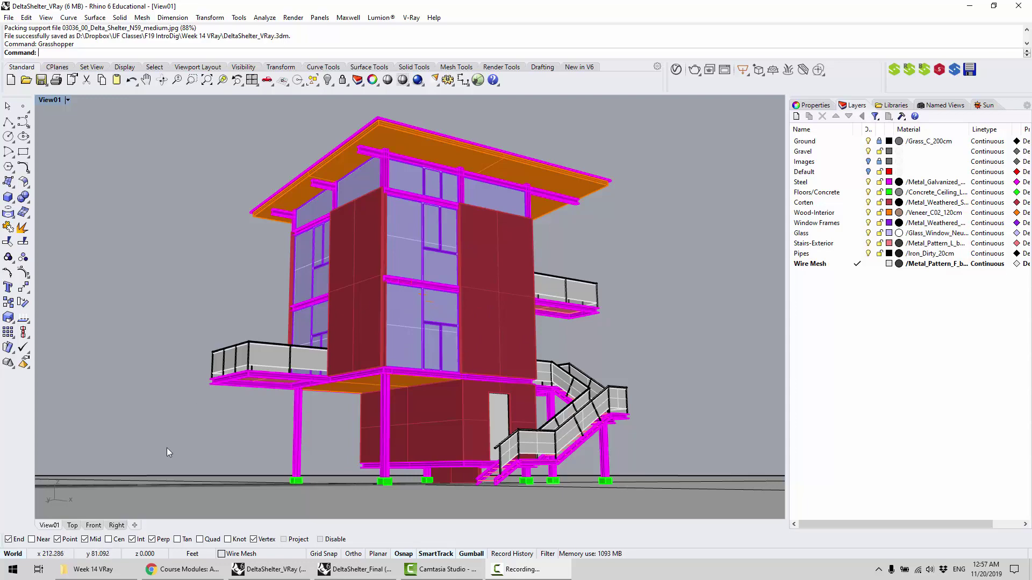
Set the V-Ray render output to 800 pixels wide at 16:9 and render the view
{"action": "left_click", "coordinate": [411, 18]}
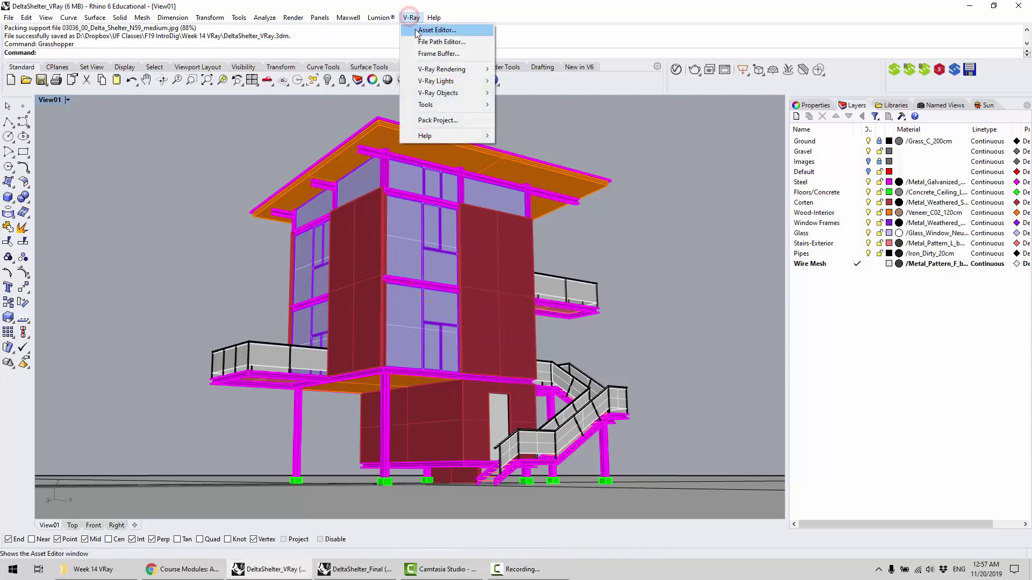
{"action": "left_click", "coordinate": [431, 31]}
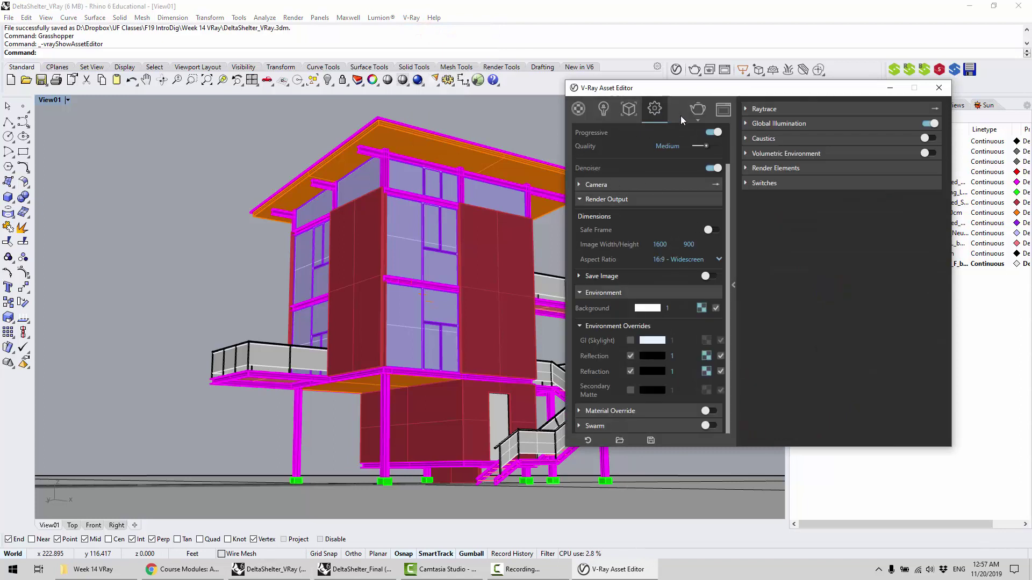
{"action": "left_click", "coordinate": [697, 120]}
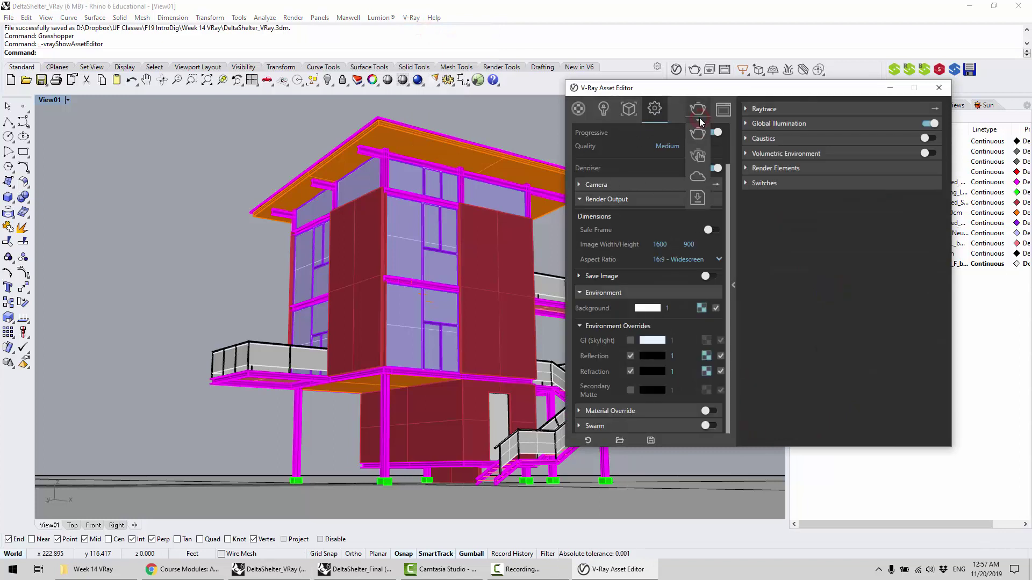
{"action": "double_click", "coordinate": [666, 243]}
{"action": "type", "text": "80"}
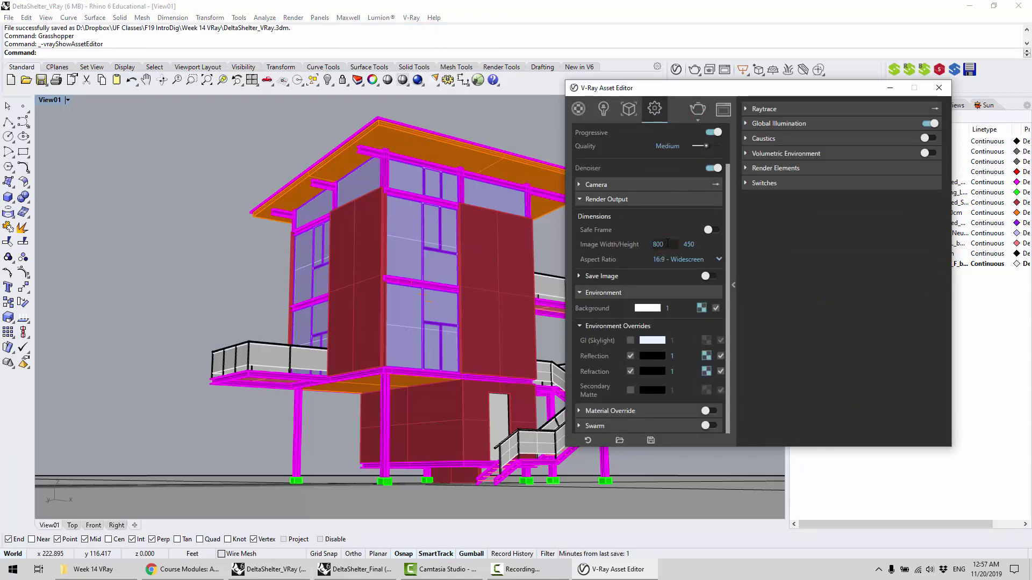
{"action": "type", "text": "0"}
{"action": "key", "text": "Return"}
{"action": "left_click", "coordinate": [698, 111]}
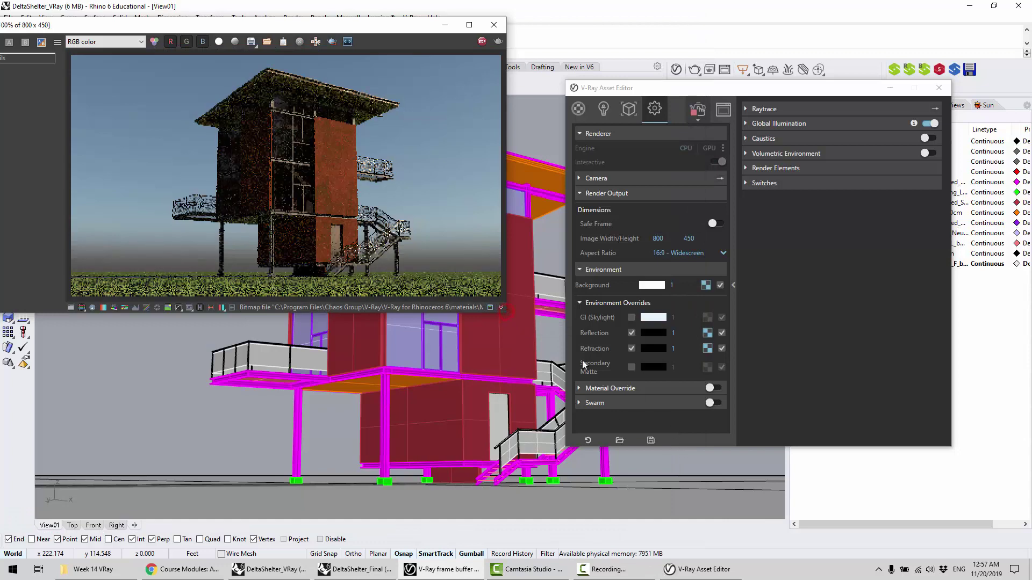
Inspect the railing mesh up close in the render, and put away the frame buffer and the Asset Editor
{"action": "scroll", "coordinate": [379, 163], "scroll_direction": "up", "scroll_amount": 4}
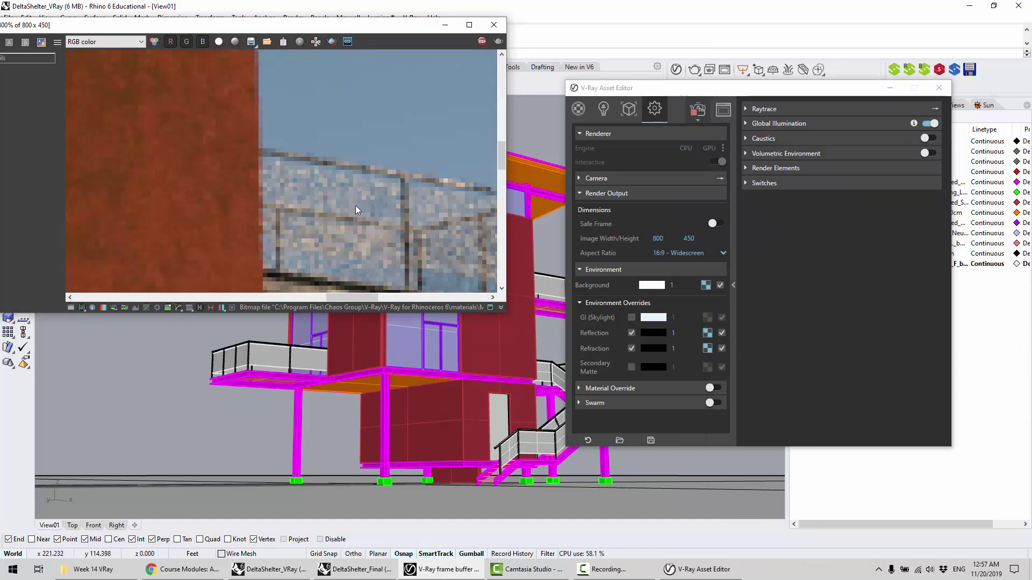
{"action": "scroll", "coordinate": [343, 234], "scroll_direction": "down", "scroll_amount": 4}
{"action": "scroll", "coordinate": [191, 199], "scroll_direction": "up", "scroll_amount": 2}
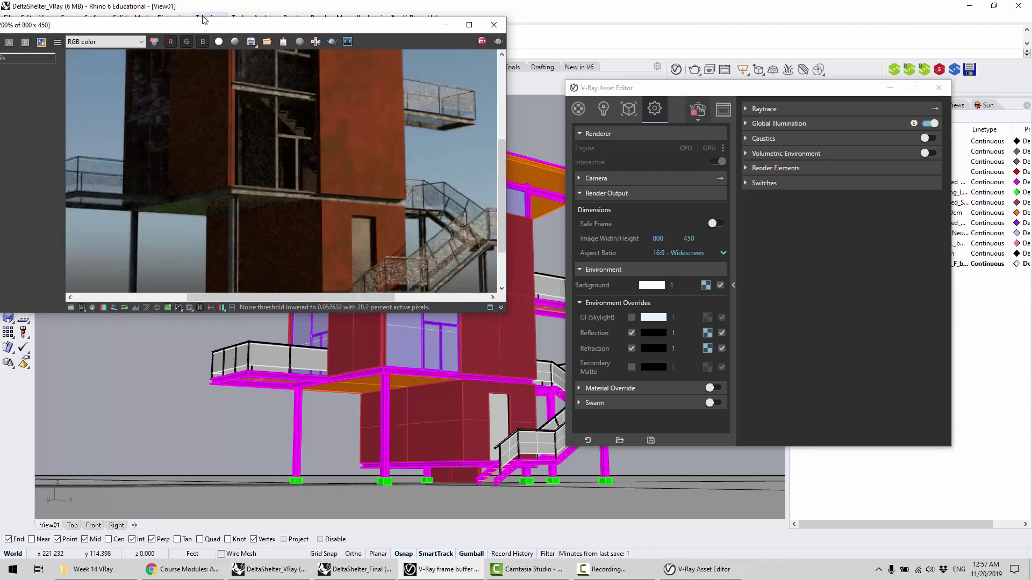
{"action": "left_click_drag", "start_coordinate": [201, 24], "coordinate": [335, 87]}
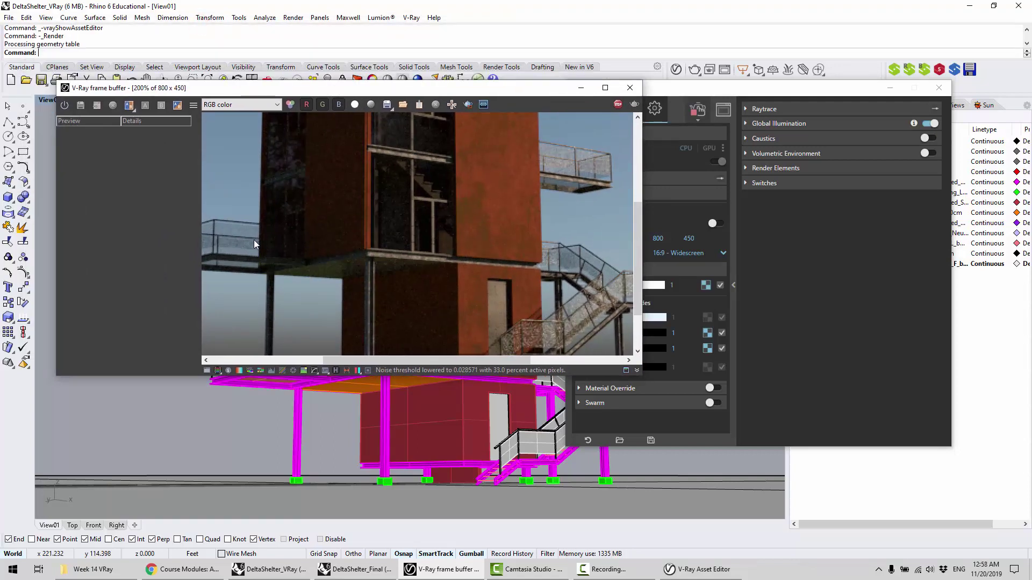
{"action": "left_click", "coordinate": [630, 88]}
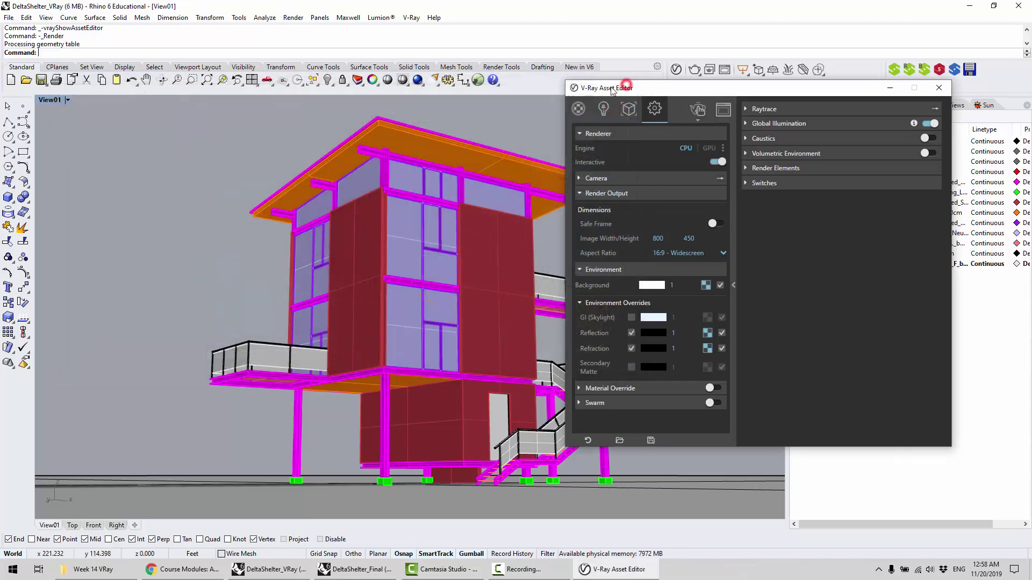
{"action": "left_click", "coordinate": [890, 88]}
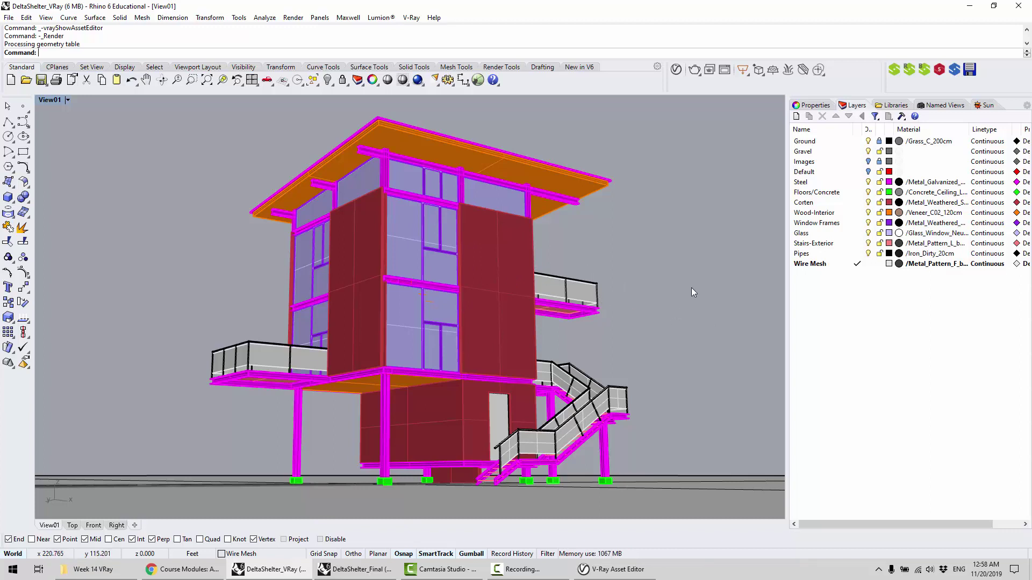
Select all objects on the Wire Mesh layer and isolate them
{"action": "left_click", "coordinate": [575, 294]}
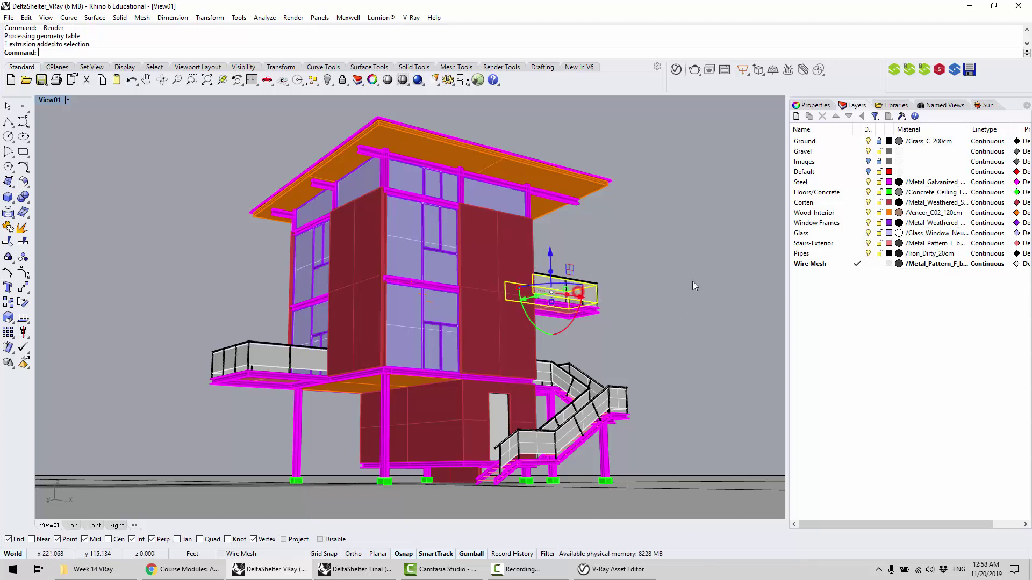
{"action": "left_click", "coordinate": [708, 243]}
{"action": "left_click", "coordinate": [821, 264]}
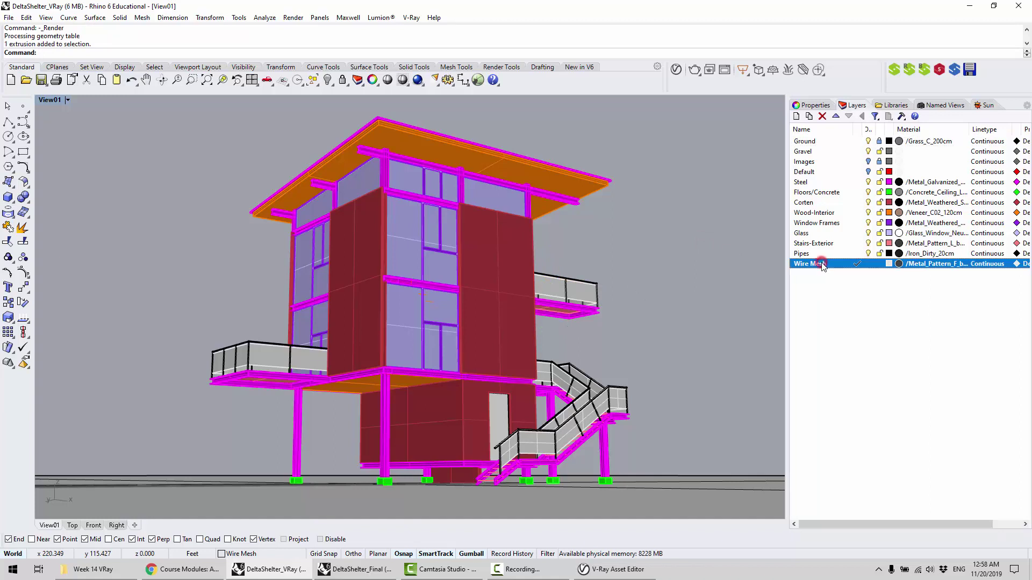
{"action": "right_click", "coordinate": [822, 264]}
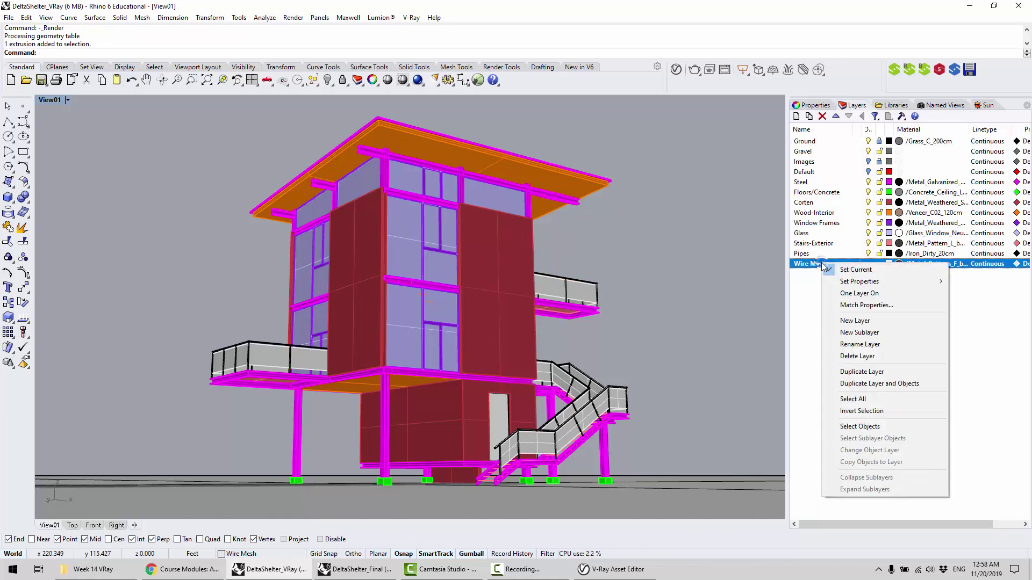
{"action": "left_click", "coordinate": [923, 425]}
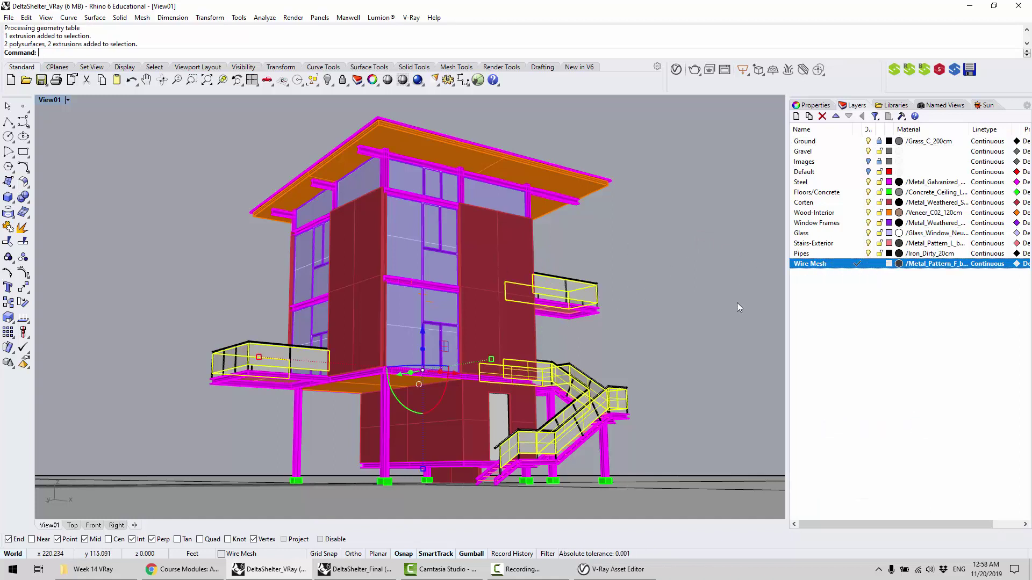
{"action": "type", "text": "iso"}
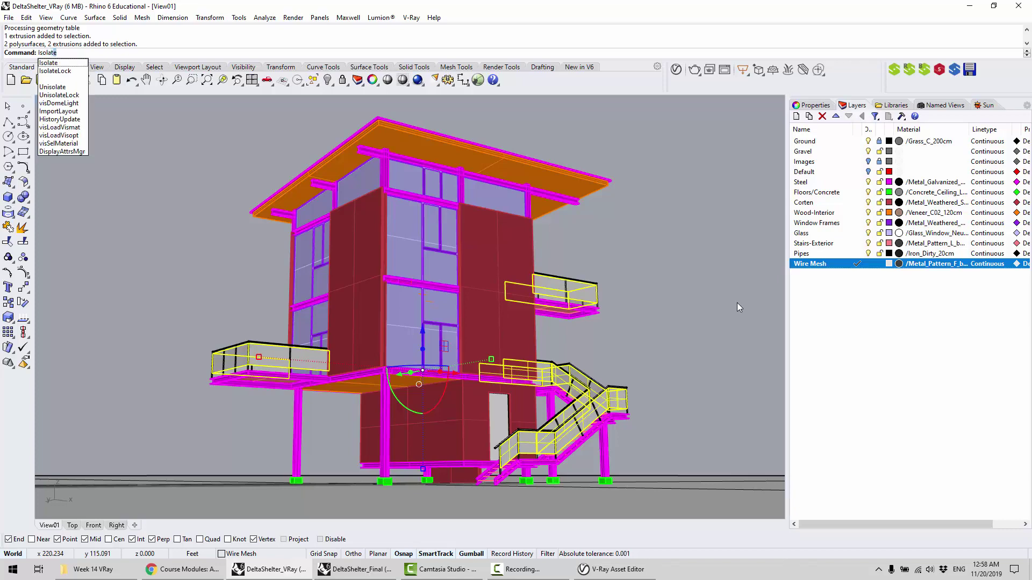
{"action": "key", "text": "Return"}
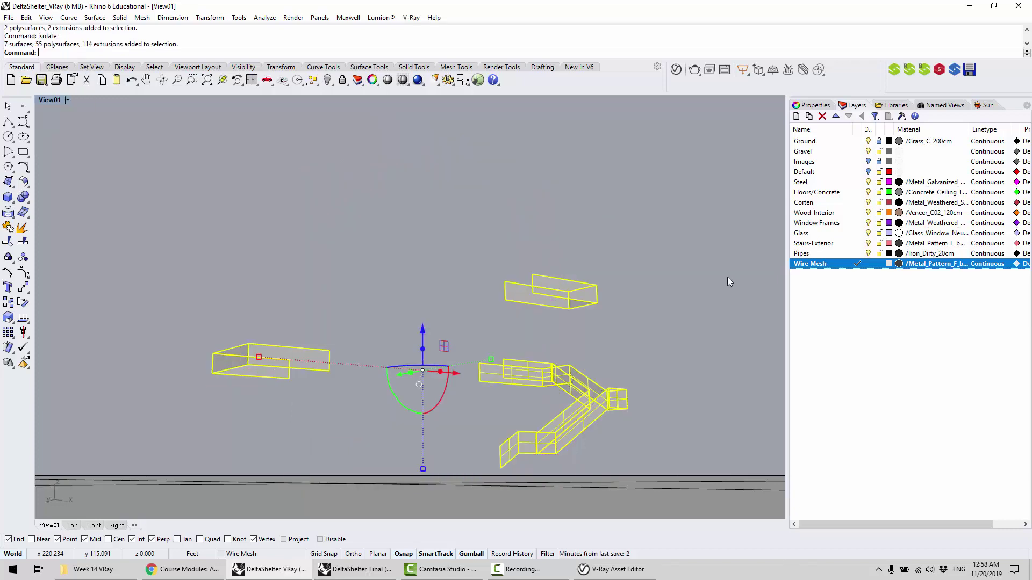
Duplicate the upper and lower edges of the separate balcony's three wire mesh panels and group the resulting curves
{"action": "left_click", "coordinate": [631, 170]}
{"action": "mouse_move", "coordinate": [489, 233]}
{"action": "right_mouse_down"}
{"action": "mouse_move", "coordinate": [392, 291]}
{"action": "mouse_move", "coordinate": [410, 283]}
{"action": "mouse_move", "coordinate": [354, 291]}
{"action": "right_mouse_up"}
{"action": "scroll", "coordinate": [511, 275], "scroll_direction": "up", "scroll_amount": 5}
{"action": "right_click_drag", "start_coordinate": [511, 275], "coordinate": [712, 189], "text": "shift"}
{"action": "right_click_drag", "start_coordinate": [395, 240], "coordinate": [545, 215], "text": "shift"}
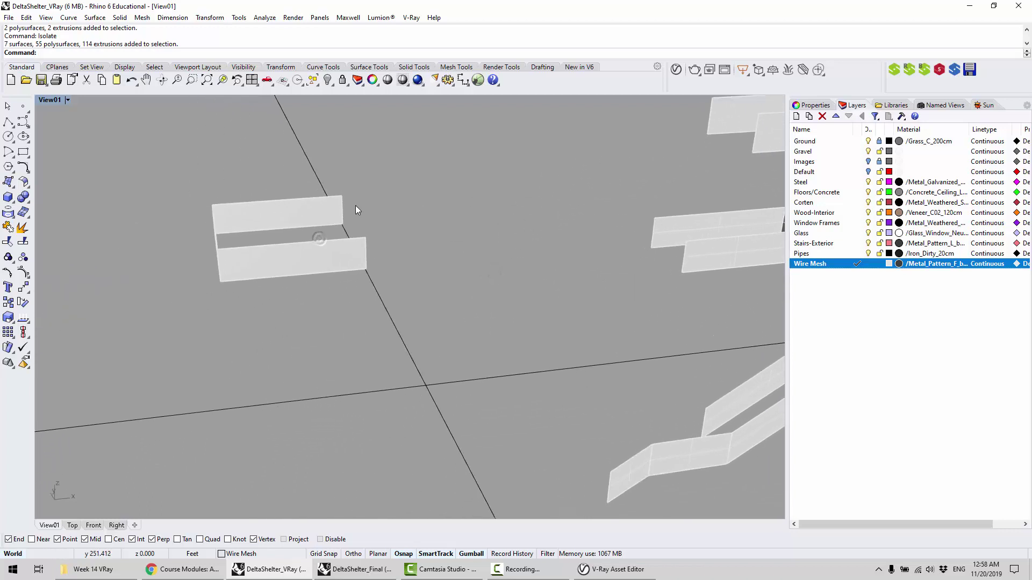
{"action": "right_click_drag", "start_coordinate": [356, 210], "coordinate": [349, 244]}
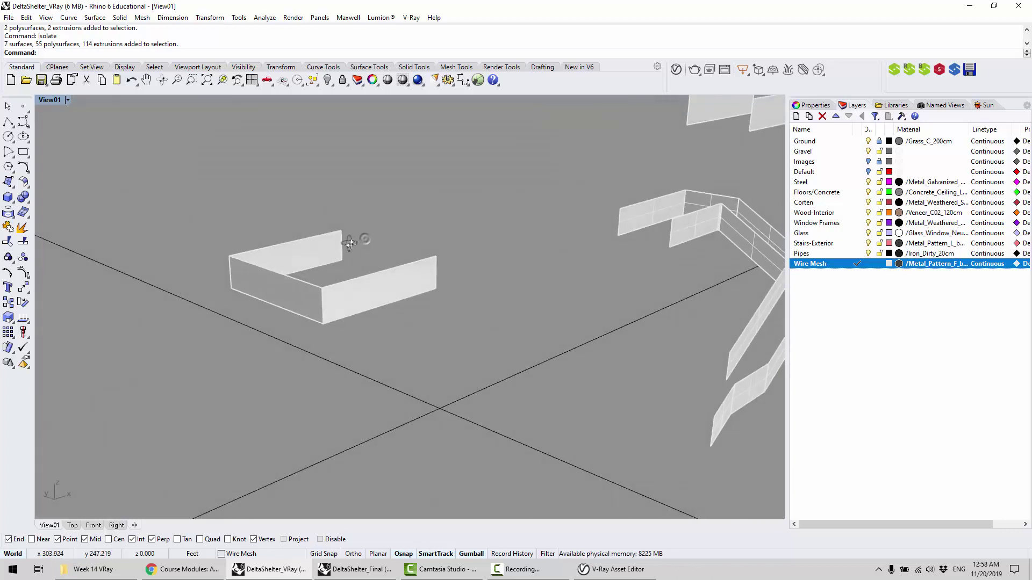
{"action": "type", "text": "DupEdge"}
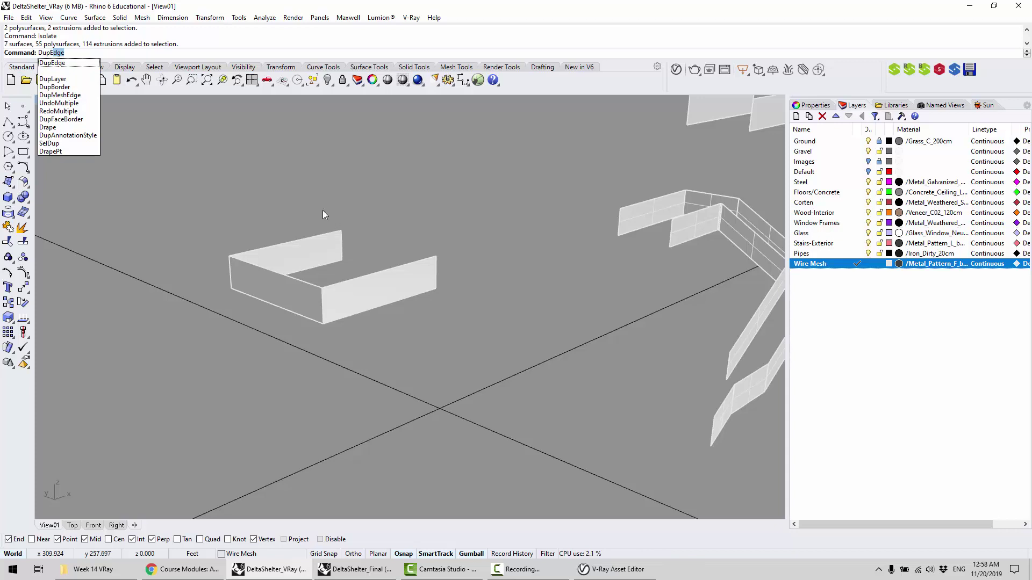
{"action": "key", "text": "Return"}
{"action": "scroll", "coordinate": [344, 257], "scroll_direction": "up", "scroll_amount": 3}
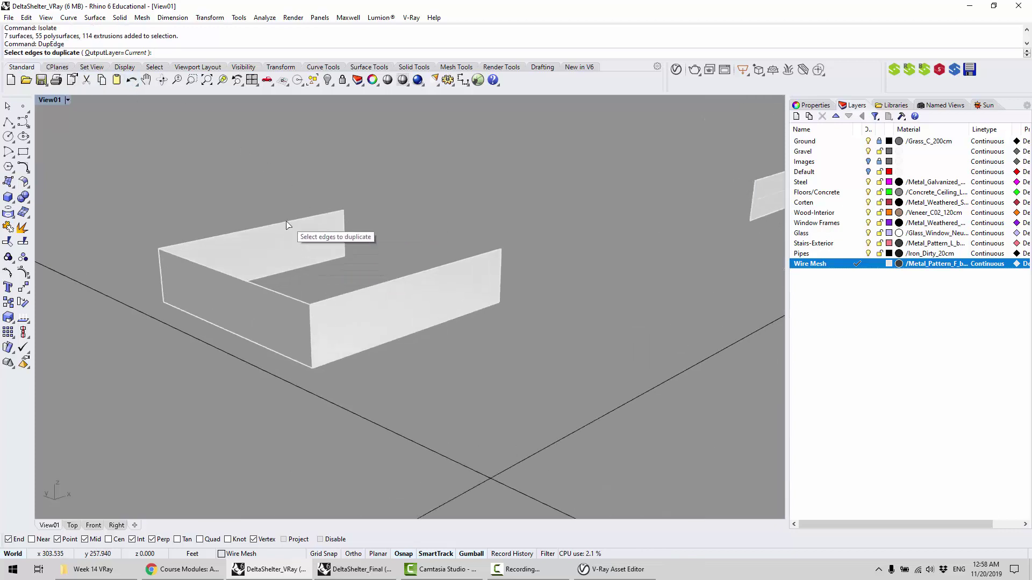
{"action": "left_click", "coordinate": [261, 224]}
{"action": "left_click", "coordinate": [274, 293]}
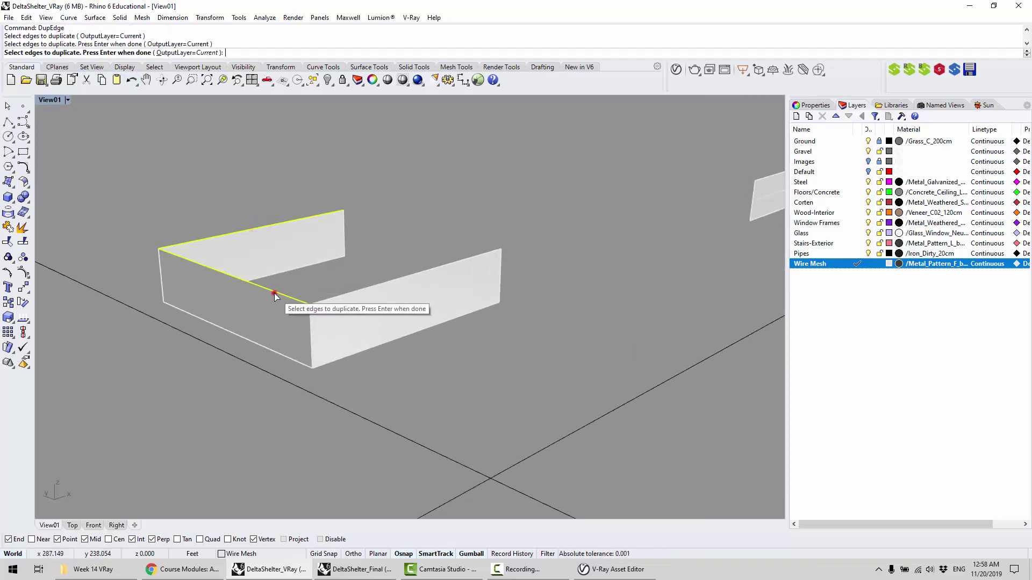
{"action": "left_click", "coordinate": [351, 292]}
{"action": "left_click", "coordinate": [362, 353]}
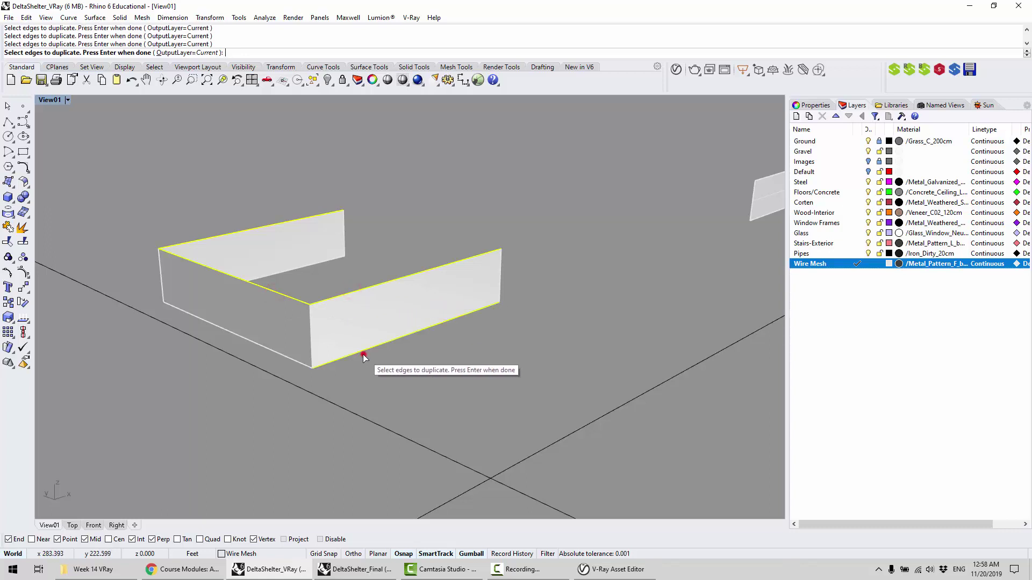
{"action": "left_click", "coordinate": [280, 357]}
{"action": "scroll", "coordinate": [322, 239], "scroll_direction": "down", "scroll_amount": 3}
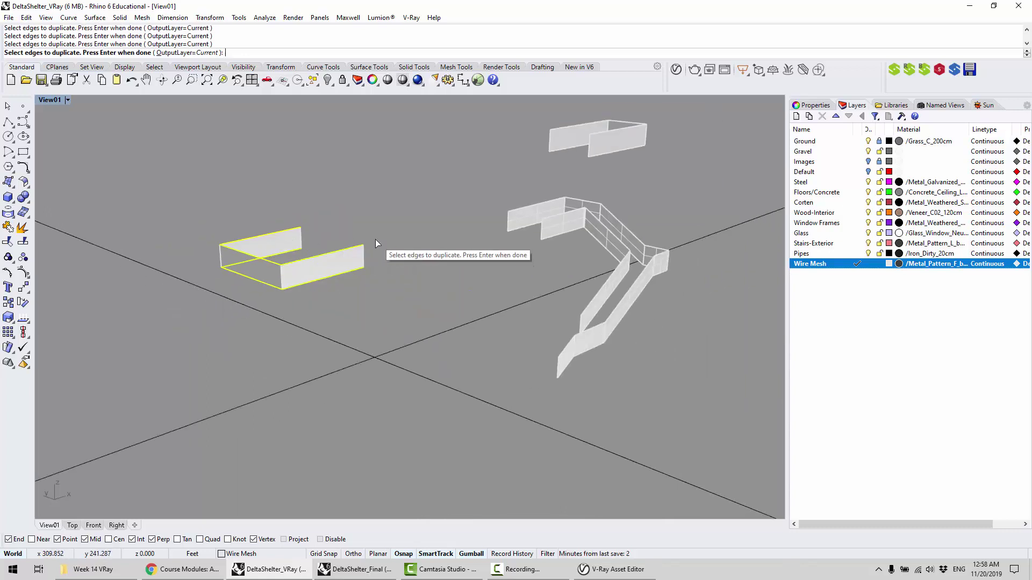
{"action": "key", "text": "Return"}
{"action": "key", "text": "ctrl+g"}
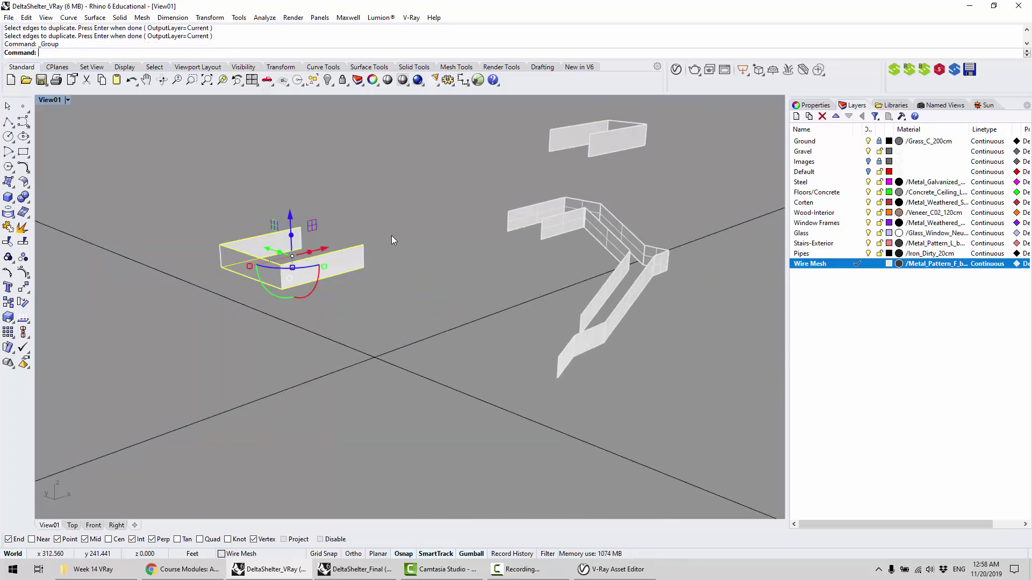
{"action": "left_click", "coordinate": [401, 198]}
{"action": "type", "text": "Pipe"}
{"action": "key", "text": "Return"}
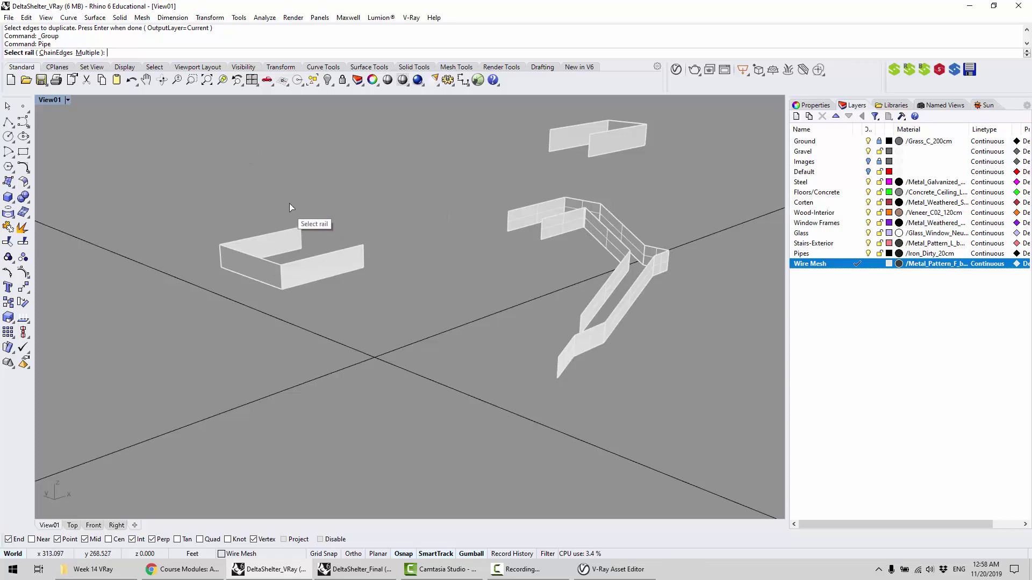
{"action": "scroll", "coordinate": [290, 204], "scroll_direction": "up", "scroll_amount": 2}
{"action": "scroll", "coordinate": [282, 237], "scroll_direction": "up", "scroll_amount": 5}
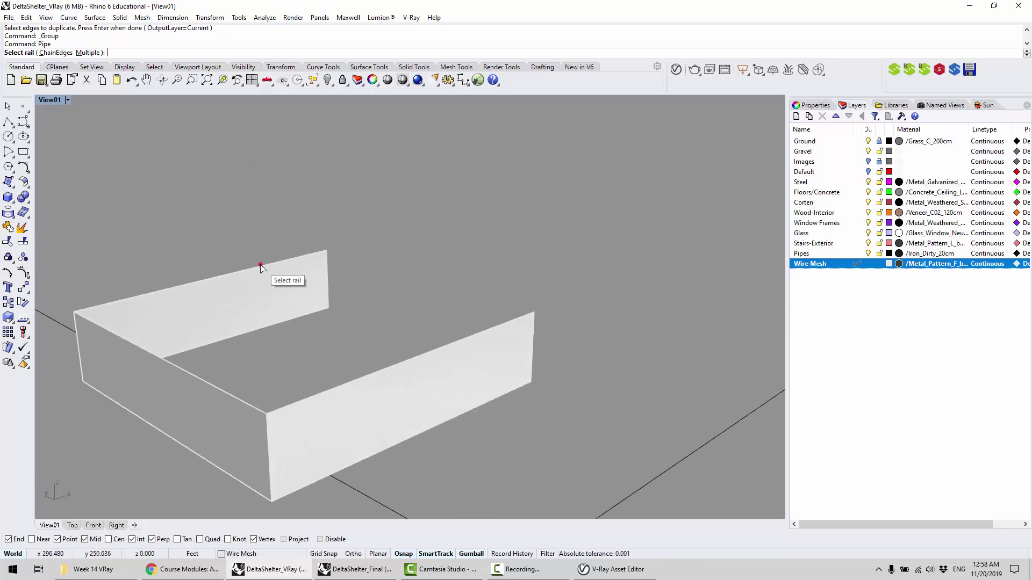
{"action": "left_click", "coordinate": [260, 265]}
{"action": "left_click", "coordinate": [291, 310]}
{"action": "key", "text": "Escape"}
Try piping the grouped balcony edge curves with a radius of 0.2, and undo the pipes
{"action": "left_click", "coordinate": [314, 252]}
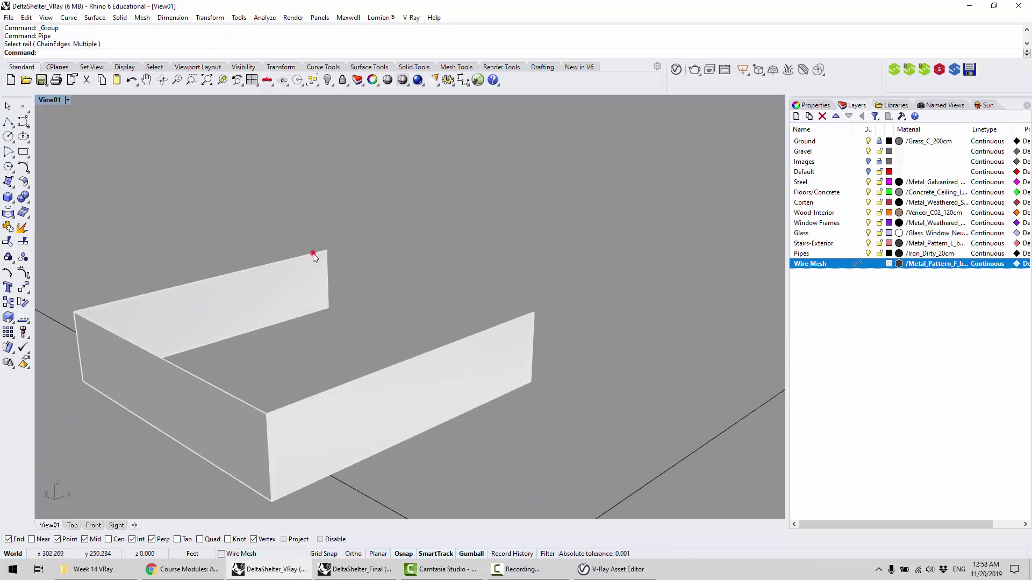
{"action": "left_click", "coordinate": [346, 291]}
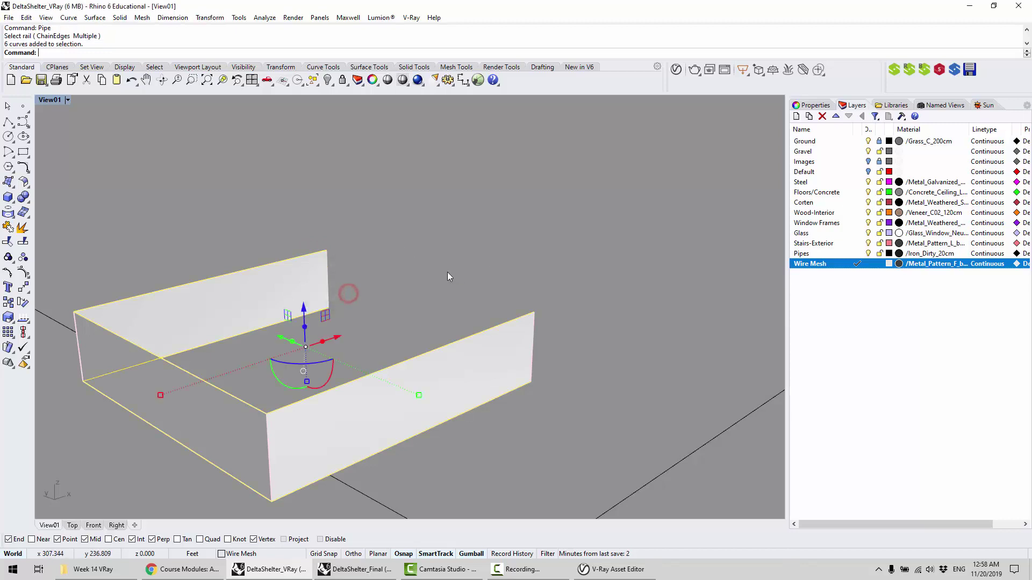
{"action": "key", "text": "Return"}
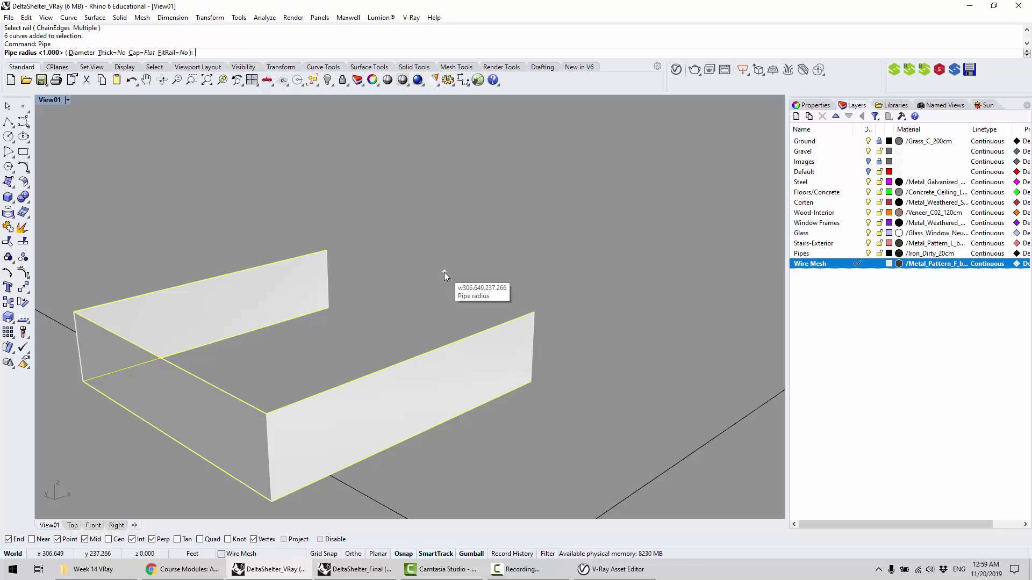
{"action": "type", "text": "0.2"}
{"action": "key", "text": "Return"}
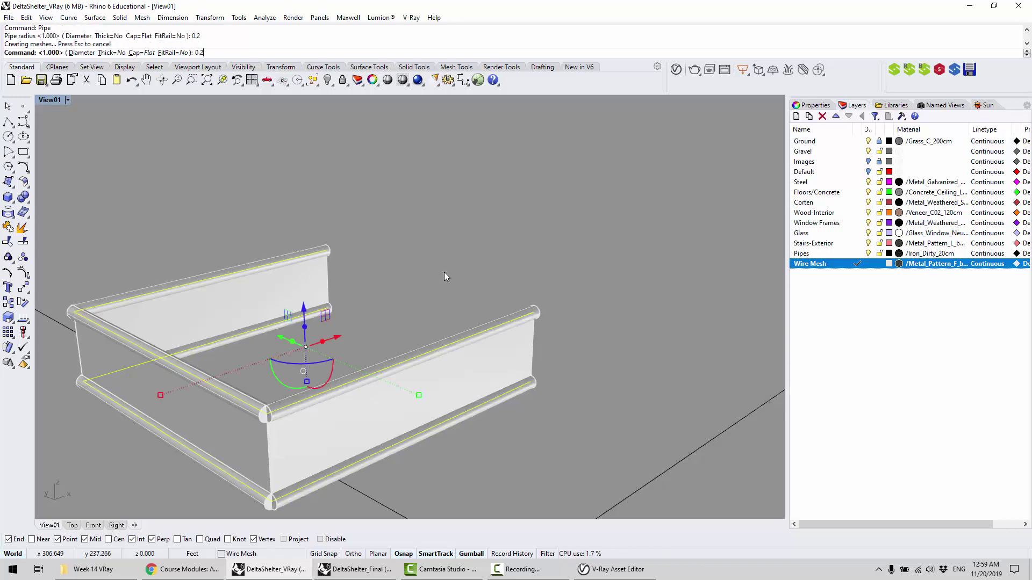
{"action": "key", "text": "ctrl+z"}
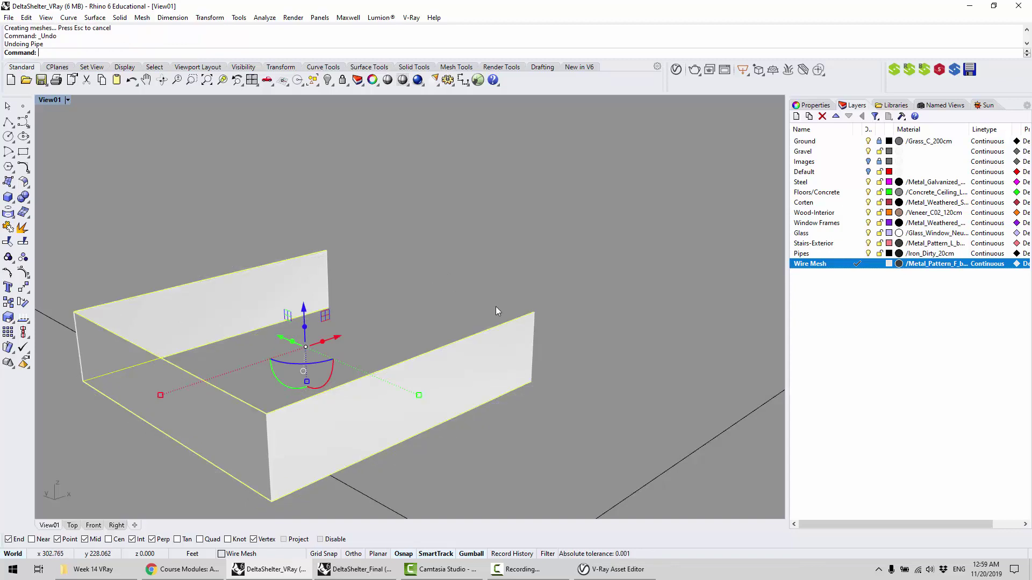
Pipe the selected balcony edge curves with a radius of 0.05
{"action": "key", "text": "Return"}
{"action": "type", "text": "0.05"}
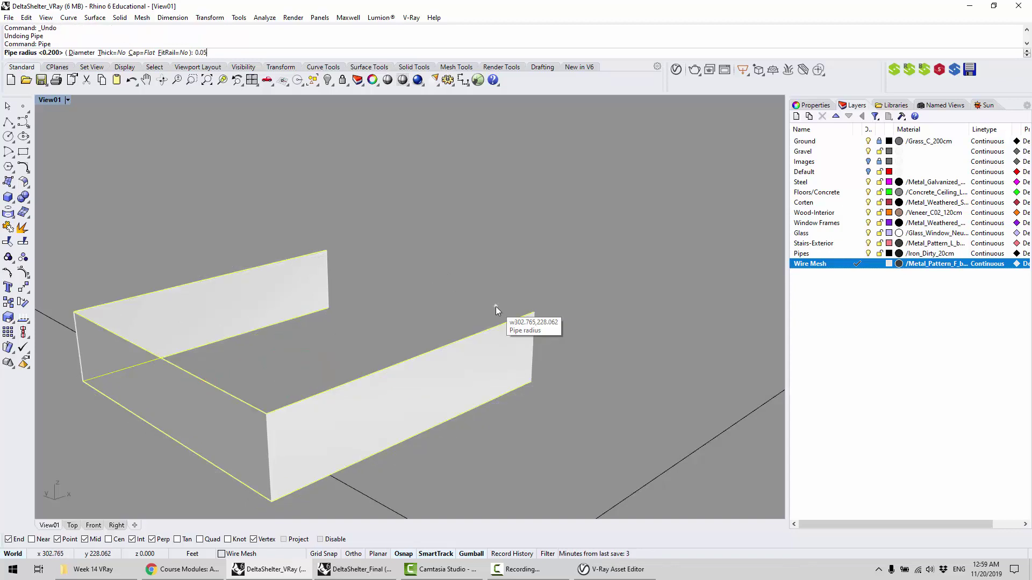
{"action": "key", "text": "Return"}
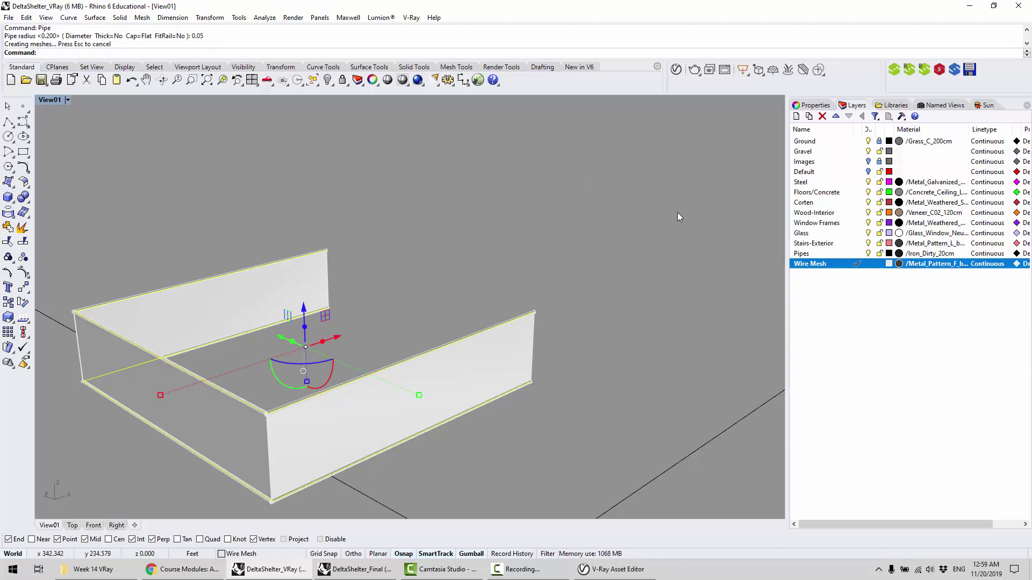
Show the hidden balcony railing posts and handrail together with the piped wire mesh panels
{"action": "type", "text": "ShowSelected"}
{"action": "key", "text": "Return"}
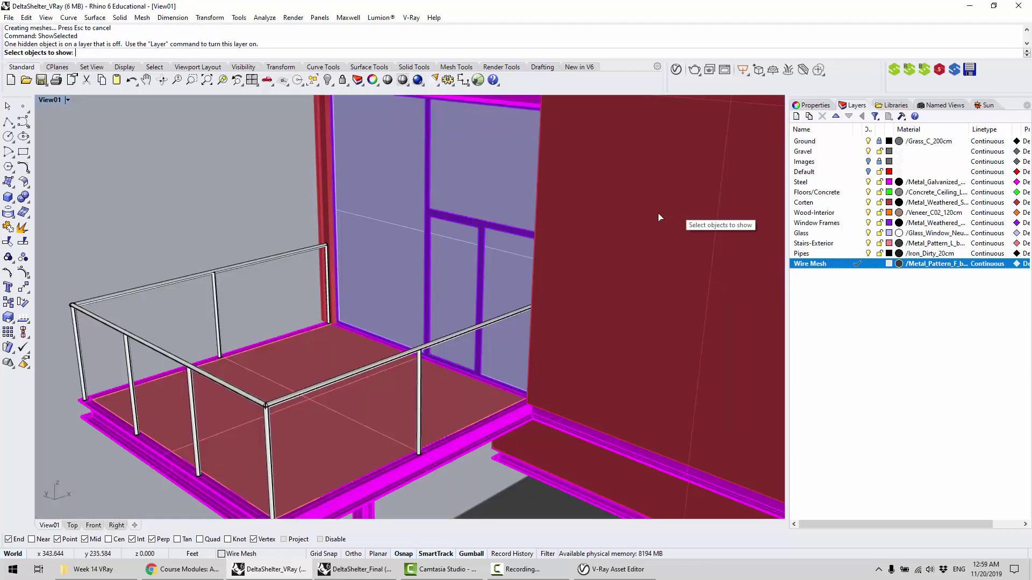
{"action": "left_click", "coordinate": [337, 377]}
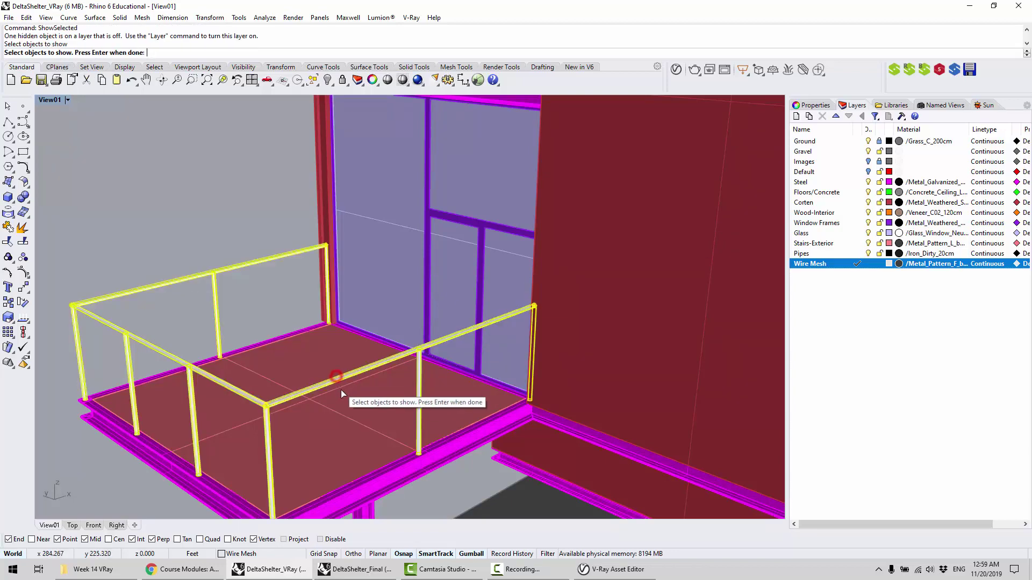
{"action": "key", "text": "Return"}
{"action": "right_click_drag", "start_coordinate": [341, 390], "coordinate": [435, 367]}
{"action": "left_click", "coordinate": [457, 279]}
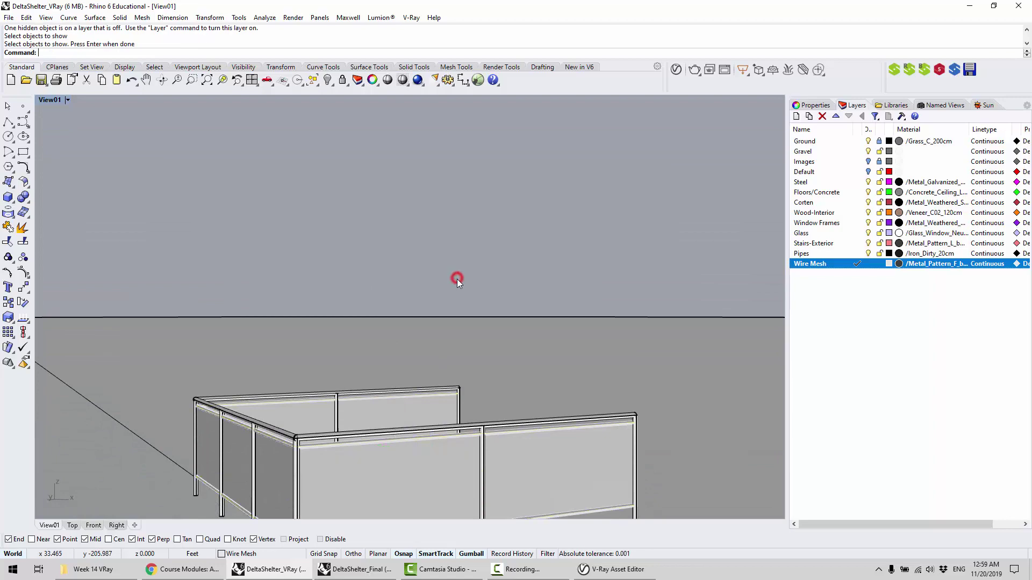
Examine the thickness of the mesh edge pipes against the balcony railing from several angles and distances
{"action": "right_click_drag", "start_coordinate": [456, 279], "coordinate": [320, 316]}
{"action": "scroll", "coordinate": [321, 314], "scroll_direction": "up", "scroll_amount": 3}
{"action": "scroll", "coordinate": [381, 290], "scroll_direction": "down", "scroll_amount": 3}
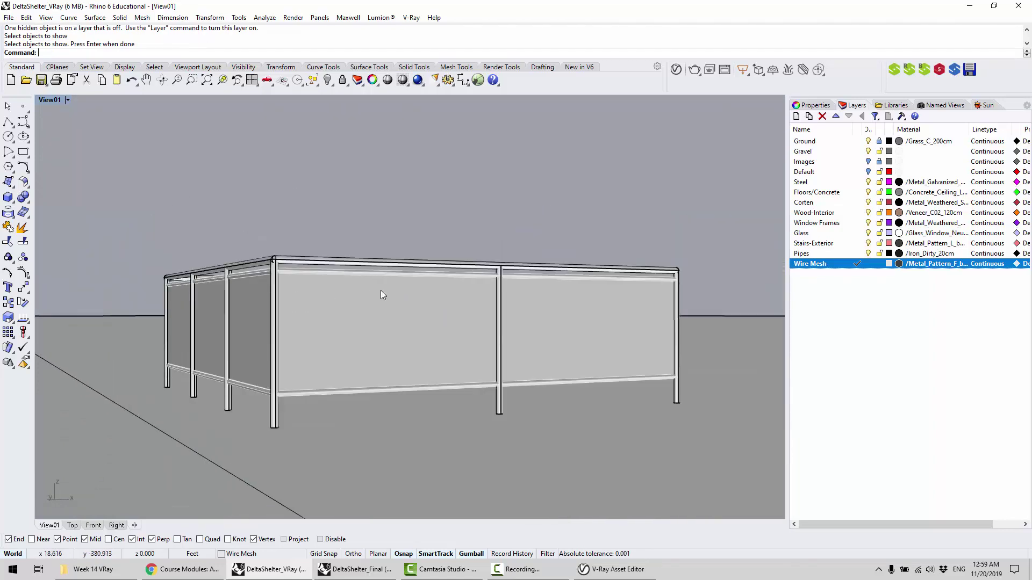
{"action": "mouse_move", "coordinate": [381, 295]}
{"action": "right_mouse_down"}
{"action": "mouse_move", "coordinate": [293, 302]}
{"action": "mouse_move", "coordinate": [311, 285]}
{"action": "mouse_move", "coordinate": [509, 288]}
{"action": "mouse_move", "coordinate": [386, 289]}
{"action": "right_mouse_up"}
{"action": "scroll", "coordinate": [334, 301], "scroll_direction": "up", "scroll_amount": 5}
{"action": "scroll", "coordinate": [321, 275], "scroll_direction": "down", "scroll_amount": 3}
{"action": "scroll", "coordinate": [491, 299], "scroll_direction": "up", "scroll_amount": 5}
{"action": "scroll", "coordinate": [491, 299], "scroll_direction": "down", "scroll_amount": 5}
Undo showing the railing and the last pipes, and pipe the grouped balcony edge curves with a radius of 0.02
{"action": "key", "text": "ctrl+z"}
{"action": "key", "text": "ctrl+z"}
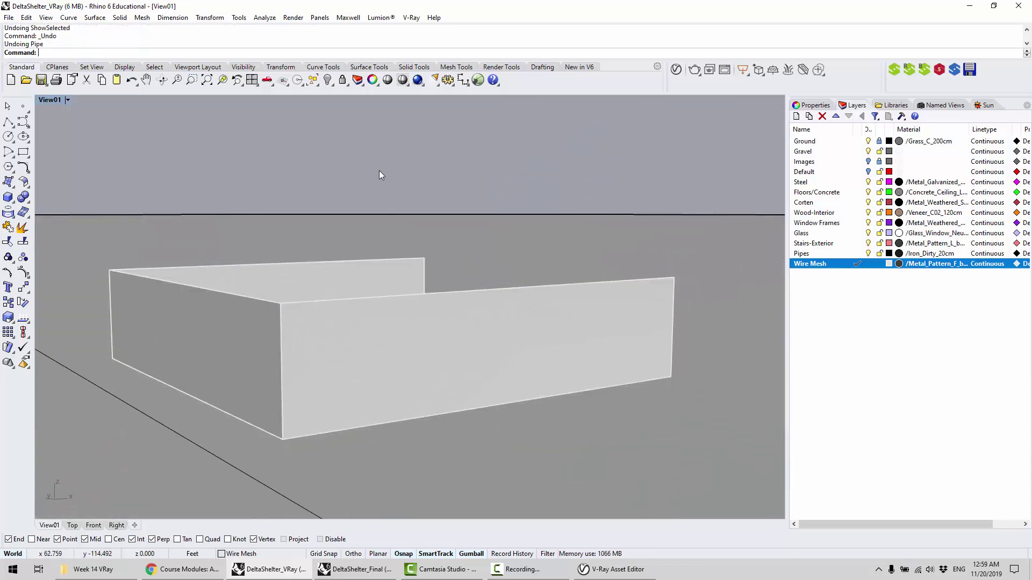
{"action": "left_click", "coordinate": [354, 260]}
{"action": "left_click", "coordinate": [395, 297]}
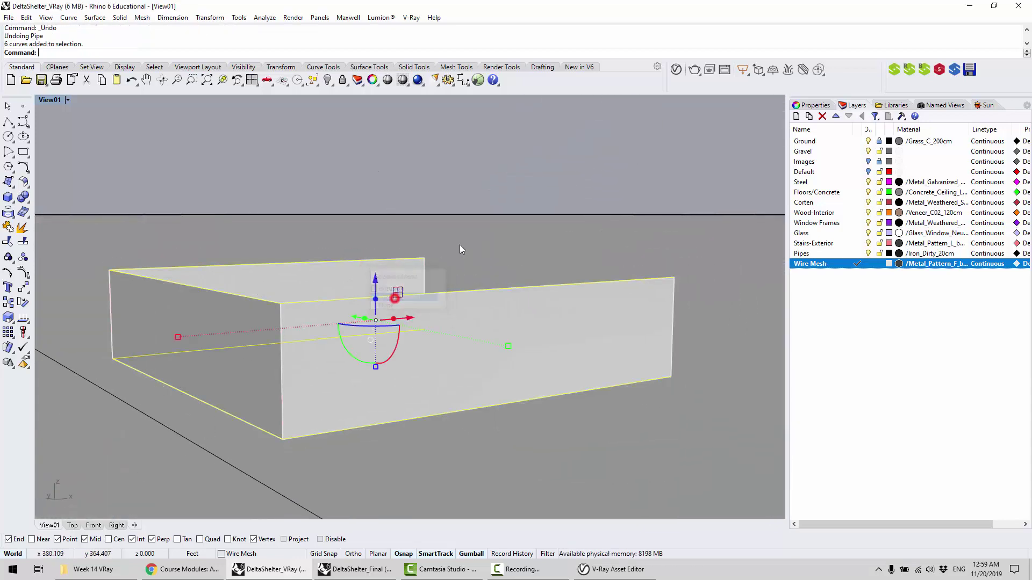
{"action": "right_click_drag", "start_coordinate": [460, 248], "coordinate": [440, 236]}
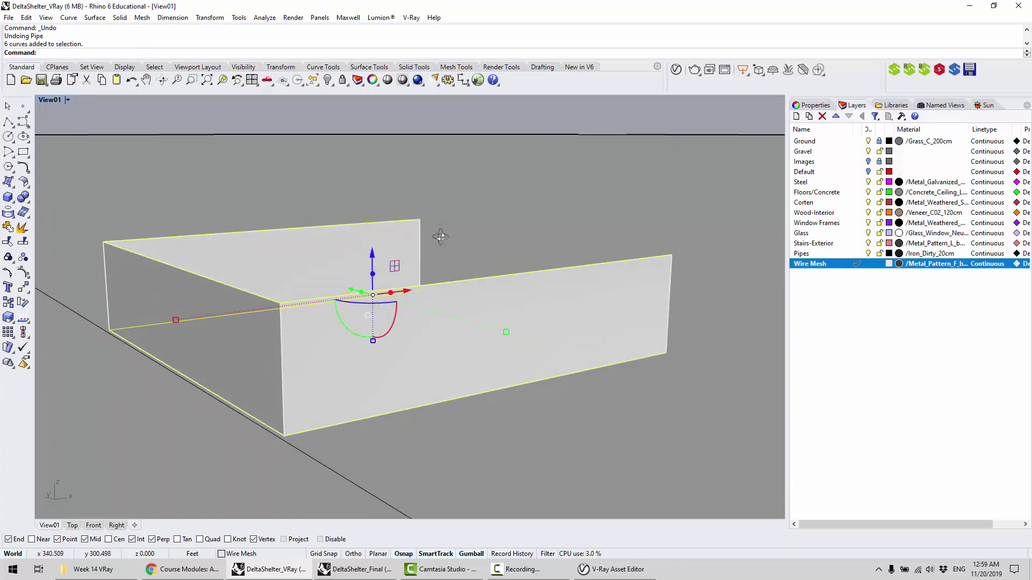
{"action": "key", "text": "Return"}
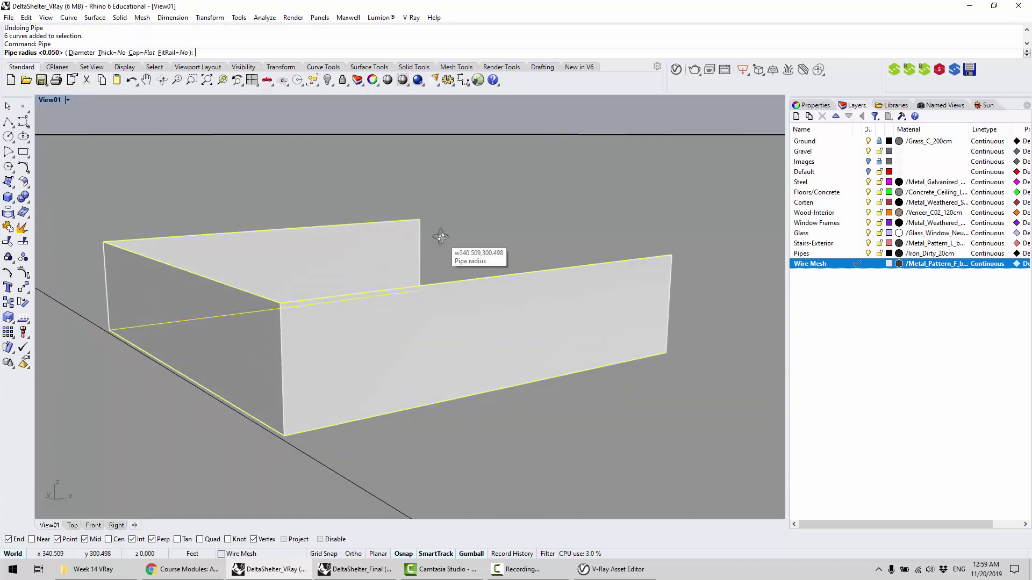
{"action": "type", "text": "0.02"}
{"action": "key", "text": "Return"}
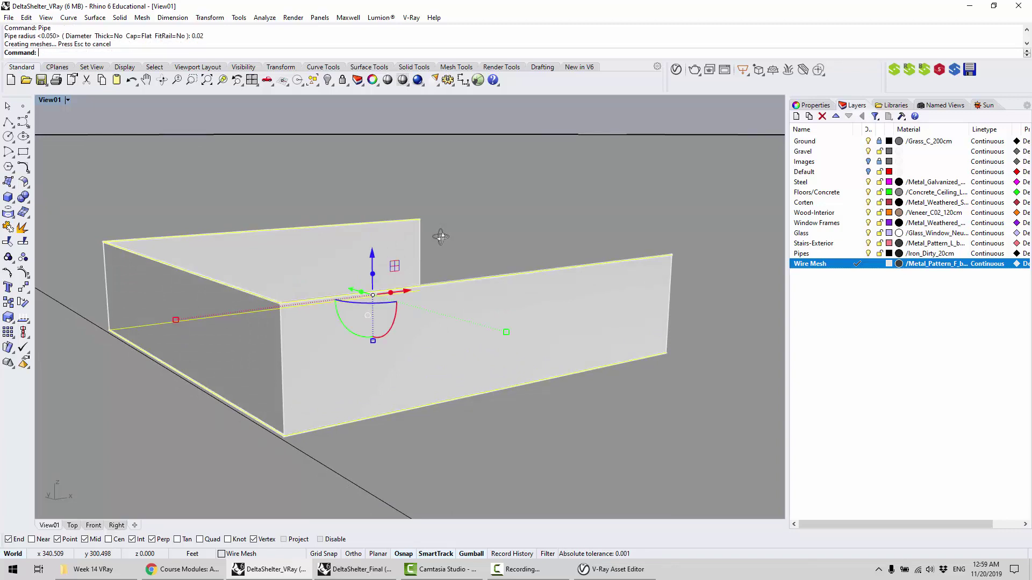
Delete the grouped source curves of the separate balcony, keeping the new edge pipes
{"action": "right_click_drag", "start_coordinate": [491, 205], "coordinate": [431, 201]}
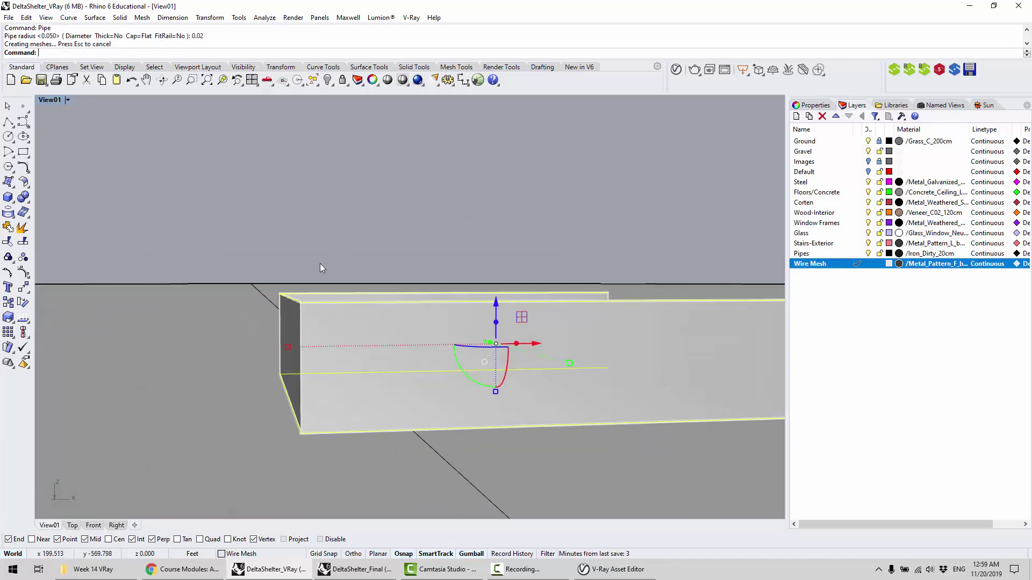
{"action": "scroll", "coordinate": [320, 264], "scroll_direction": "up", "scroll_amount": 2}
{"action": "right_click_drag", "start_coordinate": [321, 260], "coordinate": [398, 299]}
{"action": "key", "text": "Escape"}
{"action": "left_click", "coordinate": [399, 299]}
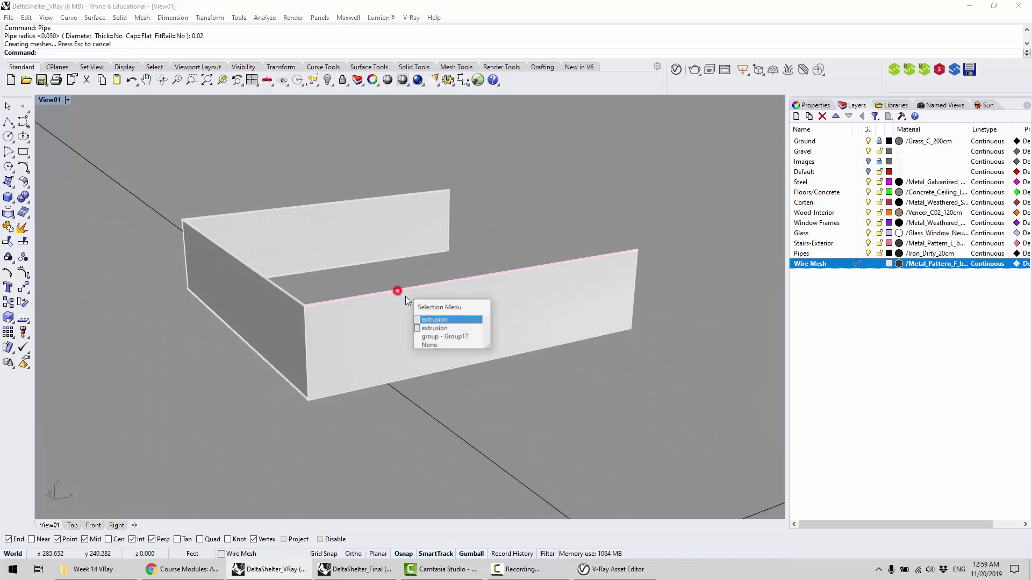
{"action": "left_click", "coordinate": [444, 337]}
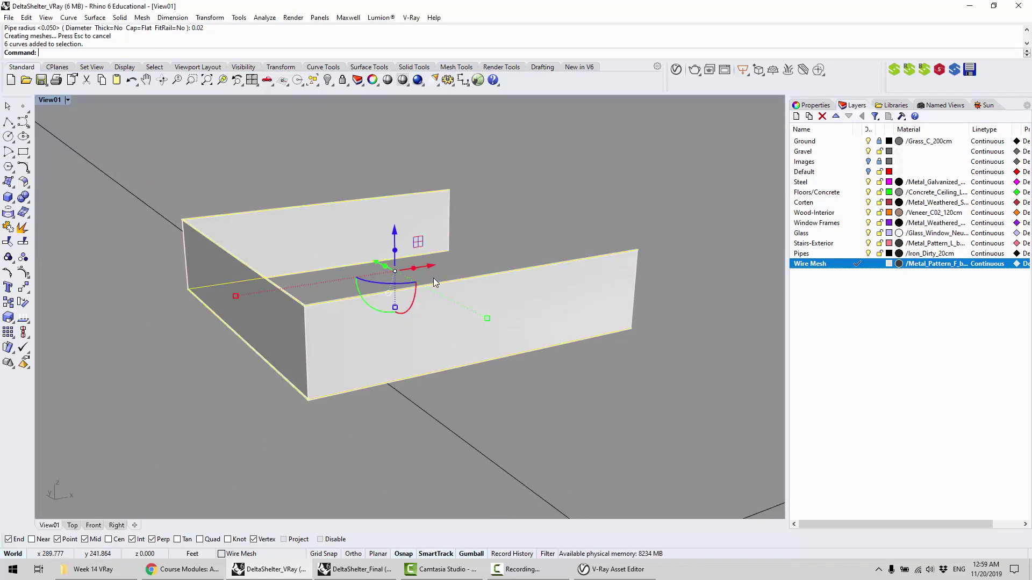
{"action": "key", "text": "Delete"}
Duplicate the upper and lower edges of the upper balcony's three wire mesh panels, and join and group the resulting curves
{"action": "scroll", "coordinate": [411, 286], "scroll_direction": "down", "scroll_amount": 5}
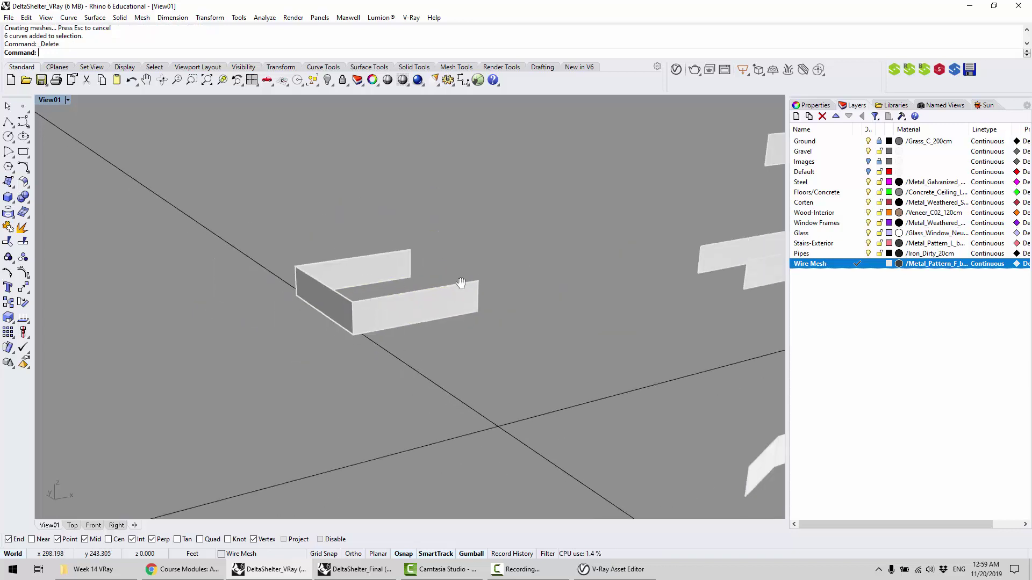
{"action": "scroll", "coordinate": [461, 283], "scroll_direction": "down", "scroll_amount": 3}
{"action": "scroll", "coordinate": [454, 277], "scroll_direction": "up", "scroll_amount": 4}
{"action": "scroll", "coordinate": [495, 285], "scroll_direction": "down", "scroll_amount": 5}
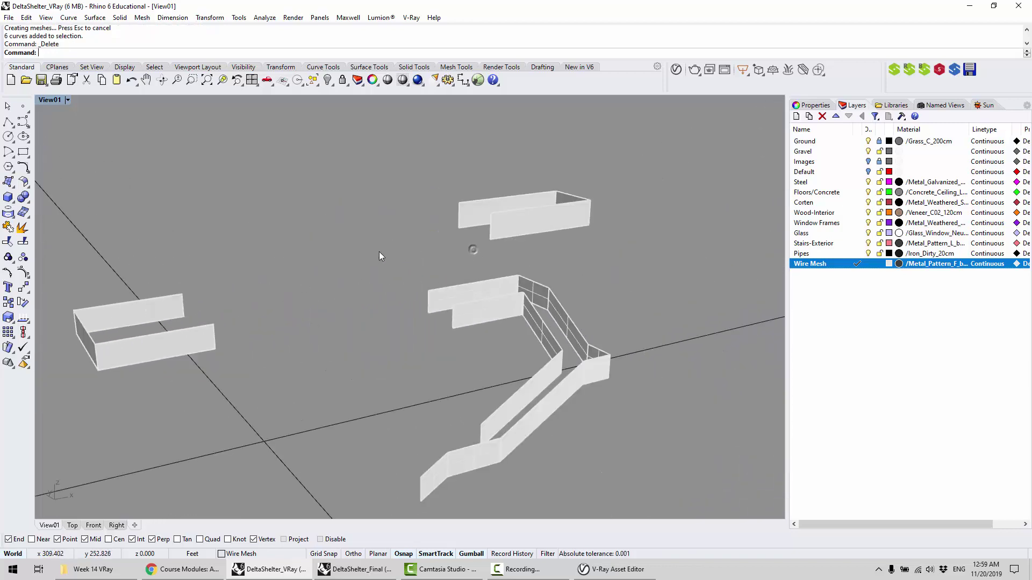
{"action": "scroll", "coordinate": [456, 237], "scroll_direction": "up", "scroll_amount": 5}
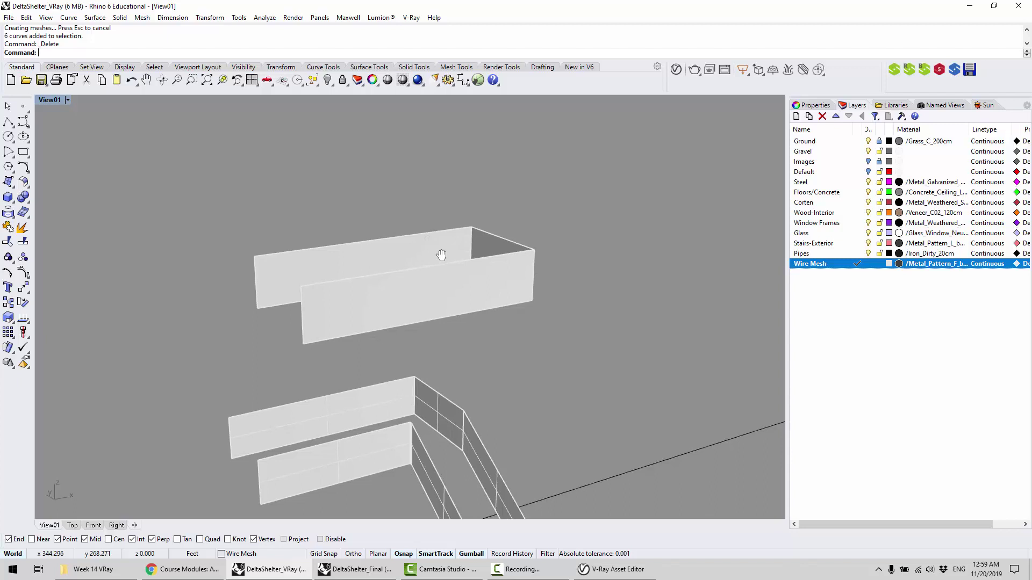
{"action": "type", "text": "DupEdge"}
{"action": "key", "text": "Return"}
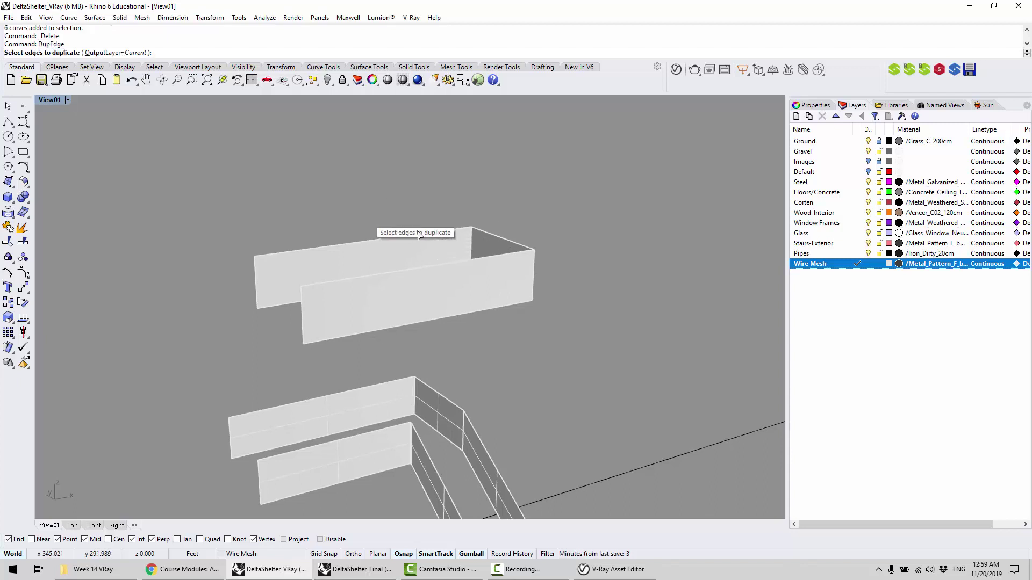
{"action": "left_click", "coordinate": [420, 234]}
{"action": "left_click", "coordinate": [510, 239]}
{"action": "left_click", "coordinate": [495, 260]}
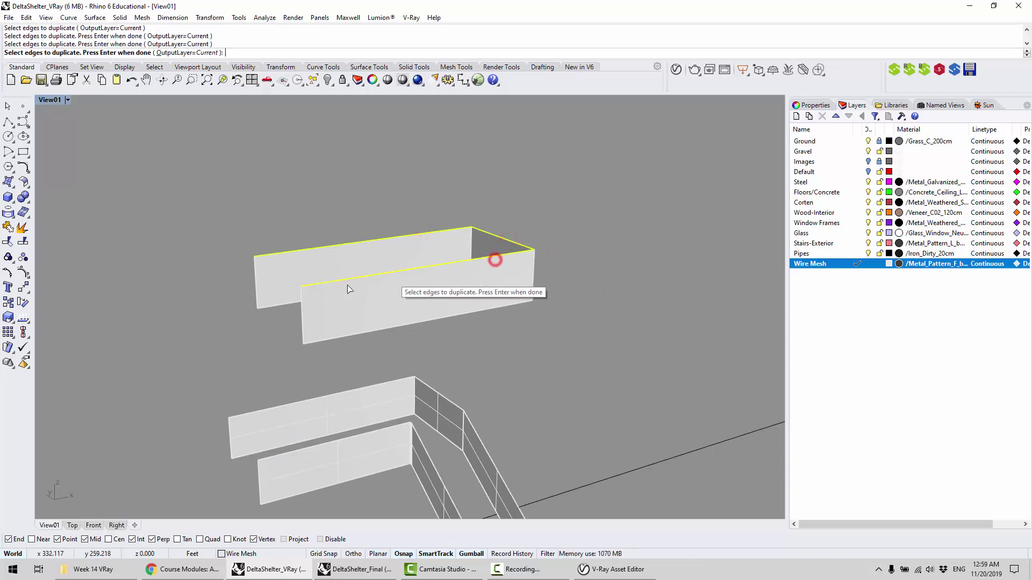
{"action": "left_click", "coordinate": [267, 307]}
{"action": "left_click", "coordinate": [387, 327]}
{"action": "right_click_drag", "start_coordinate": [549, 307], "coordinate": [612, 293]}
{"action": "right_click", "coordinate": [608, 289]}
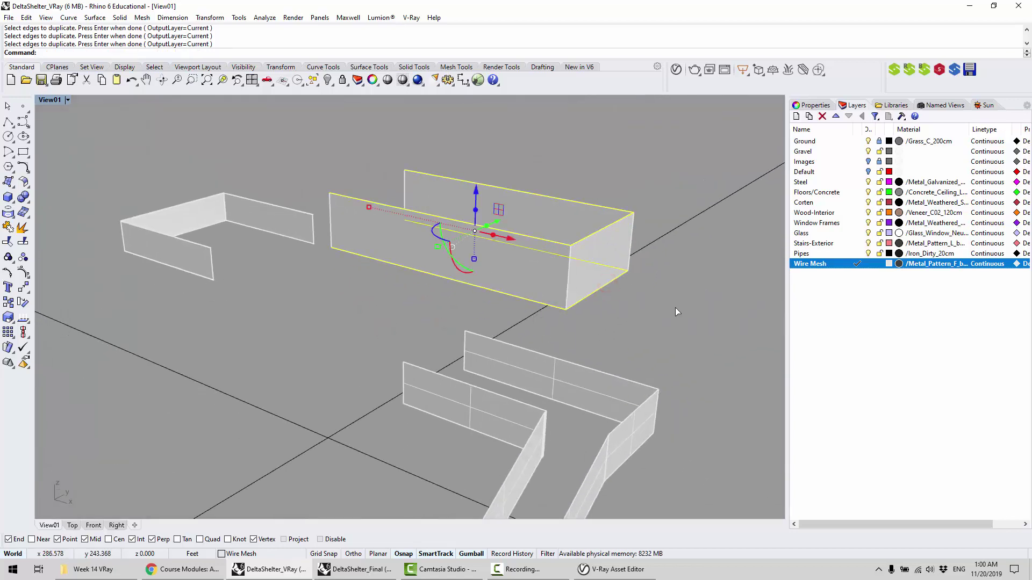
{"action": "key", "text": "ctrl+j"}
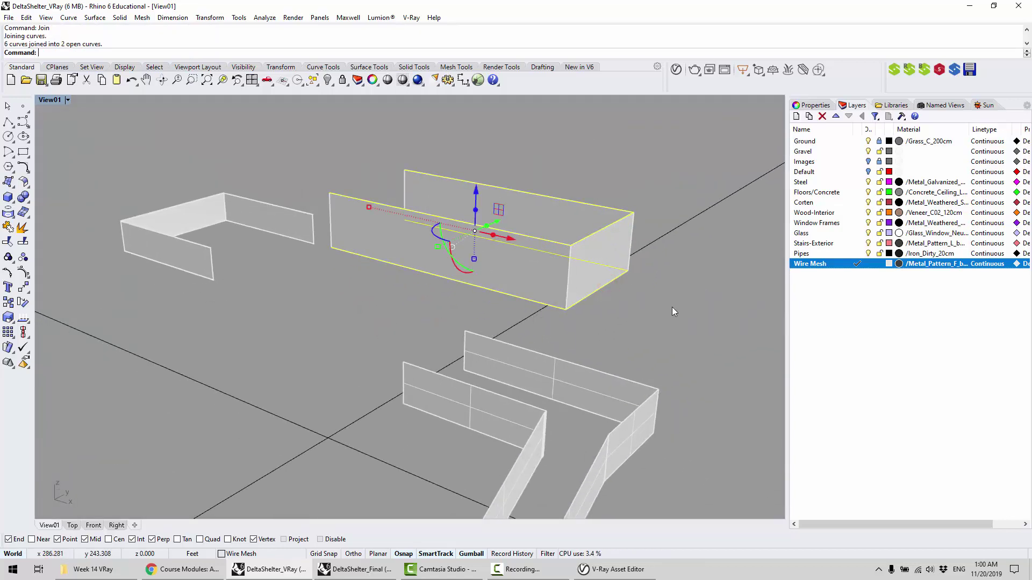
{"action": "key", "text": "ctrl+g"}
Pipe the upper balcony's edge curves with a radius of 0.02 and delete the source curves
{"action": "type", "text": "Pipe"}
{"action": "key", "text": "Return"}
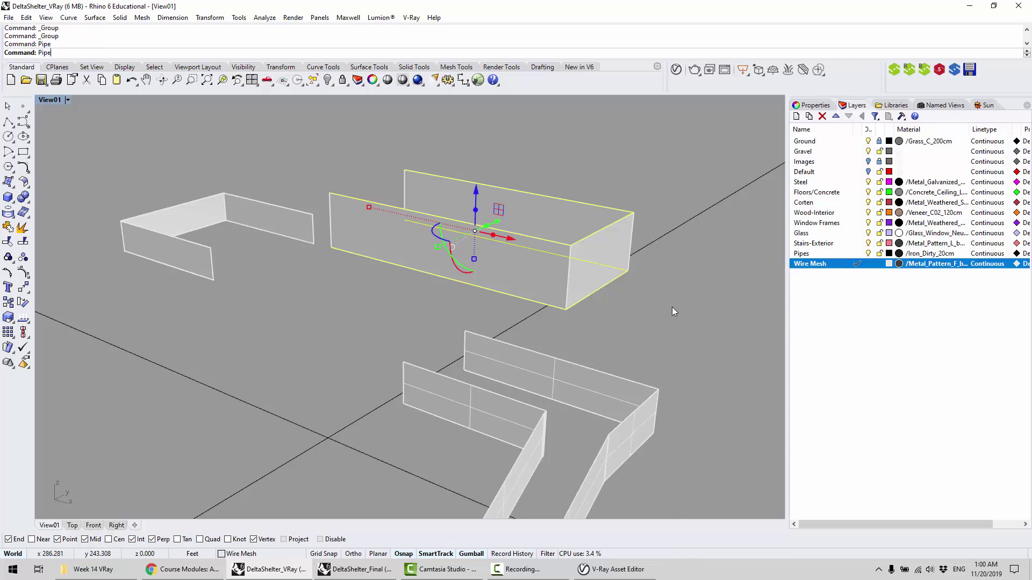
{"action": "key", "text": "Return"}
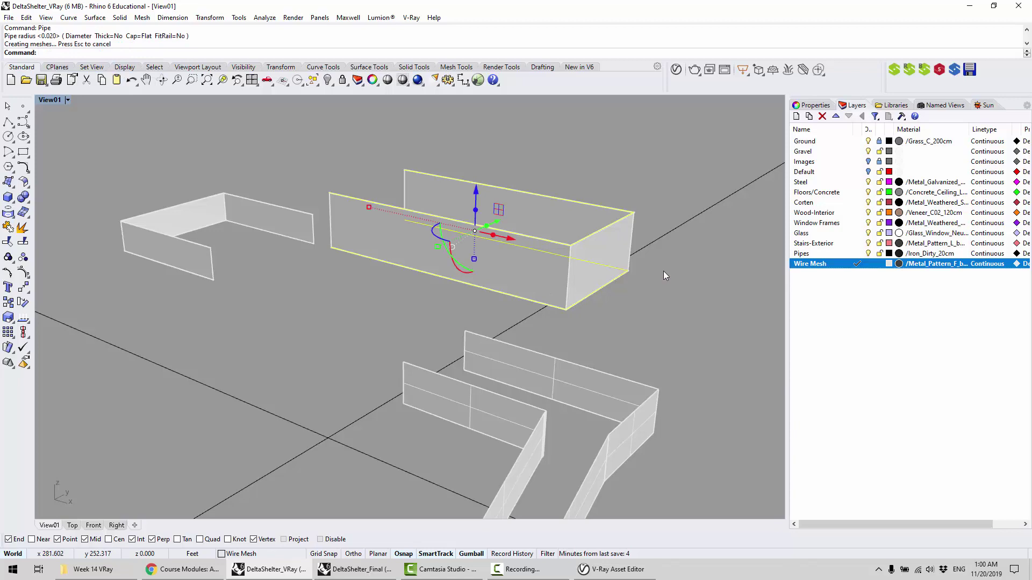
{"action": "key", "text": "Delete"}
{"action": "scroll", "coordinate": [587, 270], "scroll_direction": "up", "scroll_amount": 3}
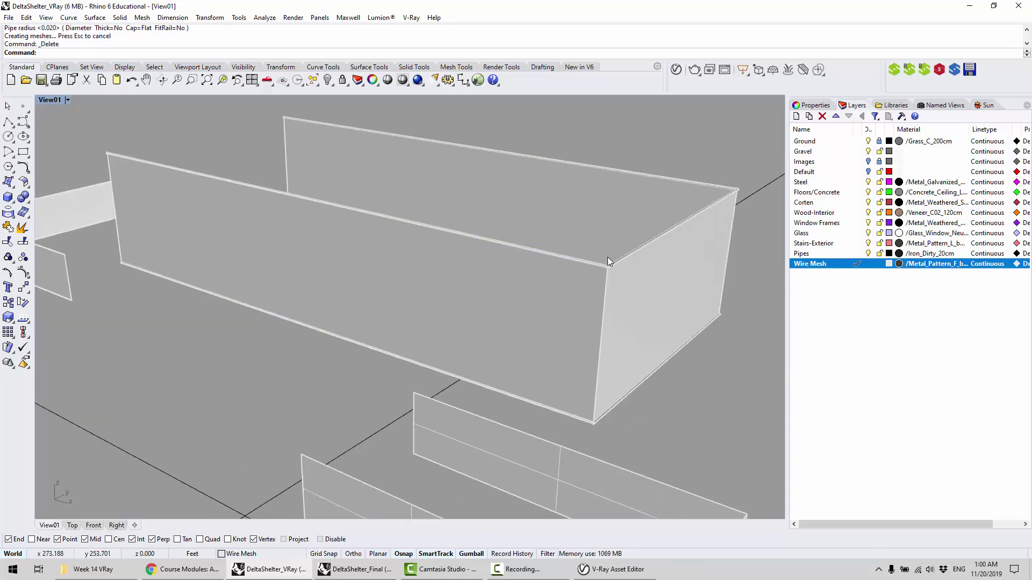
Start duplicating the stair railing's mesh edges by selecting all upper edges along the outer side, from the top landing to the stair foot
{"action": "scroll", "coordinate": [608, 257], "scroll_direction": "down", "scroll_amount": 4}
{"action": "right_click_drag", "start_coordinate": [590, 301], "coordinate": [587, 241]}
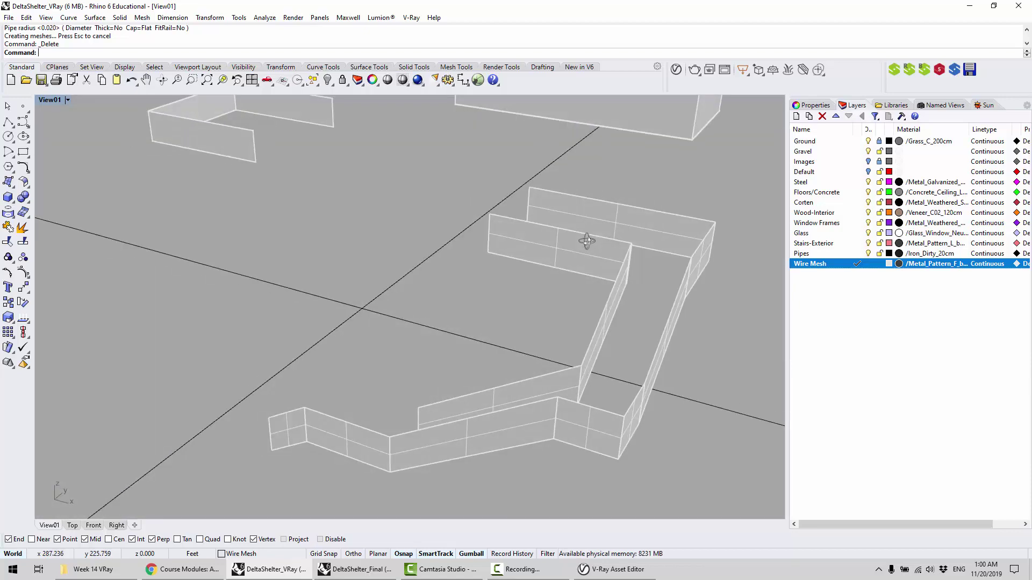
{"action": "type", "text": "DupEdge"}
{"action": "key", "text": "Return"}
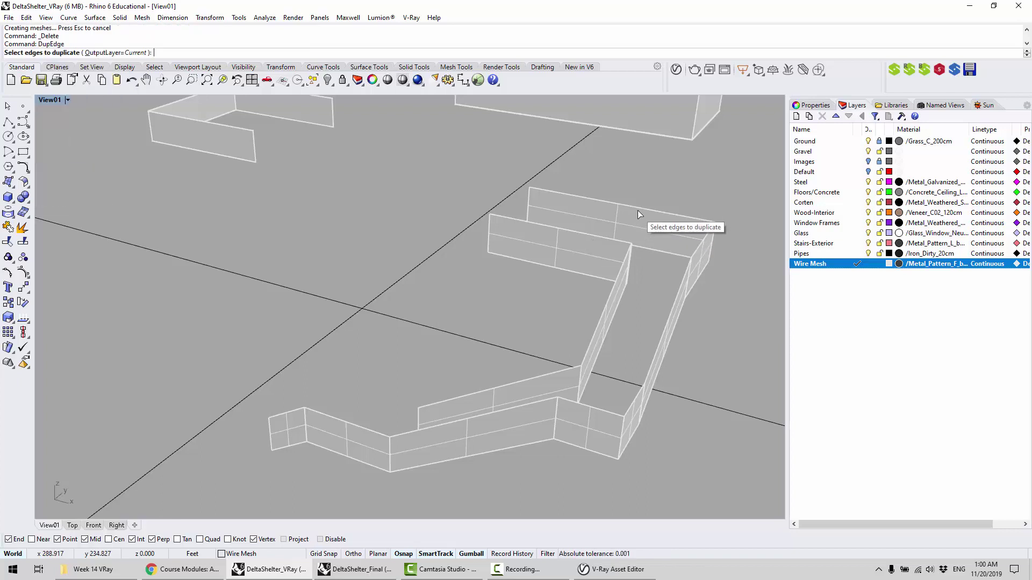
{"action": "left_click", "coordinate": [644, 207]}
{"action": "left_click", "coordinate": [704, 239]}
{"action": "left_click", "coordinate": [679, 296]}
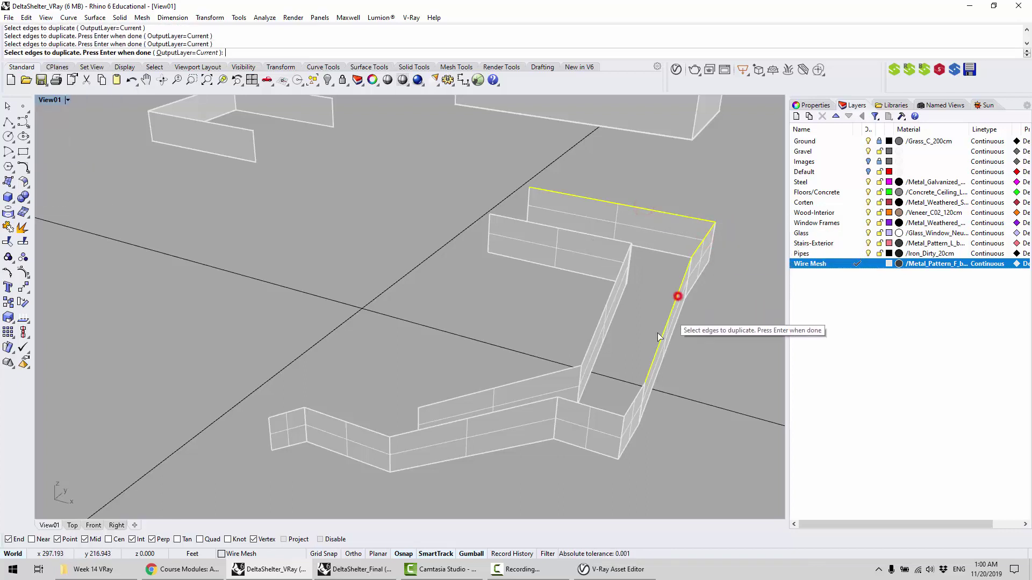
{"action": "left_click", "coordinate": [637, 401]}
{"action": "left_click", "coordinate": [599, 407]}
{"action": "left_click", "coordinate": [534, 406]}
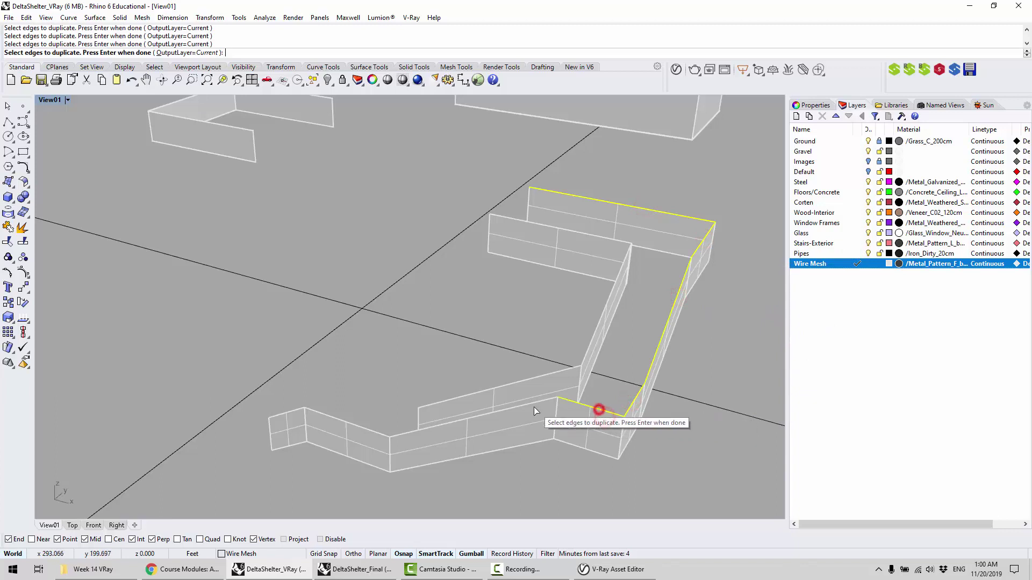
{"action": "left_click", "coordinate": [363, 427]}
{"action": "left_click", "coordinate": [283, 414]}
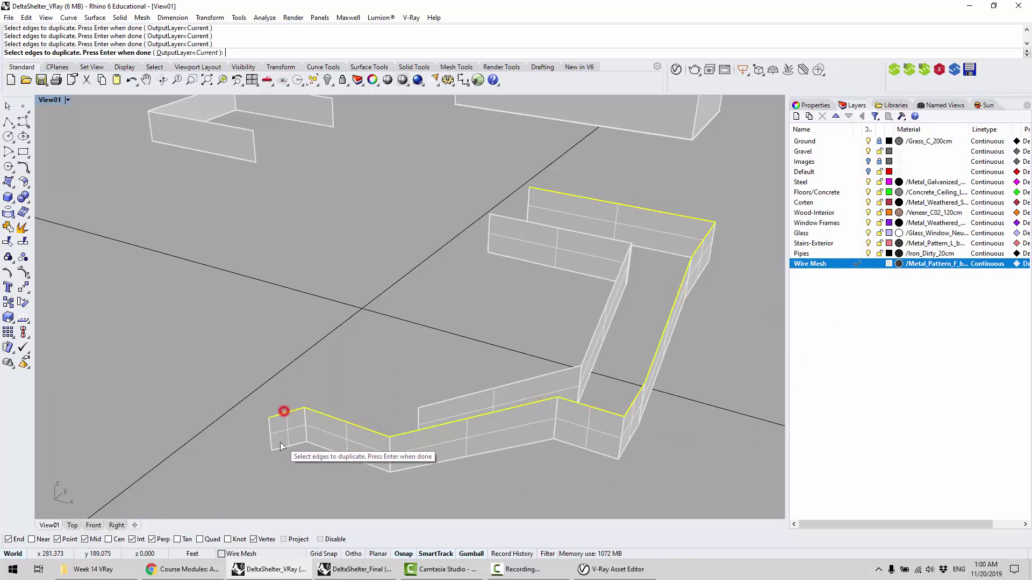
Add the lower edges along the outer side of the stair railing mesh to the edges being duplicated
{"action": "left_click", "coordinate": [282, 446]}
{"action": "left_click", "coordinate": [342, 454]}
{"action": "left_click", "coordinate": [445, 460]}
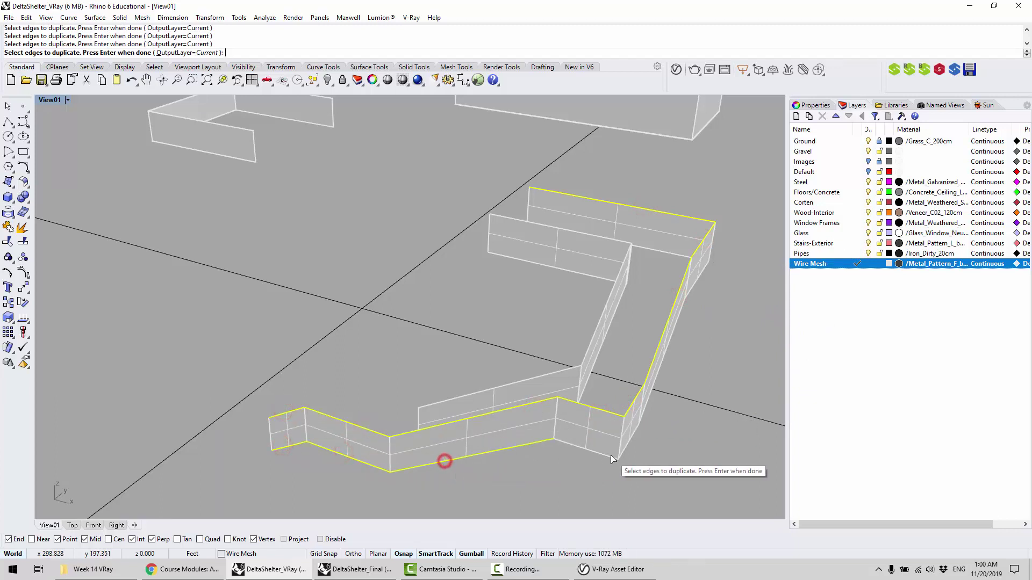
{"action": "left_click", "coordinate": [608, 455]}
{"action": "left_click", "coordinate": [627, 444]}
{"action": "left_click", "coordinate": [655, 391]}
{"action": "right_click_drag", "start_coordinate": [705, 338], "coordinate": [688, 361], "text": "shift"}
{"action": "left_click", "coordinate": [694, 368]}
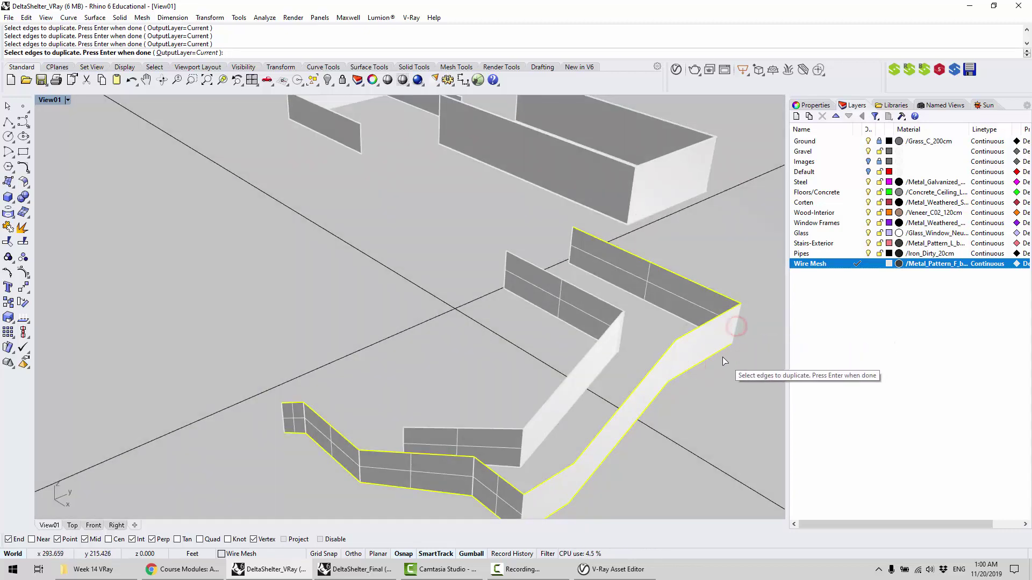
Add the upper and lower edges of the inner stair railing mesh, and join the duplicated curves
{"action": "right_click_drag", "start_coordinate": [684, 321], "coordinate": [691, 267]}
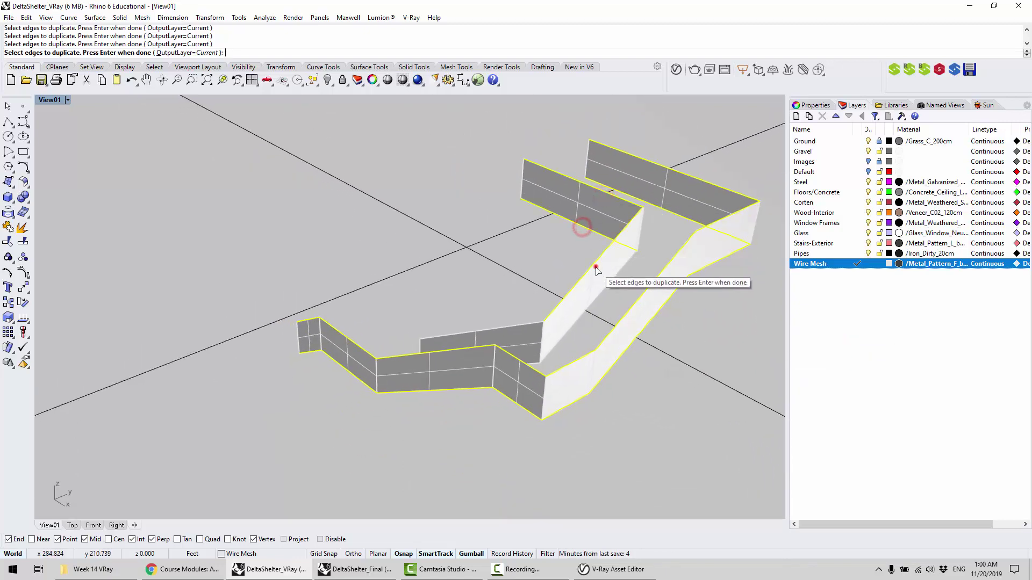
{"action": "right_click_drag", "start_coordinate": [594, 302], "coordinate": [526, 349]}
{"action": "scroll", "coordinate": [514, 332], "scroll_direction": "up", "scroll_amount": 3}
{"action": "left_click", "coordinate": [512, 330]}
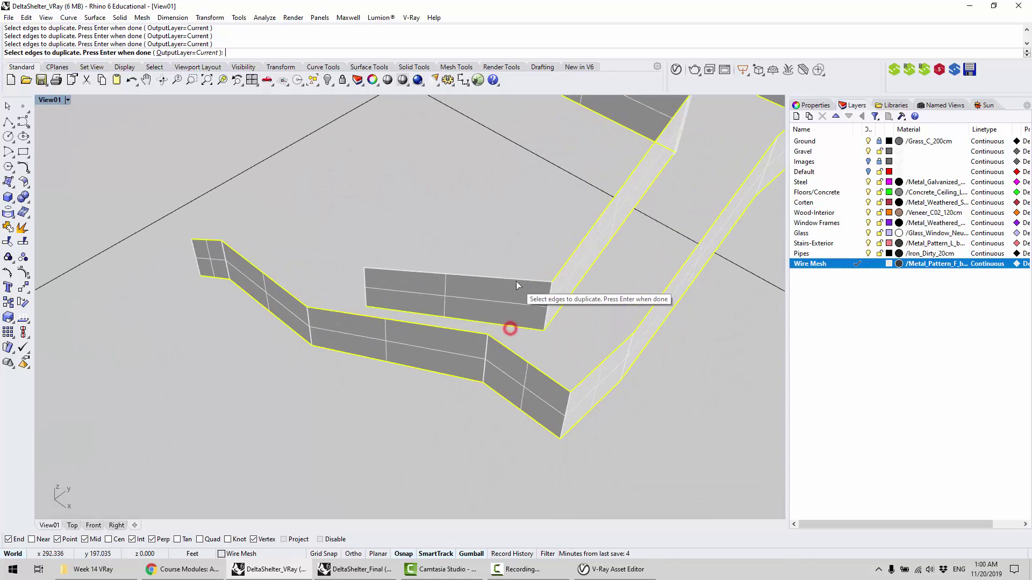
{"action": "left_click", "coordinate": [515, 280]}
{"action": "scroll", "coordinate": [431, 304], "scroll_direction": "down", "scroll_amount": 2}
{"action": "right_click_drag", "start_coordinate": [418, 294], "coordinate": [480, 263]}
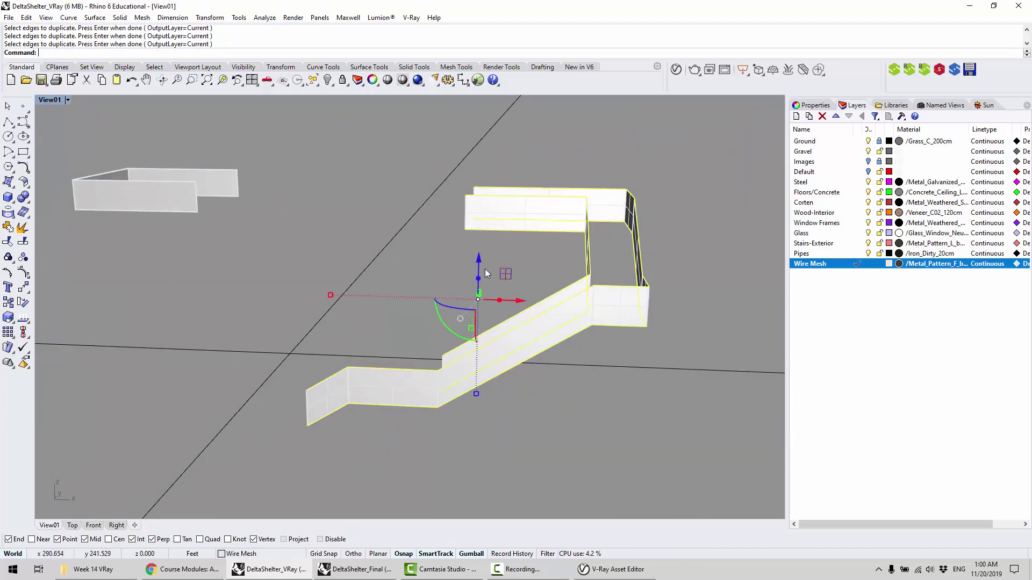
{"action": "key", "text": "Return"}
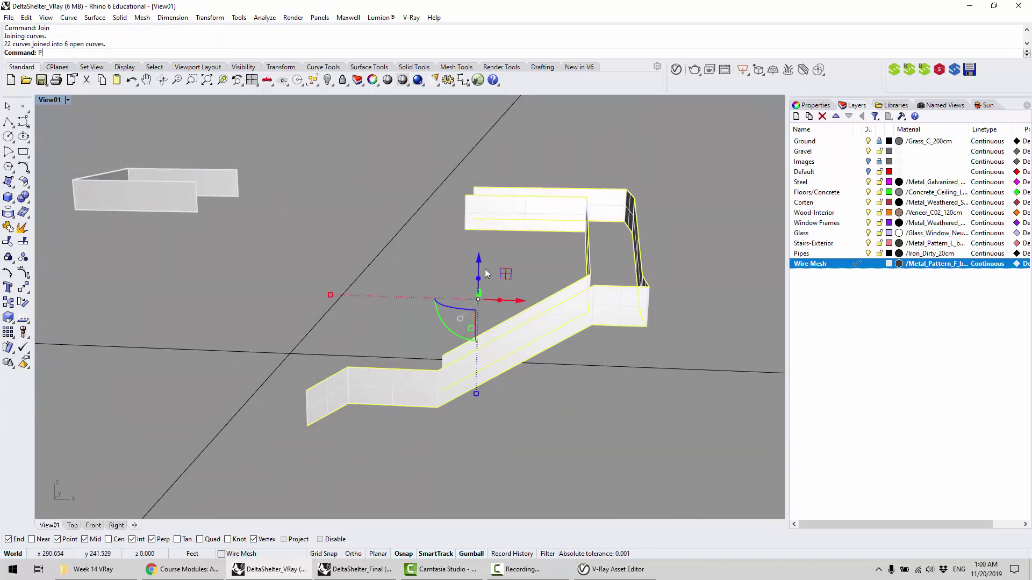
Pipe the joined stair railing edge curves with a radius of 0.02 and delete the source curves
{"action": "type", "text": "Pipe"}
{"action": "key", "text": "Return"}
{"action": "key", "text": "Return"}
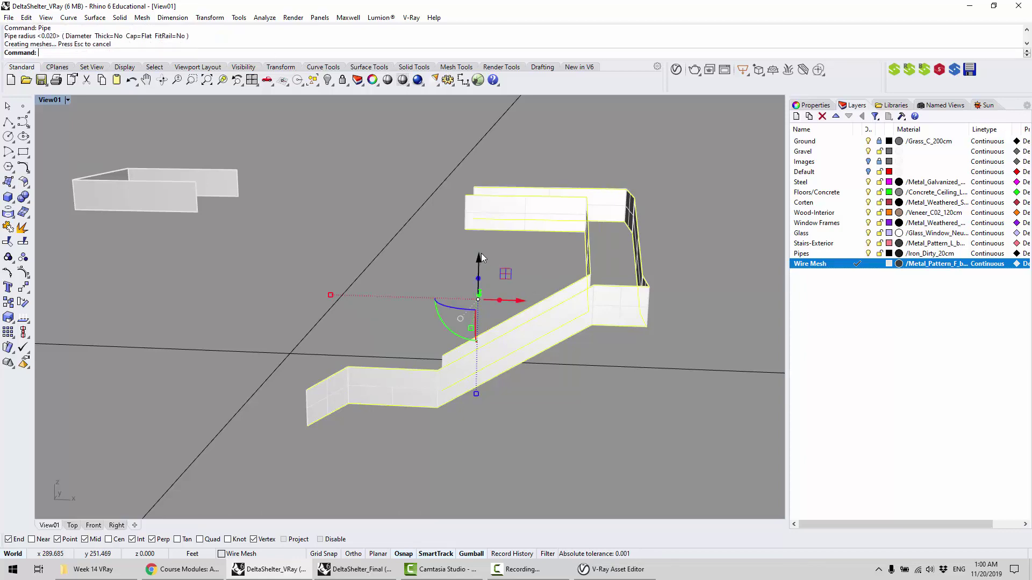
{"action": "key", "text": "Delete"}
{"action": "right_click_drag", "start_coordinate": [456, 262], "coordinate": [551, 233]}
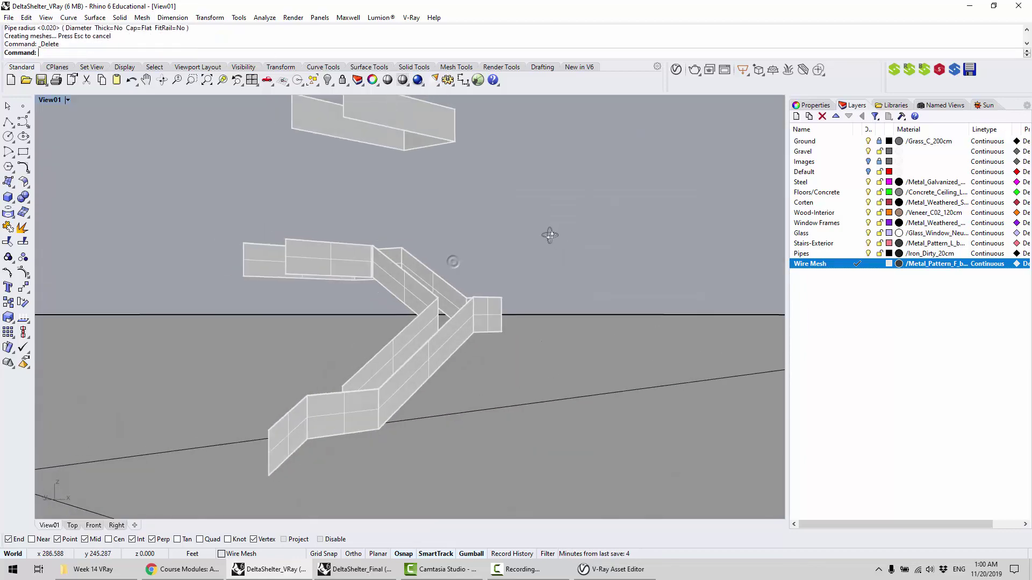
Show all hidden objects so the full building surrounds the newly framed stair railing meshes
{"action": "scroll", "coordinate": [451, 328], "scroll_direction": "up", "scroll_amount": 3}
{"action": "scroll", "coordinate": [525, 273], "scroll_direction": "up", "scroll_amount": 2}
{"action": "scroll", "coordinate": [554, 250], "scroll_direction": "down", "scroll_amount": 5}
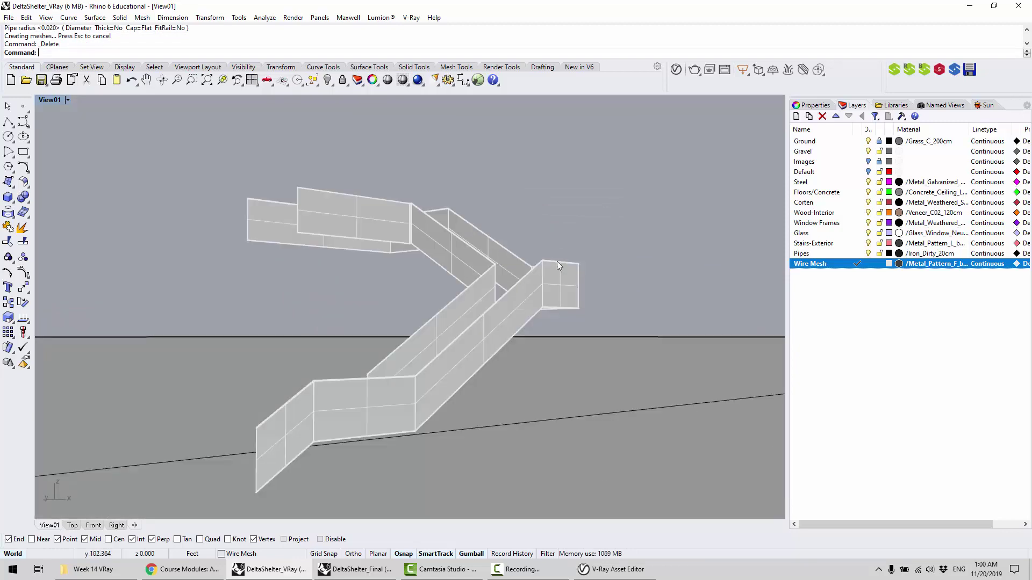
{"action": "right_click_drag", "start_coordinate": [693, 266], "coordinate": [602, 282]}
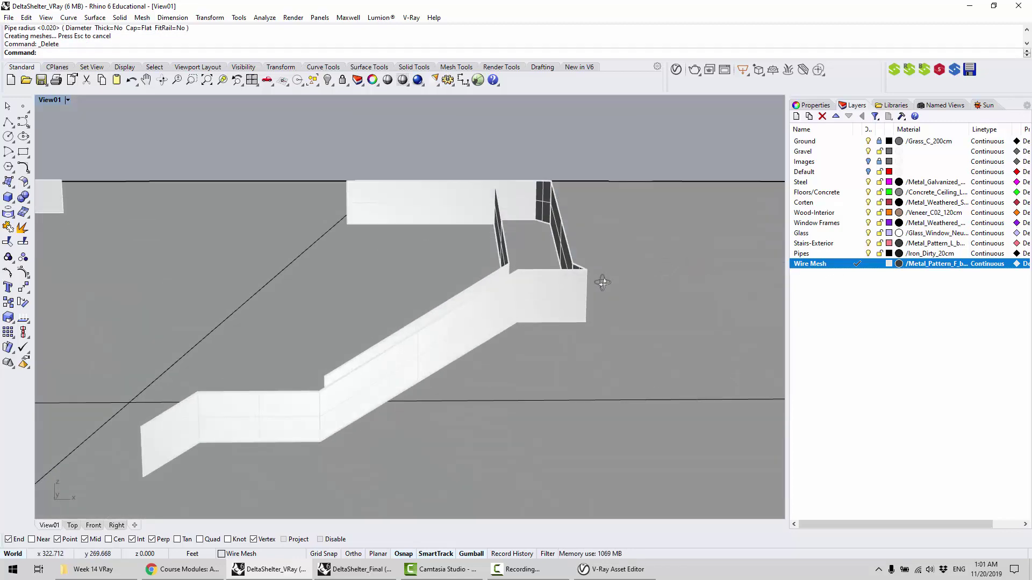
{"action": "key", "text": "Return"}
Examine the framed wire mesh railings on the balconies and exterior stairs from several sides of the building
{"action": "right_click_drag", "start_coordinate": [538, 282], "coordinate": [483, 241]}
{"action": "scroll", "coordinate": [217, 196], "scroll_direction": "up", "scroll_amount": 5}
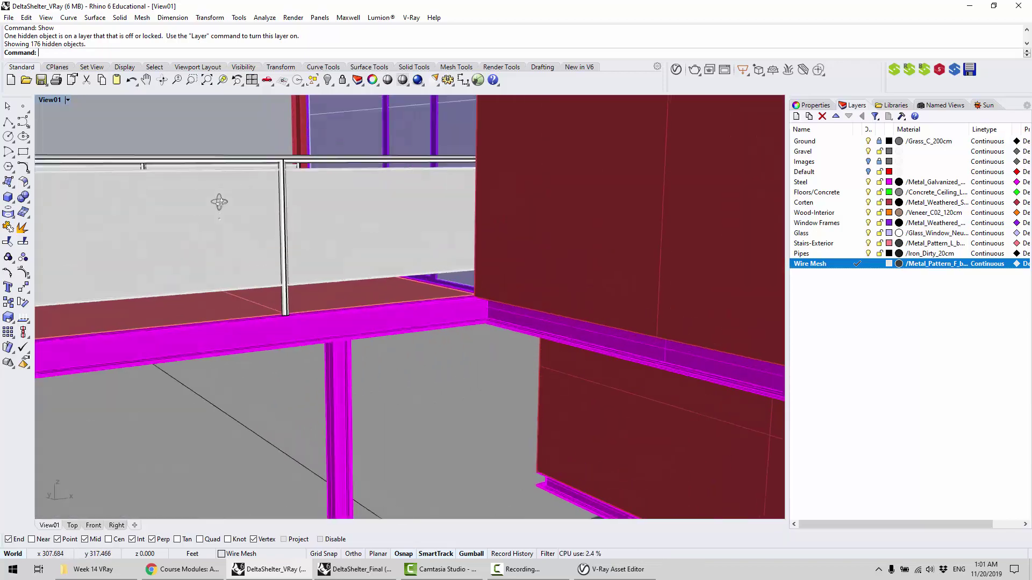
{"action": "right_click_drag", "start_coordinate": [218, 202], "coordinate": [266, 182]}
{"action": "scroll", "coordinate": [266, 182], "scroll_direction": "down", "scroll_amount": 10}
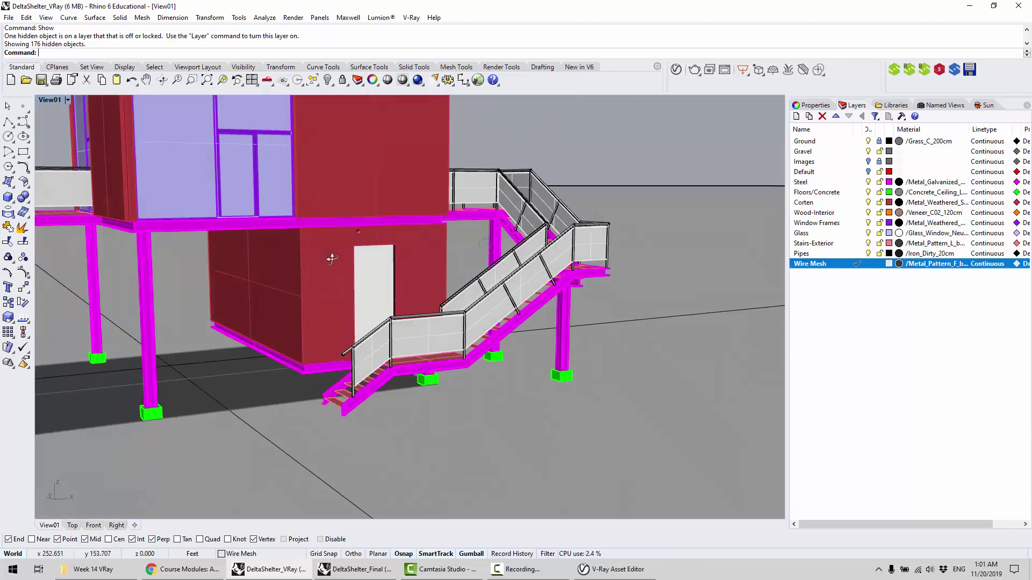
{"action": "right_click_drag", "start_coordinate": [366, 301], "coordinate": [441, 251]}
{"action": "scroll", "coordinate": [408, 309], "scroll_direction": "up", "scroll_amount": 4}
{"action": "scroll", "coordinate": [546, 246], "scroll_direction": "up", "scroll_amount": 5}
{"action": "scroll", "coordinate": [548, 247], "scroll_direction": "down", "scroll_amount": 7}
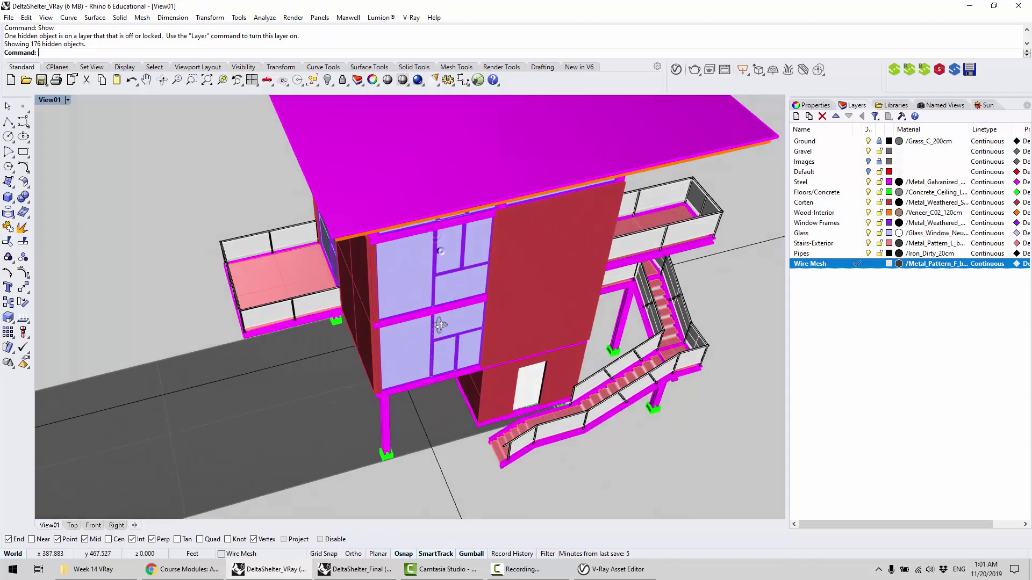
Select the floor surface of the separate balcony away from the stairs and start a V-Ray interactive render of it
{"action": "left_click", "coordinate": [291, 266]}
{"action": "right_click_drag", "start_coordinate": [291, 266], "coordinate": [351, 273]}
{"action": "scroll", "coordinate": [341, 284], "scroll_direction": "up", "scroll_amount": 3}
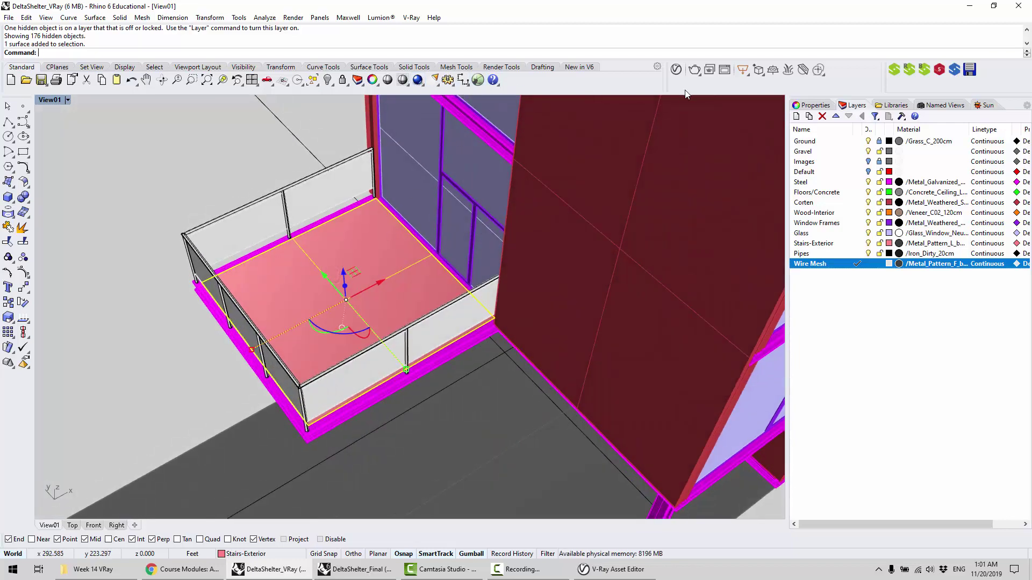
{"action": "left_click", "coordinate": [411, 17]}
{"action": "left_click", "coordinate": [430, 28]}
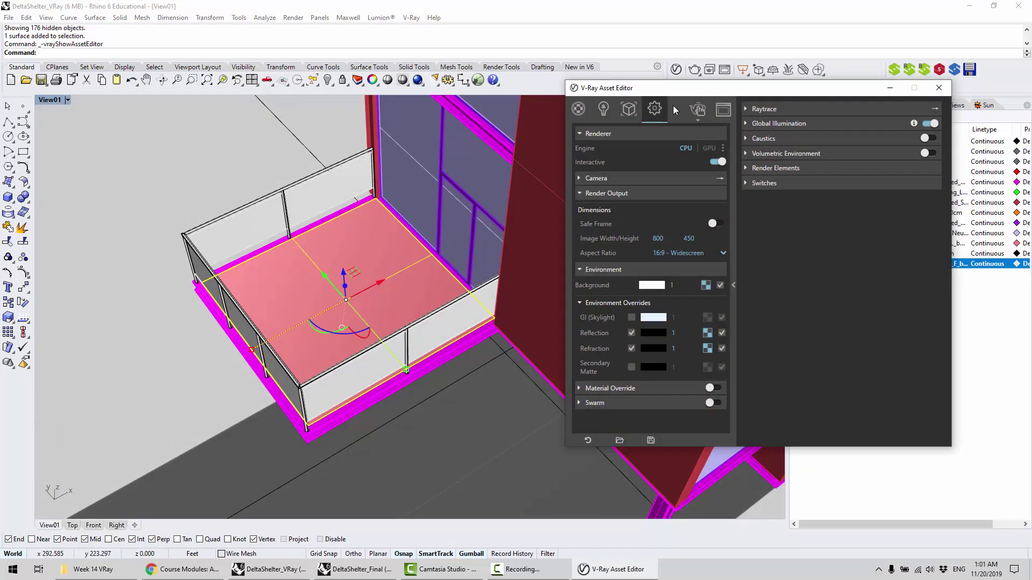
{"action": "left_click", "coordinate": [698, 111]}
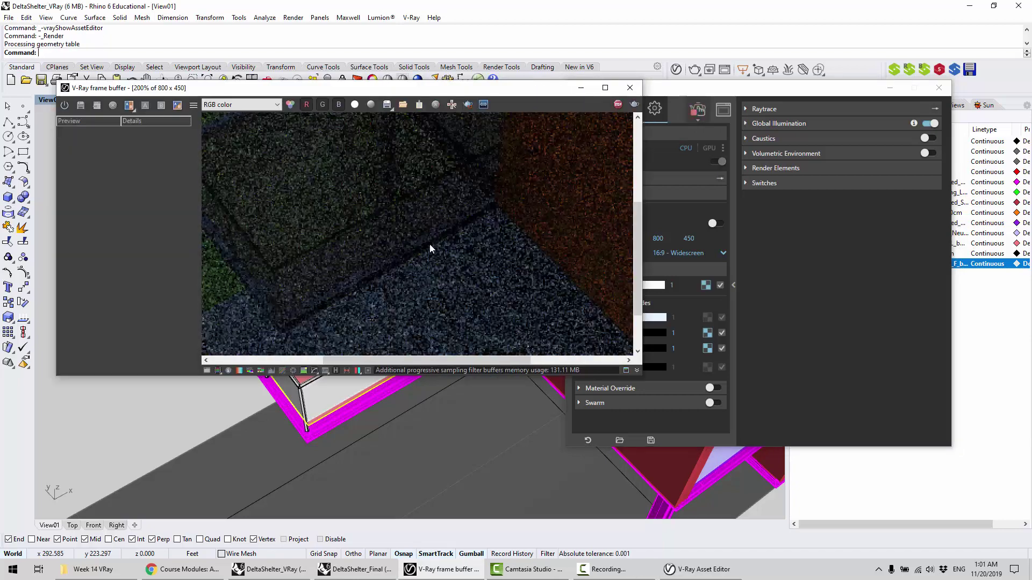
{"action": "left_click_drag", "start_coordinate": [464, 92], "coordinate": [601, 115]}
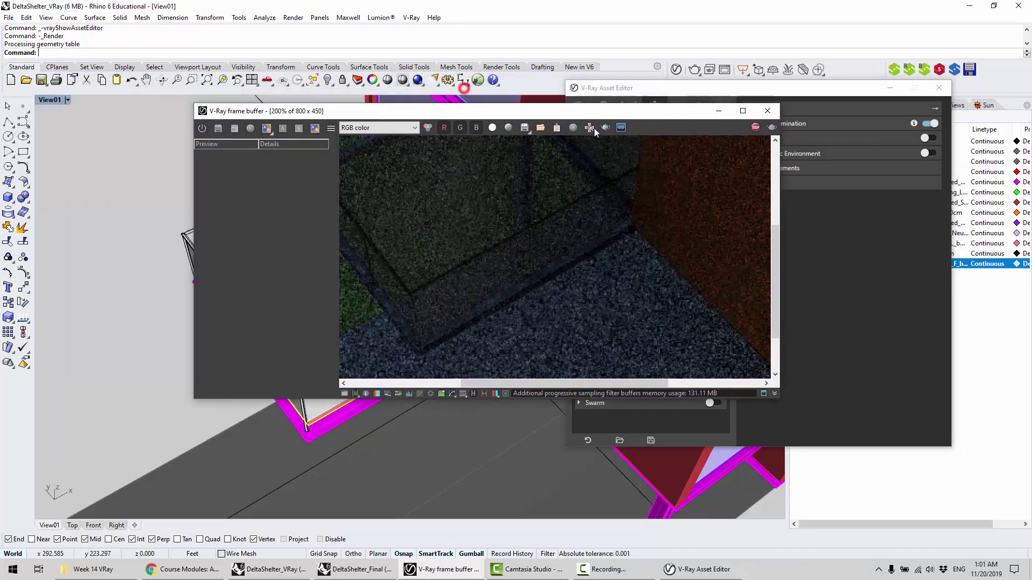
Examine the balcony's floor and mesh railing from below in the interactive render, and end the render
{"action": "scroll", "coordinate": [540, 247], "scroll_direction": "down", "scroll_amount": 1}
{"action": "mouse_move", "coordinate": [399, 437]}
{"action": "right_mouse_down"}
{"action": "mouse_move", "coordinate": [420, 469]}
{"action": "mouse_move", "coordinate": [353, 426]}
{"action": "mouse_move", "coordinate": [403, 455]}
{"action": "right_mouse_up"}
{"action": "scroll", "coordinate": [538, 318], "scroll_direction": "up", "scroll_amount": 2}
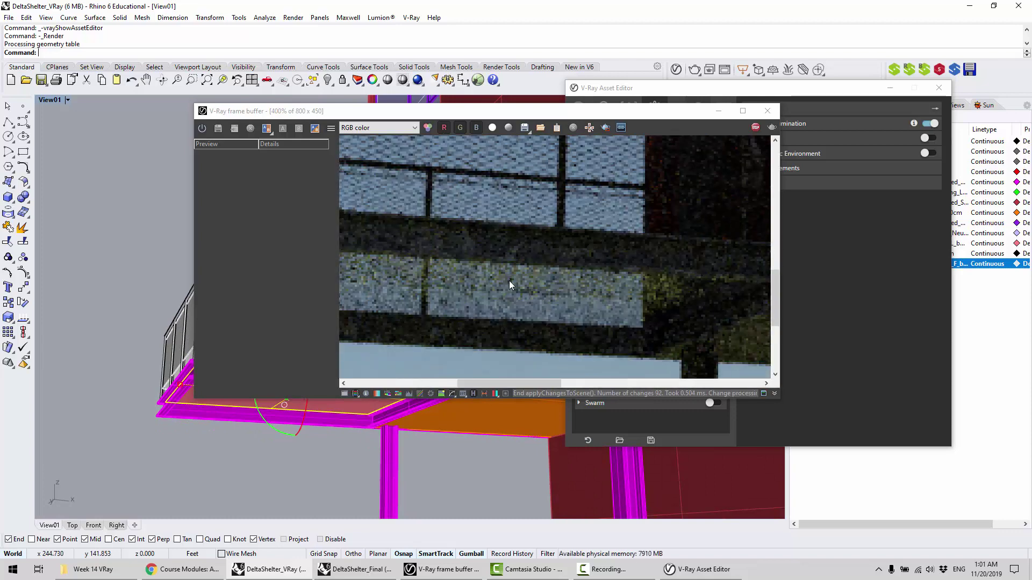
{"action": "scroll", "coordinate": [508, 285], "scroll_direction": "down", "scroll_amount": 1}
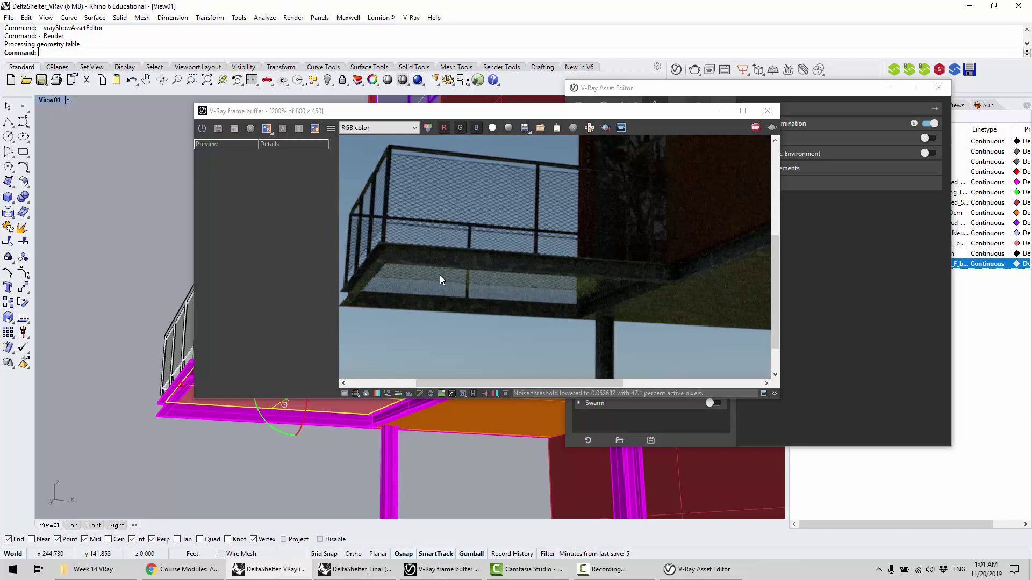
{"action": "left_click", "coordinate": [754, 129]}
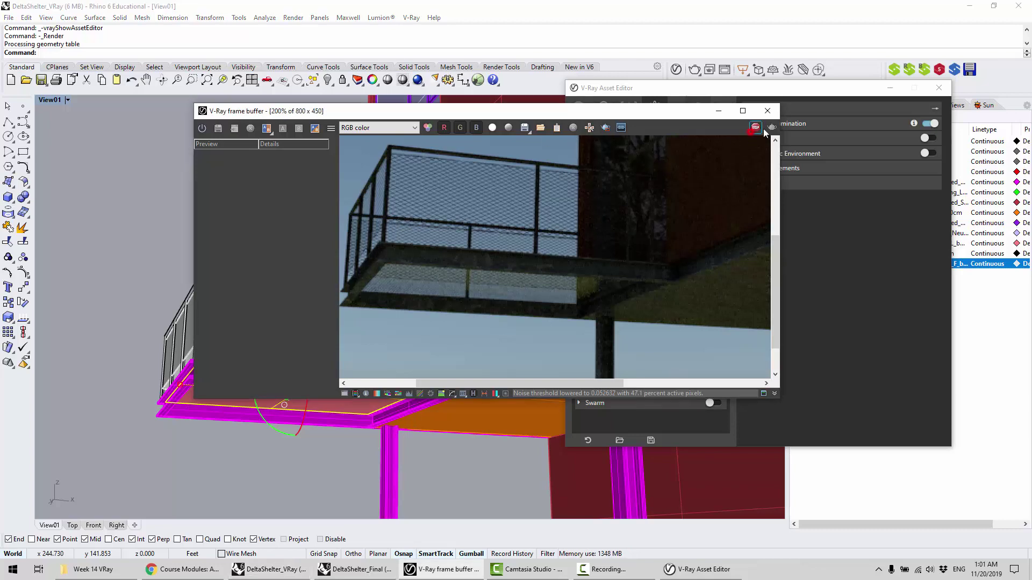
{"action": "left_click", "coordinate": [772, 114]}
Deselect the balcony floor and close the V-Ray Asset Editor
{"action": "right_click_drag", "start_coordinate": [371, 215], "coordinate": [392, 328]}
{"action": "right_click_drag", "start_coordinate": [355, 260], "coordinate": [423, 203], "text": "shift"}
{"action": "left_click", "coordinate": [220, 239]}
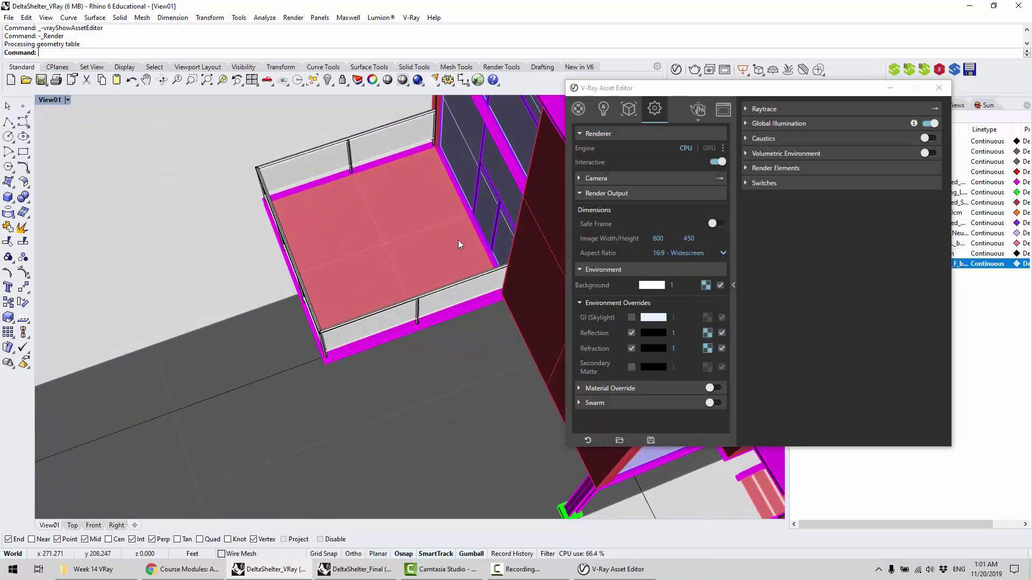
{"action": "right_click_drag", "start_coordinate": [357, 269], "coordinate": [314, 232]}
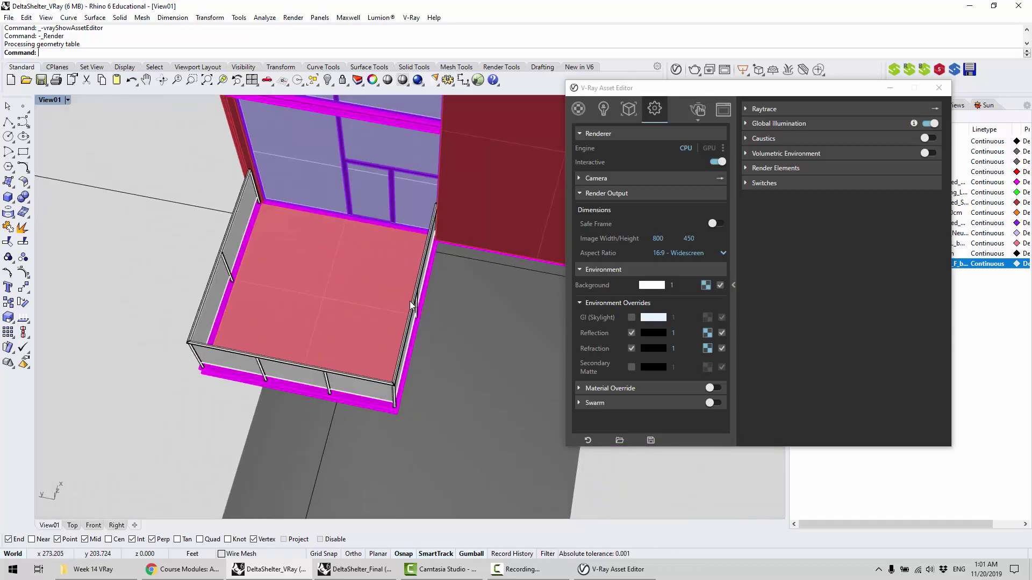
{"action": "right_click_drag", "start_coordinate": [411, 306], "coordinate": [561, 215]}
{"action": "left_click", "coordinate": [939, 87]}
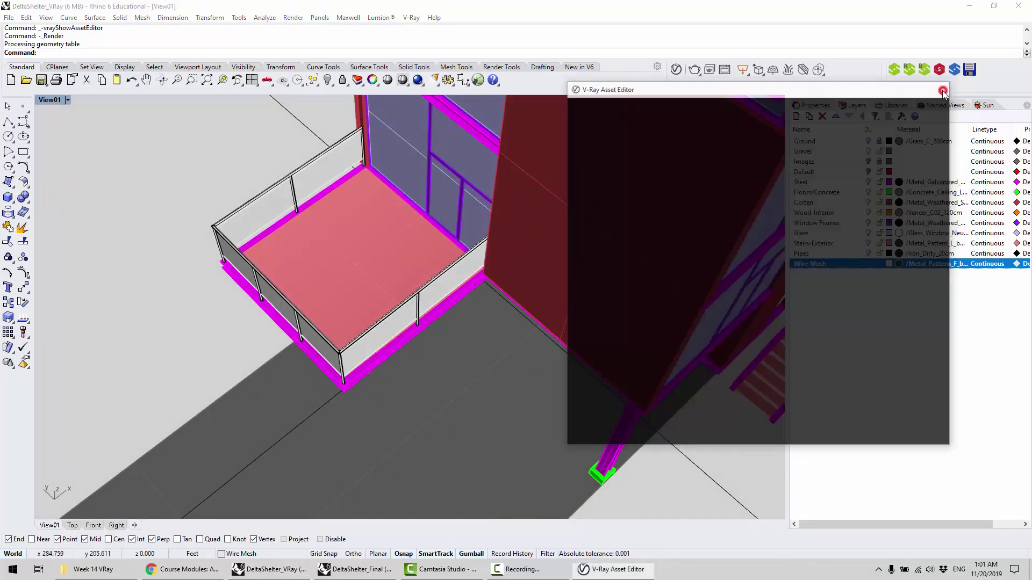
Isolate all objects on the Stairs-Exterior layer and clear the selection
{"action": "right_click_drag", "start_coordinate": [538, 376], "coordinate": [418, 217]}
{"action": "scroll", "coordinate": [421, 223], "scroll_direction": "down", "scroll_amount": 5}
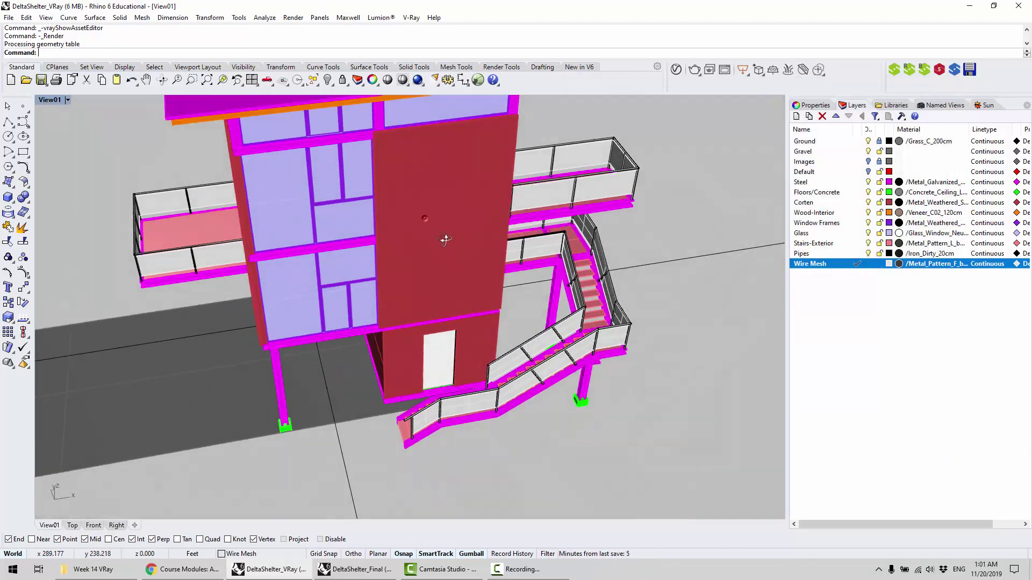
{"action": "right_click", "coordinate": [844, 243]}
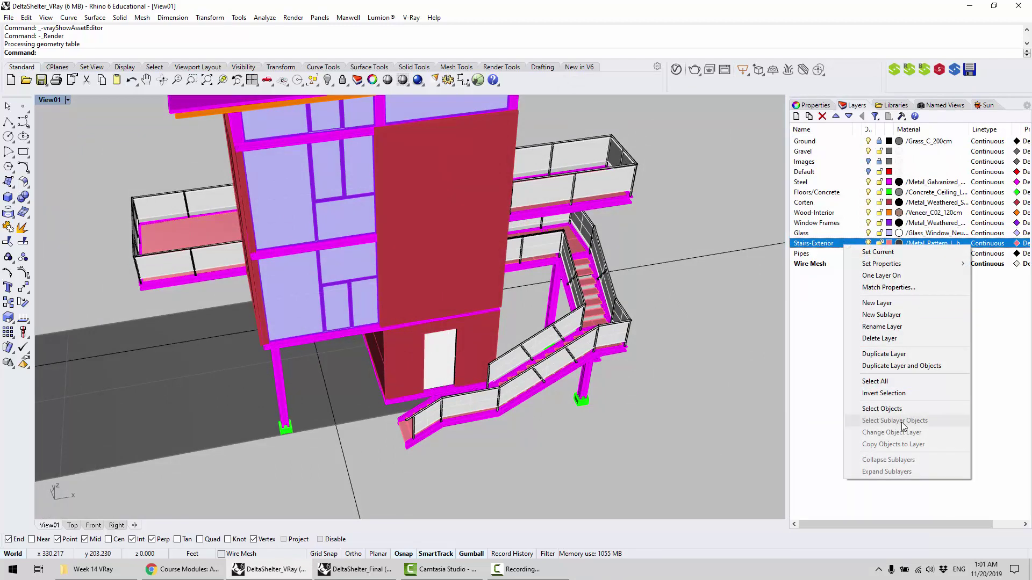
{"action": "left_click", "coordinate": [902, 412]}
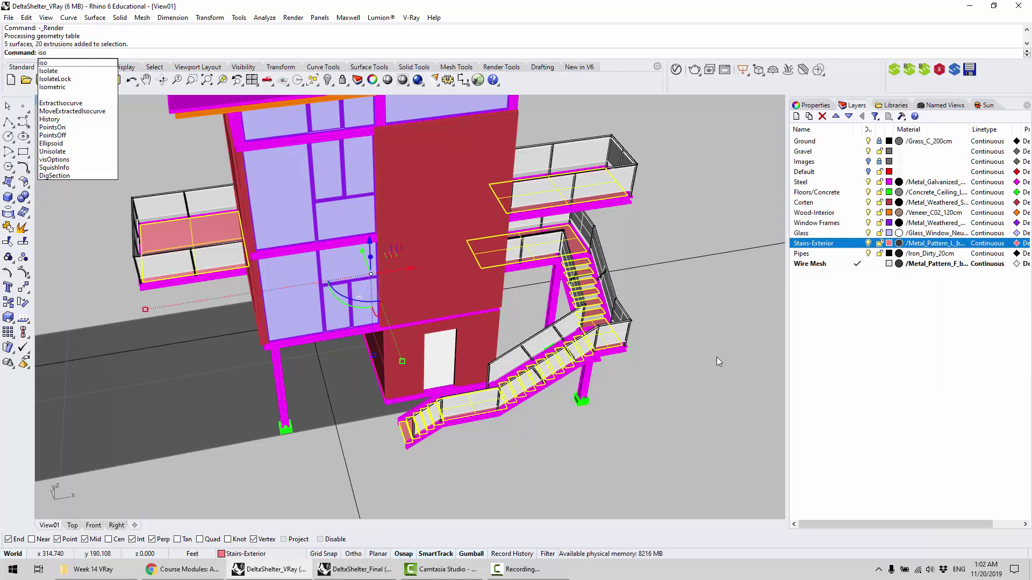
{"action": "key", "text": "Return"}
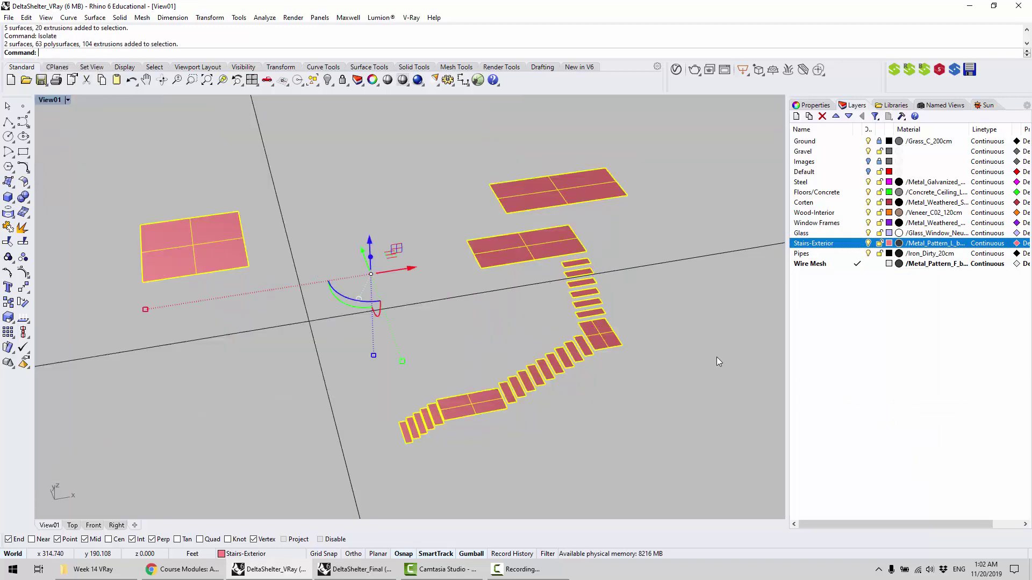
{"action": "left_click", "coordinate": [462, 311]}
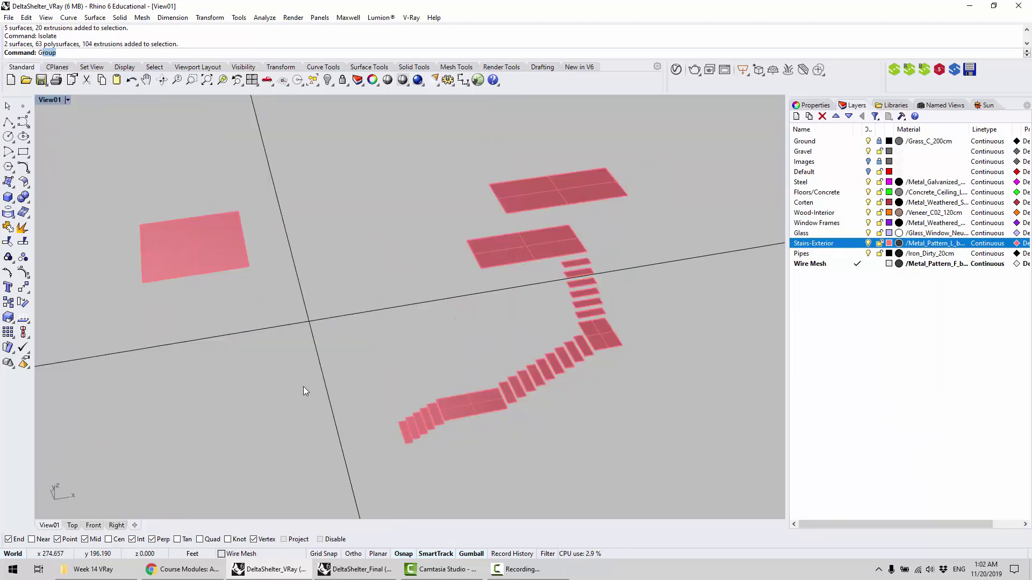
Open Grasshopper and enlarge its collapsed window until the surface grid definition can be read alongside the model
{"action": "key", "text": "Return"}
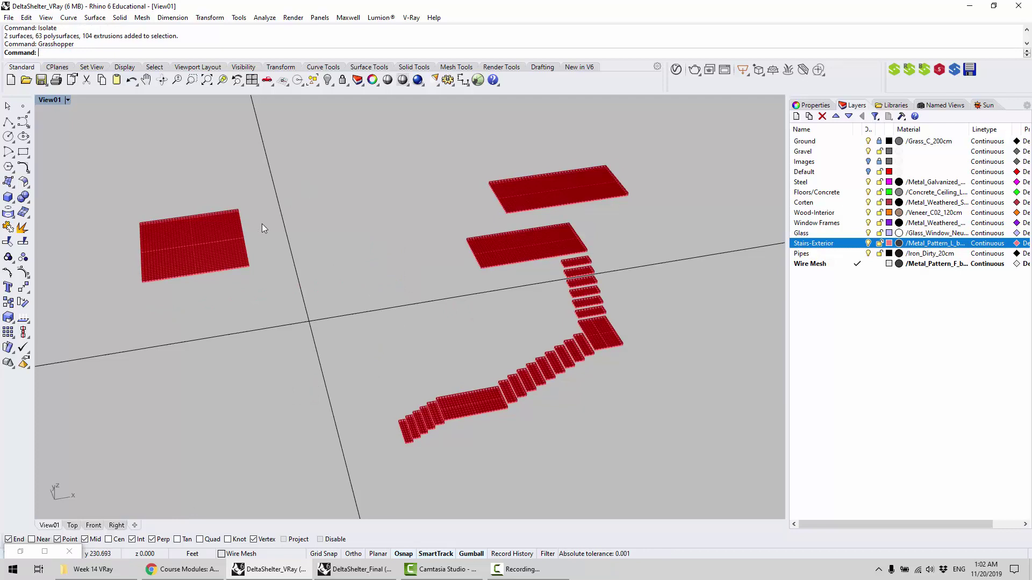
{"action": "left_click", "coordinate": [27, 556]}
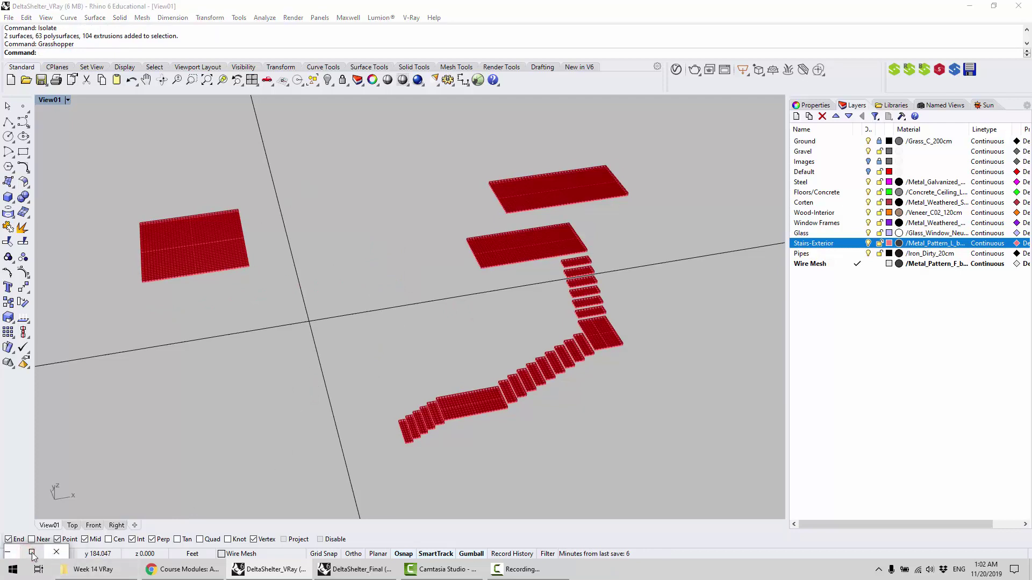
{"action": "left_click", "coordinate": [32, 554]}
{"action": "left_click_drag", "start_coordinate": [393, 4], "coordinate": [488, 133]}
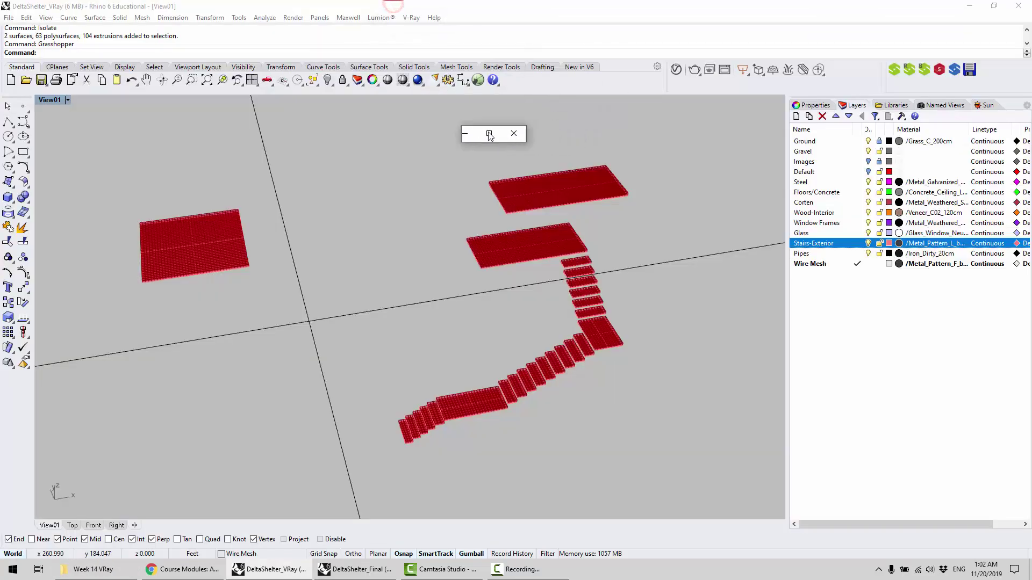
{"action": "left_click", "coordinate": [489, 133]}
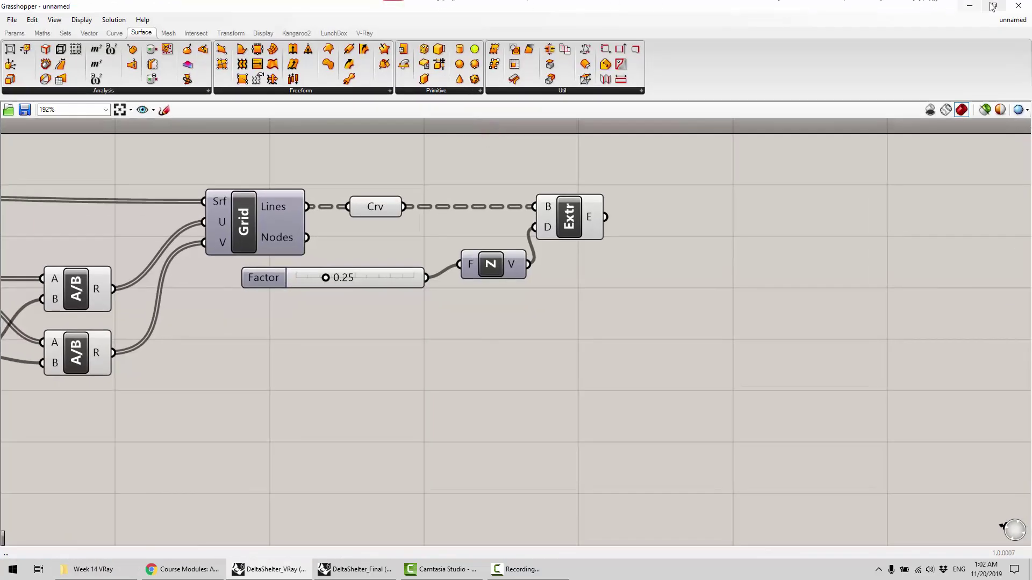
{"action": "left_click", "coordinate": [992, 6]}
{"action": "left_click_drag", "start_coordinate": [503, 144], "coordinate": [504, 517]}
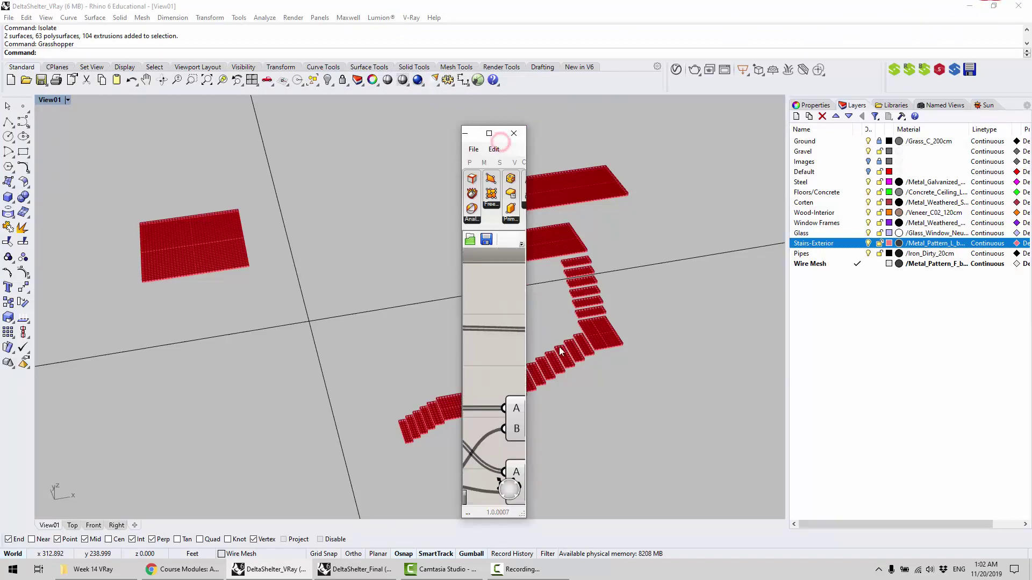
{"action": "left_click_drag", "start_coordinate": [526, 294], "coordinate": [983, 279]}
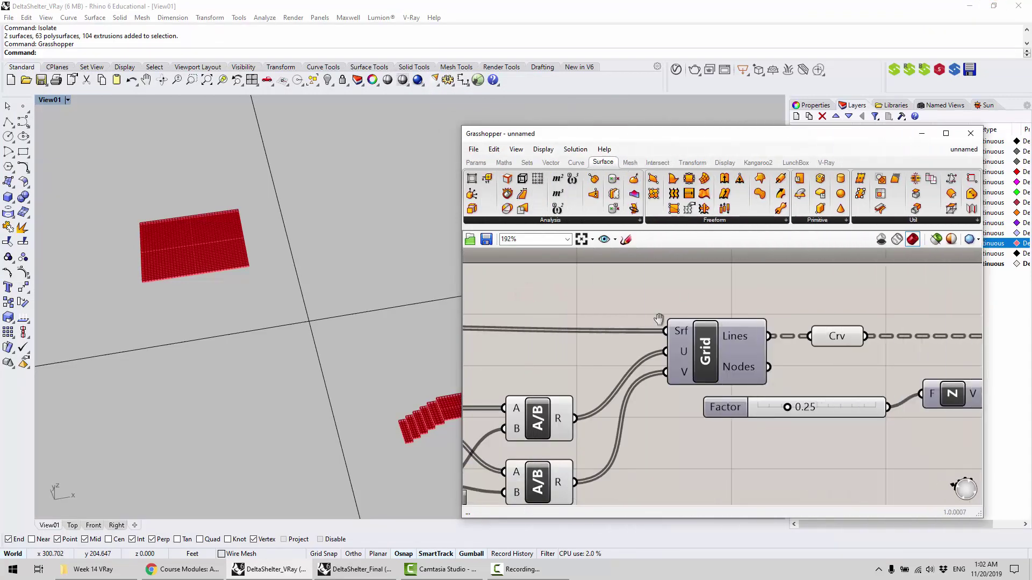
Examine the whole grating definition and its extruded grid preview on the balcony floors, landings and stair treads
{"action": "scroll", "coordinate": [780, 251], "scroll_direction": "down", "scroll_amount": 5}
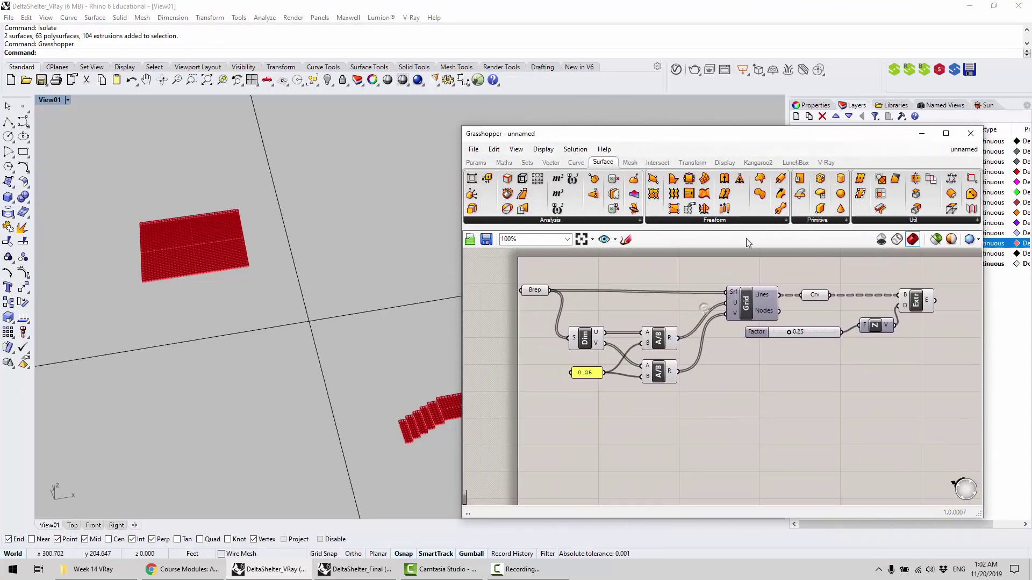
{"action": "left_click_drag", "start_coordinate": [729, 137], "coordinate": [742, 65]}
{"action": "scroll", "coordinate": [696, 296], "scroll_direction": "up", "scroll_amount": 2}
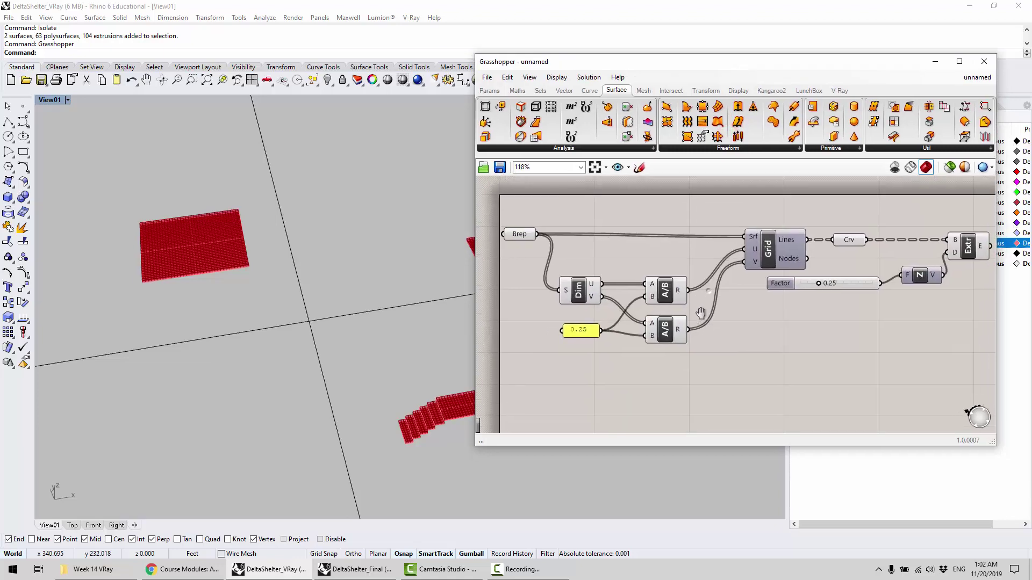
{"action": "right_click_drag", "start_coordinate": [427, 270], "coordinate": [449, 352]}
{"action": "scroll", "coordinate": [268, 334], "scroll_direction": "up", "scroll_amount": 10}
{"action": "scroll", "coordinate": [268, 333], "scroll_direction": "down", "scroll_amount": 4}
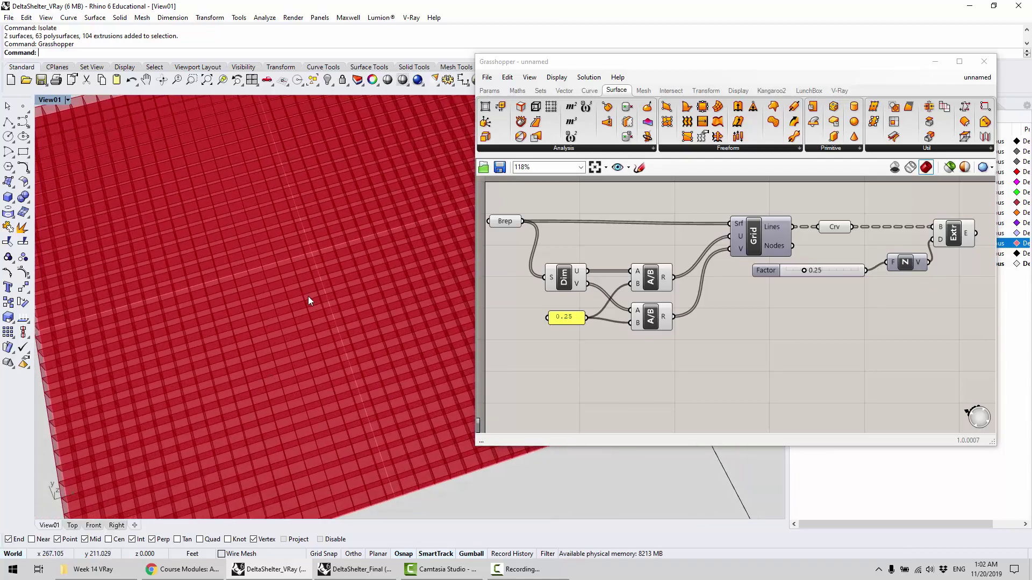
{"action": "scroll", "coordinate": [333, 288], "scroll_direction": "down", "scroll_amount": 10}
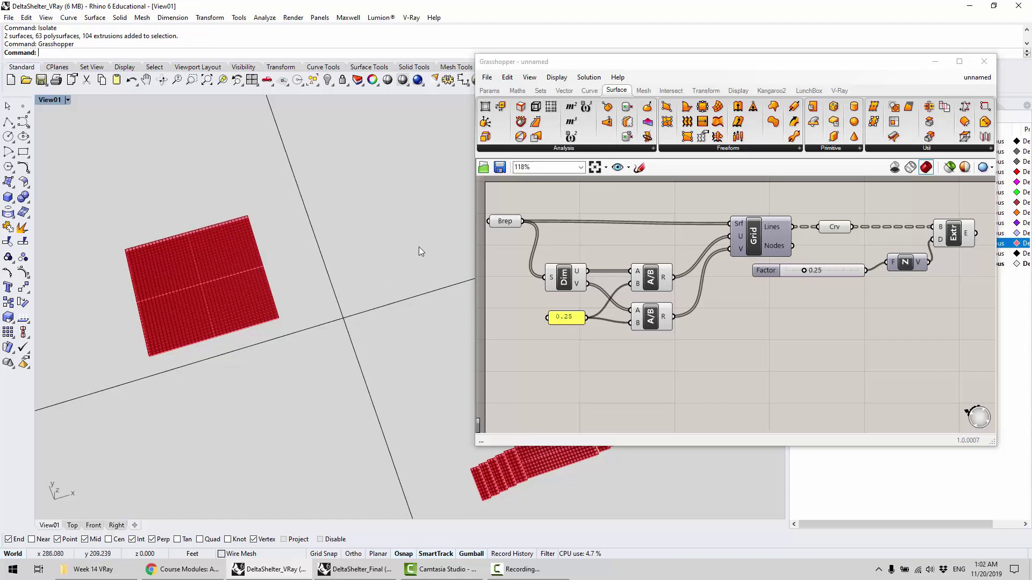
{"action": "mouse_move", "coordinate": [419, 247]}
{"action": "right_mouse_down"}
{"action": "mouse_move", "coordinate": [209, 270]}
{"action": "mouse_move", "coordinate": [334, 272]}
{"action": "mouse_move", "coordinate": [240, 263]}
{"action": "mouse_move", "coordinate": [324, 253]}
{"action": "mouse_move", "coordinate": [346, 304]}
{"action": "mouse_move", "coordinate": [274, 282]}
{"action": "mouse_move", "coordinate": [348, 286]}
{"action": "mouse_move", "coordinate": [351, 269]}
{"action": "right_mouse_up"}
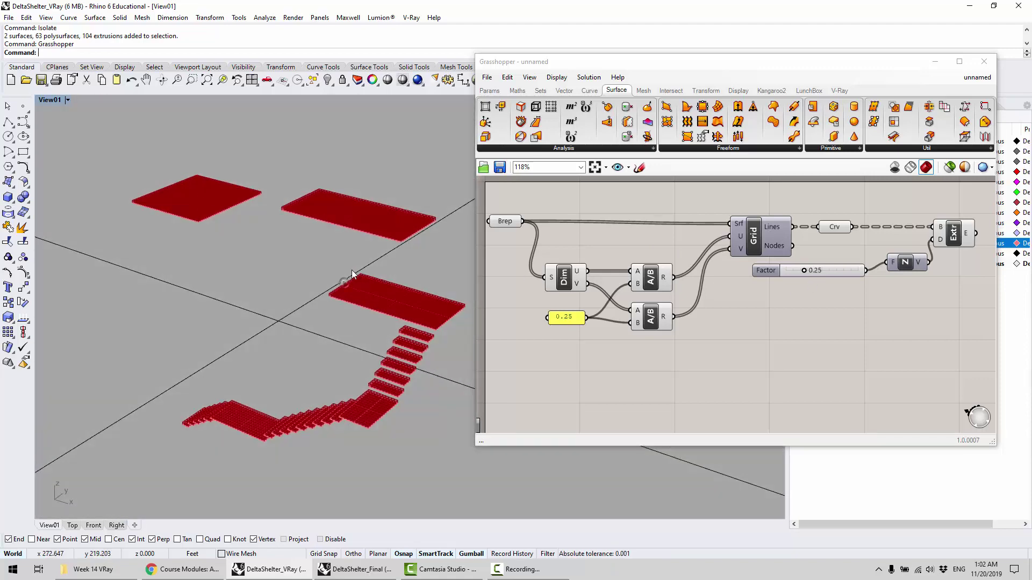
Bake the Extrude component's grating geometry onto the Stairs-Exterior layer and close Grasshopper
{"action": "left_click", "coordinate": [951, 233]}
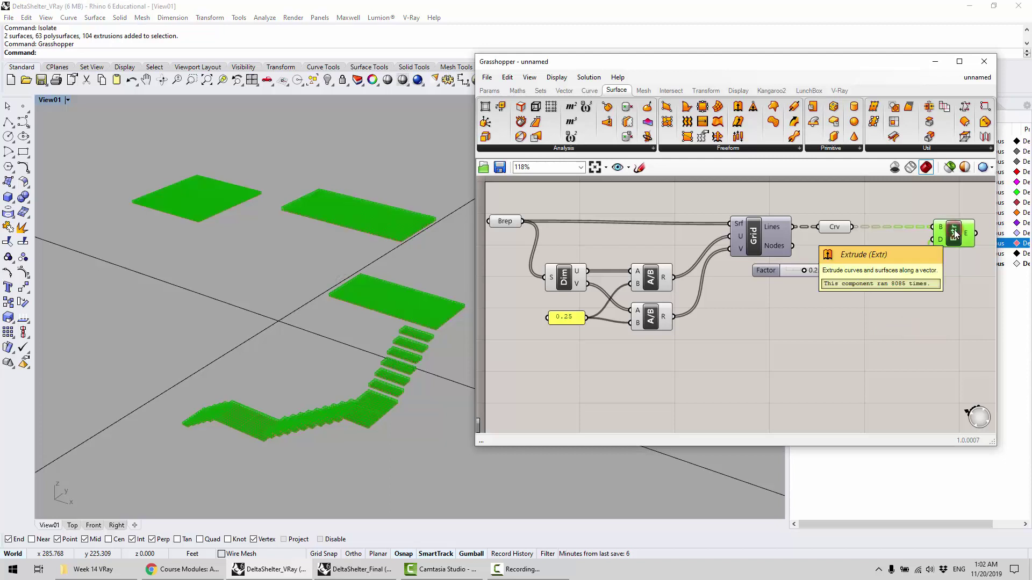
{"action": "right_click", "coordinate": [955, 232]}
{"action": "left_click", "coordinate": [943, 273]}
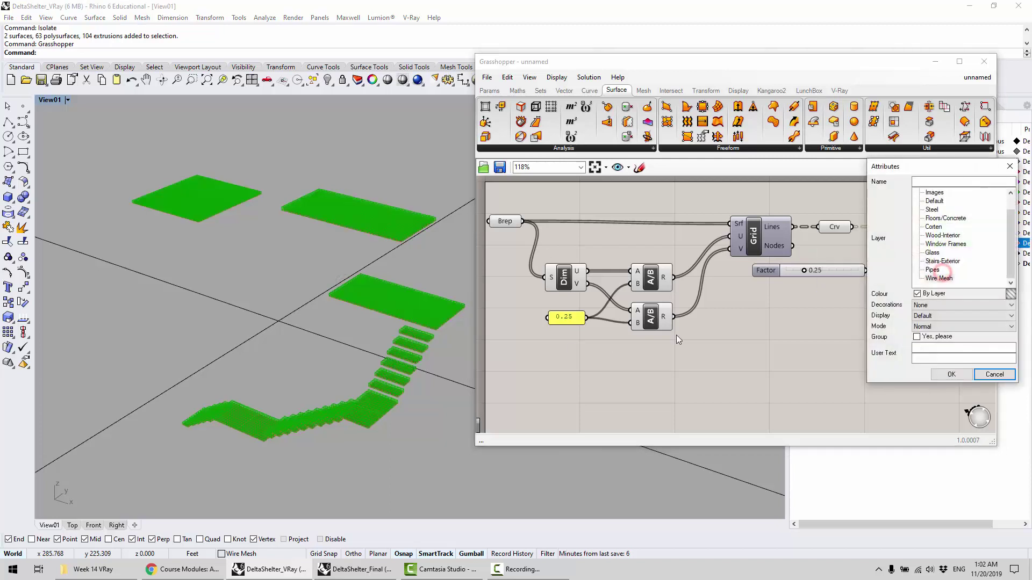
{"action": "left_click_drag", "start_coordinate": [889, 171], "coordinate": [584, 158]}
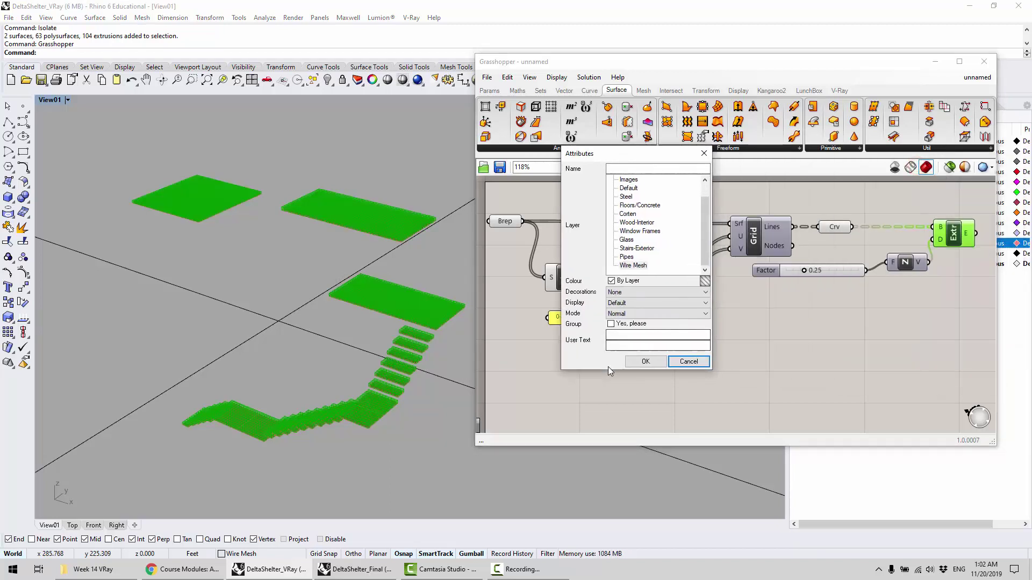
{"action": "left_click_drag", "start_coordinate": [608, 370], "coordinate": [609, 469]}
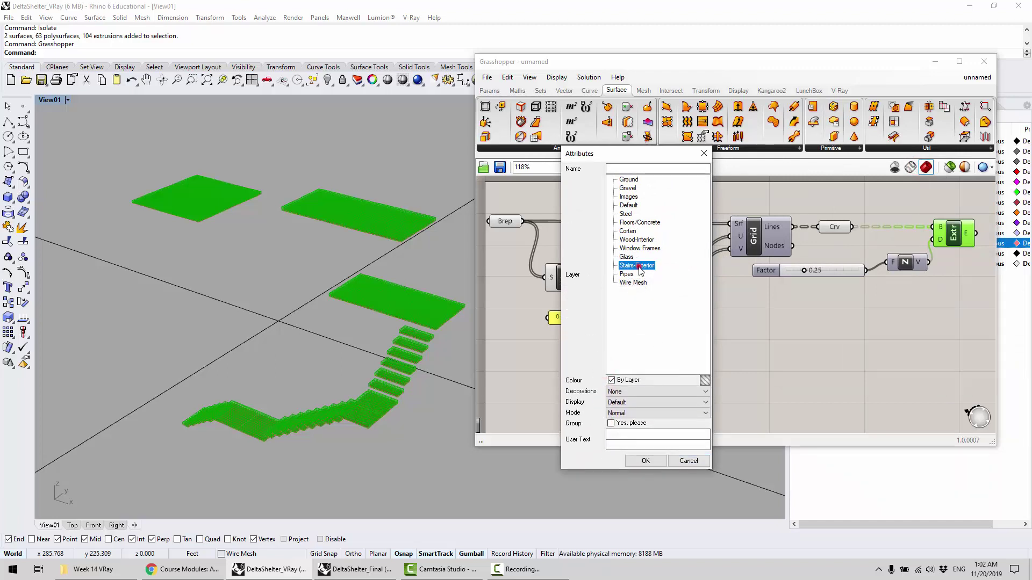
{"action": "left_click", "coordinate": [646, 461]}
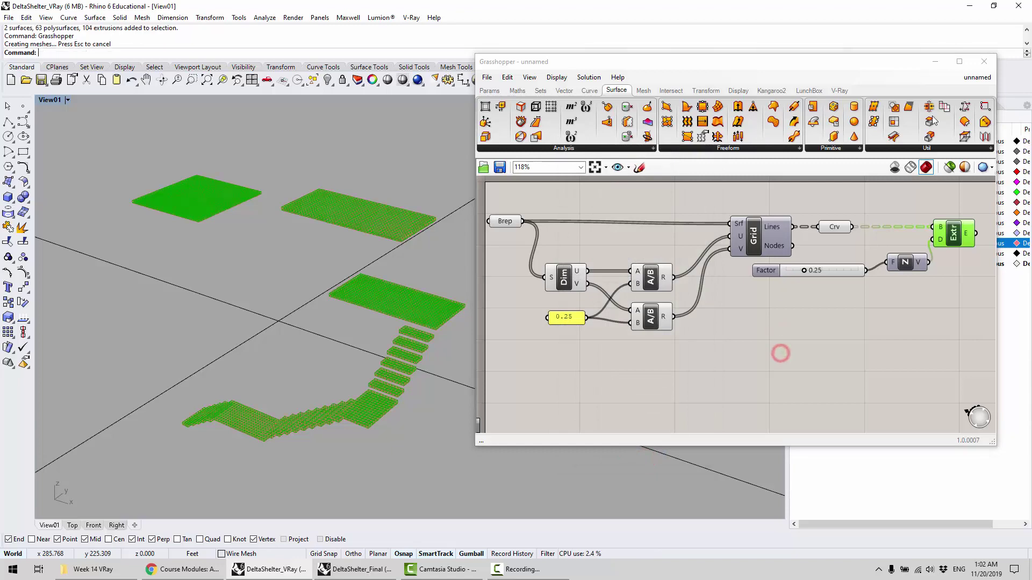
{"action": "left_click", "coordinate": [984, 62]}
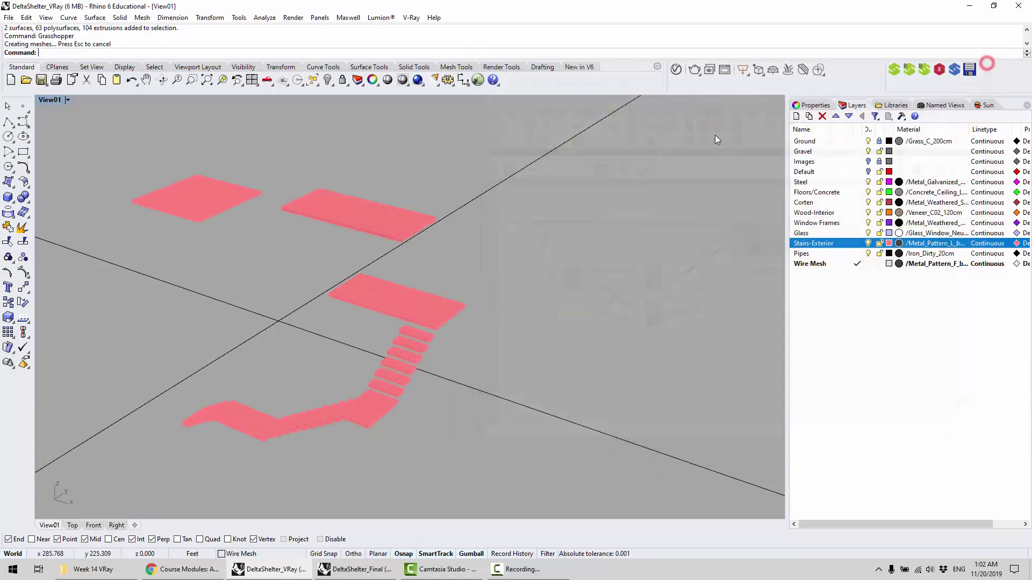
Select all the newly baked grating surfaces using the select-last-created-objects command
{"action": "right_click_drag", "start_coordinate": [518, 212], "coordinate": [409, 215]}
{"action": "left_click", "coordinate": [419, 203]}
{"action": "scroll", "coordinate": [466, 230], "scroll_direction": "down", "scroll_amount": 3}
{"action": "scroll", "coordinate": [450, 228], "scroll_direction": "up", "scroll_amount": 6}
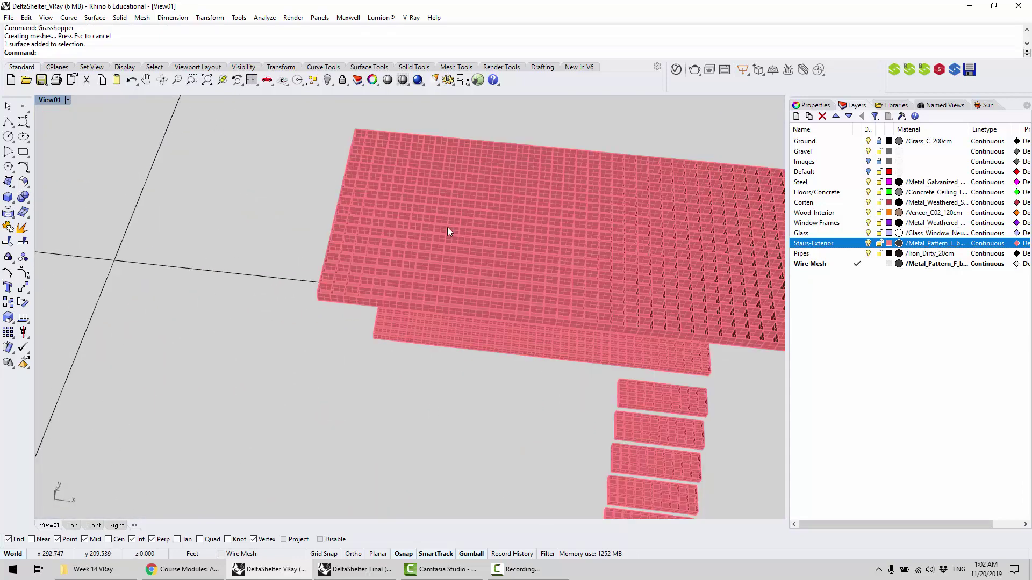
{"action": "scroll", "coordinate": [340, 256], "scroll_direction": "down", "scroll_amount": 2}
{"action": "right_click_drag", "start_coordinate": [340, 256], "coordinate": [443, 156]}
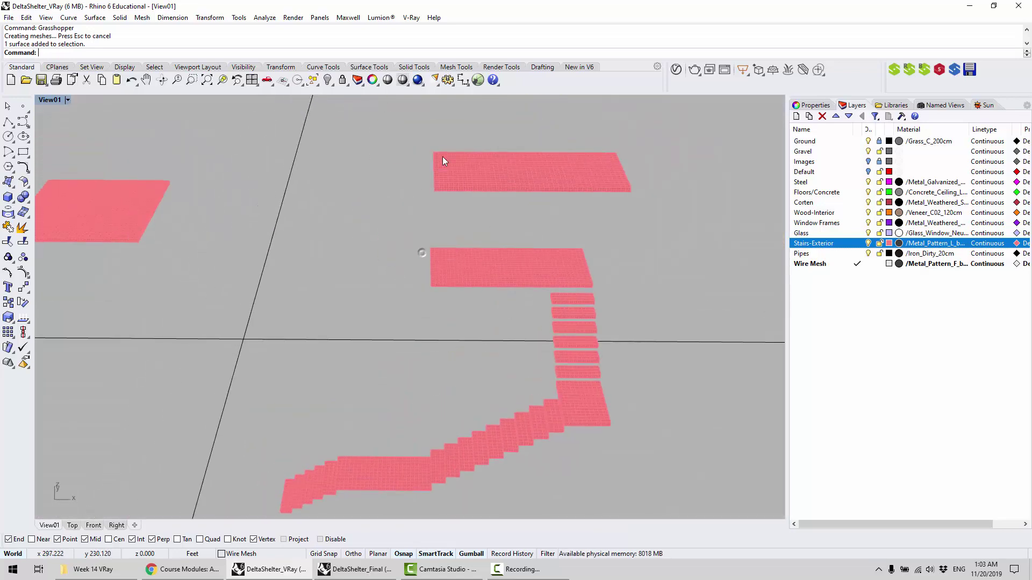
{"action": "middle_click", "coordinate": [322, 89]}
{"action": "left_click", "coordinate": [354, 103]}
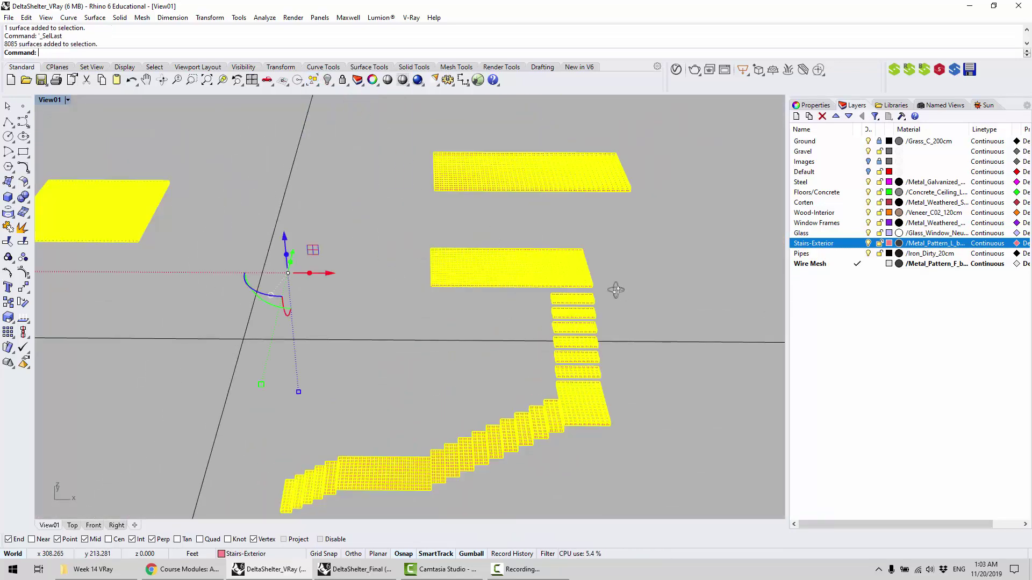
Move the selected grating vertically down by its own 0.25 ft thickness, snapping to the lowest tread's corners, and clear the selection
{"action": "right_click_drag", "start_coordinate": [616, 290], "coordinate": [569, 180]}
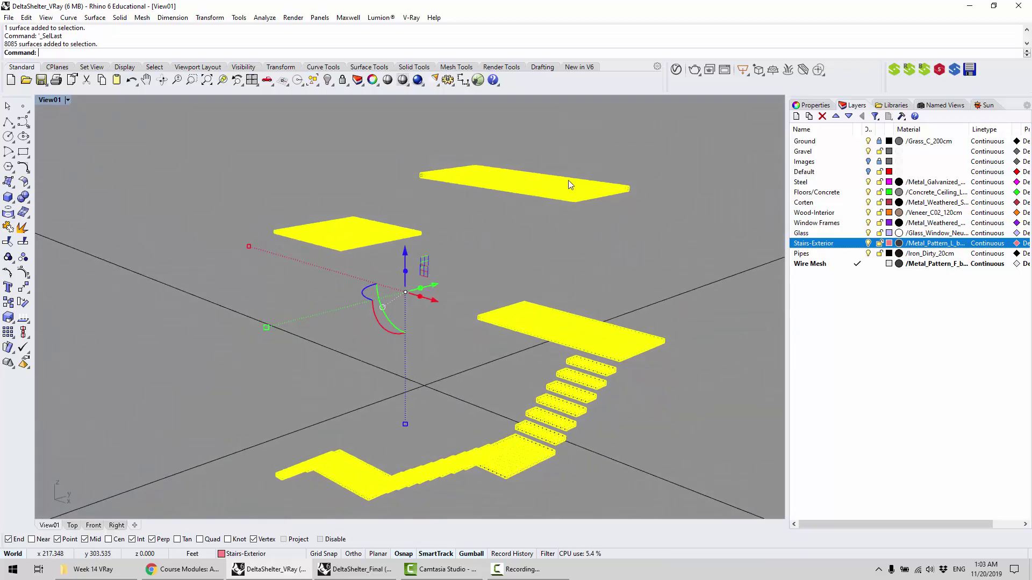
{"action": "scroll", "coordinate": [568, 179], "scroll_direction": "up", "scroll_amount": 6}
{"action": "scroll", "coordinate": [524, 261], "scroll_direction": "down", "scroll_amount": 3}
{"action": "right_click_drag", "start_coordinate": [525, 262], "coordinate": [629, 192]}
{"action": "scroll", "coordinate": [603, 249], "scroll_direction": "down", "scroll_amount": 5}
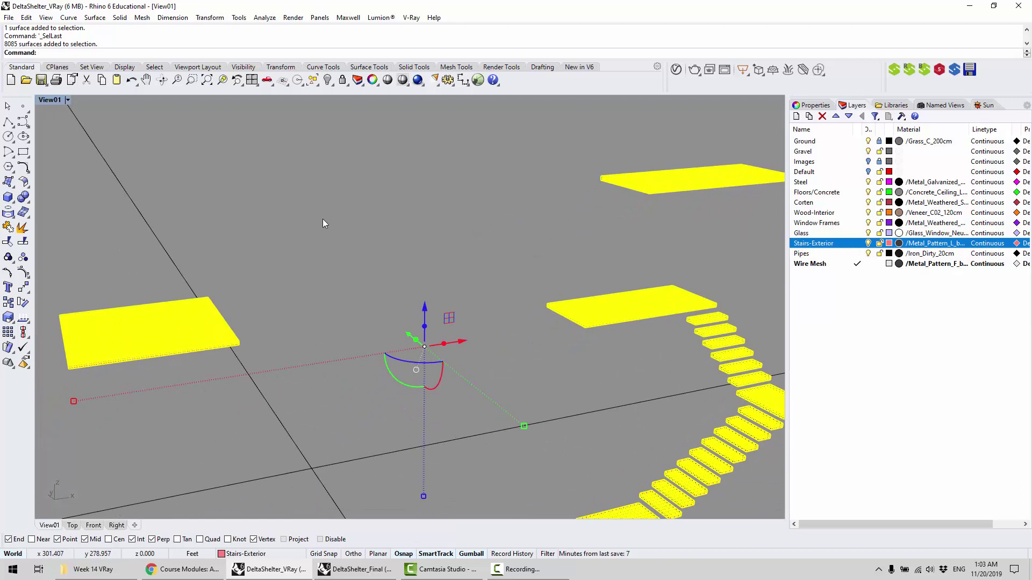
{"action": "right_click_drag", "start_coordinate": [322, 220], "coordinate": [394, 199]}
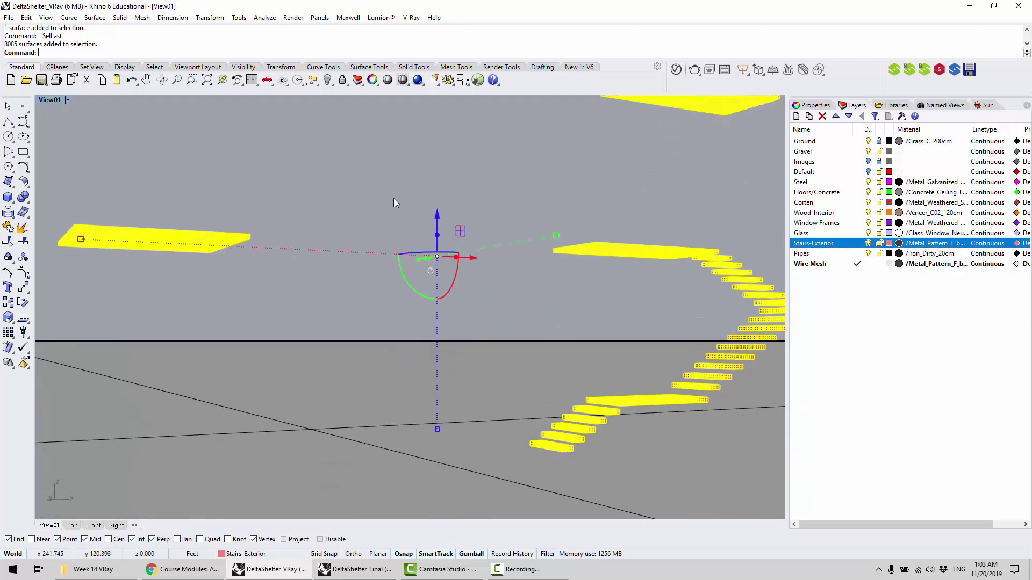
{"action": "right_click_drag", "start_coordinate": [576, 240], "coordinate": [382, 345]}
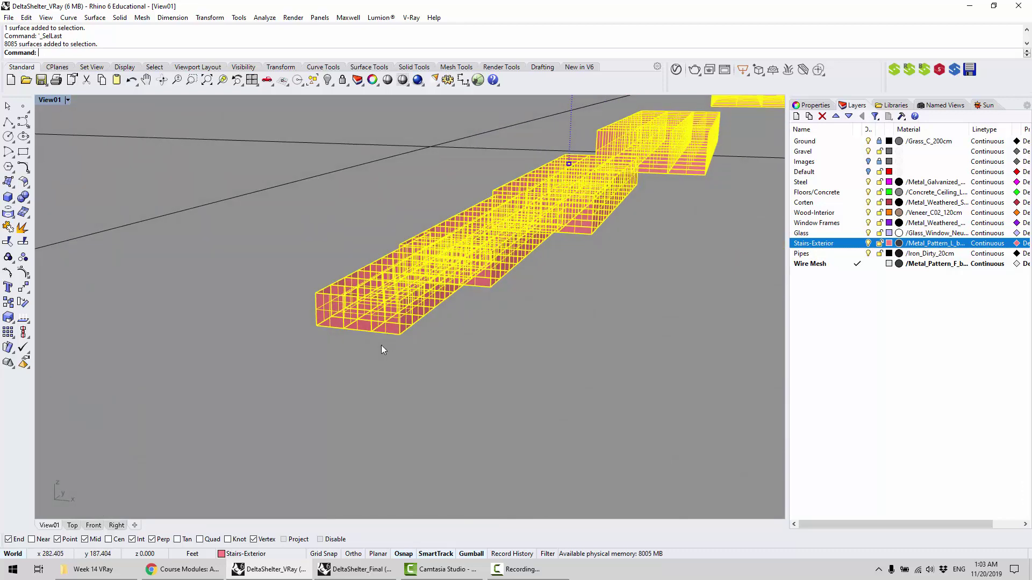
{"action": "type", "text": "M"}
{"action": "key", "text": "Return"}
{"action": "type", "text": "v"}
{"action": "key", "text": "Return"}
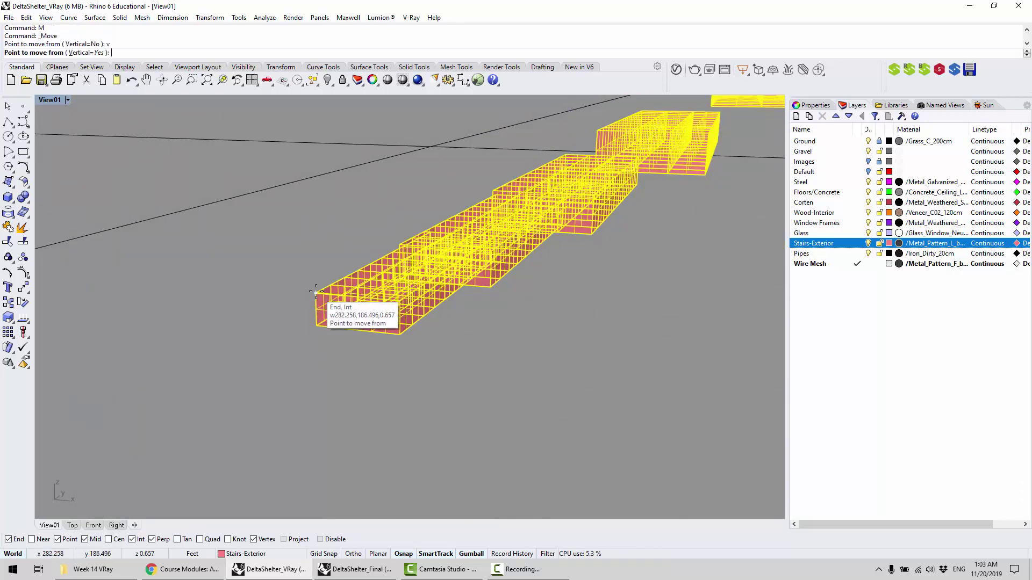
{"action": "left_click", "coordinate": [293, 291]}
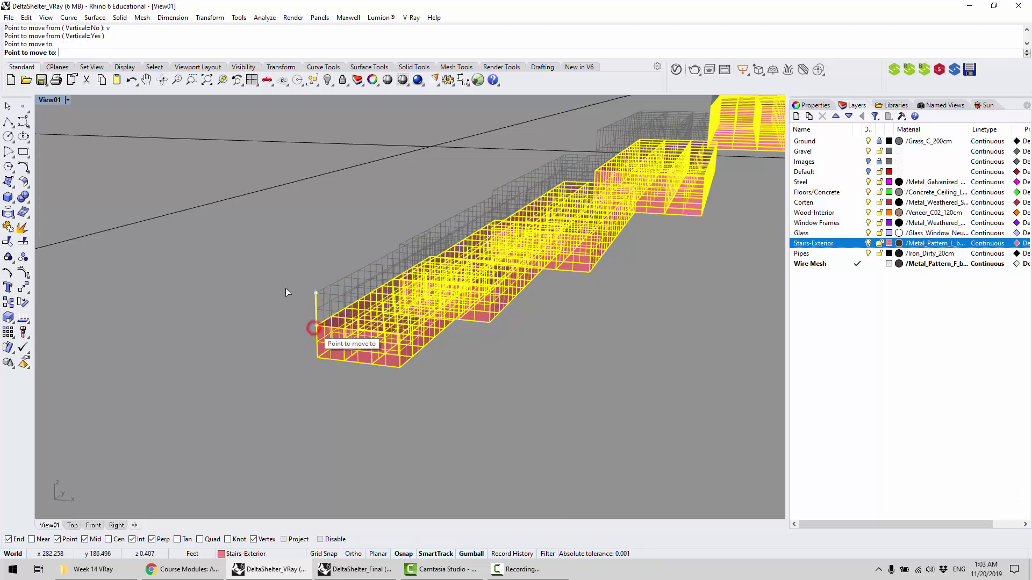
{"action": "left_click", "coordinate": [292, 270]}
Delete the original flat extrusion from the lowest stair tread, keeping its grating
{"action": "right_click_drag", "start_coordinate": [470, 353], "coordinate": [539, 377]}
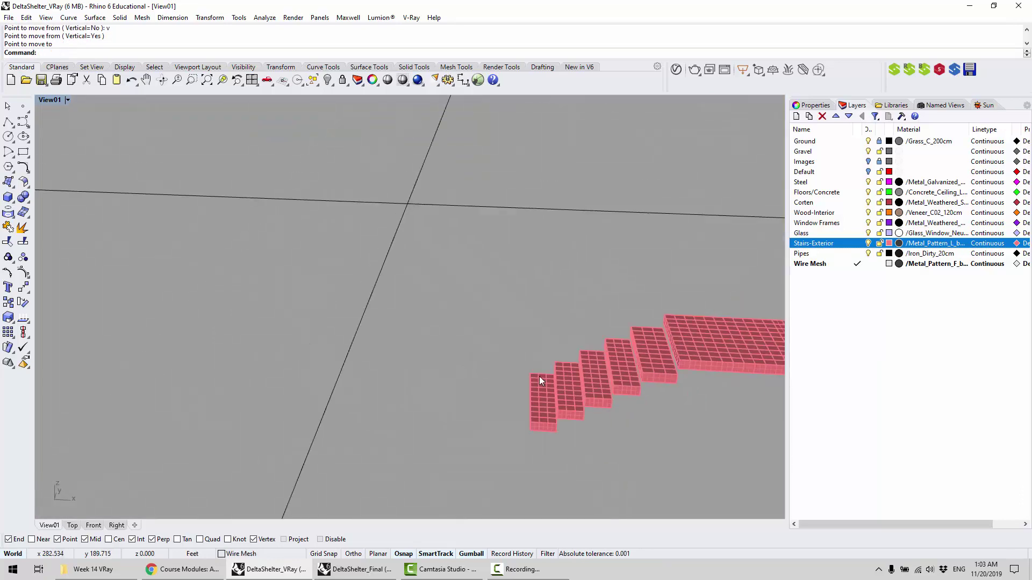
{"action": "scroll", "coordinate": [540, 411], "scroll_direction": "up", "scroll_amount": 3}
{"action": "left_click", "coordinate": [541, 411]}
{"action": "left_click", "coordinate": [548, 412]}
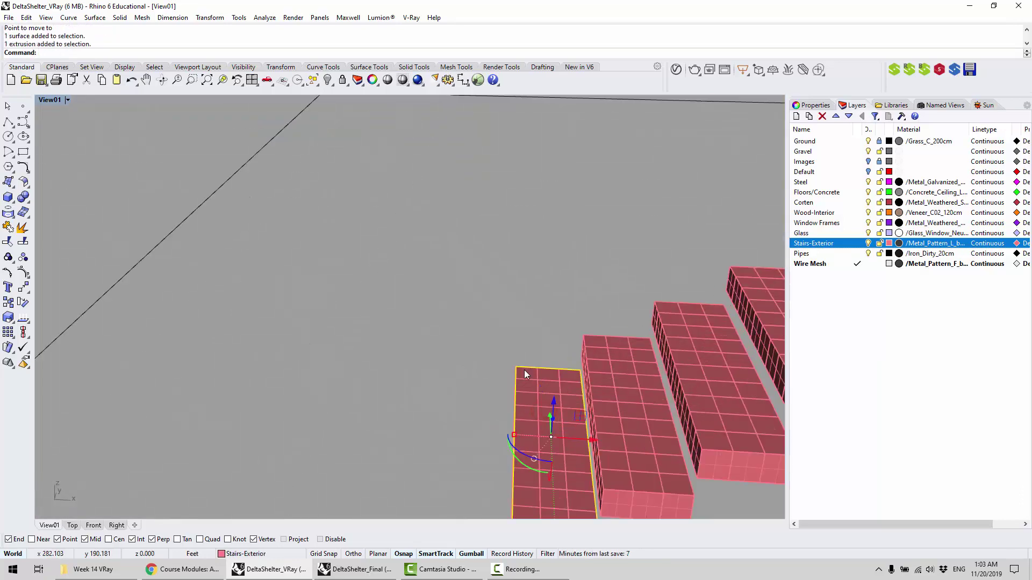
{"action": "scroll", "coordinate": [526, 375], "scroll_direction": "down", "scroll_amount": 3}
{"action": "right_click_drag", "start_coordinate": [525, 374], "coordinate": [389, 395]}
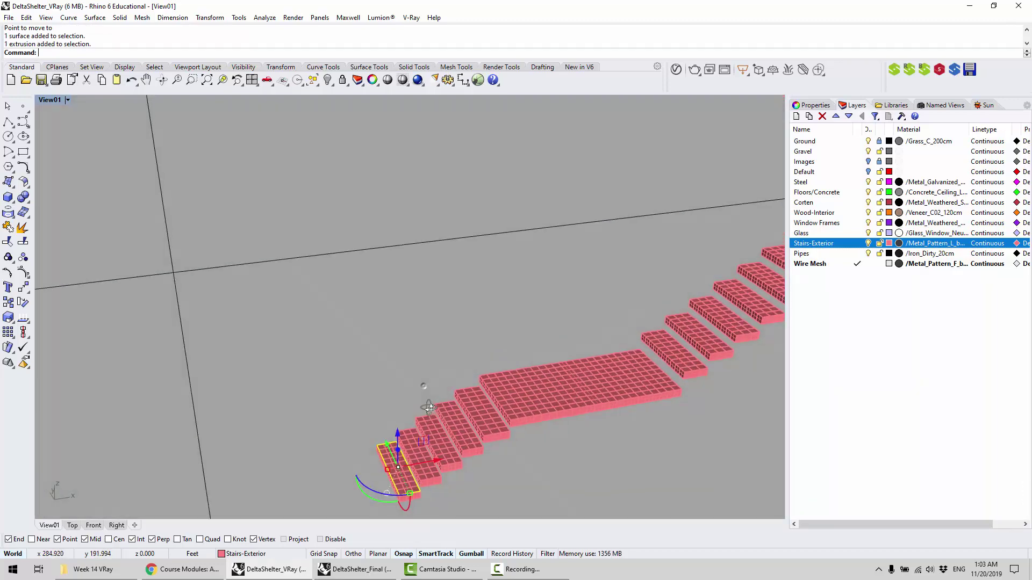
{"action": "key", "text": "Delete"}
Delete the flat extrusions from the remaining treads of the lowest flight, up to the first landing
{"action": "scroll", "coordinate": [420, 449], "scroll_direction": "up", "scroll_amount": 5}
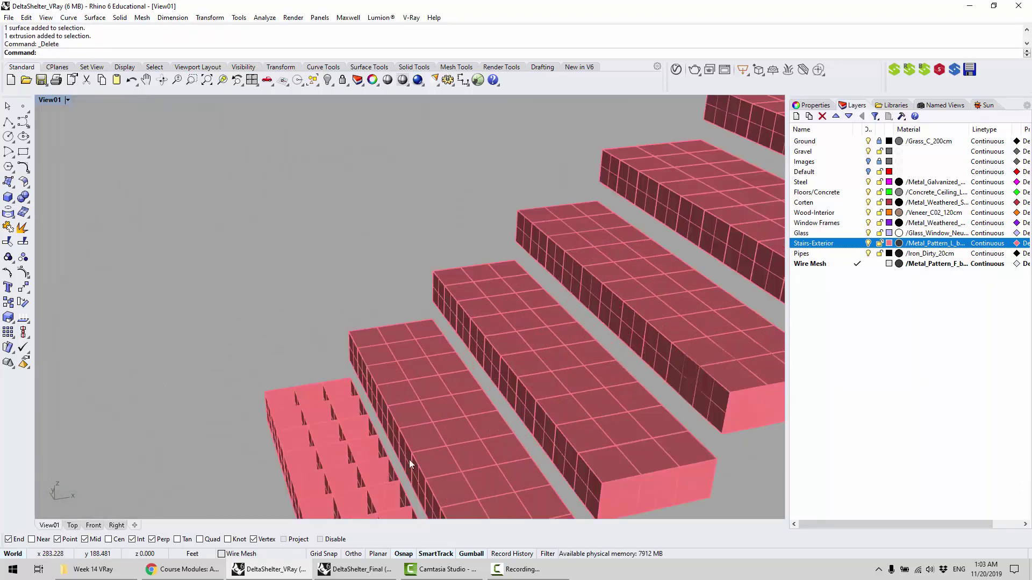
{"action": "left_click", "coordinate": [411, 406]}
{"action": "key", "text": "Delete"}
{"action": "left_click", "coordinate": [513, 347]}
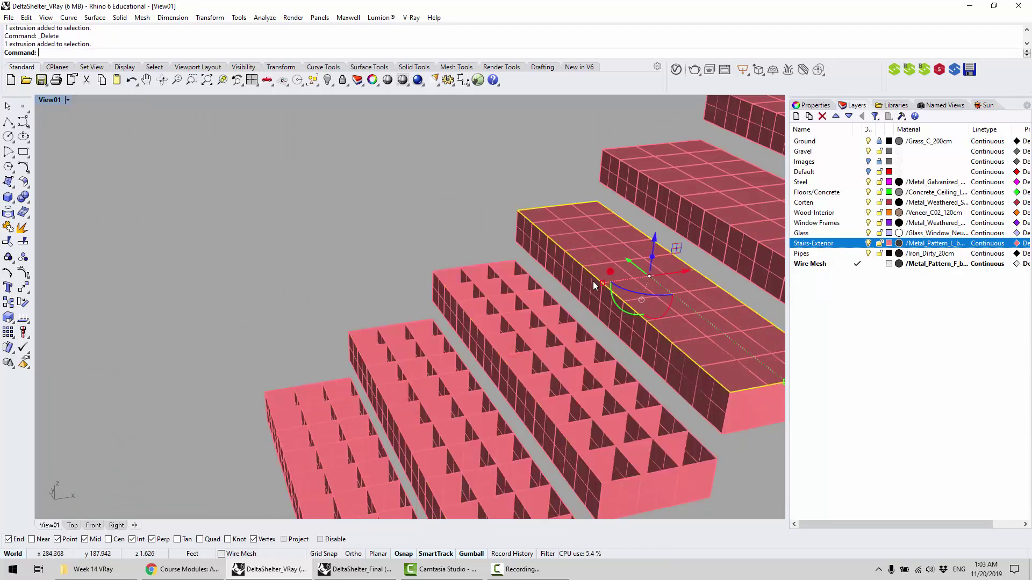
{"action": "scroll", "coordinate": [509, 302], "scroll_direction": "down", "scroll_amount": 5}
{"action": "scroll", "coordinate": [557, 294], "scroll_direction": "up", "scroll_amount": 4}
{"action": "key", "text": "Delete"}
{"action": "left_click", "coordinate": [547, 283]}
{"action": "key", "text": "Delete"}
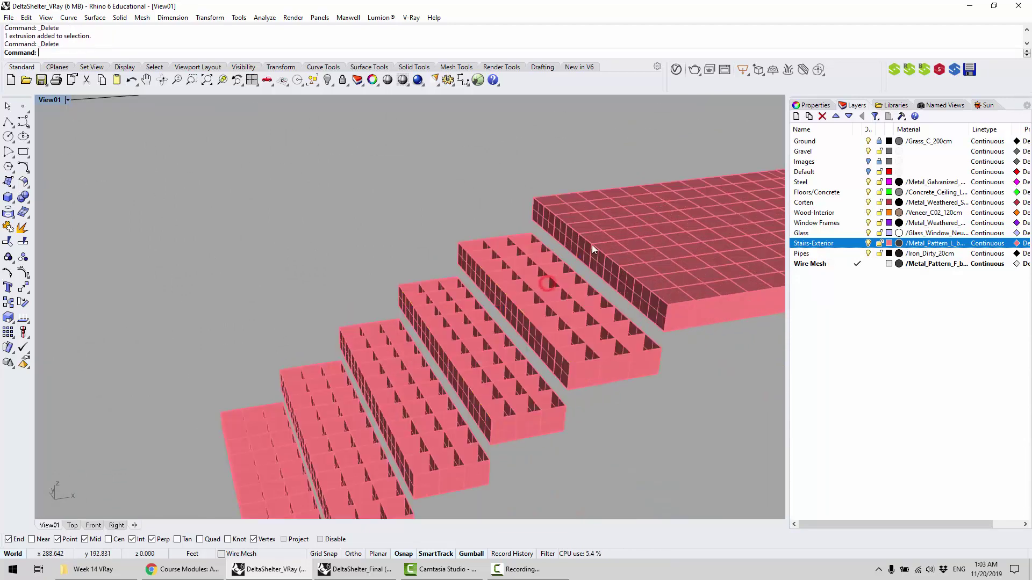
Delete the flat surface from the first landing, leaving only its grating
{"action": "scroll", "coordinate": [585, 243], "scroll_direction": "down", "scroll_amount": 5}
{"action": "left_click", "coordinate": [516, 272]}
{"action": "scroll", "coordinate": [575, 247], "scroll_direction": "down", "scroll_amount": 2}
{"action": "scroll", "coordinate": [576, 248], "scroll_direction": "up", "scroll_amount": 5}
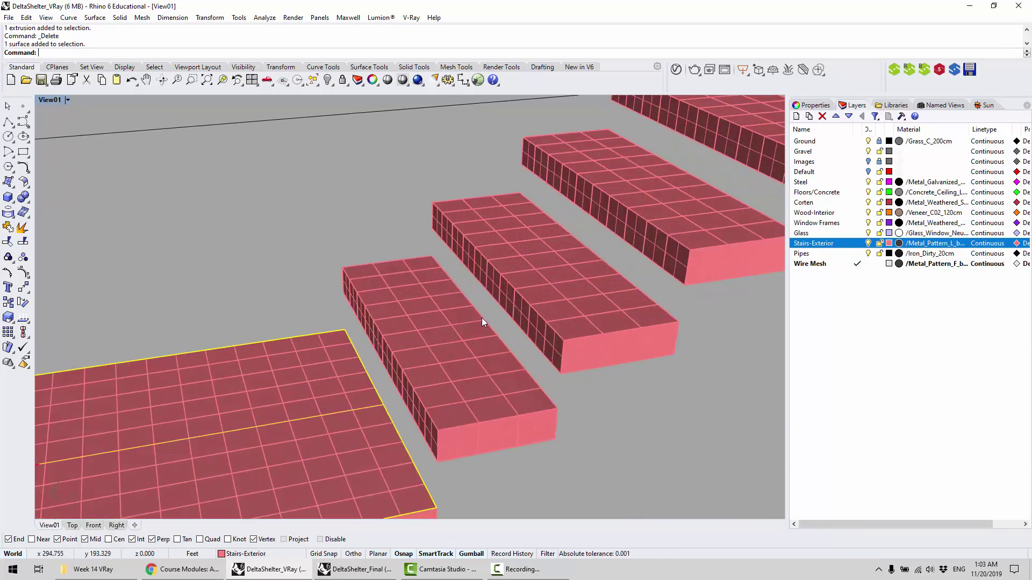
{"action": "key", "text": "Delete"}
Delete the flat extrusions from the first five treads above the first landing
{"action": "left_click", "coordinate": [470, 328]}
{"action": "key", "text": "Delete"}
{"action": "left_click", "coordinate": [535, 281]}
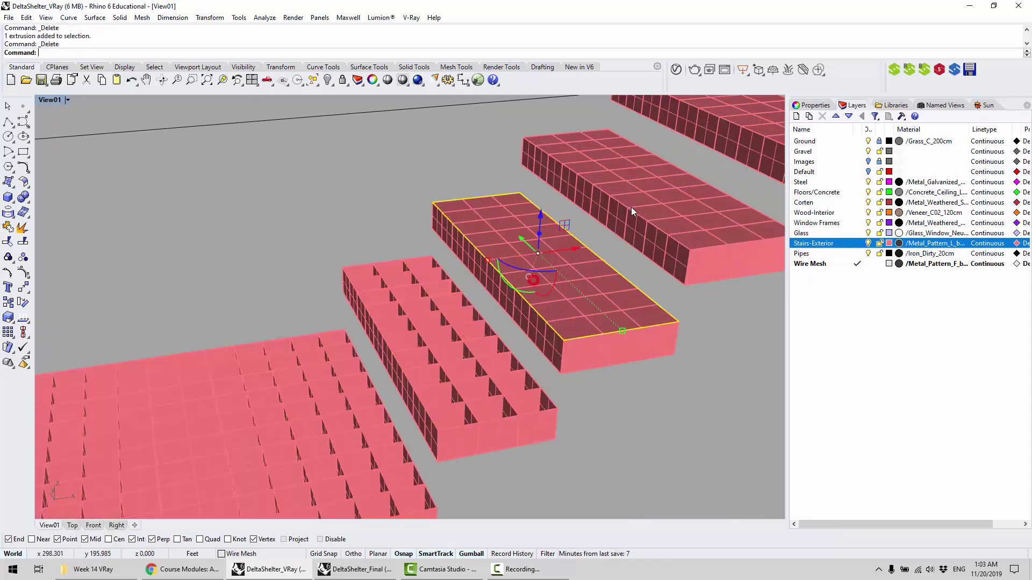
{"action": "key", "text": "Delete"}
{"action": "left_click", "coordinate": [631, 207]}
{"action": "scroll", "coordinate": [566, 240], "scroll_direction": "down", "scroll_amount": 5}
{"action": "scroll", "coordinate": [492, 279], "scroll_direction": "up", "scroll_amount": 5}
{"action": "key", "text": "Delete"}
{"action": "left_click", "coordinate": [492, 278]}
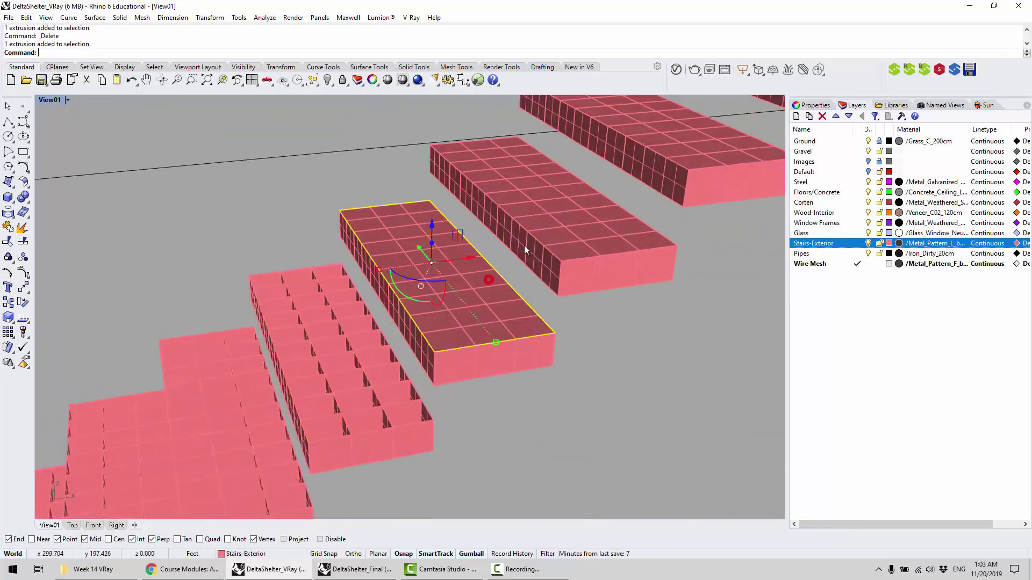
{"action": "key", "text": "Delete"}
{"action": "left_click", "coordinate": [535, 231]}
{"action": "left_click", "coordinate": [537, 219]}
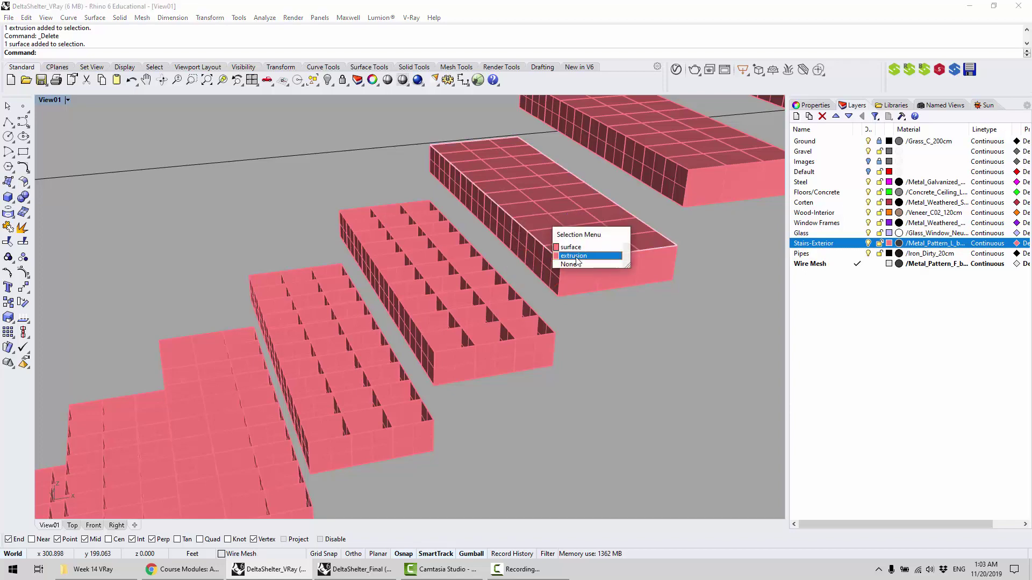
{"action": "left_click", "coordinate": [573, 255]}
{"action": "key", "text": "Delete"}
Delete the flat extrusions from the middle flight's remaining treads and the flat surface from the second landing
{"action": "scroll", "coordinate": [627, 210], "scroll_direction": "down", "scroll_amount": 5}
{"action": "scroll", "coordinate": [538, 261], "scroll_direction": "up", "scroll_amount": 5}
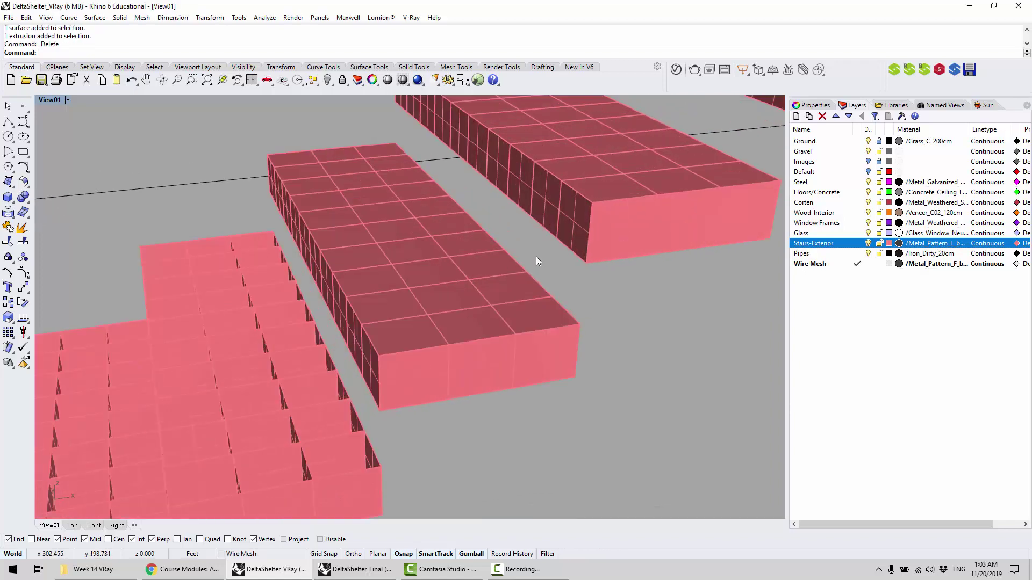
{"action": "left_click", "coordinate": [534, 317]}
{"action": "key", "text": "Delete"}
{"action": "scroll", "coordinate": [414, 218], "scroll_direction": "down", "scroll_amount": 5}
{"action": "scroll", "coordinate": [478, 241], "scroll_direction": "up", "scroll_amount": 5}
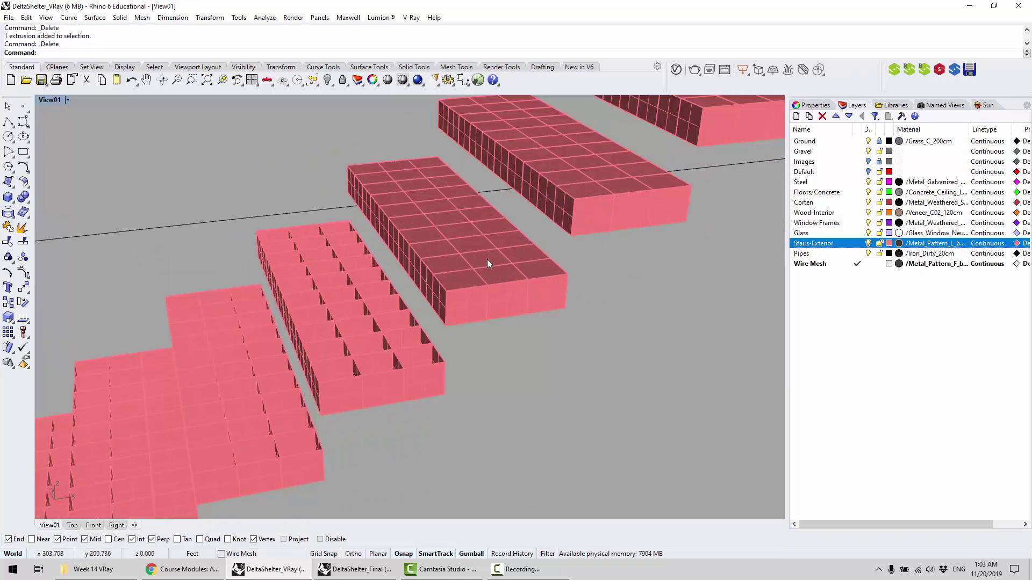
{"action": "left_click", "coordinate": [487, 264]}
{"action": "scroll", "coordinate": [494, 280], "scroll_direction": "up", "scroll_amount": 3}
{"action": "key", "text": "Delete"}
{"action": "scroll", "coordinate": [484, 293], "scroll_direction": "down", "scroll_amount": 5}
{"action": "scroll", "coordinate": [409, 344], "scroll_direction": "up", "scroll_amount": 5}
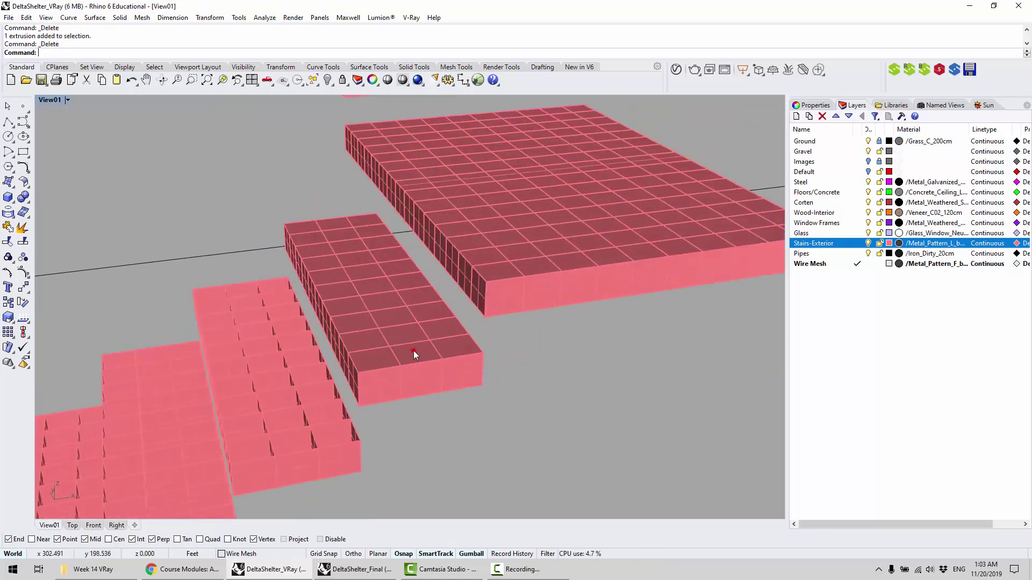
{"action": "left_click", "coordinate": [414, 351]}
{"action": "key", "text": "Delete"}
{"action": "left_click", "coordinate": [498, 268]}
{"action": "key", "text": "Delete"}
Delete the flat extrusions from all treads of the upper flight, between the second landing and the lower balcony floor
{"action": "scroll", "coordinate": [505, 378], "scroll_direction": "down", "scroll_amount": 5}
{"action": "scroll", "coordinate": [447, 223], "scroll_direction": "up", "scroll_amount": 5}
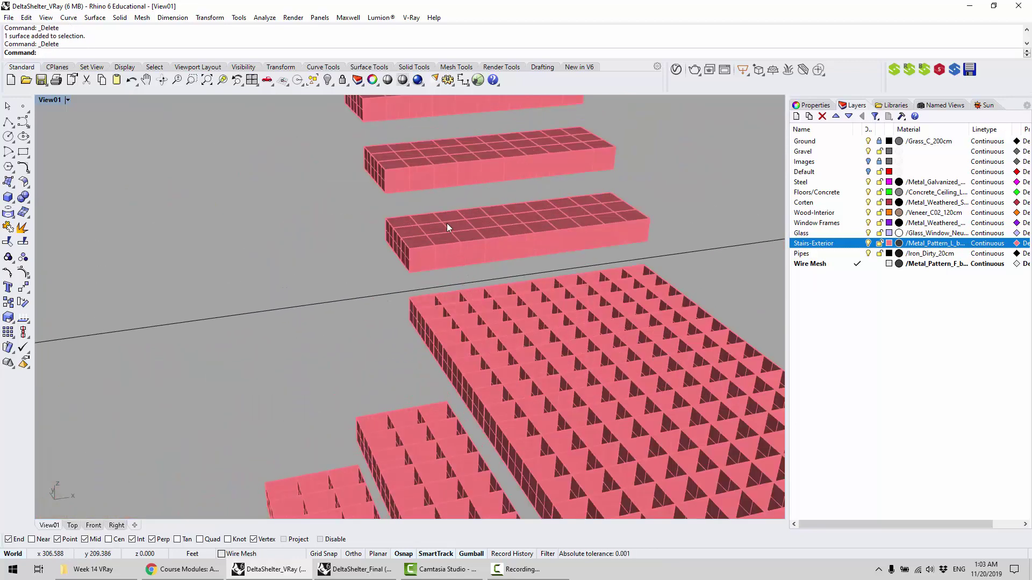
{"action": "scroll", "coordinate": [447, 223], "scroll_direction": "up", "scroll_amount": 5}
{"action": "left_click", "coordinate": [412, 251]}
{"action": "scroll", "coordinate": [439, 294], "scroll_direction": "up", "scroll_amount": 5}
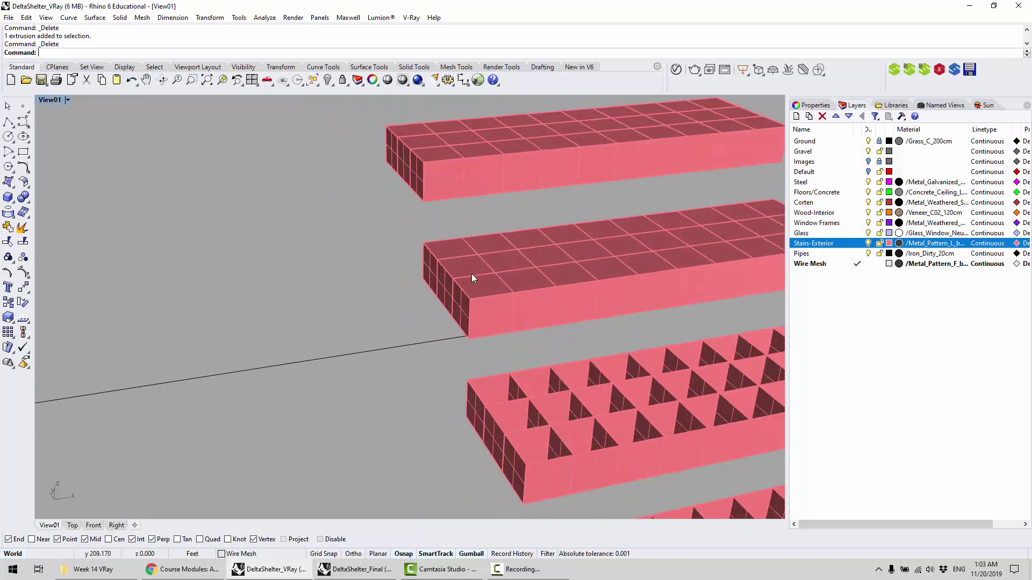
{"action": "scroll", "coordinate": [472, 273], "scroll_direction": "down", "scroll_amount": 1}
{"action": "left_click", "coordinate": [488, 298]}
{"action": "scroll", "coordinate": [465, 269], "scroll_direction": "down", "scroll_amount": 5}
{"action": "scroll", "coordinate": [464, 269], "scroll_direction": "up", "scroll_amount": 5}
{"action": "left_click", "coordinate": [497, 322]}
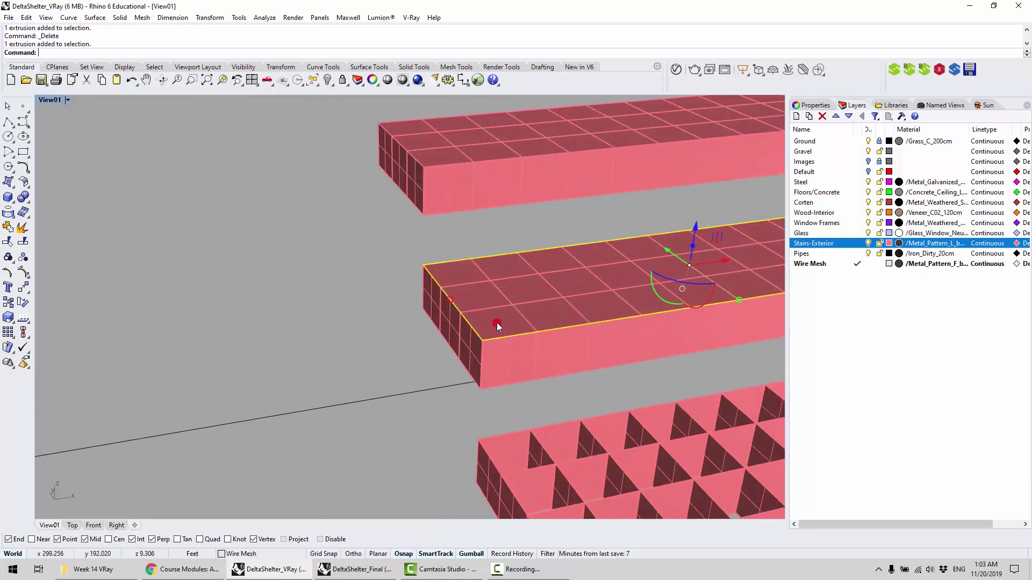
{"action": "key", "text": "Delete"}
{"action": "scroll", "coordinate": [495, 304], "scroll_direction": "down", "scroll_amount": 6}
{"action": "scroll", "coordinate": [468, 218], "scroll_direction": "up", "scroll_amount": 6}
{"action": "left_click", "coordinate": [487, 380]}
{"action": "key", "text": "Delete"}
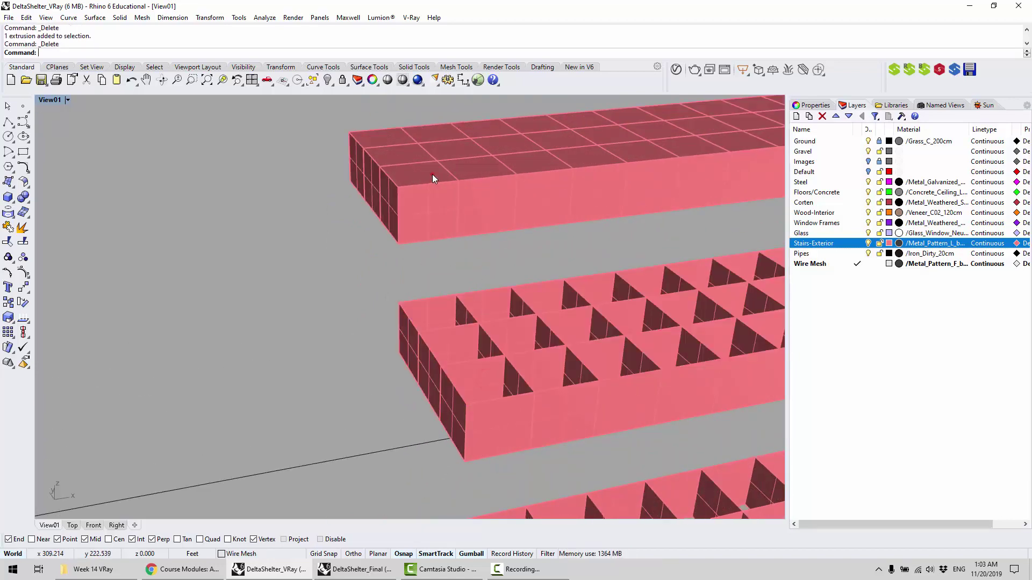
{"action": "scroll", "coordinate": [504, 395], "scroll_direction": "down", "scroll_amount": 5}
{"action": "scroll", "coordinate": [501, 360], "scroll_direction": "up", "scroll_amount": 5}
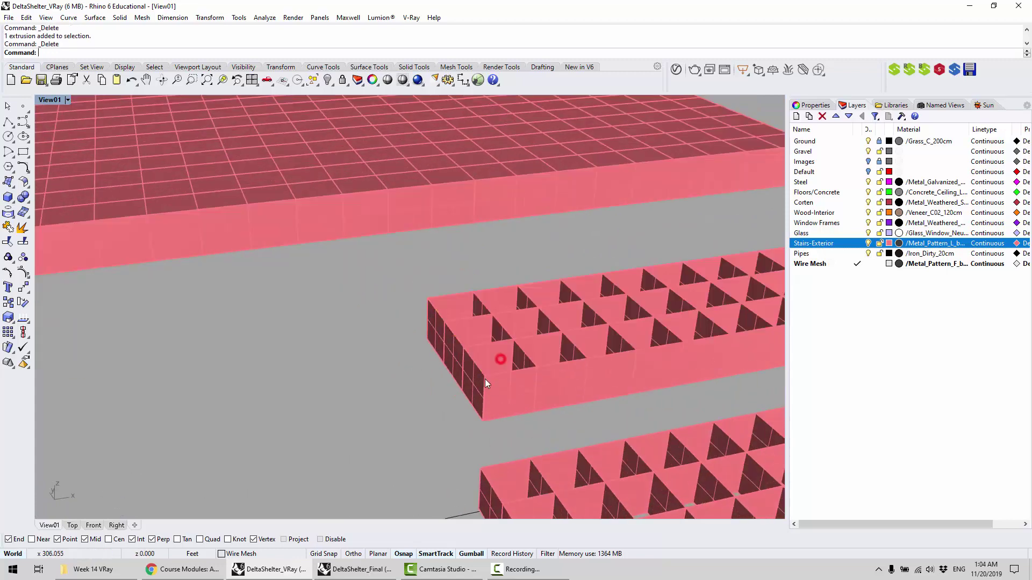
Delete the flat surface from the lower balcony floor at the head of the stairs
{"action": "scroll", "coordinate": [467, 344], "scroll_direction": "down", "scroll_amount": 3}
{"action": "left_click", "coordinate": [442, 299]}
{"action": "key", "text": "Delete"}
Delete the flat surface from the upper balcony floor, leaving its grating in place
{"action": "scroll", "coordinate": [474, 393], "scroll_direction": "down", "scroll_amount": 5}
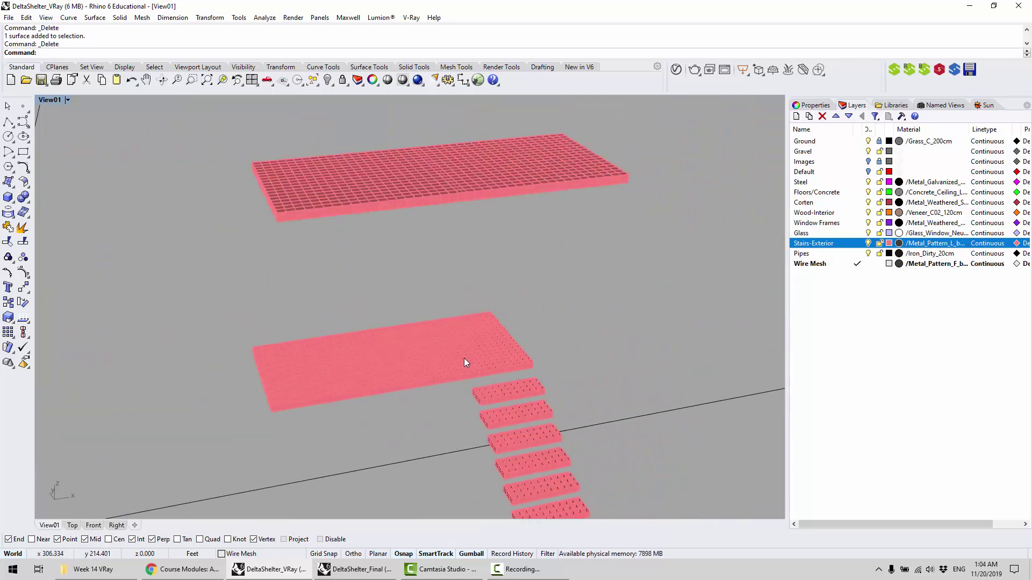
{"action": "scroll", "coordinate": [378, 166], "scroll_direction": "up", "scroll_amount": 10}
{"action": "left_click", "coordinate": [415, 308]}
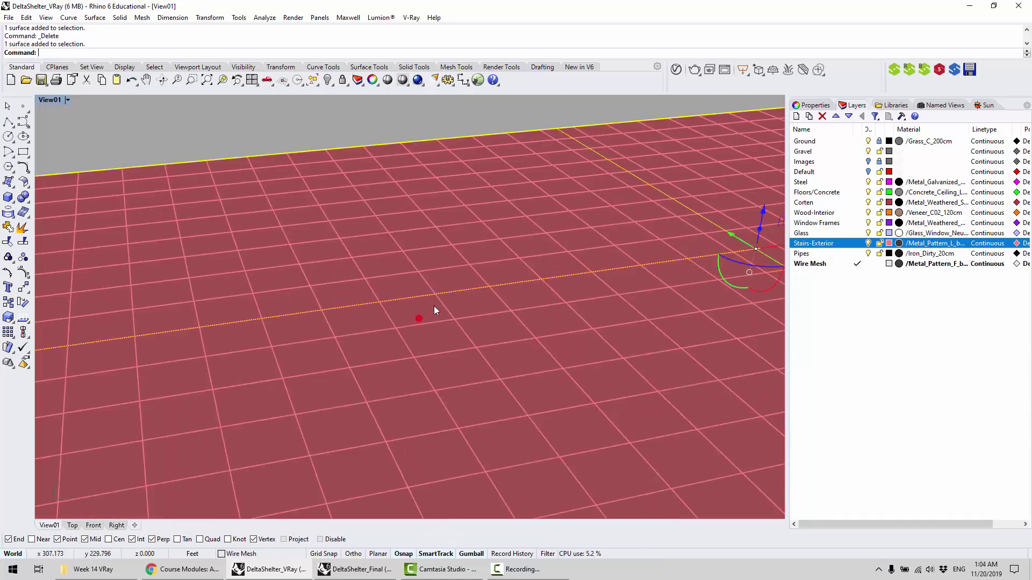
{"action": "scroll", "coordinate": [446, 293], "scroll_direction": "down", "scroll_amount": 3}
{"action": "key", "text": "Delete"}
{"action": "scroll", "coordinate": [582, 262], "scroll_direction": "down", "scroll_amount": 5}
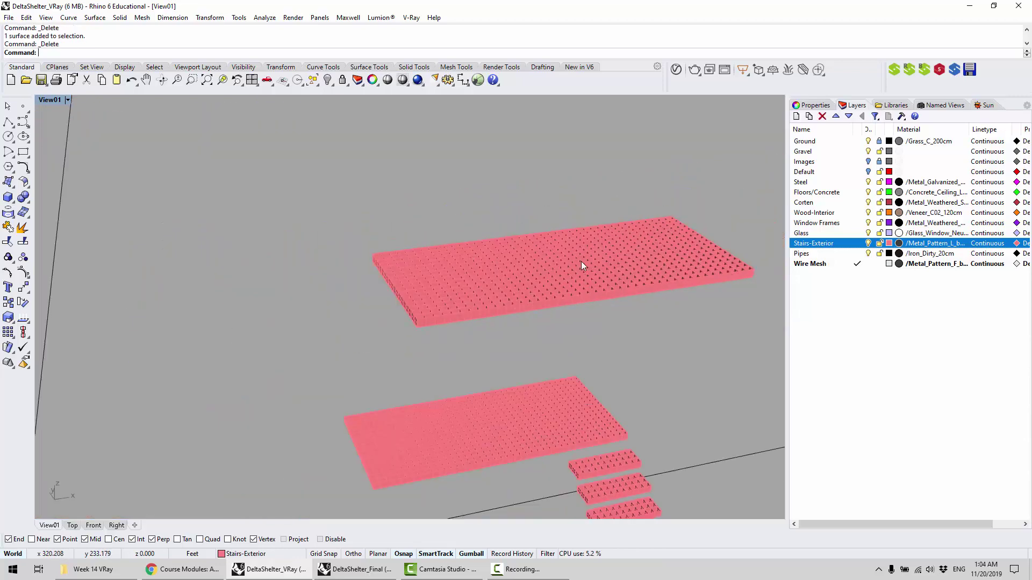
Delete the flat surface from the separate balcony floor on the side away from the stairs
{"action": "scroll", "coordinate": [307, 333], "scroll_direction": "up", "scroll_amount": 10}
{"action": "left_click", "coordinate": [341, 355]}
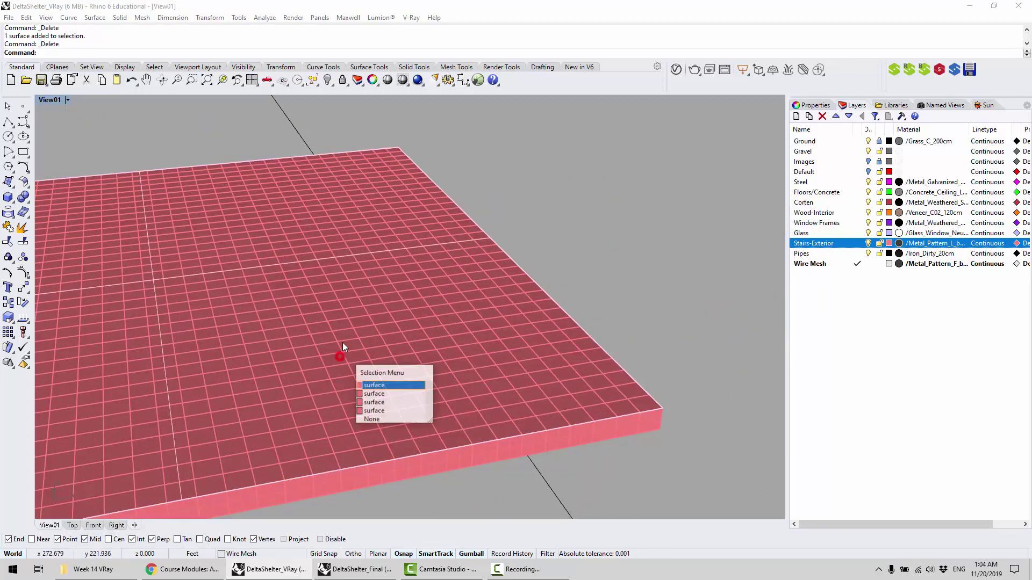
{"action": "left_click", "coordinate": [398, 386]}
{"action": "scroll", "coordinate": [474, 269], "scroll_direction": "down", "scroll_amount": 8}
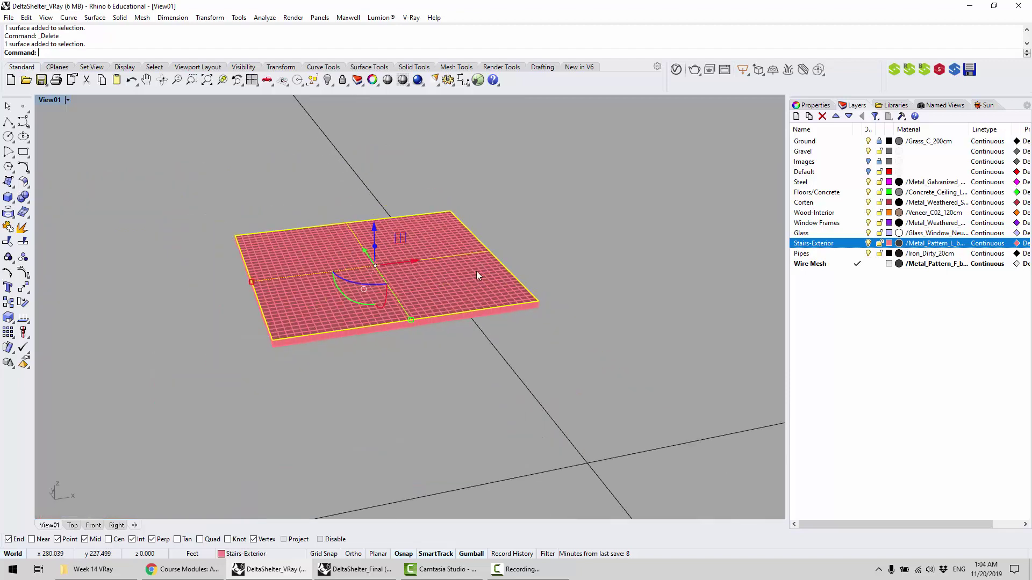
{"action": "key", "text": "Delete"}
Group all grating surfaces of the treads, landings and balcony floors together
{"action": "right_click_drag", "start_coordinate": [476, 271], "coordinate": [422, 203]}
{"action": "scroll", "coordinate": [414, 259], "scroll_direction": "down", "scroll_amount": 5}
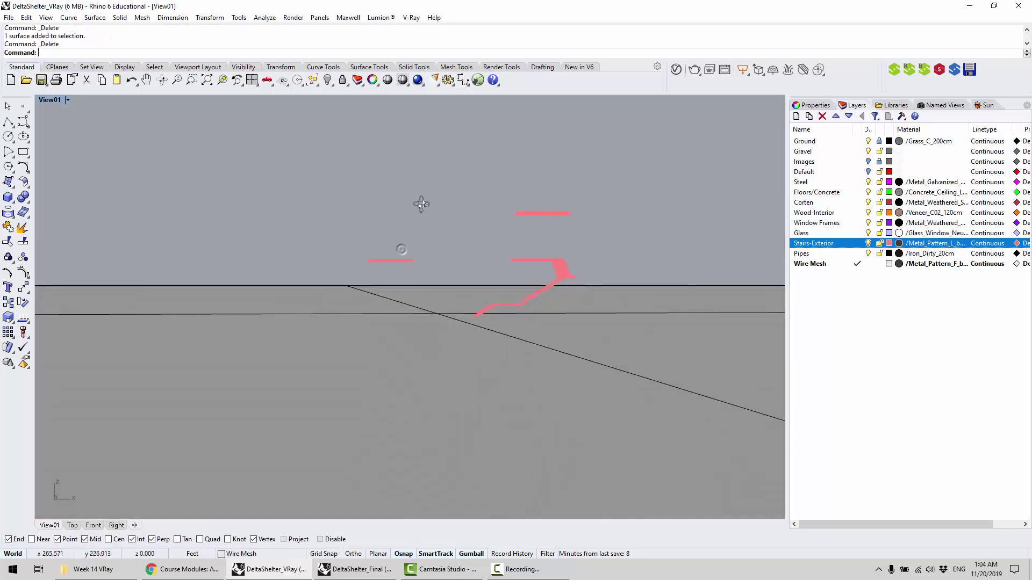
{"action": "left_click_drag", "start_coordinate": [306, 174], "coordinate": [616, 359]}
{"action": "right_click_drag", "start_coordinate": [597, 299], "coordinate": [599, 347]}
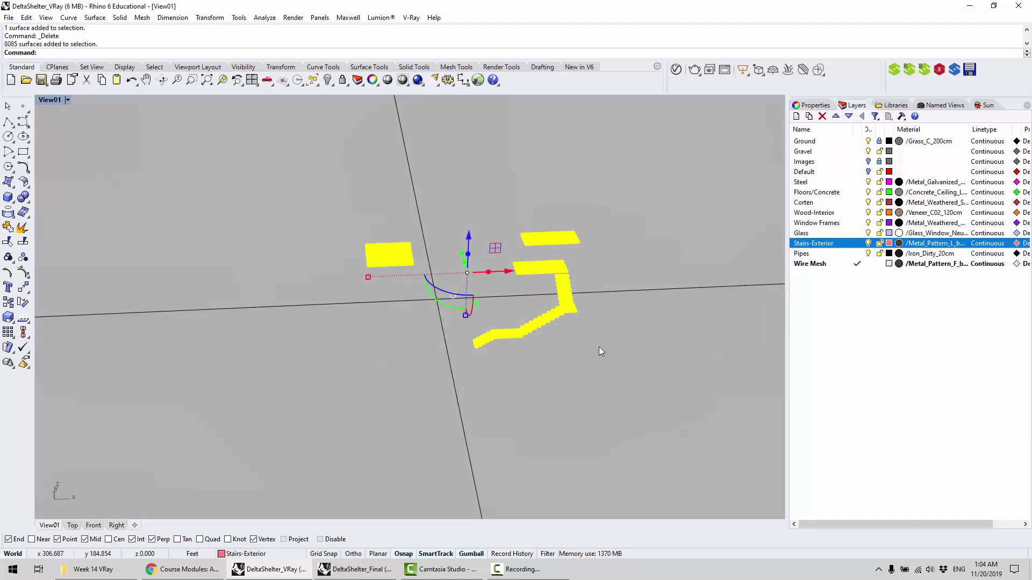
{"action": "key", "text": "ctrl+g"}
{"action": "key", "text": "Escape"}
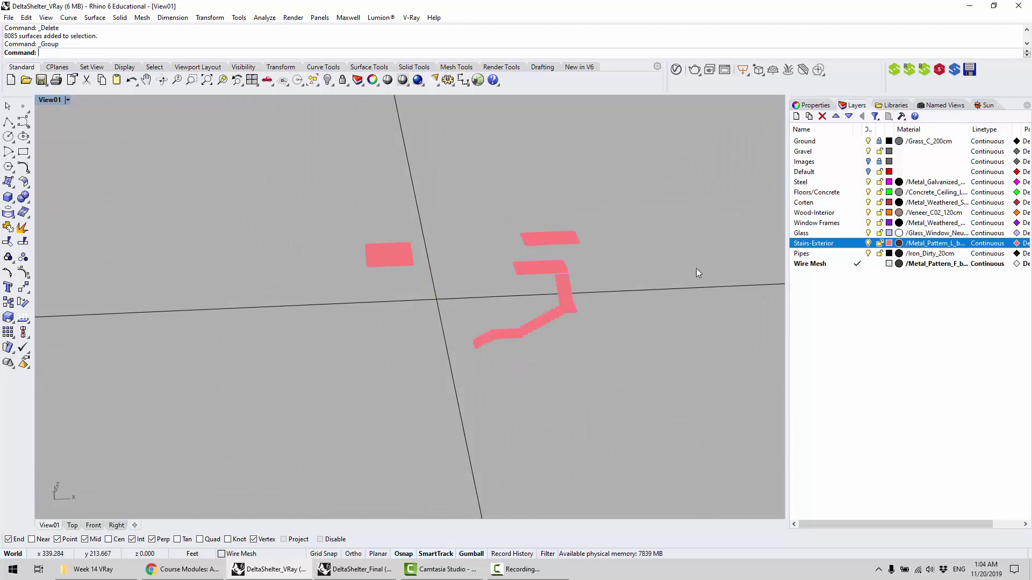
Show all hidden building objects with the Show command and save the DeltaShelter_VRay model
{"action": "type", "text": "Show"}
{"action": "key", "text": "Return"}
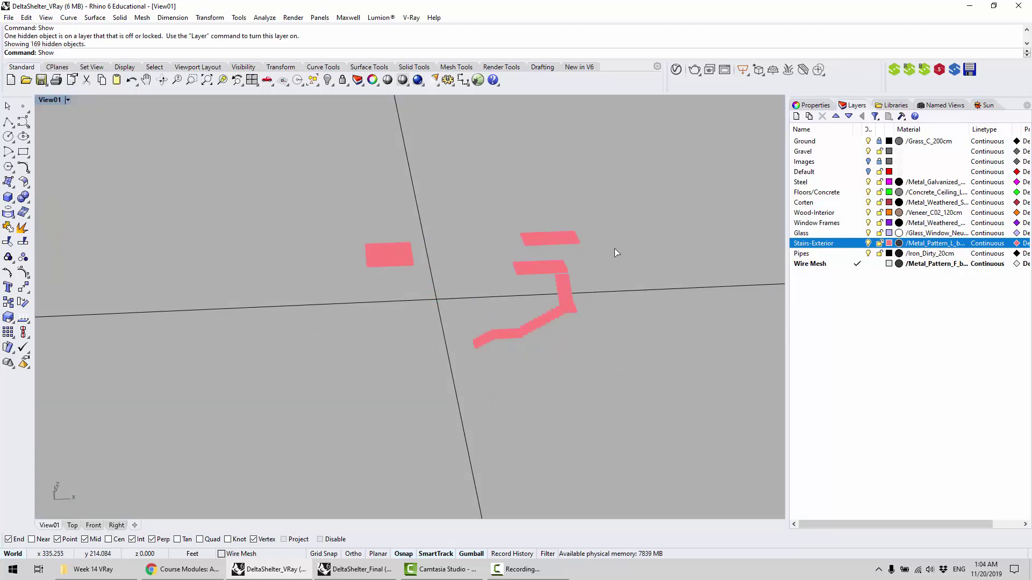
{"action": "scroll", "coordinate": [272, 269], "scroll_direction": "up", "scroll_amount": 3}
{"action": "right_click_drag", "start_coordinate": [272, 270], "coordinate": [298, 391]}
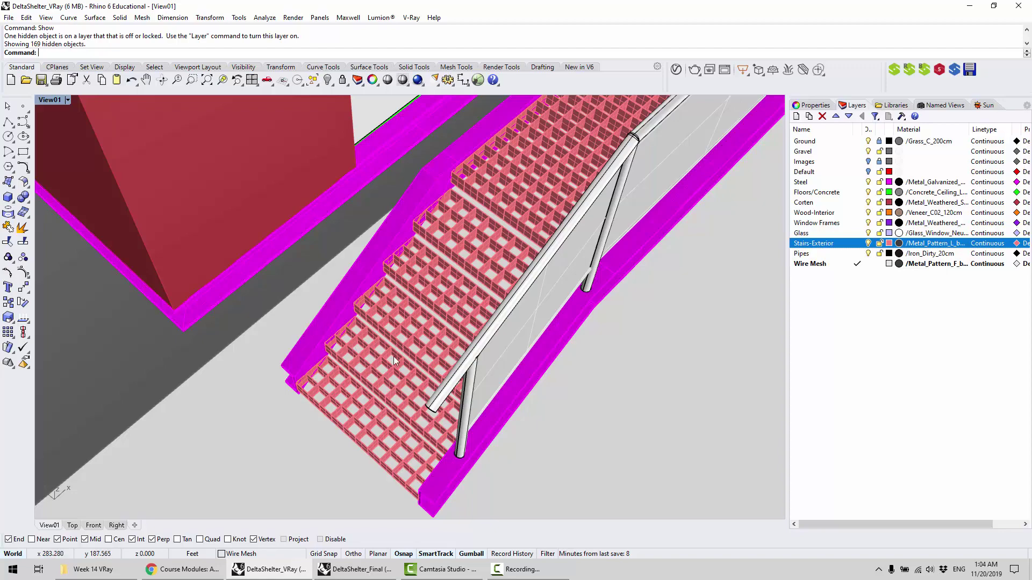
{"action": "right_click_drag", "start_coordinate": [354, 373], "coordinate": [516, 355]}
{"action": "scroll", "coordinate": [488, 368], "scroll_direction": "down", "scroll_amount": 2}
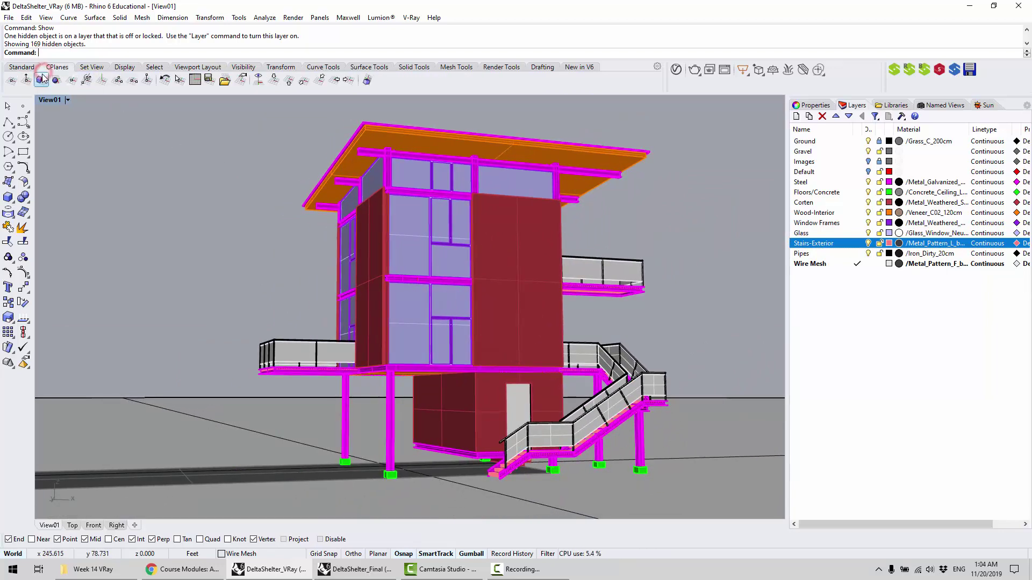
{"action": "left_click", "coordinate": [41, 80]}
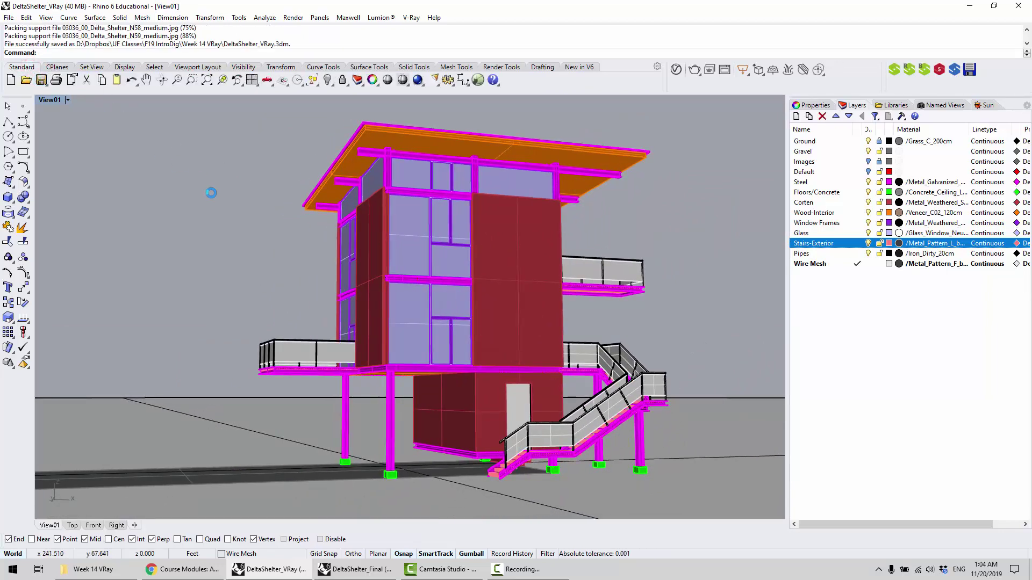
Start an interactive V-Ray render and move the frame buffer clear of the model view
{"action": "left_click", "coordinate": [678, 70]}
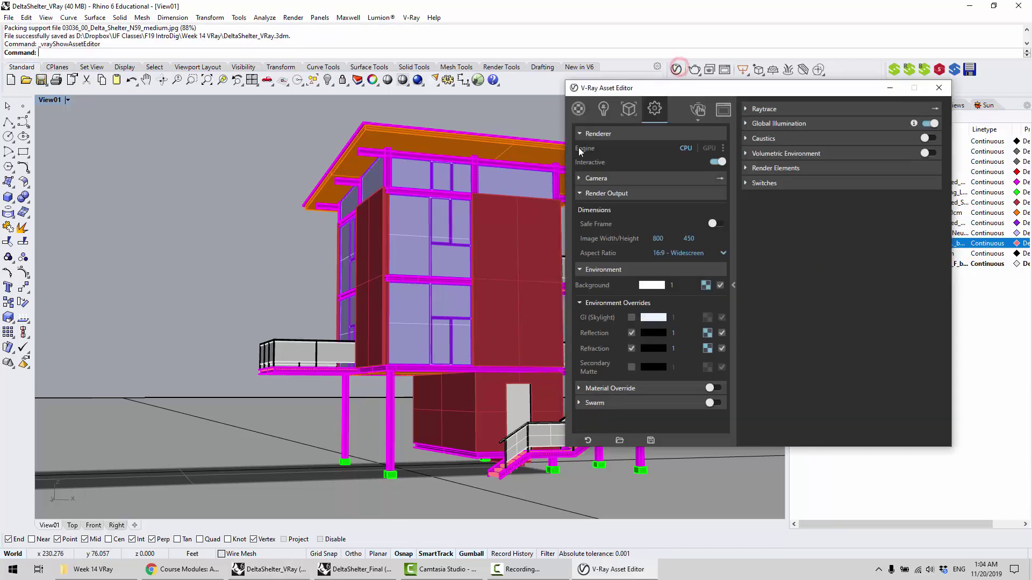
{"action": "left_click", "coordinate": [698, 110]}
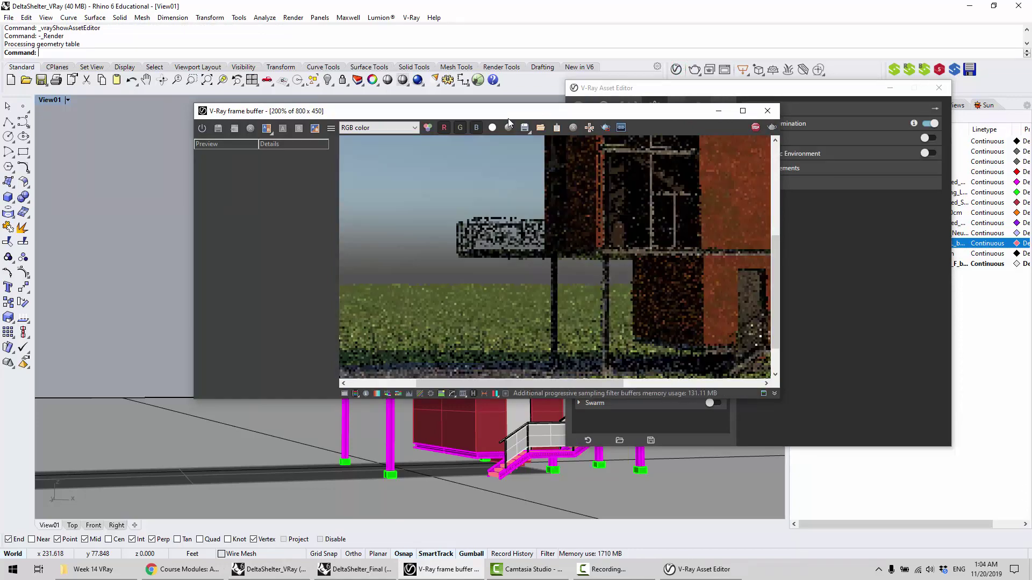
{"action": "left_click_drag", "start_coordinate": [505, 116], "coordinate": [356, 283]}
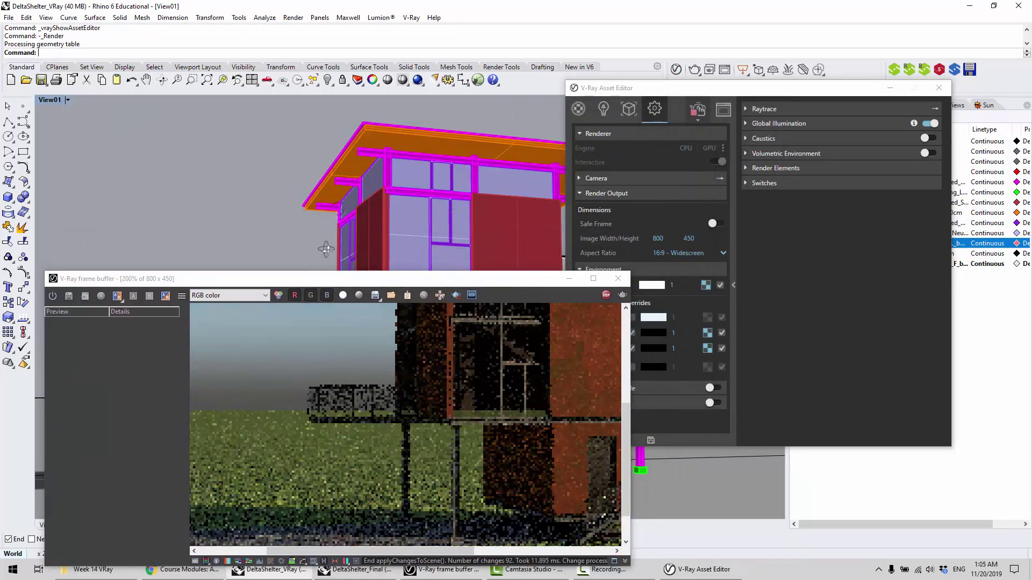
Examine how the balcony floor gratings and wire mesh railings render, from below and from above
{"action": "right_click_drag", "start_coordinate": [341, 240], "coordinate": [421, 186]}
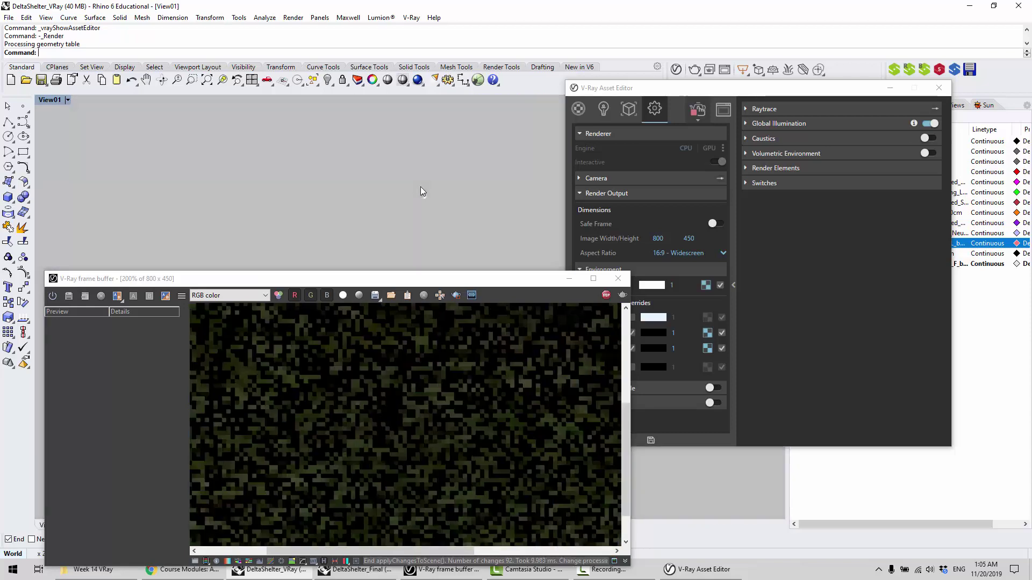
{"action": "right_click_drag", "start_coordinate": [410, 239], "coordinate": [410, 258], "text": "shift"}
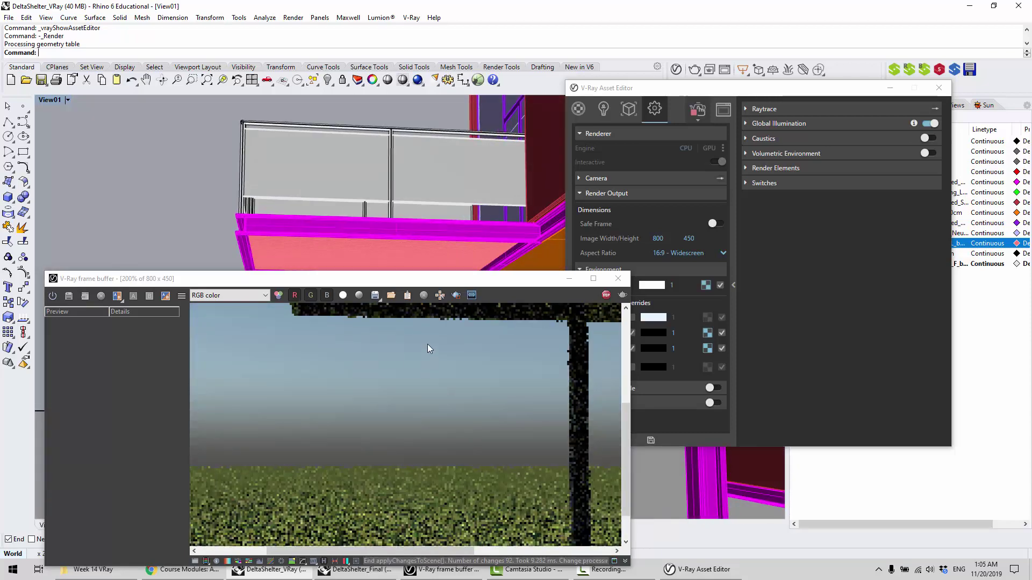
{"action": "scroll", "coordinate": [412, 366], "scroll_direction": "down", "scroll_amount": 2}
{"action": "scroll", "coordinate": [406, 430], "scroll_direction": "up", "scroll_amount": 2}
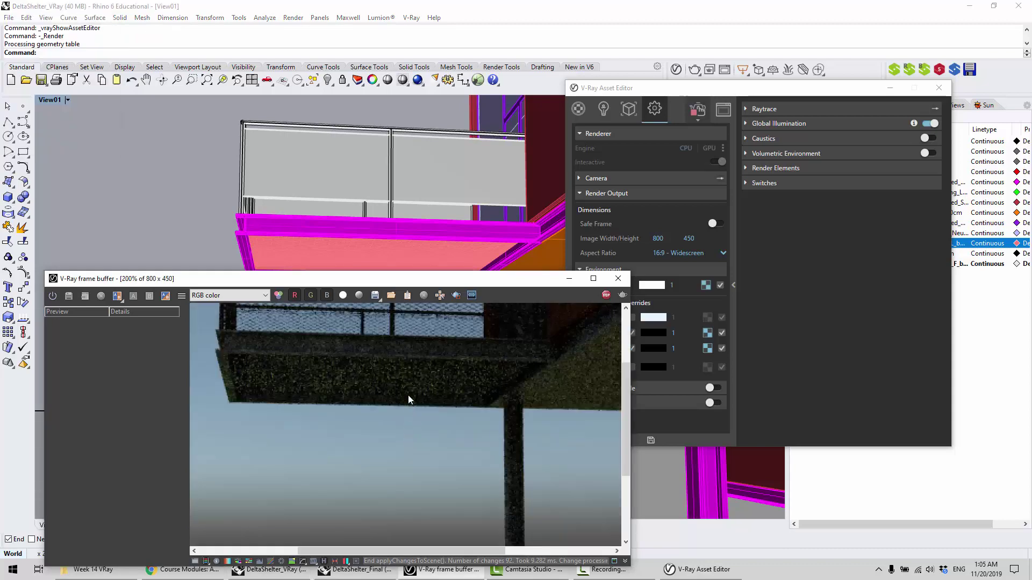
{"action": "right_click_drag", "start_coordinate": [414, 210], "coordinate": [336, 167]}
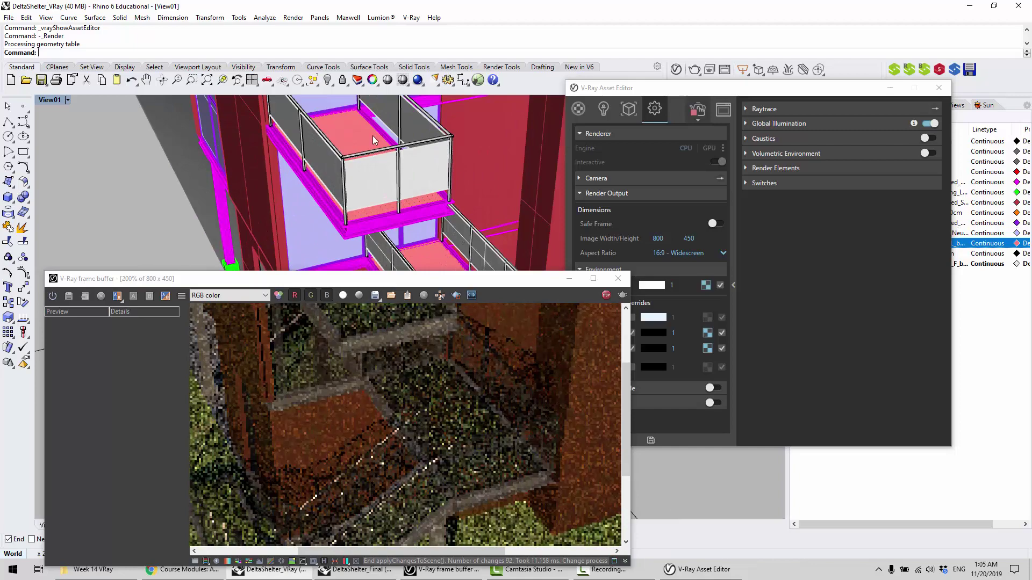
{"action": "scroll", "coordinate": [373, 135], "scroll_direction": "up", "scroll_amount": 3}
{"action": "scroll", "coordinate": [330, 152], "scroll_direction": "up", "scroll_amount": 2}
{"action": "right_click_drag", "start_coordinate": [330, 153], "coordinate": [369, 124]}
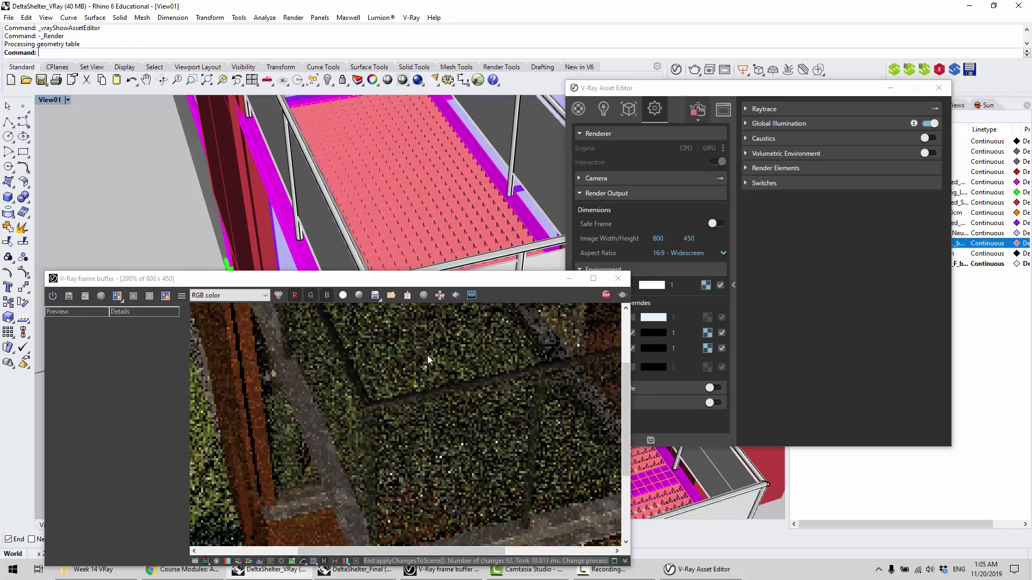
{"action": "scroll", "coordinate": [414, 355], "scroll_direction": "down", "scroll_amount": 1}
{"action": "left_click", "coordinate": [471, 372]}
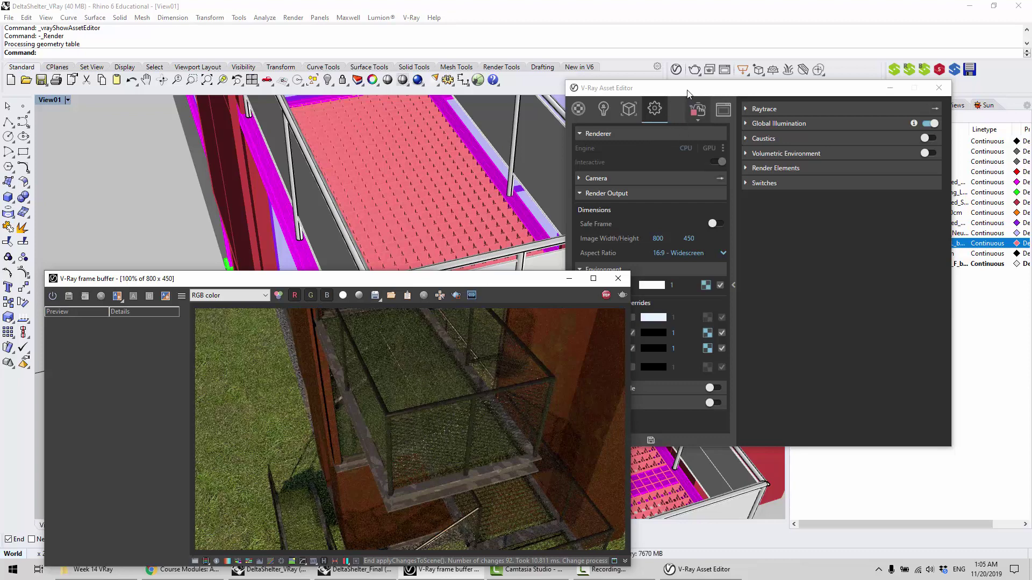
Apply the Metal_Galvanized_C_10cm material to the Stairs-Exterior layer and minimize the V-Ray Asset Editor
{"action": "left_click", "coordinate": [688, 95]}
{"action": "left_click", "coordinate": [579, 109]}
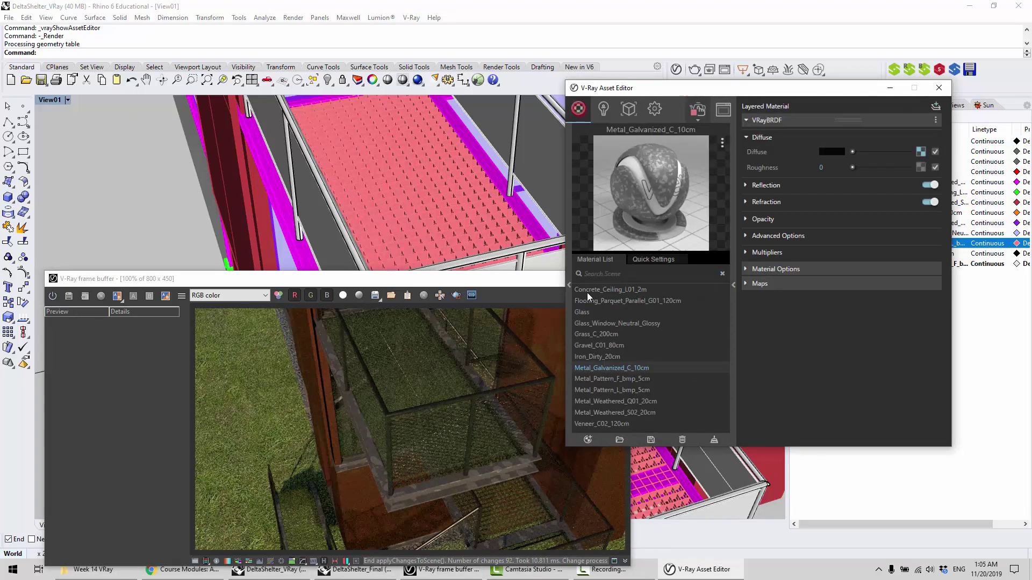
{"action": "left_click", "coordinate": [570, 285]}
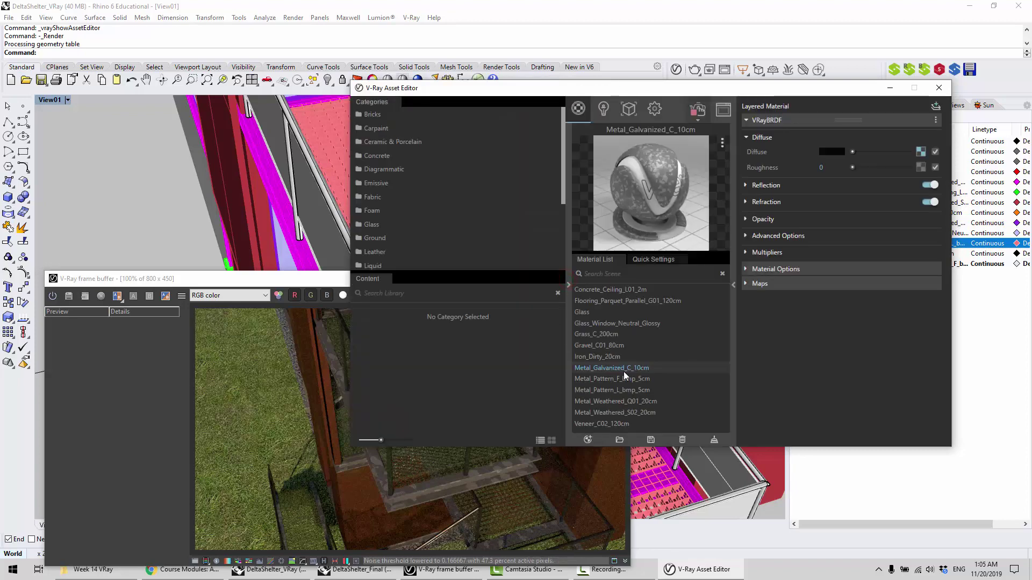
{"action": "right_click", "coordinate": [628, 371]}
{"action": "mouse_move", "coordinate": [682, 278]}
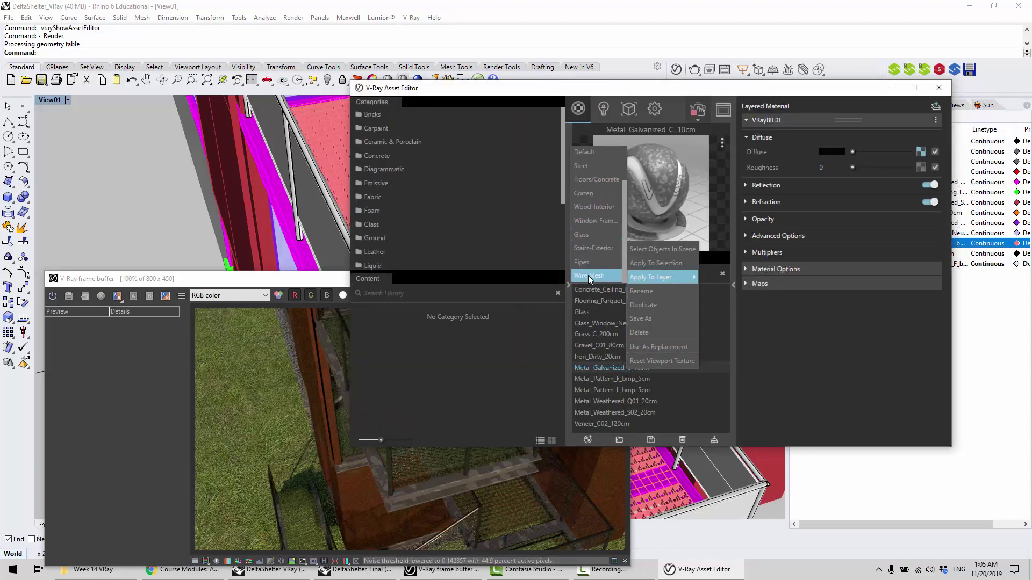
{"action": "left_click", "coordinate": [591, 251]}
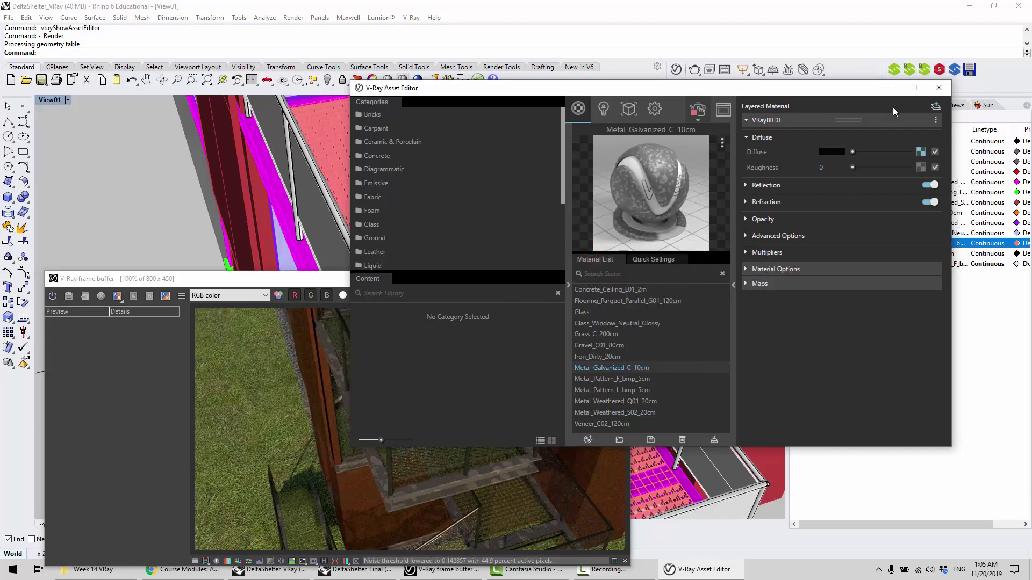
{"action": "left_click", "coordinate": [890, 87]}
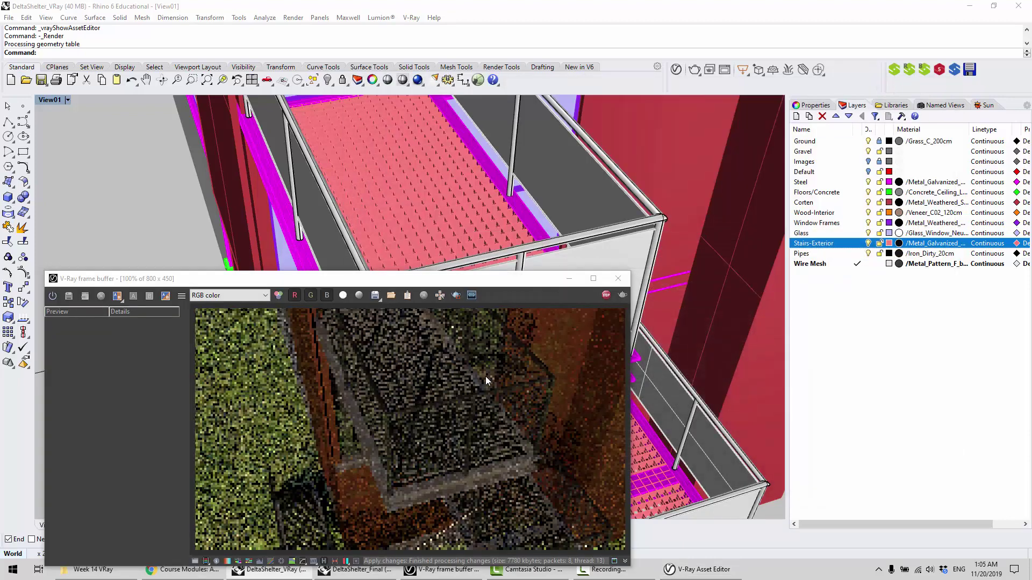
Examine the galvanized balcony grating in the interactive render at several magnifications
{"action": "scroll", "coordinate": [405, 420], "scroll_direction": "up", "scroll_amount": 1}
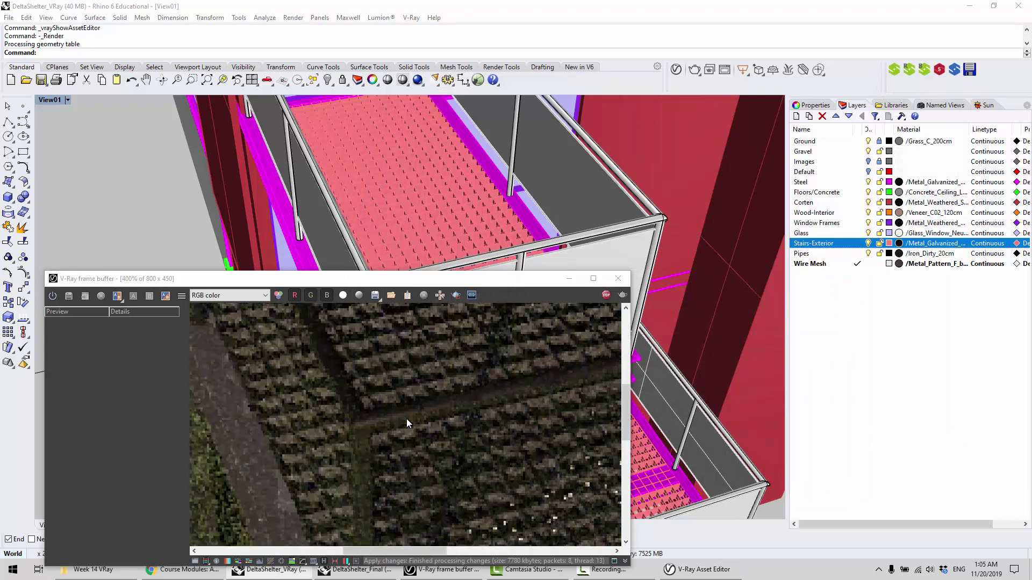
{"action": "scroll", "coordinate": [405, 426], "scroll_direction": "down", "scroll_amount": 1}
{"action": "scroll", "coordinate": [425, 423], "scroll_direction": "up", "scroll_amount": 1}
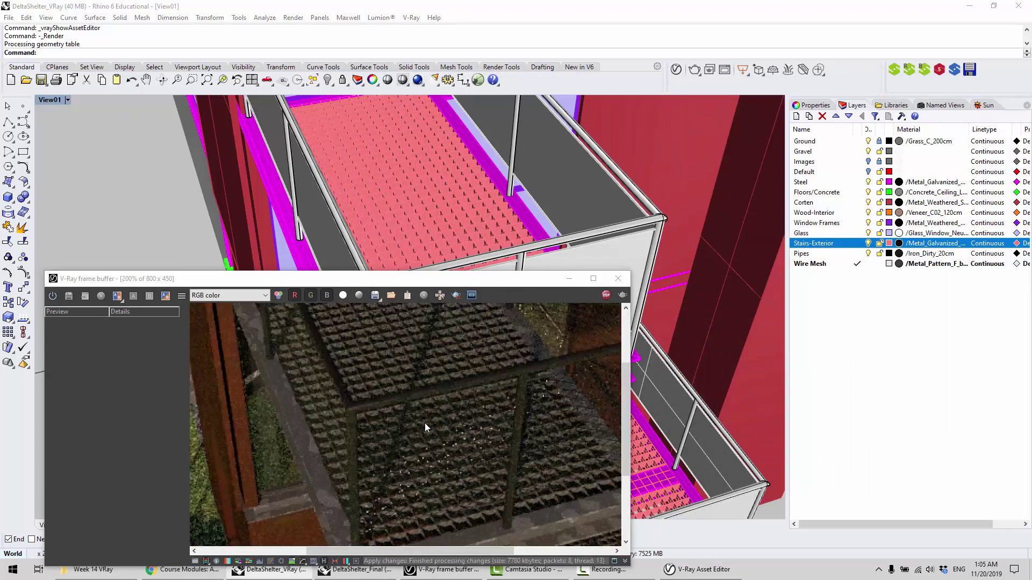
{"action": "scroll", "coordinate": [446, 424], "scroll_direction": "down", "scroll_amount": 1}
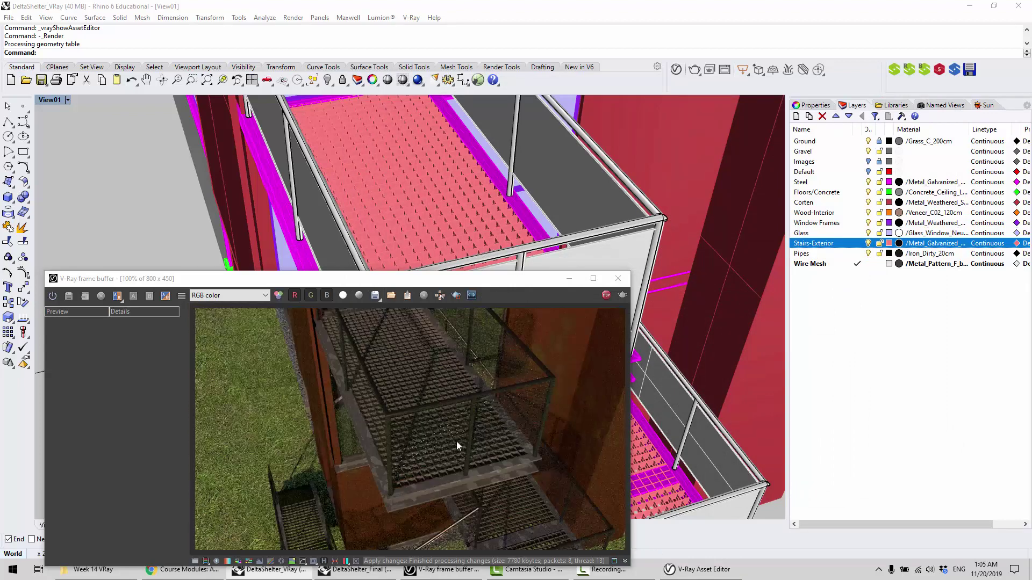
{"action": "left_click_drag", "start_coordinate": [450, 278], "coordinate": [511, 176]}
{"action": "right_click", "coordinate": [452, 313]}
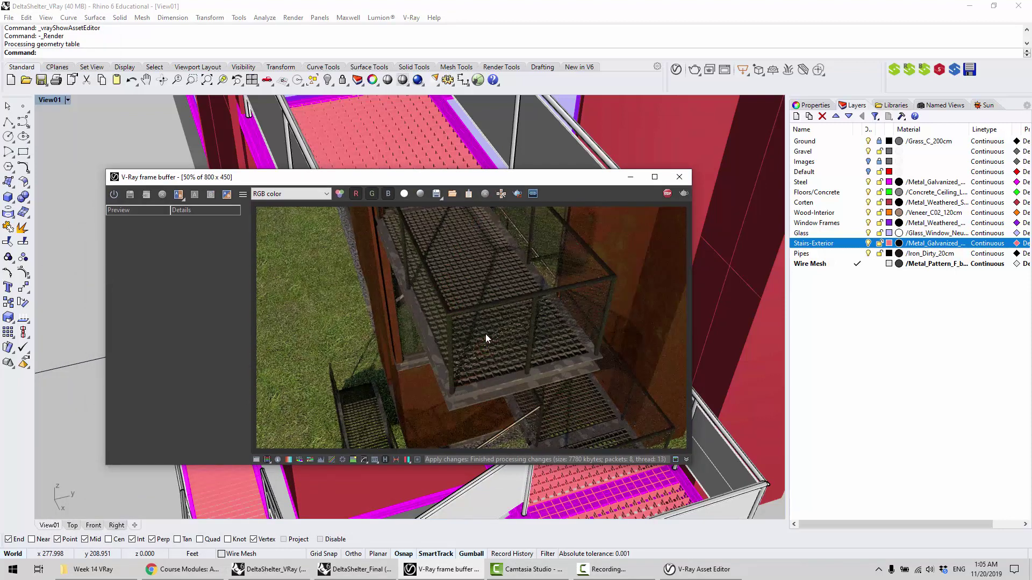
{"action": "scroll", "coordinate": [500, 333], "scroll_direction": "down", "scroll_amount": 1}
{"action": "scroll", "coordinate": [560, 323], "scroll_direction": "up", "scroll_amount": 1}
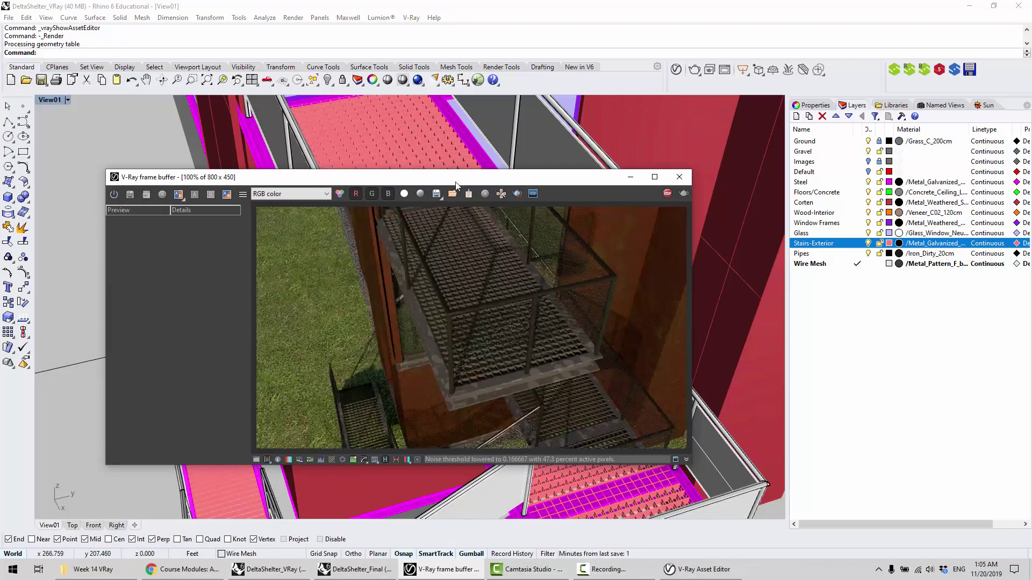
Frame the whole shelter in the perspective view and check its overall appearance in the interactive render
{"action": "left_click_drag", "start_coordinate": [447, 177], "coordinate": [418, 314]}
{"action": "scroll", "coordinate": [418, 292], "scroll_direction": "down", "scroll_amount": 6}
{"action": "scroll", "coordinate": [500, 221], "scroll_direction": "up", "scroll_amount": 8}
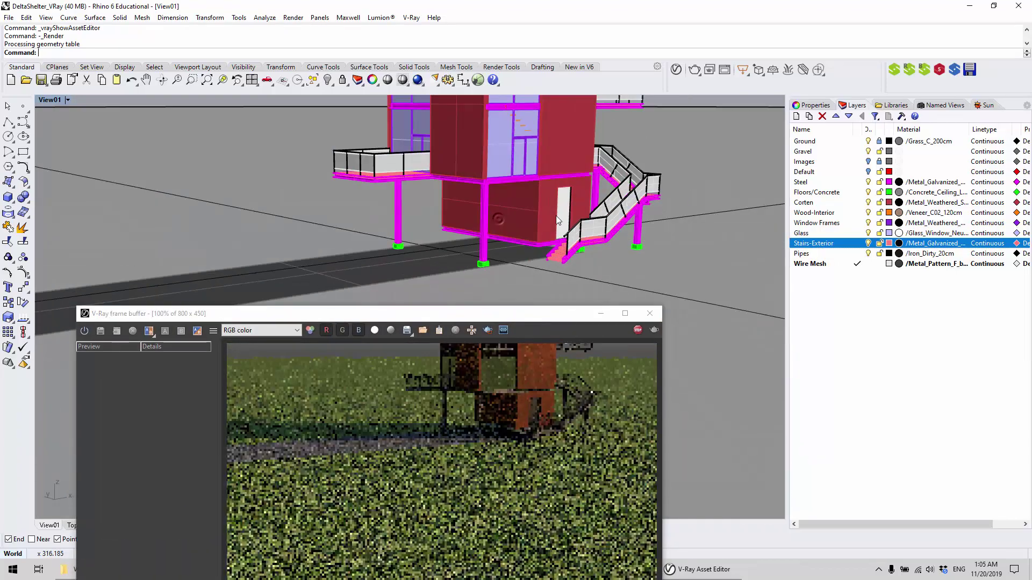
{"action": "scroll", "coordinate": [464, 209], "scroll_direction": "down", "scroll_amount": 8}
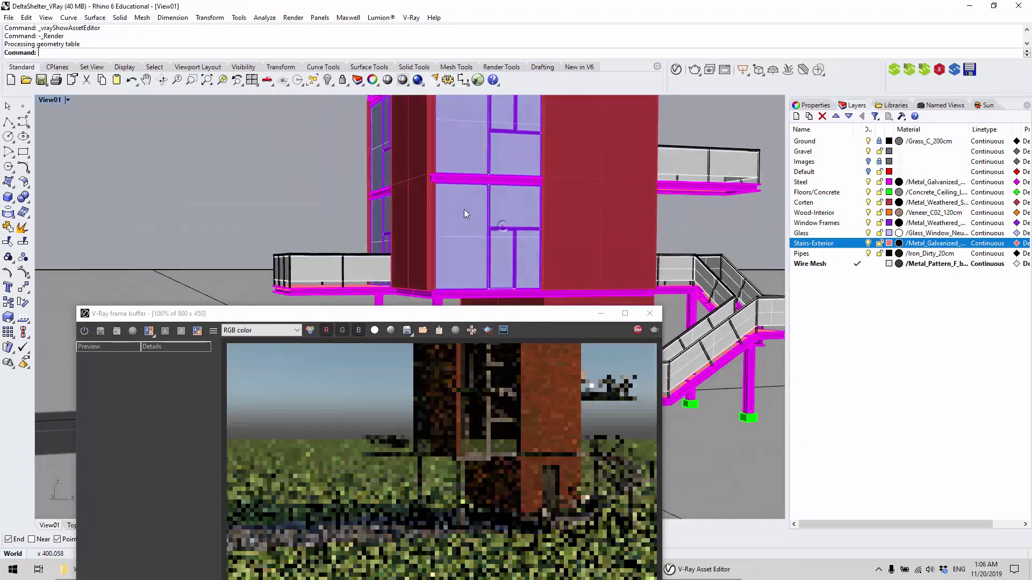
{"action": "right_click_drag", "start_coordinate": [493, 229], "coordinate": [505, 238], "text": "shift"}
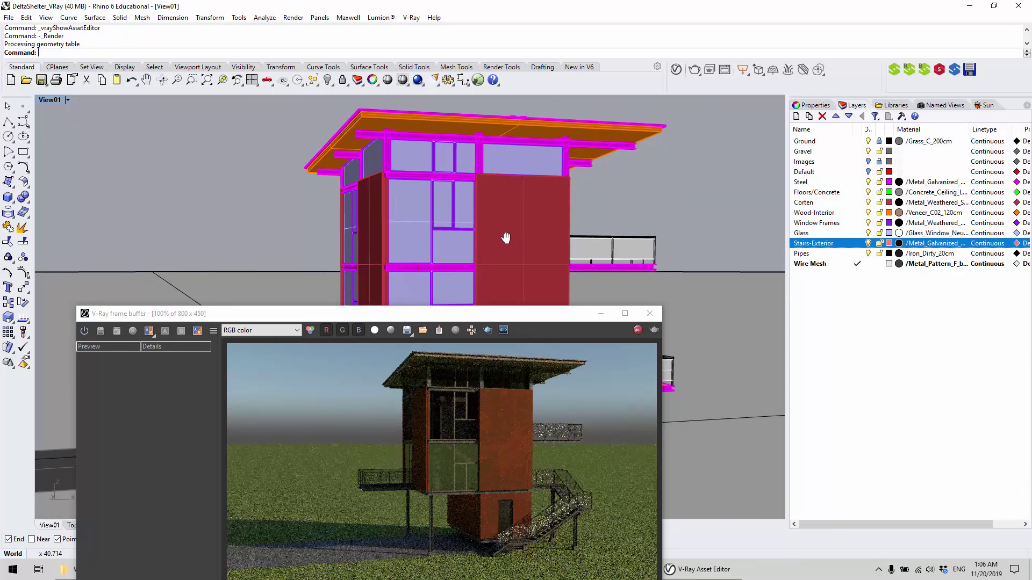
{"action": "left_click_drag", "start_coordinate": [400, 316], "coordinate": [430, 172]}
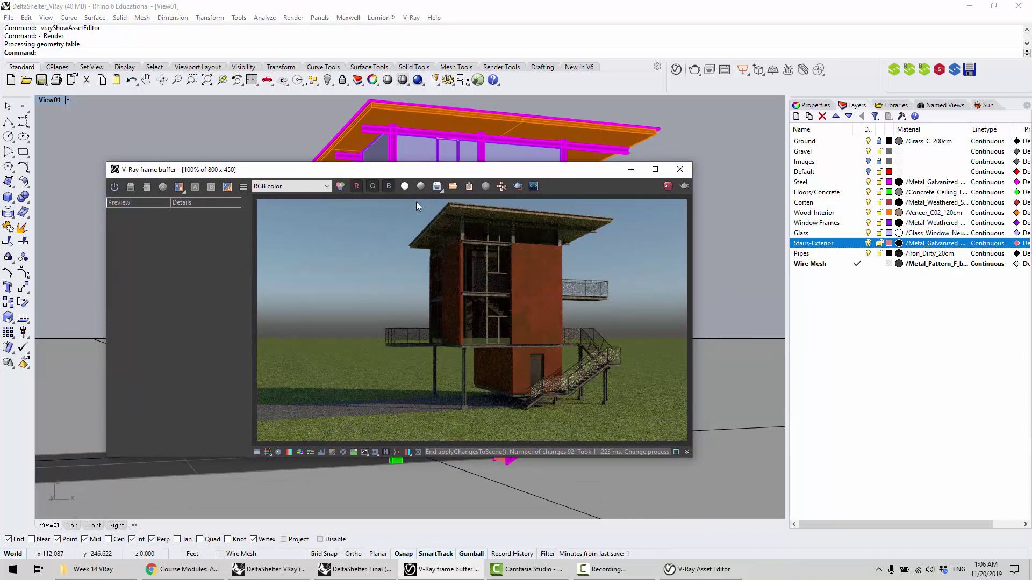
Stop the interactive render, close its frame buffer and switch to the DeltaShelter_Final model
{"action": "left_click", "coordinate": [668, 186]}
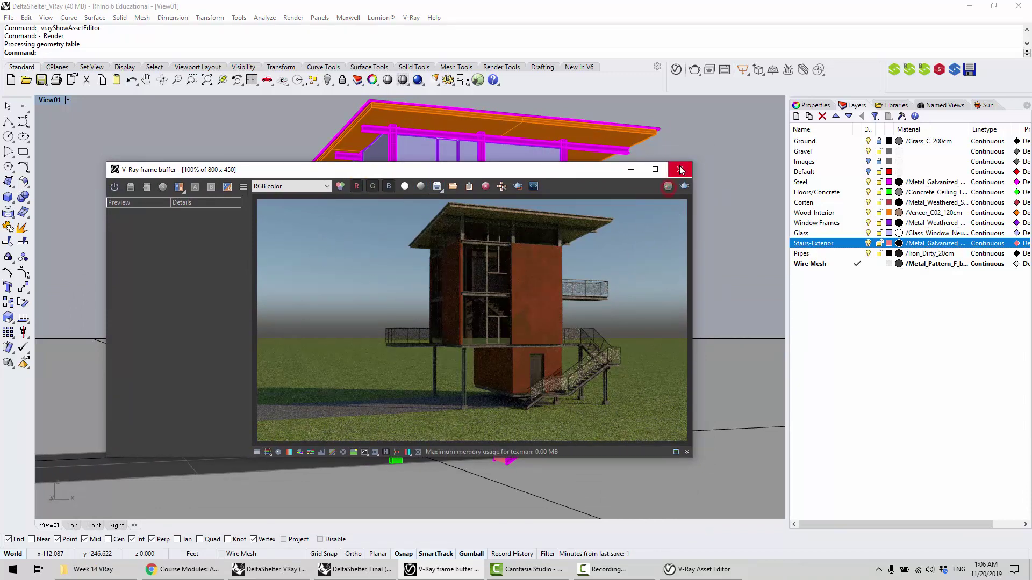
{"action": "left_click", "coordinate": [680, 169]}
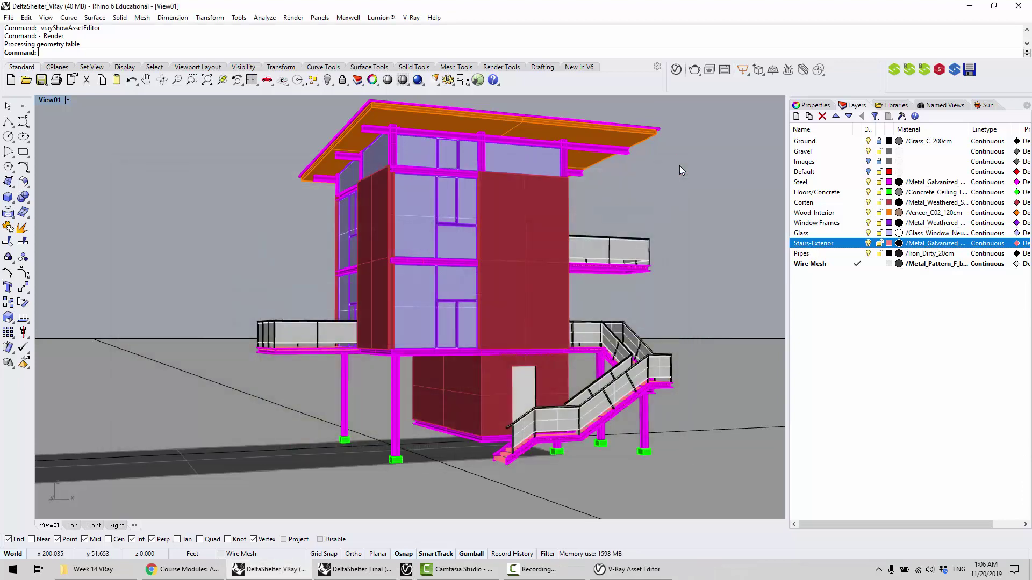
{"action": "right_click_drag", "start_coordinate": [450, 254], "coordinate": [364, 441], "text": "shift"}
{"action": "left_click", "coordinate": [357, 572]}
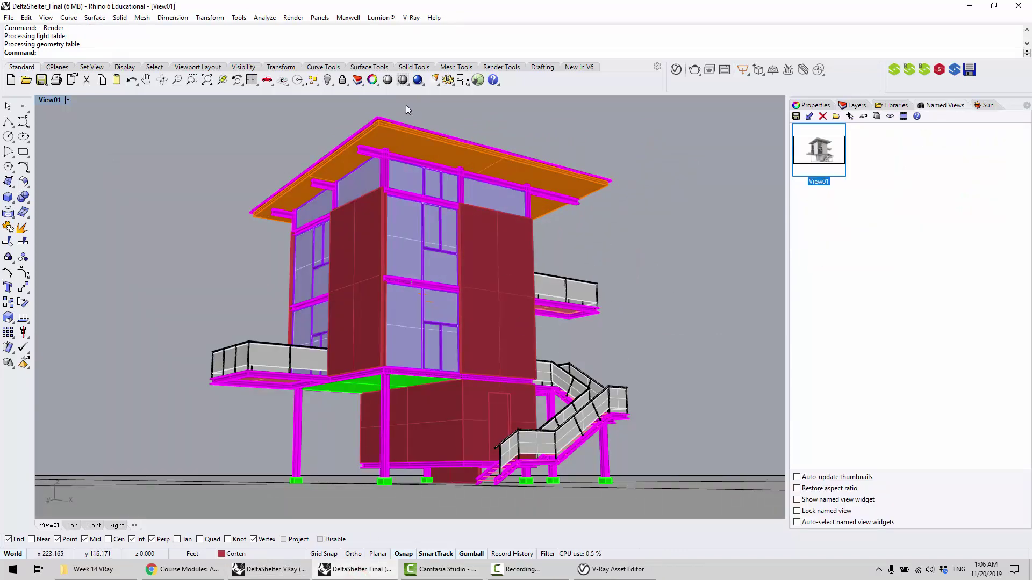
Open the V-Ray Asset Editor for this model and show the layer list beside it
{"action": "left_click", "coordinate": [411, 17]}
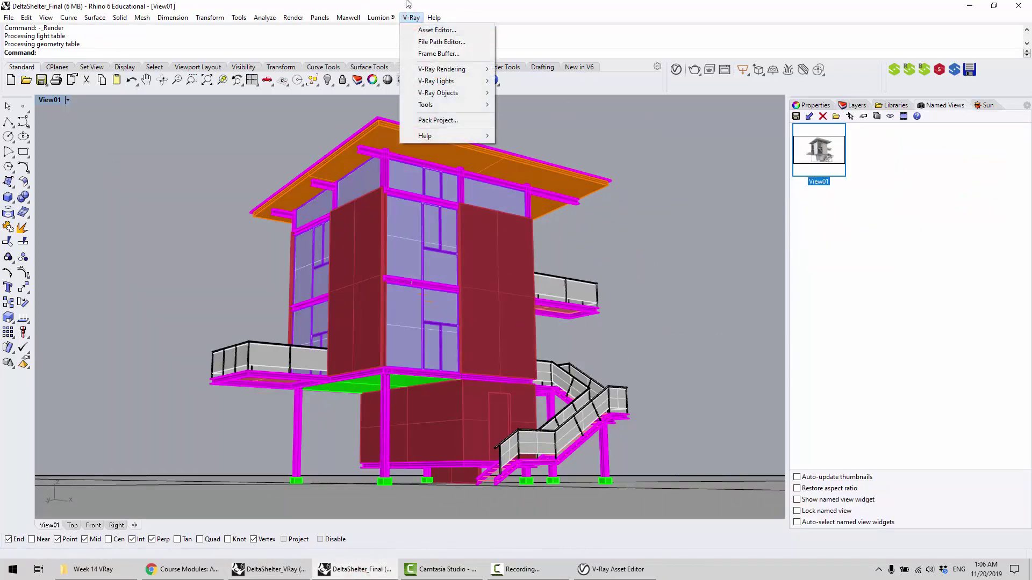
{"action": "left_click", "coordinate": [413, 17]}
{"action": "left_click", "coordinate": [418, 18]}
{"action": "left_click", "coordinate": [430, 30]}
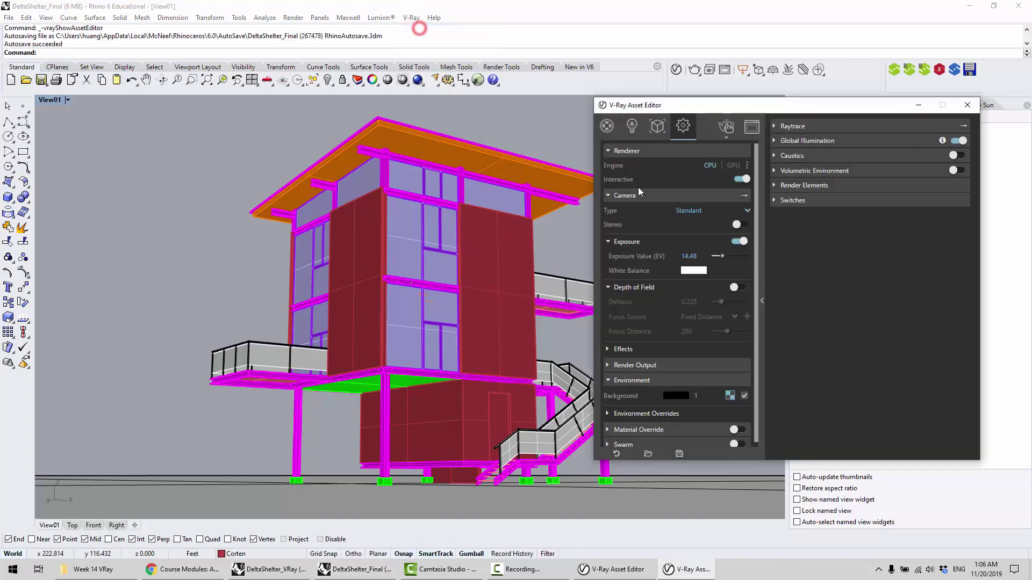
{"action": "left_click_drag", "start_coordinate": [726, 113], "coordinate": [475, 119]}
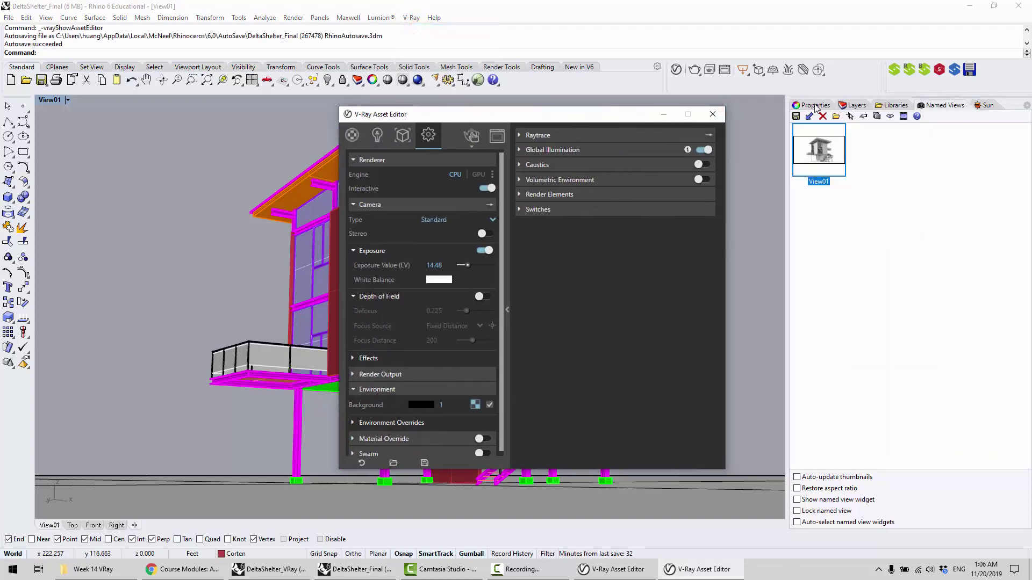
{"action": "left_click", "coordinate": [853, 105]}
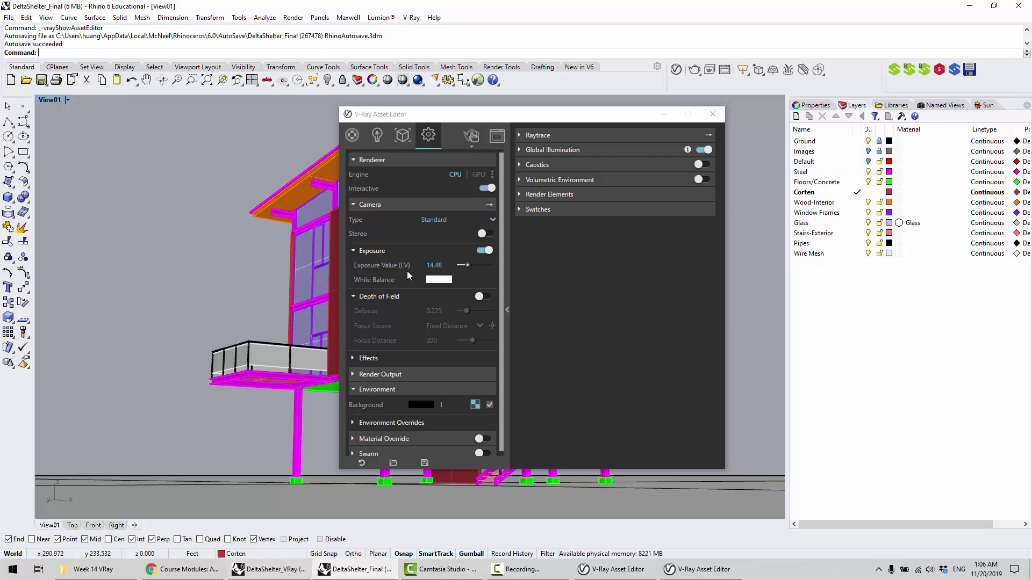
Run an interactive test render of the model, close its frame buffer and disable interactive rendering
{"action": "left_click", "coordinate": [472, 140]}
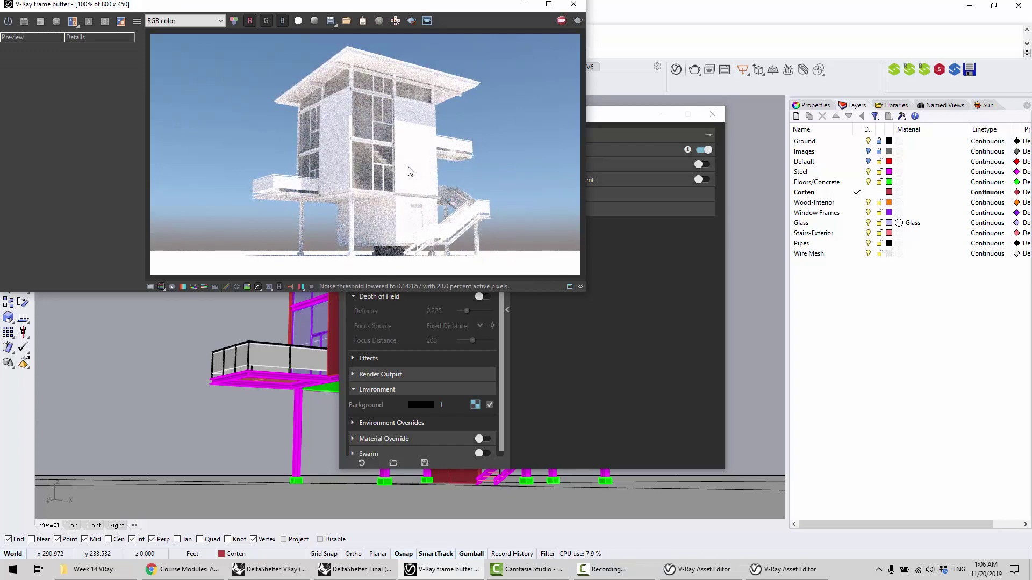
{"action": "left_click", "coordinate": [573, 5]}
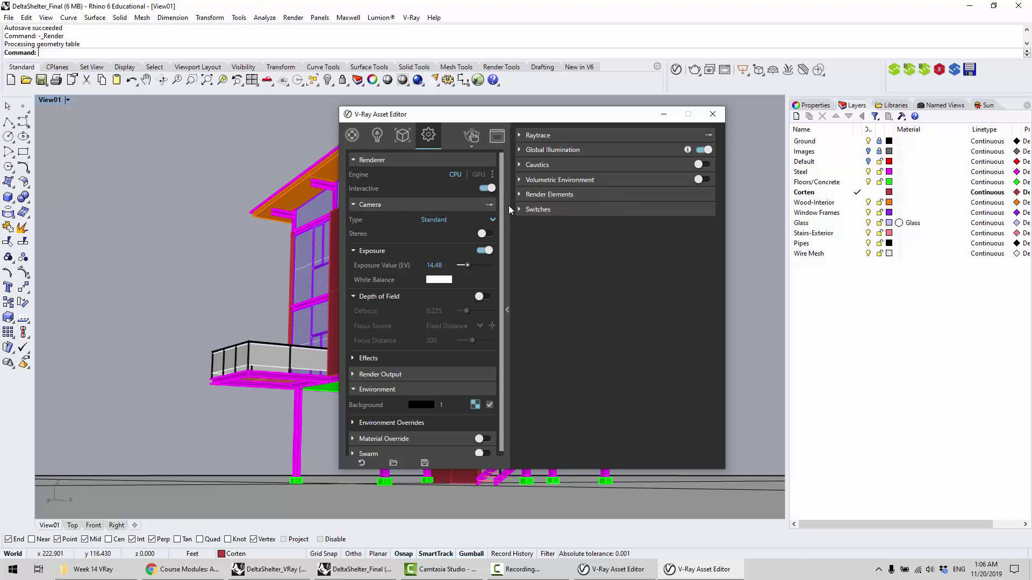
{"action": "left_click", "coordinate": [489, 189]}
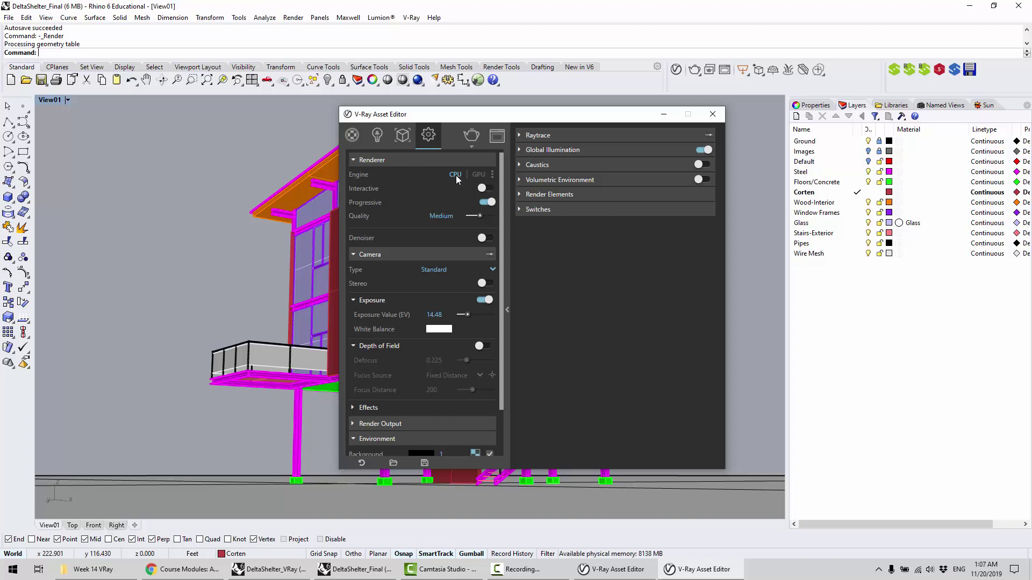
Set the Global Illumination primary rays to Irradiance map after comparing with Brute force, and enable the denoiser
{"action": "left_click", "coordinate": [553, 150]}
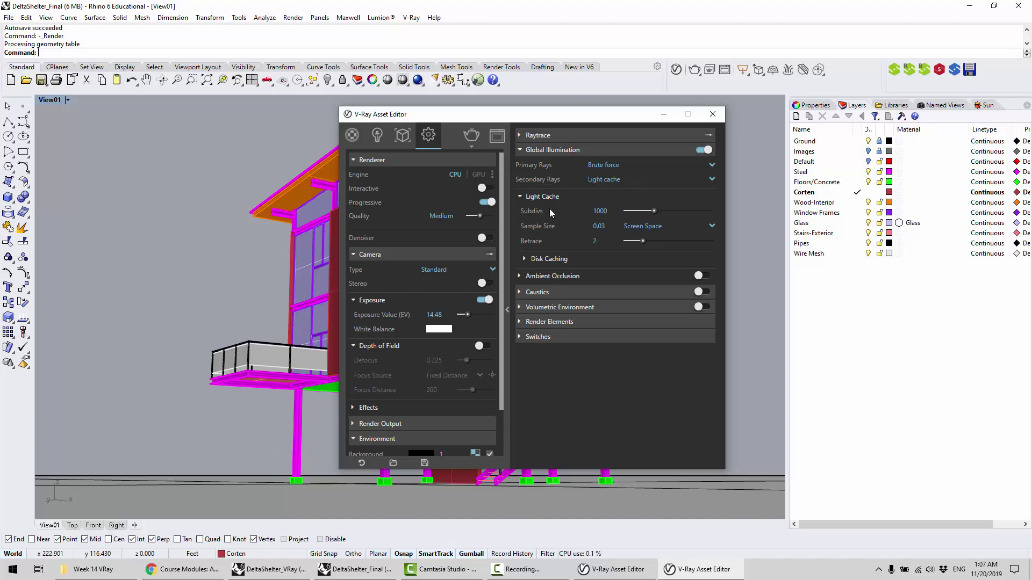
{"action": "left_click", "coordinate": [638, 166]}
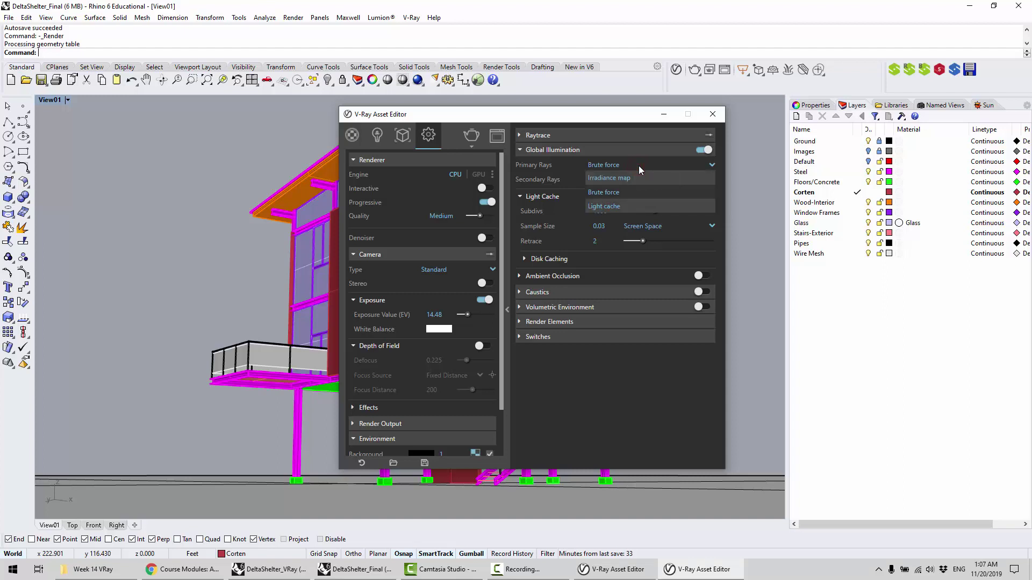
{"action": "left_click", "coordinate": [635, 163]}
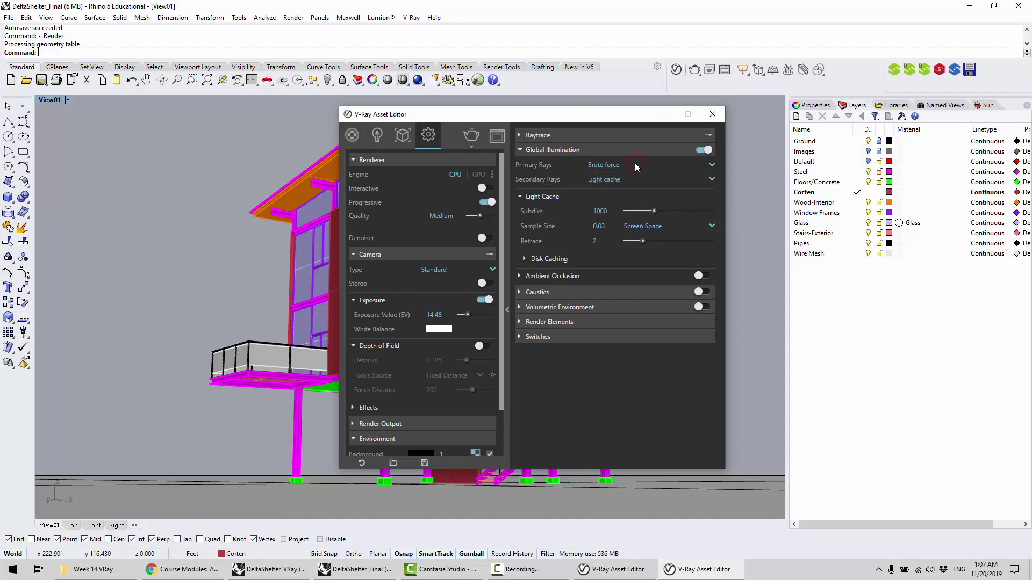
{"action": "left_click", "coordinate": [634, 164]}
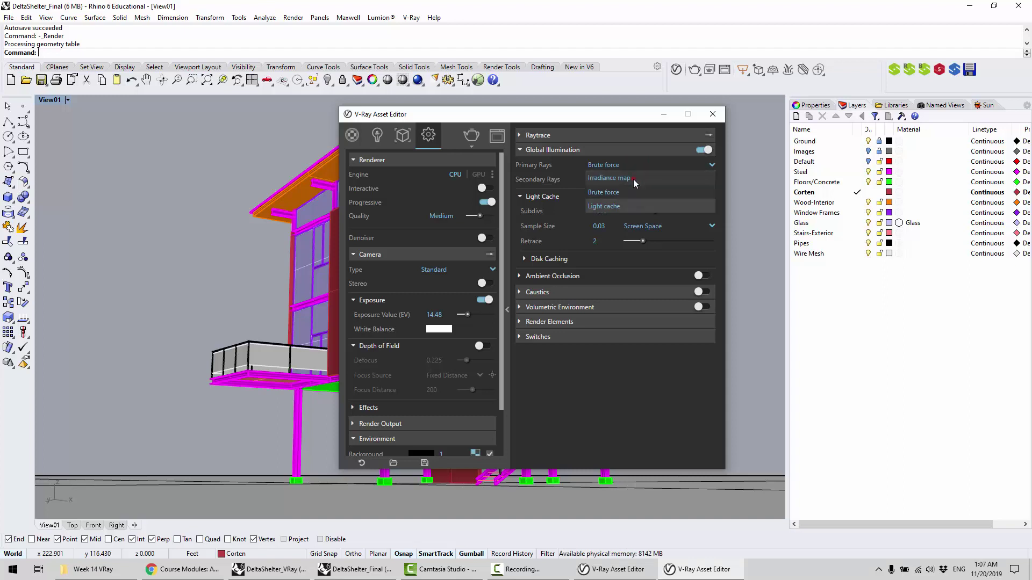
{"action": "left_click", "coordinate": [633, 179]}
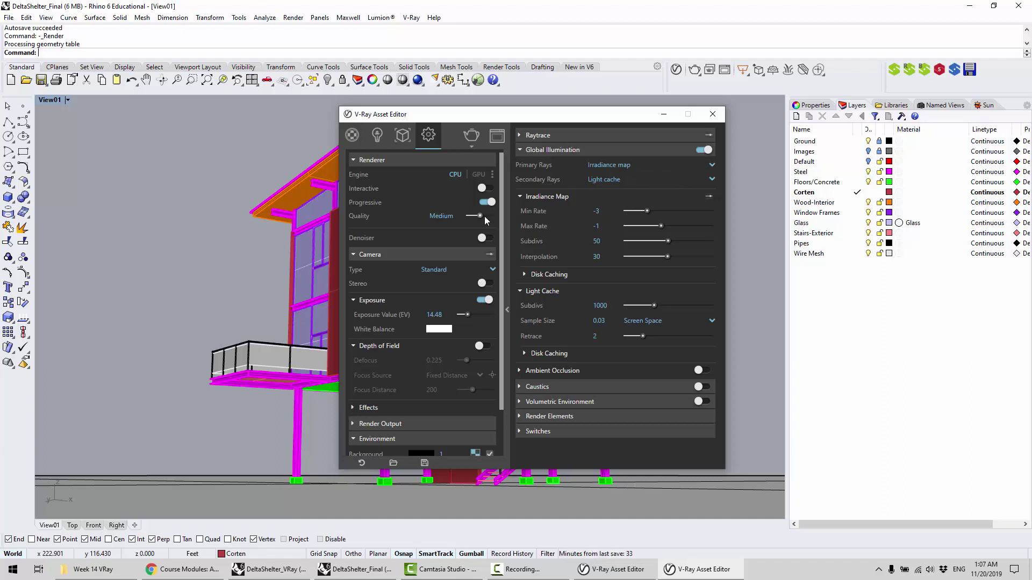
{"action": "left_click", "coordinate": [642, 165]}
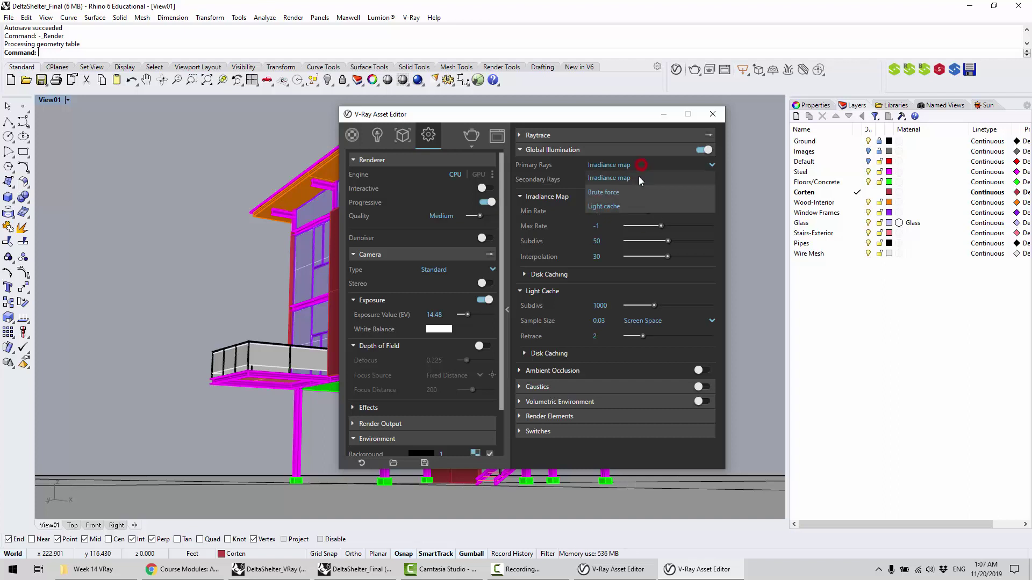
{"action": "left_click", "coordinate": [636, 191]}
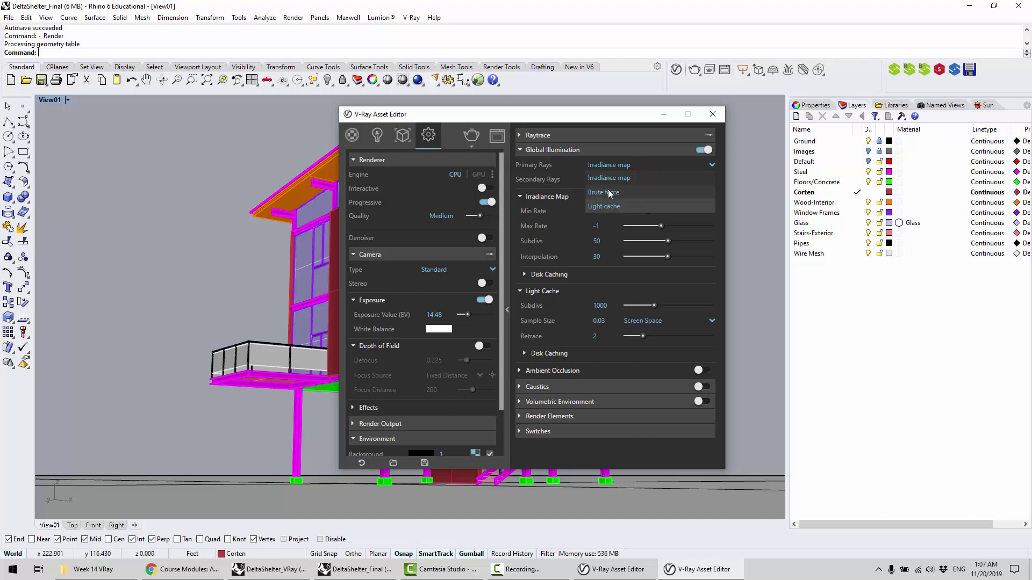
{"action": "left_click", "coordinate": [602, 163]}
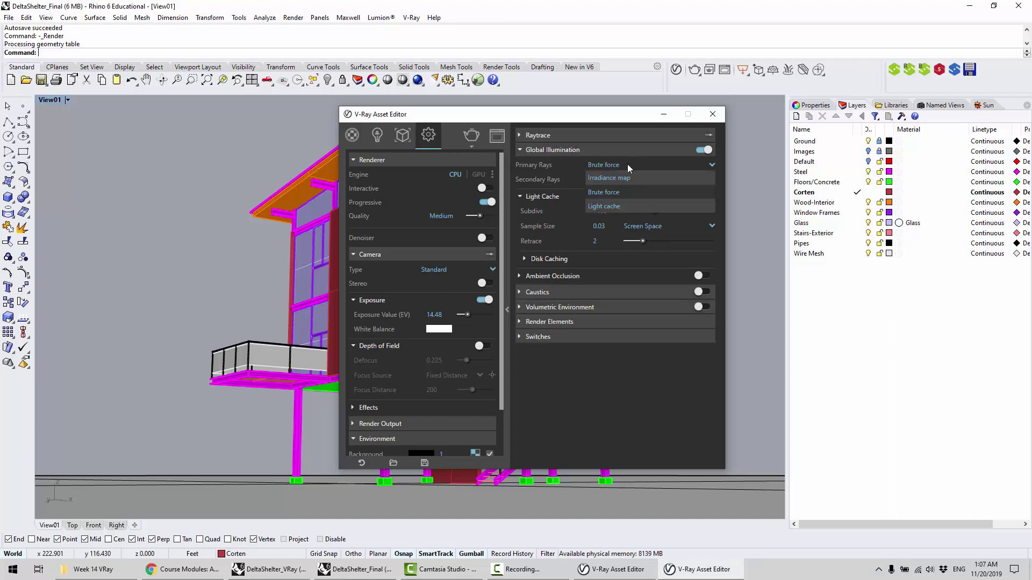
{"action": "left_click", "coordinate": [628, 163]}
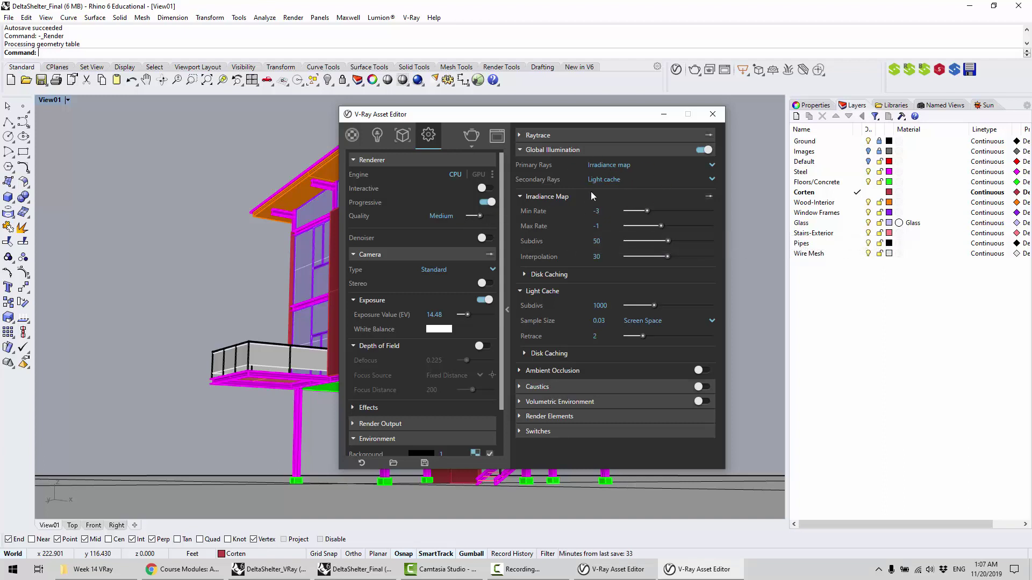
{"action": "left_click", "coordinate": [627, 167]}
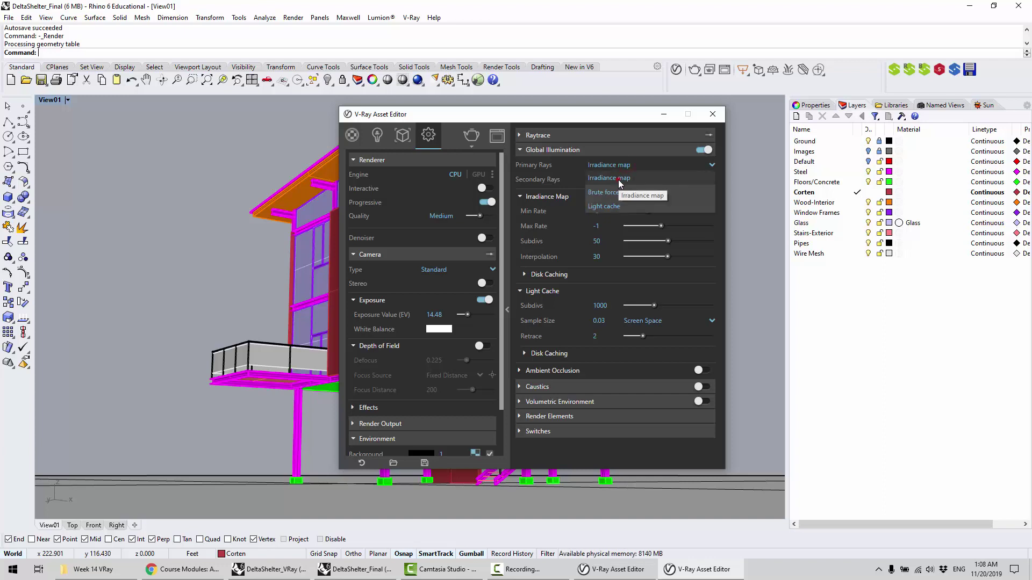
{"action": "left_click", "coordinate": [618, 179]}
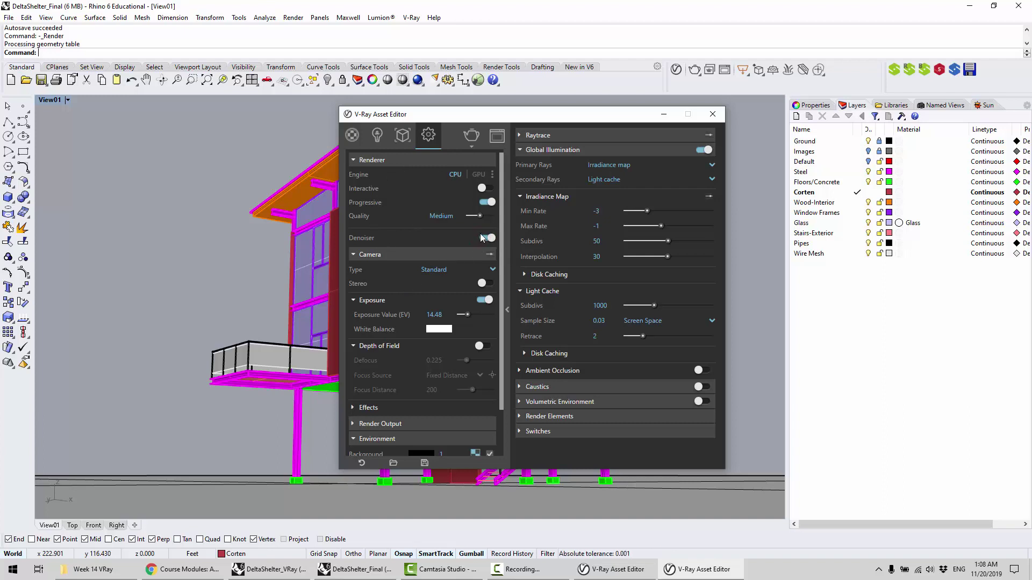
{"action": "left_click", "coordinate": [528, 153]}
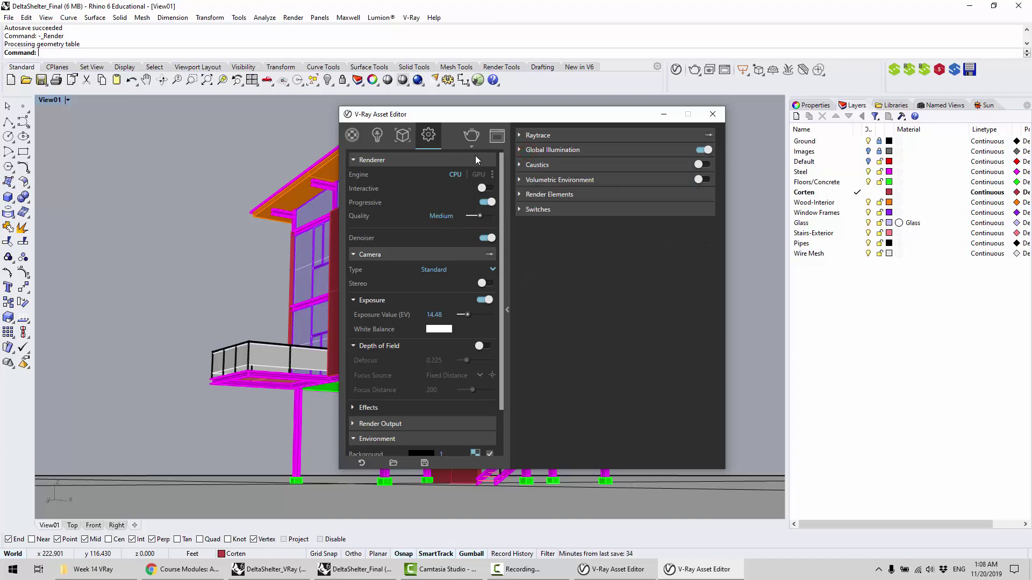
Review the remaining V-Ray render settings, the Rhino Document Sun parameters and the scene's material list
{"action": "left_click_drag", "start_coordinate": [502, 319], "coordinate": [496, 385]}
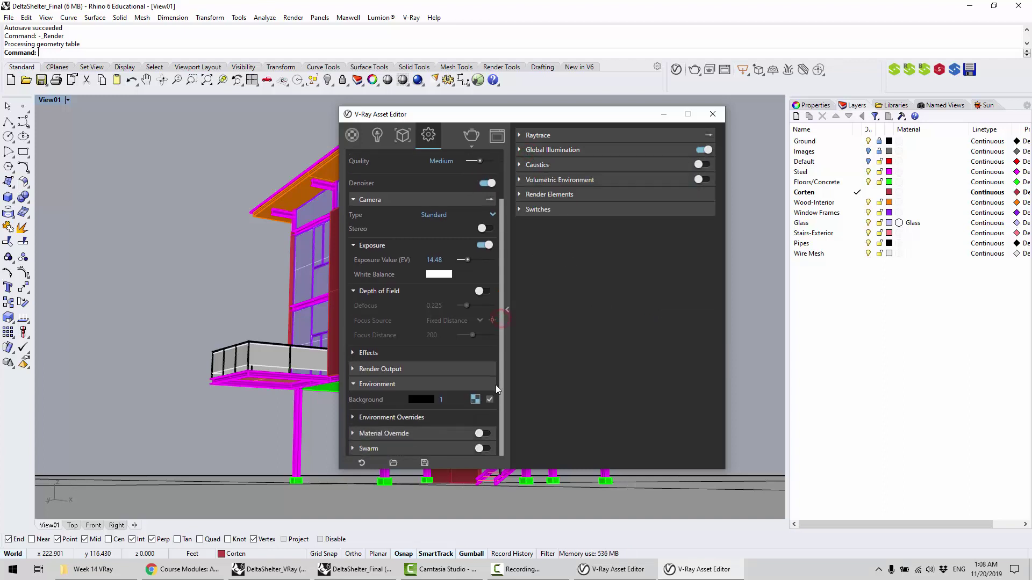
{"action": "left_click", "coordinate": [428, 200]}
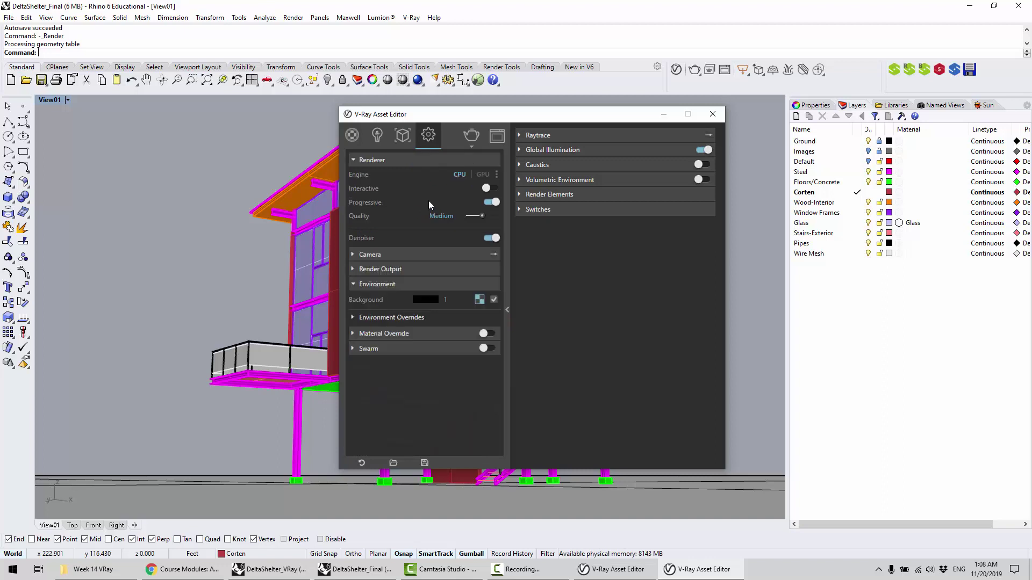
{"action": "left_click", "coordinate": [408, 272]}
{"action": "left_click", "coordinate": [429, 268]}
{"action": "left_click", "coordinate": [407, 136]}
{"action": "left_click", "coordinate": [378, 136]}
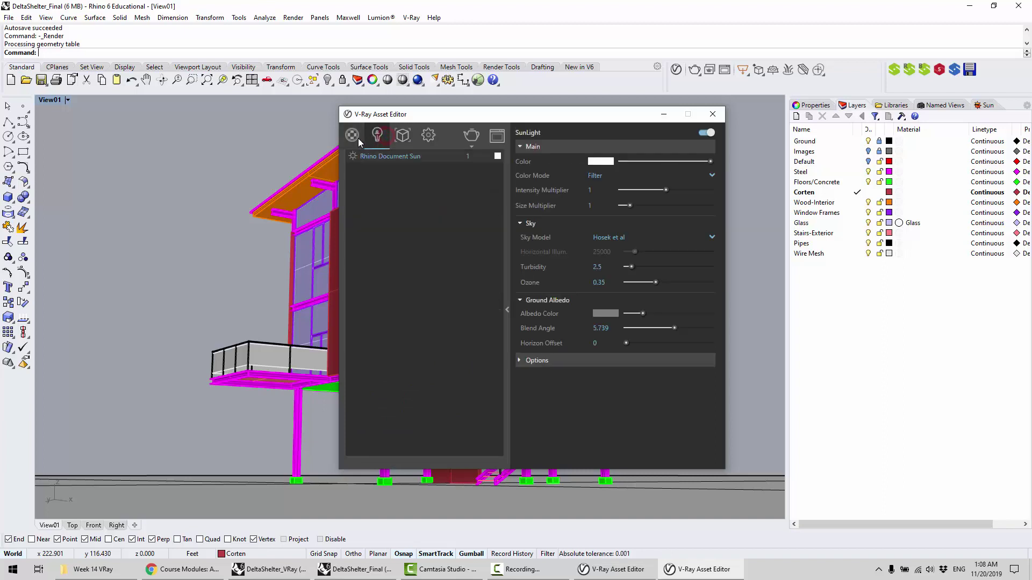
{"action": "left_click", "coordinate": [354, 136]}
{"action": "left_click", "coordinate": [378, 135]}
Inspect the Sky texture used for the environment background and the texture types available for it
{"action": "left_click", "coordinate": [428, 135]}
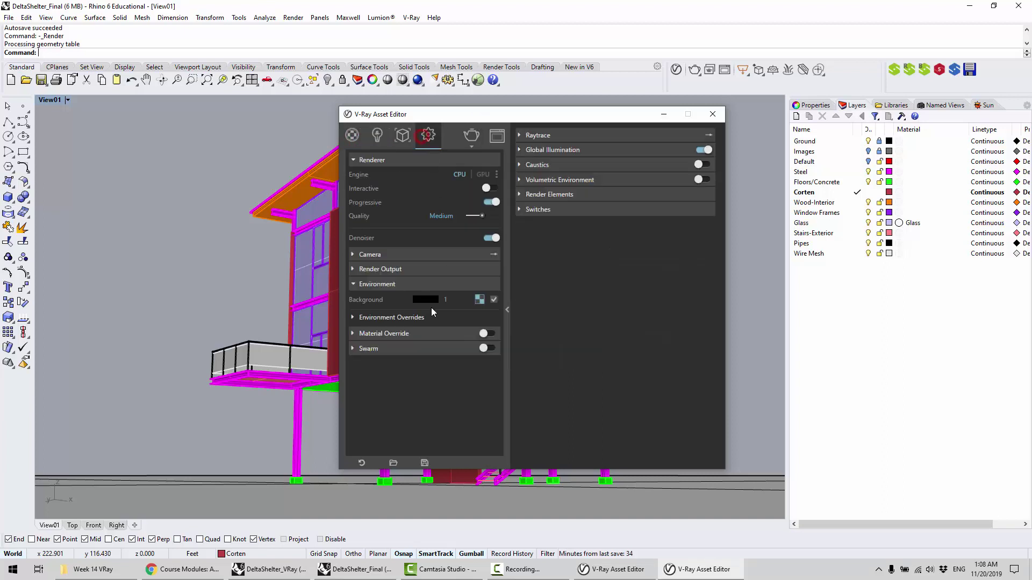
{"action": "left_click", "coordinate": [479, 300]}
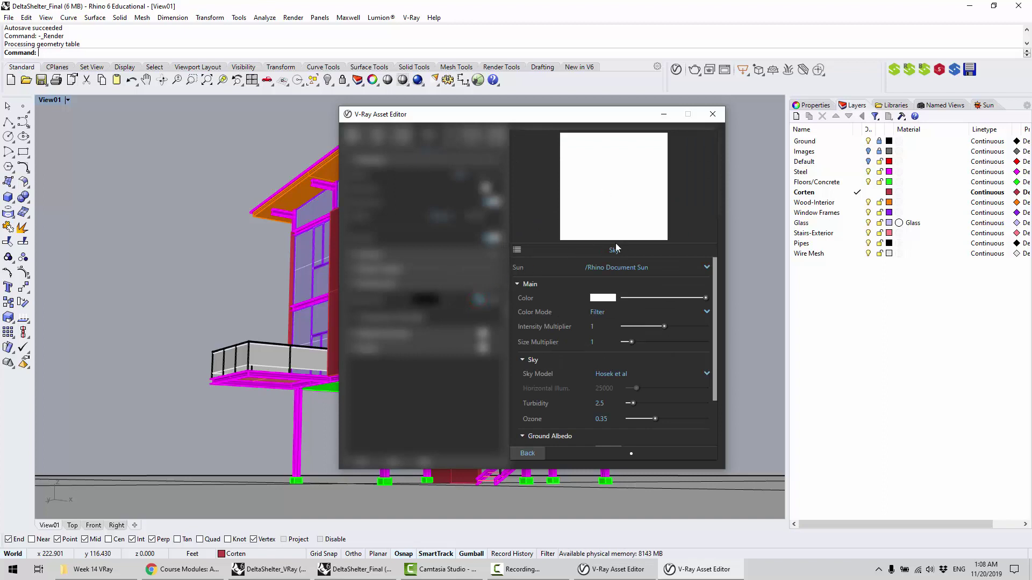
{"action": "left_click", "coordinate": [615, 251]}
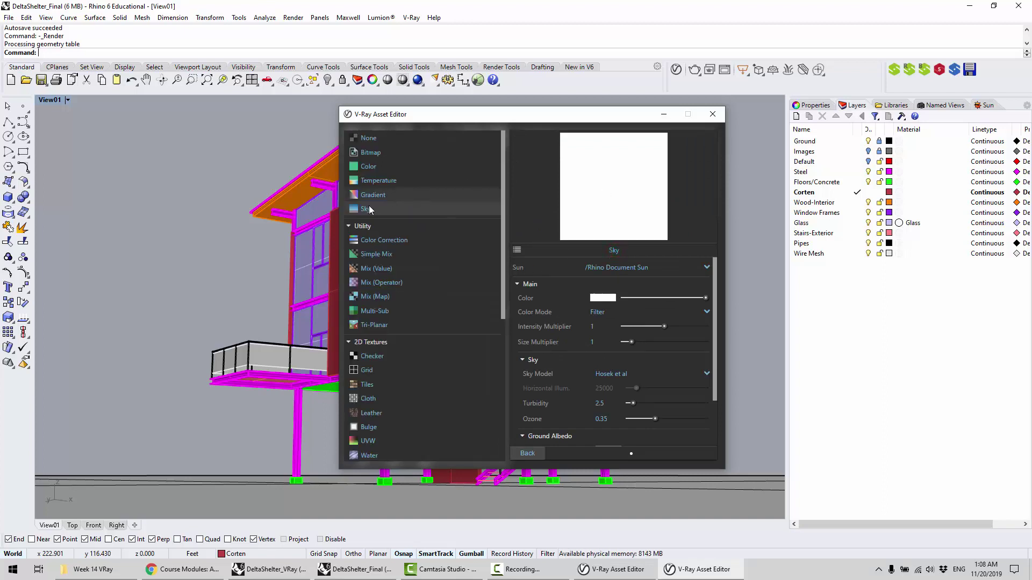
{"action": "left_click", "coordinate": [529, 455]}
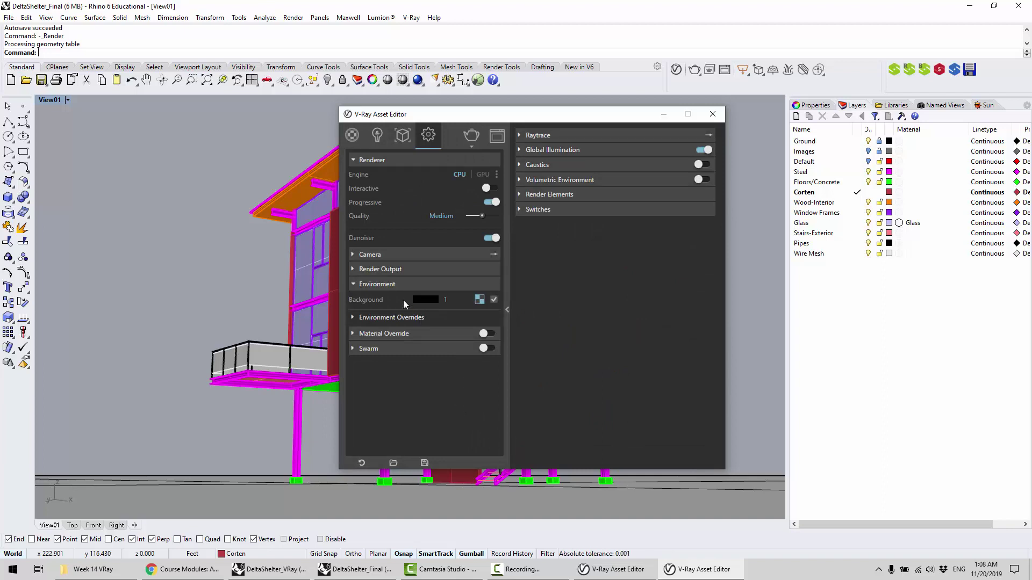
Open the V-Ray material library at the Wood & Laminate category and enlarge its material thumbnails
{"action": "left_click", "coordinate": [352, 135]}
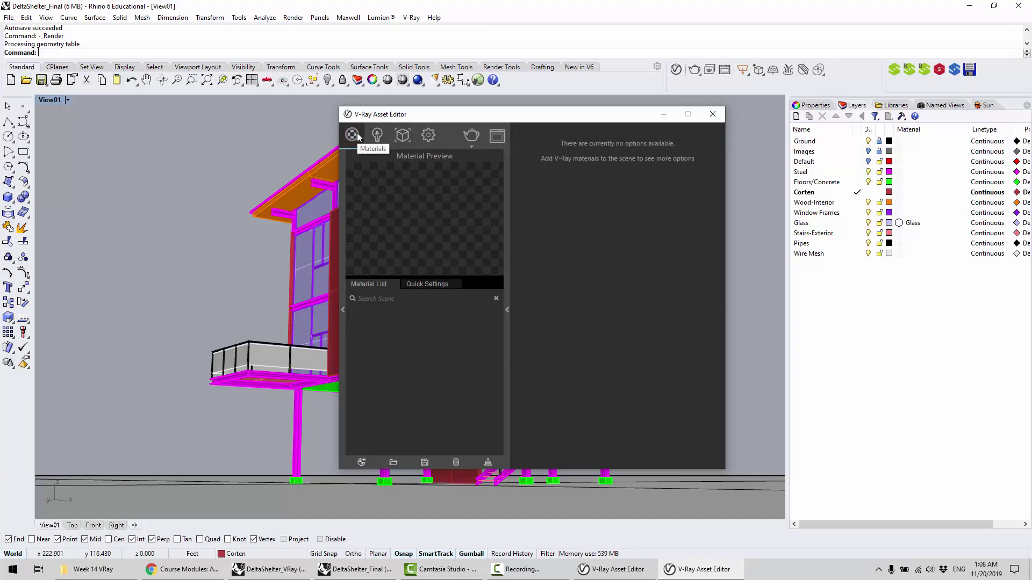
{"action": "left_click", "coordinate": [342, 309]}
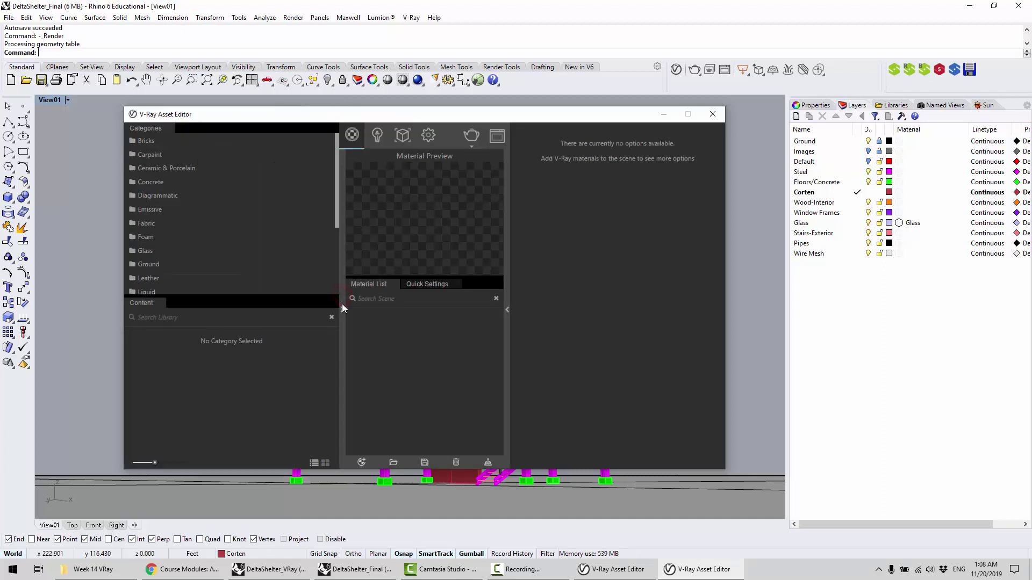
{"action": "scroll", "coordinate": [148, 166], "scroll_direction": "down", "scroll_amount": 3}
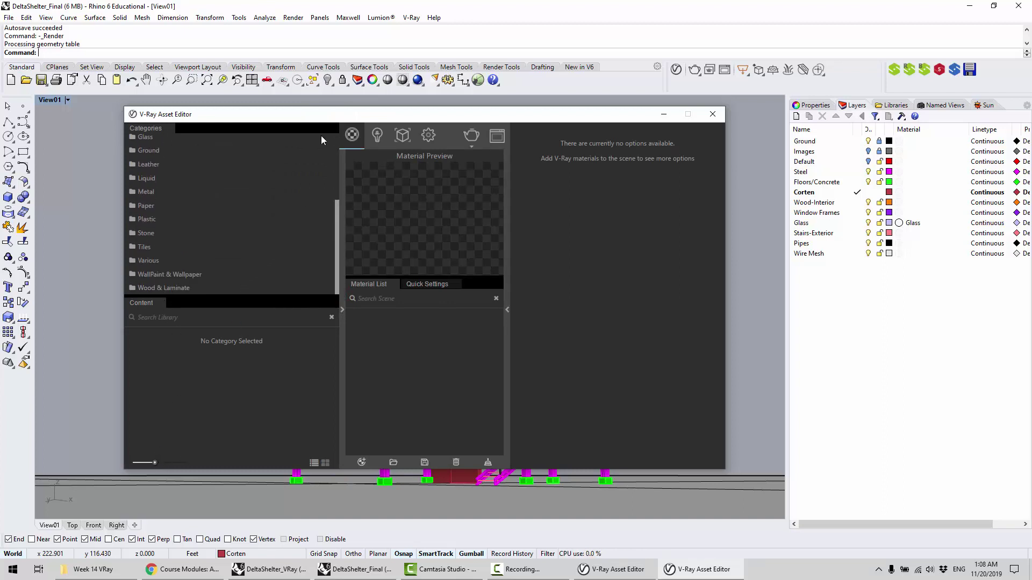
{"action": "mouse_move", "coordinate": [322, 120]}
{"action": "left_mouse_down"}
{"action": "mouse_move", "coordinate": [410, 231]}
{"action": "mouse_move", "coordinate": [334, 198]}
{"action": "mouse_move", "coordinate": [337, 124]}
{"action": "mouse_move", "coordinate": [326, 137]}
{"action": "left_mouse_up"}
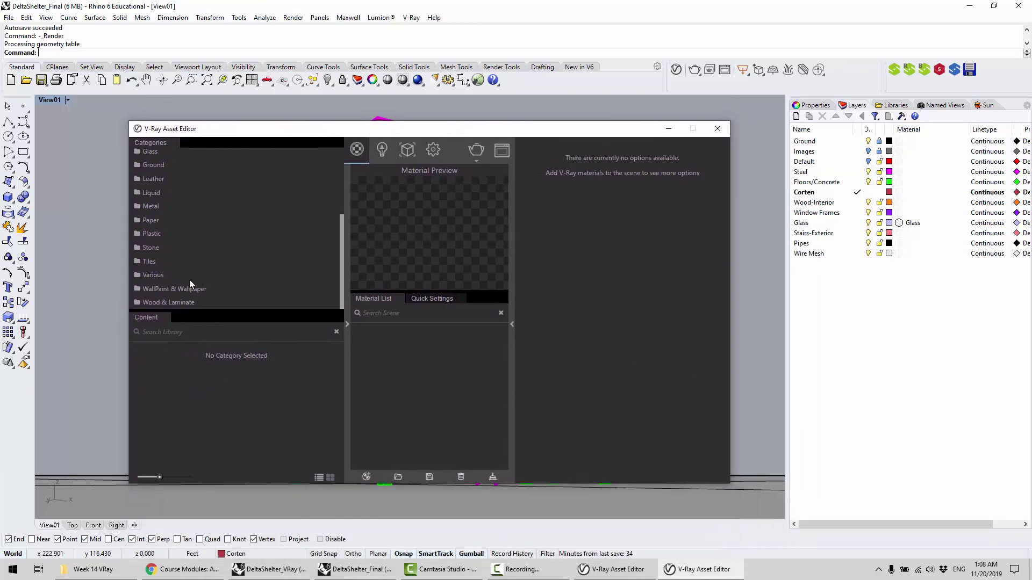
{"action": "left_click", "coordinate": [192, 300]}
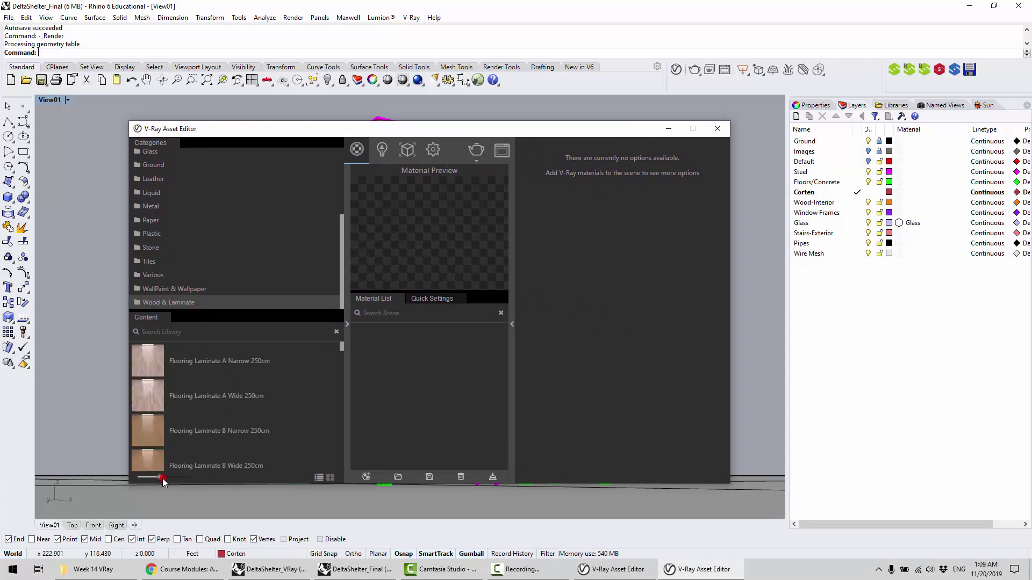
{"action": "left_click_drag", "start_coordinate": [163, 479], "coordinate": [192, 480]}
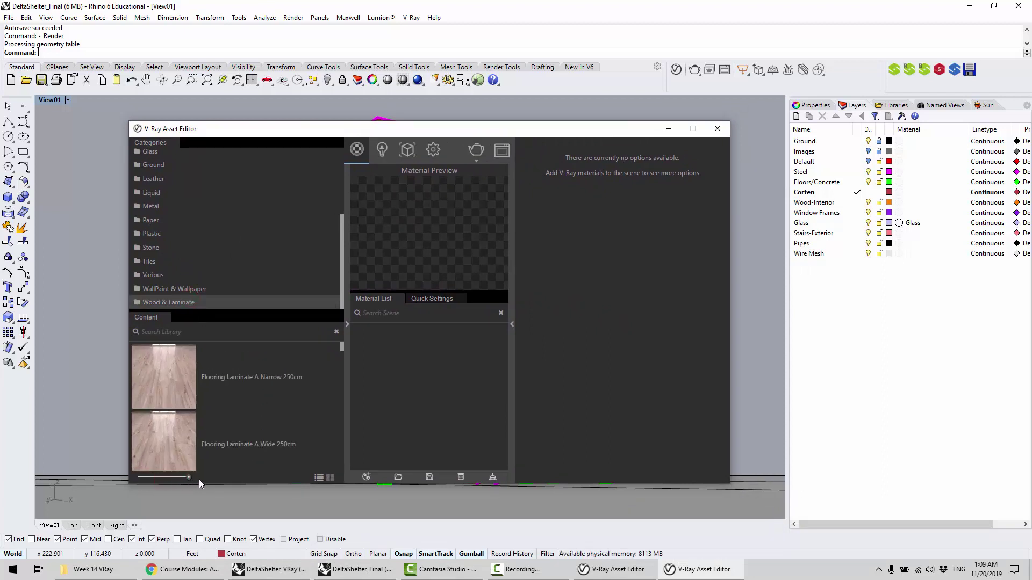
Add the Flooring Laminate D Wide 250cm material from the Wood & Laminate library to the scene's material list
{"action": "mouse_move", "coordinate": [342, 345]}
{"action": "left_mouse_down"}
{"action": "mouse_move", "coordinate": [332, 445]}
{"action": "mouse_move", "coordinate": [345, 343]}
{"action": "left_mouse_up"}
{"action": "left_click_drag", "start_coordinate": [342, 356], "coordinate": [341, 363]}
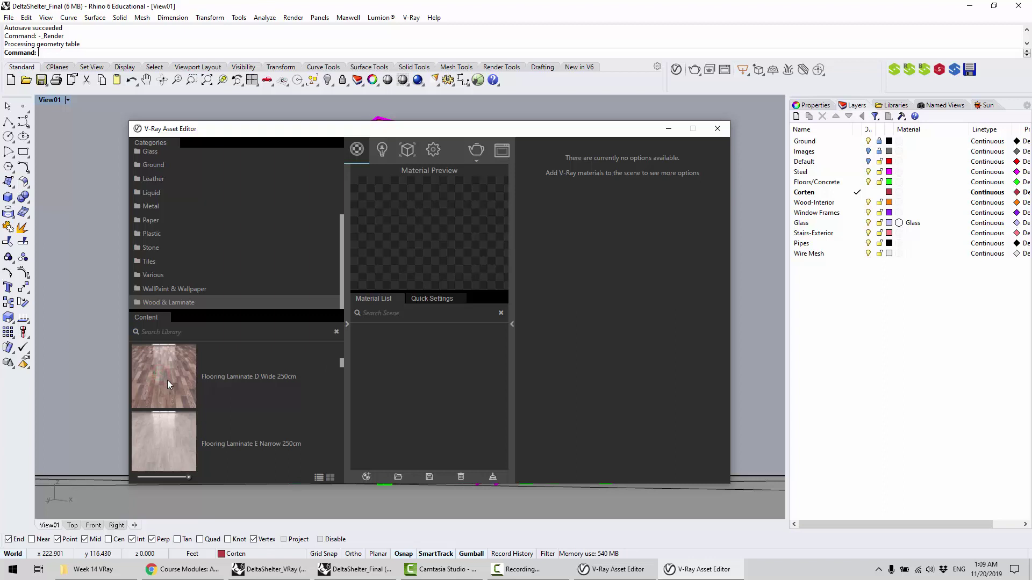
{"action": "left_click_drag", "start_coordinate": [165, 373], "coordinate": [420, 420]}
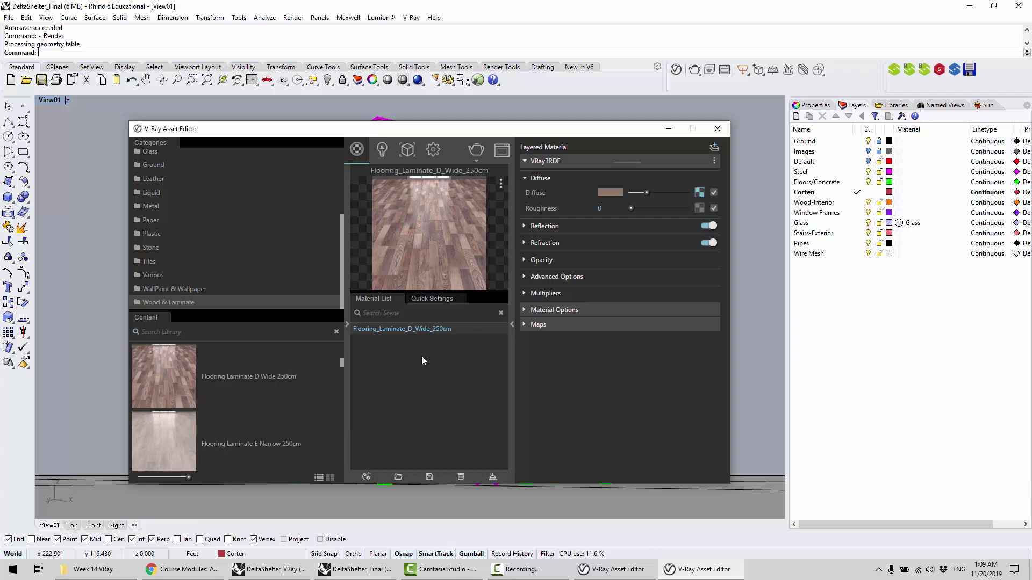
Add the Glass Window Neutral material from the library's Glass category to the scene's material list
{"action": "left_click_drag", "start_coordinate": [346, 359], "coordinate": [347, 338]}
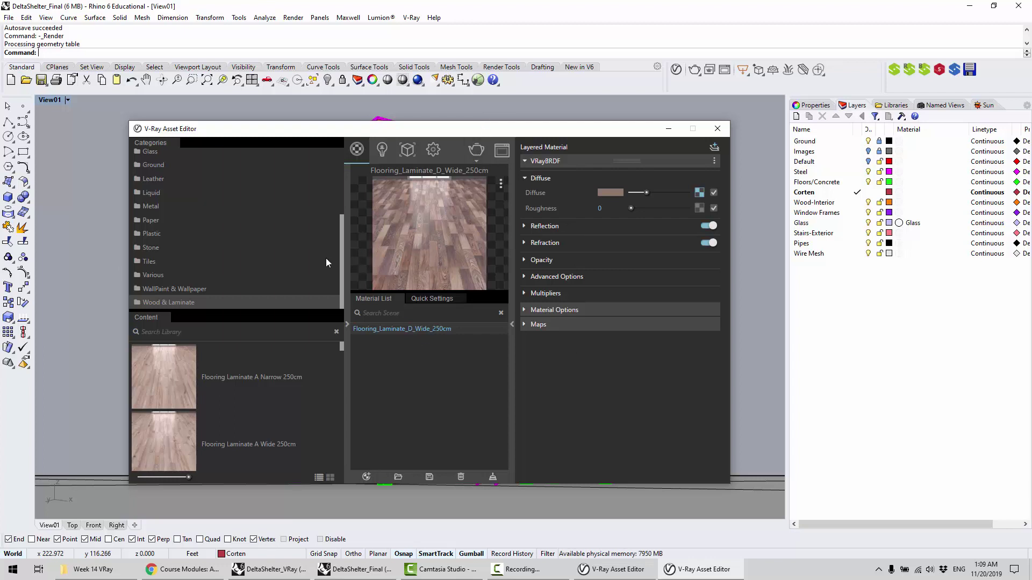
{"action": "left_click_drag", "start_coordinate": [341, 250], "coordinate": [356, 172]}
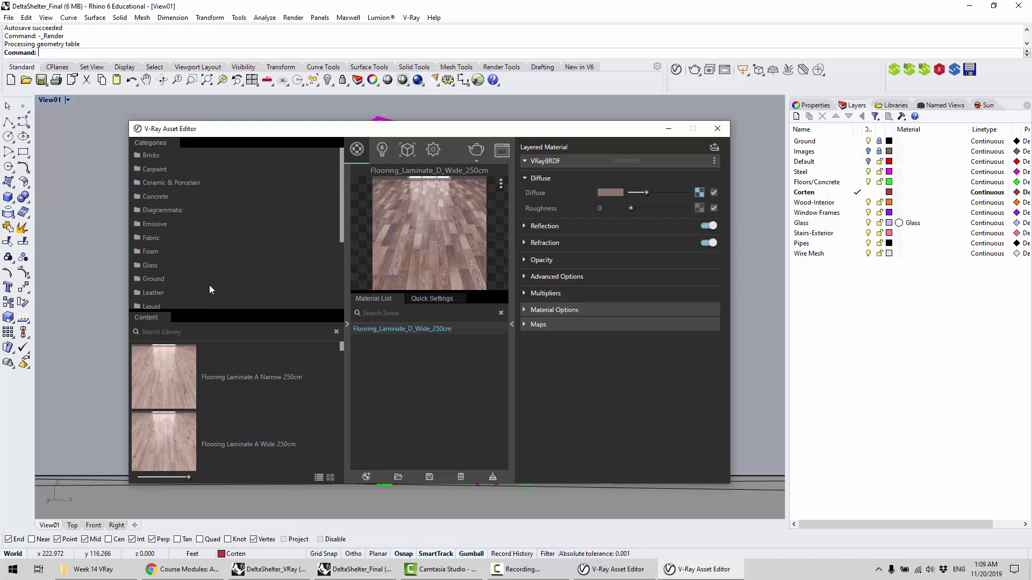
{"action": "left_click", "coordinate": [173, 266]}
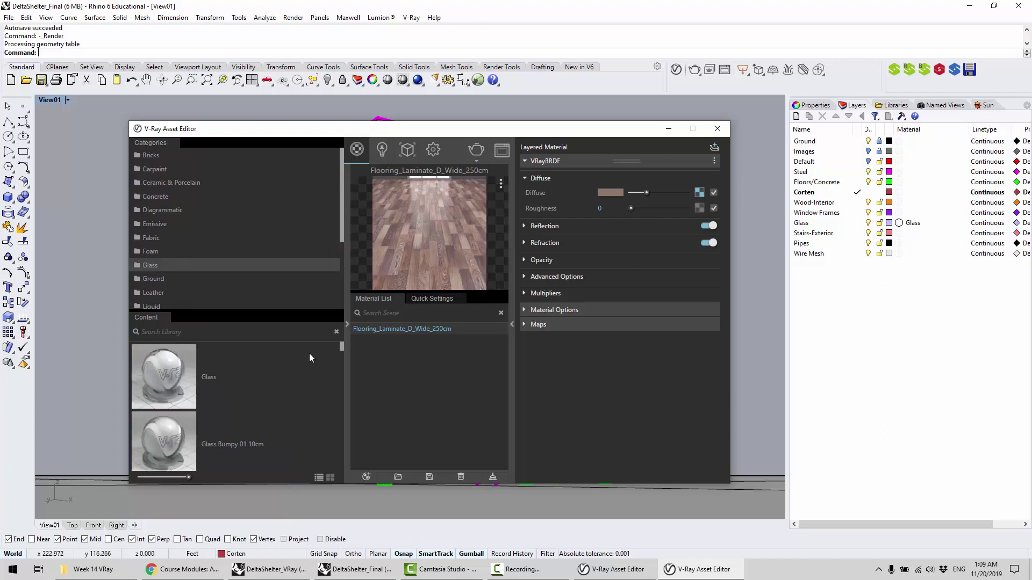
{"action": "left_click_drag", "start_coordinate": [343, 347], "coordinate": [352, 448]}
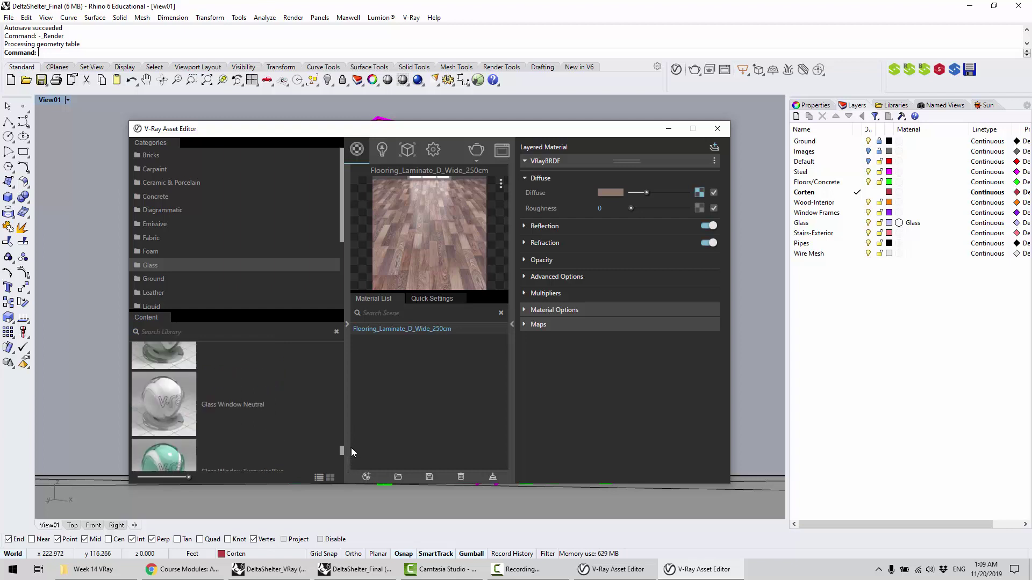
{"action": "left_click", "coordinate": [169, 413]}
{"action": "left_click_drag", "start_coordinate": [167, 413], "coordinate": [424, 388]}
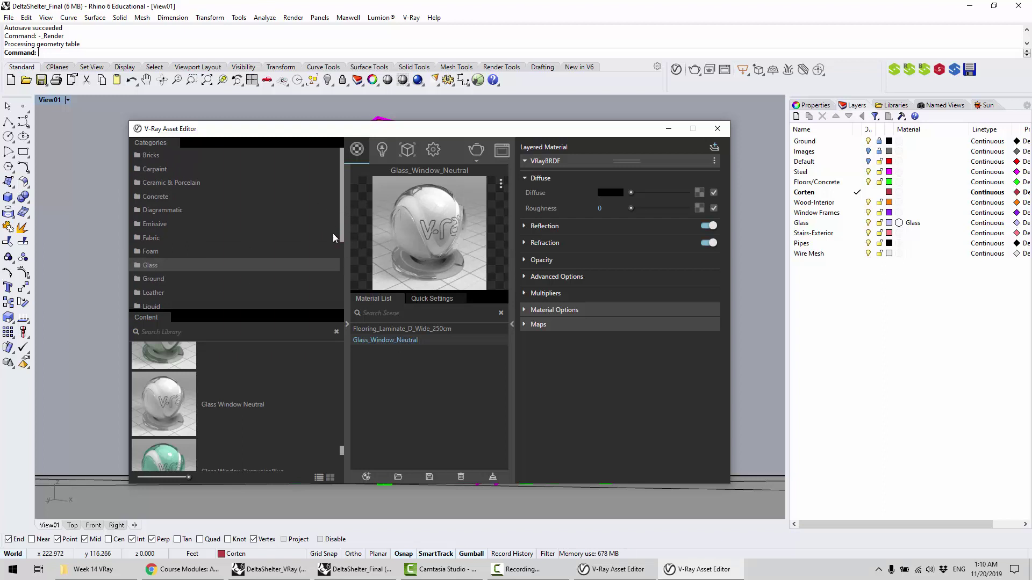
Create a Generic material and give it a near-white grey diffuse colour, with the colour range set to 0 to 255
{"action": "left_click", "coordinate": [370, 477]}
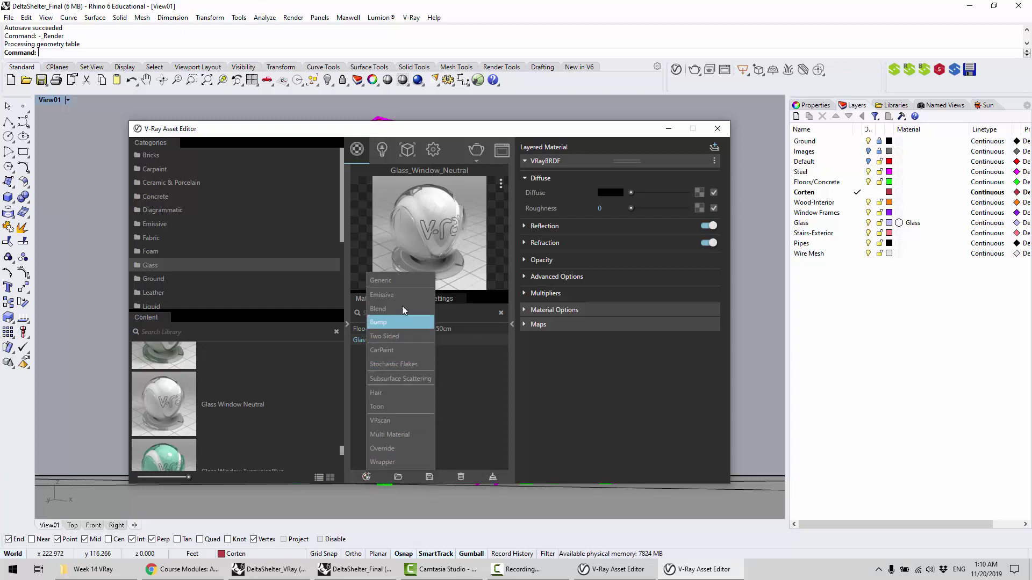
{"action": "left_click", "coordinate": [402, 280]}
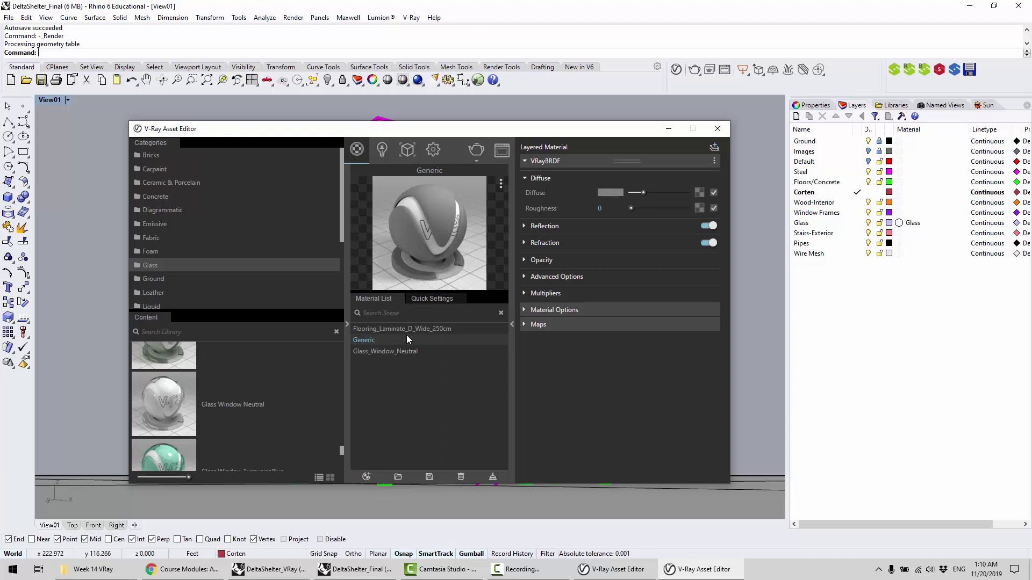
{"action": "left_click", "coordinate": [608, 193]}
{"action": "left_click_drag", "start_coordinate": [351, 247], "coordinate": [346, 228]}
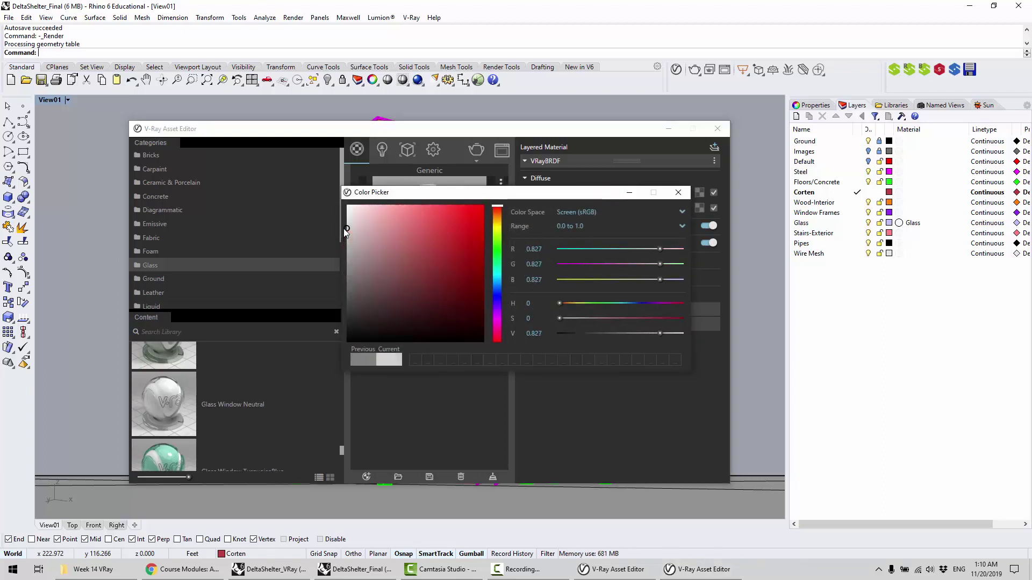
{"action": "left_click", "coordinate": [618, 227]}
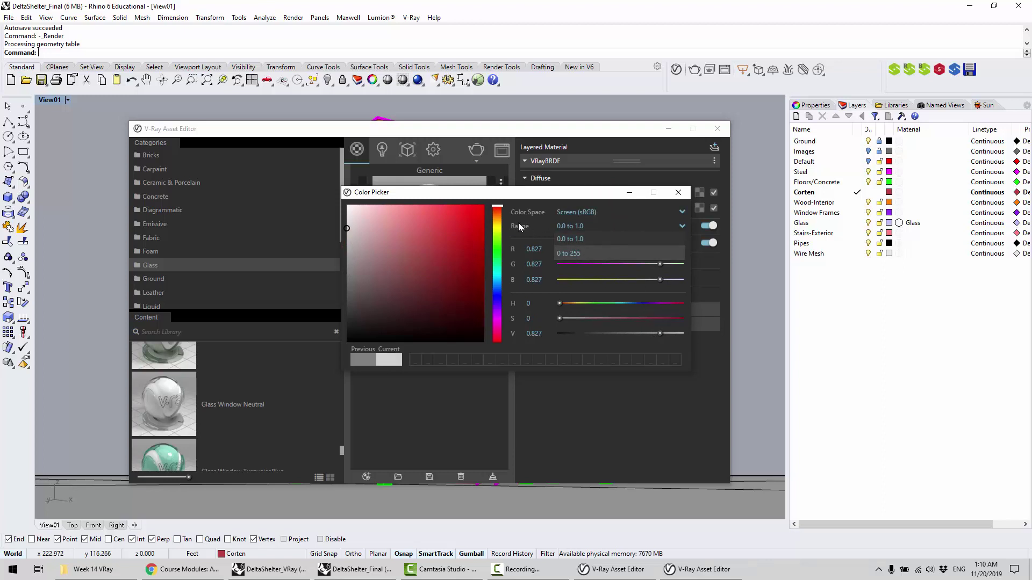
{"action": "left_click", "coordinate": [579, 254]}
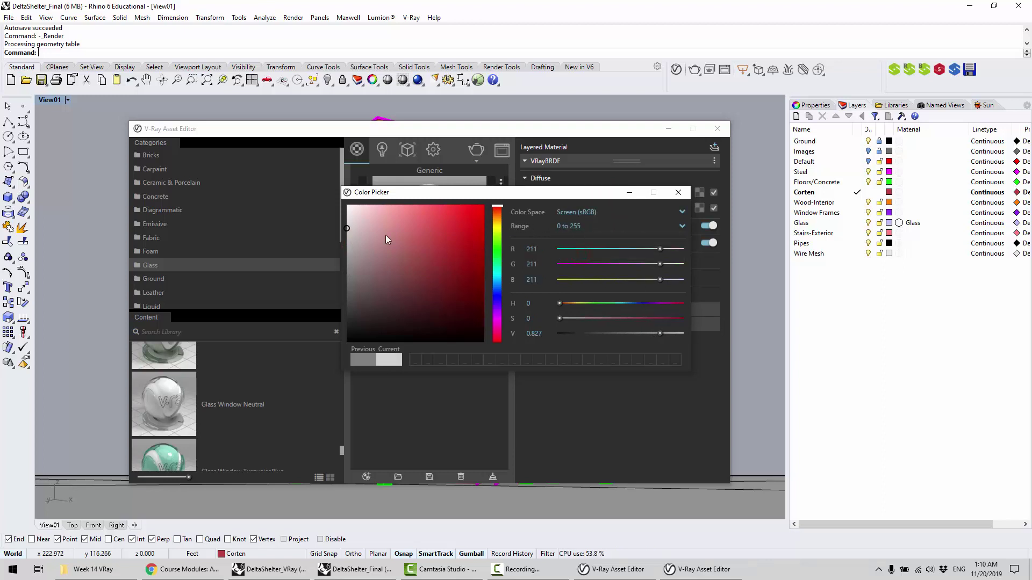
{"action": "left_click_drag", "start_coordinate": [350, 231], "coordinate": [346, 224]}
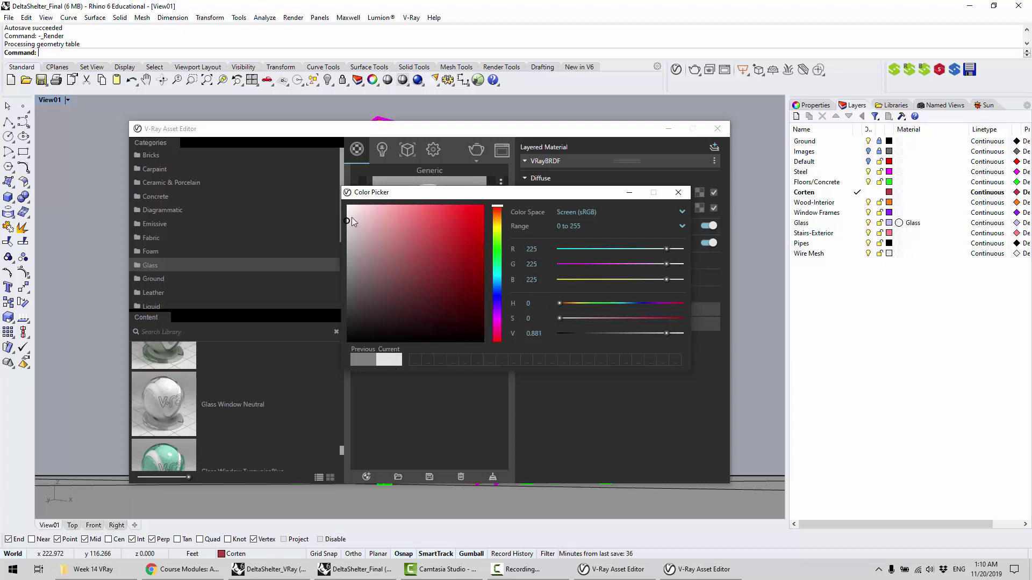
{"action": "left_click_drag", "start_coordinate": [347, 228], "coordinate": [348, 222]}
{"action": "left_click", "coordinate": [675, 193]}
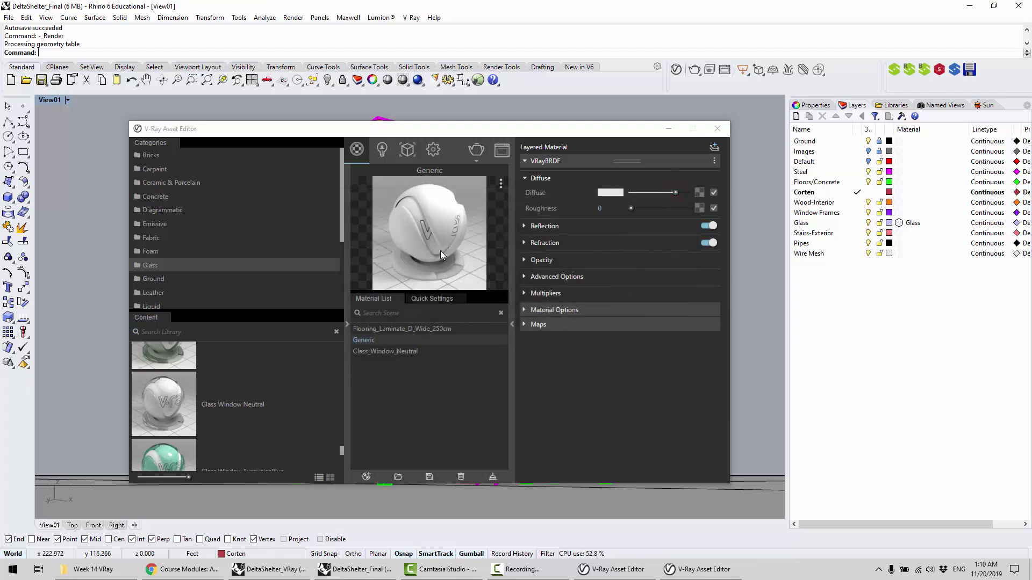
{"action": "left_click", "coordinate": [459, 380]}
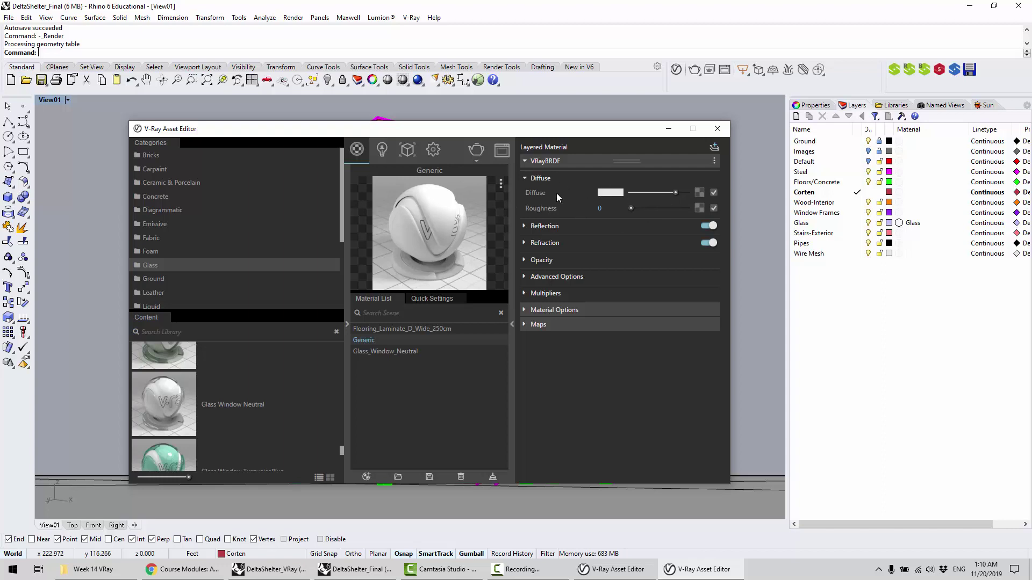
Examine the building's exterior from several angles, keeping the V-Ray Asset Editor clear of the model
{"action": "left_click_drag", "start_coordinate": [486, 133], "coordinate": [685, 424]}
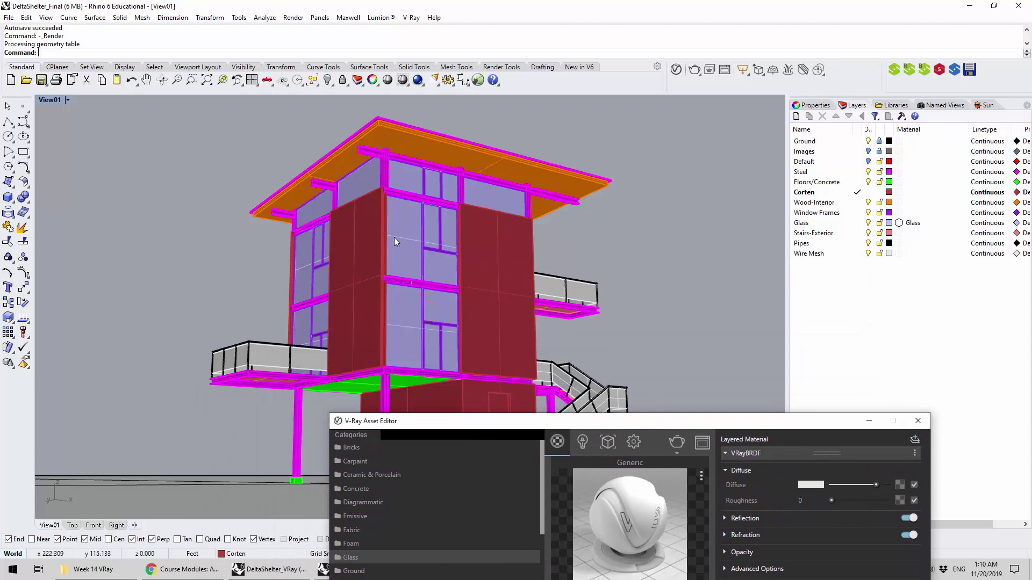
{"action": "right_click_drag", "start_coordinate": [395, 237], "coordinate": [329, 288]}
{"action": "scroll", "coordinate": [329, 288], "scroll_direction": "down", "scroll_amount": 5}
{"action": "scroll", "coordinate": [363, 253], "scroll_direction": "up", "scroll_amount": 4}
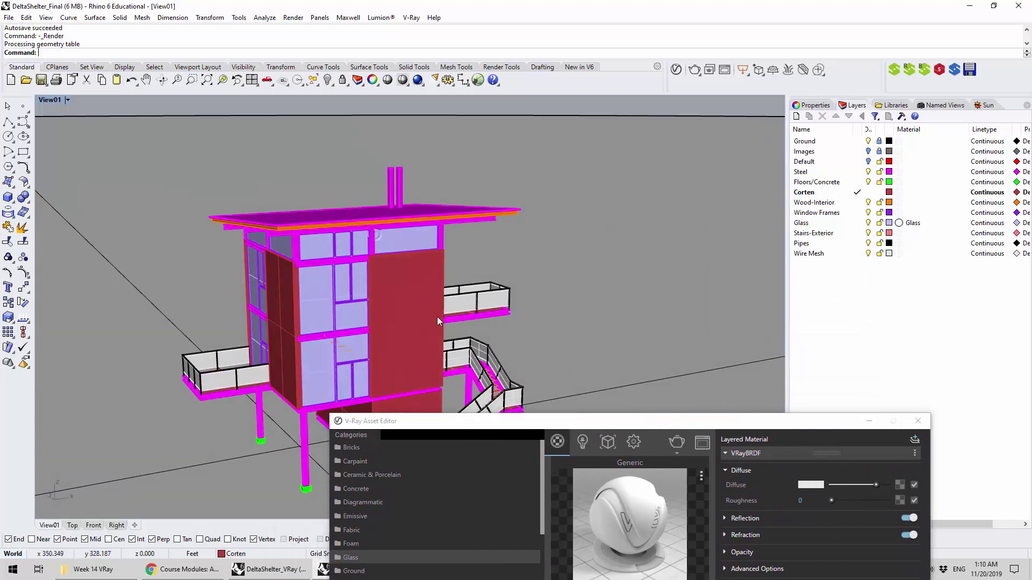
{"action": "left_click_drag", "start_coordinate": [496, 430], "coordinate": [326, 461]}
{"action": "scroll", "coordinate": [356, 273], "scroll_direction": "down", "scroll_amount": 3}
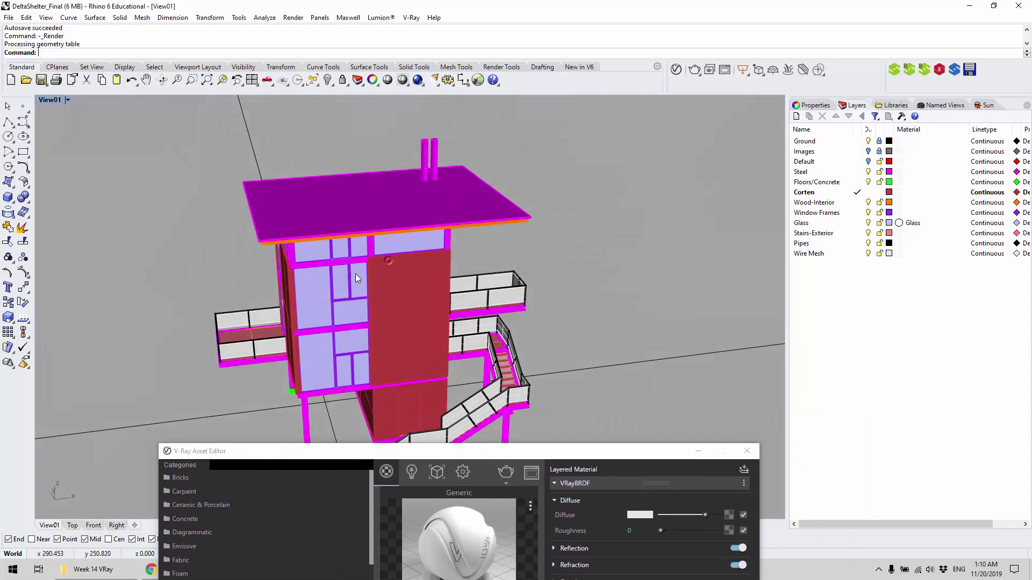
{"action": "left_click_drag", "start_coordinate": [399, 452], "coordinate": [460, 415]}
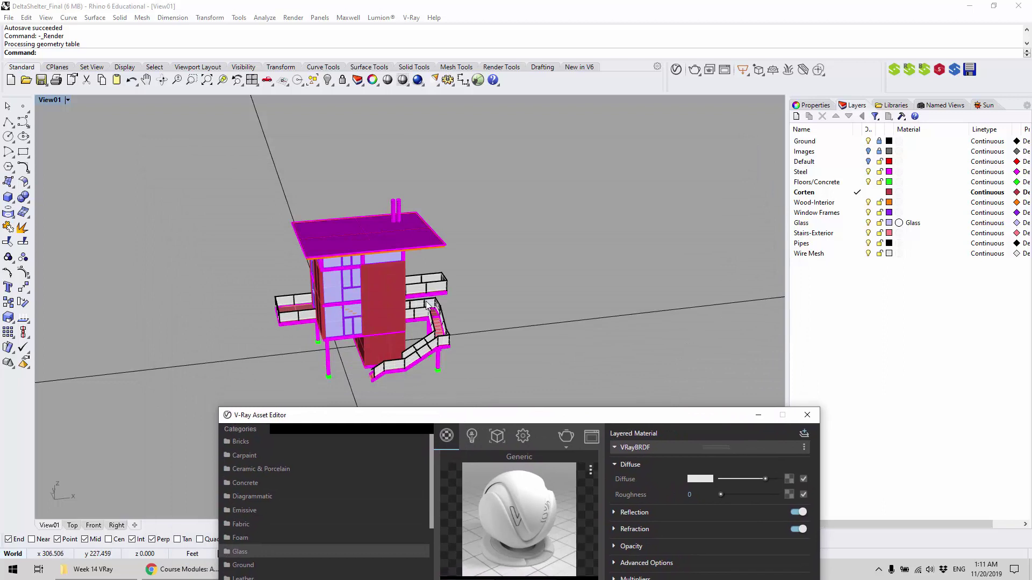
{"action": "scroll", "coordinate": [374, 315], "scroll_direction": "up", "scroll_amount": 2}
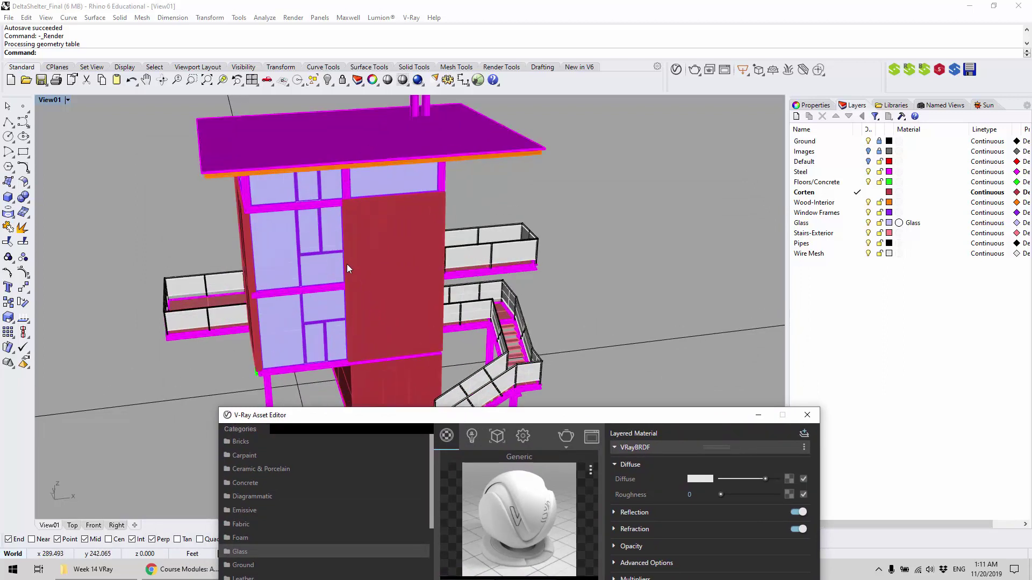
{"action": "scroll", "coordinate": [347, 263], "scroll_direction": "down", "scroll_amount": 1}
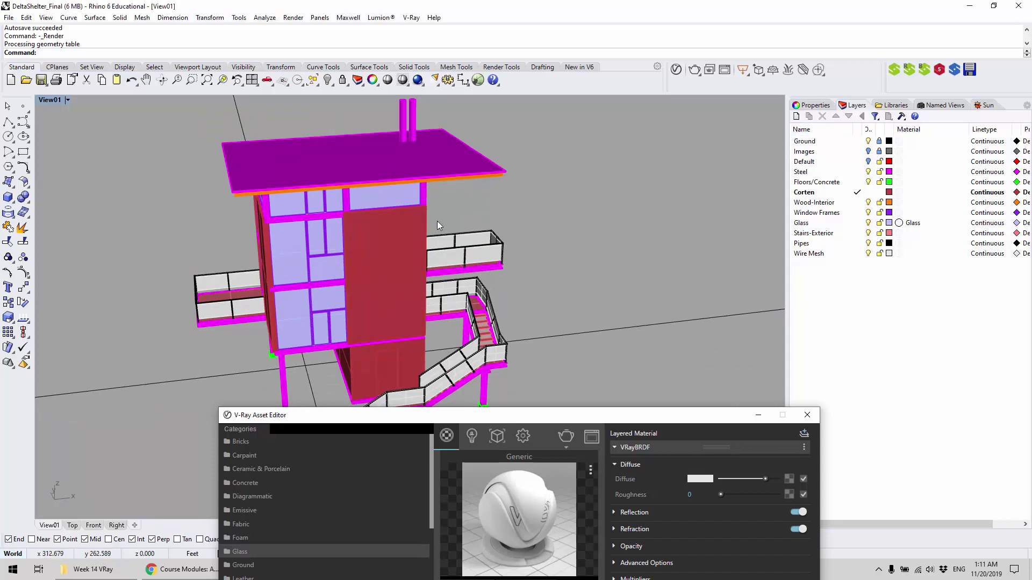
Isolate all objects on the Wood-Interior layer and inspect the interior stairs and walls up close
{"action": "left_click", "coordinate": [822, 203]}
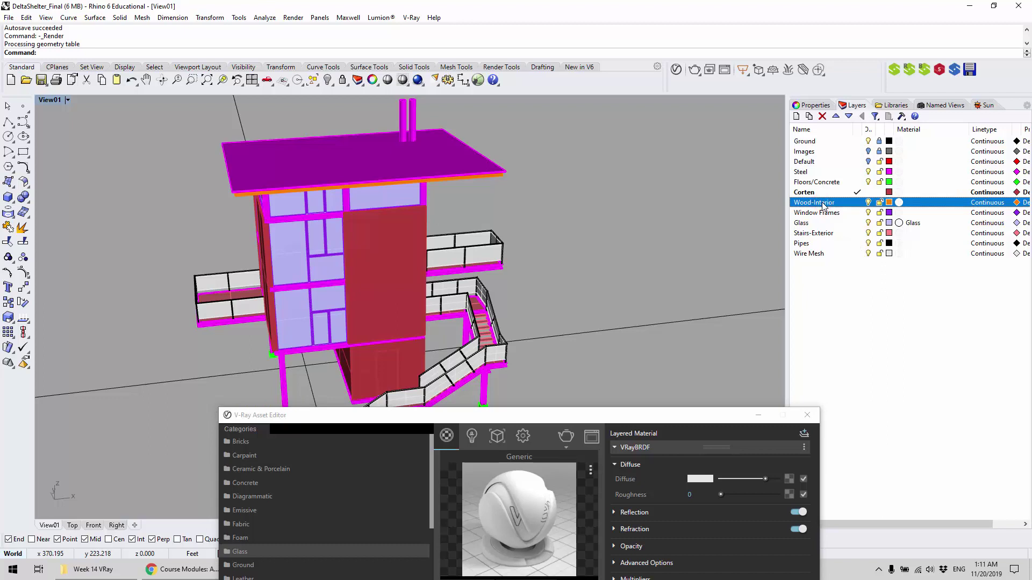
{"action": "right_click", "coordinate": [816, 205]}
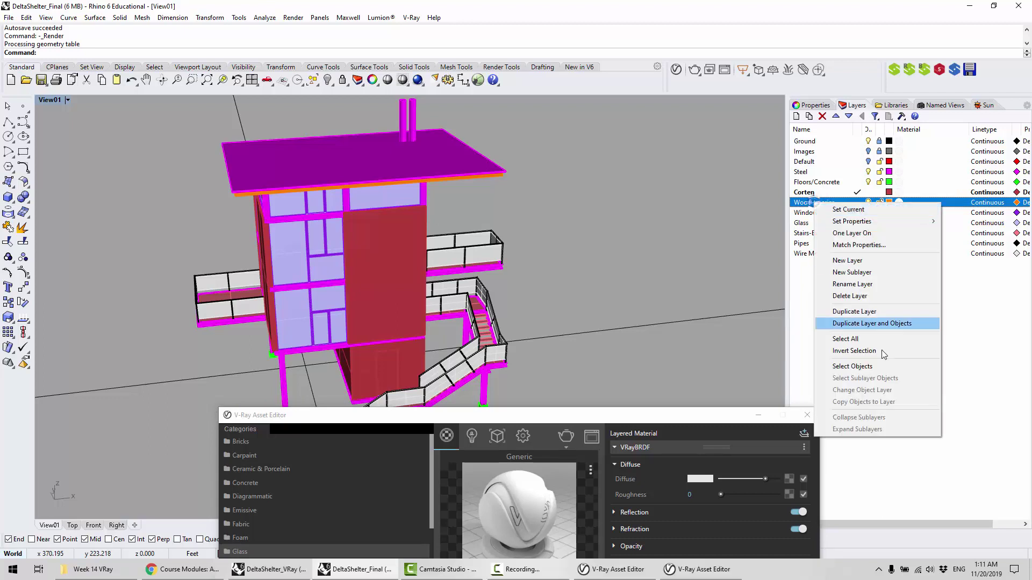
{"action": "left_click", "coordinate": [818, 363]}
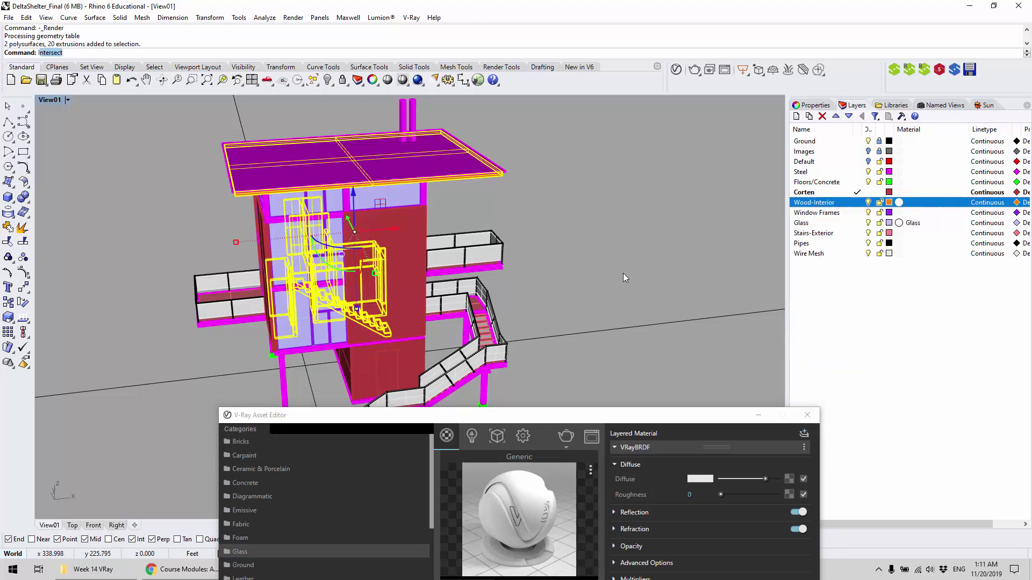
{"action": "type", "text": "iso"}
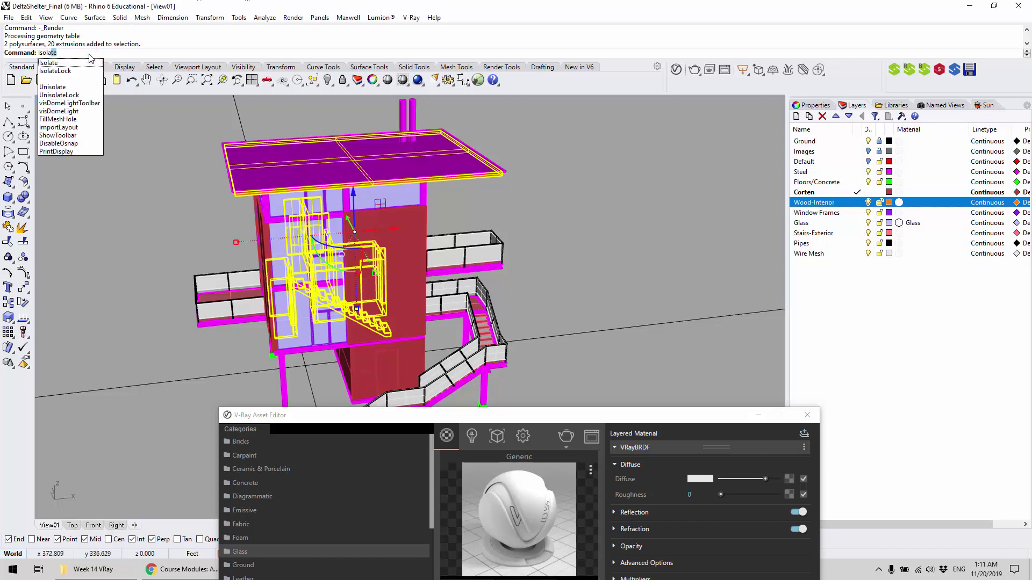
{"action": "key", "text": "Return"}
{"action": "left_click", "coordinate": [473, 222]}
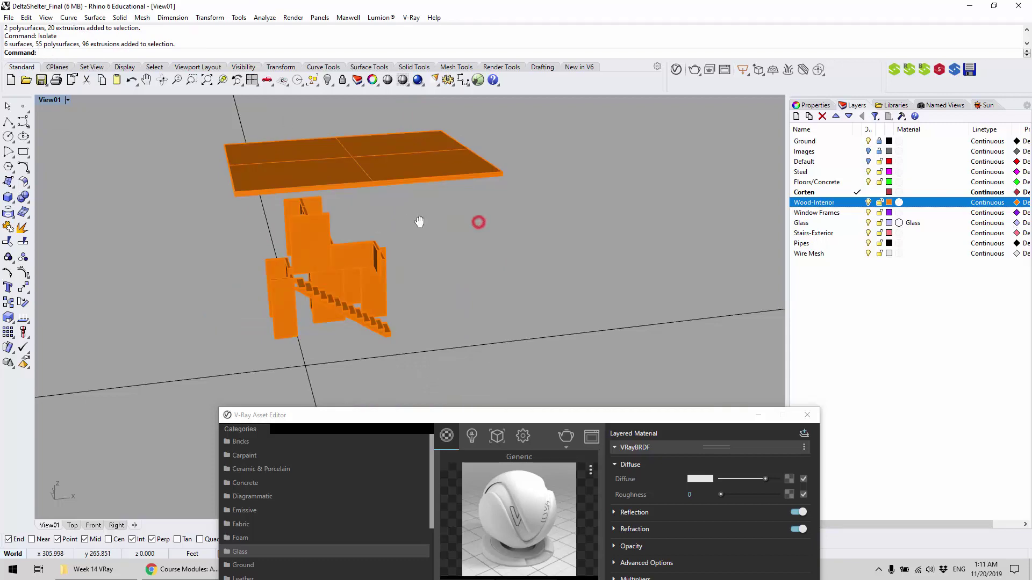
{"action": "right_click_drag", "start_coordinate": [420, 222], "coordinate": [454, 191]}
{"action": "right_click_drag", "start_coordinate": [526, 244], "coordinate": [339, 208], "text": "shift"}
{"action": "left_click_drag", "start_coordinate": [420, 415], "coordinate": [274, 307]}
{"action": "scroll", "coordinate": [469, 240], "scroll_direction": "up", "scroll_amount": 6}
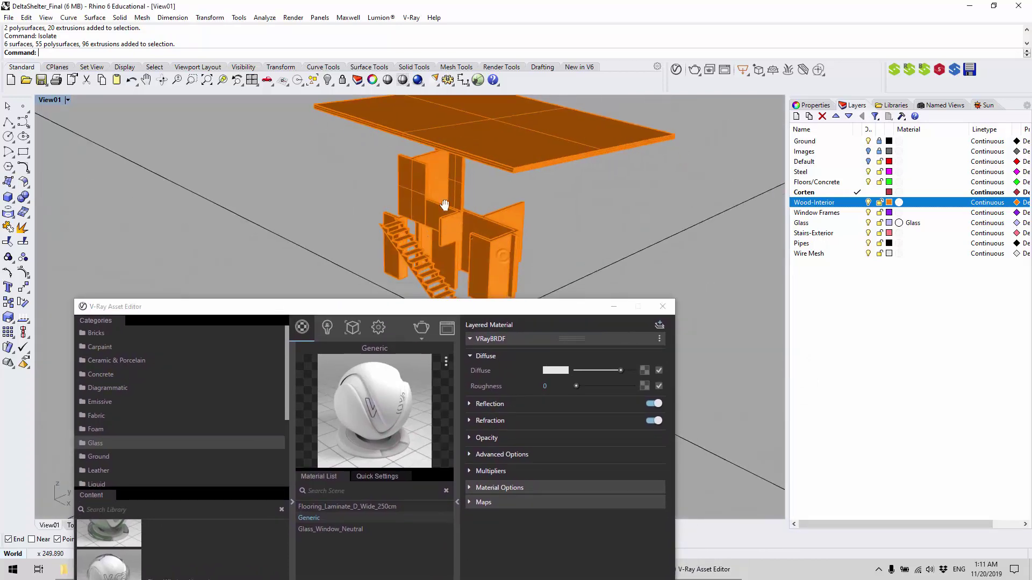
{"action": "right_click_drag", "start_coordinate": [444, 205], "coordinate": [473, 247]}
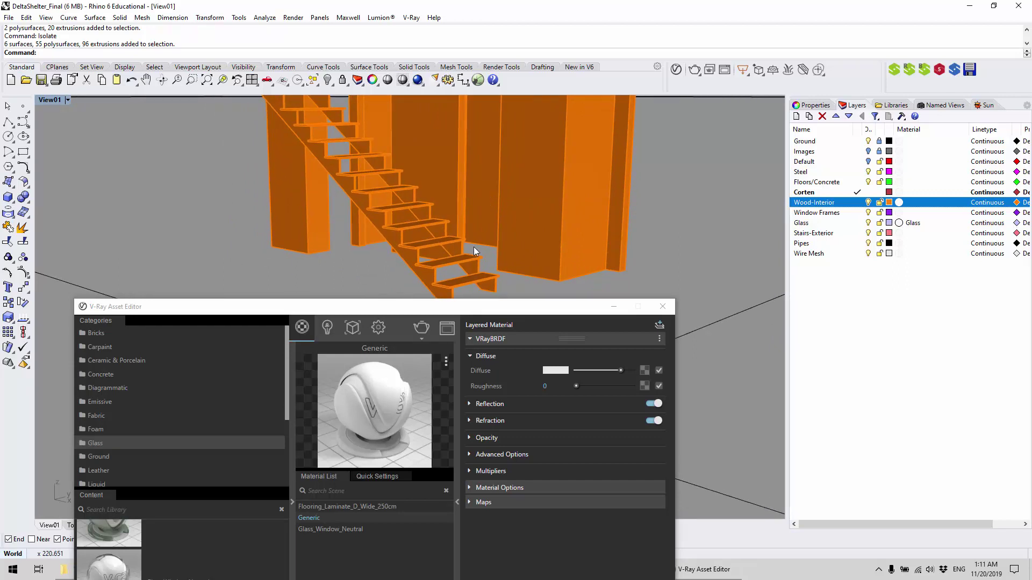
{"action": "left_click_drag", "start_coordinate": [465, 313], "coordinate": [535, 235]}
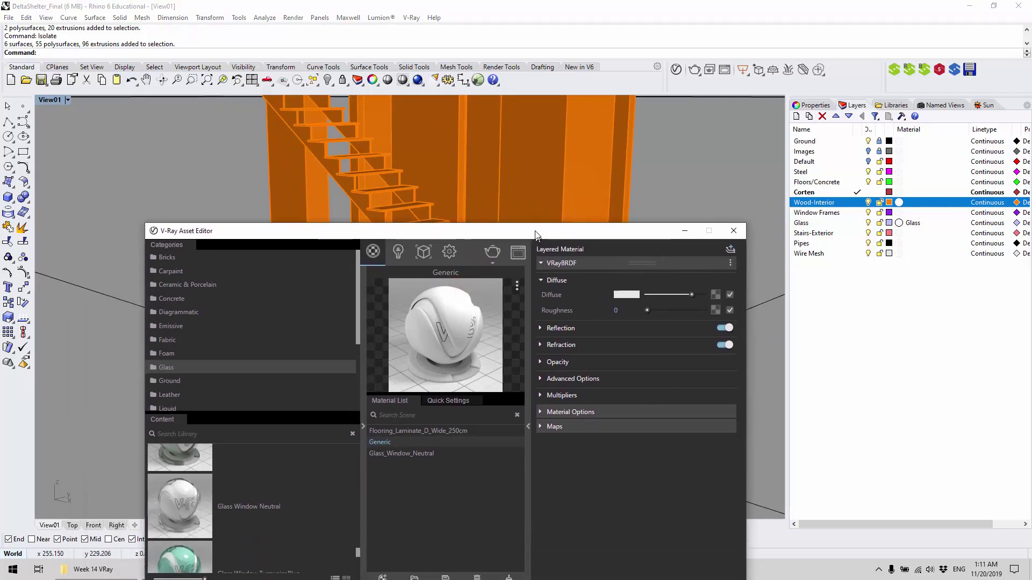
Review the options for applying the Flooring_Laminate_D_Wide_250cm material to a layer or to a selected wall panel
{"action": "left_click", "coordinate": [418, 428]}
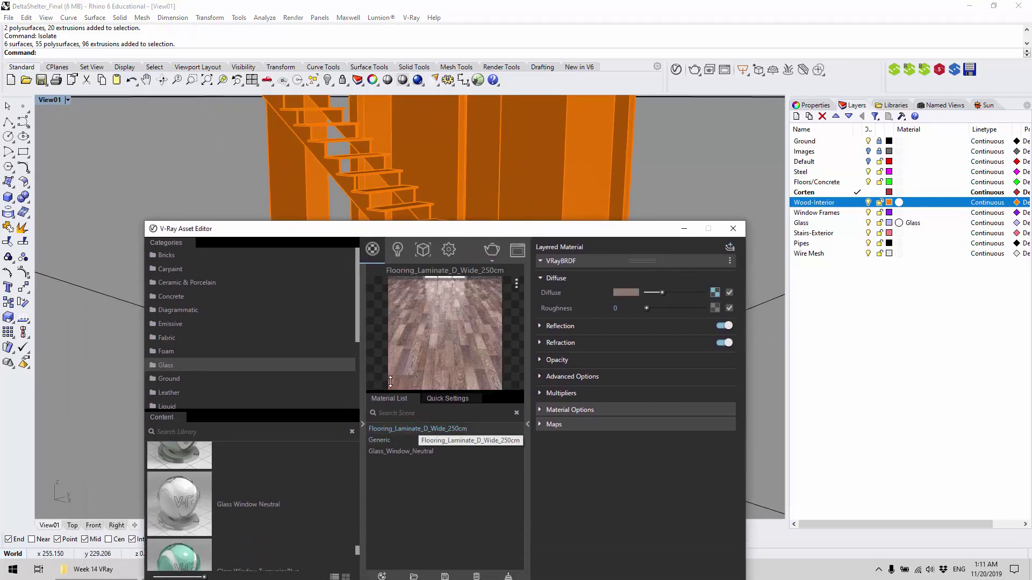
{"action": "right_click", "coordinate": [433, 430]}
{"action": "mouse_move", "coordinate": [484, 470]}
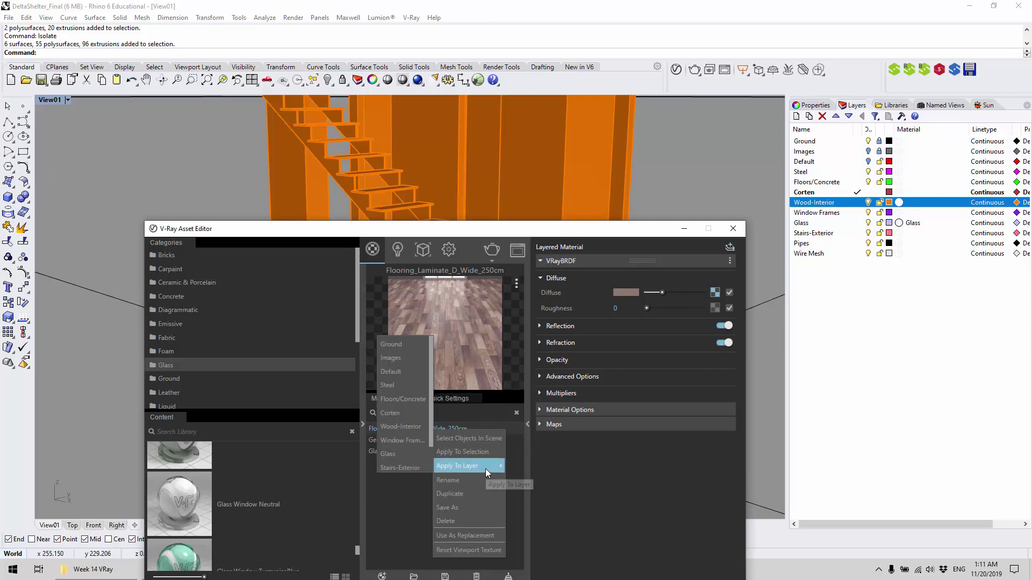
{"action": "left_click", "coordinate": [575, 465]}
{"action": "right_click", "coordinate": [444, 428]}
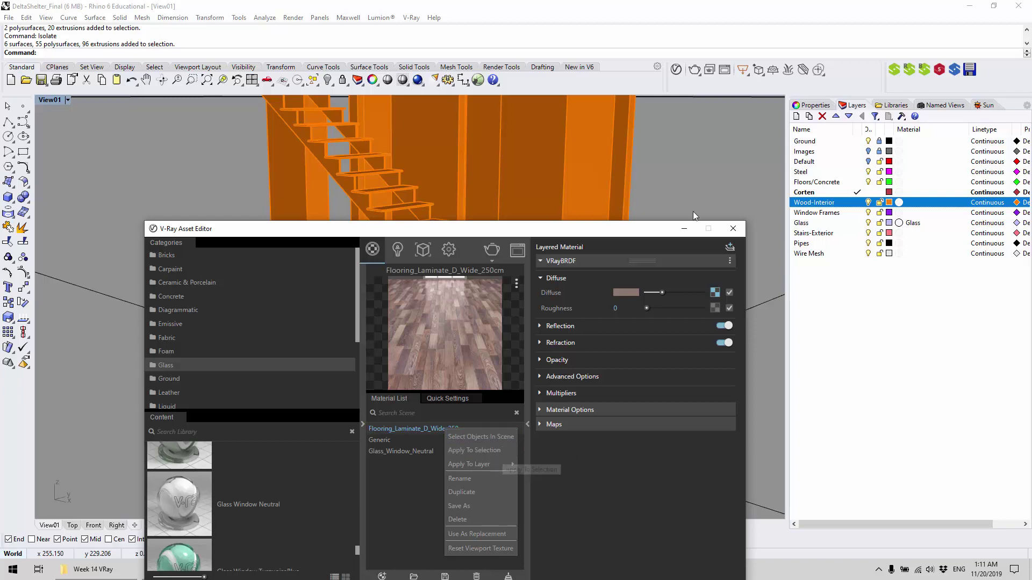
{"action": "left_click", "coordinate": [697, 182]}
{"action": "left_click", "coordinate": [552, 162]}
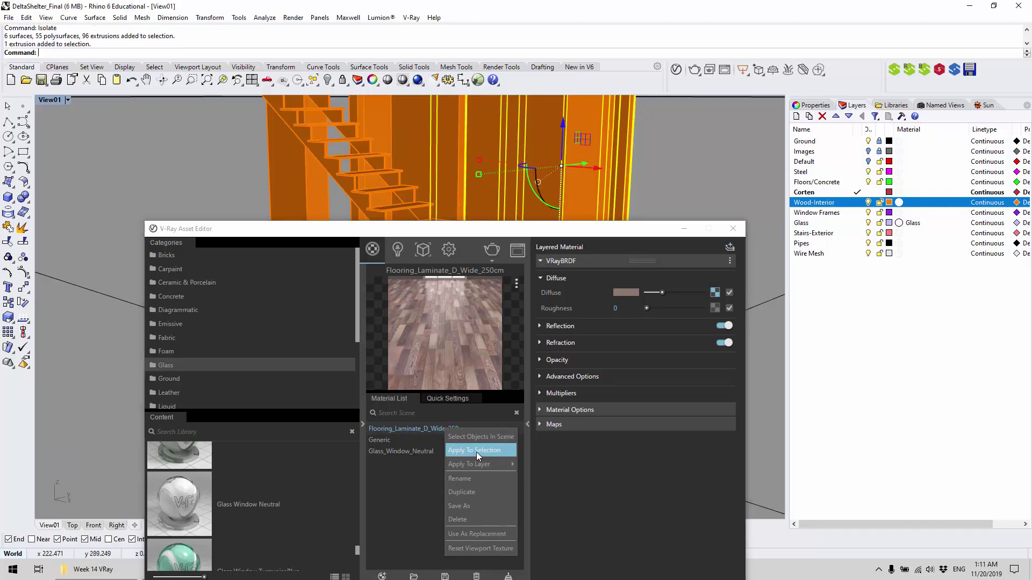
{"action": "left_click", "coordinate": [662, 184]}
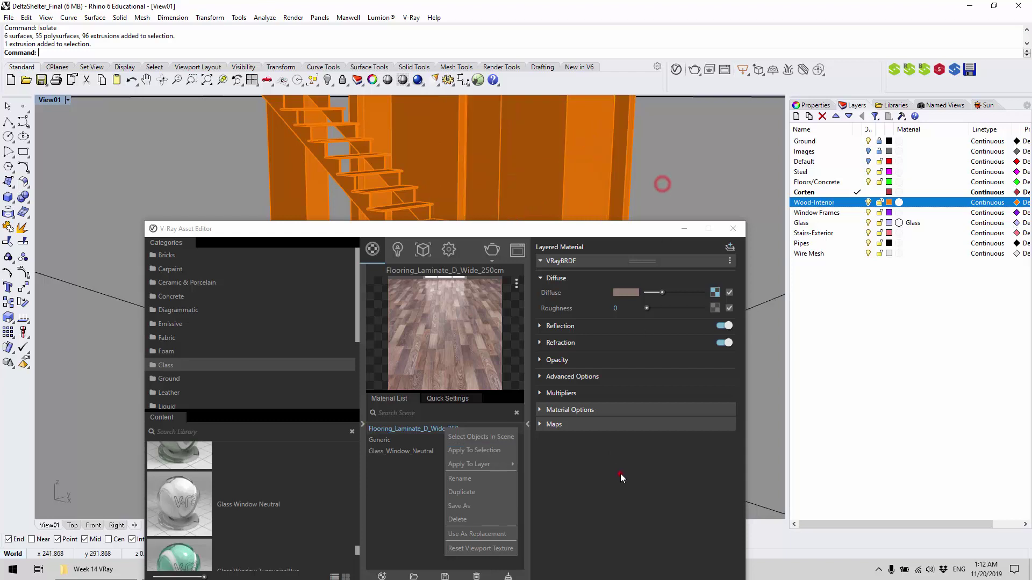
Apply the Flooring_Laminate_D_Wide_250cm material to the Wood-Interior layer
{"action": "right_click", "coordinate": [437, 431]}
{"action": "mouse_move", "coordinate": [473, 469]}
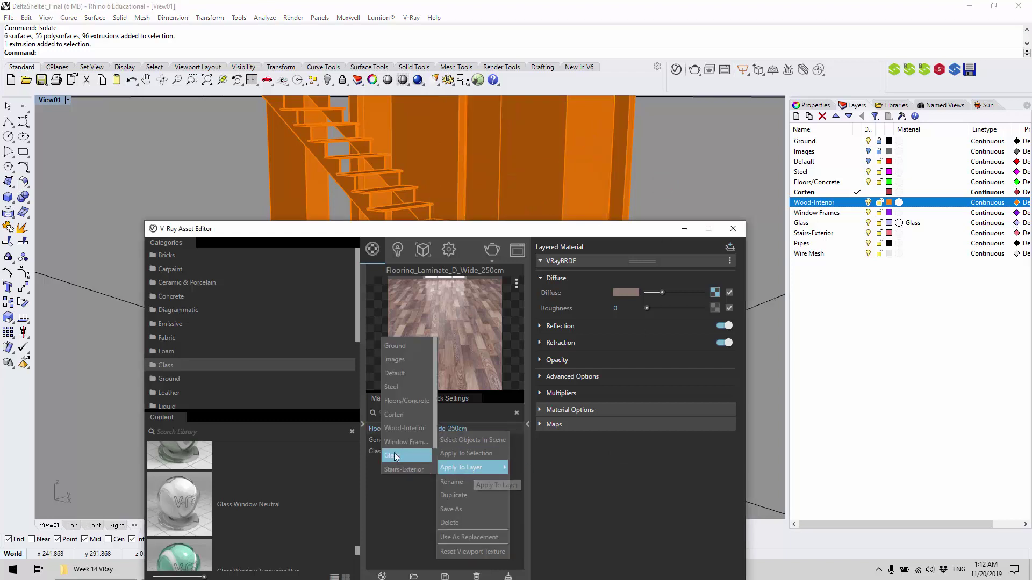
{"action": "left_click", "coordinate": [424, 428]}
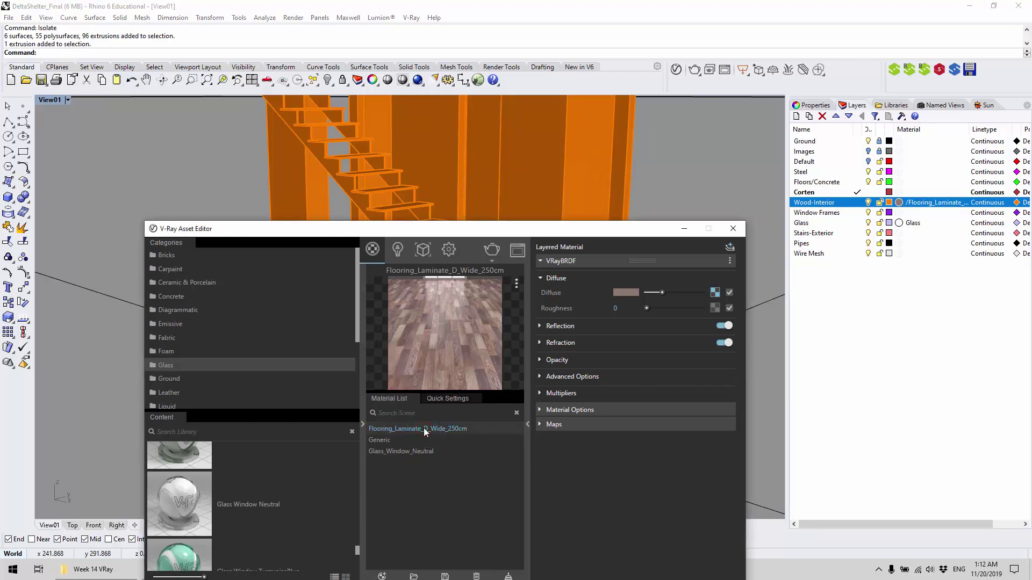
Run an interactive V-Ray render of the isolated wood interior, inspect the laminate texture up close, and close the frame buffer
{"action": "left_click_drag", "start_coordinate": [389, 235], "coordinate": [472, 198]}
{"action": "left_click", "coordinate": [575, 224]}
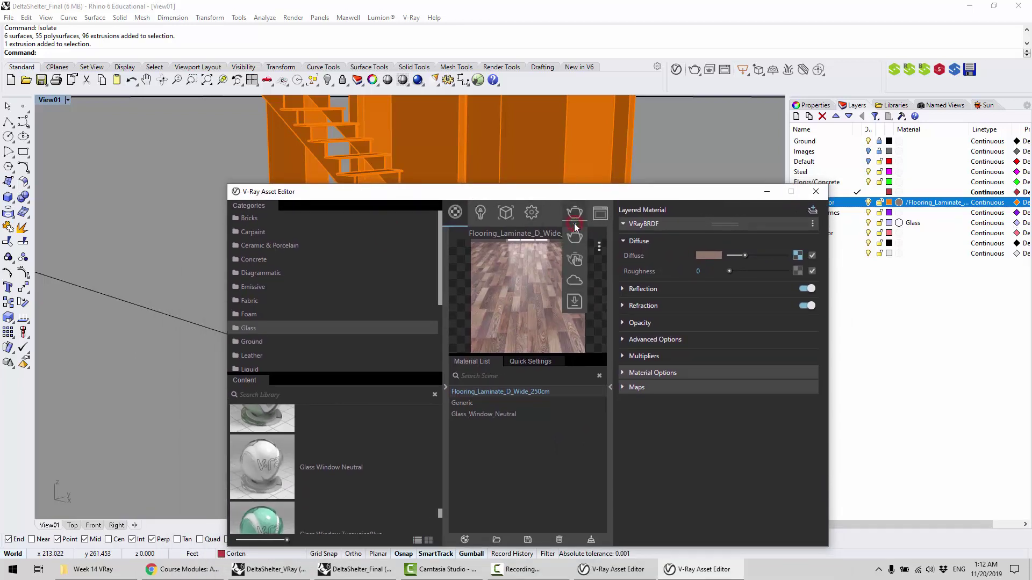
{"action": "left_click", "coordinate": [566, 242]}
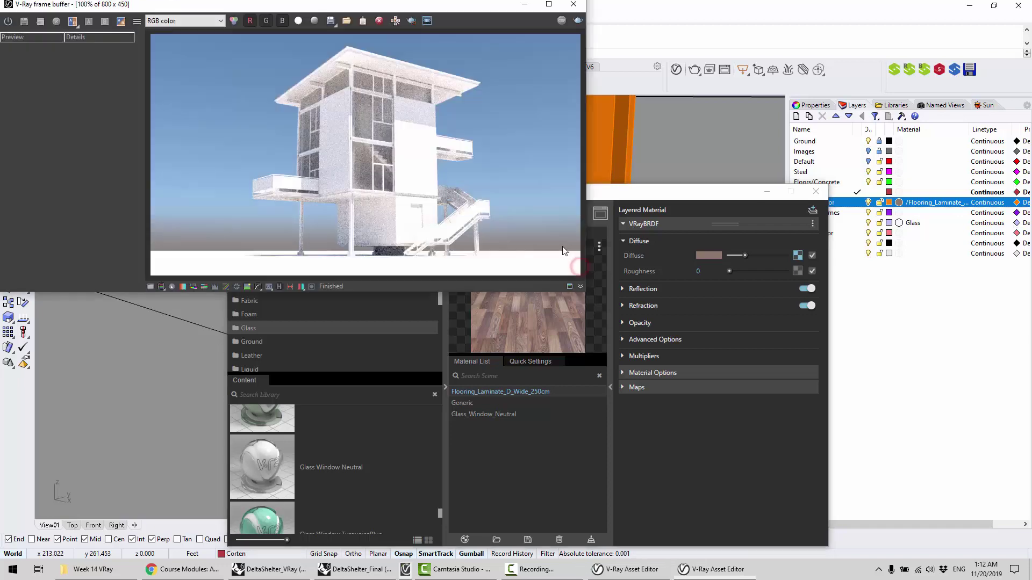
{"action": "left_click_drag", "start_coordinate": [618, 197], "coordinate": [701, 242]}
{"action": "right_click_drag", "start_coordinate": [701, 241], "coordinate": [693, 326], "text": "shift"}
{"action": "right_click_drag", "start_coordinate": [658, 195], "coordinate": [636, 247], "text": "shift"}
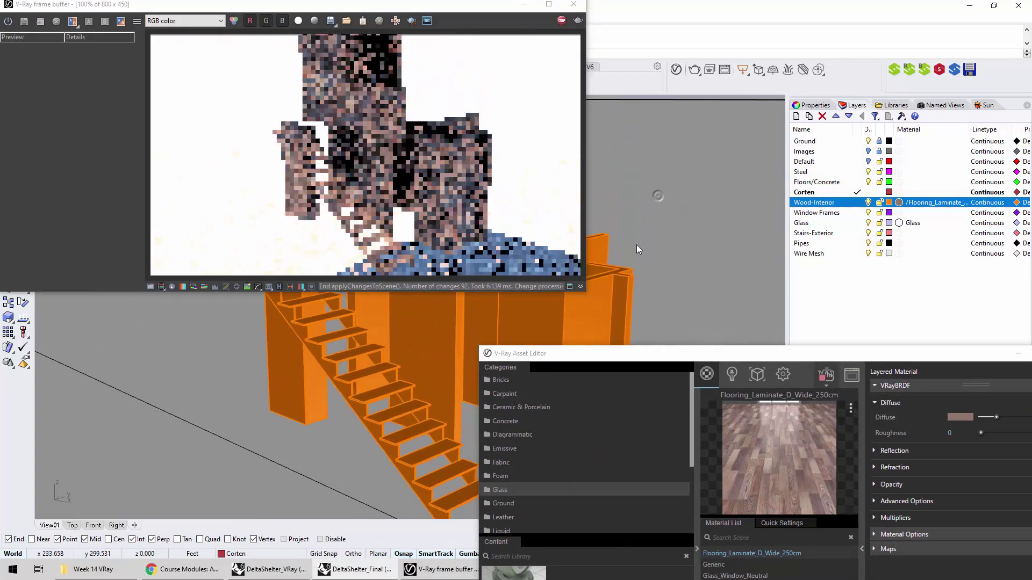
{"action": "scroll", "coordinate": [443, 172], "scroll_direction": "up", "scroll_amount": 2}
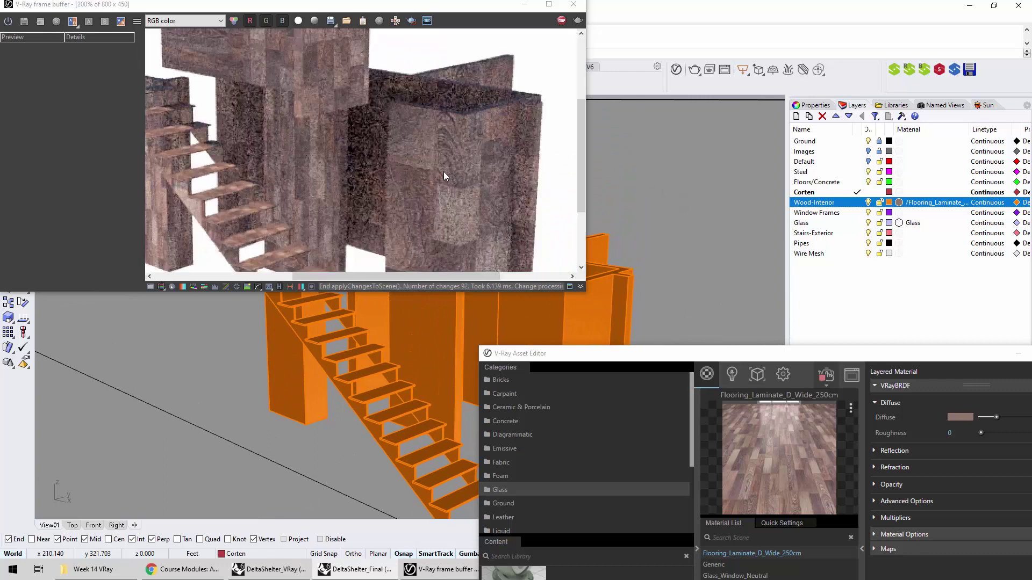
{"action": "scroll", "coordinate": [443, 173], "scroll_direction": "down", "scroll_amount": 2}
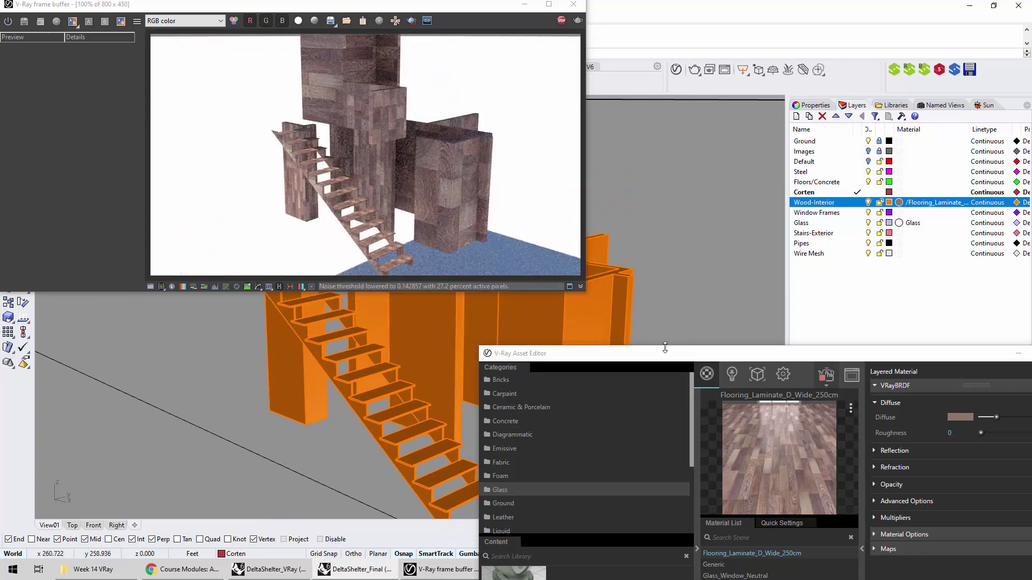
{"action": "left_click_drag", "start_coordinate": [653, 357], "coordinate": [495, 187]}
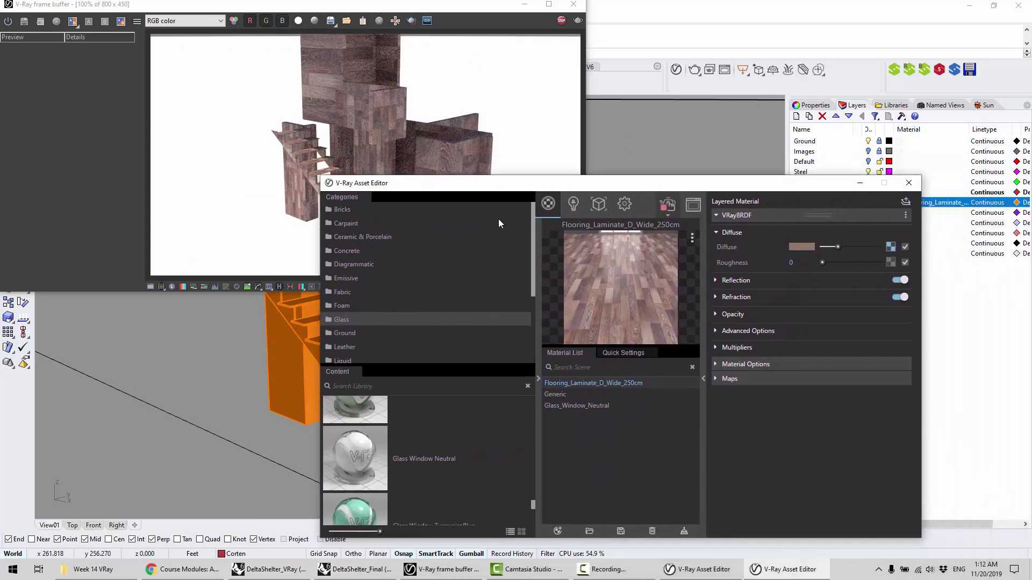
{"action": "left_click", "coordinate": [574, 5]}
Set the View01 viewport to the Rendered display mode and keep the V-Ray Asset Editor clear of the model
{"action": "left_click", "coordinate": [50, 100]}
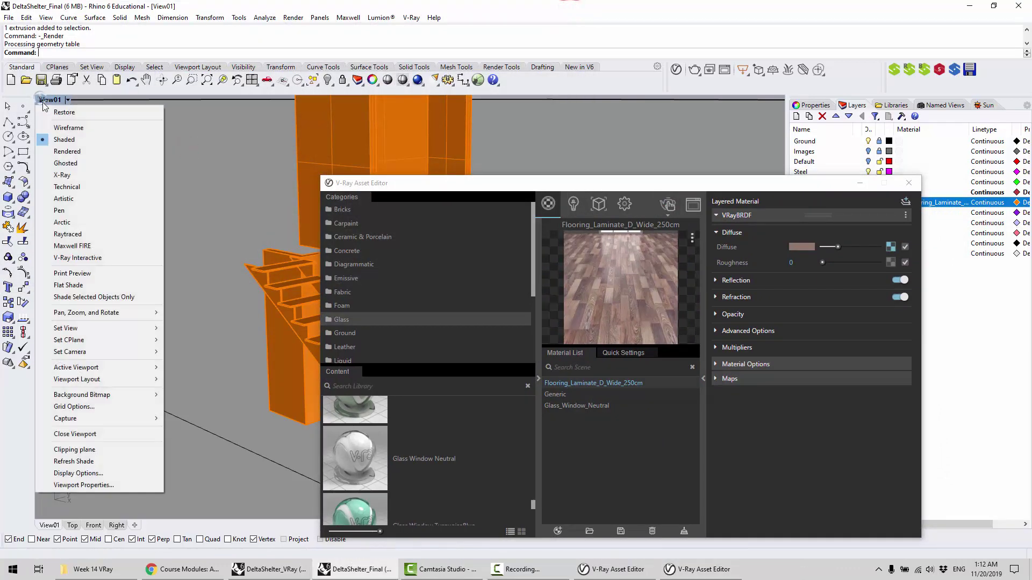
{"action": "left_click", "coordinate": [69, 153]}
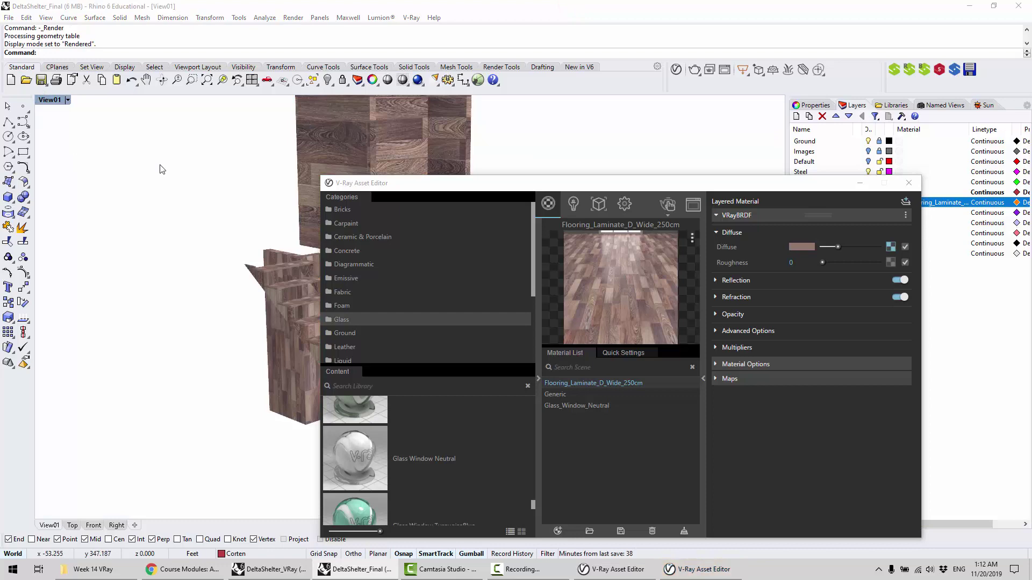
{"action": "left_click_drag", "start_coordinate": [441, 192], "coordinate": [595, 229]}
Examine the scale and direction of the laminate texture on the roof slab, walls and stairs from several angles
{"action": "scroll", "coordinate": [268, 213], "scroll_direction": "up", "scroll_amount": 5}
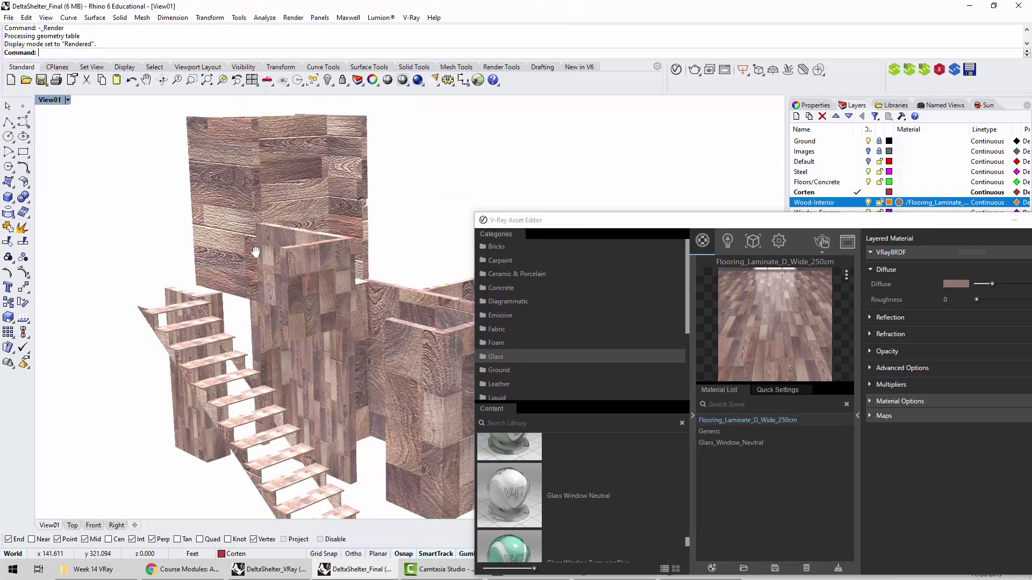
{"action": "scroll", "coordinate": [267, 212], "scroll_direction": "down", "scroll_amount": 5}
{"action": "right_click_drag", "start_coordinate": [348, 228], "coordinate": [342, 201]}
{"action": "scroll", "coordinate": [298, 304], "scroll_direction": "up", "scroll_amount": 4}
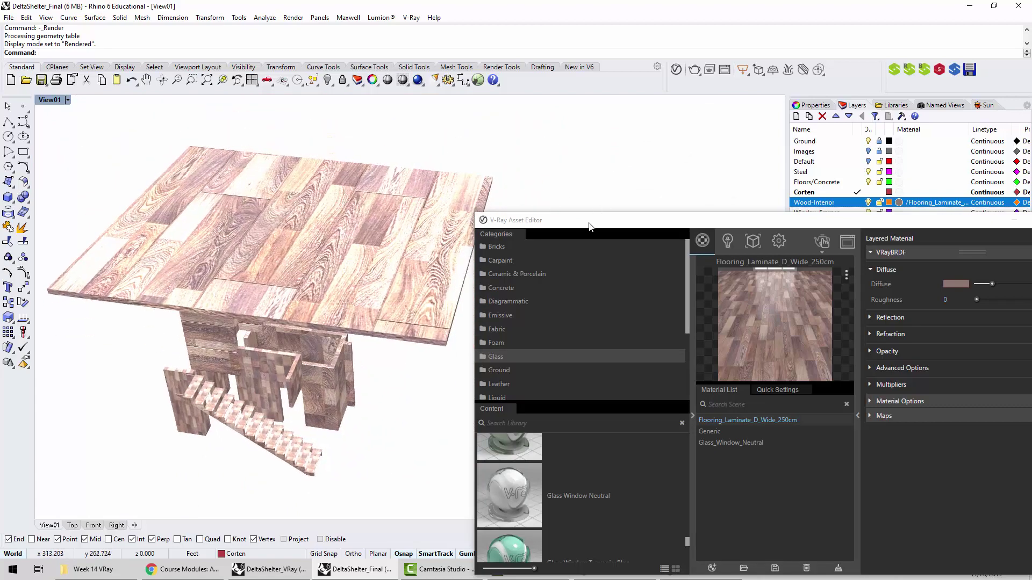
{"action": "left_click_drag", "start_coordinate": [587, 222], "coordinate": [250, 519]}
{"action": "right_click_drag", "start_coordinate": [279, 243], "coordinate": [377, 230], "text": "shift"}
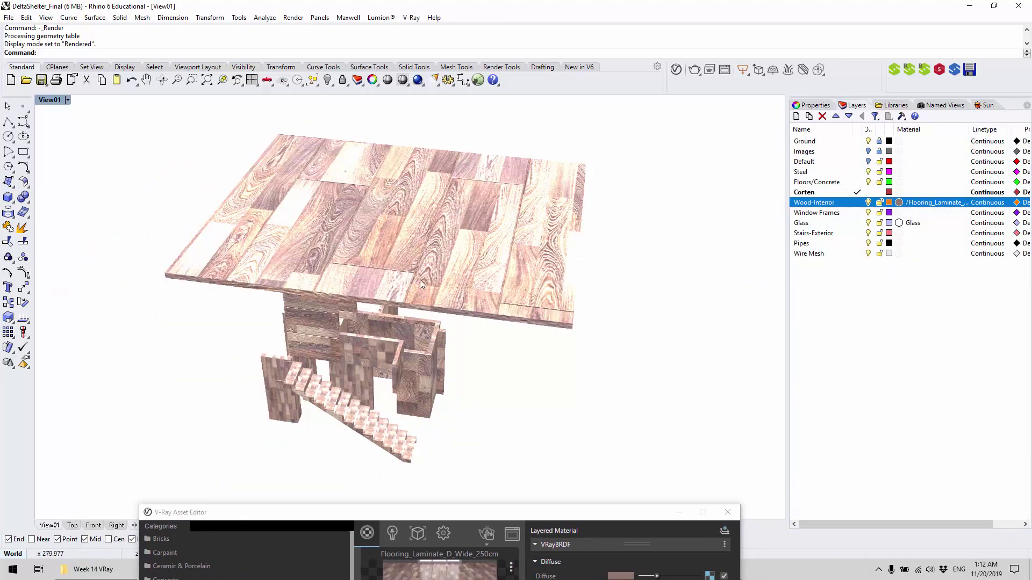
{"action": "right_click_drag", "start_coordinate": [420, 279], "coordinate": [396, 232]}
{"action": "scroll", "coordinate": [258, 349], "scroll_direction": "up", "scroll_amount": 5}
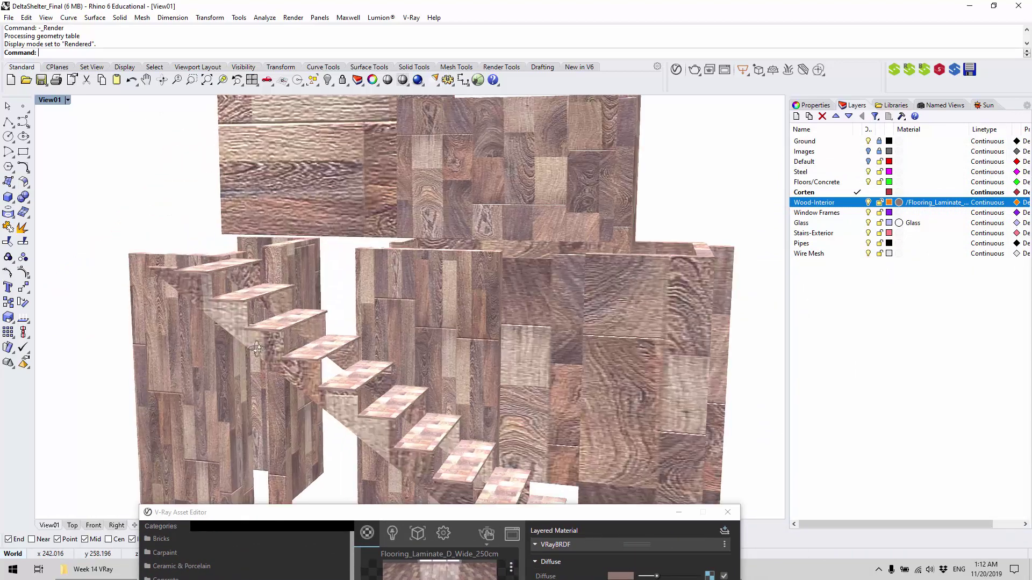
{"action": "mouse_move", "coordinate": [257, 350]}
{"action": "right_mouse_down"}
{"action": "mouse_move", "coordinate": [259, 323]}
{"action": "mouse_move", "coordinate": [264, 350]}
{"action": "right_mouse_up"}
{"action": "scroll", "coordinate": [328, 335], "scroll_direction": "down", "scroll_amount": 3}
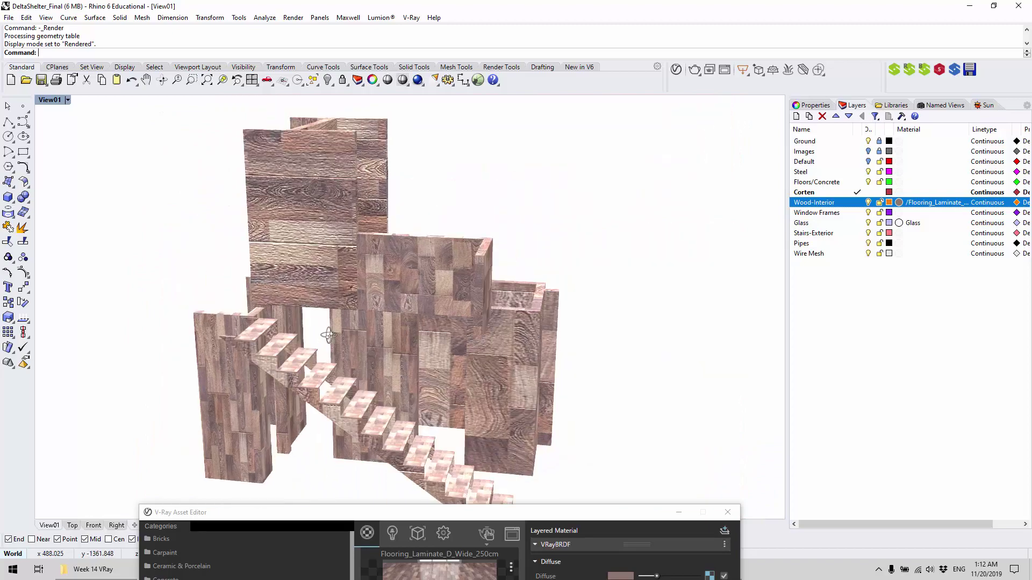
{"action": "right_click_drag", "start_coordinate": [328, 335], "coordinate": [411, 171]}
{"action": "right_click_drag", "start_coordinate": [303, 318], "coordinate": [326, 229]}
{"action": "scroll", "coordinate": [308, 253], "scroll_direction": "up", "scroll_amount": 3}
{"action": "right_click_drag", "start_coordinate": [441, 209], "coordinate": [458, 275]}
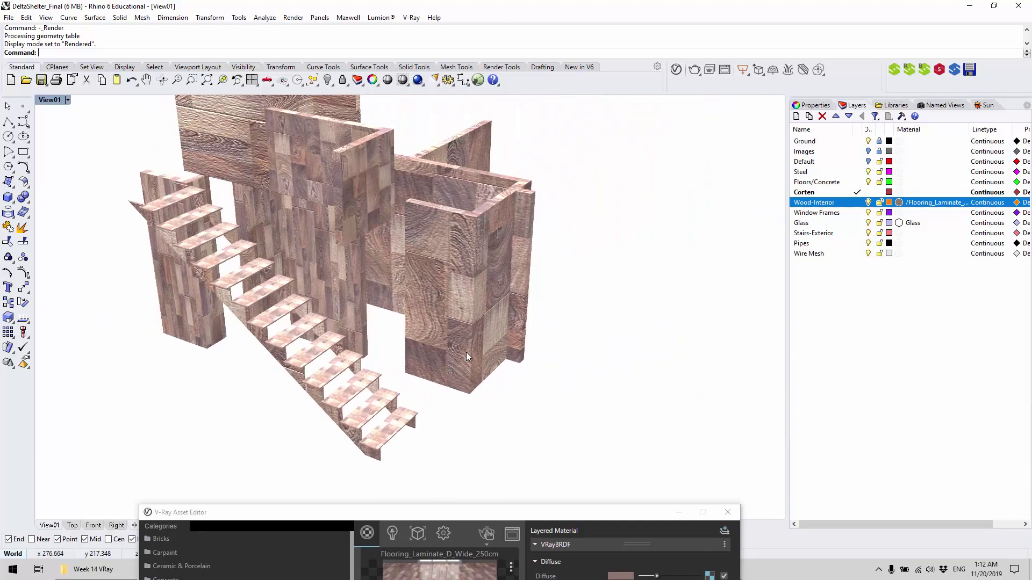
{"action": "scroll", "coordinate": [466, 353], "scroll_direction": "down", "scroll_amount": 5}
{"action": "scroll", "coordinate": [434, 314], "scroll_direction": "up", "scroll_amount": 5}
Select the wall volume beside the stairs and open the laminate material's diffuse bitmap to compare the texture with the wall panels
{"action": "left_click", "coordinate": [437, 292]}
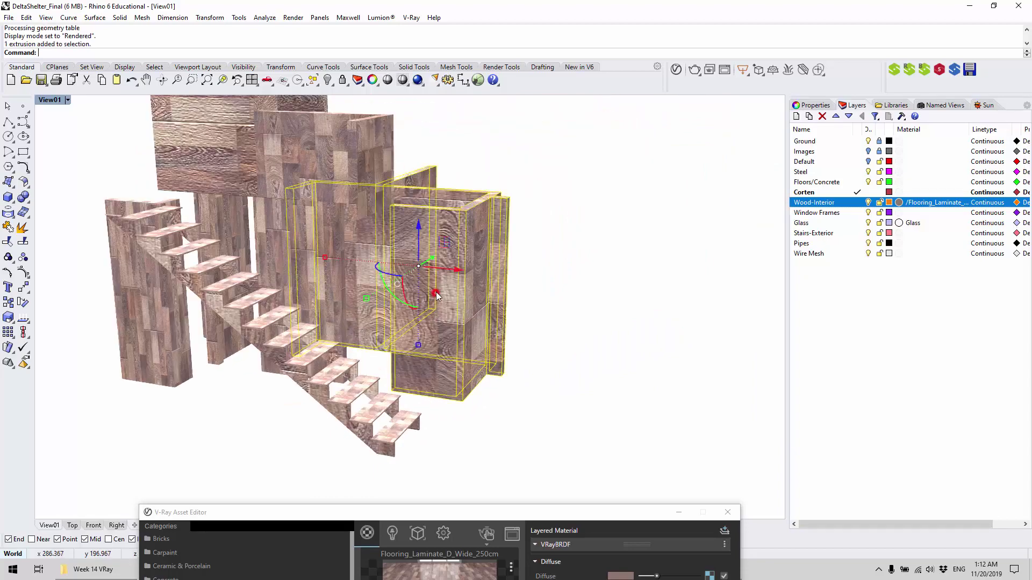
{"action": "right_click_drag", "start_coordinate": [537, 260], "coordinate": [236, 227]}
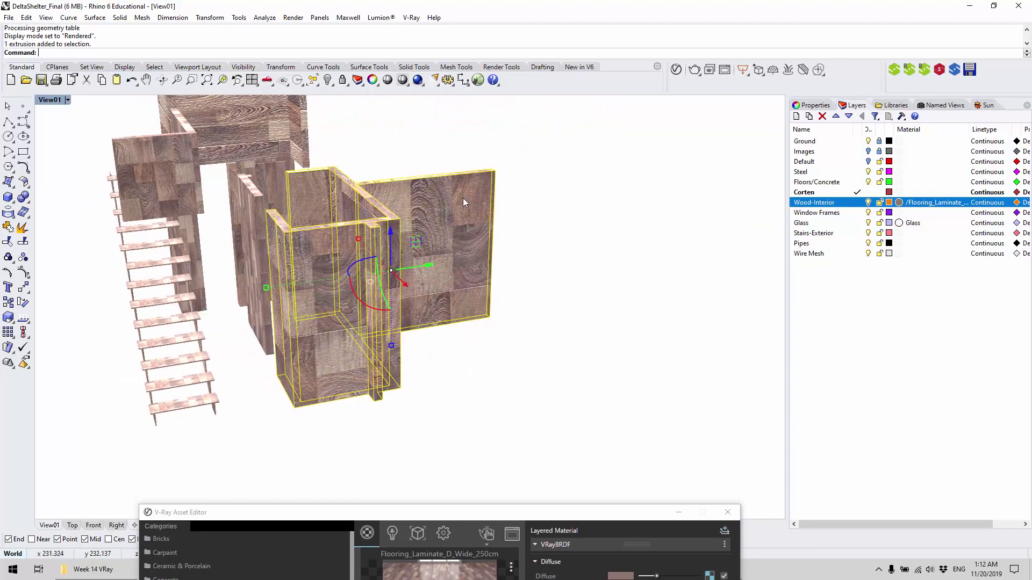
{"action": "left_click_drag", "start_coordinate": [426, 513], "coordinate": [427, 304]}
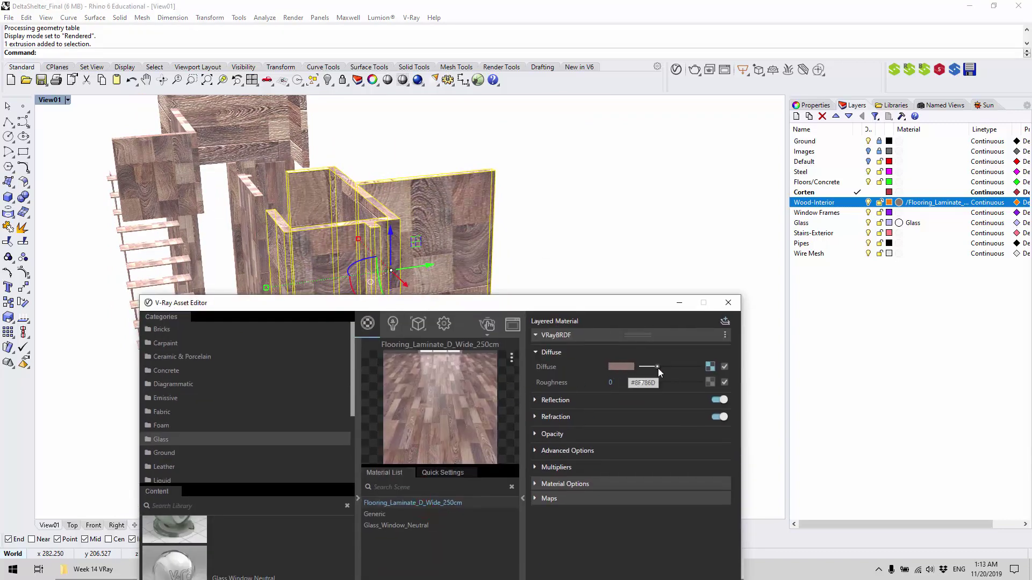
{"action": "left_click", "coordinate": [710, 367]}
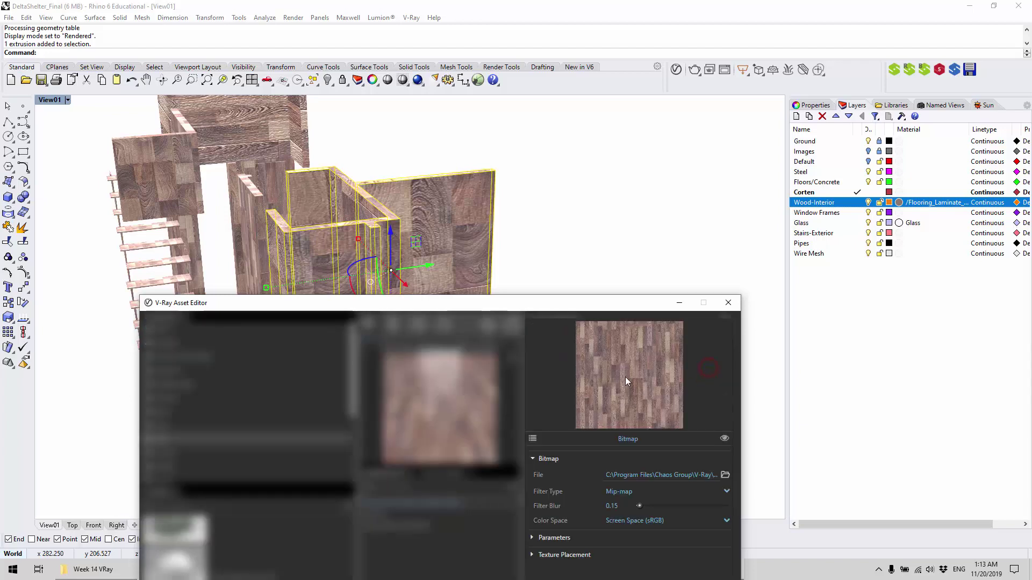
{"action": "left_click_drag", "start_coordinate": [601, 305], "coordinate": [598, 188]}
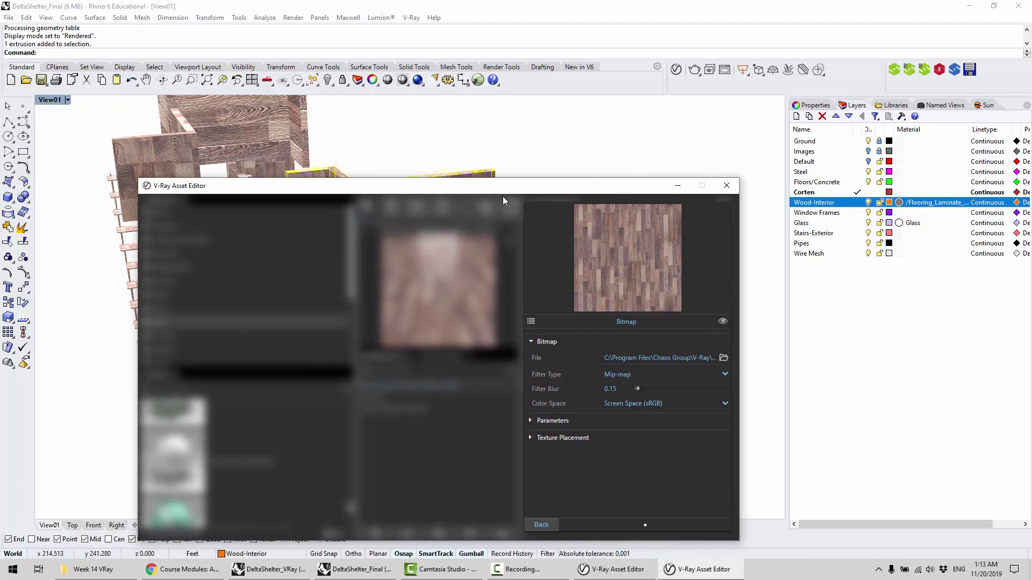
{"action": "left_click_drag", "start_coordinate": [501, 188], "coordinate": [489, 294]}
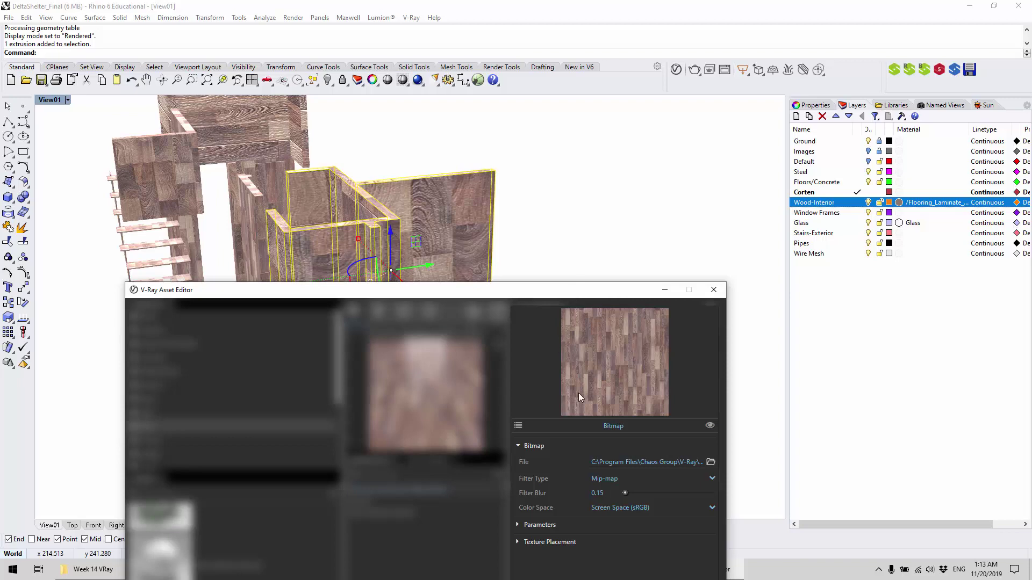
{"action": "left_click_drag", "start_coordinate": [578, 293], "coordinate": [620, 438]}
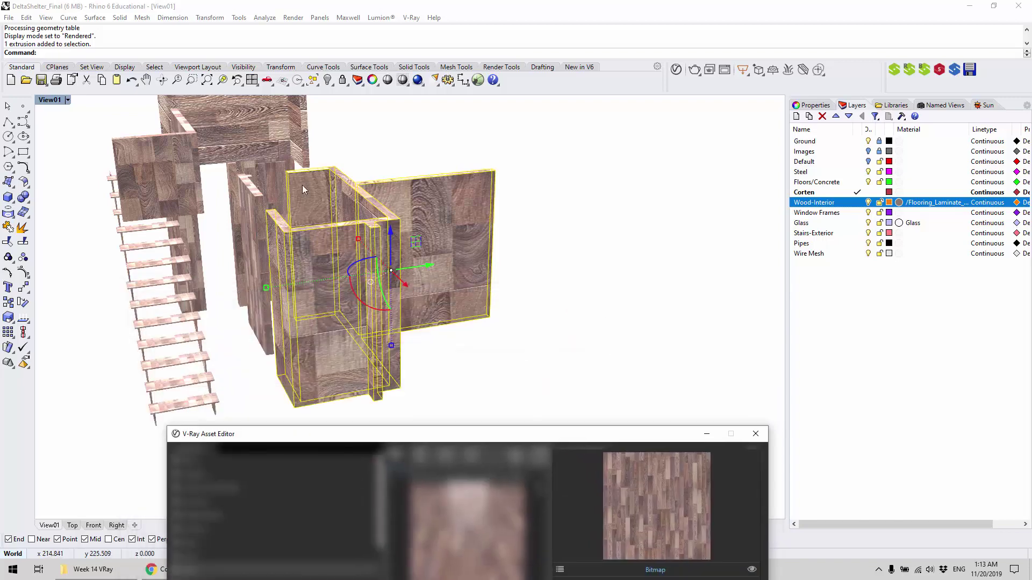
Compare the laminate bitmap with the plank sizes on the roof slab and walls, and return to the material's main settings
{"action": "right_click_drag", "start_coordinate": [515, 238], "coordinate": [404, 182]}
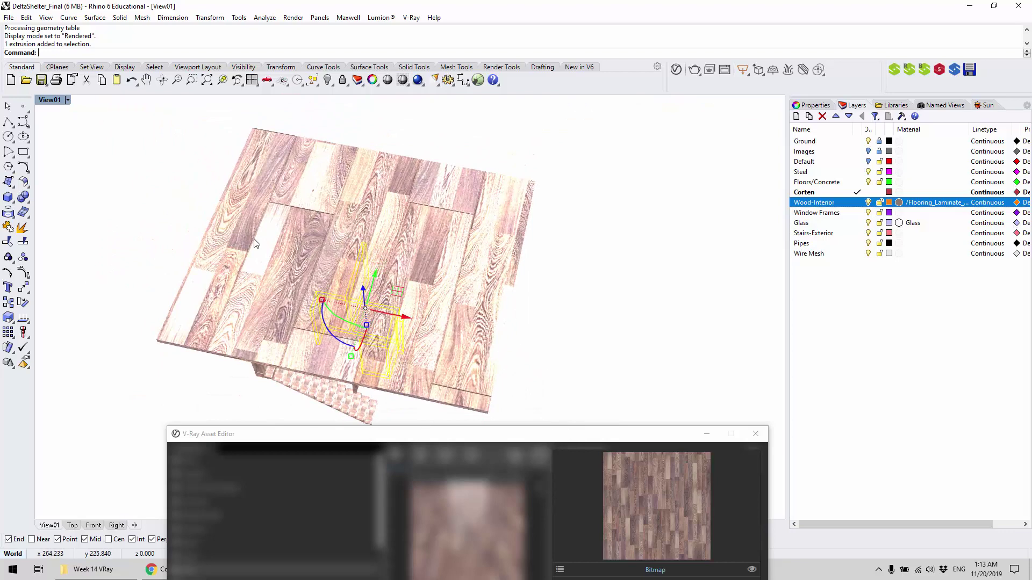
{"action": "right_click_drag", "start_coordinate": [473, 360], "coordinate": [450, 293]}
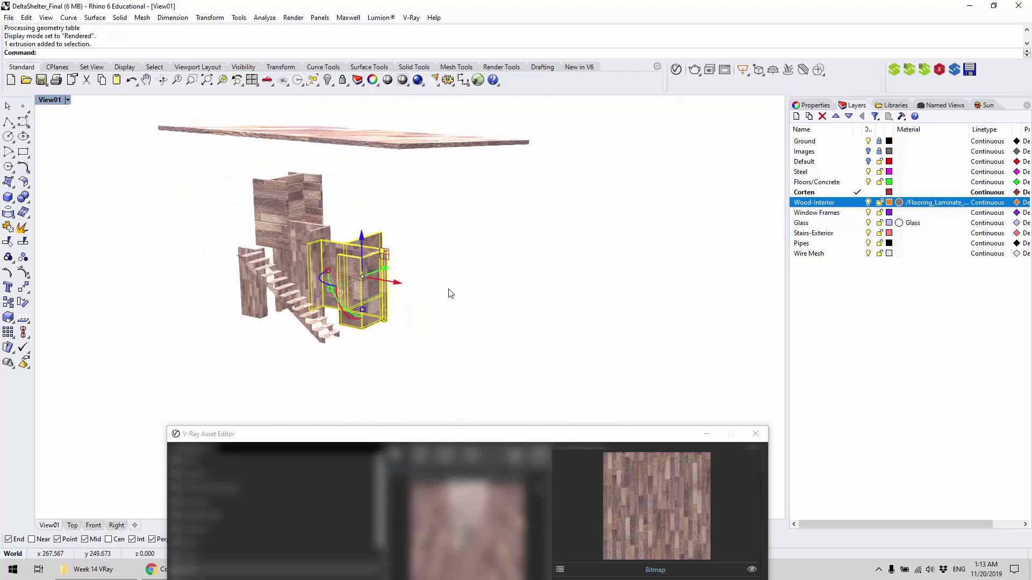
{"action": "left_click_drag", "start_coordinate": [403, 428], "coordinate": [395, 347]}
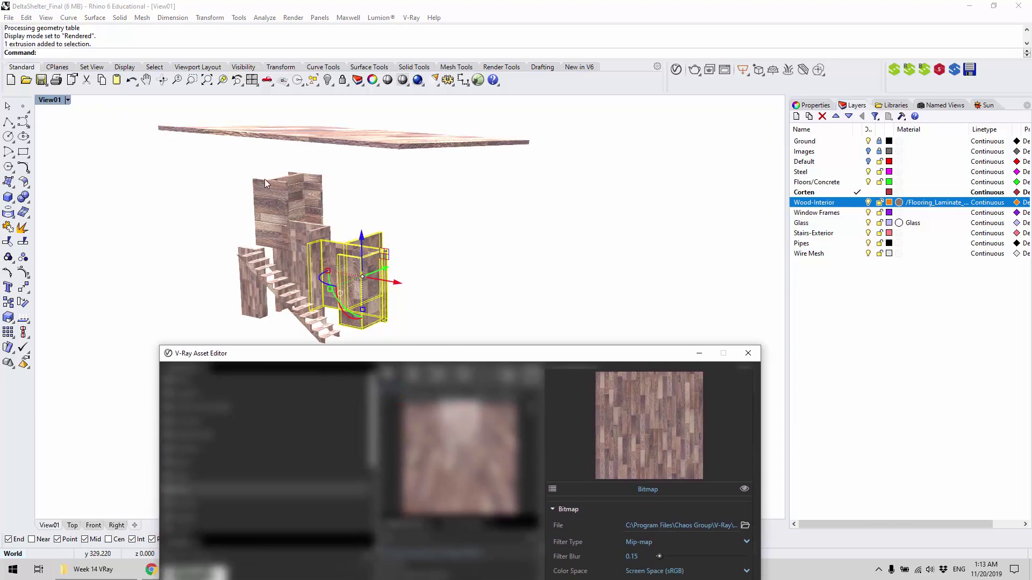
{"action": "left_click", "coordinate": [266, 195]}
{"action": "left_click", "coordinate": [423, 200]}
{"action": "left_click", "coordinate": [554, 354]}
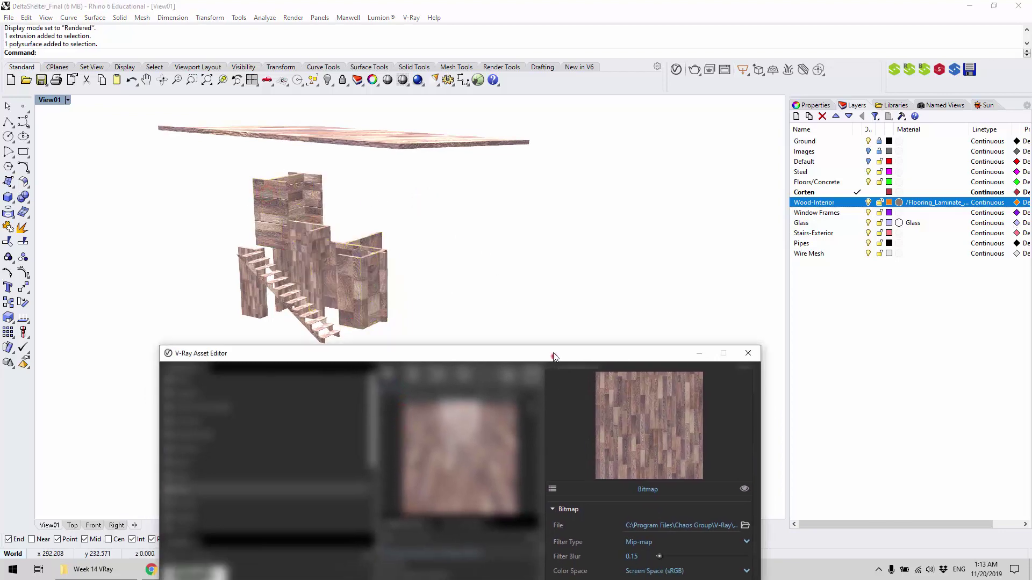
{"action": "left_click", "coordinate": [550, 520]}
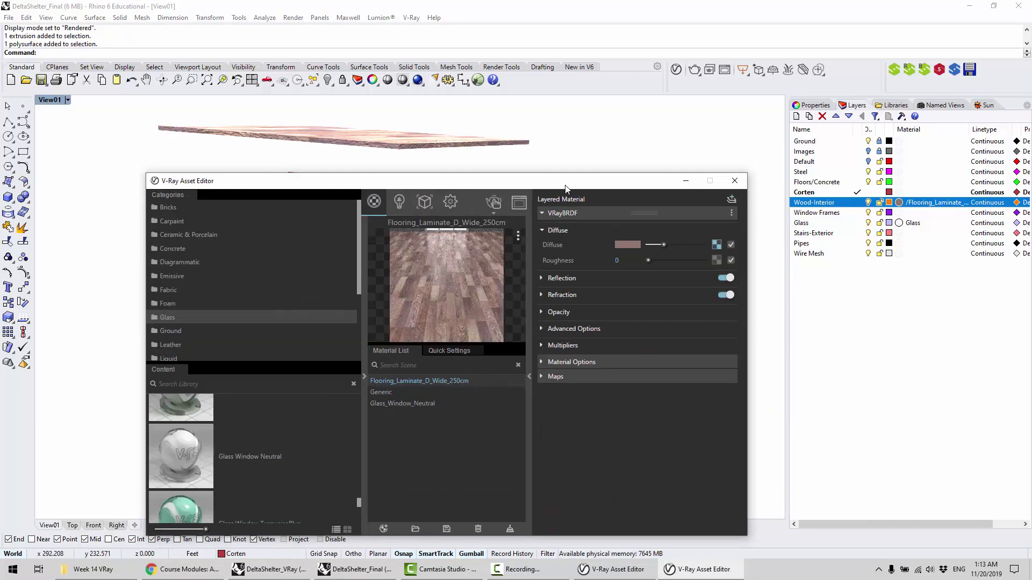
{"action": "left_click", "coordinate": [564, 184]}
{"action": "left_click", "coordinate": [504, 339]}
{"action": "scroll", "coordinate": [329, 220], "scroll_direction": "down", "scroll_amount": 3}
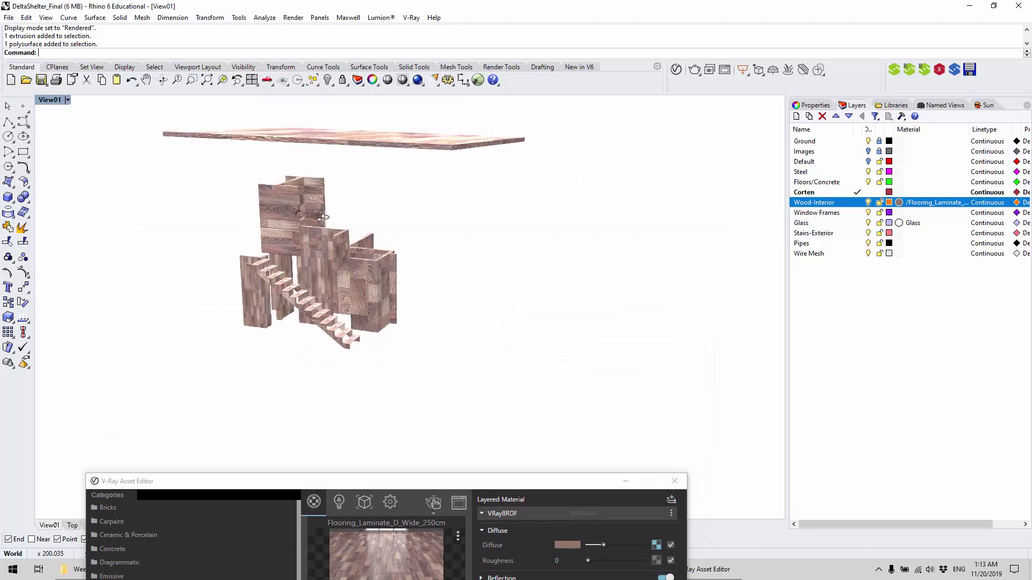
Select all objects on the Wood-Interior layer and open their texture mapping properties
{"action": "left_click_drag", "start_coordinate": [185, 127], "coordinate": [406, 290]}
{"action": "left_click", "coordinate": [398, 256]}
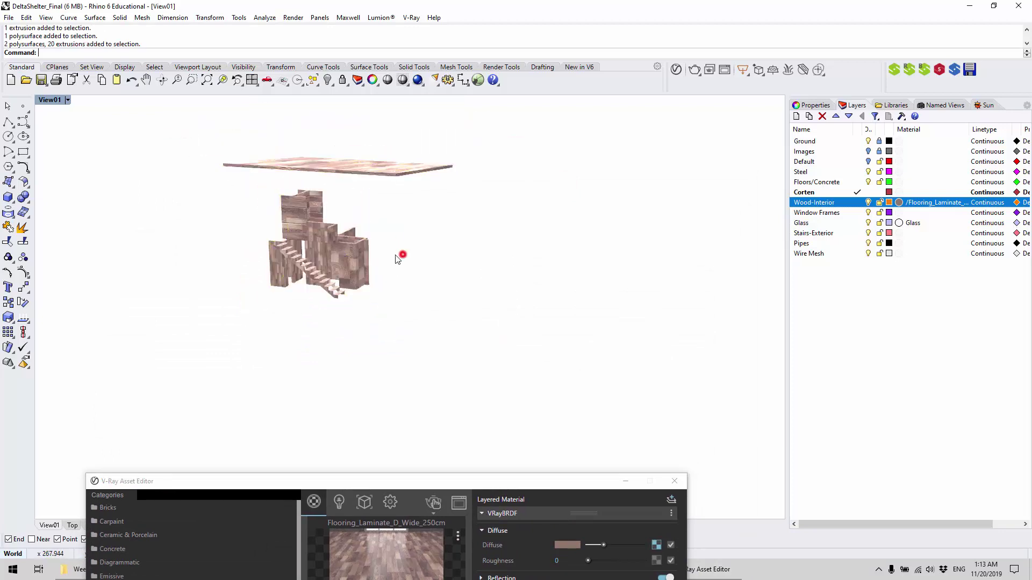
{"action": "scroll", "coordinate": [399, 256], "scroll_direction": "up", "scroll_amount": 3}
{"action": "right_click", "coordinate": [808, 205]}
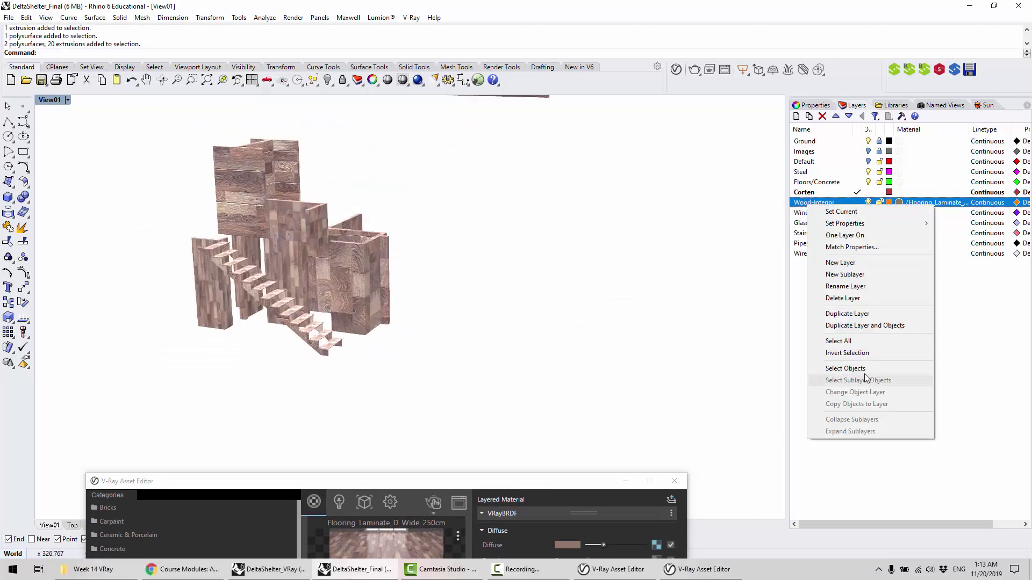
{"action": "left_click", "coordinate": [862, 368]}
{"action": "right_click_drag", "start_coordinate": [516, 246], "coordinate": [561, 320], "text": "shift"}
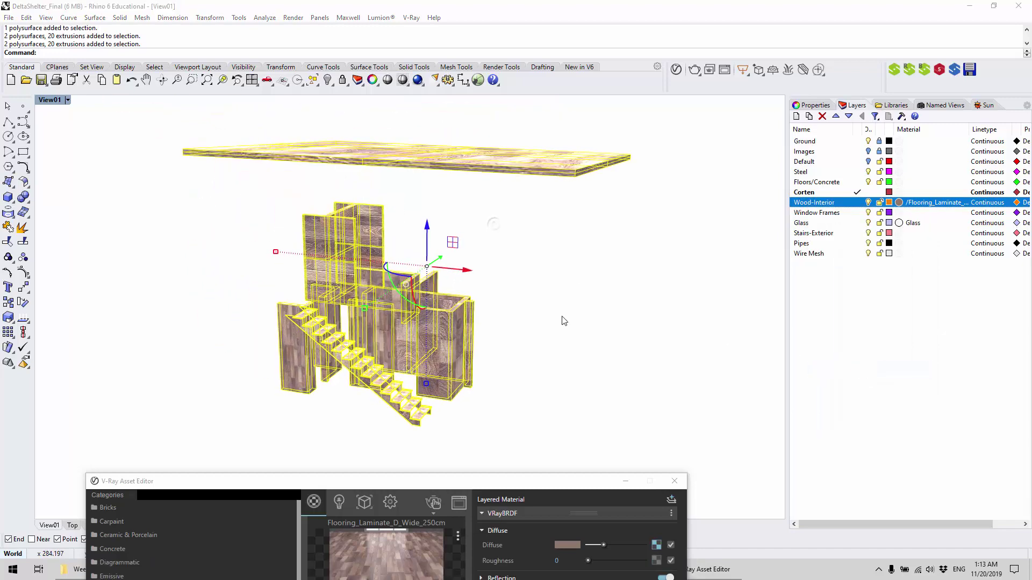
{"action": "left_click", "coordinate": [813, 106]}
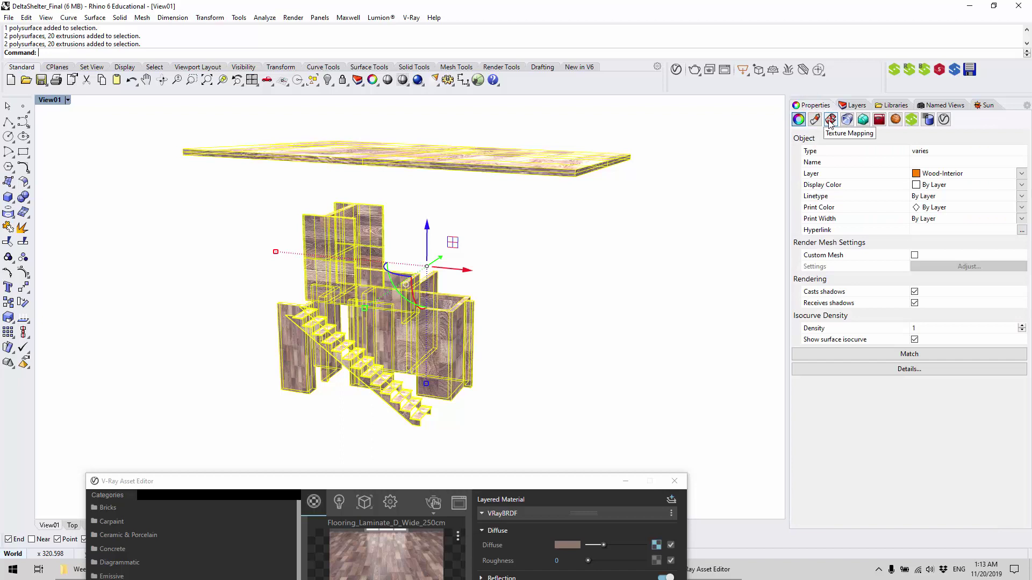
{"action": "left_click", "coordinate": [831, 119]}
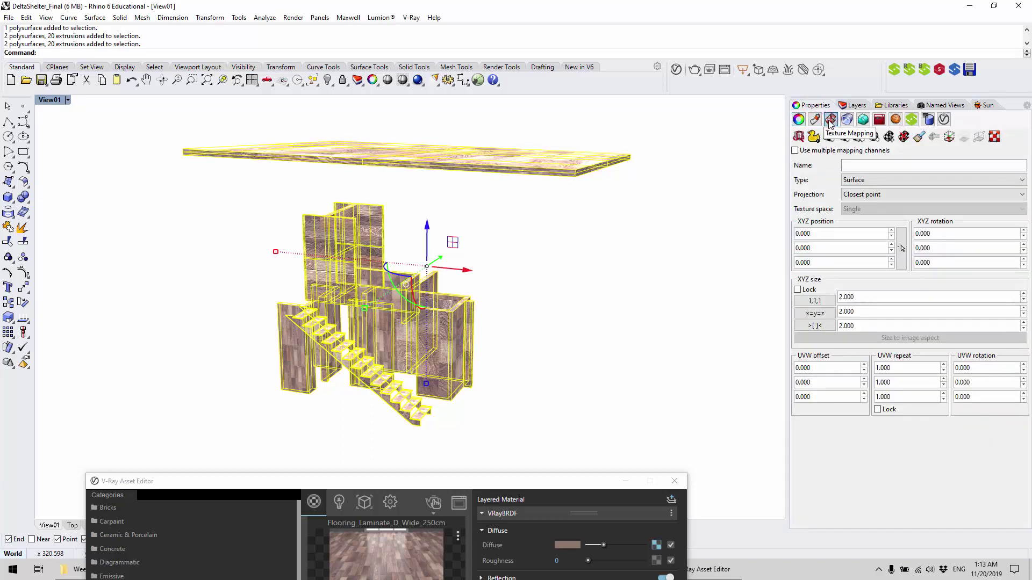
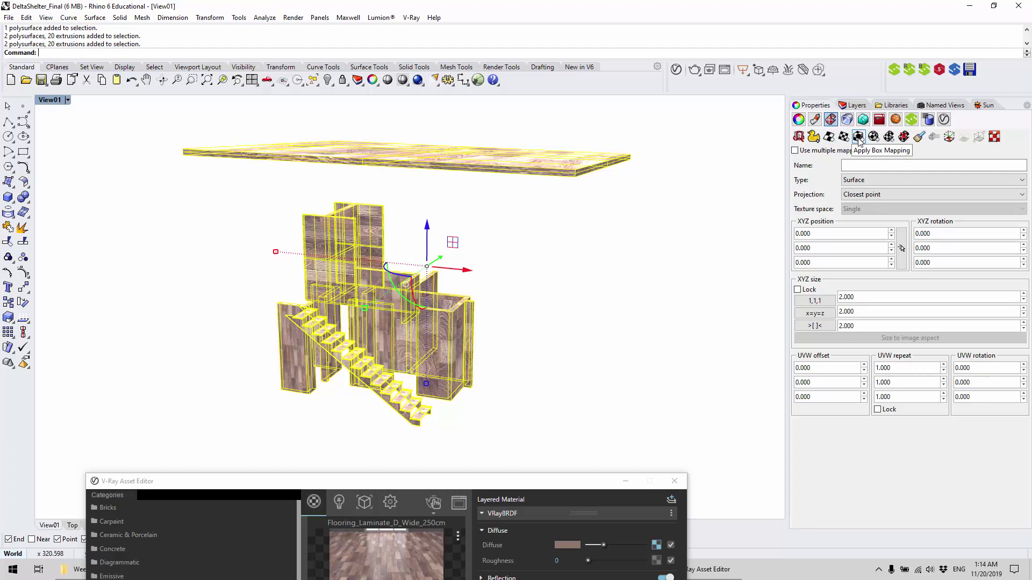
Apply a capped box mapping to the Wood-Interior objects, using their bounding box and the World coordinate system
{"action": "left_click", "coordinate": [859, 139]}
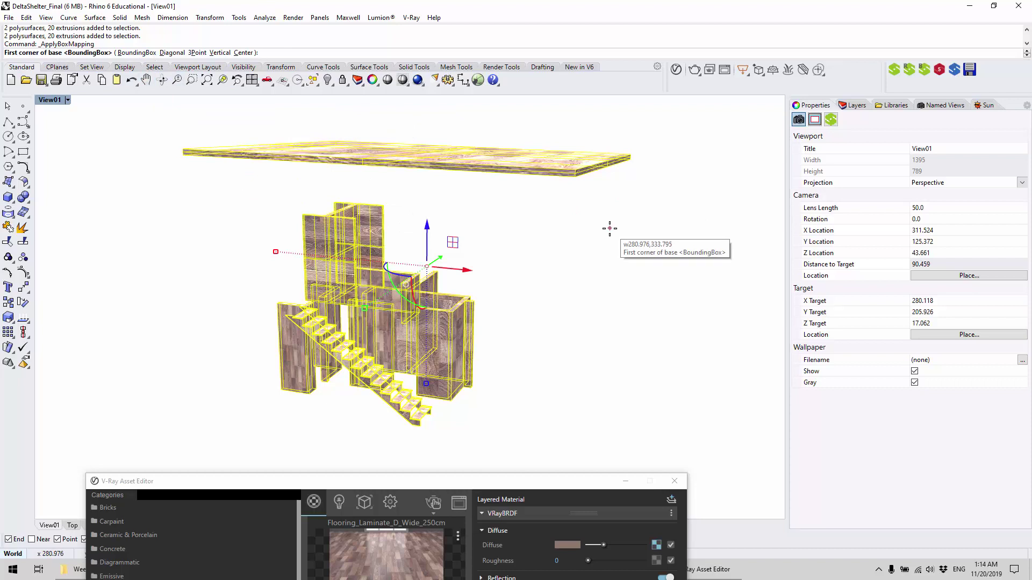
{"action": "key", "text": "Return"}
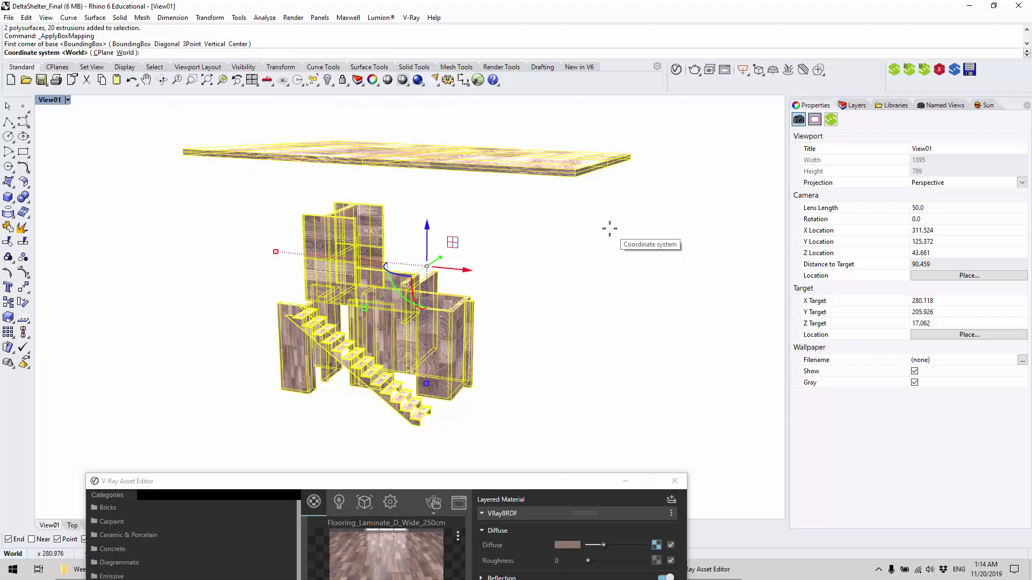
{"action": "key", "text": "Return"}
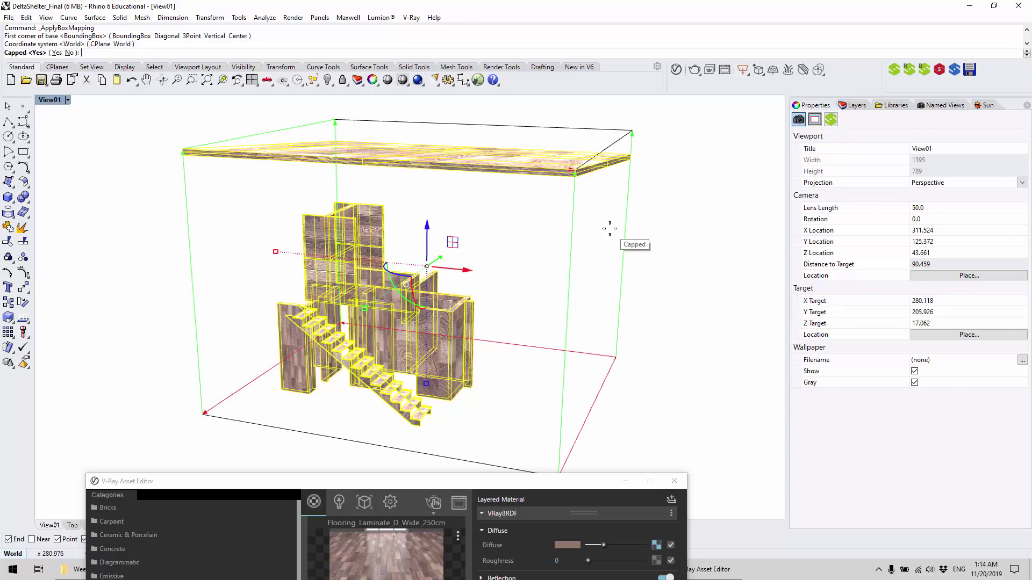
{"action": "key", "text": "Return"}
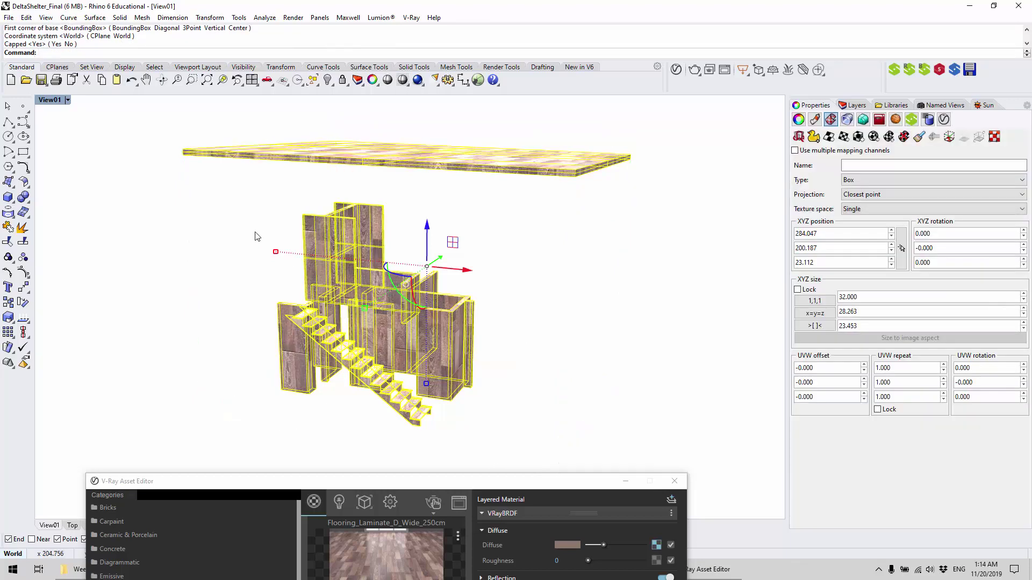
{"action": "scroll", "coordinate": [257, 236], "scroll_direction": "down", "scroll_amount": 3}
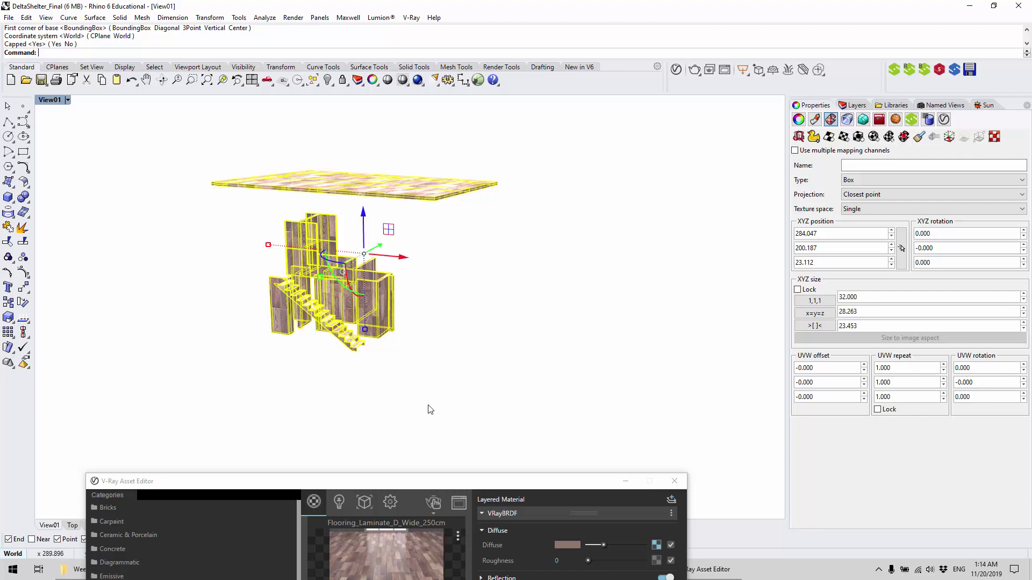
{"action": "left_click_drag", "start_coordinate": [440, 480], "coordinate": [528, 408]}
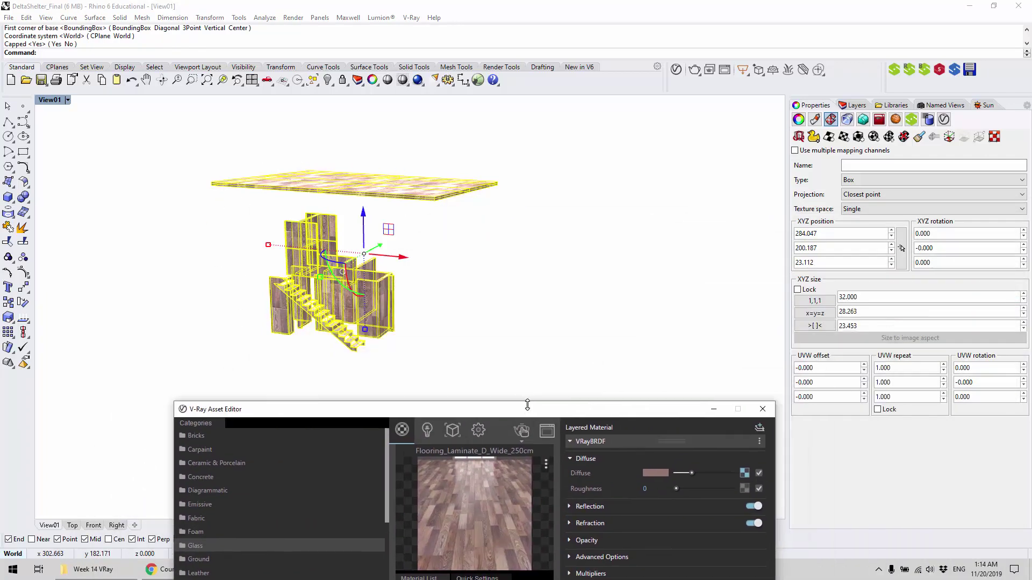
{"action": "right_click_drag", "start_coordinate": [479, 262], "coordinate": [543, 215]}
{"action": "left_click", "coordinate": [598, 186]}
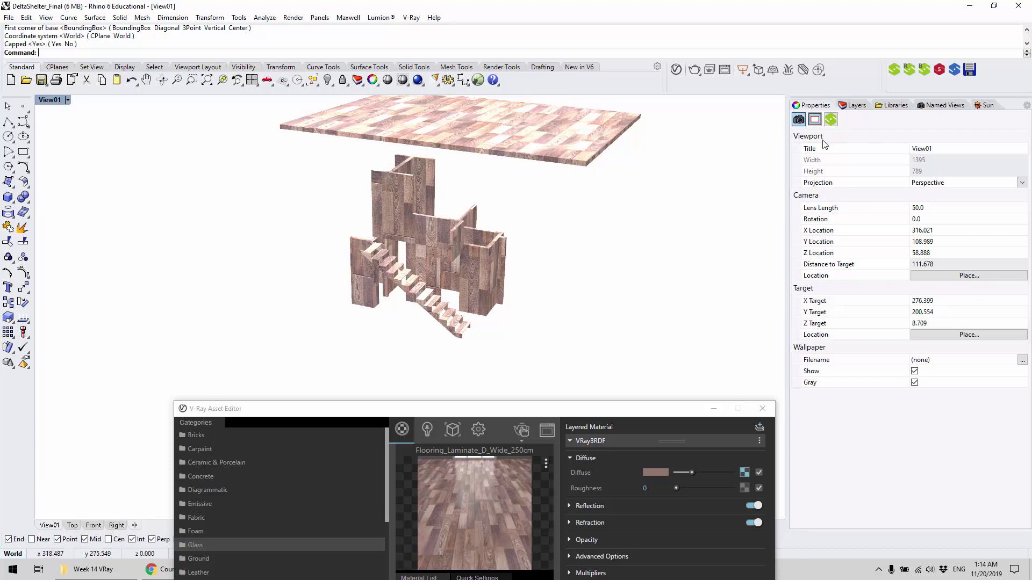
Select the roof slab, walls and stairs together and combine them into one group
{"action": "left_click", "coordinate": [530, 138]}
{"action": "left_click", "coordinate": [598, 224]}
{"action": "scroll", "coordinate": [503, 199], "scroll_direction": "down", "scroll_amount": 5}
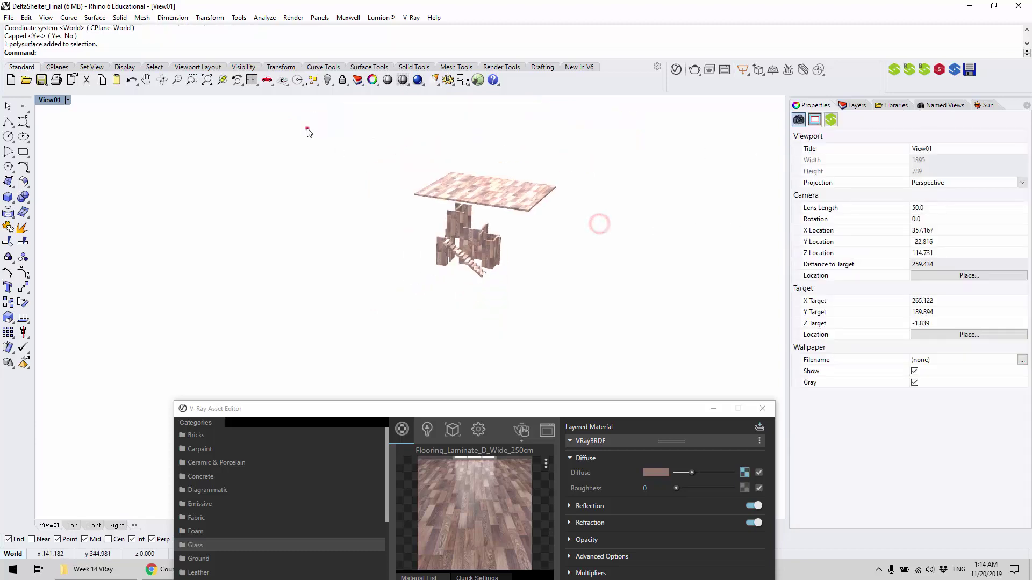
{"action": "left_click_drag", "start_coordinate": [307, 128], "coordinate": [576, 283]}
{"action": "key", "text": "ctrl+g"}
{"action": "left_click", "coordinate": [540, 248]}
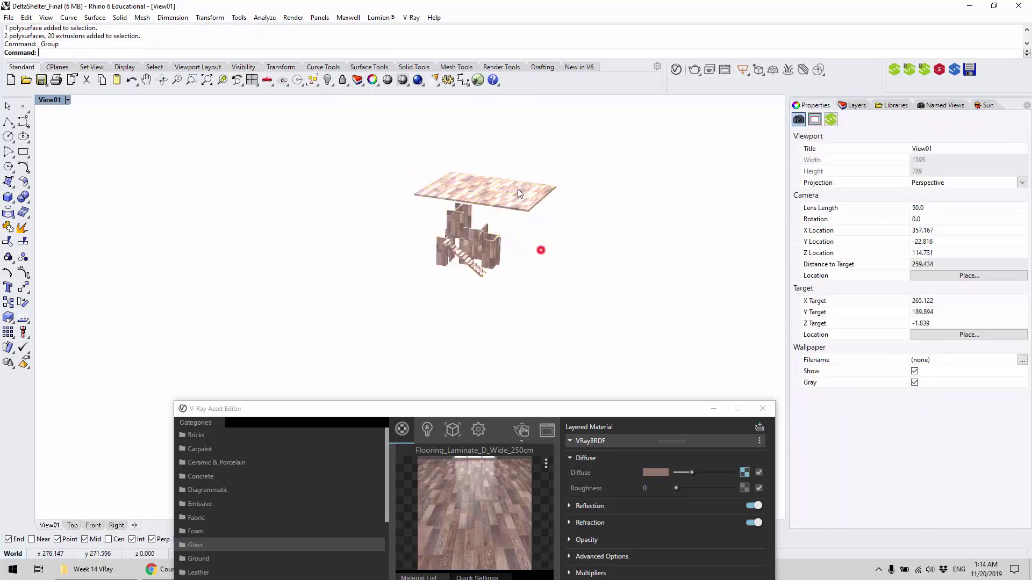
Select the grouped wood objects and show their mapping widgets for channel 1
{"action": "scroll", "coordinate": [518, 189], "scroll_direction": "up", "scroll_amount": 4}
{"action": "left_click", "coordinate": [468, 205]}
{"action": "right_click_drag", "start_coordinate": [470, 203], "coordinate": [748, 235]}
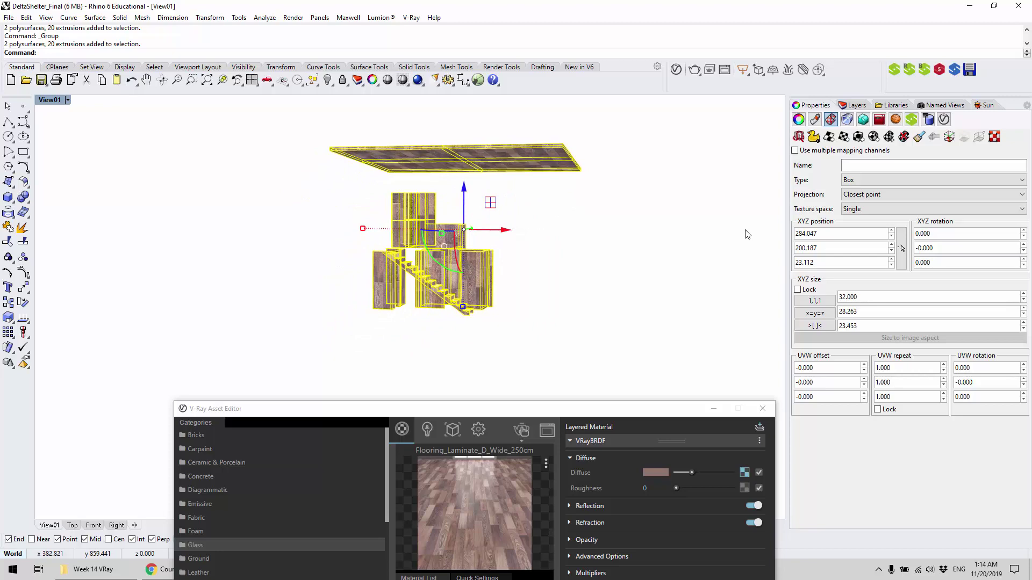
{"action": "left_click", "coordinate": [948, 141]}
{"action": "right_click_drag", "start_coordinate": [678, 182], "coordinate": [413, 200]}
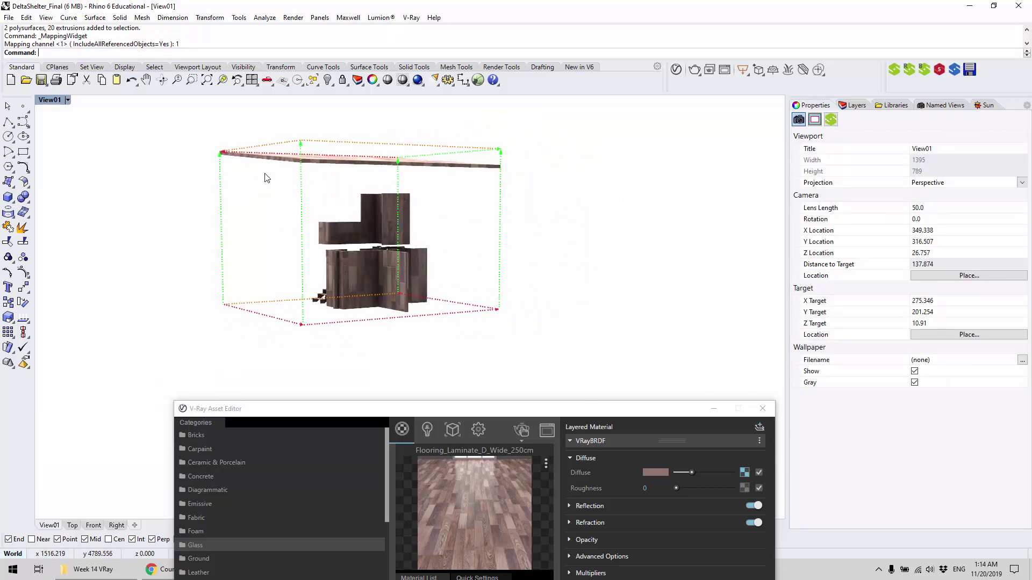
Select all the overlapping mapping widgets around the model at once, without the wood objects
{"action": "right_click_drag", "start_coordinate": [264, 193], "coordinate": [220, 204]}
{"action": "right_click", "coordinate": [220, 205]}
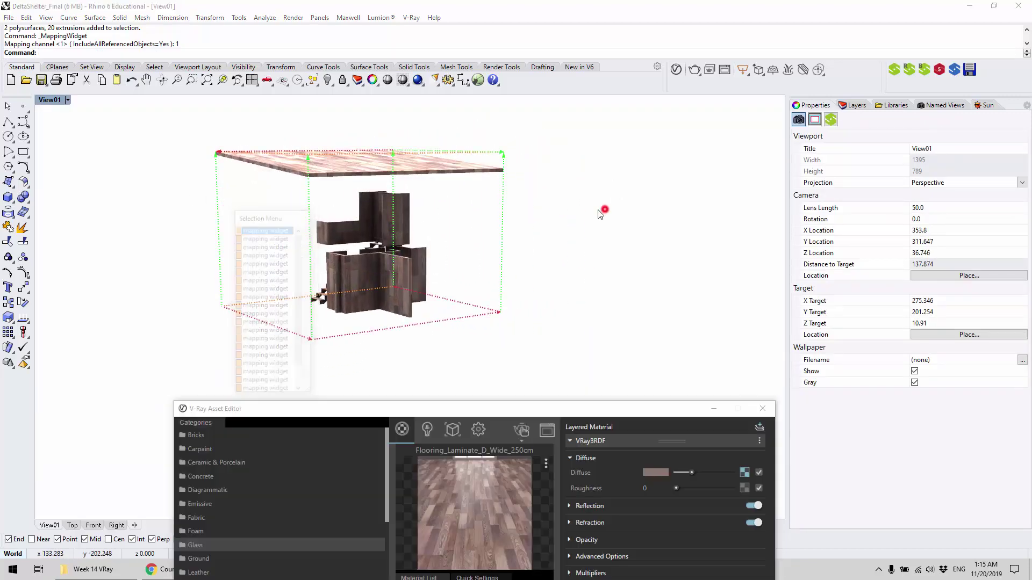
{"action": "right_click_drag", "start_coordinate": [604, 211], "coordinate": [634, 227]}
{"action": "left_click_drag", "start_coordinate": [666, 231], "coordinate": [583, 269]}
{"action": "right_click_drag", "start_coordinate": [660, 279], "coordinate": [641, 233]}
{"action": "left_click", "coordinate": [640, 231]}
{"action": "left_click", "coordinate": [612, 209]}
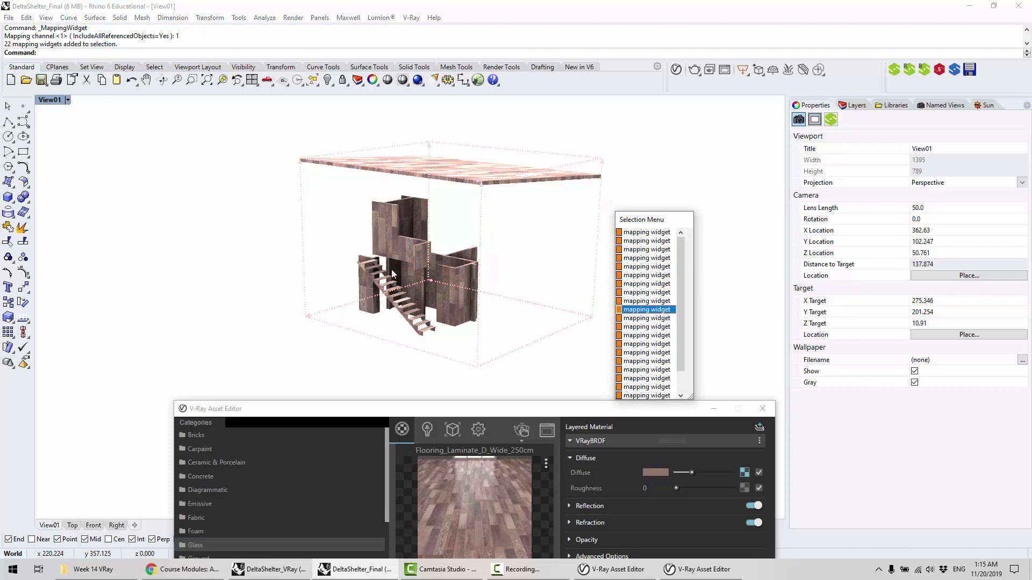
{"action": "left_click", "coordinate": [654, 176]}
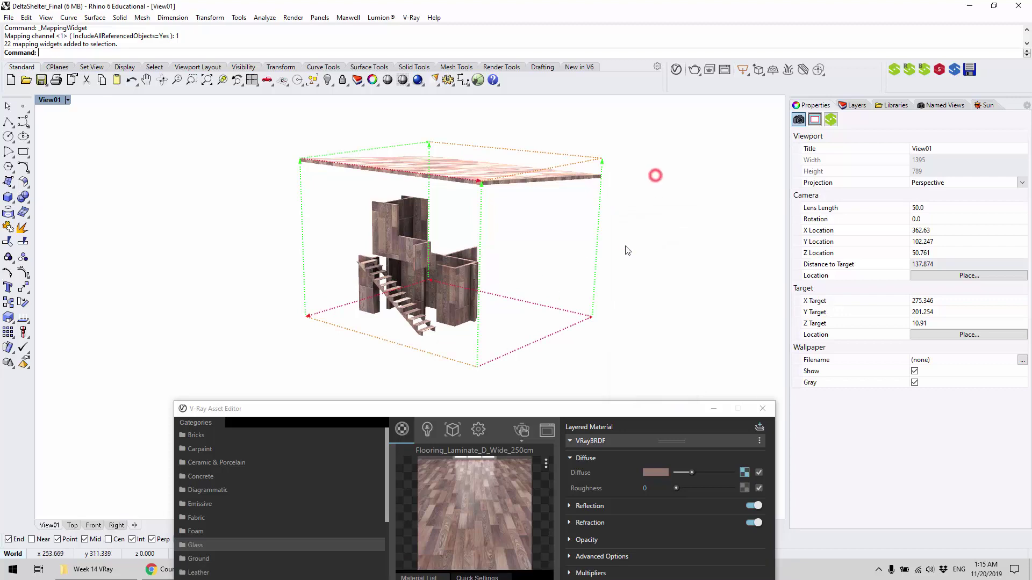
{"action": "right_click_drag", "start_coordinate": [564, 192], "coordinate": [475, 242]}
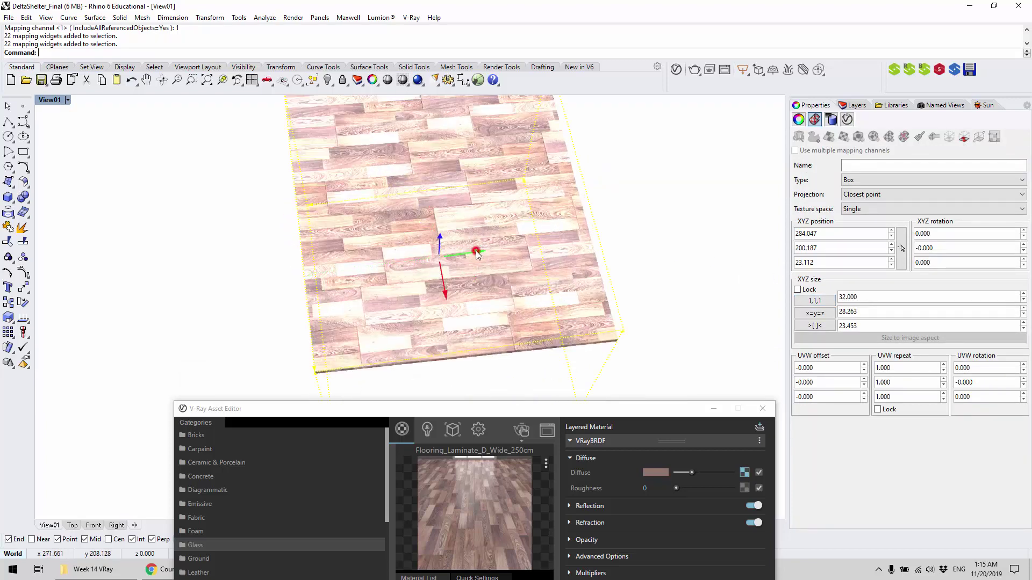
Move the mapping widgets to Y 198.321 and Z 22.420 and rotate them 90 degrees about Z
{"action": "mouse_move", "coordinate": [478, 255]}
{"action": "left_mouse_down"}
{"action": "mouse_move", "coordinate": [569, 249]}
{"action": "mouse_move", "coordinate": [437, 253]}
{"action": "mouse_move", "coordinate": [650, 251]}
{"action": "mouse_move", "coordinate": [473, 252]}
{"action": "left_mouse_up"}
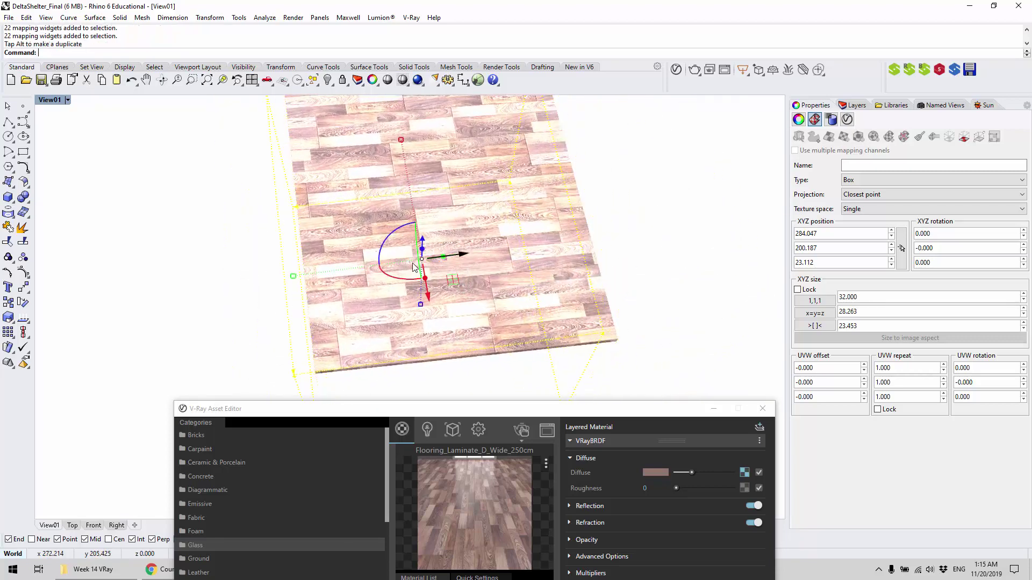
{"action": "right_click_drag", "start_coordinate": [473, 252], "coordinate": [409, 152]}
{"action": "mouse_move", "coordinate": [409, 152]}
{"action": "left_mouse_down"}
{"action": "mouse_move", "coordinate": [415, 223]}
{"action": "mouse_move", "coordinate": [418, 150]}
{"action": "mouse_move", "coordinate": [425, 164]}
{"action": "left_mouse_up"}
{"action": "right_click_drag", "start_coordinate": [425, 164], "coordinate": [357, 299]}
{"action": "left_click_drag", "start_coordinate": [365, 263], "coordinate": [439, 259]}
{"action": "right_click_drag", "start_coordinate": [472, 249], "coordinate": [520, 217]}
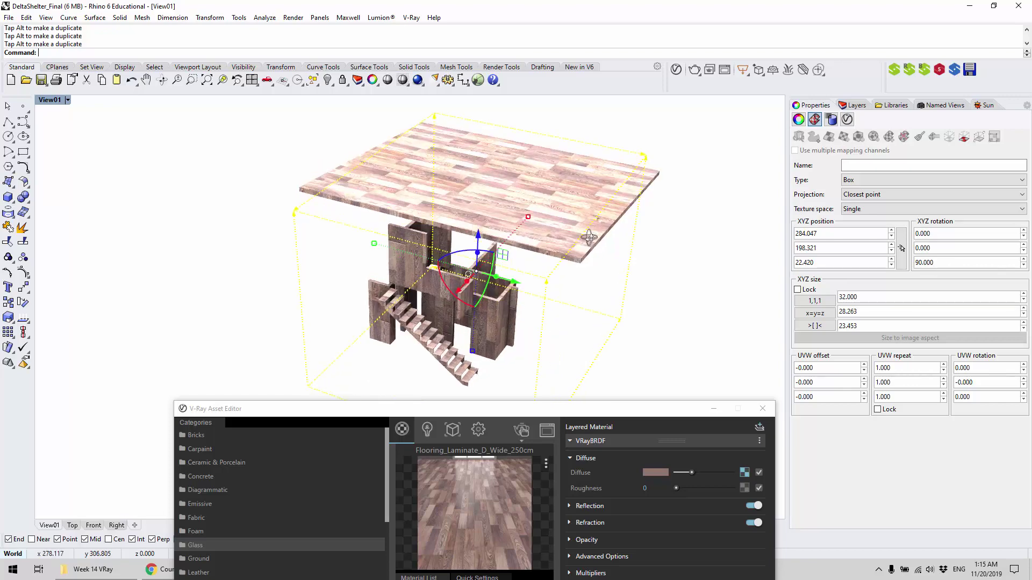
Set the mapping widgets' Z rotation to 0 and check the plank direction on the roof slab and walls
{"action": "double_click", "coordinate": [952, 264]}
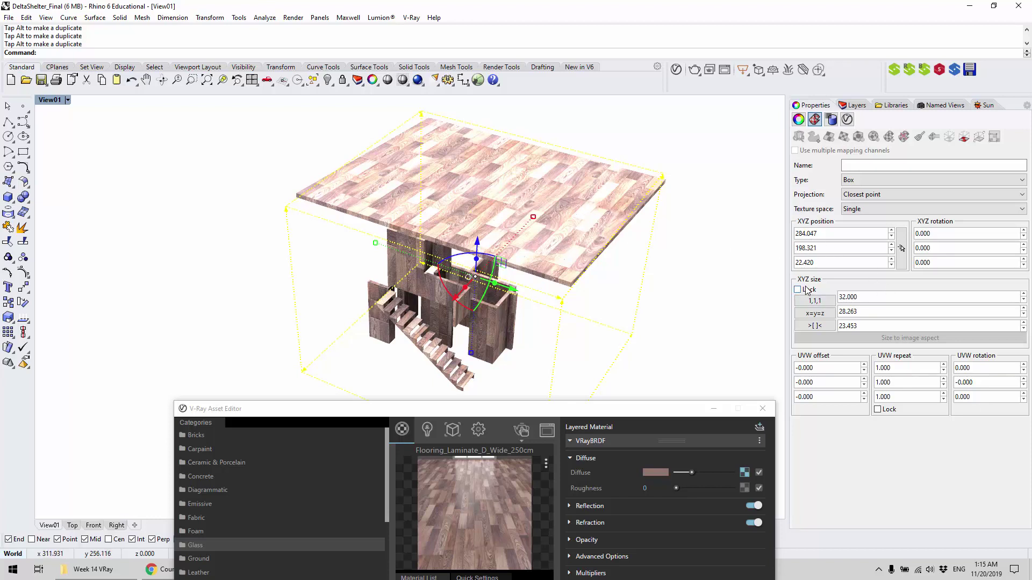
{"action": "right_click_drag", "start_coordinate": [543, 226], "coordinate": [281, 234]}
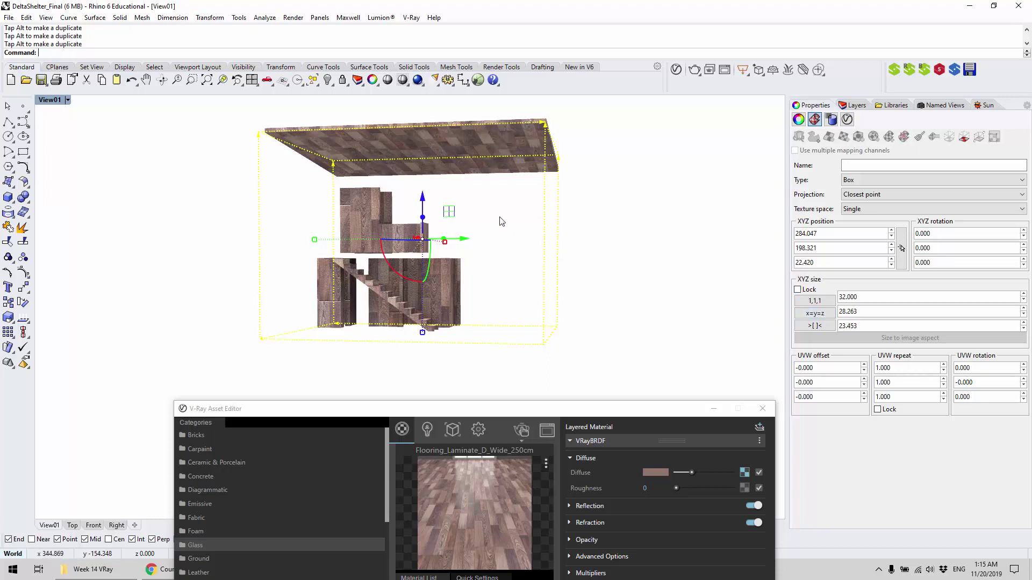
{"action": "right_click_drag", "start_coordinate": [519, 225], "coordinate": [600, 254]}
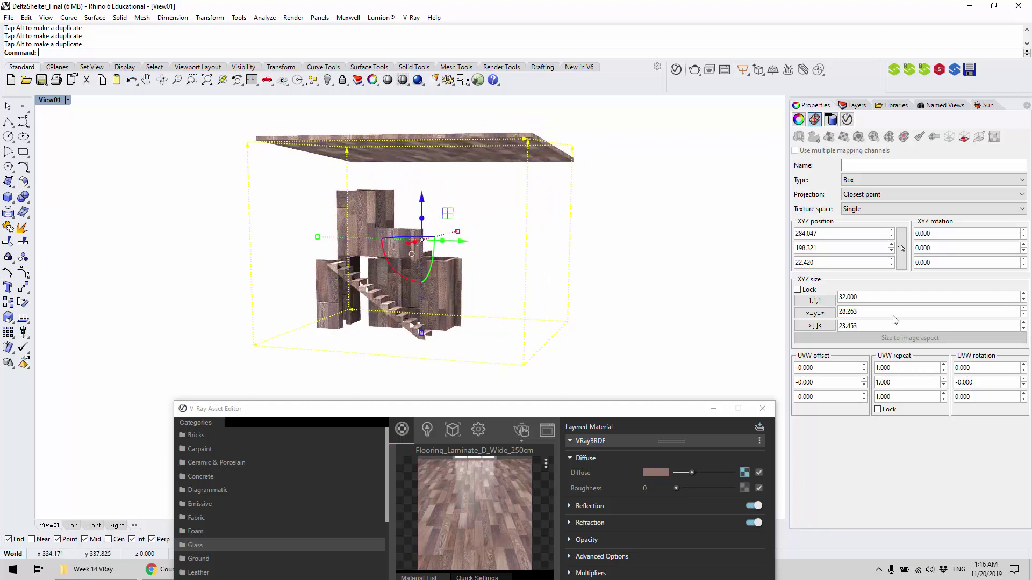
Make the mapping size equal on all three axes, lock the proportions and set the size to 5
{"action": "left_click", "coordinate": [823, 315]}
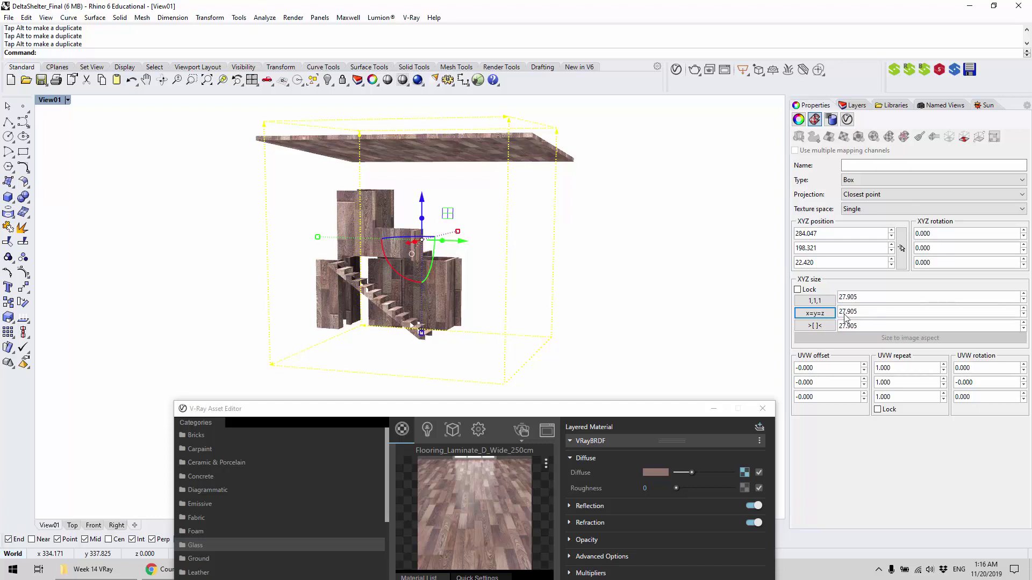
{"action": "left_click", "coordinate": [808, 290]}
{"action": "right_click_drag", "start_coordinate": [497, 243], "coordinate": [481, 293]}
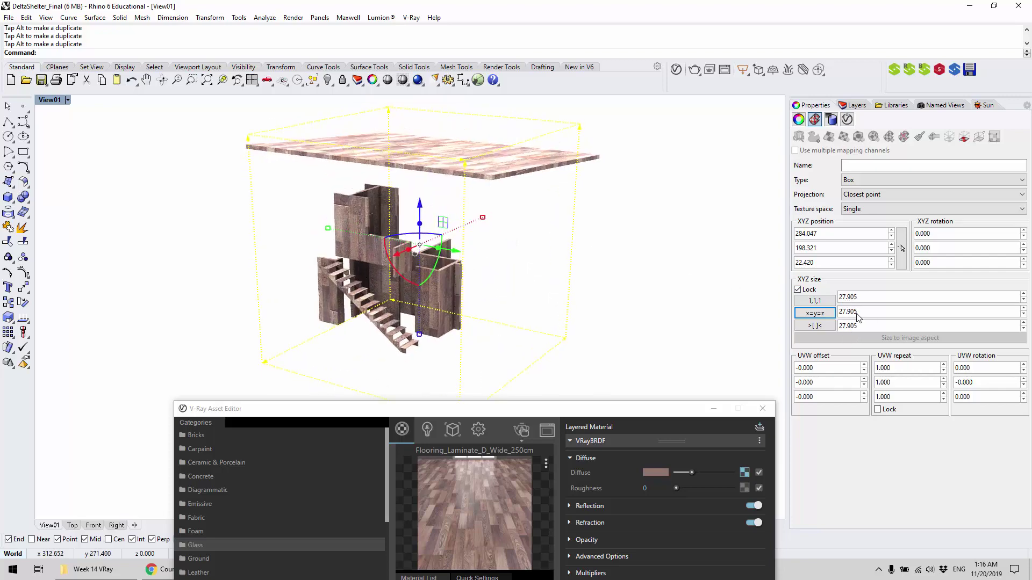
{"action": "left_click", "coordinate": [868, 298]}
{"action": "key", "text": "Return"}
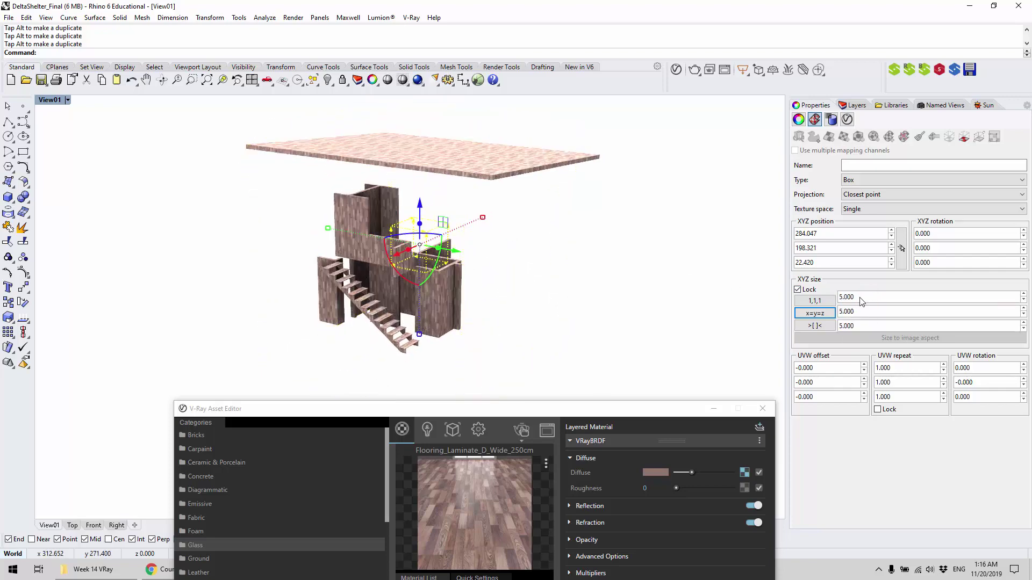
Examine the laminate plank scale on the stairs and wall volumes at close range
{"action": "right_click_drag", "start_coordinate": [484, 237], "coordinate": [431, 186]}
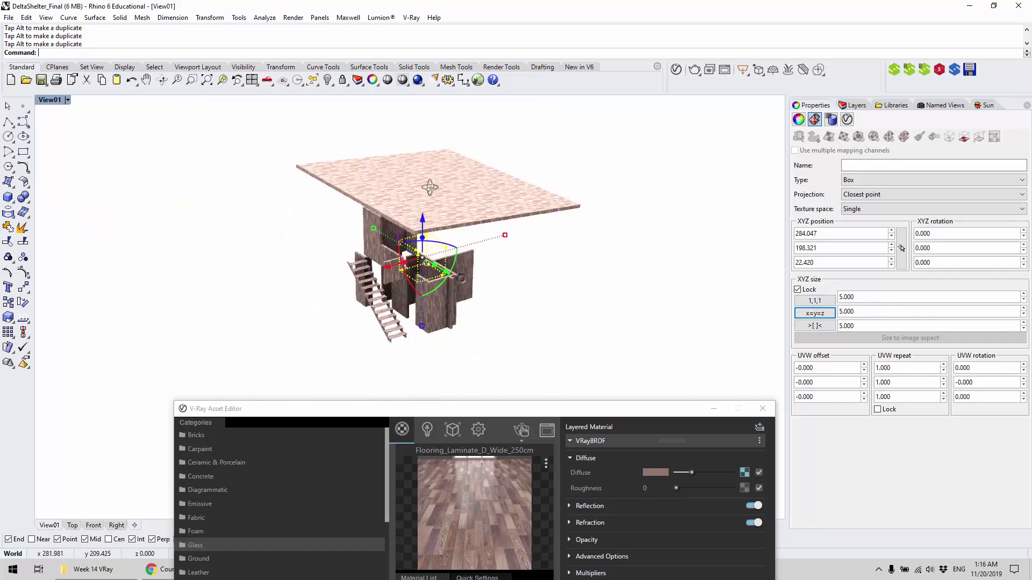
{"action": "scroll", "coordinate": [430, 263], "scroll_direction": "up", "scroll_amount": 8}
{"action": "right_click_drag", "start_coordinate": [430, 274], "coordinate": [387, 255]}
{"action": "right_click_drag", "start_coordinate": [387, 256], "coordinate": [417, 258], "text": "shift"}
{"action": "scroll", "coordinate": [462, 228], "scroll_direction": "down", "scroll_amount": 5}
{"action": "scroll", "coordinate": [461, 289], "scroll_direction": "up", "scroll_amount": 4}
{"action": "right_click_drag", "start_coordinate": [460, 289], "coordinate": [450, 234], "text": "shift"}
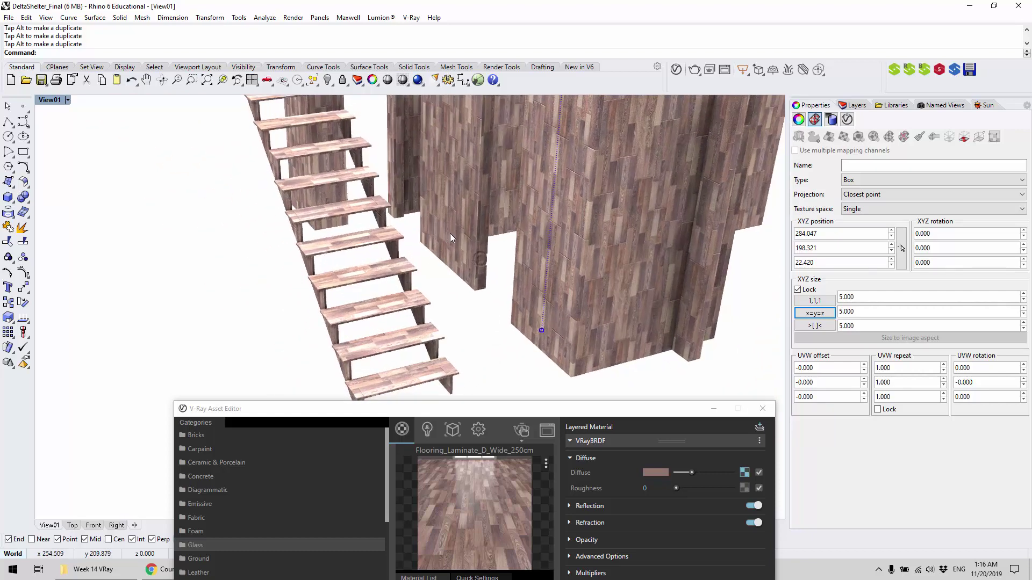
Try a locked mapping size of 2, and settle on a size of 3 on all axes
{"action": "double_click", "coordinate": [855, 311]}
{"action": "type", "text": "2"}
{"action": "key", "text": "Return"}
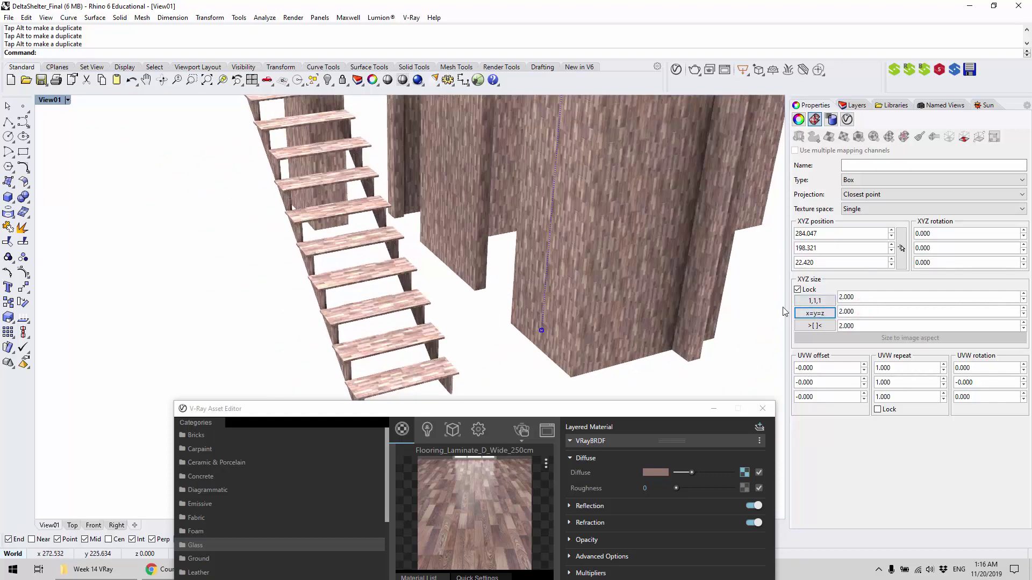
{"action": "double_click", "coordinate": [880, 312]}
{"action": "type", "text": "3"}
{"action": "key", "text": "Return"}
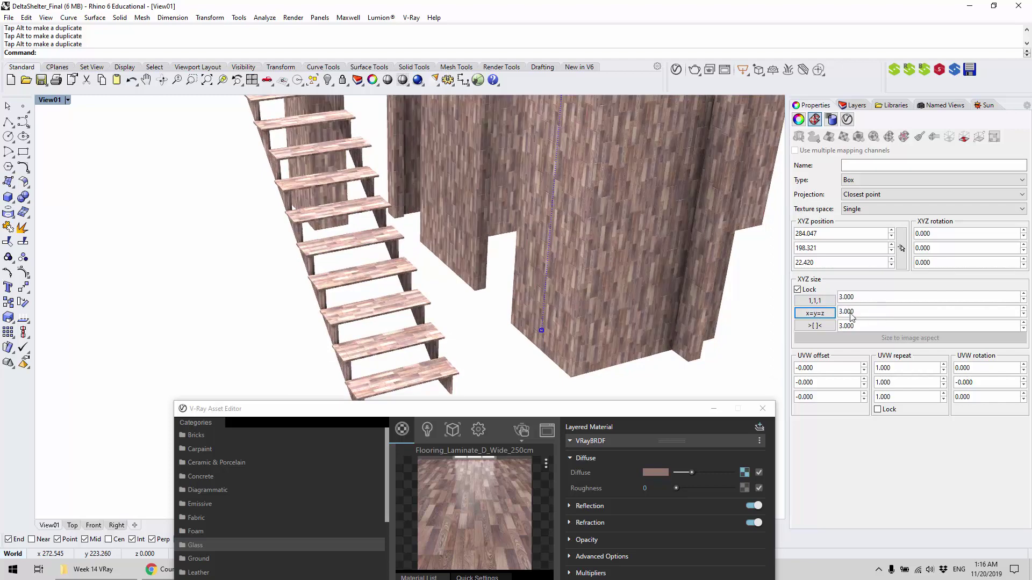
Deselect the mapping widgets, select all the wood objects and check the texture on the stairs and walls from several angles
{"action": "right_click_drag", "start_coordinate": [672, 306], "coordinate": [430, 258]}
{"action": "left_click", "coordinate": [358, 245]}
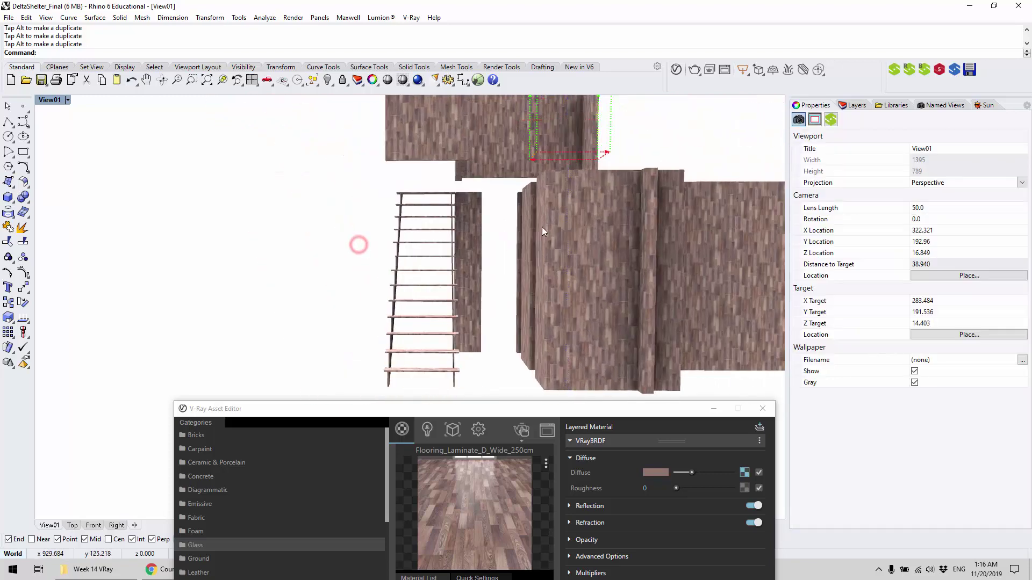
{"action": "right_click_drag", "start_coordinate": [542, 231], "coordinate": [573, 251]}
{"action": "key", "text": "ctrl+a"}
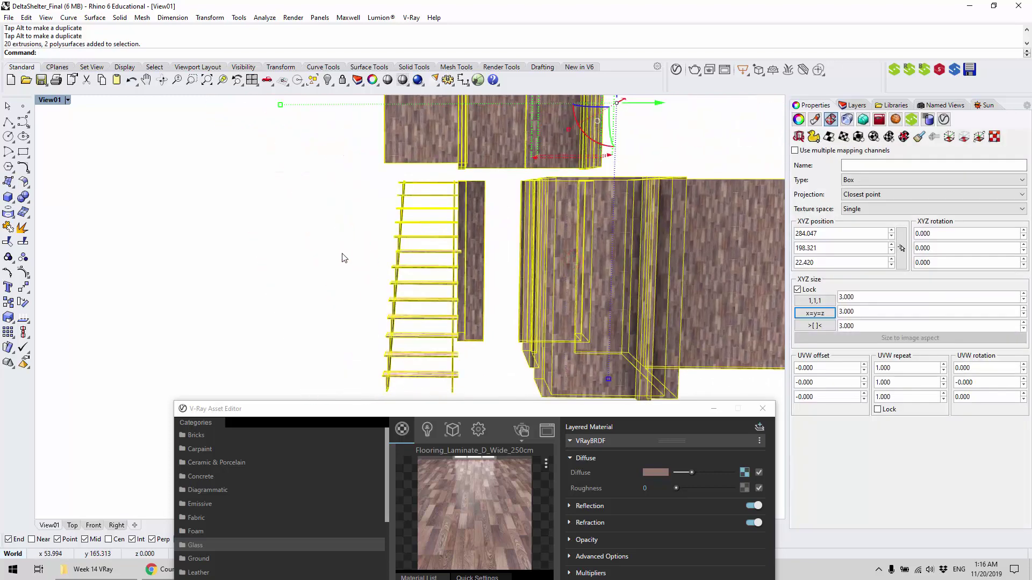
{"action": "right_click_drag", "start_coordinate": [339, 258], "coordinate": [690, 243]}
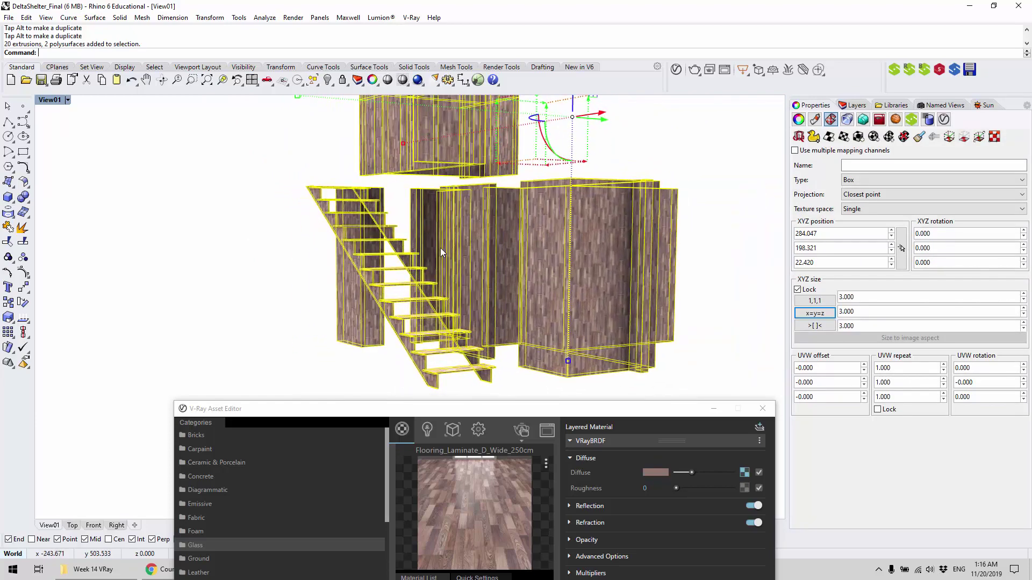
{"action": "left_click", "coordinate": [690, 243]}
{"action": "right_click", "coordinate": [582, 270]}
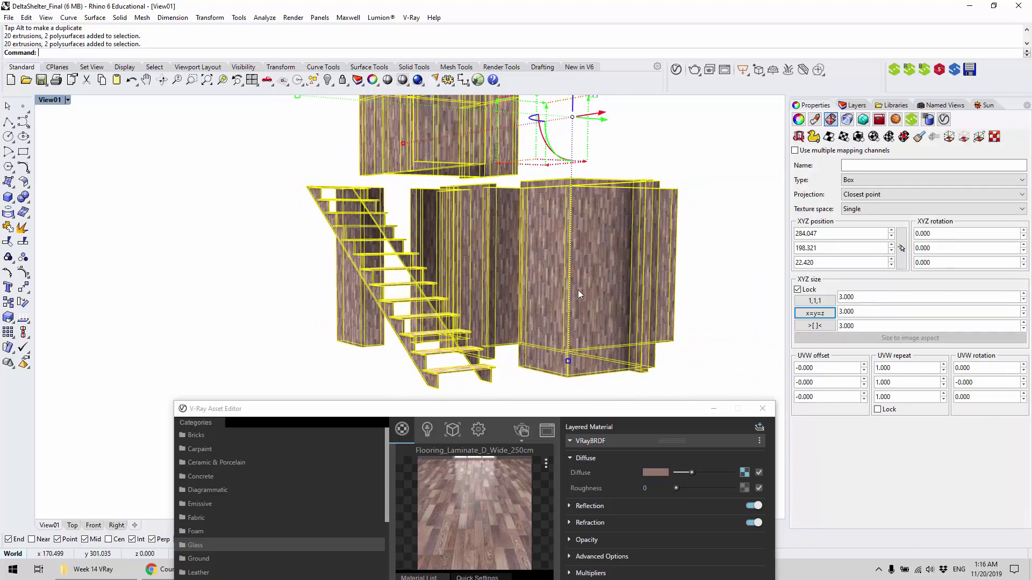
{"action": "right_click_drag", "start_coordinate": [643, 263], "coordinate": [574, 283]}
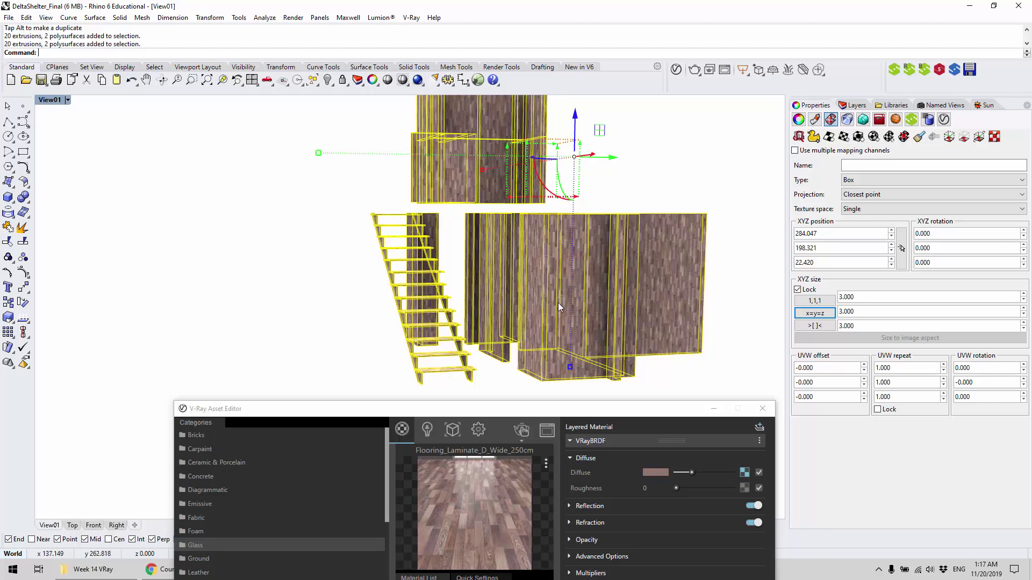
{"action": "right_click_drag", "start_coordinate": [556, 245], "coordinate": [561, 290]}
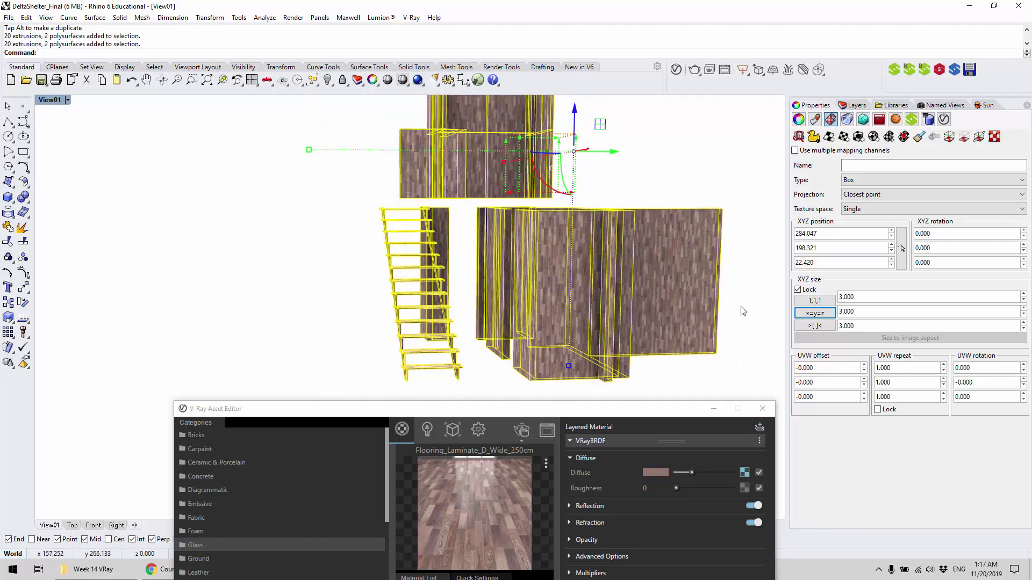
Unlock the mapping size proportions and set the Z size to 6 to lengthen the planks vertically
{"action": "left_click", "coordinate": [798, 290]}
{"action": "double_click", "coordinate": [871, 327]}
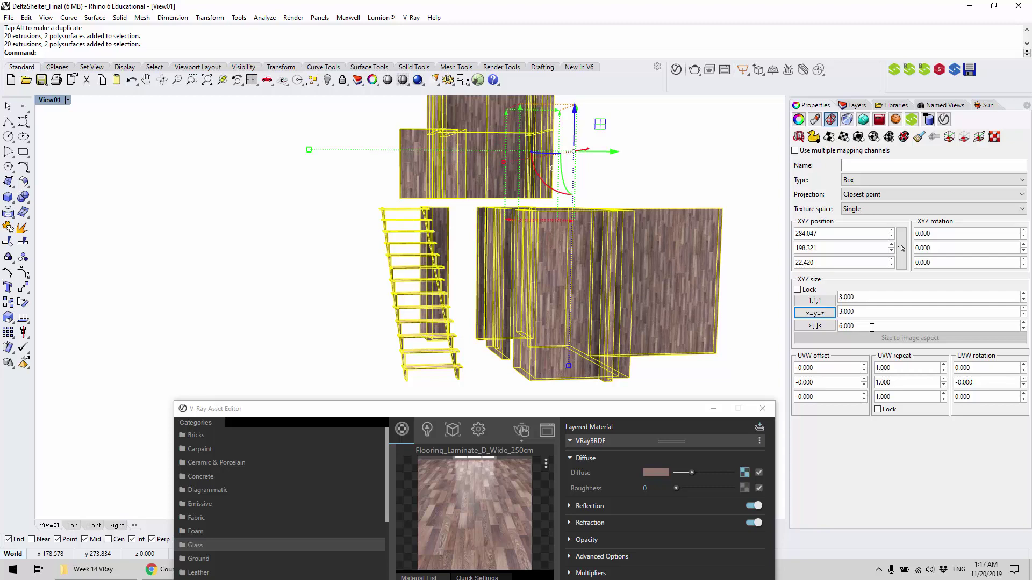
{"action": "scroll", "coordinate": [700, 296], "scroll_direction": "up", "scroll_amount": 5}
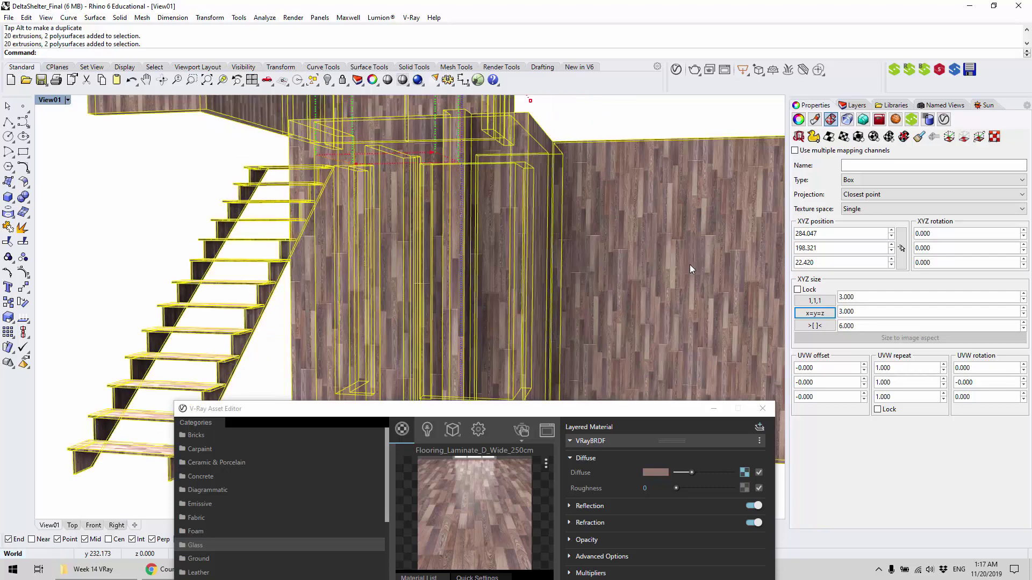
Set the box mapping's Z size to 8 for the selected wood objects, then deselect them
{"action": "scroll", "coordinate": [683, 259], "scroll_direction": "down", "scroll_amount": 5}
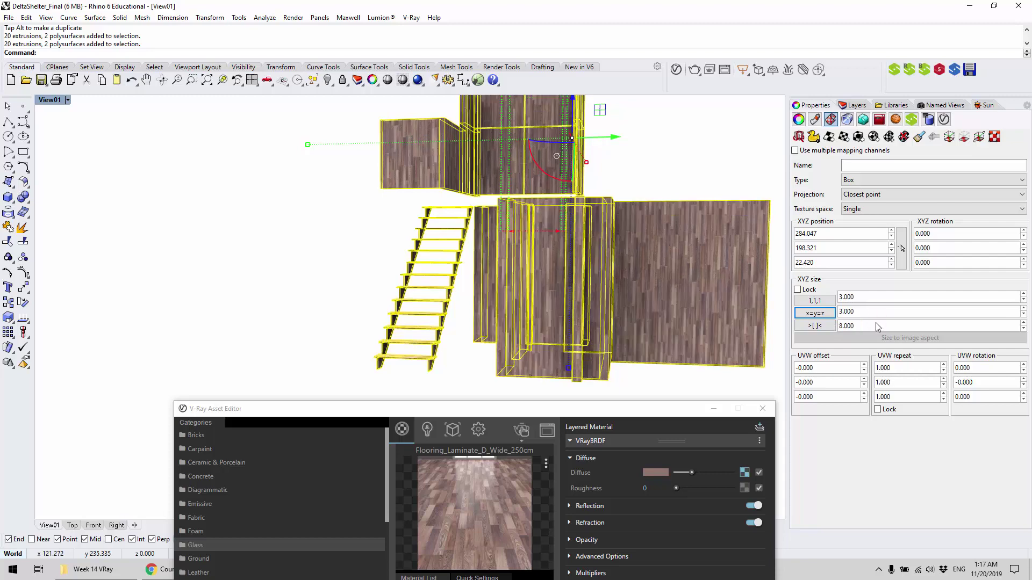
{"action": "left_click", "coordinate": [694, 183]}
Examine the plank proportions and direction on the stairs, wall volumes and roof slab from several angles and distances
{"action": "right_click_drag", "start_coordinate": [682, 264], "coordinate": [559, 285]}
{"action": "right_click_drag", "start_coordinate": [559, 285], "coordinate": [565, 298]}
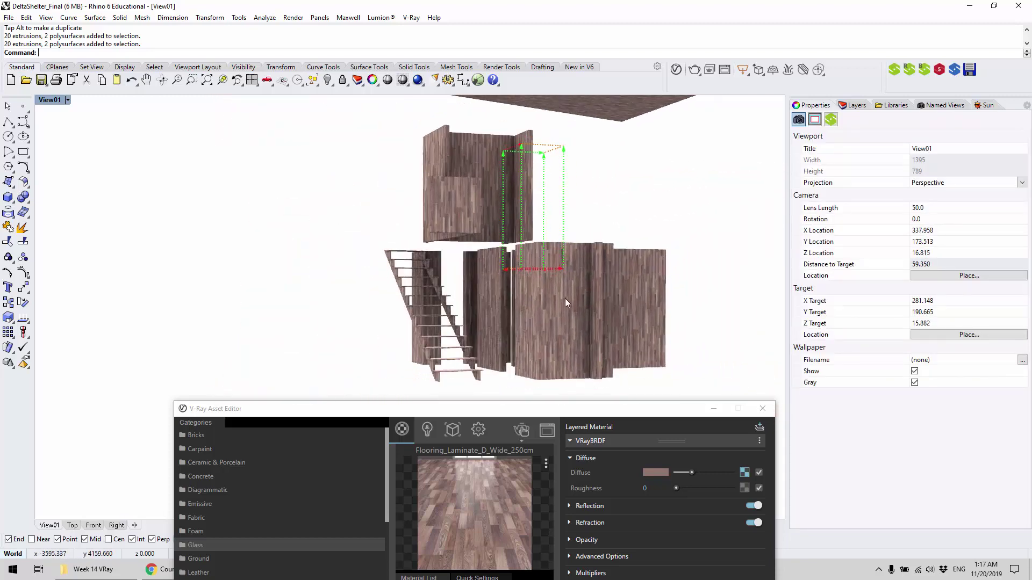
{"action": "scroll", "coordinate": [521, 259], "scroll_direction": "up", "scroll_amount": 2}
{"action": "right_click_drag", "start_coordinate": [521, 262], "coordinate": [703, 242]}
{"action": "scroll", "coordinate": [482, 260], "scroll_direction": "up", "scroll_amount": 6}
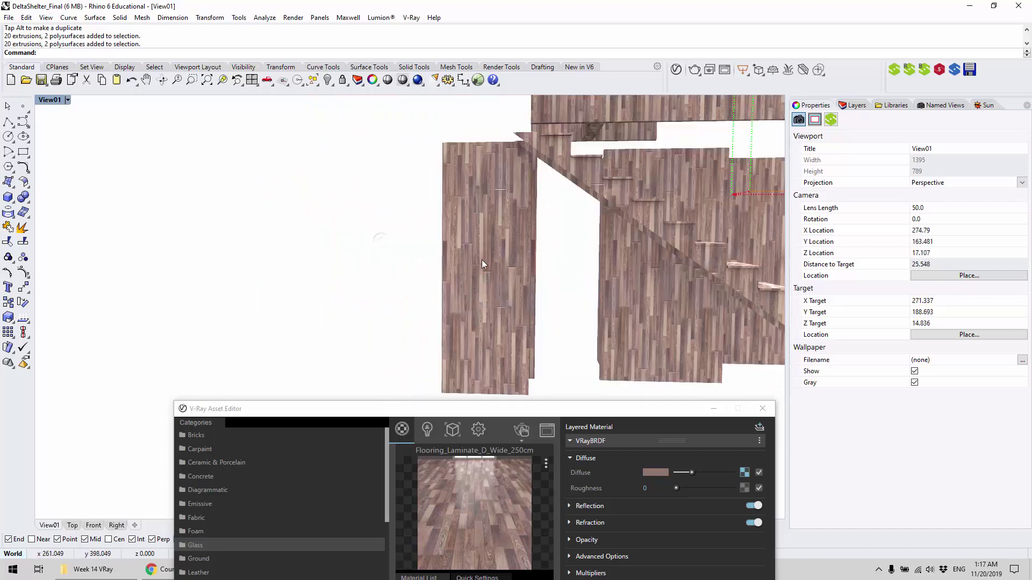
{"action": "scroll", "coordinate": [478, 265], "scroll_direction": "down", "scroll_amount": 6}
{"action": "right_click_drag", "start_coordinate": [478, 265], "coordinate": [525, 274]}
{"action": "scroll", "coordinate": [538, 253], "scroll_direction": "down", "scroll_amount": 5}
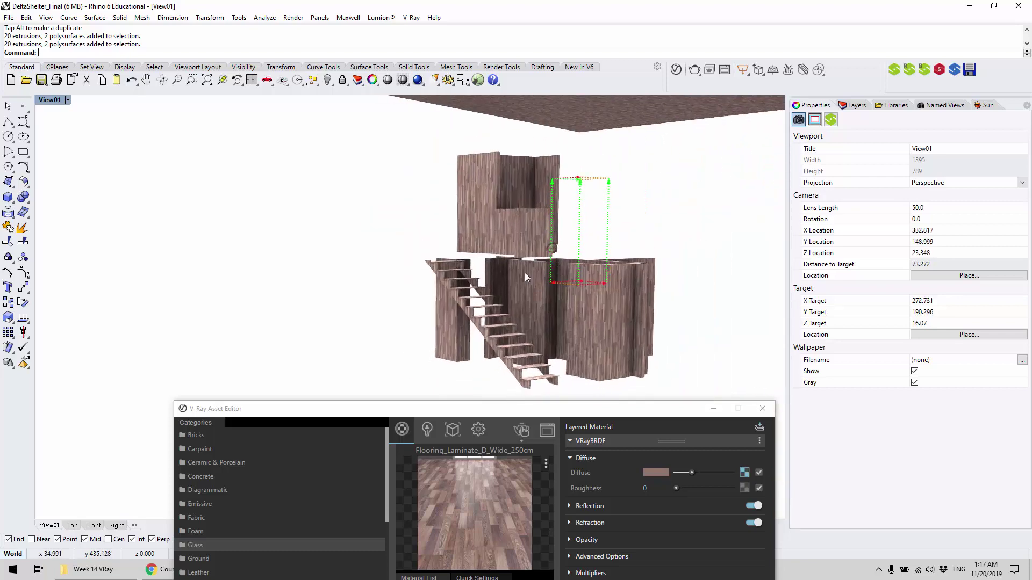
{"action": "mouse_move", "coordinate": [464, 411]}
{"action": "left_mouse_down"}
{"action": "mouse_move", "coordinate": [440, 390]}
{"action": "mouse_move", "coordinate": [458, 408]}
{"action": "left_mouse_up"}
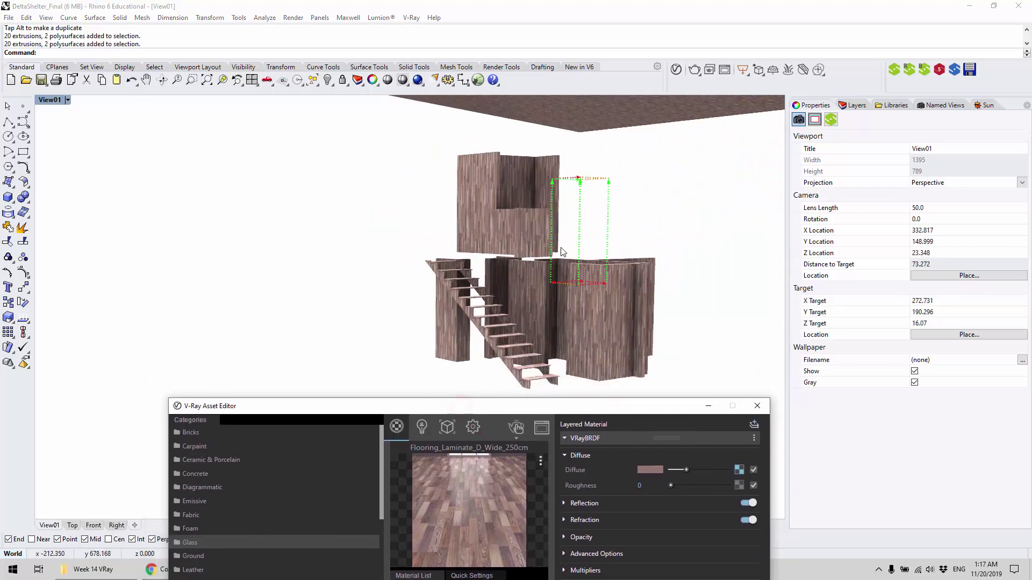
{"action": "scroll", "coordinate": [547, 248], "scroll_direction": "up", "scroll_amount": 4}
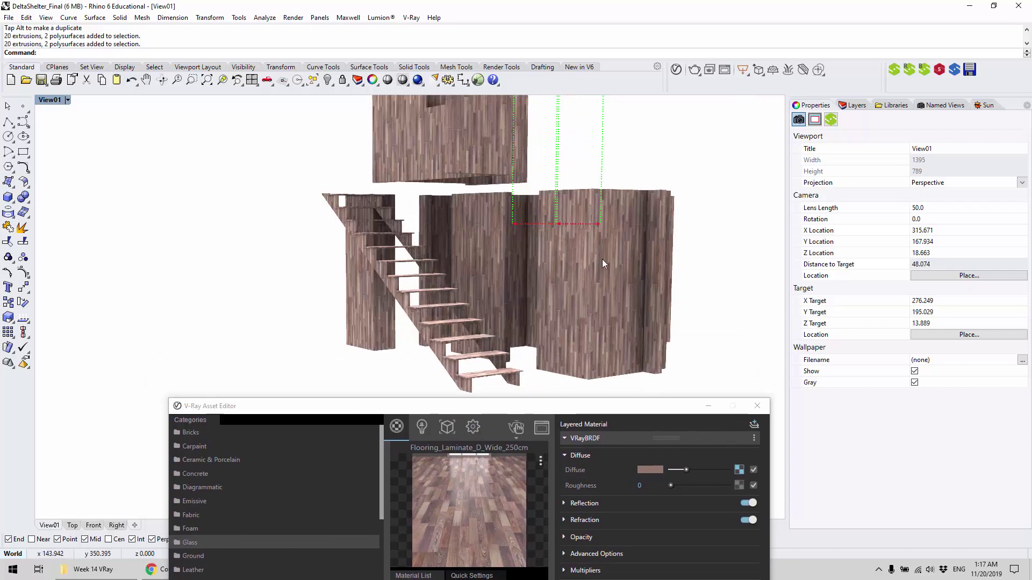
{"action": "scroll", "coordinate": [546, 283], "scroll_direction": "down", "scroll_amount": 3}
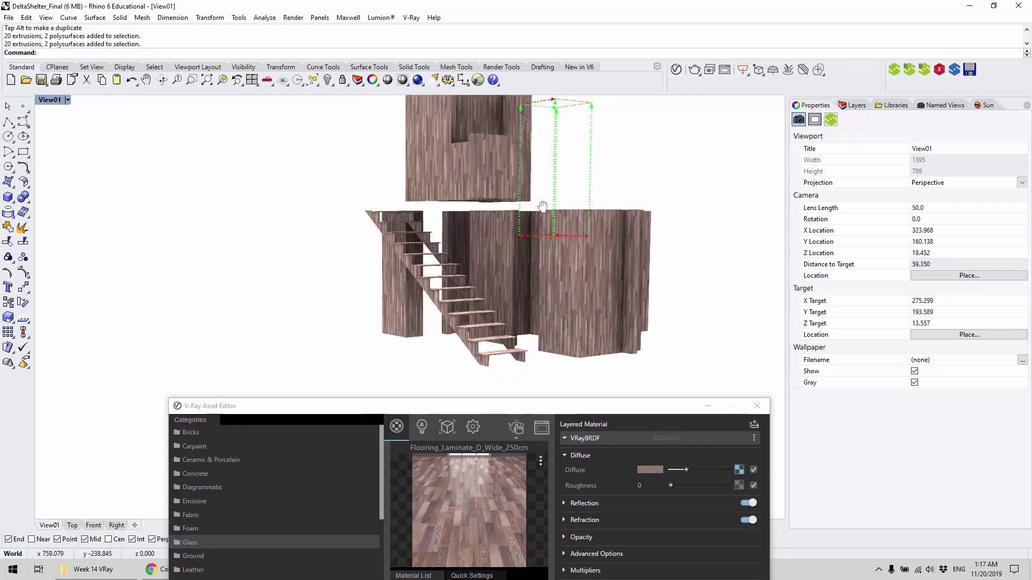
{"action": "scroll", "coordinate": [530, 218], "scroll_direction": "down", "scroll_amount": 4}
{"action": "right_click_drag", "start_coordinate": [530, 219], "coordinate": [562, 161]}
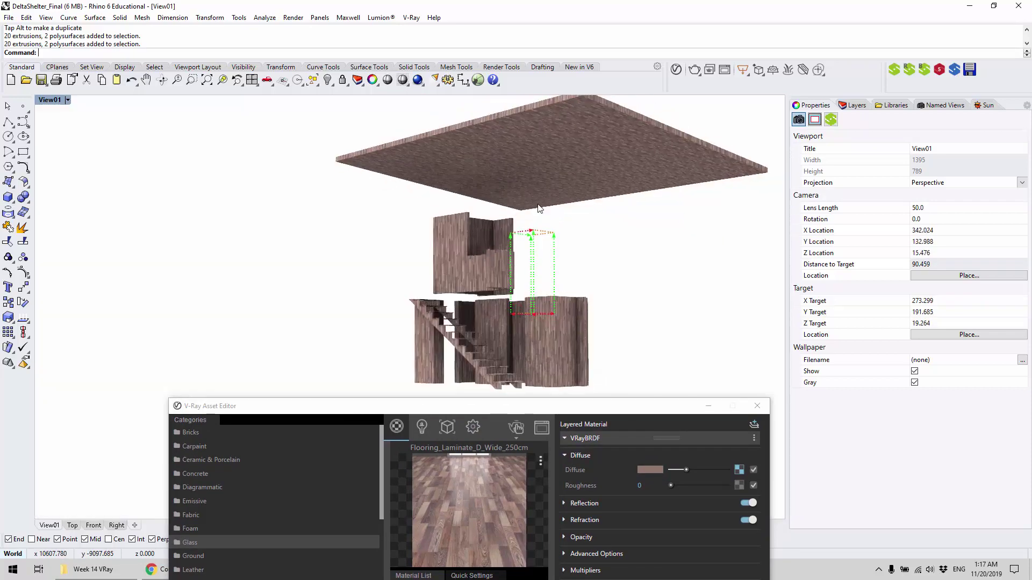
Delete the Flooring_Laminate_D_Wide_250cm material from the scene's material list
{"action": "left_click_drag", "start_coordinate": [456, 407], "coordinate": [450, 113]}
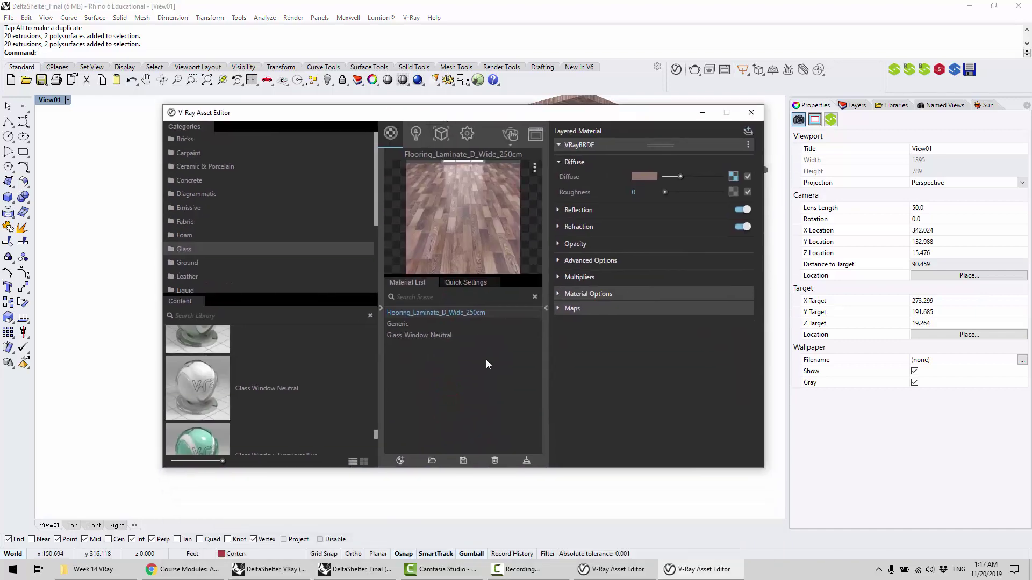
{"action": "right_click", "coordinate": [456, 314]}
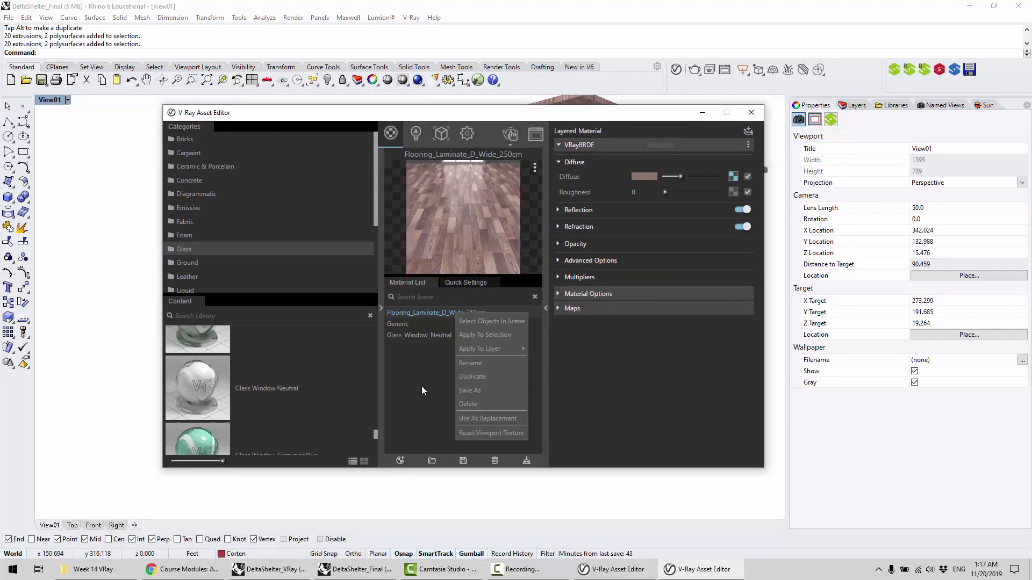
{"action": "left_click", "coordinate": [466, 403]}
{"action": "left_click", "coordinate": [436, 383]}
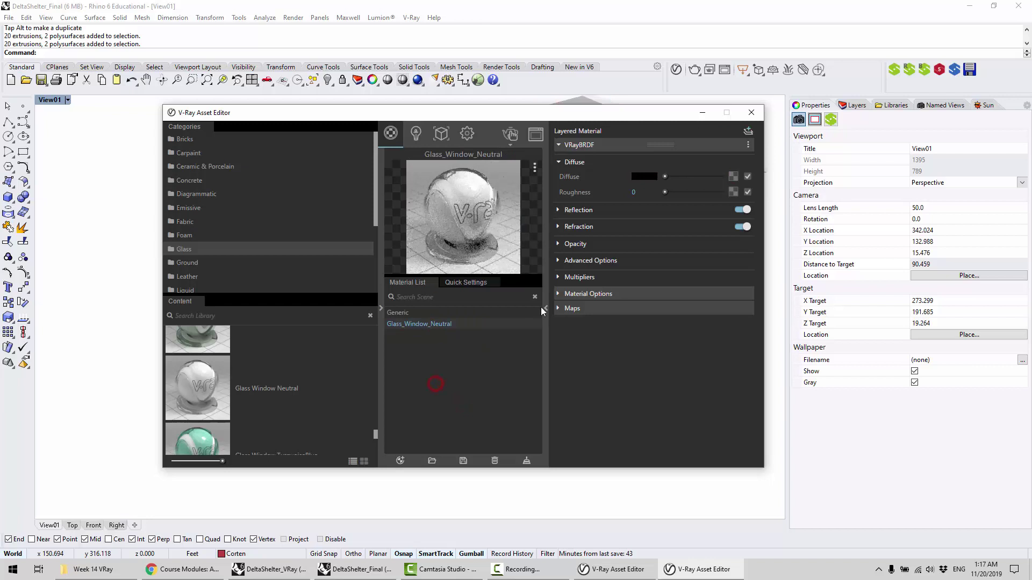
Add the Laminate A02 120cm material from the Wood & Laminate library category to the scene's materials
{"action": "scroll", "coordinate": [207, 273], "scroll_direction": "down", "scroll_amount": 3}
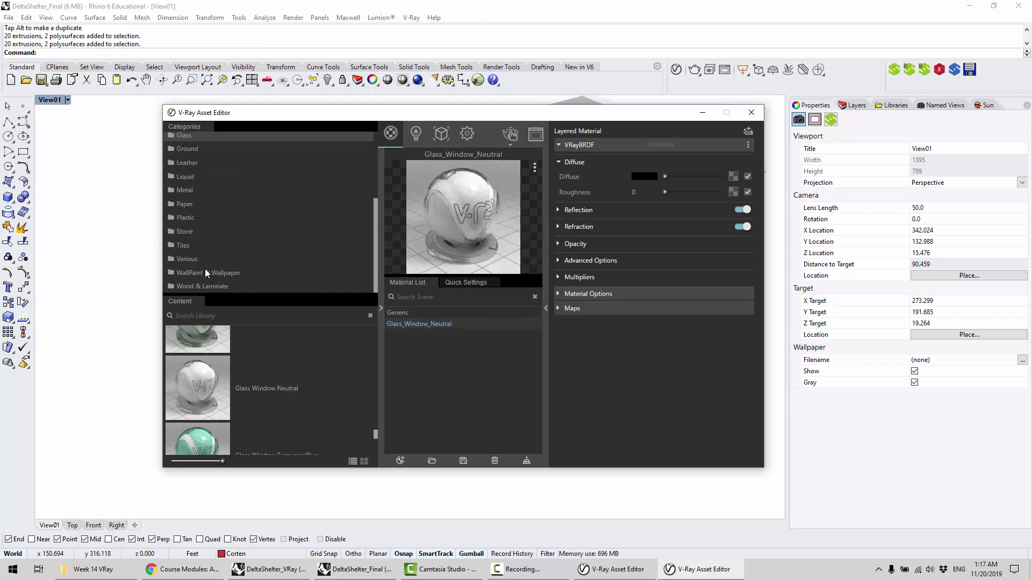
{"action": "left_click", "coordinate": [198, 285]}
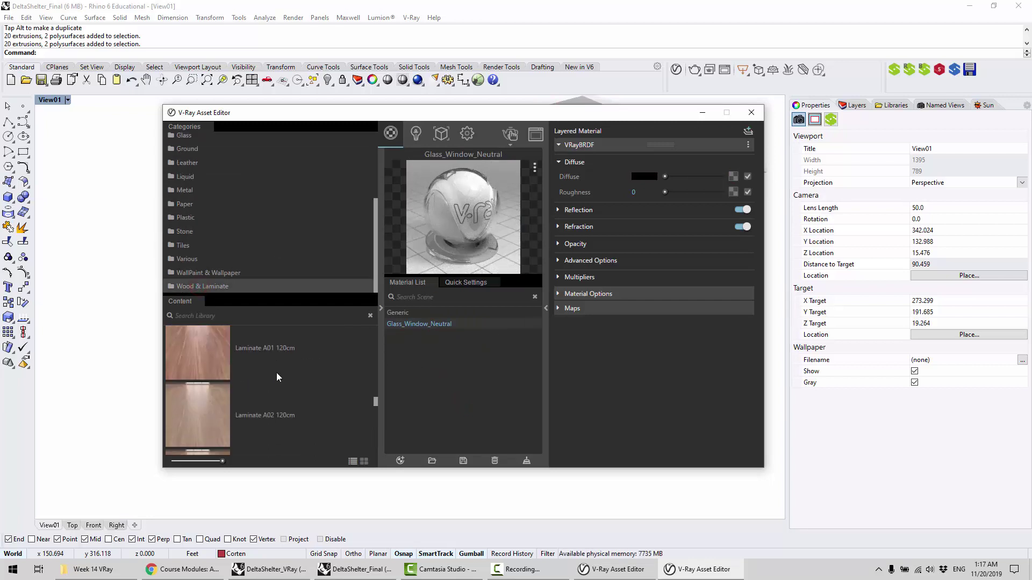
{"action": "left_click_drag", "start_coordinate": [220, 411], "coordinate": [462, 344]}
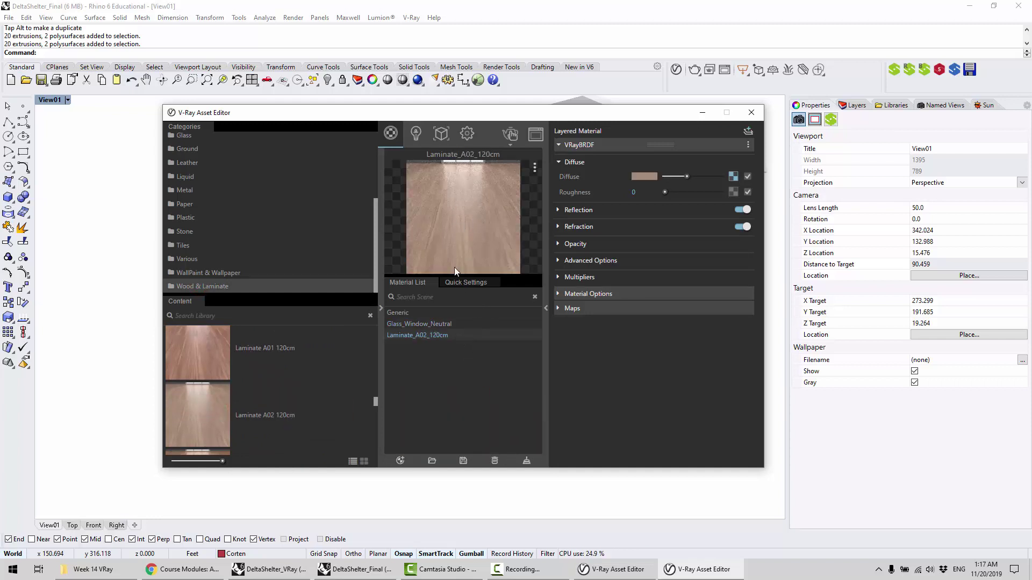
Apply the Laminate_A02_120cm material to the Wood-Interior layer
{"action": "left_click_drag", "start_coordinate": [585, 116], "coordinate": [572, 137]}
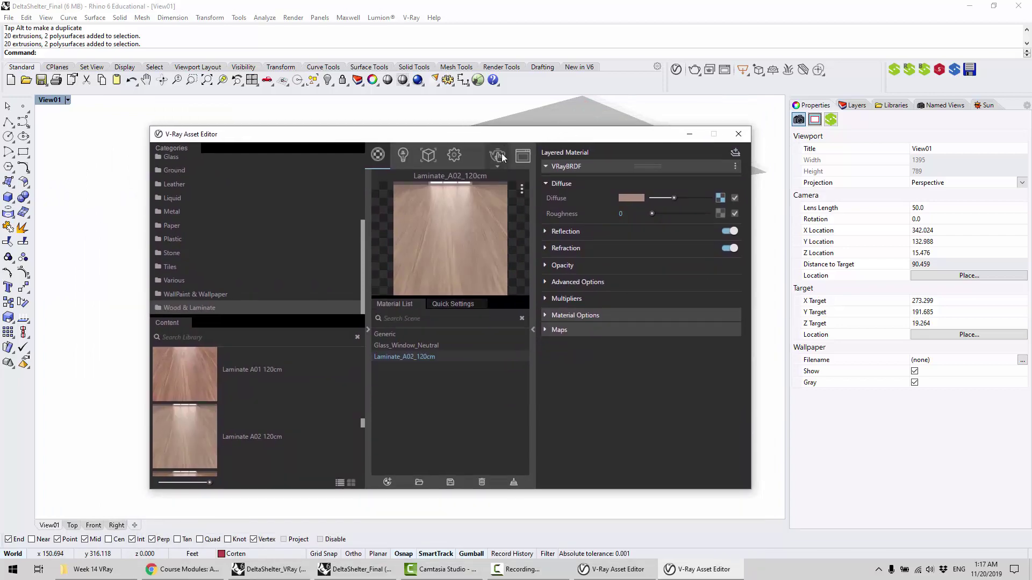
{"action": "left_click_drag", "start_coordinate": [506, 134], "coordinate": [528, 397]}
{"action": "right_click_drag", "start_coordinate": [526, 378], "coordinate": [559, 309]}
{"action": "left_click_drag", "start_coordinate": [484, 398], "coordinate": [345, 157]}
{"action": "right_click", "coordinate": [309, 382]}
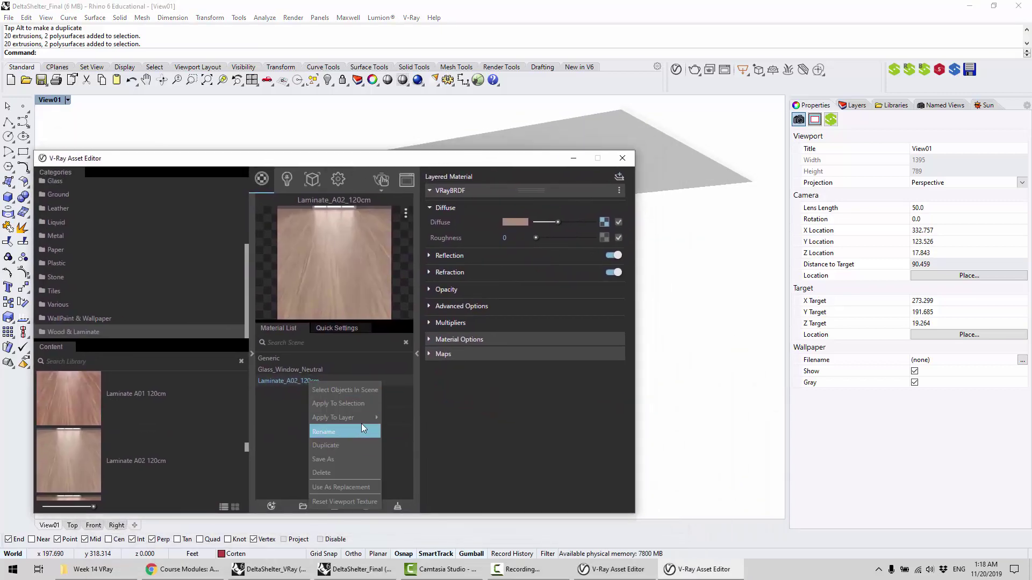
{"action": "mouse_move", "coordinate": [333, 418]}
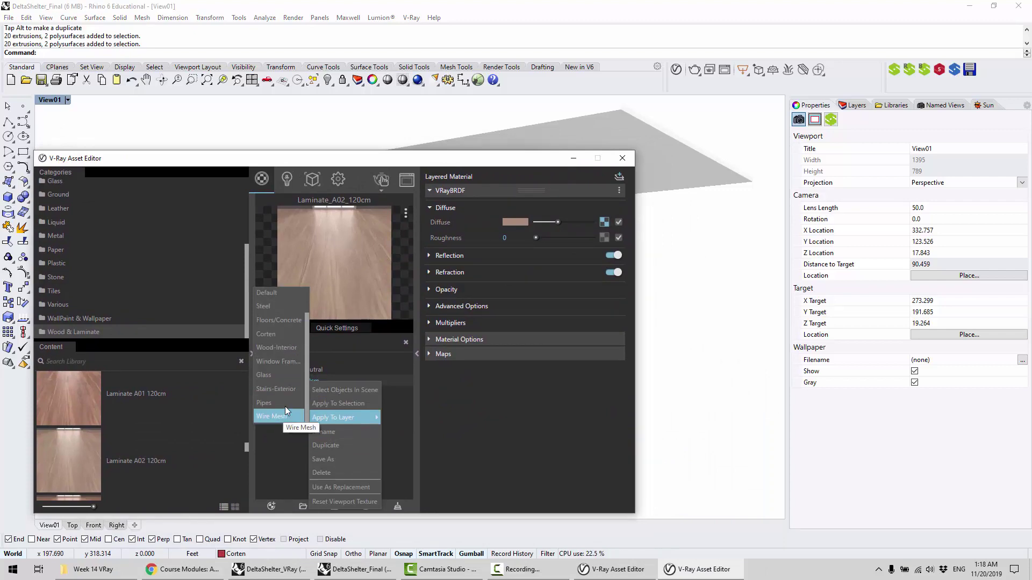
{"action": "left_click", "coordinate": [276, 347]}
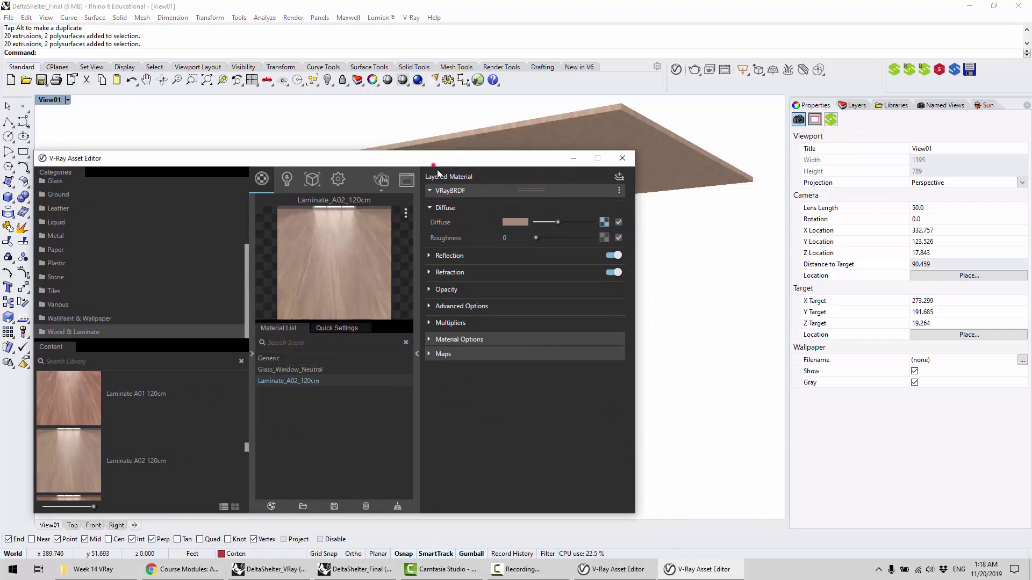
Examine the laminate's grain direction and scale on the interior walls and stairs
{"action": "left_click_drag", "start_coordinate": [434, 161], "coordinate": [505, 325]}
{"action": "right_click_drag", "start_coordinate": [431, 167], "coordinate": [575, 259]}
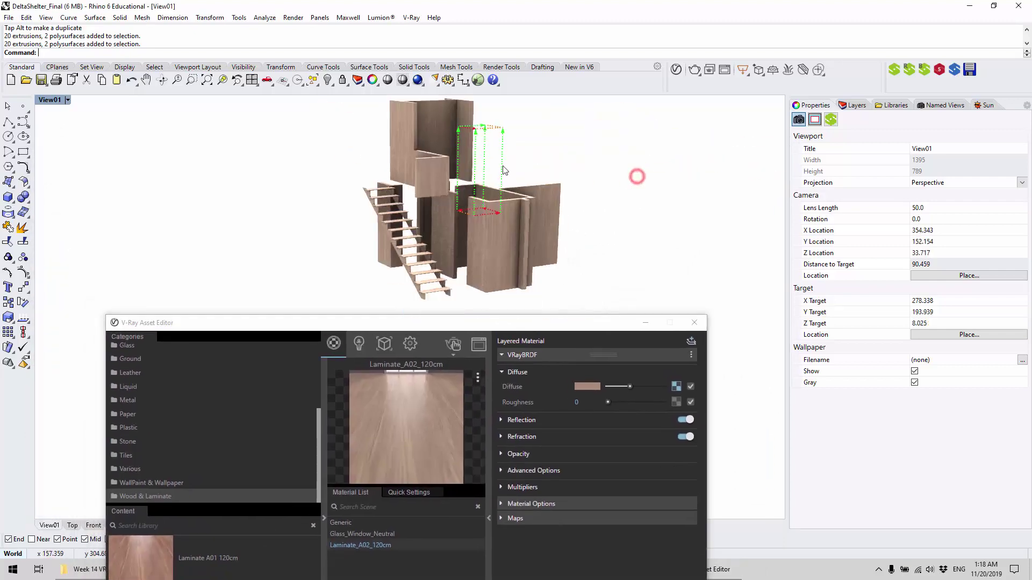
{"action": "right_click_drag", "start_coordinate": [499, 159], "coordinate": [510, 237]}
{"action": "scroll", "coordinate": [509, 234], "scroll_direction": "up", "scroll_amount": 6}
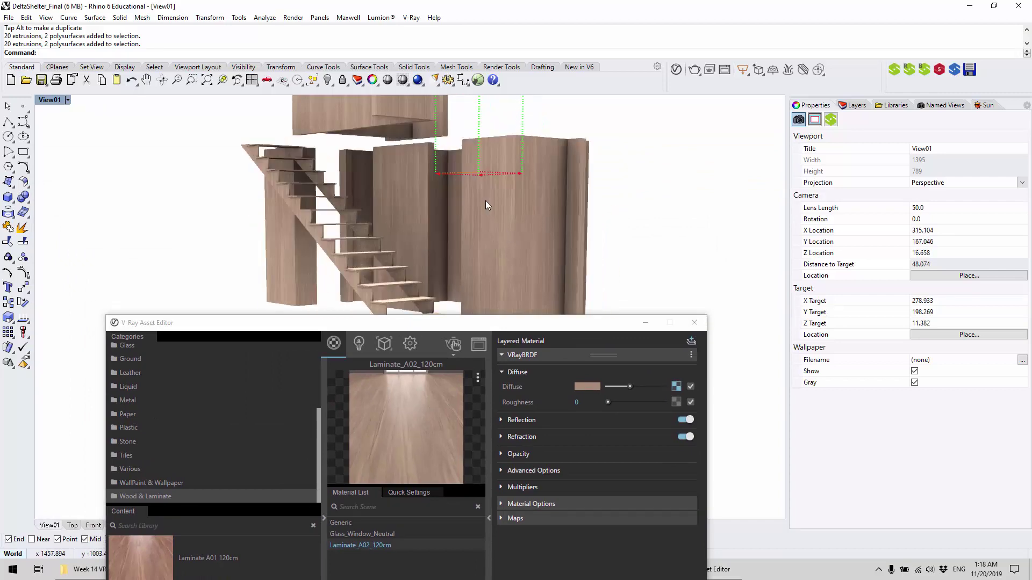
{"action": "right_click_drag", "start_coordinate": [523, 193], "coordinate": [478, 199]}
{"action": "left_click", "coordinate": [561, 167]}
{"action": "scroll", "coordinate": [477, 201], "scroll_direction": "up", "scroll_amount": 5}
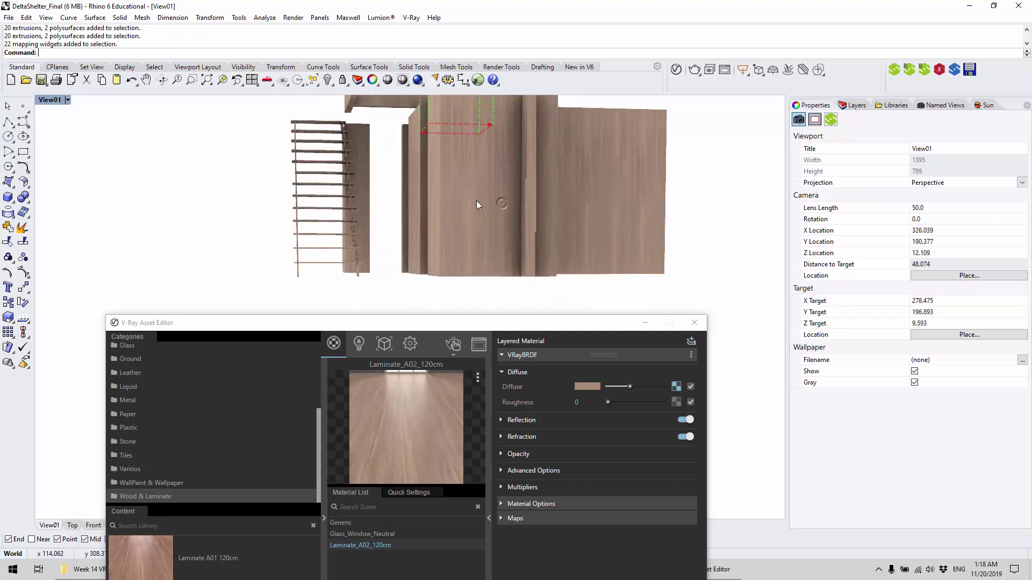
{"action": "scroll", "coordinate": [473, 194], "scroll_direction": "up", "scroll_amount": 3}
{"action": "scroll", "coordinate": [466, 182], "scroll_direction": "down", "scroll_amount": 3}
{"action": "right_click_drag", "start_coordinate": [451, 207], "coordinate": [504, 228]}
{"action": "right_click_drag", "start_coordinate": [505, 228], "coordinate": [520, 194], "text": "shift"}
{"action": "scroll", "coordinate": [521, 252], "scroll_direction": "down", "scroll_amount": 2}
{"action": "scroll", "coordinate": [489, 176], "scroll_direction": "down", "scroll_amount": 3}
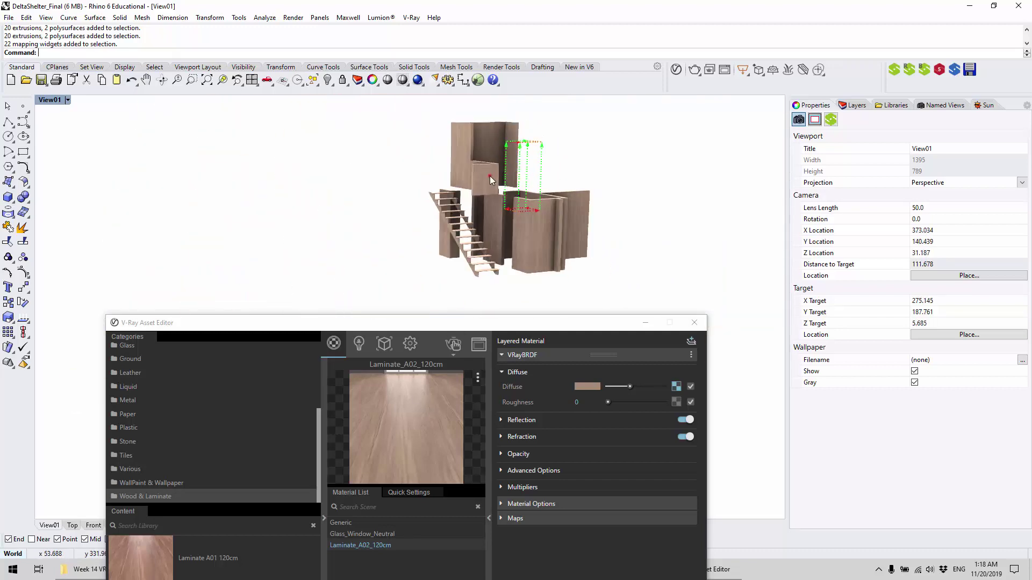
Set the Z size of the wood group's box mapping to 6.000 and check the grain on the walls
{"action": "left_click", "coordinate": [489, 176]}
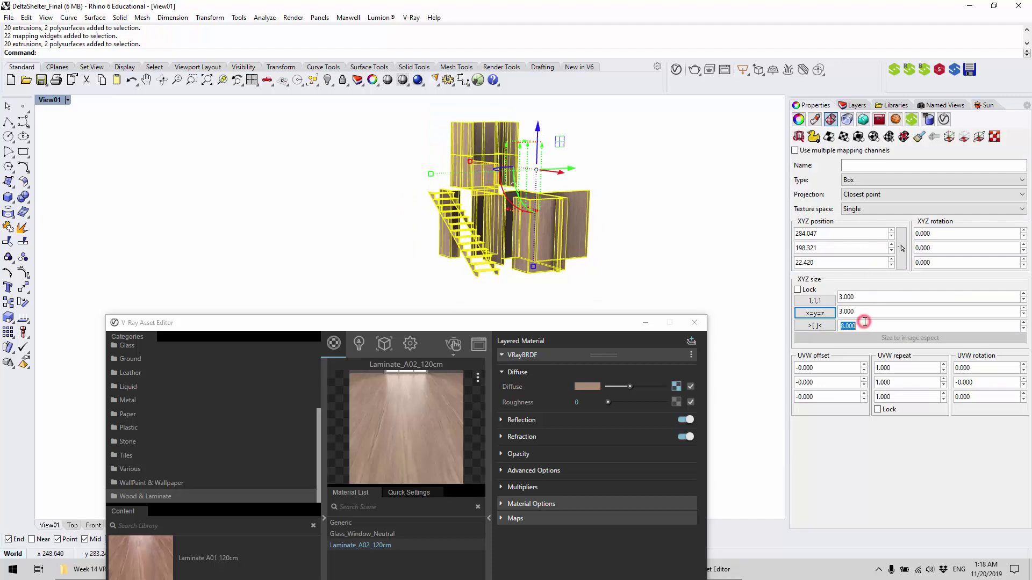
{"action": "right_click_drag", "start_coordinate": [583, 242], "coordinate": [501, 254]}
{"action": "scroll", "coordinate": [500, 254], "scroll_direction": "up", "scroll_amount": 6}
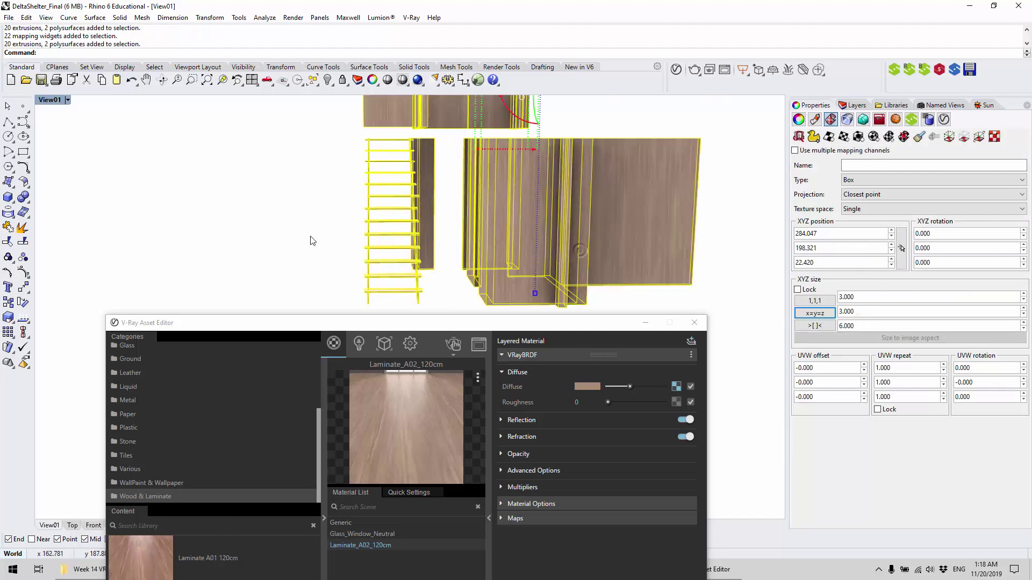
{"action": "left_click", "coordinate": [306, 235]}
{"action": "right_click_drag", "start_coordinate": [420, 222], "coordinate": [450, 196]}
{"action": "scroll", "coordinate": [541, 217], "scroll_direction": "up", "scroll_amount": 6}
{"action": "scroll", "coordinate": [542, 217], "scroll_direction": "down", "scroll_amount": 2}
{"action": "scroll", "coordinate": [473, 210], "scroll_direction": "down", "scroll_amount": 2}
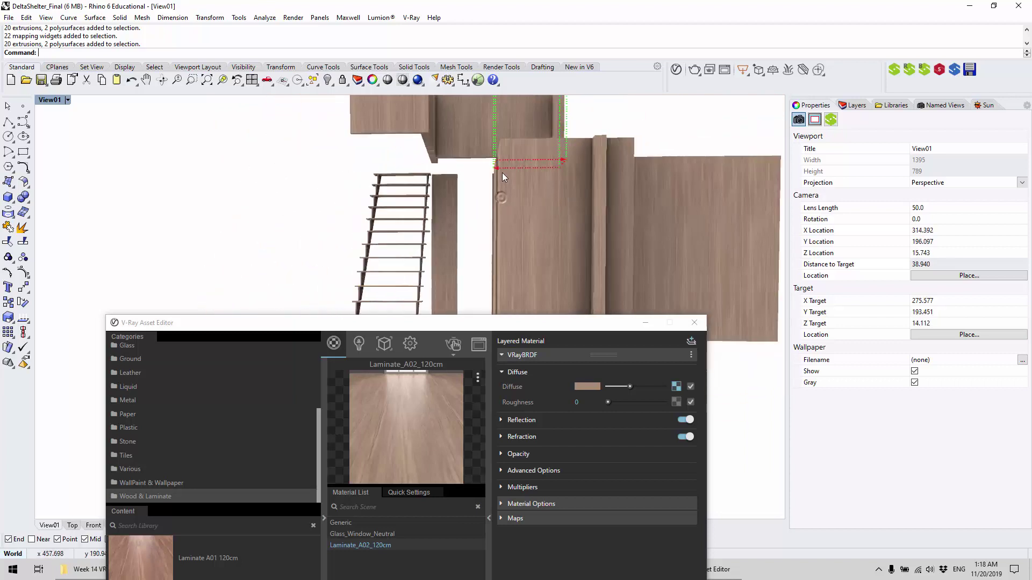
{"action": "scroll", "coordinate": [492, 223], "scroll_direction": "down", "scroll_amount": 4}
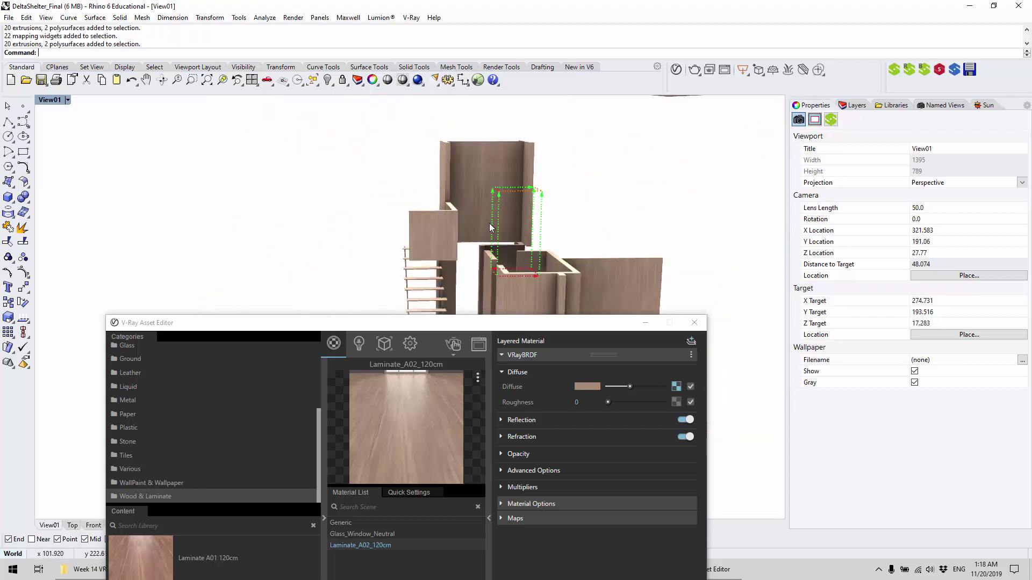
Set the Z size of the wood group's box mapping to 4.000 and deselect the group
{"action": "right_click_drag", "start_coordinate": [489, 224], "coordinate": [448, 155]}
{"action": "left_click", "coordinate": [524, 219]}
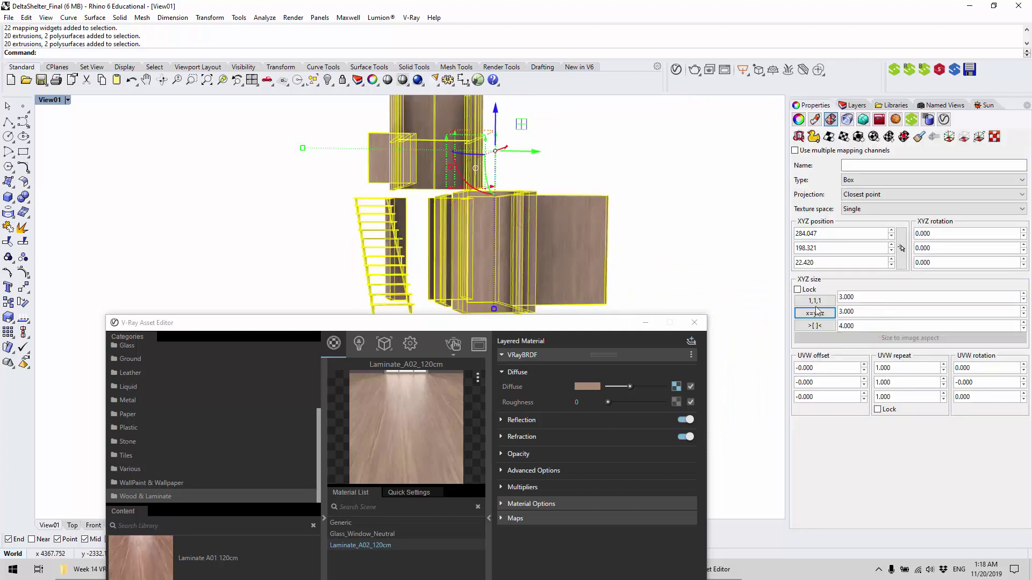
{"action": "left_click", "coordinate": [628, 189]}
Examine the wood texture across the whole model and on the underside of the roof slab
{"action": "scroll", "coordinate": [638, 184], "scroll_direction": "down", "scroll_amount": 3}
{"action": "right_click_drag", "start_coordinate": [638, 185], "coordinate": [549, 155]}
{"action": "scroll", "coordinate": [469, 231], "scroll_direction": "up", "scroll_amount": 3}
{"action": "right_click_drag", "start_coordinate": [550, 155], "coordinate": [533, 202], "text": "shift"}
{"action": "left_click_drag", "start_coordinate": [511, 325], "coordinate": [530, 481]}
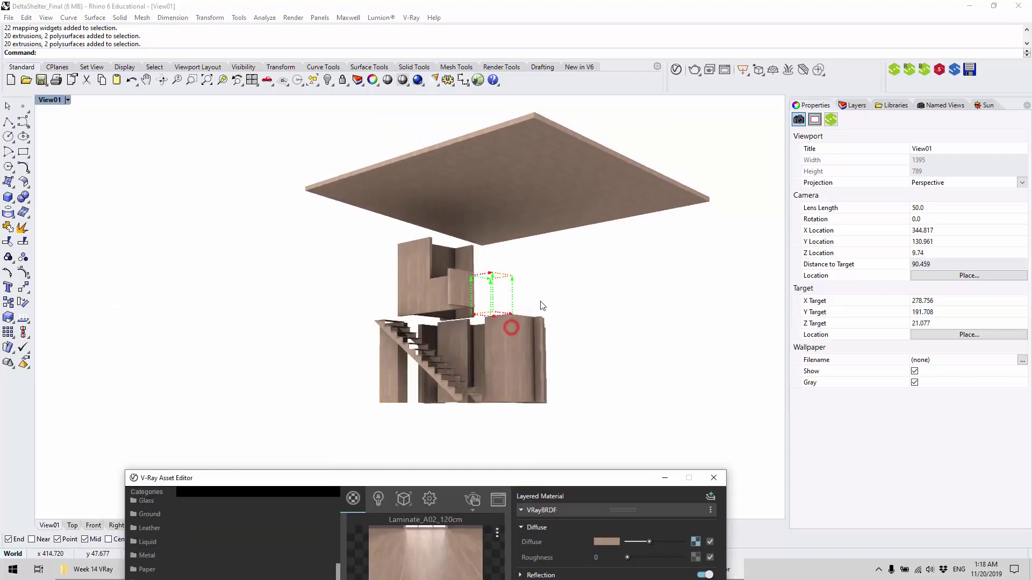
{"action": "right_click_drag", "start_coordinate": [541, 302], "coordinate": [545, 277]}
{"action": "scroll", "coordinate": [535, 210], "scroll_direction": "up", "scroll_amount": 4}
{"action": "right_click_drag", "start_coordinate": [551, 198], "coordinate": [492, 209], "text": "shift"}
{"action": "scroll", "coordinate": [486, 235], "scroll_direction": "down", "scroll_amount": 2}
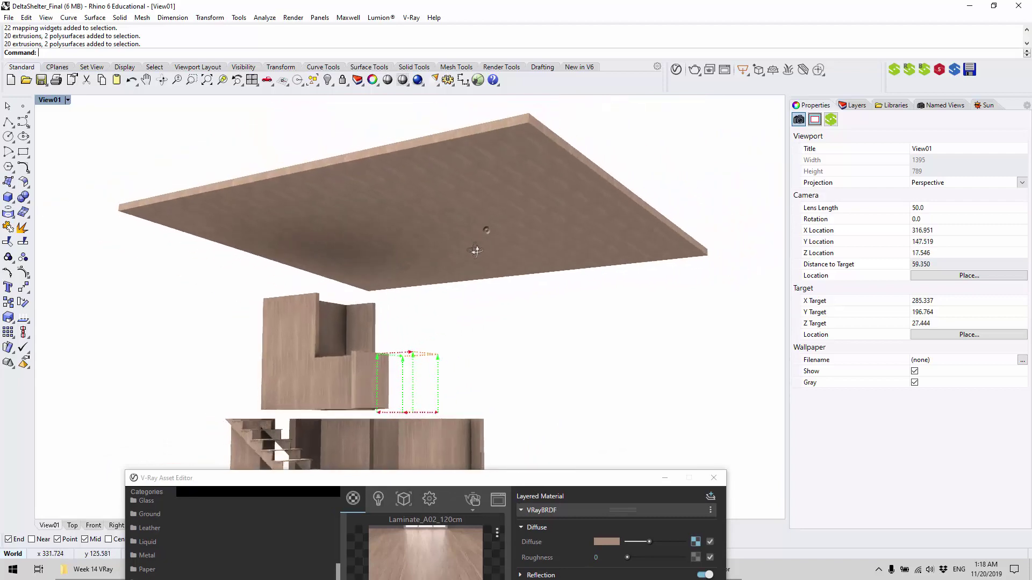
Ungroup the roof slab from the wooden walls and stairs
{"action": "left_click", "coordinate": [422, 183]}
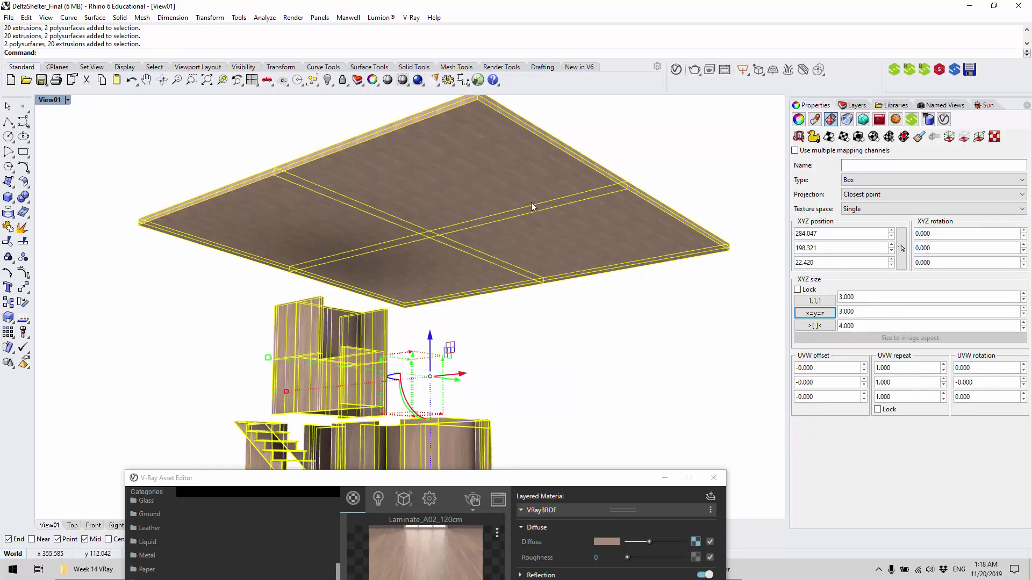
{"action": "type", "text": "g"}
{"action": "key", "text": "Return"}
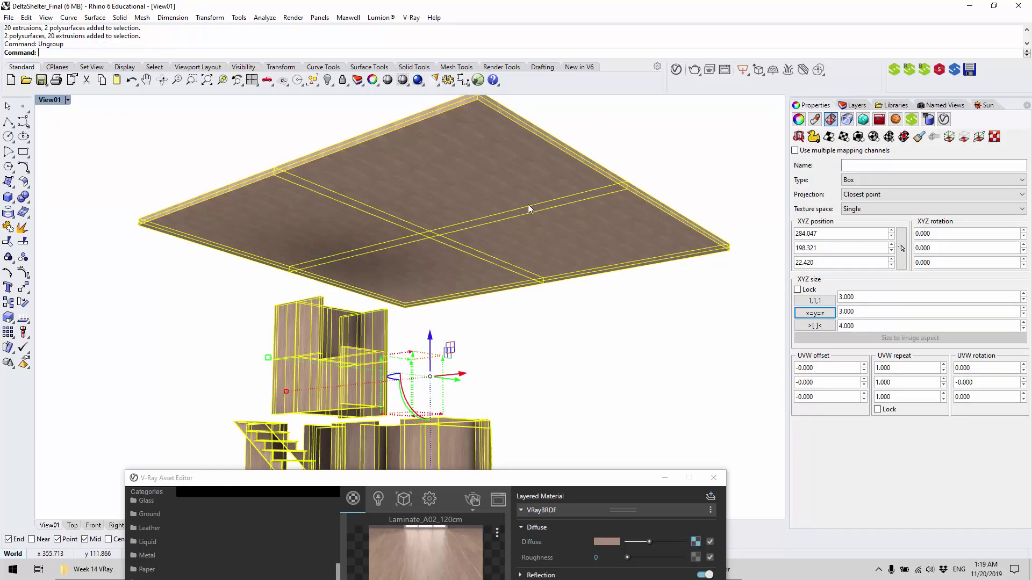
Lock the roof slab's box mapping proportions and set its X size to 6.000
{"action": "left_click", "coordinate": [582, 341]}
{"action": "left_click", "coordinate": [482, 209]}
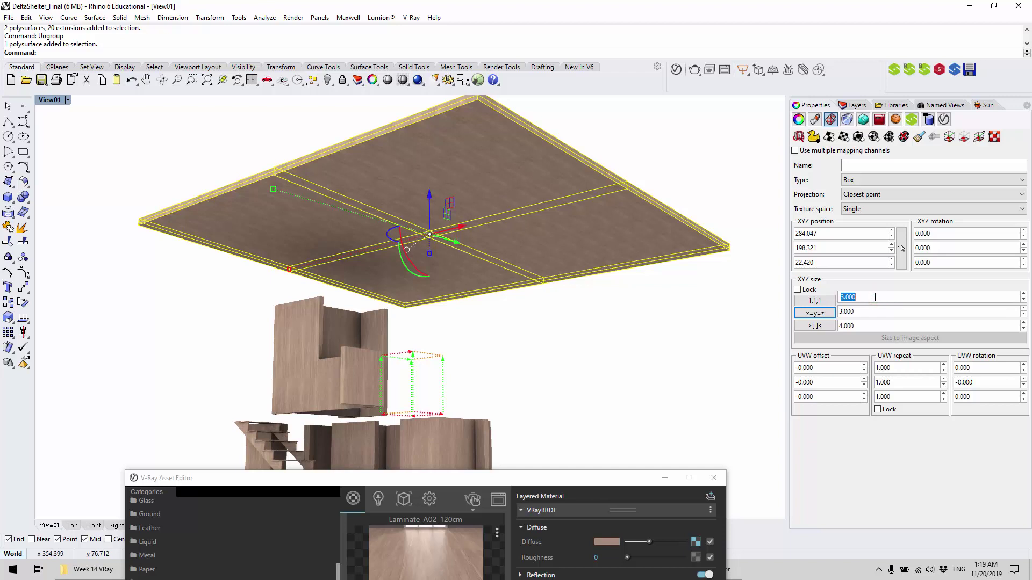
{"action": "left_click", "coordinate": [798, 290]}
{"action": "left_click", "coordinate": [861, 297]}
{"action": "type", "text": "6"}
{"action": "key", "text": "Return"}
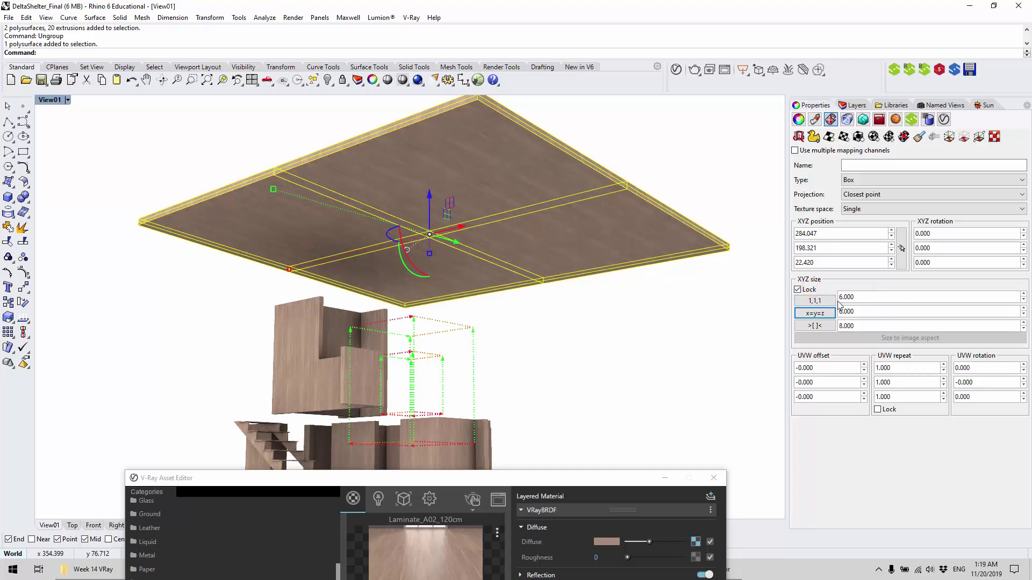
{"action": "right_click_drag", "start_coordinate": [650, 292], "coordinate": [677, 322]}
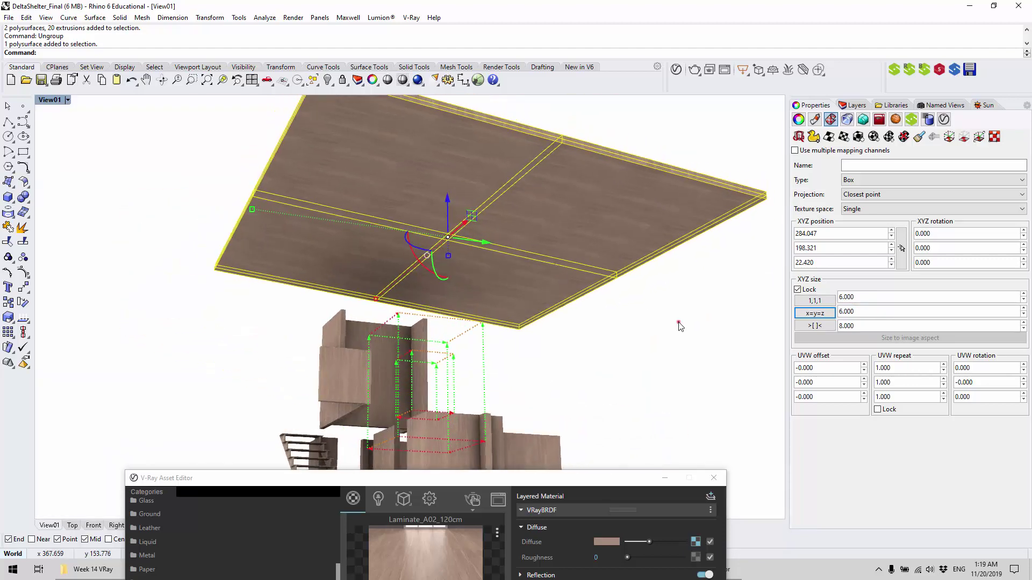
{"action": "left_click", "coordinate": [679, 321]}
{"action": "right_click_drag", "start_coordinate": [499, 232], "coordinate": [584, 234], "text": "shift"}
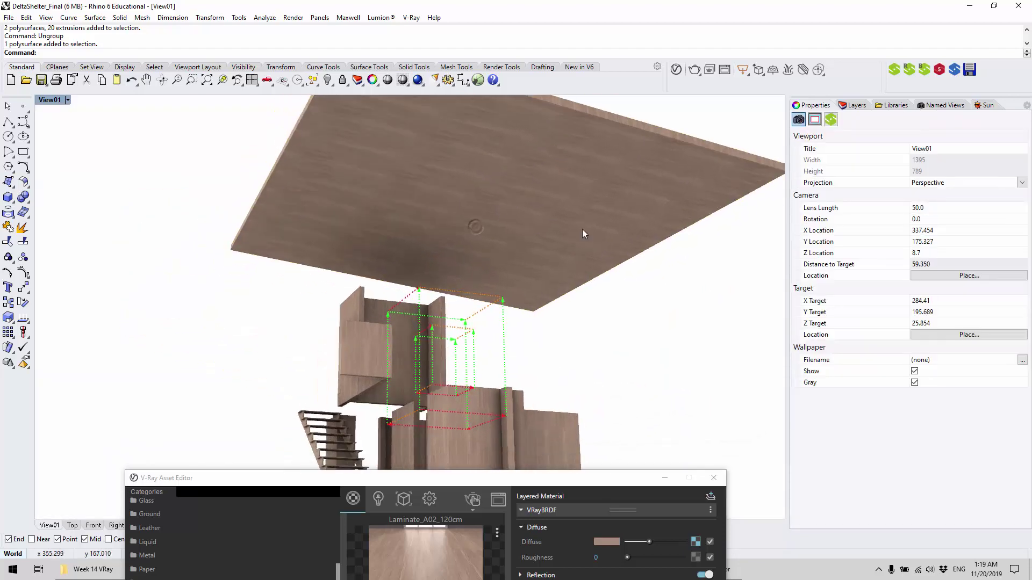
Move the roof slab's box mapping widget along the Y axis and check the grain on its underside
{"action": "left_click", "coordinate": [597, 210]}
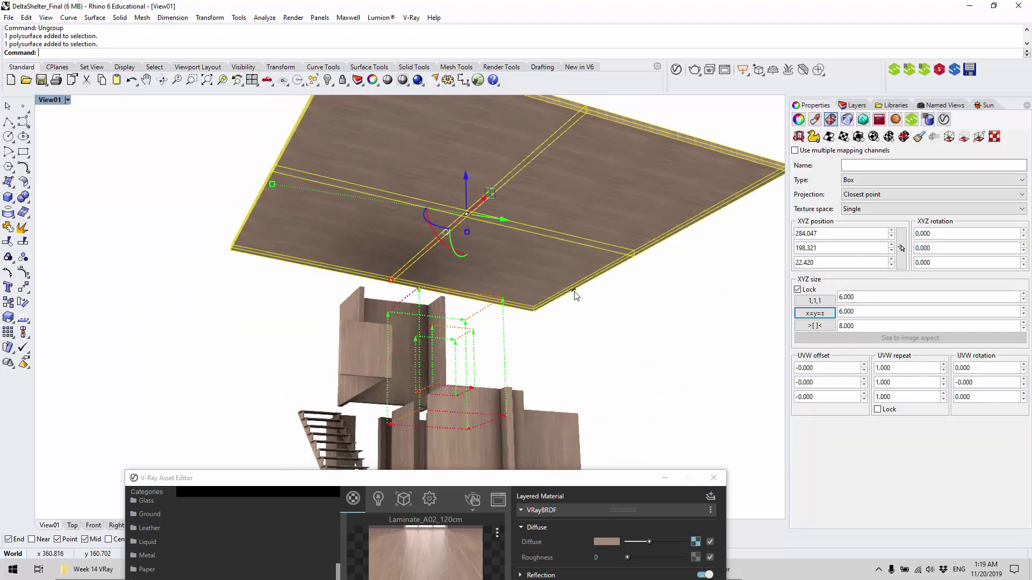
{"action": "right_click_drag", "start_coordinate": [576, 295], "coordinate": [543, 300]}
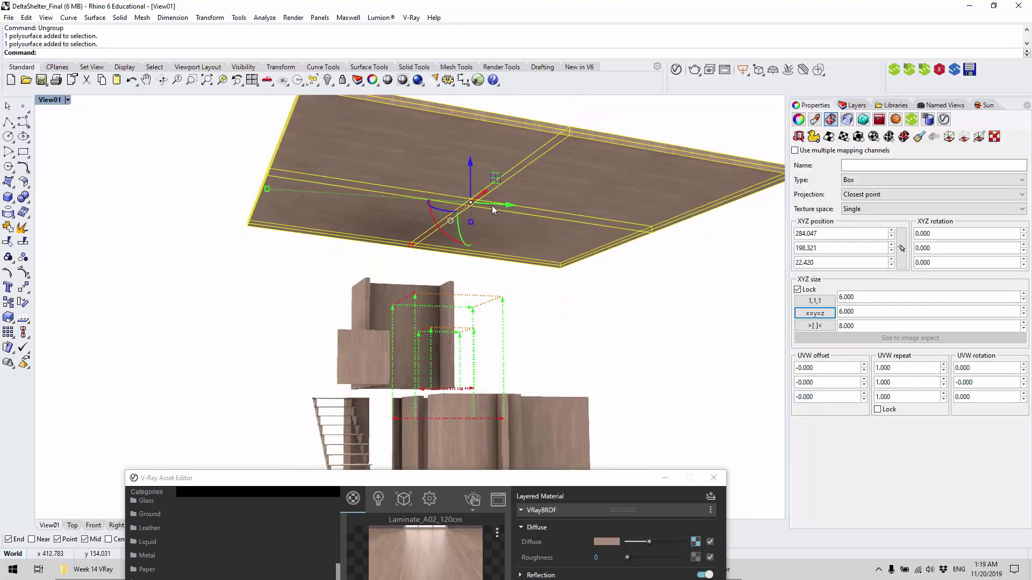
{"action": "left_click", "coordinate": [504, 298]}
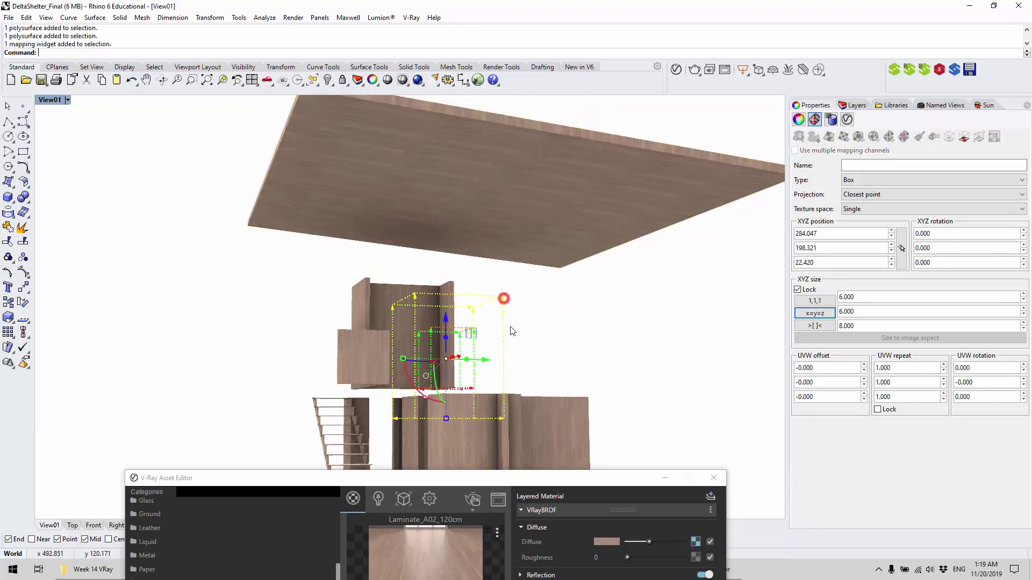
{"action": "left_click_drag", "start_coordinate": [480, 364], "coordinate": [523, 367]}
{"action": "right_click_drag", "start_coordinate": [604, 322], "coordinate": [566, 269]}
{"action": "left_click", "coordinate": [559, 208]}
{"action": "left_click", "coordinate": [622, 323]}
{"action": "right_click_drag", "start_coordinate": [622, 323], "coordinate": [581, 267]}
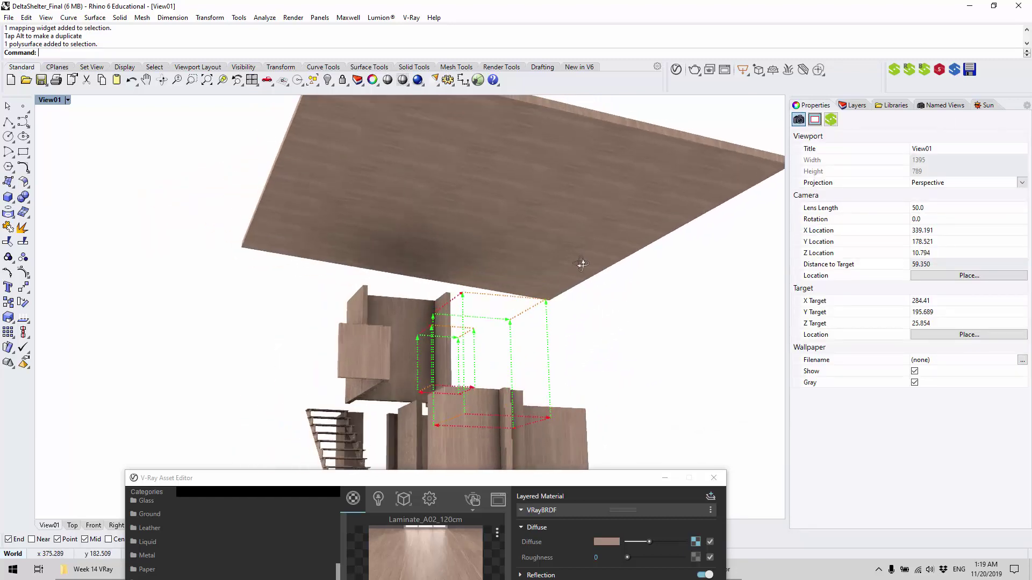
{"action": "left_click", "coordinate": [550, 224]}
{"action": "left_click", "coordinate": [573, 317]}
Bring up the layer list and show the Metal category of the V-Ray material library
{"action": "scroll", "coordinate": [635, 317], "scroll_direction": "down", "scroll_amount": 5}
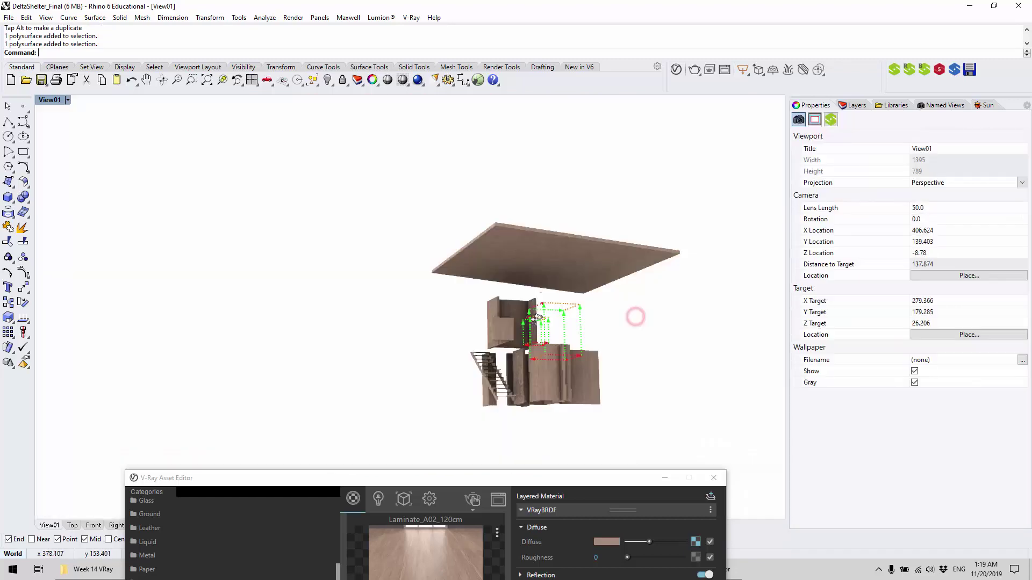
{"action": "right_click_drag", "start_coordinate": [636, 317], "coordinate": [575, 339]}
{"action": "scroll", "coordinate": [575, 339], "scroll_direction": "up", "scroll_amount": 6}
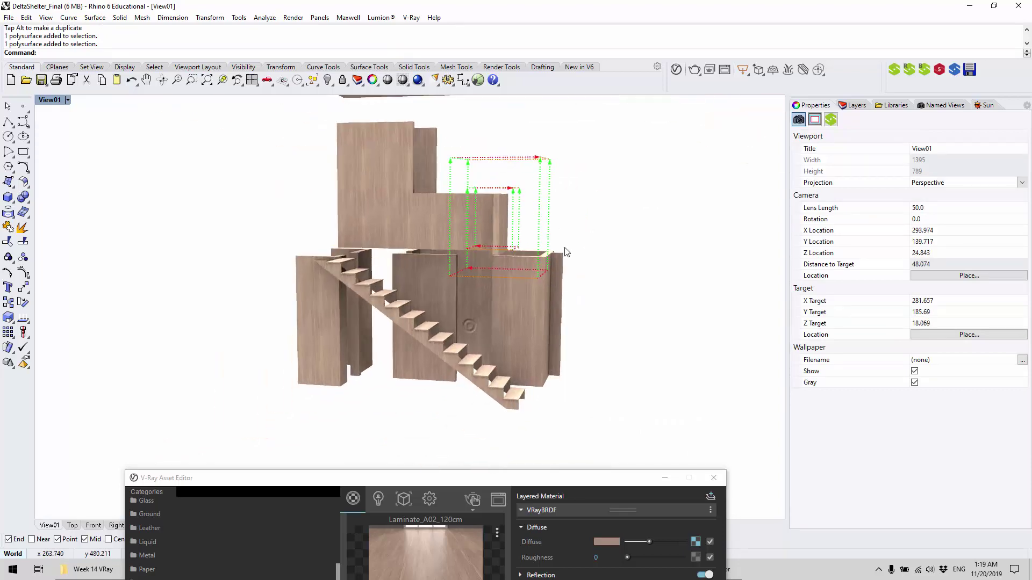
{"action": "left_click", "coordinate": [854, 106]}
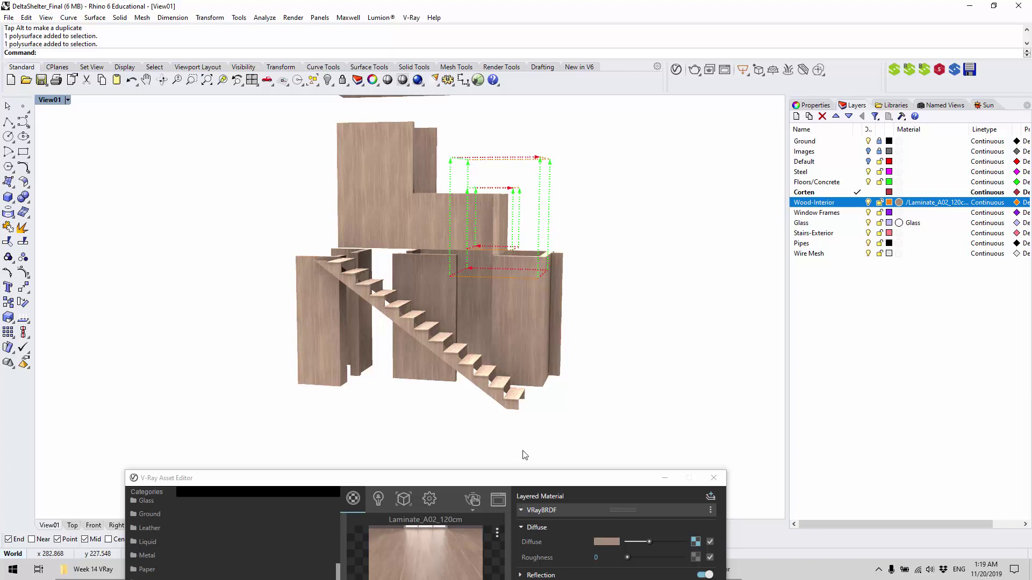
{"action": "left_click_drag", "start_coordinate": [519, 480], "coordinate": [546, 182]}
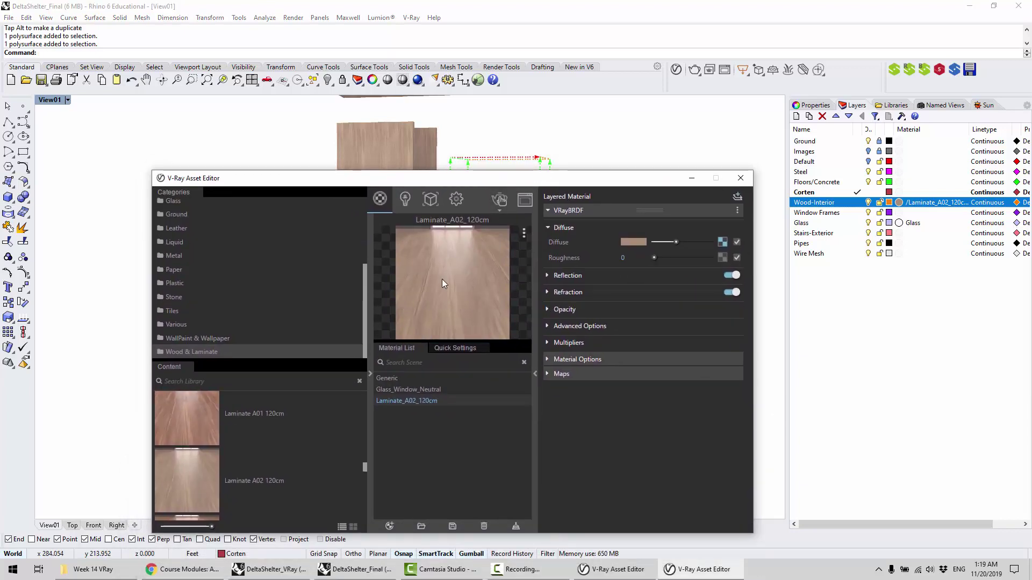
{"action": "mouse_move", "coordinate": [458, 181]}
{"action": "left_mouse_down"}
{"action": "mouse_move", "coordinate": [486, 243]}
{"action": "mouse_move", "coordinate": [460, 167]}
{"action": "left_mouse_up"}
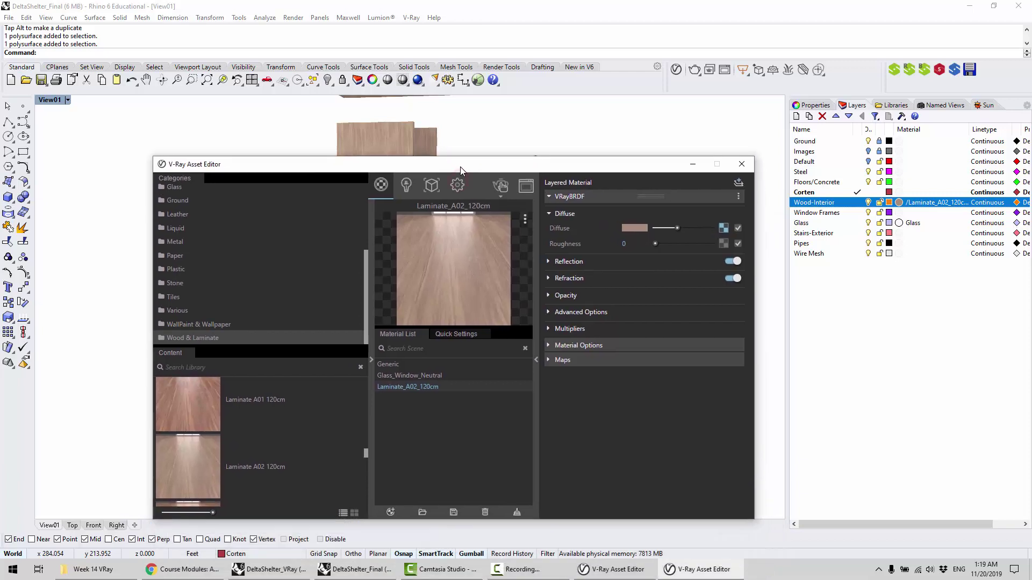
{"action": "left_click", "coordinate": [199, 241]}
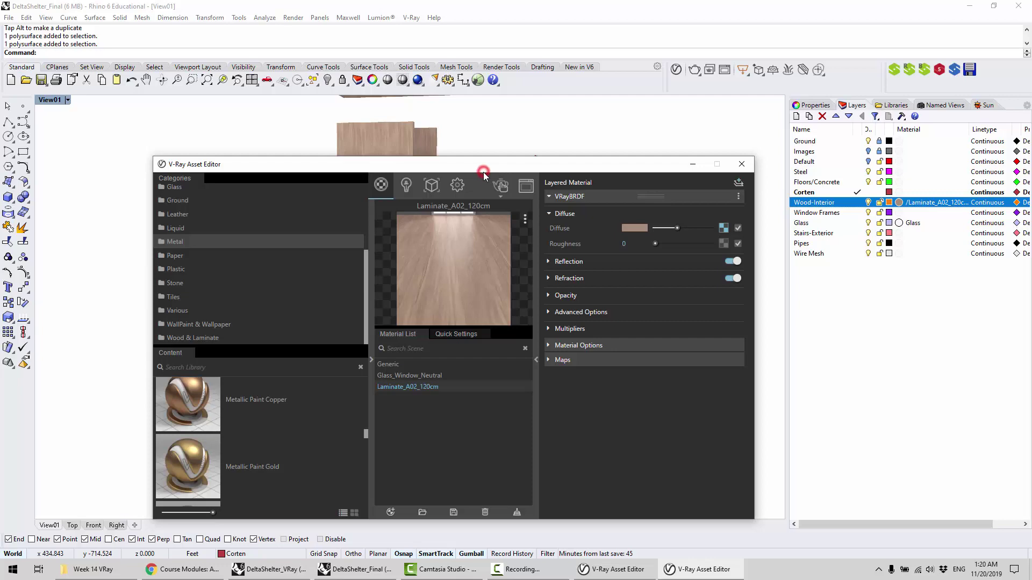
Show all hidden objects so the complete shelter model is displayed
{"action": "left_click_drag", "start_coordinate": [482, 172], "coordinate": [475, 441]}
{"action": "left_click", "coordinate": [639, 272]}
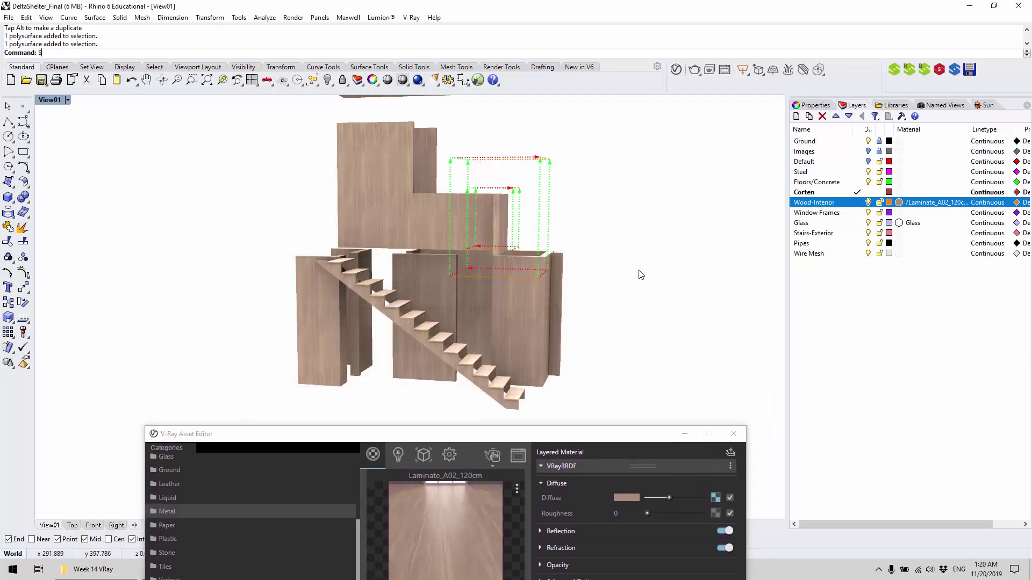
{"action": "key", "text": "Return"}
{"action": "right_click_drag", "start_coordinate": [618, 272], "coordinate": [459, 210]}
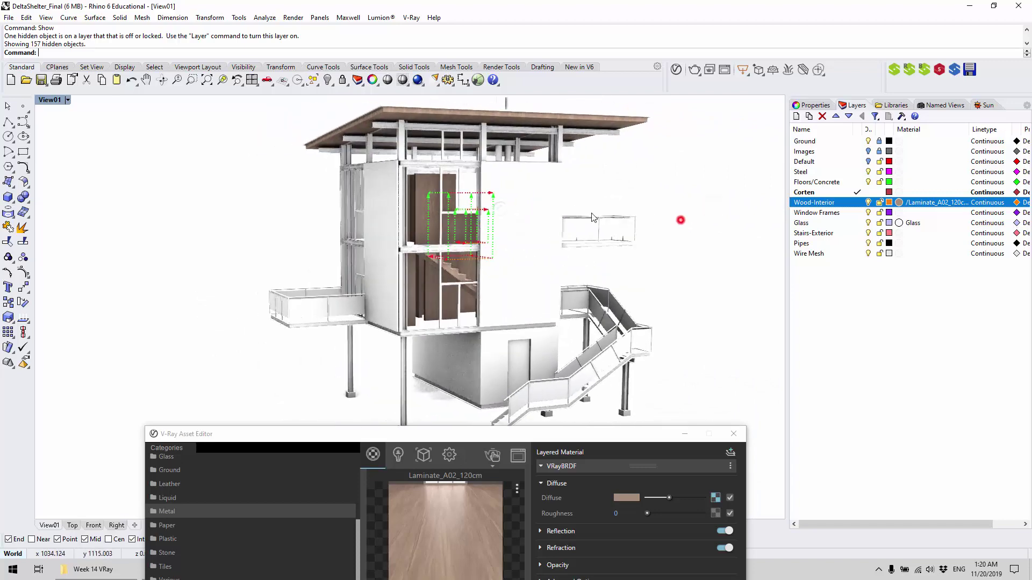
Select all objects on the Wood-Interior layer and turn off their mapping widgets
{"action": "left_click", "coordinate": [428, 212]}
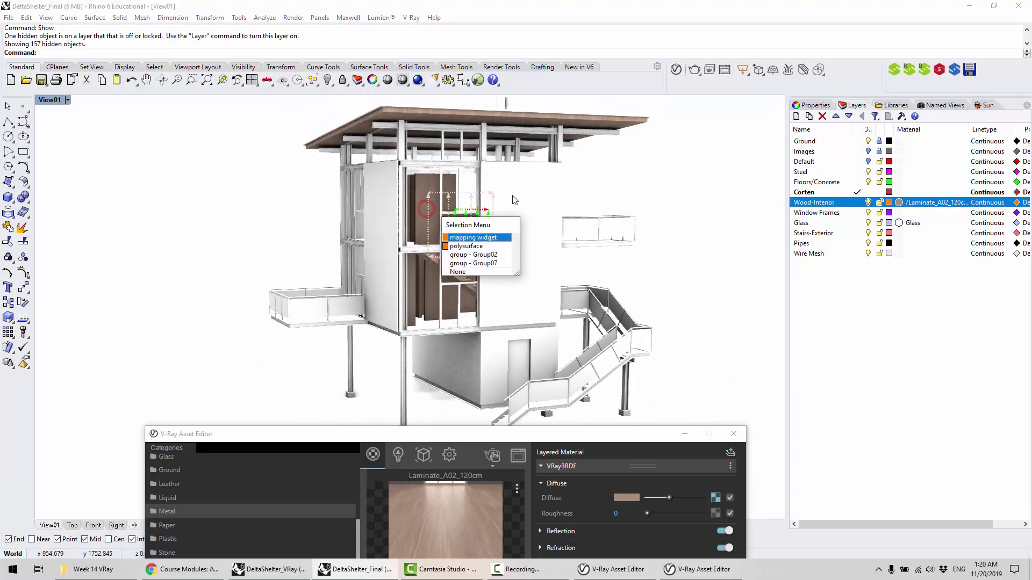
{"action": "left_click", "coordinate": [637, 187]}
{"action": "right_click", "coordinate": [821, 202]}
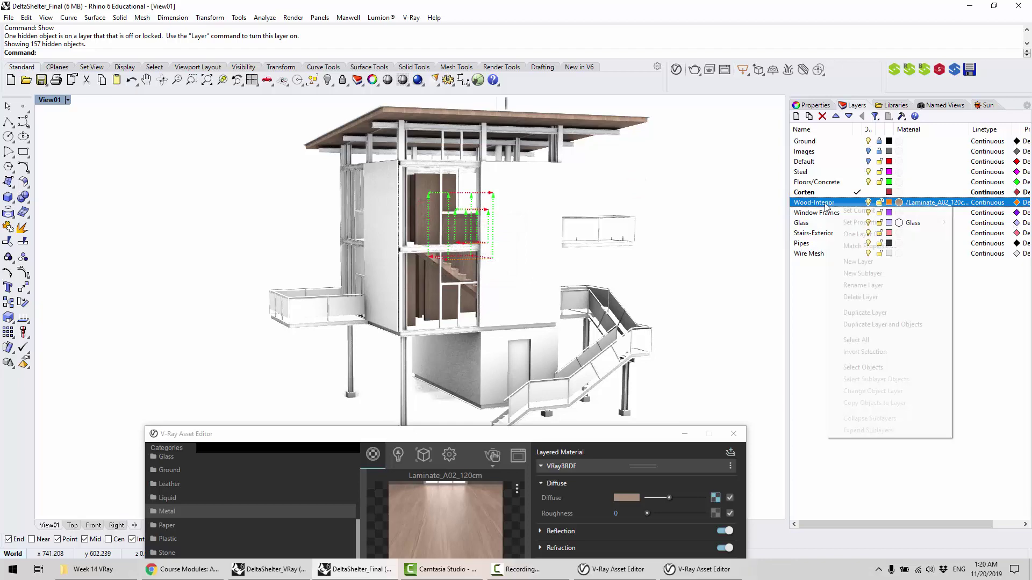
{"action": "left_click", "coordinate": [860, 341]}
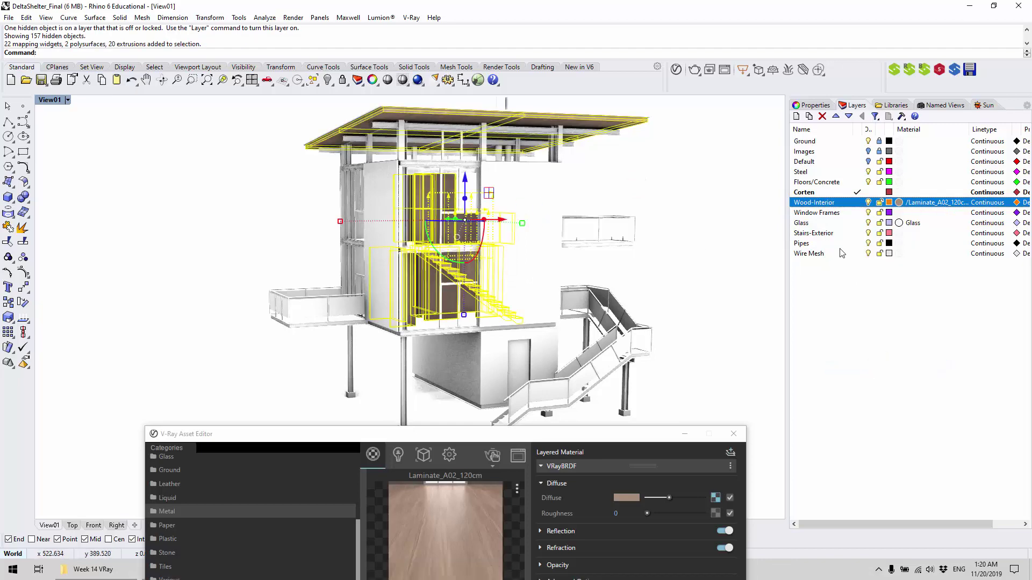
{"action": "left_click", "coordinate": [815, 105]}
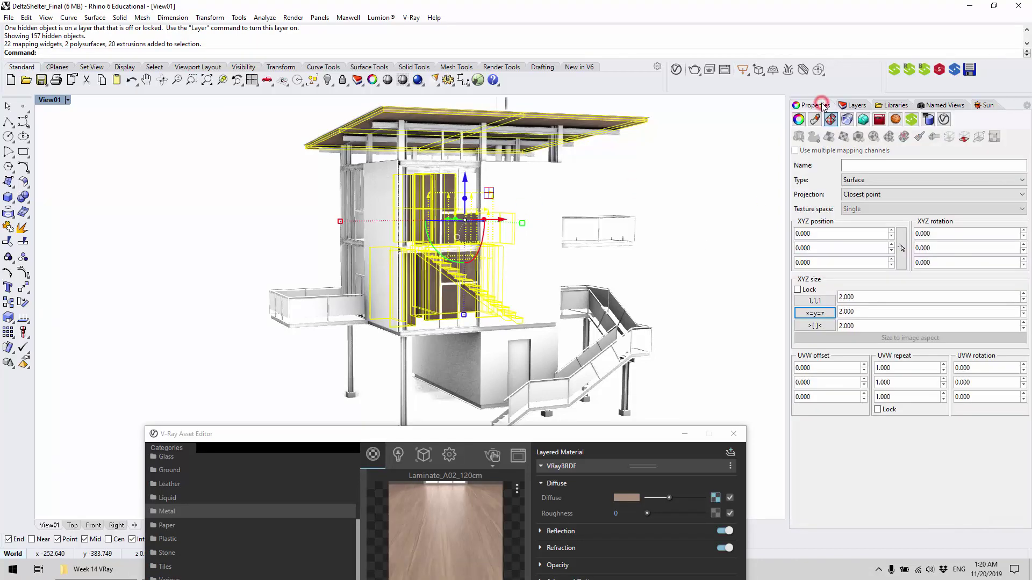
{"action": "left_click", "coordinate": [965, 141]}
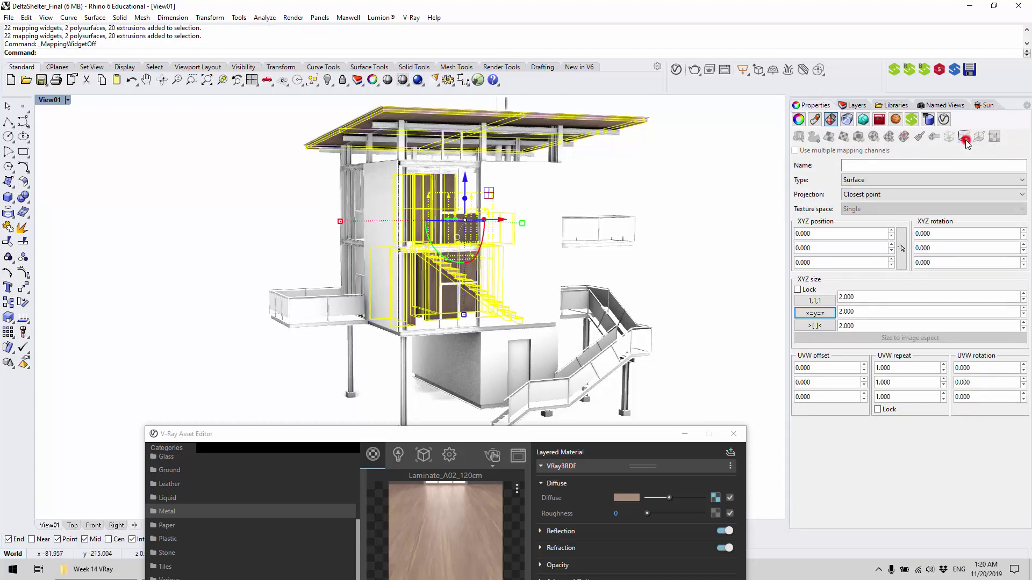
{"action": "left_click", "coordinate": [684, 161]}
Examine the shelter's exterior, including the balcony railings and the outside stairs
{"action": "right_click_drag", "start_coordinate": [426, 230], "coordinate": [536, 166]}
{"action": "right_click_drag", "start_coordinate": [481, 201], "coordinate": [449, 276]}
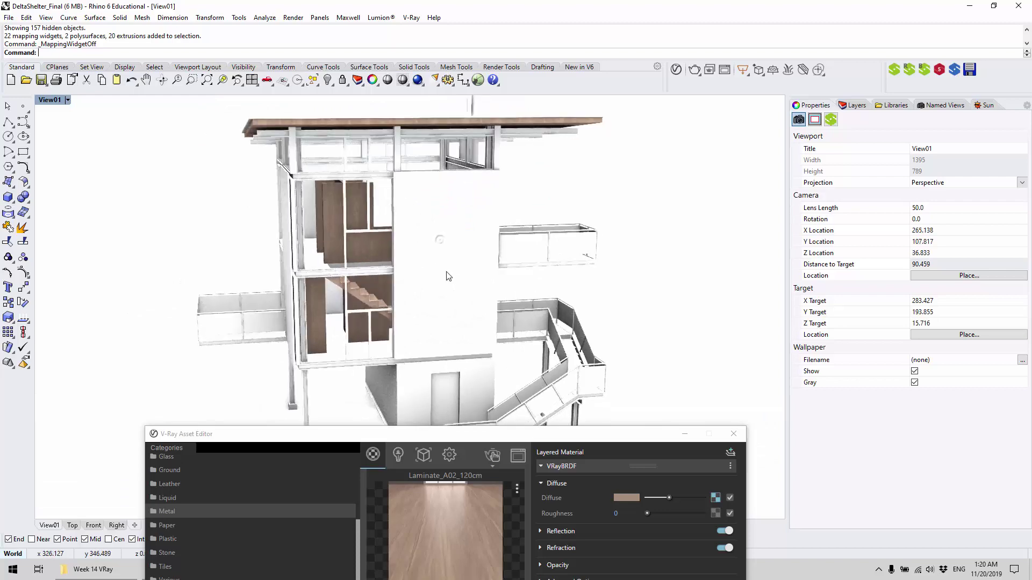
{"action": "left_click_drag", "start_coordinate": [426, 438], "coordinate": [449, 397]}
{"action": "right_click_drag", "start_coordinate": [408, 247], "coordinate": [520, 219]}
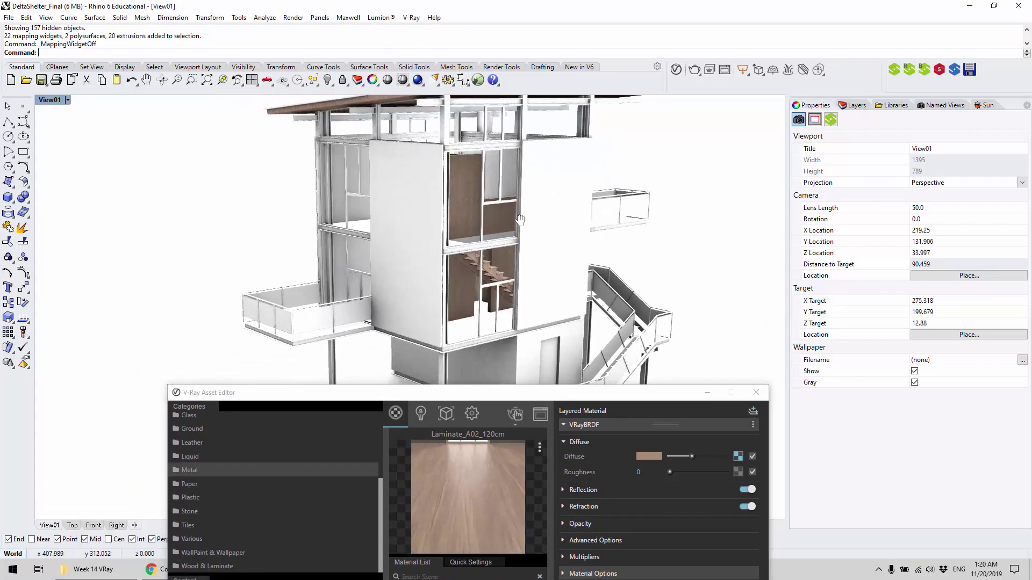
{"action": "right_click_drag", "start_coordinate": [573, 254], "coordinate": [549, 214], "text": "shift"}
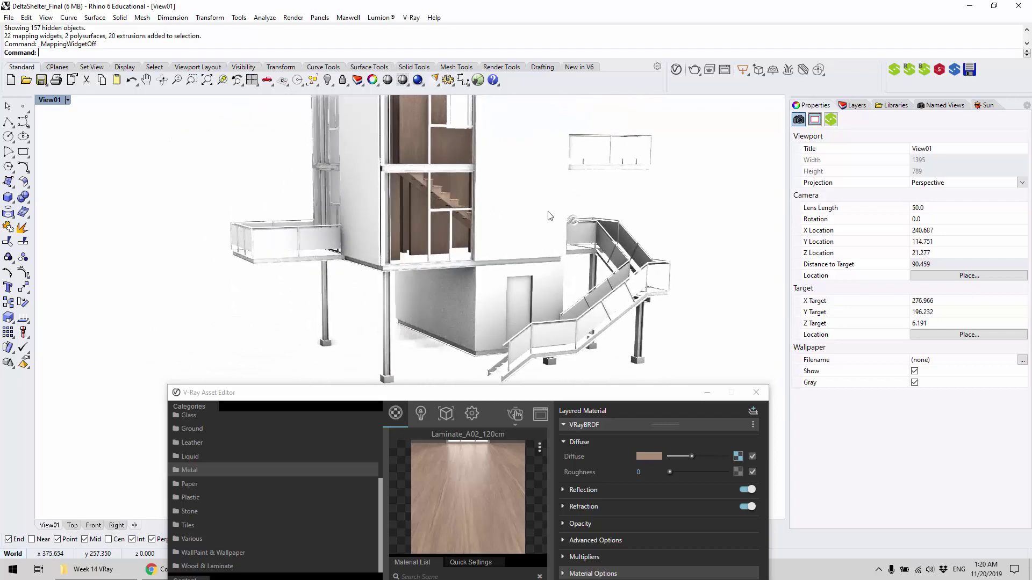
{"action": "left_click", "coordinate": [495, 386]}
{"action": "left_click_drag", "start_coordinate": [511, 338], "coordinate": [513, 334]}
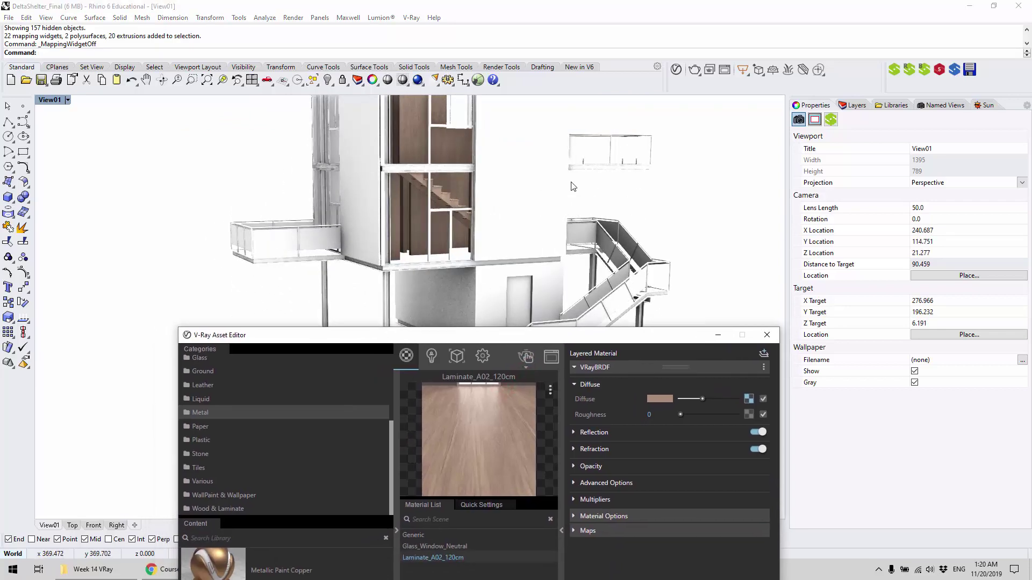
{"action": "scroll", "coordinate": [642, 150], "scroll_direction": "up", "scroll_amount": 5}
{"action": "left_click", "coordinate": [655, 162]}
{"action": "left_click", "coordinate": [740, 228]}
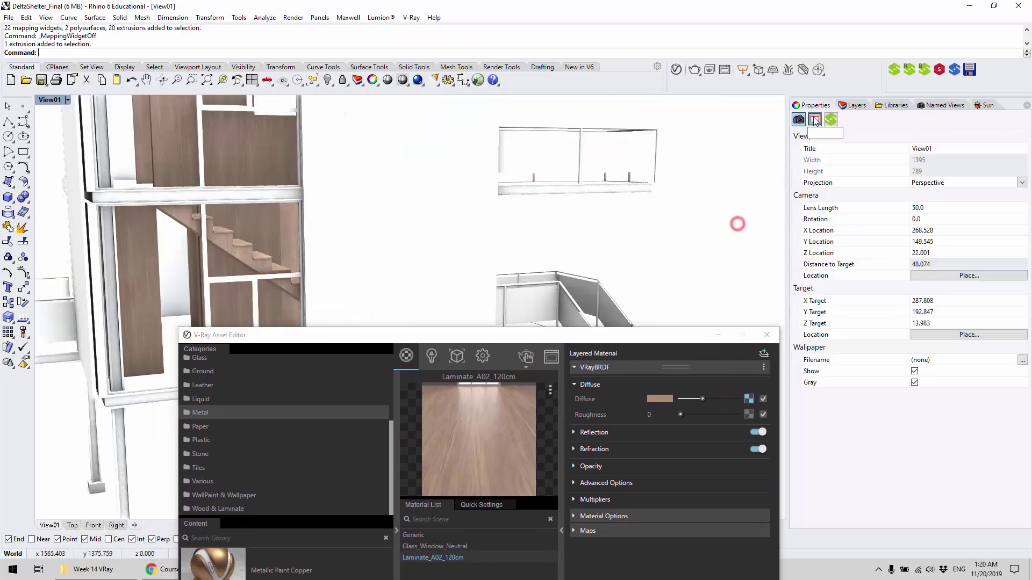
Select all objects on the Wire Mesh layer
{"action": "left_click", "coordinate": [863, 110]}
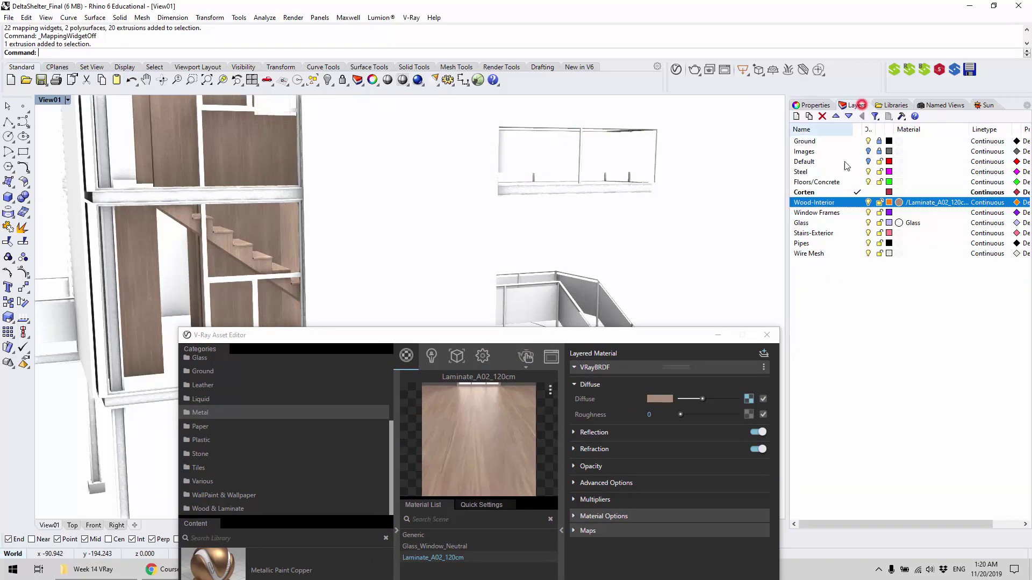
{"action": "right_click", "coordinate": [825, 255]}
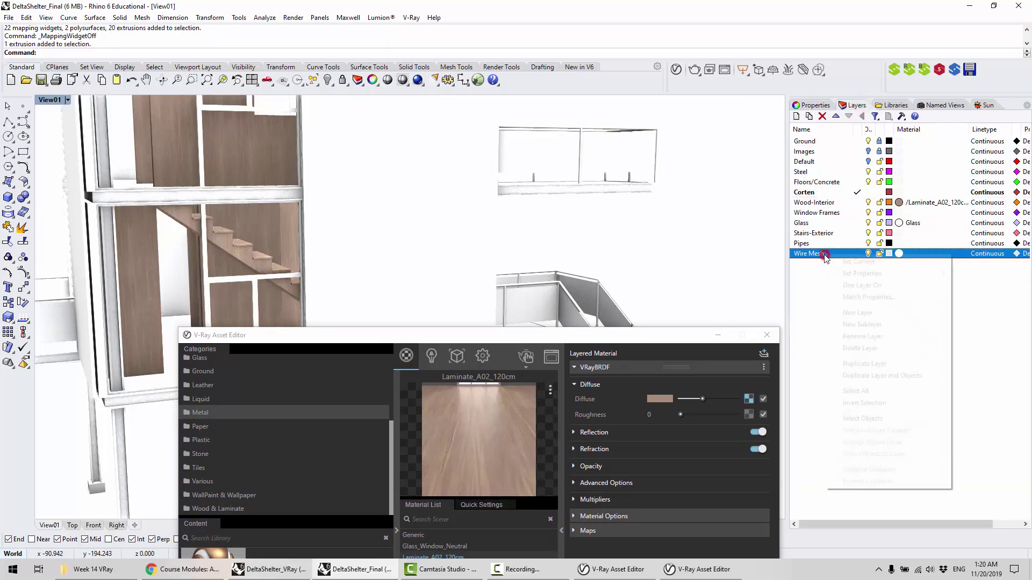
{"action": "left_click", "coordinate": [872, 418]}
Find Metal Pattern F bmp 5cm in the Metal library and add it to the scene's material list
{"action": "left_click_drag", "start_coordinate": [643, 340], "coordinate": [612, 95]}
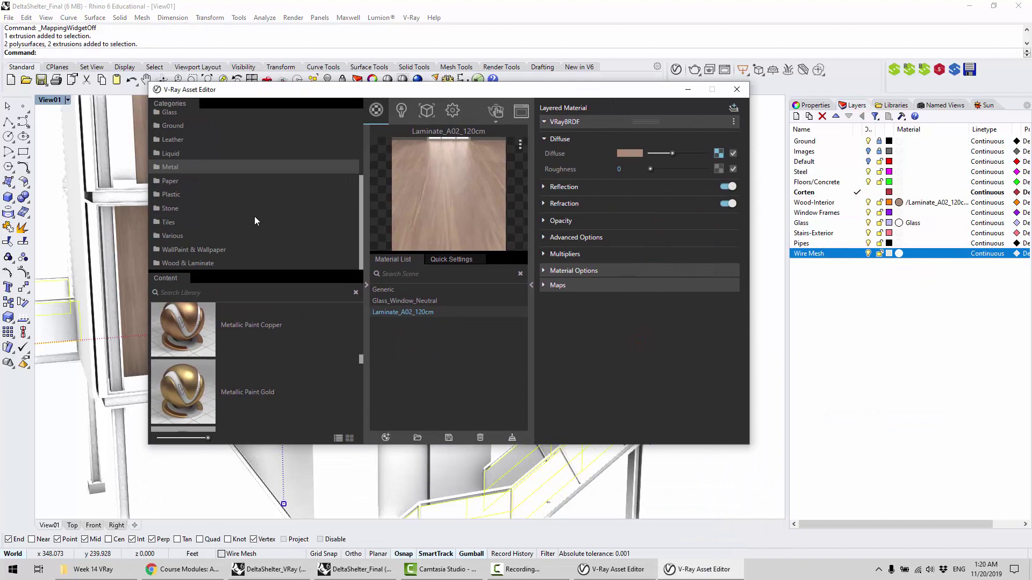
{"action": "scroll", "coordinate": [359, 364], "scroll_direction": "down", "scroll_amount": 5}
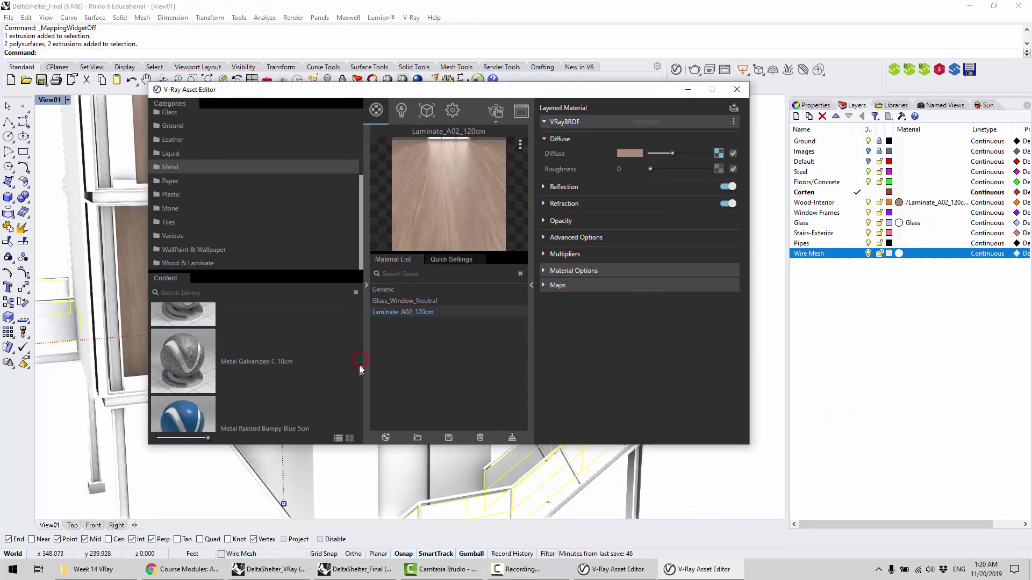
{"action": "scroll", "coordinate": [217, 368], "scroll_direction": "down", "scroll_amount": 5}
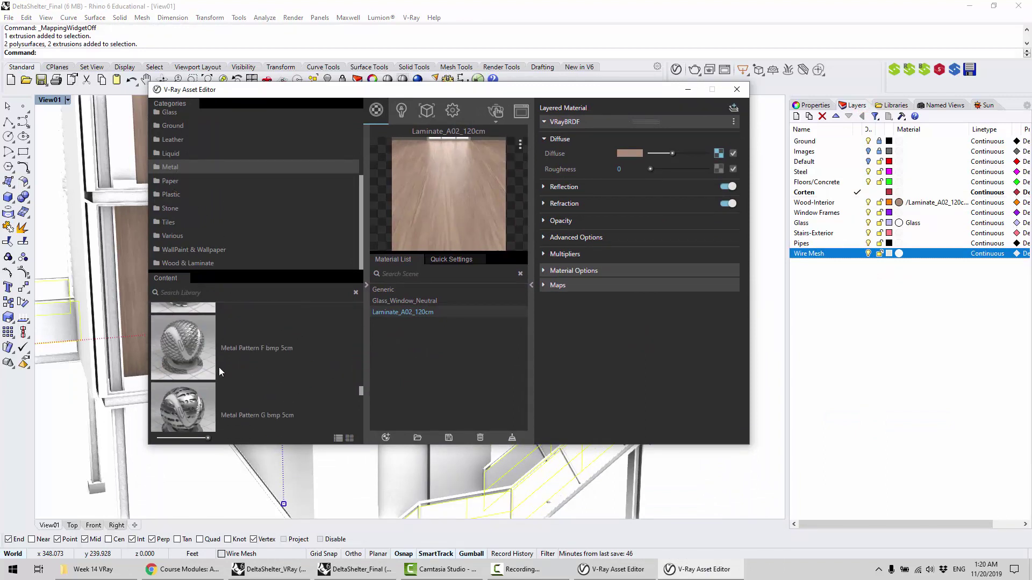
{"action": "scroll", "coordinate": [219, 367], "scroll_direction": "up", "scroll_amount": 2}
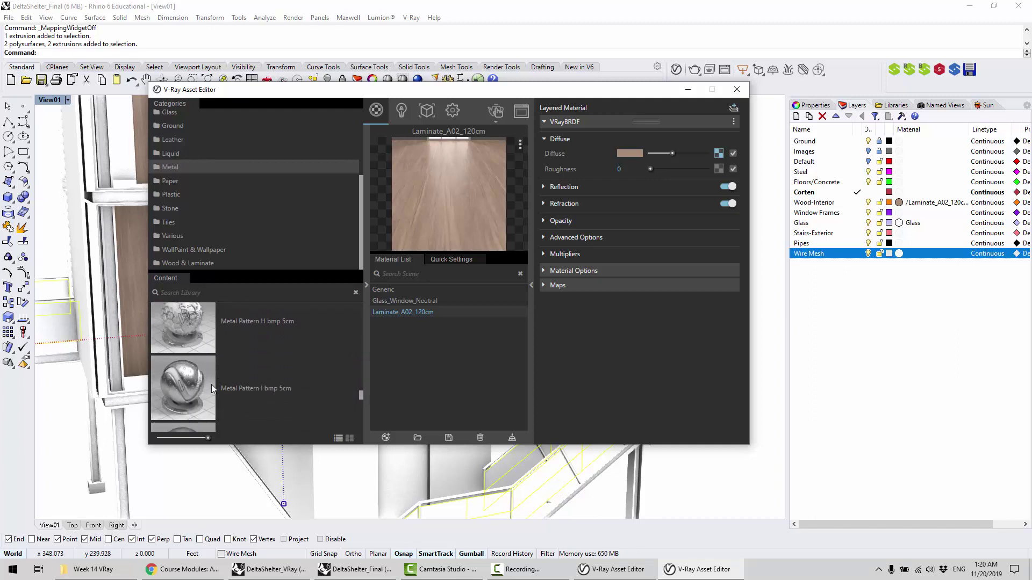
{"action": "left_click_drag", "start_coordinate": [186, 389], "coordinate": [457, 358]}
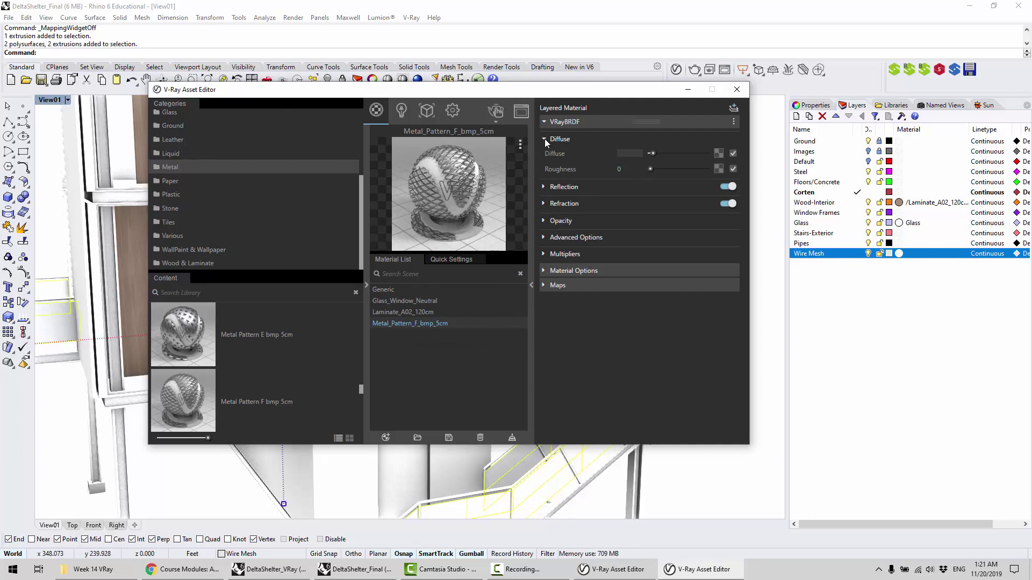
Inspect the diffuse texture slot and the opacity bitmap of the Metal_Pattern_F_bmp_5cm material
{"action": "left_click", "coordinate": [545, 221]}
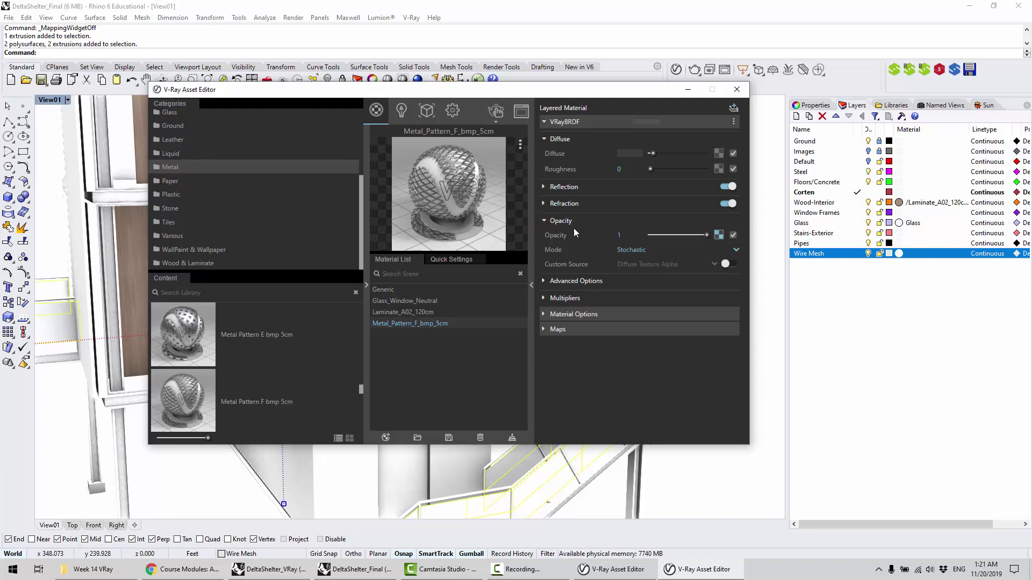
{"action": "left_click", "coordinate": [720, 154]}
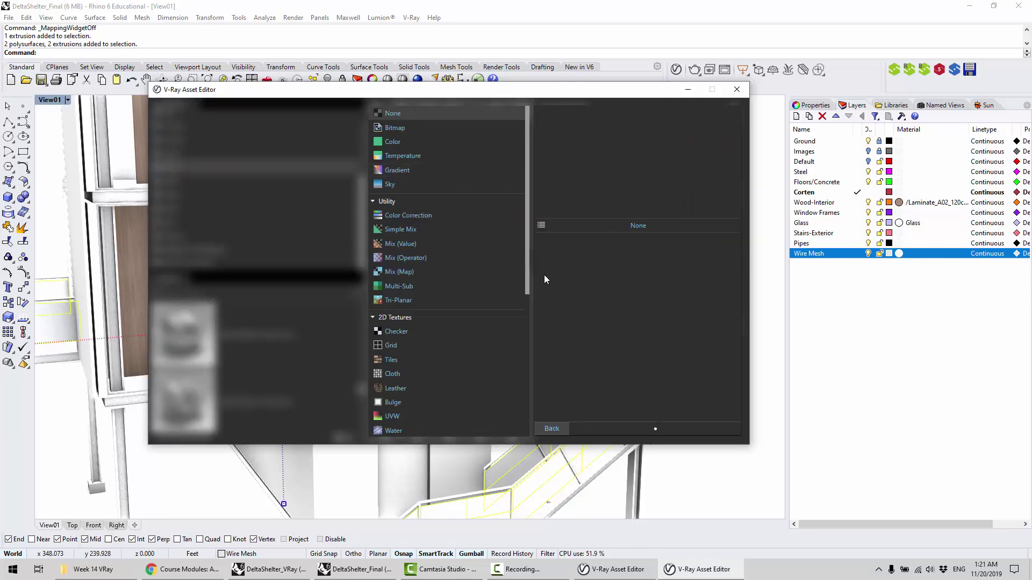
{"action": "left_click", "coordinate": [552, 427]}
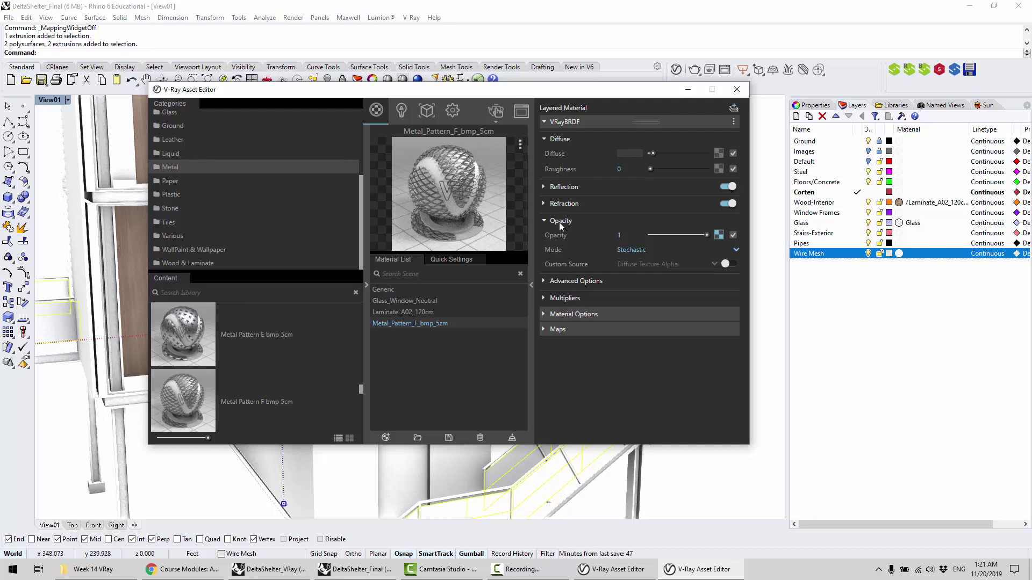
{"action": "left_click", "coordinate": [718, 235]}
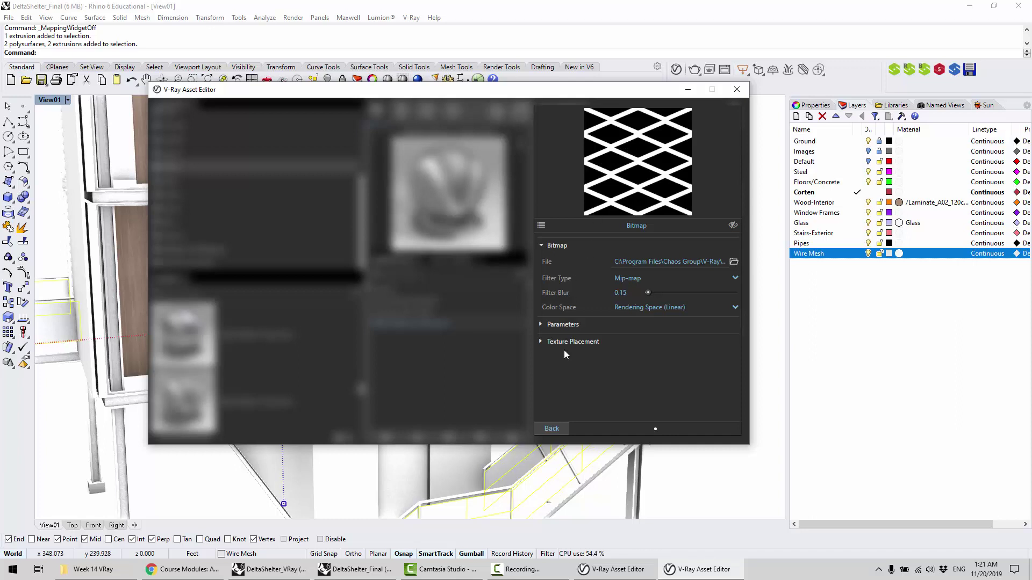
{"action": "left_click", "coordinate": [551, 428]}
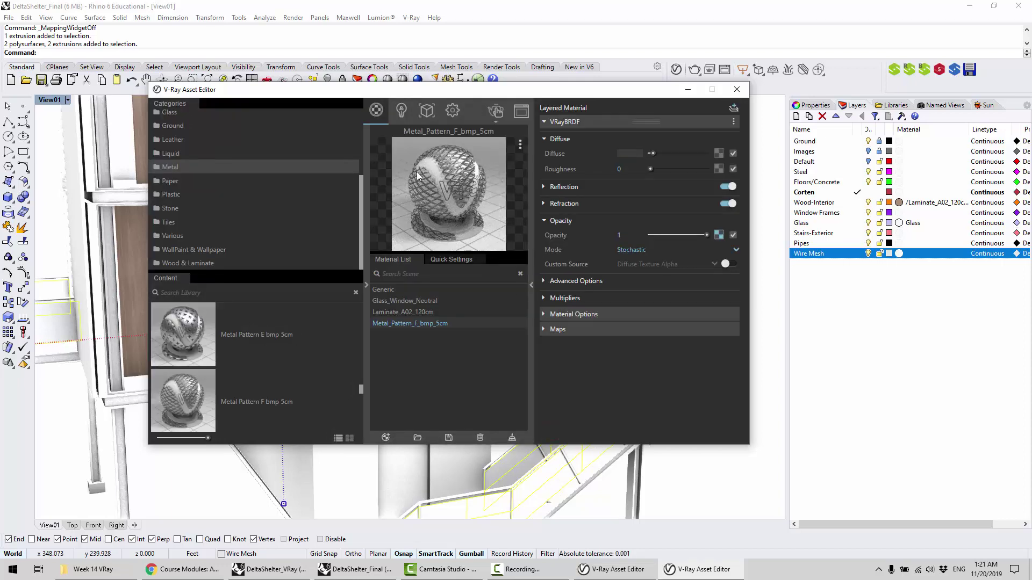
Apply the Metal_Pattern_F_bmp_5cm material to the Wire Mesh layer
{"action": "right_click", "coordinate": [411, 324]}
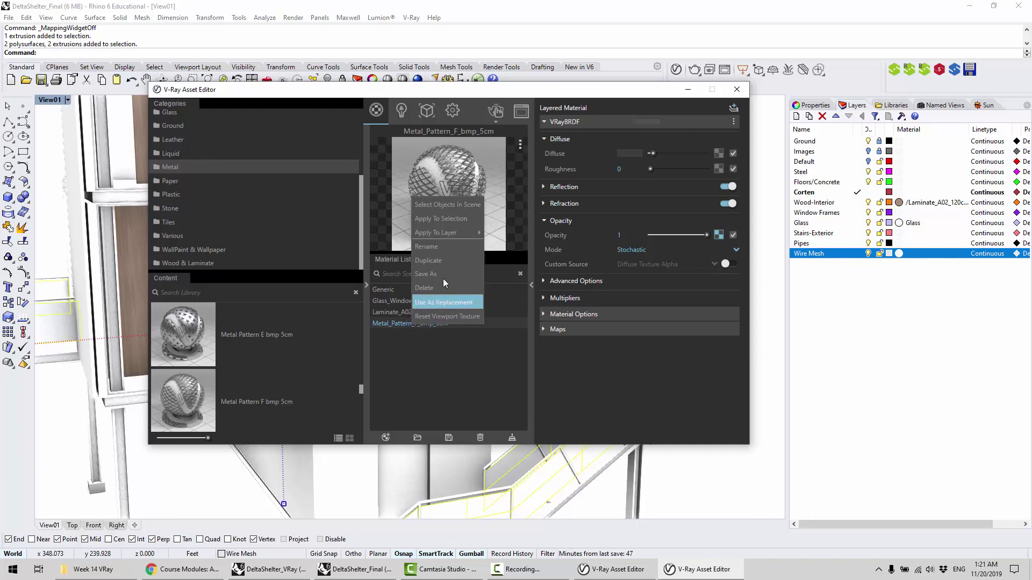
{"action": "left_click", "coordinate": [404, 225]}
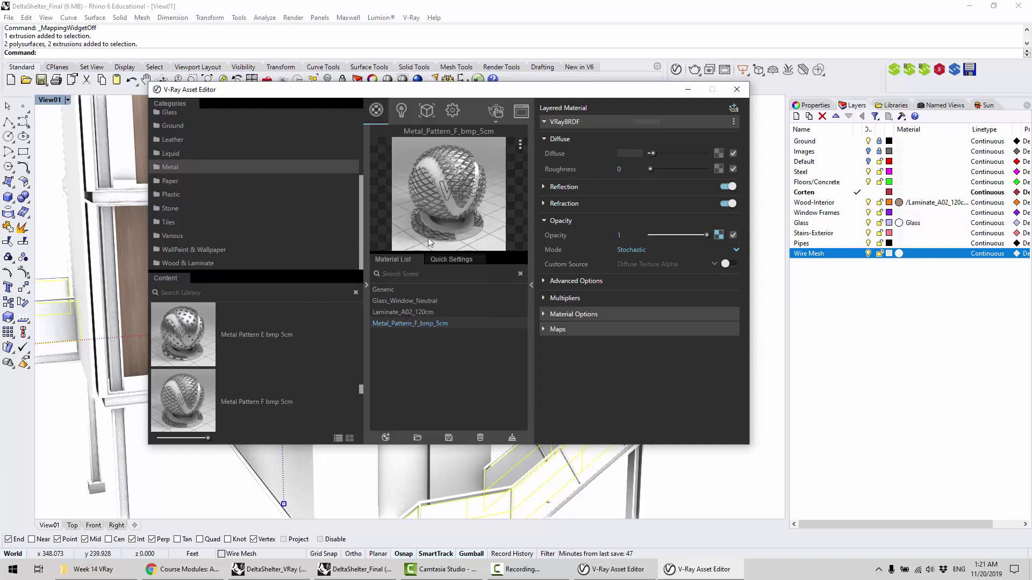
{"action": "right_click", "coordinate": [424, 326]}
{"action": "mouse_move", "coordinate": [457, 228]}
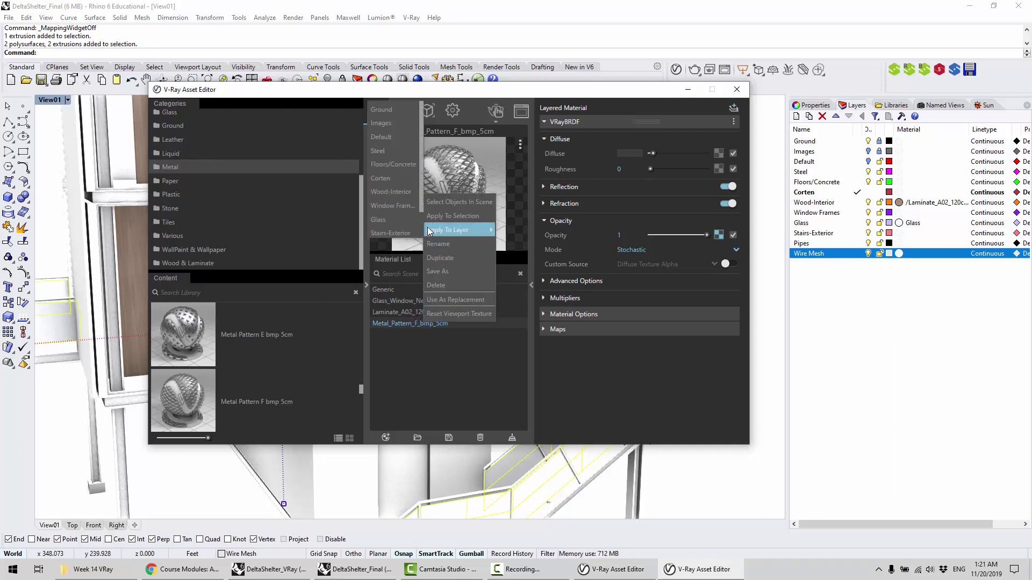
{"action": "scroll", "coordinate": [407, 230], "scroll_direction": "down", "scroll_amount": 2}
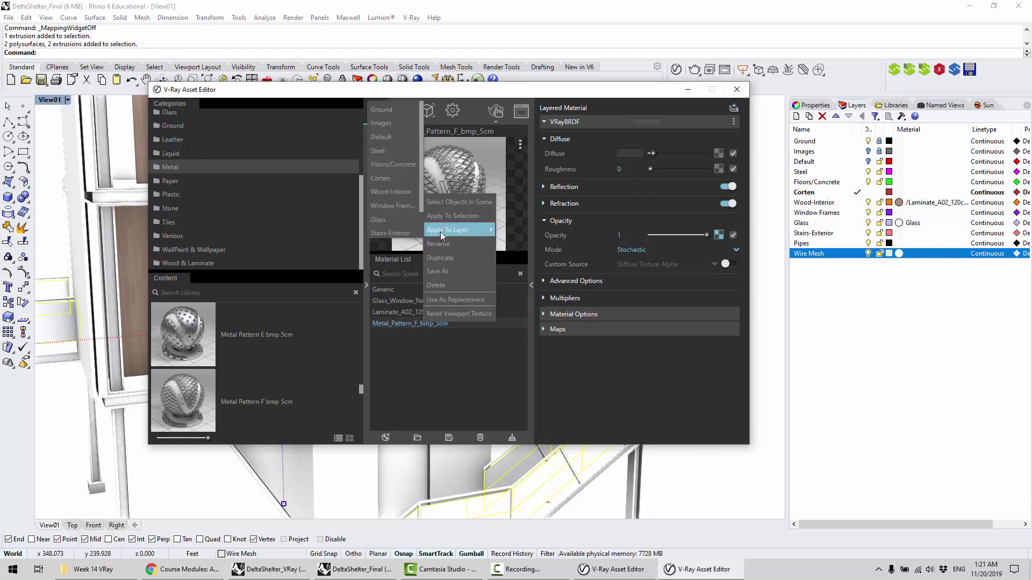
{"action": "left_click", "coordinate": [402, 230]}
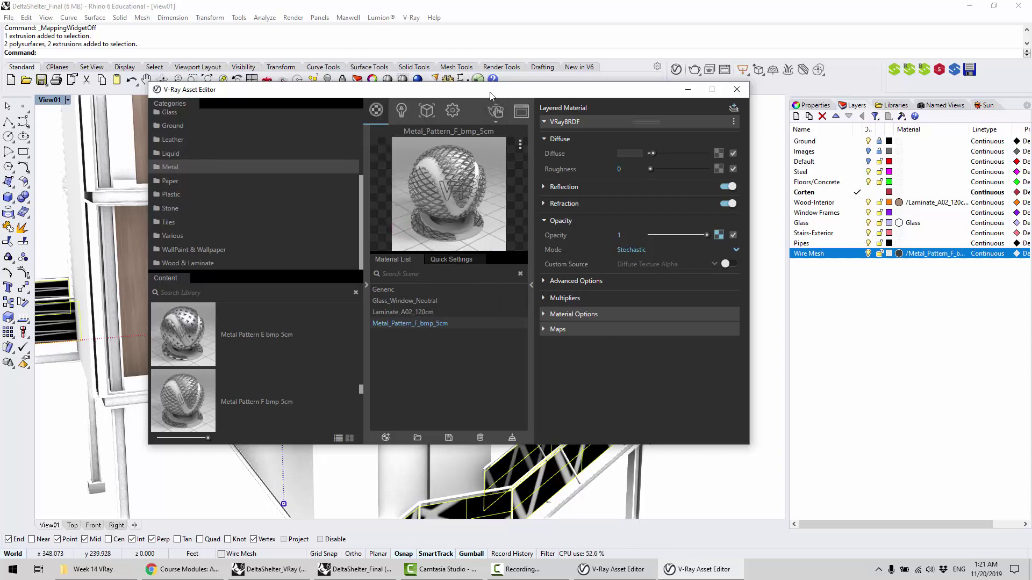
Apply box mapping to the selected wire mesh objects, using the bounding box, World coordinate system and capped ends
{"action": "left_click_drag", "start_coordinate": [489, 90], "coordinate": [286, 143]}
{"action": "right_click_drag", "start_coordinate": [666, 256], "coordinate": [444, 154]}
{"action": "left_click_drag", "start_coordinate": [427, 142], "coordinate": [349, 279]}
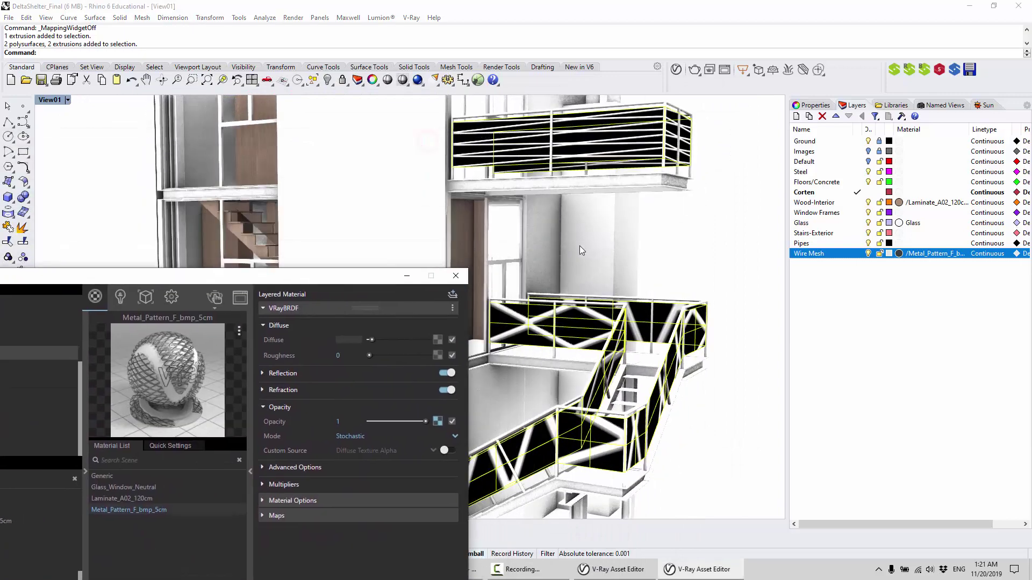
{"action": "right_click_drag", "start_coordinate": [580, 246], "coordinate": [601, 342]}
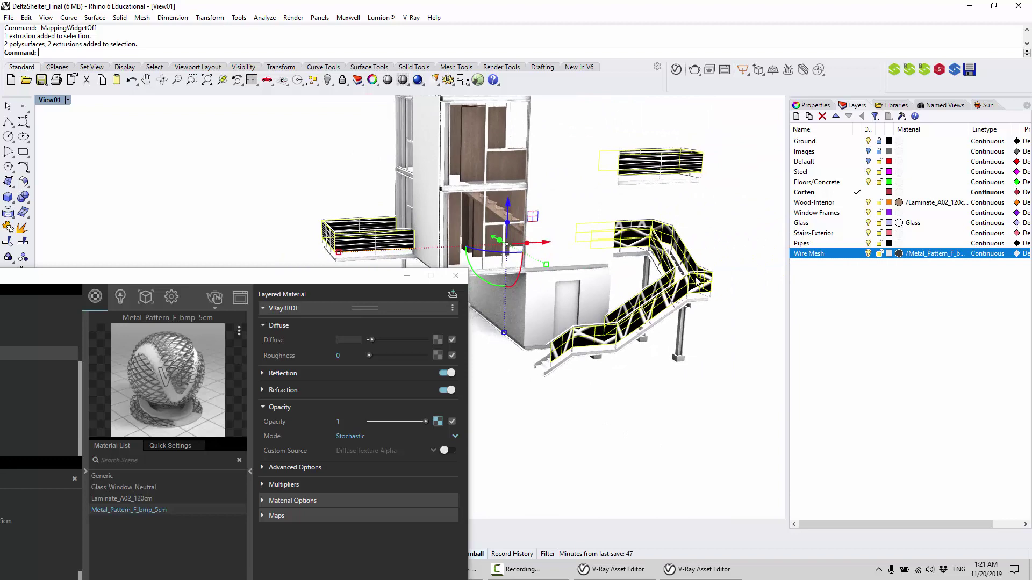
{"action": "right_click_drag", "start_coordinate": [696, 280], "coordinate": [712, 257]}
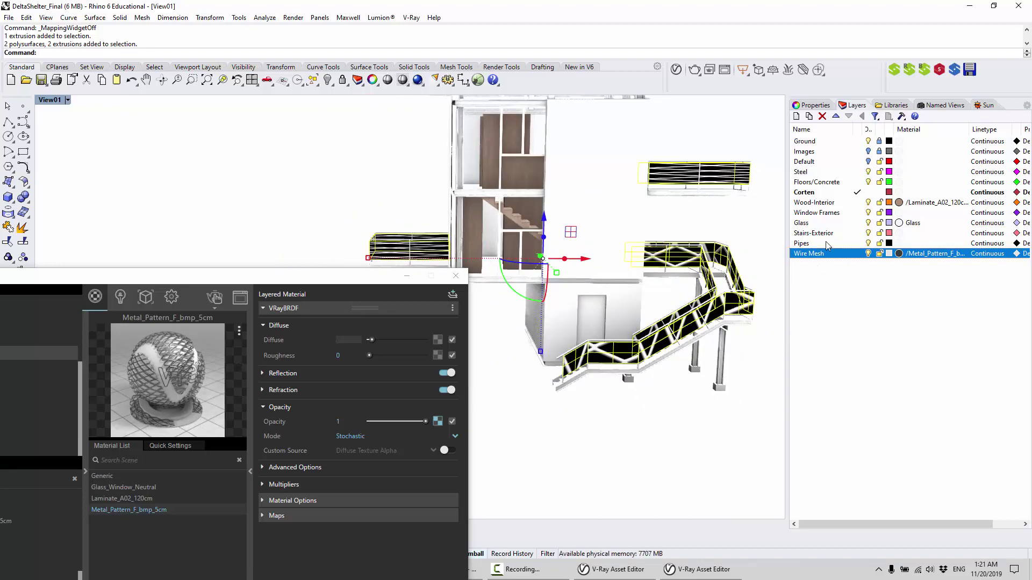
{"action": "left_click", "coordinate": [812, 104]}
{"action": "right_click_drag", "start_coordinate": [736, 195], "coordinate": [902, 248]}
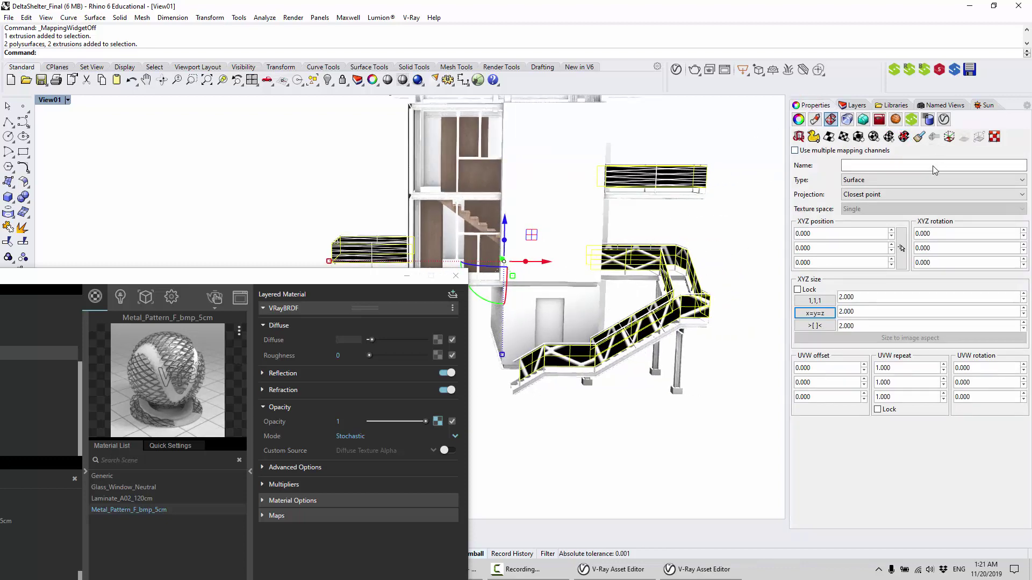
{"action": "left_click", "coordinate": [858, 137]}
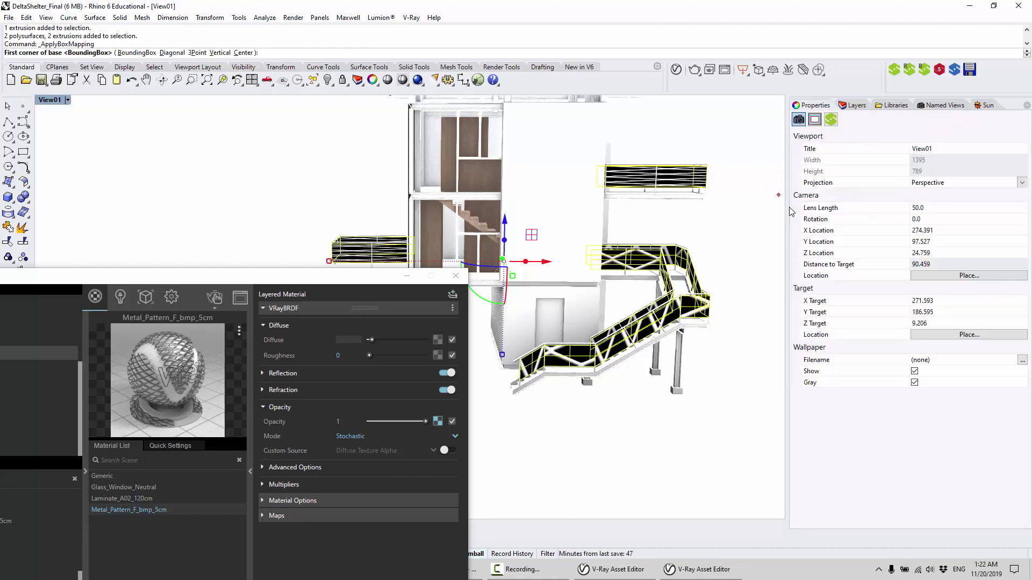
{"action": "key", "text": "Return"}
{"action": "key", "text": "Return"}
{"action": "key", "text": "Return"}
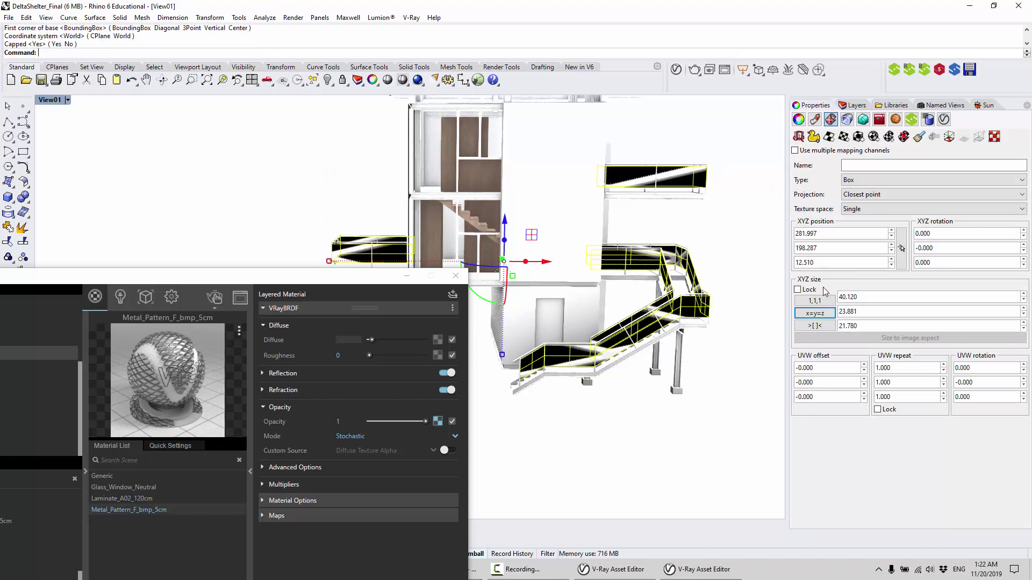
Lock the box mapping's XYZ size proportions and set its Y size to 2
{"action": "left_click", "coordinate": [812, 290]}
{"action": "double_click", "coordinate": [871, 310]}
{"action": "type", "text": "2"}
{"action": "key", "text": "Return"}
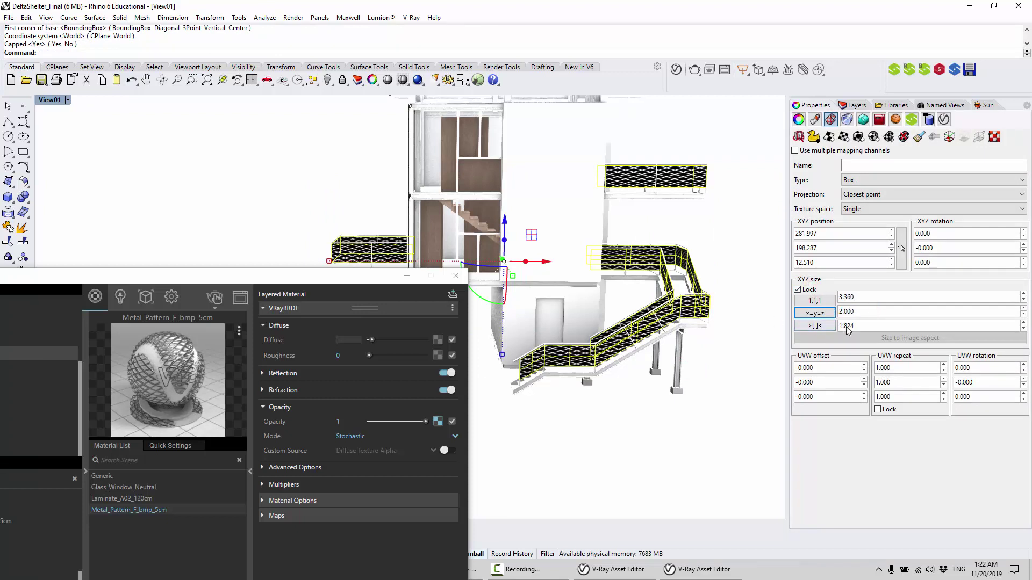
Reset the box mapping's XYZ size to 1,1,1, try 0.5, and settle on 0.75 for all three axes
{"action": "left_click", "coordinate": [815, 300]}
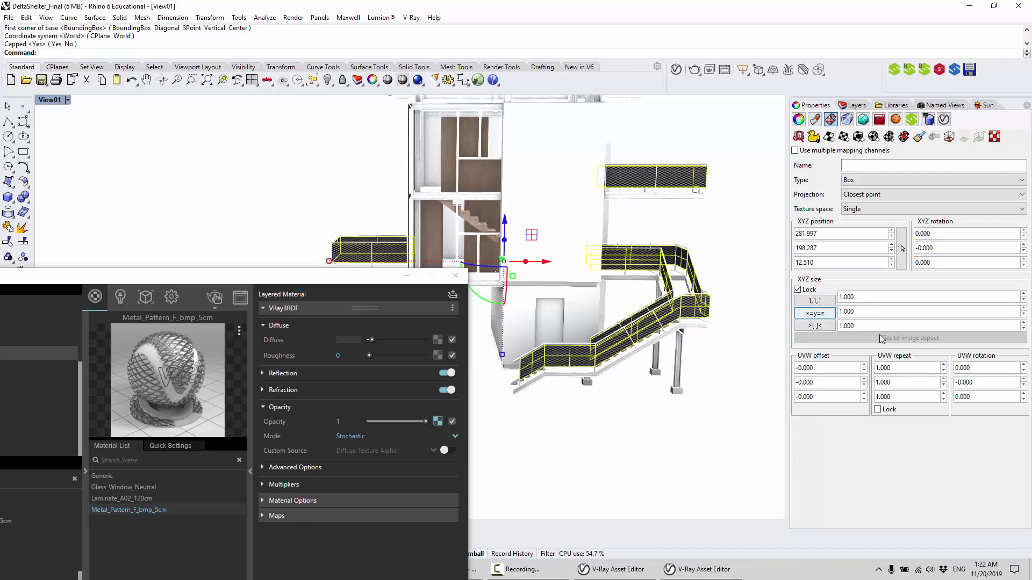
{"action": "scroll", "coordinate": [641, 391], "scroll_direction": "up", "scroll_amount": 3}
{"action": "scroll", "coordinate": [611, 427], "scroll_direction": "down", "scroll_amount": 3}
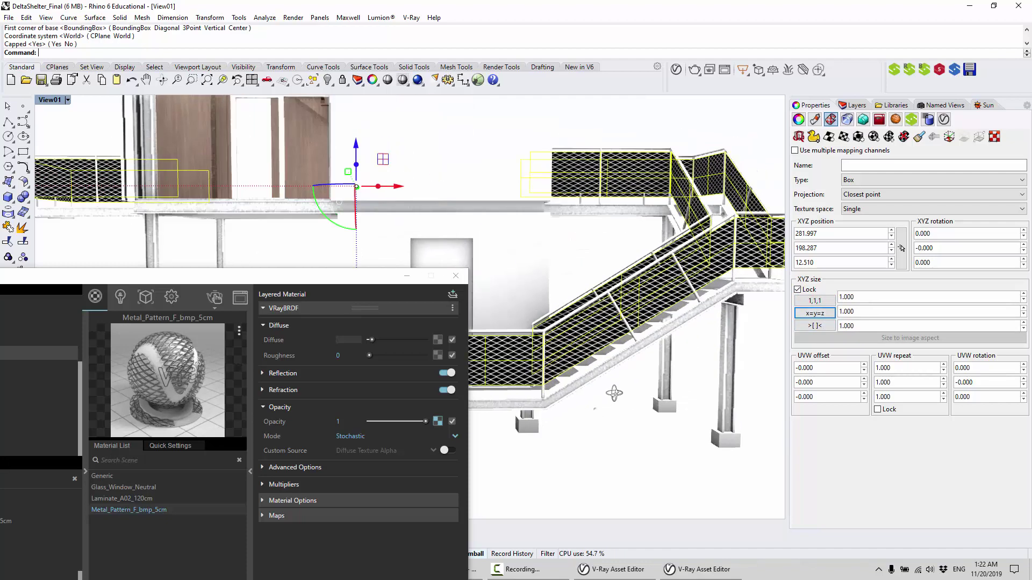
{"action": "type", "text": "0.5"}
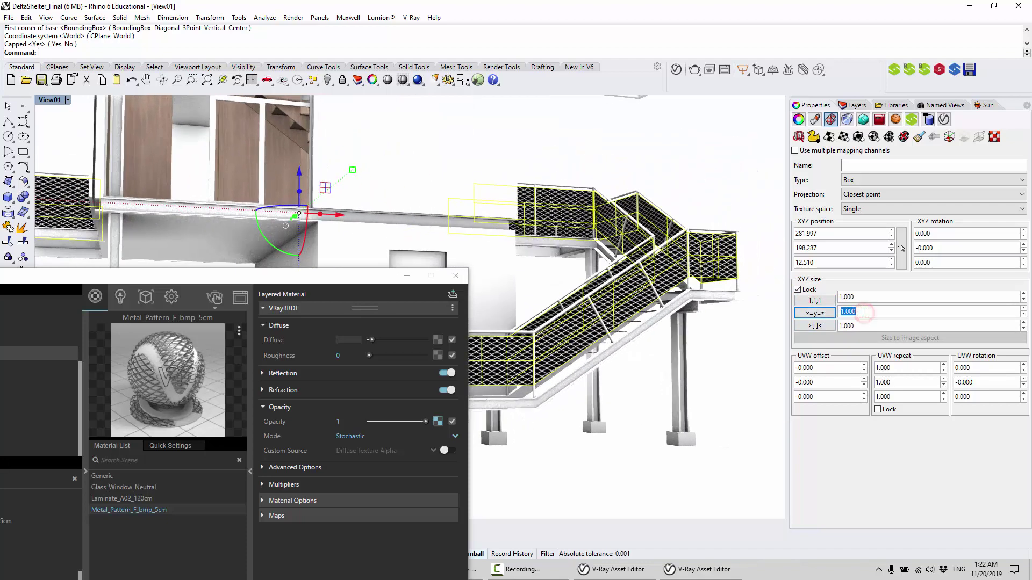
{"action": "key", "text": "Return"}
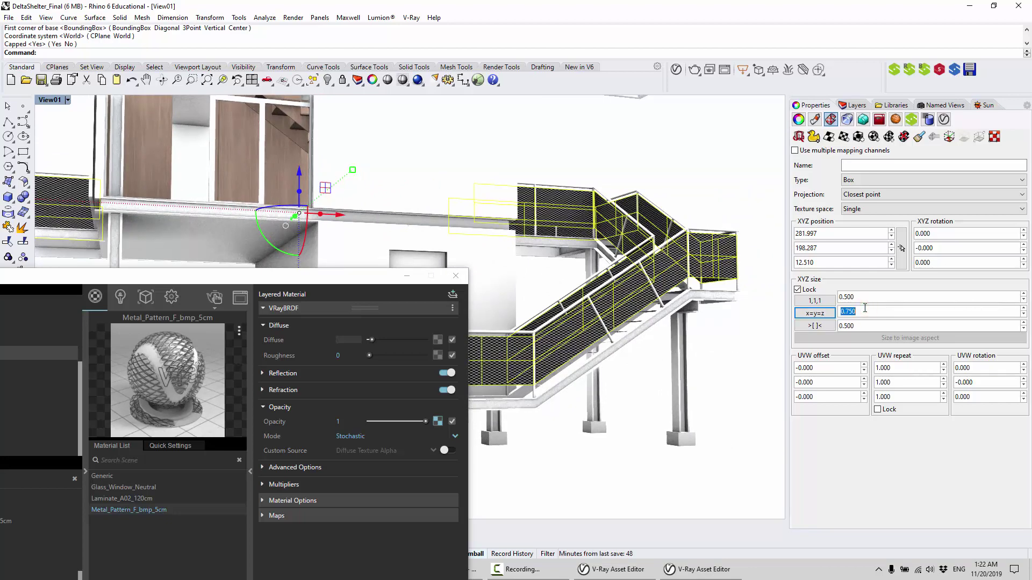
{"action": "scroll", "coordinate": [641, 304], "scroll_direction": "up", "scroll_amount": 3}
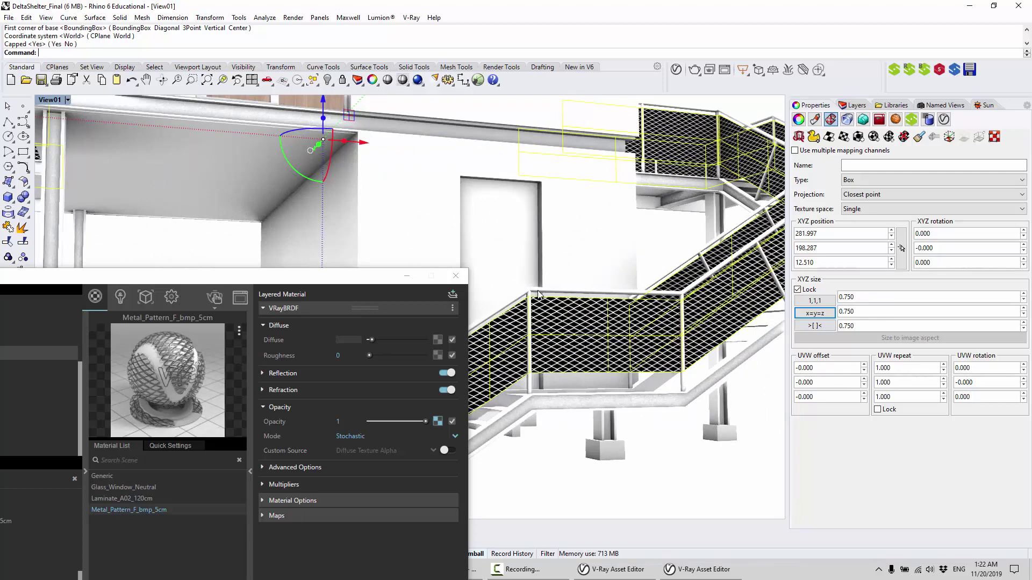
Start a V-Ray interactive render of the stair with its wire mesh railings
{"action": "left_click", "coordinate": [50, 100]}
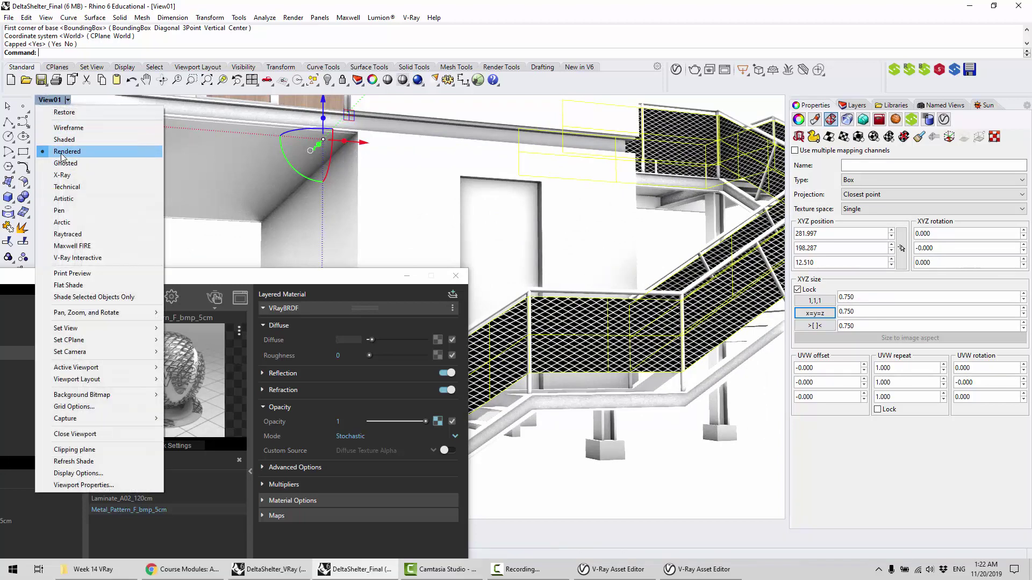
{"action": "left_click", "coordinate": [684, 447]}
{"action": "right_click_drag", "start_coordinate": [579, 337], "coordinate": [513, 353]}
{"action": "scroll", "coordinate": [513, 349], "scroll_direction": "down", "scroll_amount": 2}
{"action": "left_click_drag", "start_coordinate": [316, 278], "coordinate": [516, 179]}
{"action": "left_click", "coordinate": [413, 201]}
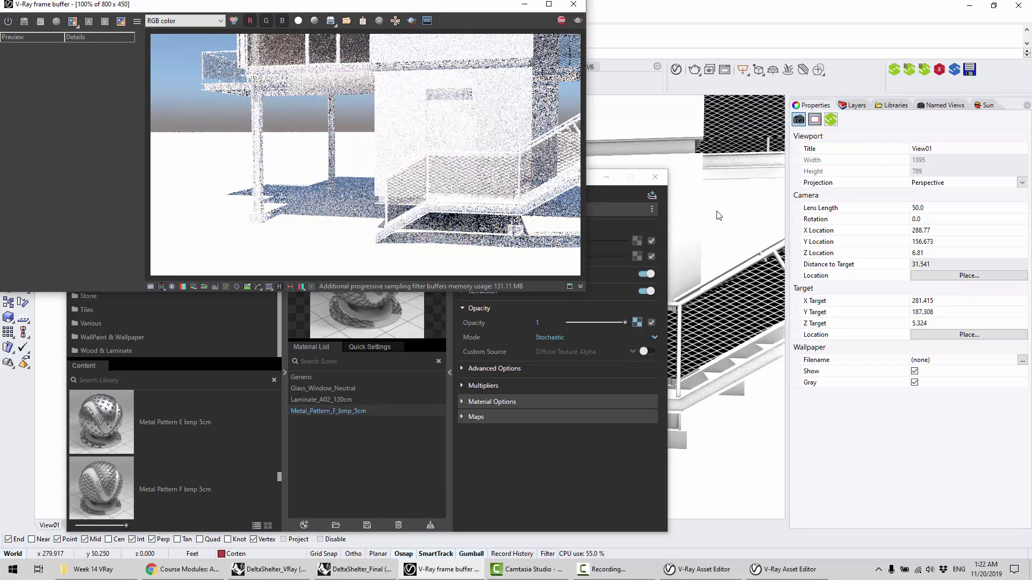
Examine the wire mesh railings in the interactive render at close range, checking pattern scale and transparency
{"action": "mouse_move", "coordinate": [733, 261]}
{"action": "right_mouse_down"}
{"action": "mouse_move", "coordinate": [756, 267]}
{"action": "mouse_move", "coordinate": [748, 251]}
{"action": "right_mouse_up"}
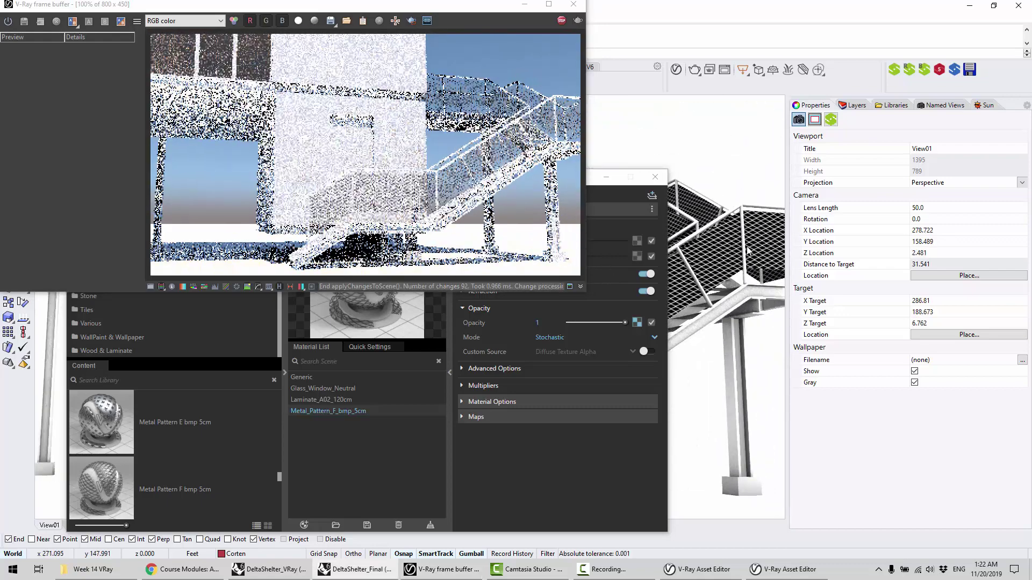
{"action": "scroll", "coordinate": [755, 249], "scroll_direction": "up", "scroll_amount": 3}
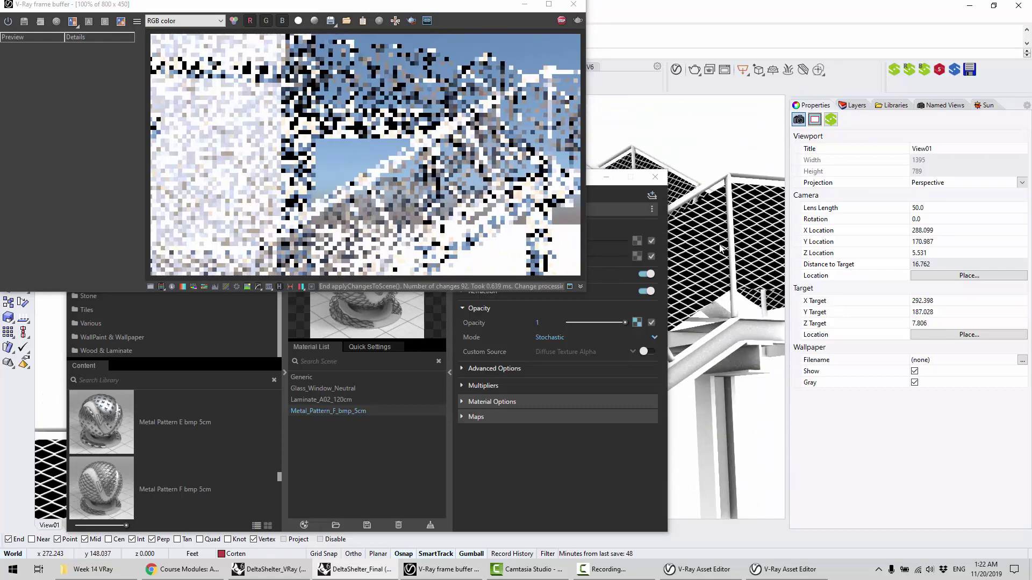
{"action": "scroll", "coordinate": [721, 248], "scroll_direction": "up", "scroll_amount": 2}
{"action": "scroll", "coordinate": [689, 195], "scroll_direction": "up", "scroll_amount": 2}
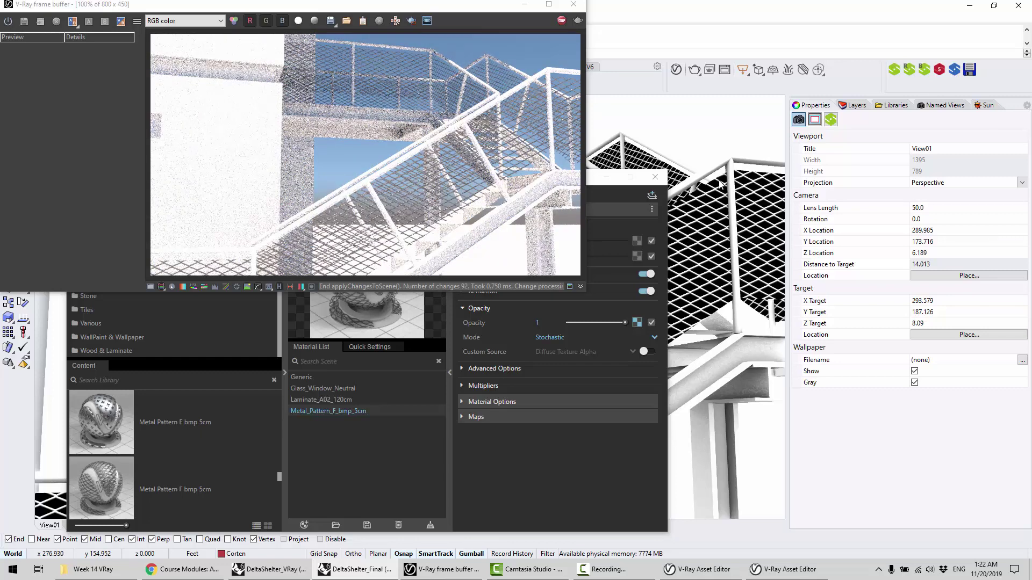
{"action": "left_click", "coordinate": [852, 105]}
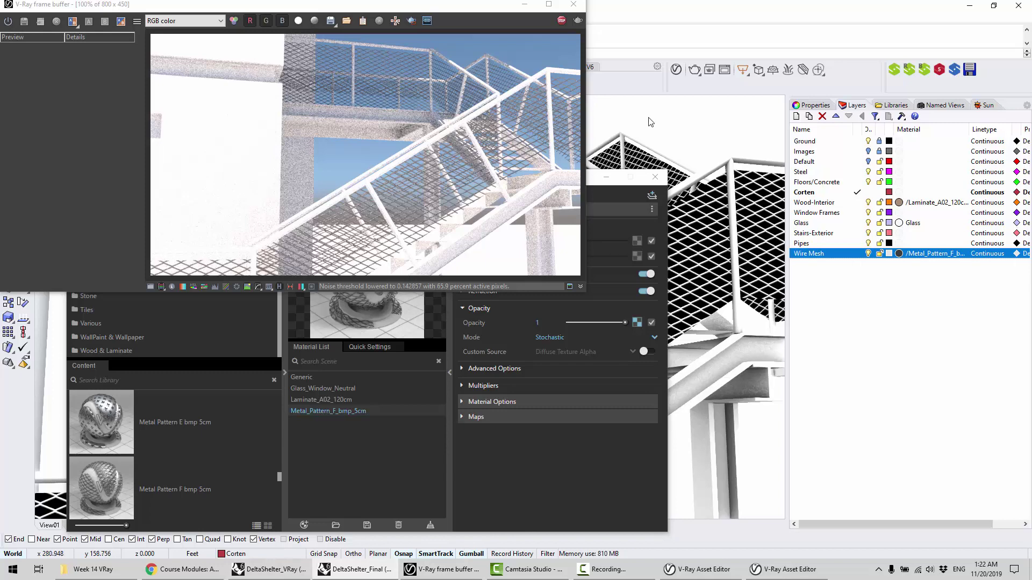
{"action": "scroll", "coordinate": [545, 96], "scroll_direction": "up", "scroll_amount": 2}
{"action": "scroll", "coordinate": [533, 79], "scroll_direction": "down", "scroll_amount": 1}
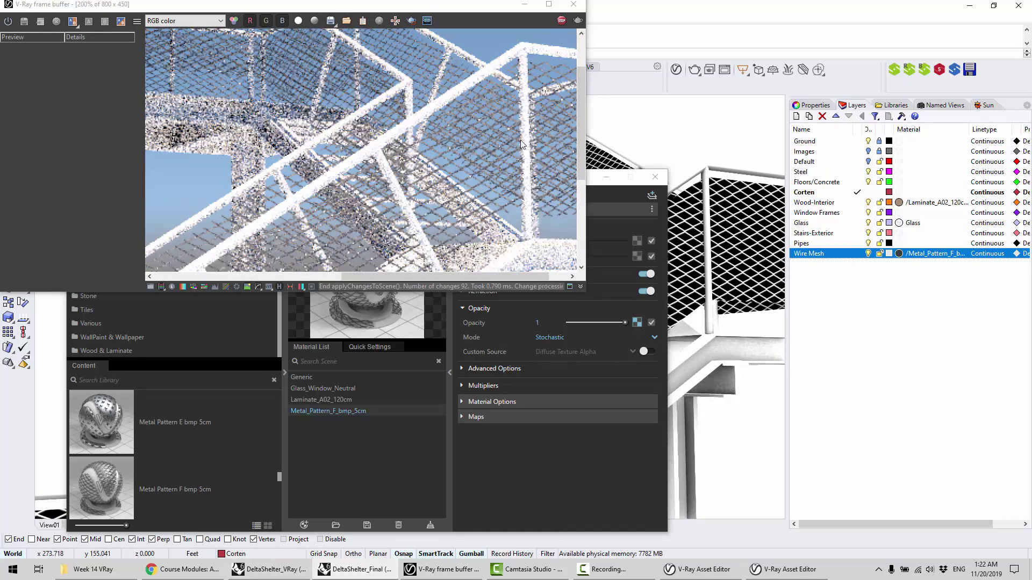
Switch to the DeltaShelter_VRay file and examine the exterior stair railings up close
{"action": "left_click", "coordinate": [269, 569]}
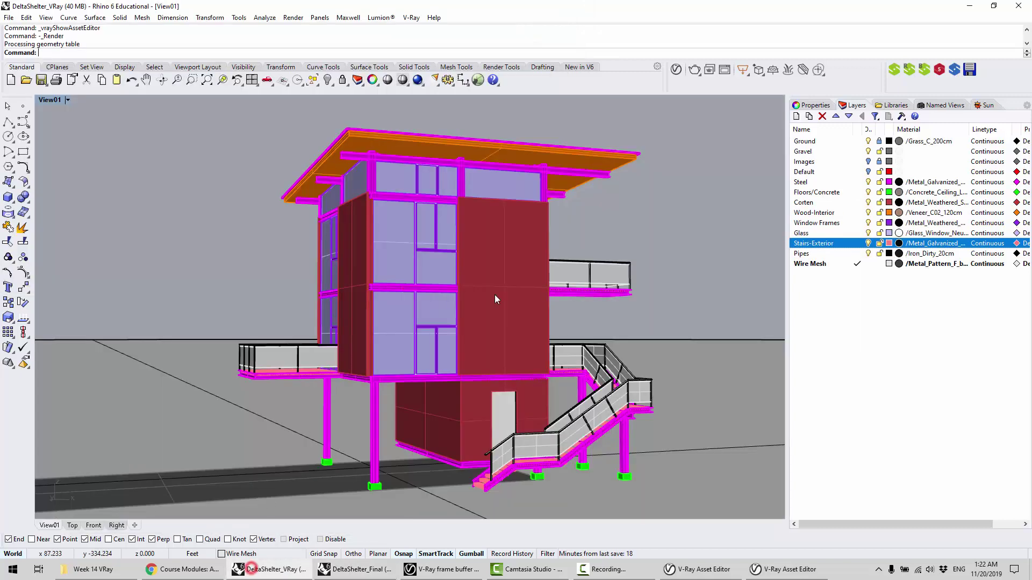
{"action": "scroll", "coordinate": [623, 299], "scroll_direction": "up", "scroll_amount": 10}
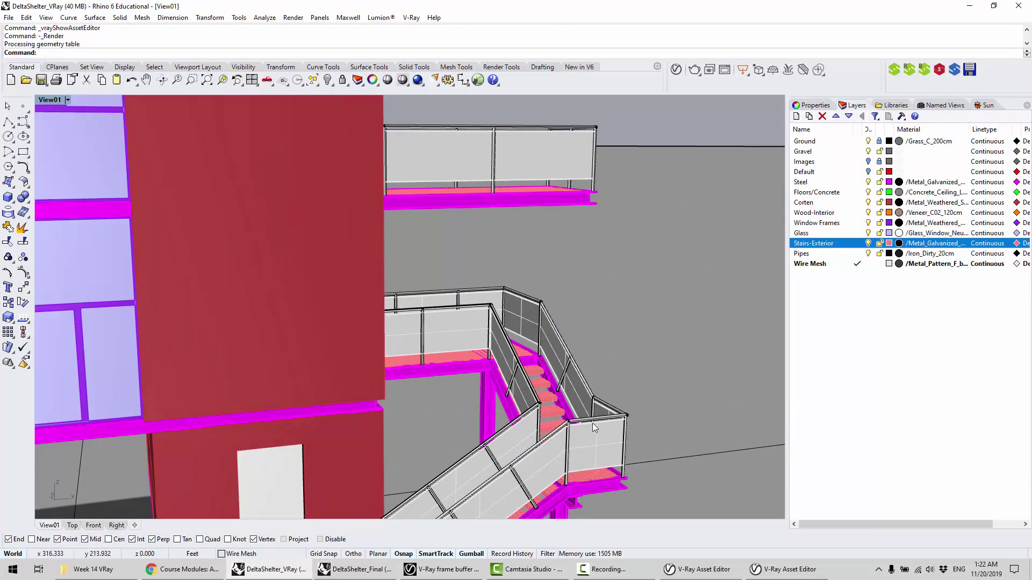
{"action": "right_click", "coordinate": [588, 429]}
{"action": "left_click", "coordinate": [671, 361]}
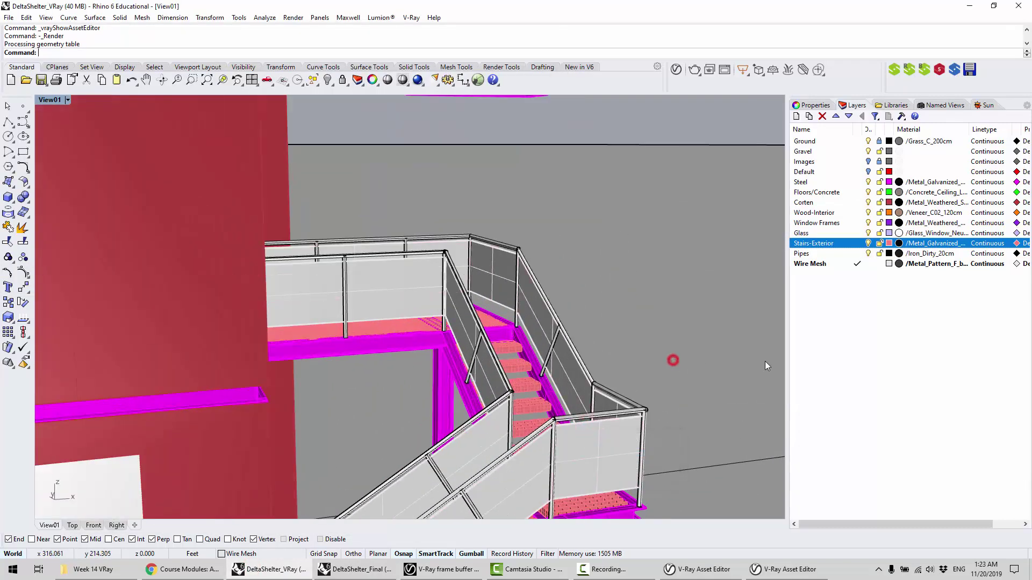
Hide the Steel, Floors/Concrete, Corten, Wood-Interior, Window Frames, Glass and Pipes layers
{"action": "left_click", "coordinate": [909, 350]}
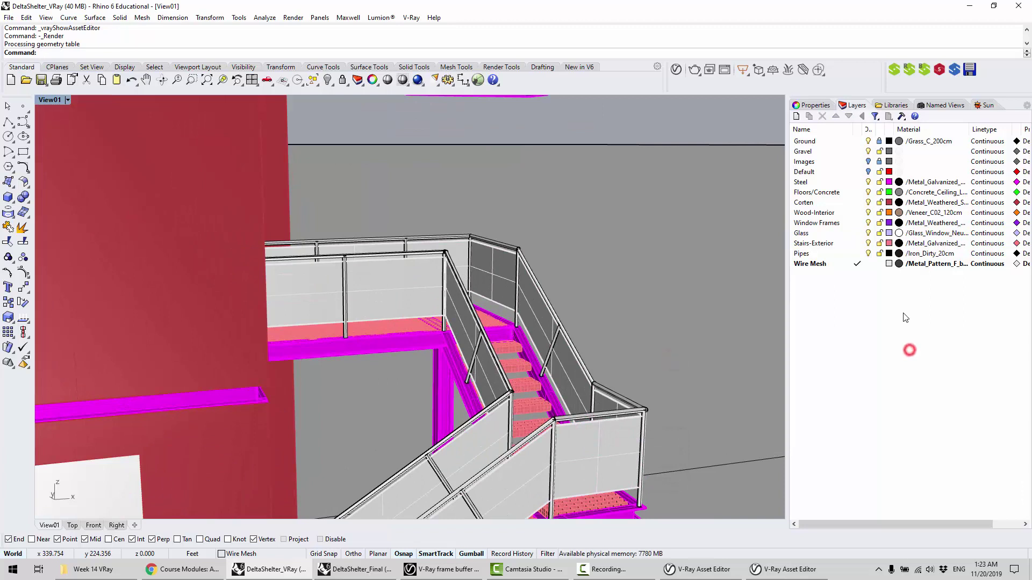
{"action": "left_click", "coordinate": [868, 182]}
{"action": "left_click", "coordinate": [868, 192]}
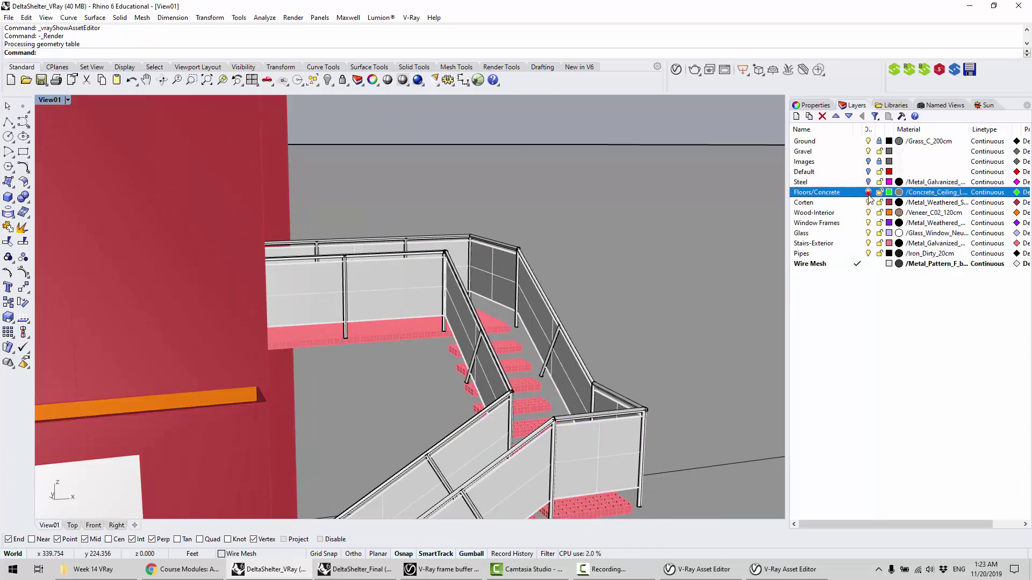
{"action": "left_click", "coordinate": [868, 203]}
{"action": "left_click", "coordinate": [869, 213]}
{"action": "left_click", "coordinate": [868, 223]}
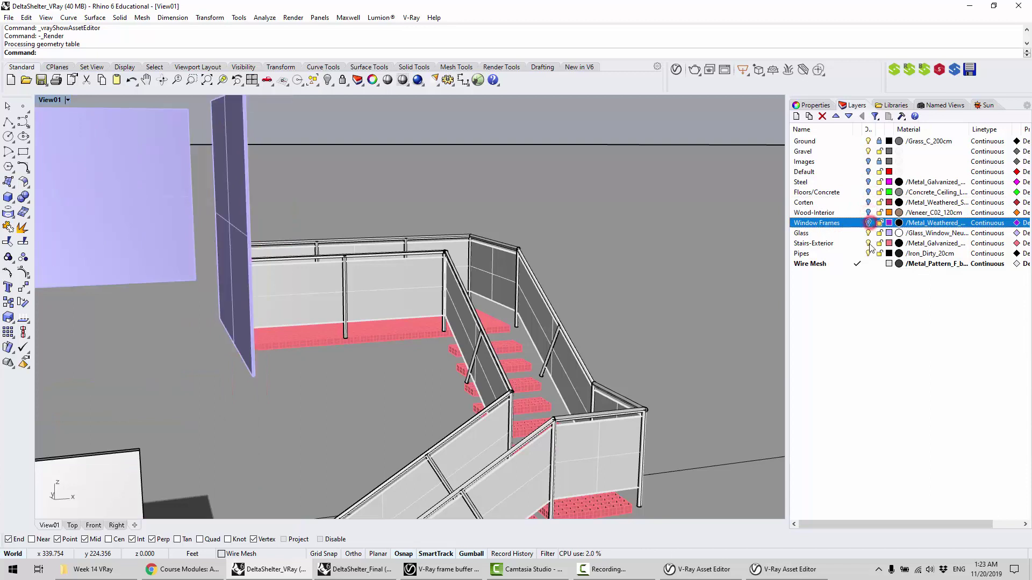
{"action": "left_click", "coordinate": [868, 233]}
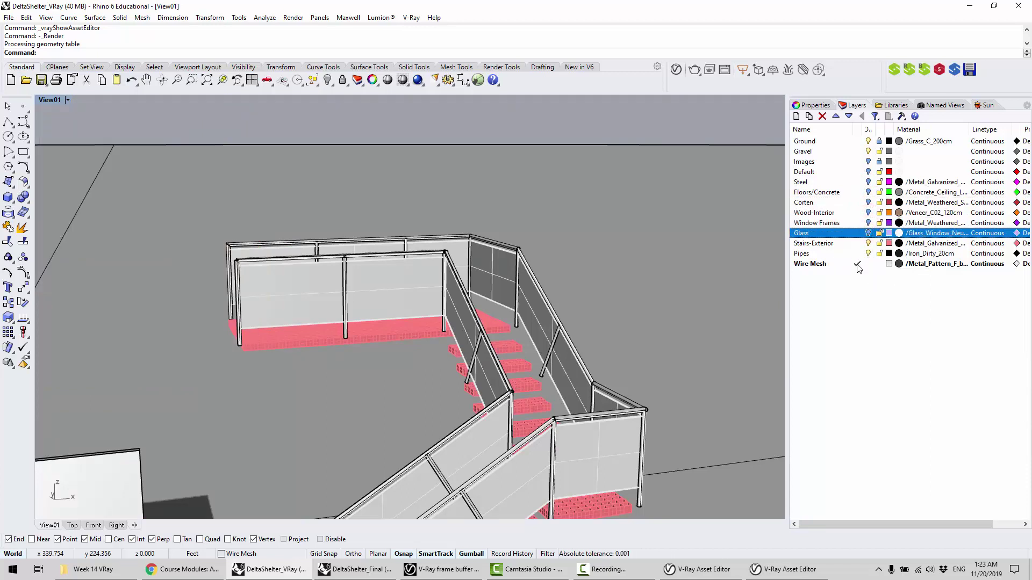
{"action": "left_click", "coordinate": [868, 254]}
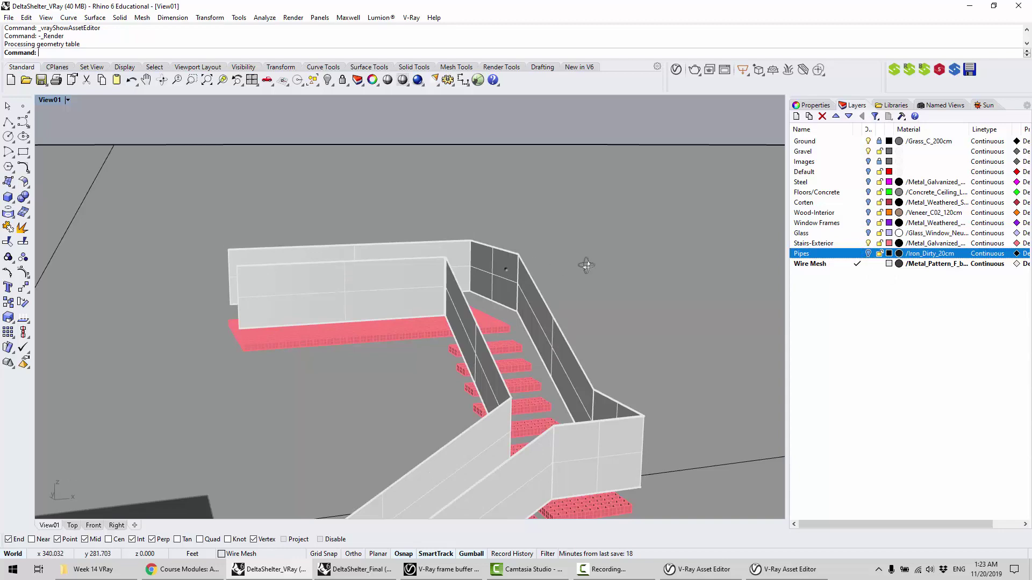
Pick the polysurface at the corner of the stair mesh panels to inspect it, and clear the selection
{"action": "scroll", "coordinate": [292, 281], "scroll_direction": "up", "scroll_amount": 6}
{"action": "left_click", "coordinate": [380, 241]}
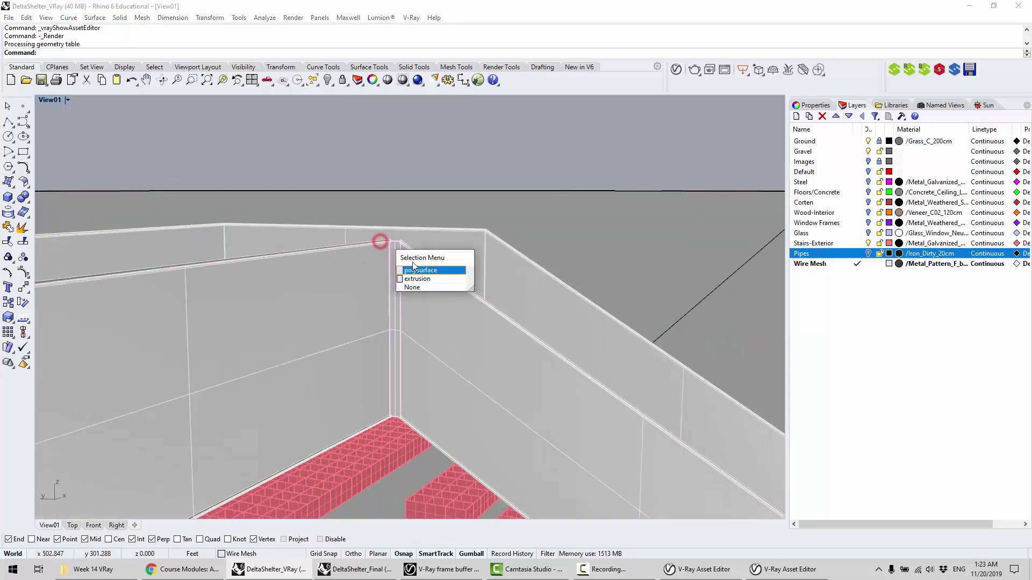
{"action": "left_click", "coordinate": [415, 265]}
{"action": "scroll", "coordinate": [569, 264], "scroll_direction": "down", "scroll_amount": 1}
{"action": "right_click_drag", "start_coordinate": [570, 263], "coordinate": [473, 160]}
{"action": "left_click", "coordinate": [473, 160]}
{"action": "right_click_drag", "start_coordinate": [433, 257], "coordinate": [437, 301]}
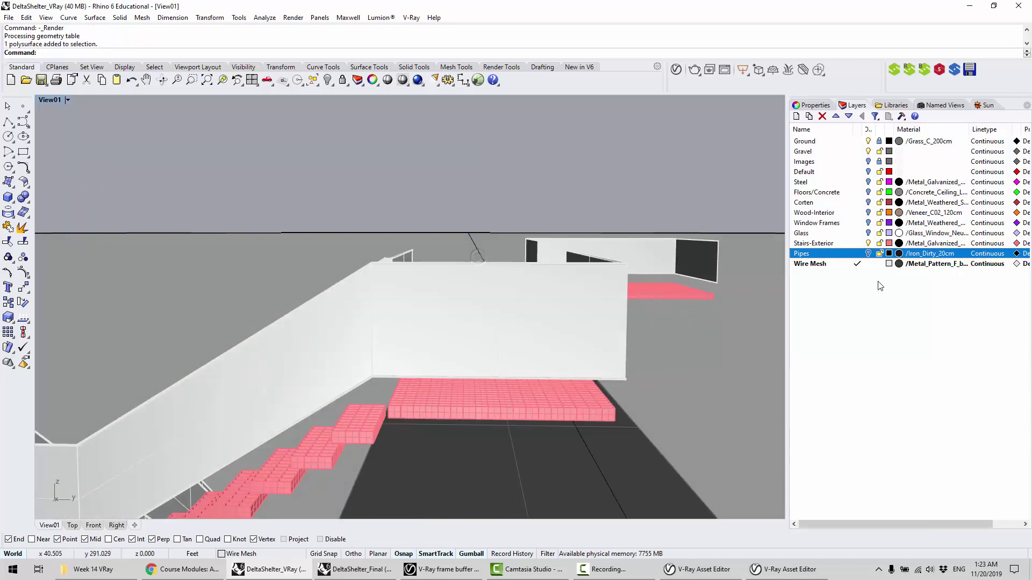
Select the thin polysurface edging the outer stair mesh panels and inspect how it frames the mesh
{"action": "scroll", "coordinate": [376, 267], "scroll_direction": "up", "scroll_amount": 4}
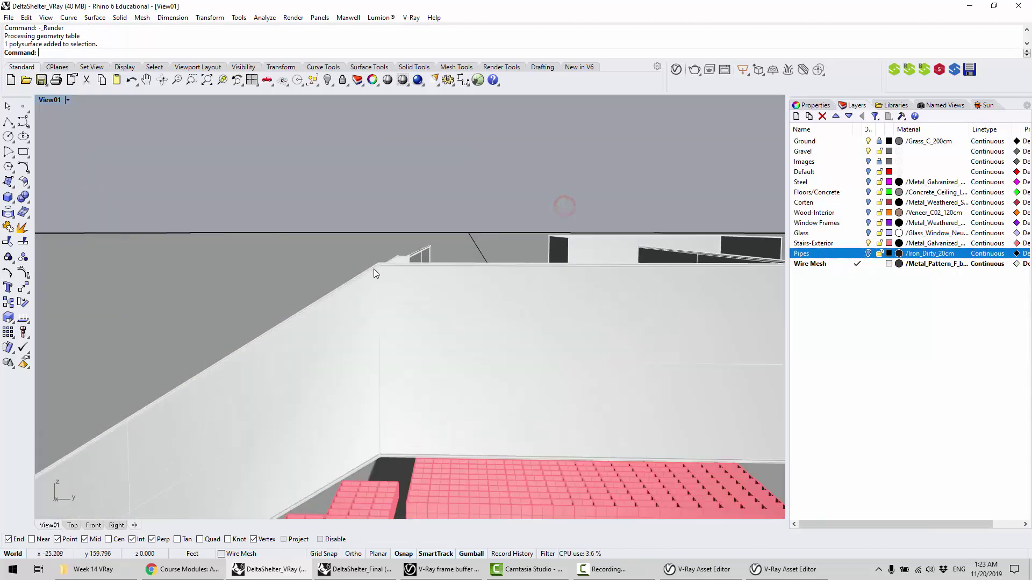
{"action": "left_click", "coordinate": [376, 266]}
{"action": "left_click", "coordinate": [426, 295]}
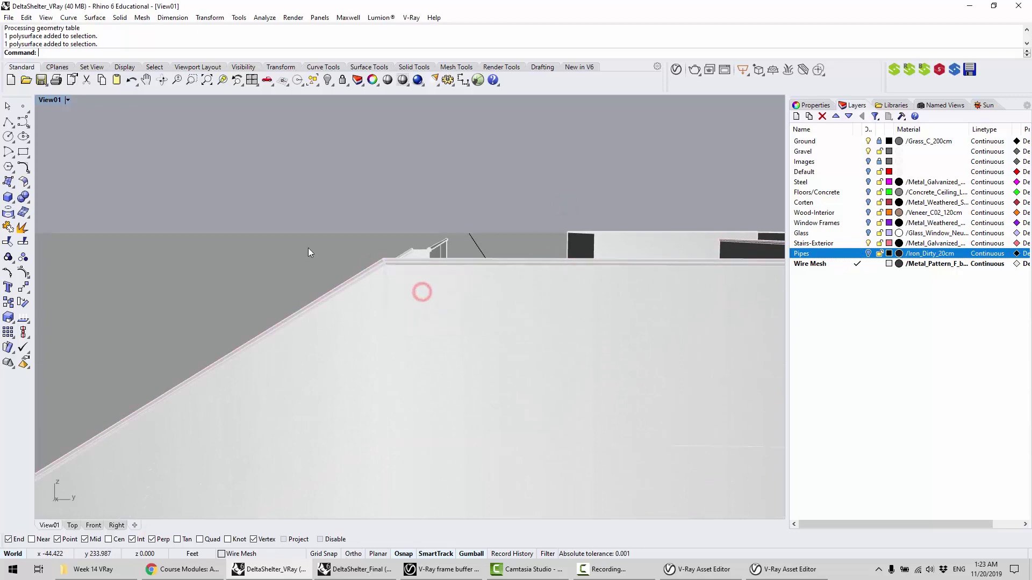
{"action": "right_click_drag", "start_coordinate": [309, 248], "coordinate": [428, 212]}
{"action": "left_click", "coordinate": [430, 208]}
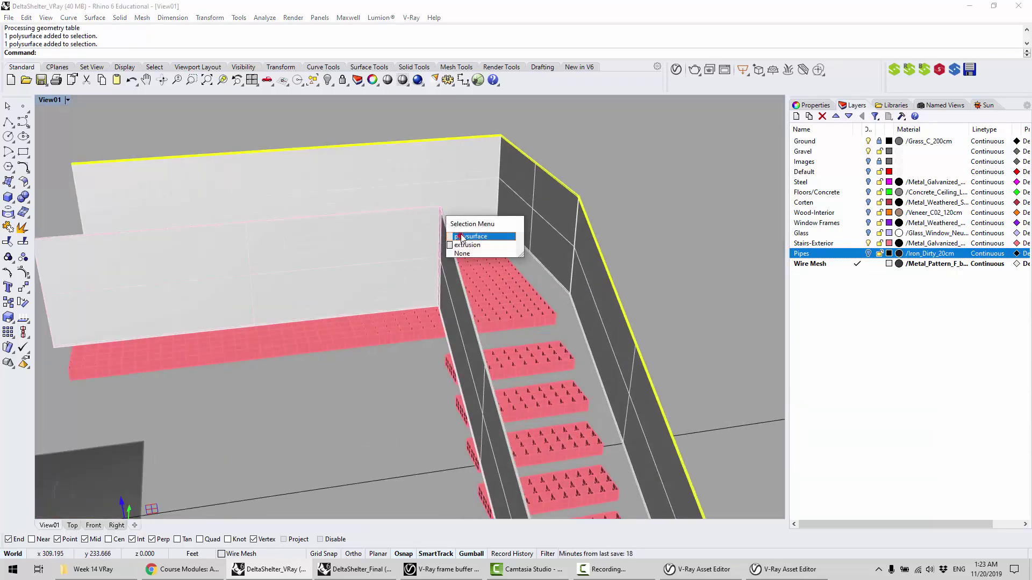
{"action": "left_click", "coordinate": [461, 237]}
{"action": "right_click_drag", "start_coordinate": [529, 261], "coordinate": [505, 275]}
{"action": "left_click", "coordinate": [504, 273], "text": "ctrl"}
{"action": "scroll", "coordinate": [434, 278], "scroll_direction": "down", "scroll_amount": 2}
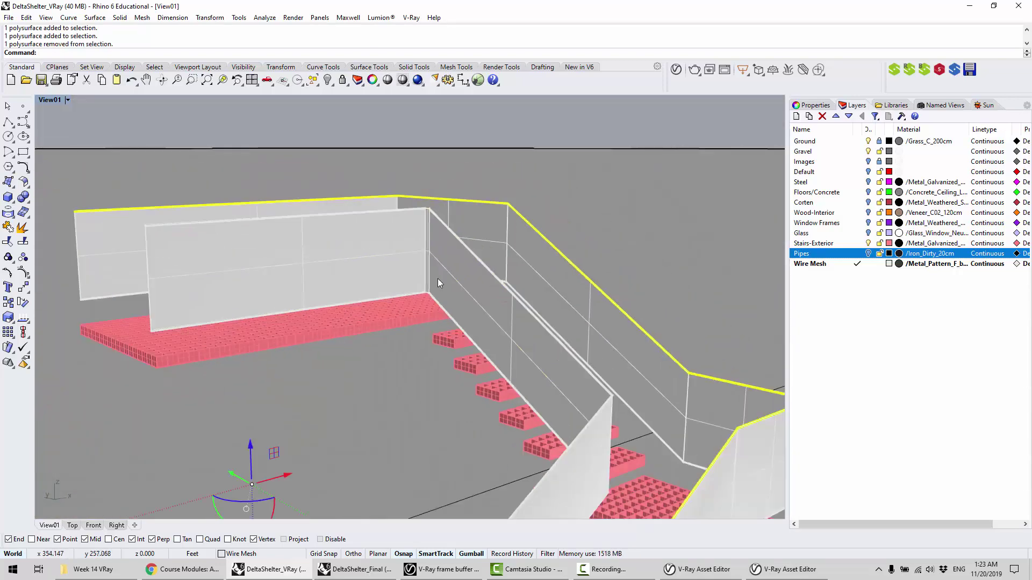
{"action": "scroll", "coordinate": [437, 279], "scroll_direction": "down", "scroll_amount": 3}
{"action": "right_click_drag", "start_coordinate": [437, 279], "coordinate": [489, 307]}
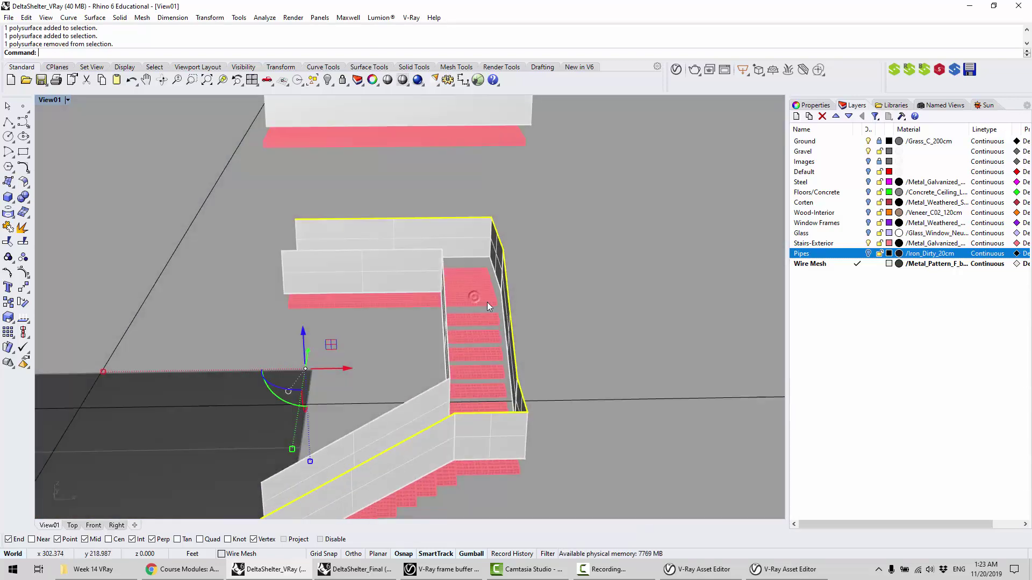
Select all objects on the Stairs-Exterior layer and copy them to the clipboard
{"action": "right_click", "coordinate": [856, 256]}
{"action": "left_click", "coordinate": [871, 382]}
{"action": "right_click_drag", "start_coordinate": [710, 309], "coordinate": [640, 165]}
{"action": "right_click", "coordinate": [830, 244]}
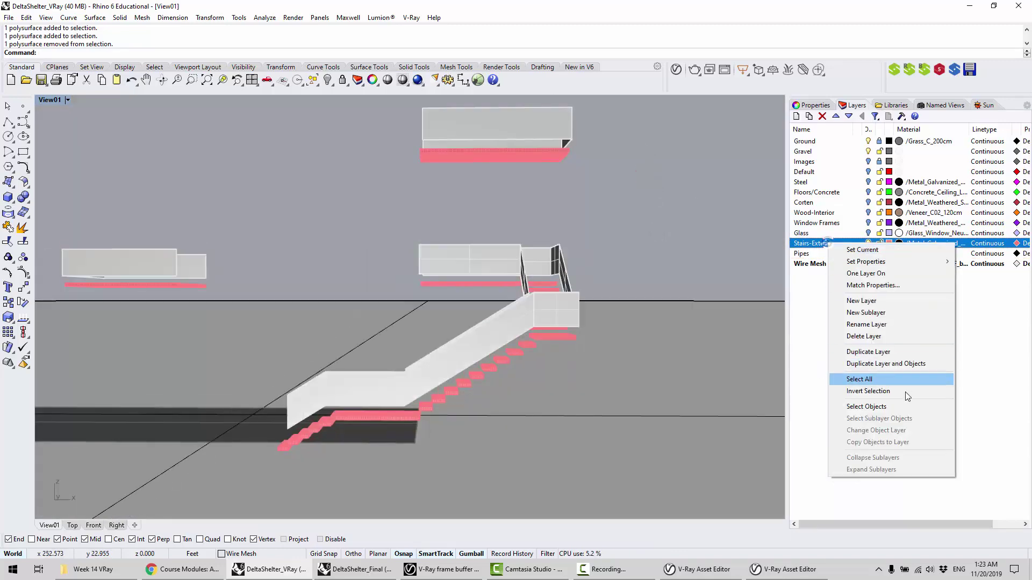
{"action": "left_click", "coordinate": [895, 407]}
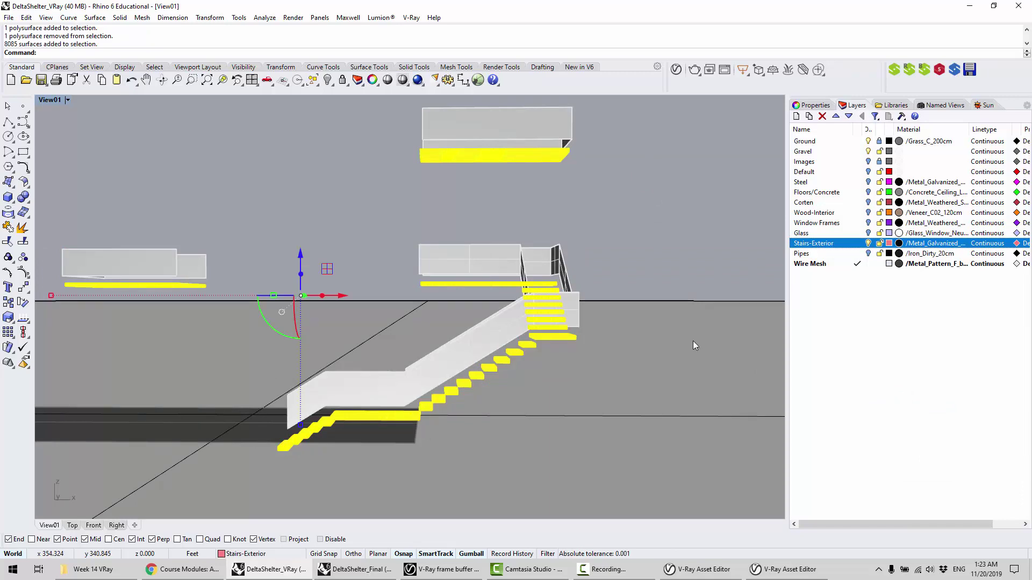
{"action": "key", "text": "ctrl+c"}
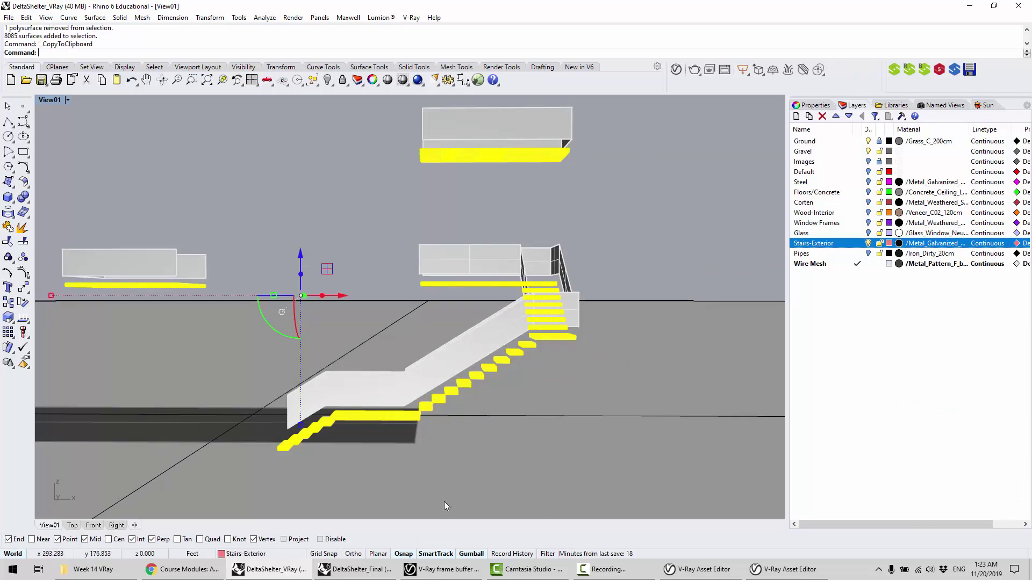
Switch to the DeltaShelter_Final file, stop the render, close the V-Ray frame buffer and minimize the V-Ray Asset Editor
{"action": "left_click", "coordinate": [352, 569]}
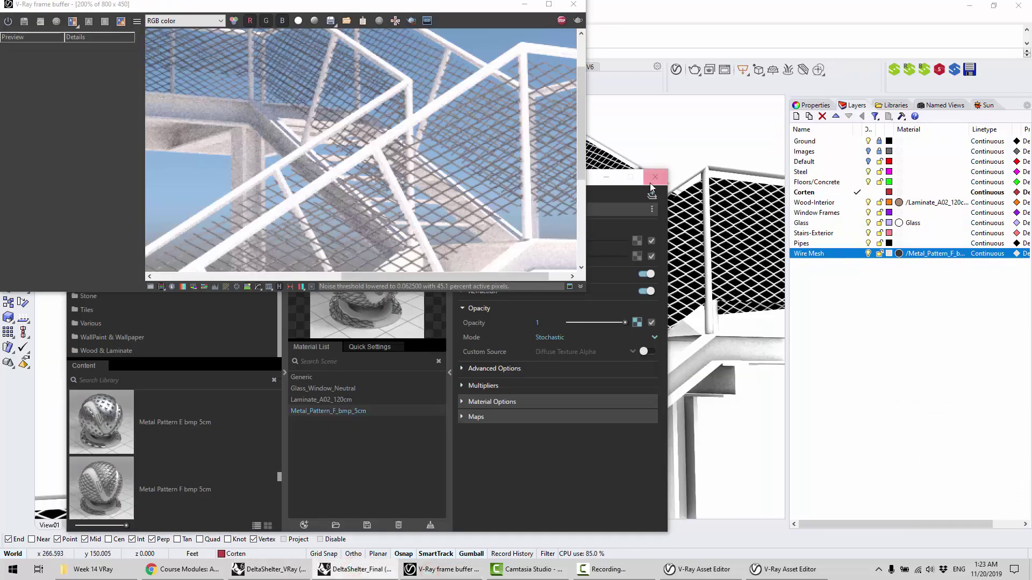
{"action": "left_click", "coordinate": [561, 20]}
{"action": "left_click", "coordinate": [567, 6]}
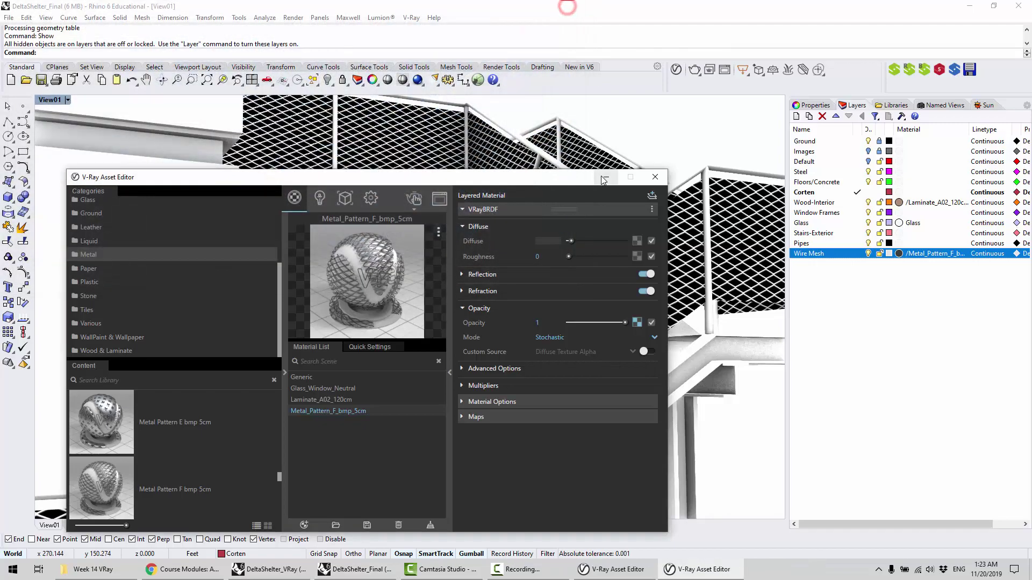
{"action": "left_click", "coordinate": [605, 177]}
Set the View01 viewport of DeltaShelter_Final to the Shaded display mode
{"action": "right_click_drag", "start_coordinate": [626, 140], "coordinate": [488, 217]}
{"action": "scroll", "coordinate": [488, 218], "scroll_direction": "down", "scroll_amount": 9}
{"action": "right_click_drag", "start_coordinate": [460, 253], "coordinate": [535, 207]}
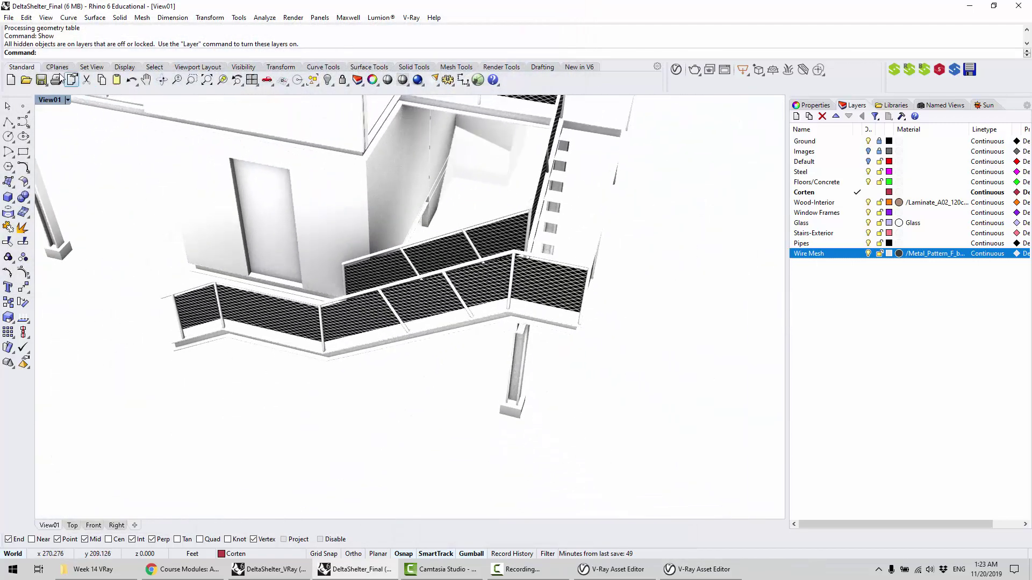
{"action": "left_click", "coordinate": [47, 102]}
{"action": "left_click", "coordinate": [69, 138]}
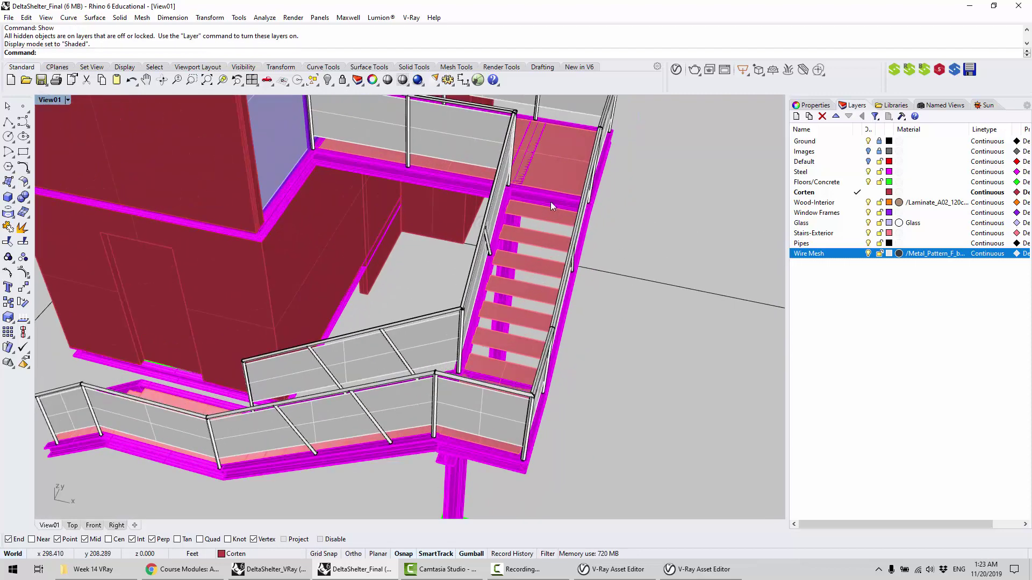
Replace all objects on the Stairs-Exterior layer with the stair geometry copied from DeltaShelter_VRay
{"action": "left_click", "coordinate": [557, 169]}
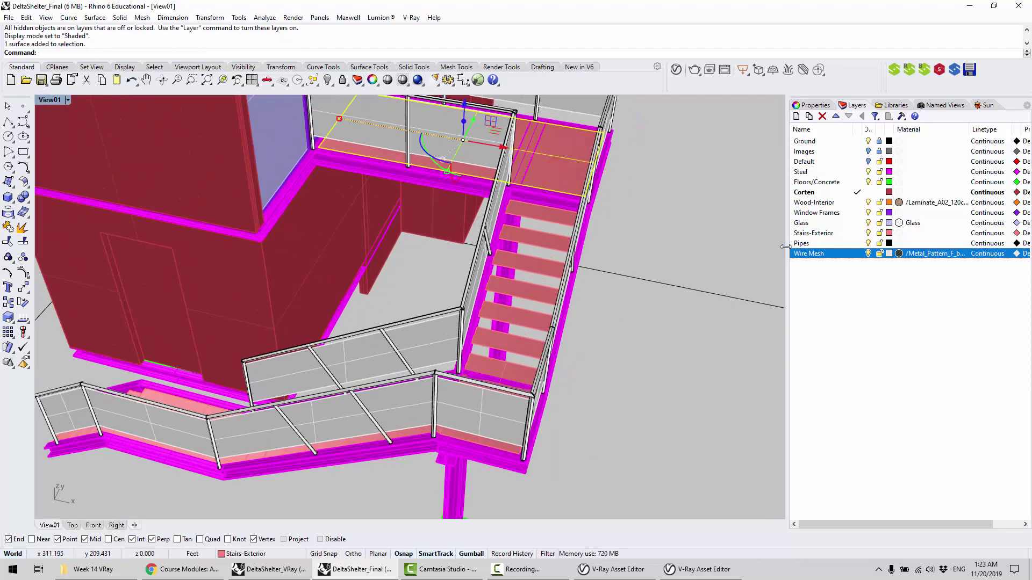
{"action": "left_click", "coordinate": [828, 238]}
{"action": "left_click", "coordinate": [881, 397]}
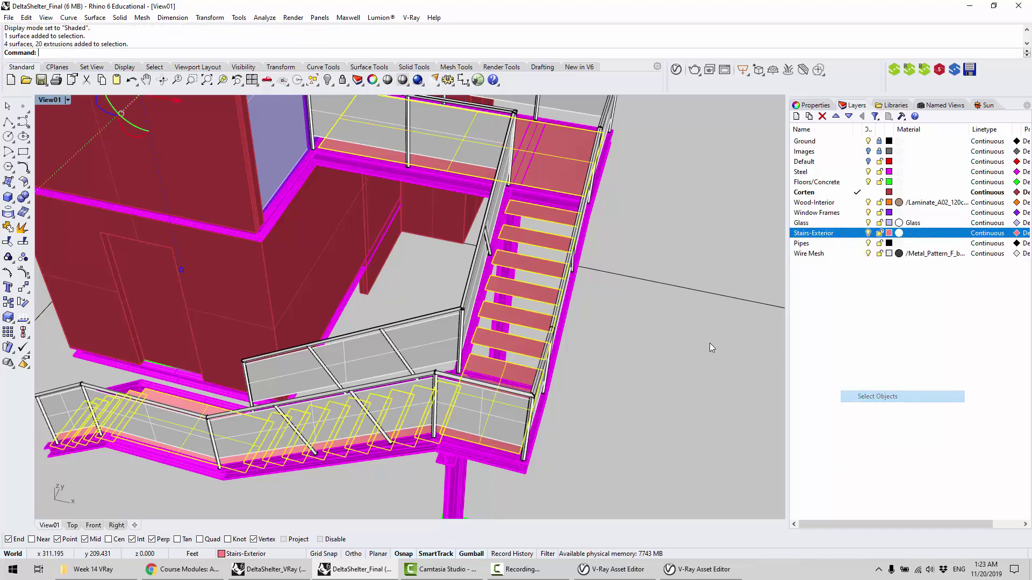
{"action": "type", "text": "zs"}
{"action": "key", "text": "Return"}
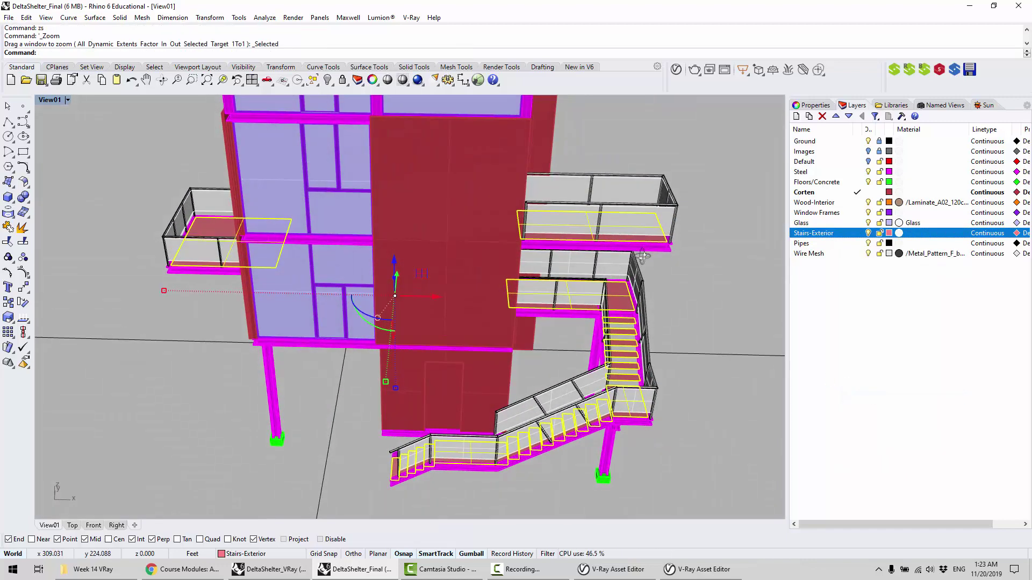
{"action": "key", "text": "Delete"}
{"action": "key", "text": "ctrl+v"}
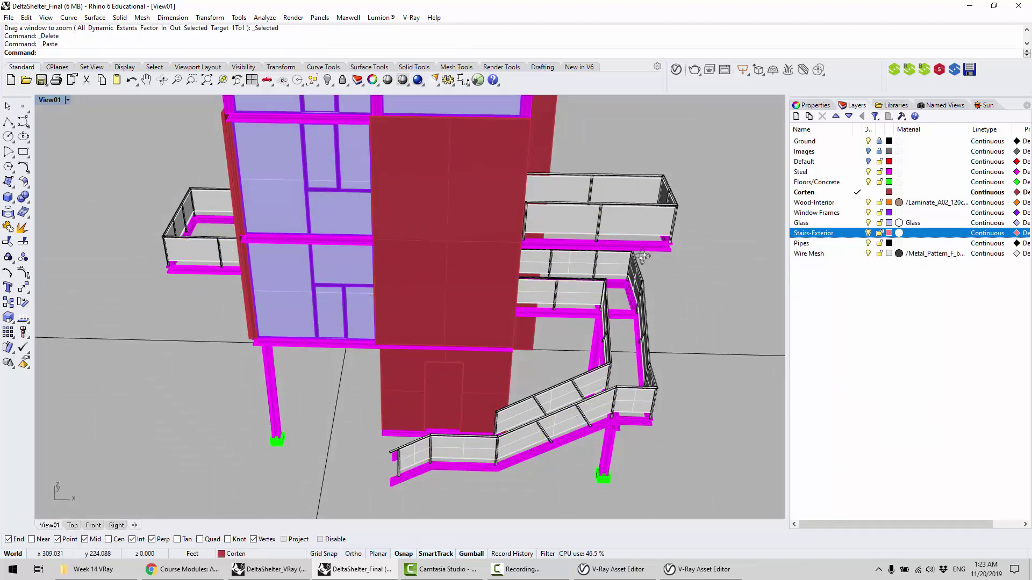
{"action": "right_click_drag", "start_coordinate": [662, 265], "coordinate": [645, 204]}
{"action": "left_click", "coordinate": [647, 108]}
{"action": "scroll", "coordinate": [629, 352], "scroll_direction": "up", "scroll_amount": 3}
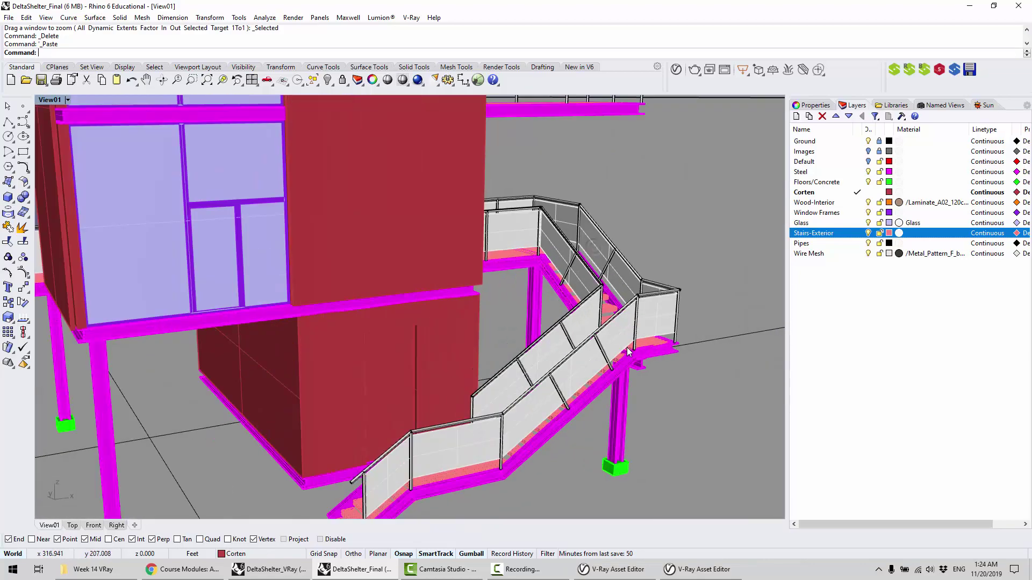
{"action": "scroll", "coordinate": [629, 352], "scroll_direction": "up", "scroll_amount": 2}
Switch back to the DeltaShelter_VRay file and turn off the Stairs-Exterior layer
{"action": "left_click", "coordinate": [271, 569]}
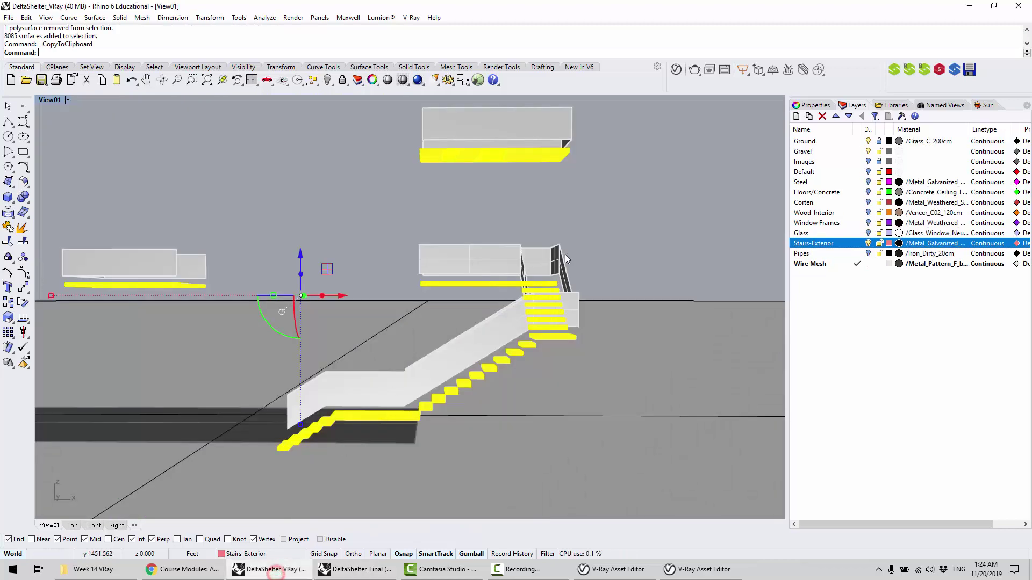
{"action": "left_click", "coordinate": [611, 221]}
{"action": "left_click", "coordinate": [868, 243]}
{"action": "right_click_drag", "start_coordinate": [712, 224], "coordinate": [691, 217]}
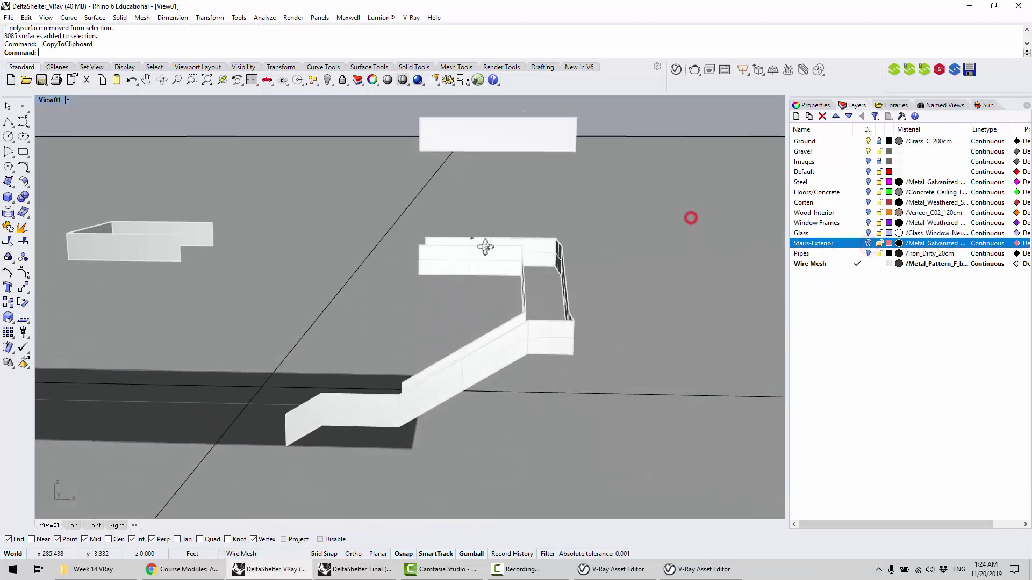
Hide the wire mesh panels of the stairs and balconies, leaving only their thin edge frames visible
{"action": "scroll", "coordinate": [564, 305], "scroll_direction": "up", "scroll_amount": 5}
{"action": "left_click", "coordinate": [568, 285]}
{"action": "scroll", "coordinate": [572, 302], "scroll_direction": "down", "scroll_amount": 2}
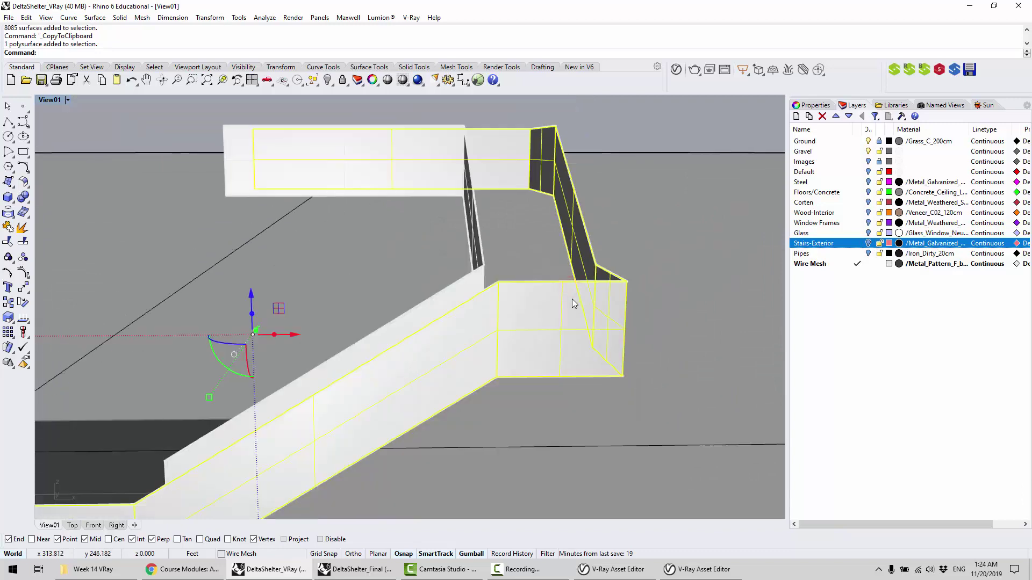
{"action": "scroll", "coordinate": [573, 297], "scroll_direction": "down", "scroll_amount": 1}
{"action": "key", "text": "ctrl+h"}
{"action": "right_click_drag", "start_coordinate": [575, 295], "coordinate": [512, 231]}
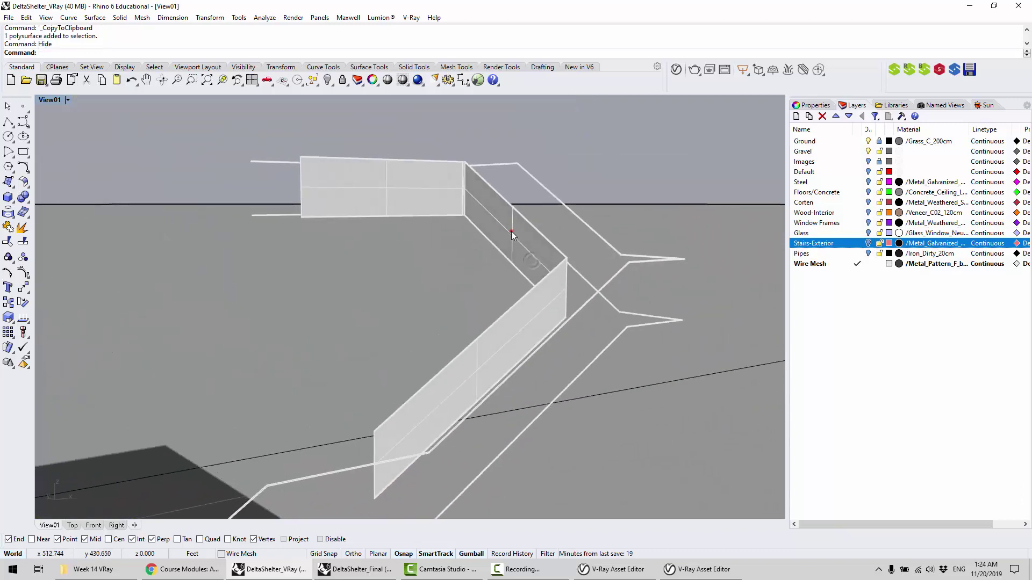
{"action": "scroll", "coordinate": [511, 231], "scroll_direction": "down", "scroll_amount": 4}
{"action": "left_click", "coordinate": [514, 144]}
{"action": "key", "text": "ctrl+h"}
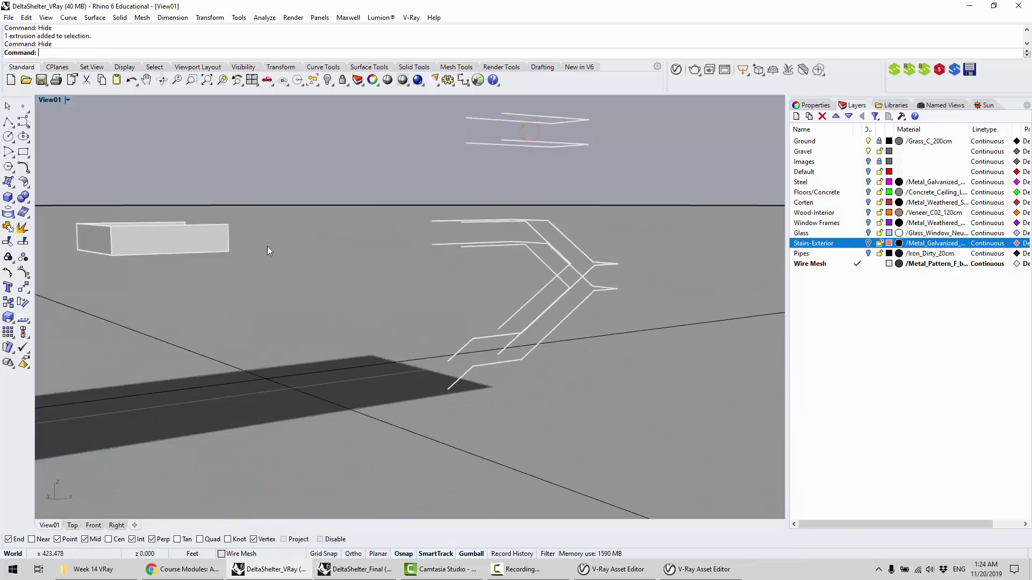
{"action": "left_click", "coordinate": [220, 239]}
{"action": "key", "text": "ctrl+h"}
{"action": "right_click_drag", "start_coordinate": [221, 239], "coordinate": [187, 167]}
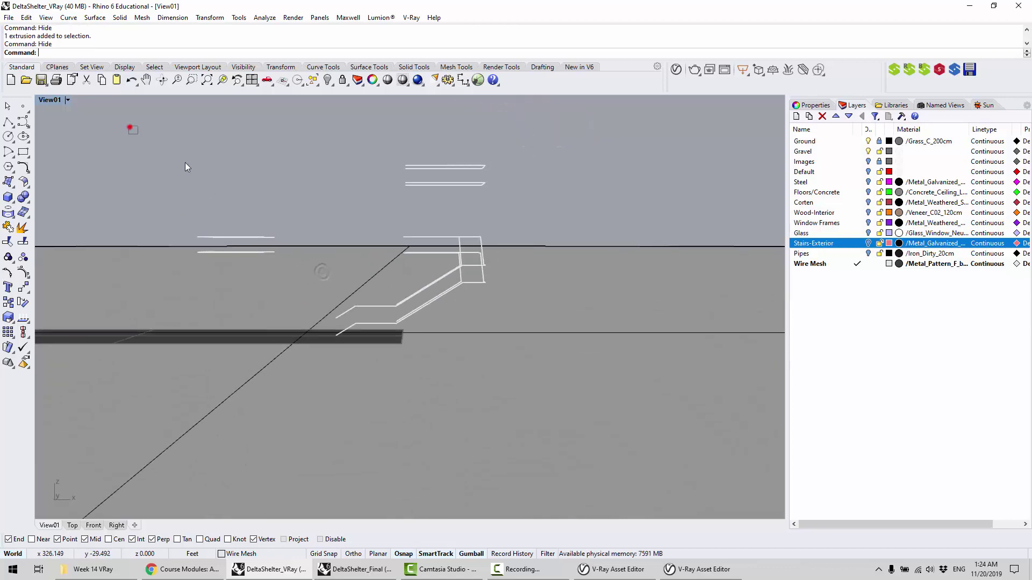
Copy all the thin mesh edge frames and paste them into the DeltaShelter_Final file
{"action": "left_click_drag", "start_coordinate": [129, 128], "coordinate": [530, 339]}
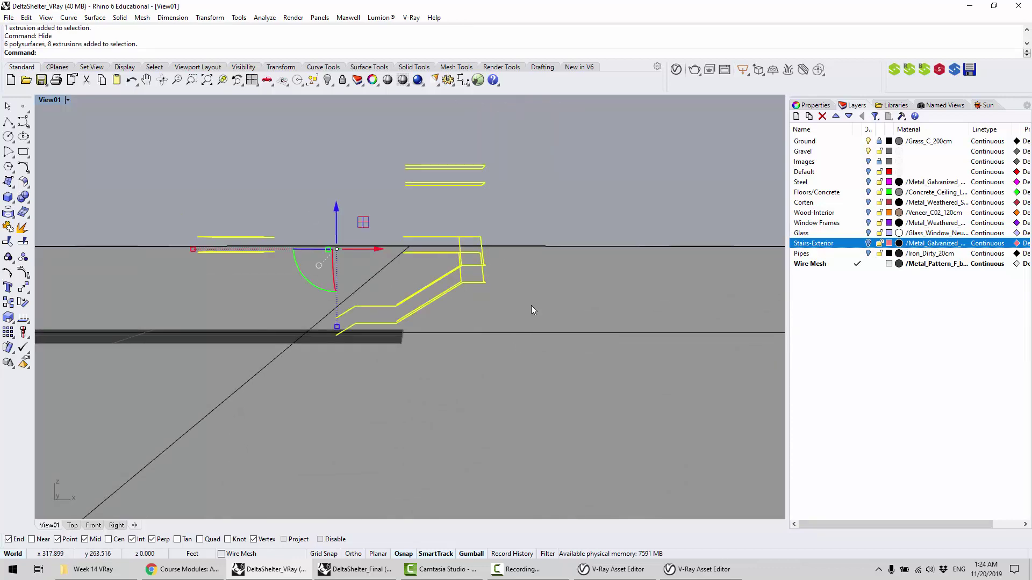
{"action": "key", "text": "ctrl+c"}
{"action": "left_click", "coordinate": [358, 570]}
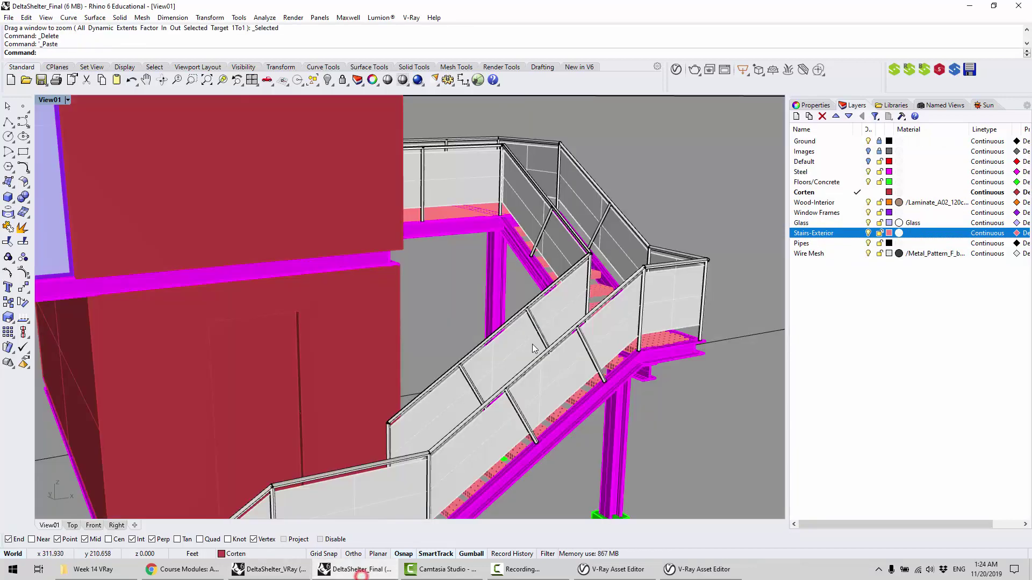
{"action": "key", "text": "ctrl+v"}
{"action": "right_click_drag", "start_coordinate": [618, 209], "coordinate": [583, 207]}
{"action": "key", "text": "Escape"}
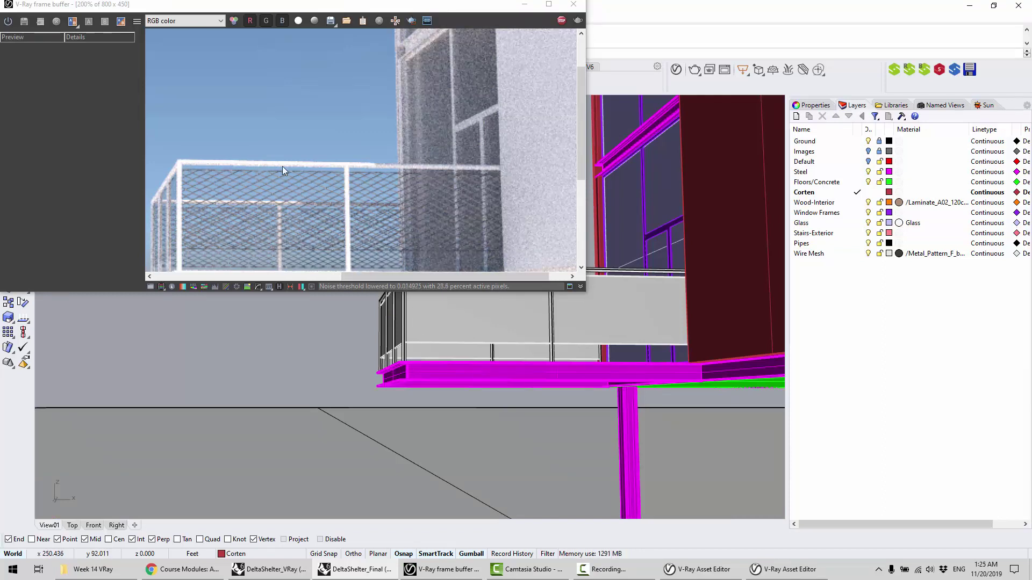
Inspect the balcony mesh and the whole building in the interactive render, stop it and close the frame buffer
{"action": "right_click_drag", "start_coordinate": [512, 353], "coordinate": [475, 203]}
{"action": "right_click", "coordinate": [433, 201]}
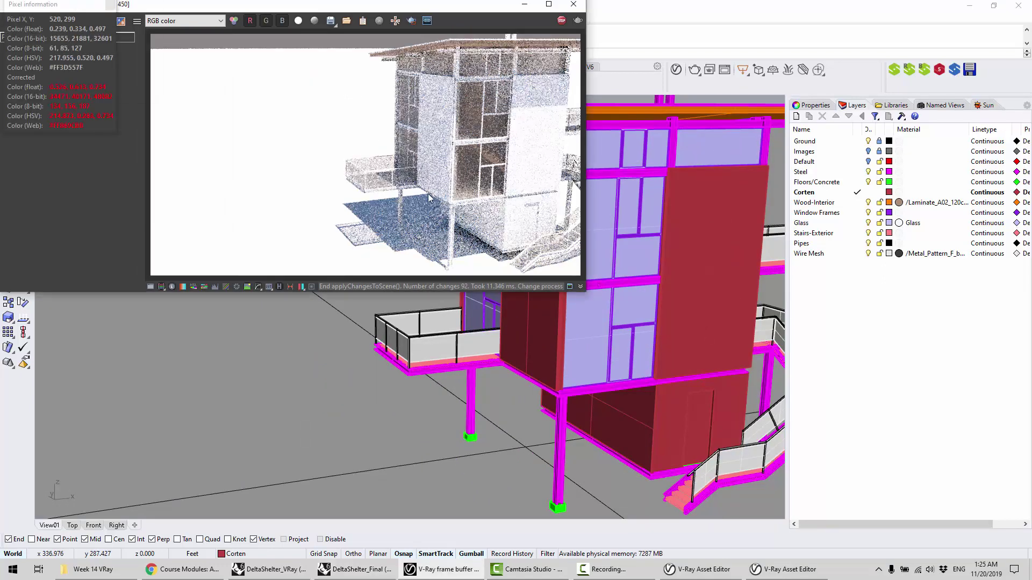
{"action": "left_click", "coordinate": [562, 20]}
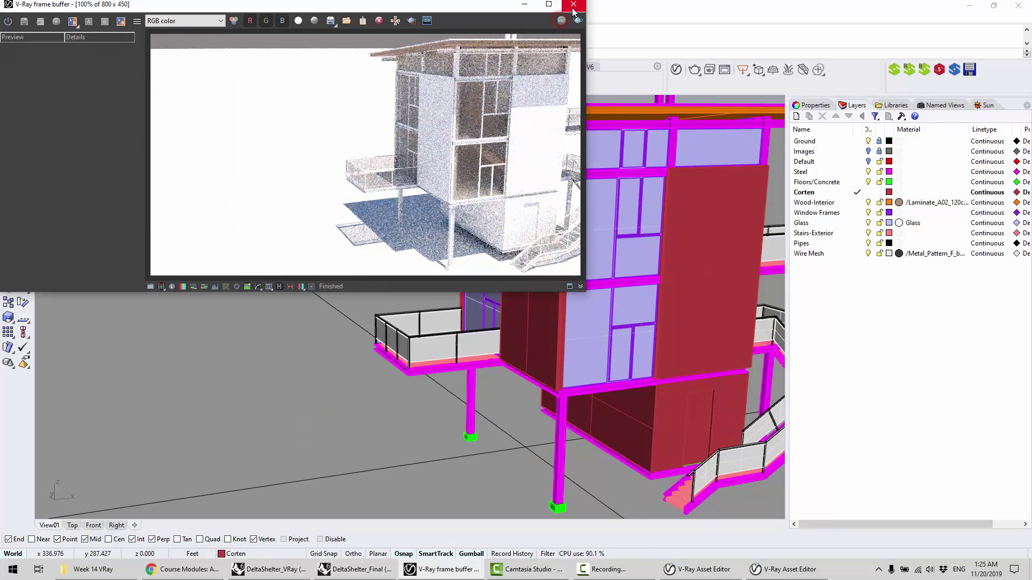
{"action": "left_click", "coordinate": [572, 9]}
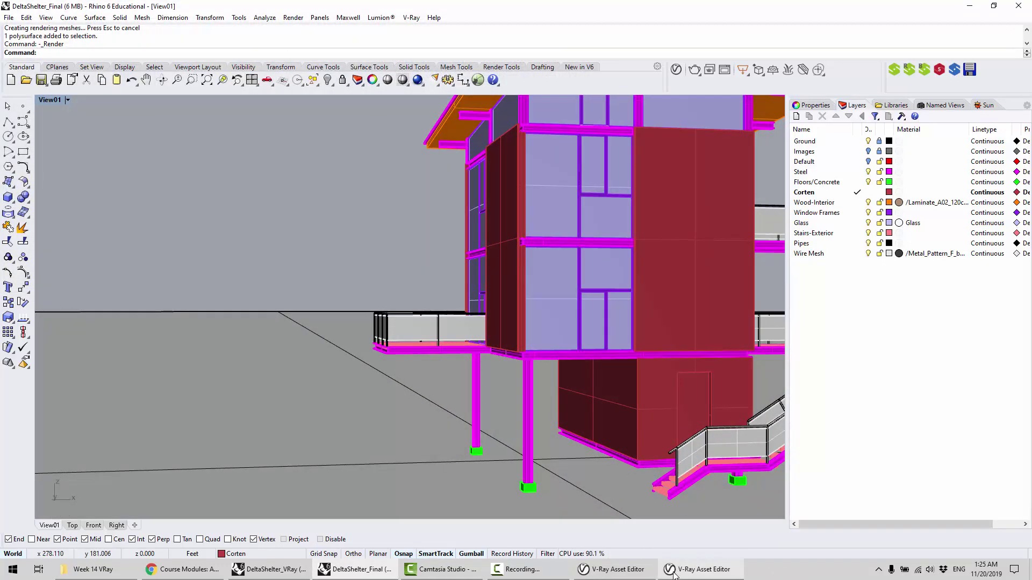
Open the reference photo 03036_00_N9_medium from the Week 12 Delta Shelter folder in F19 IntroDig
{"action": "left_click", "coordinate": [89, 569]}
{"action": "left_click", "coordinate": [608, 379]}
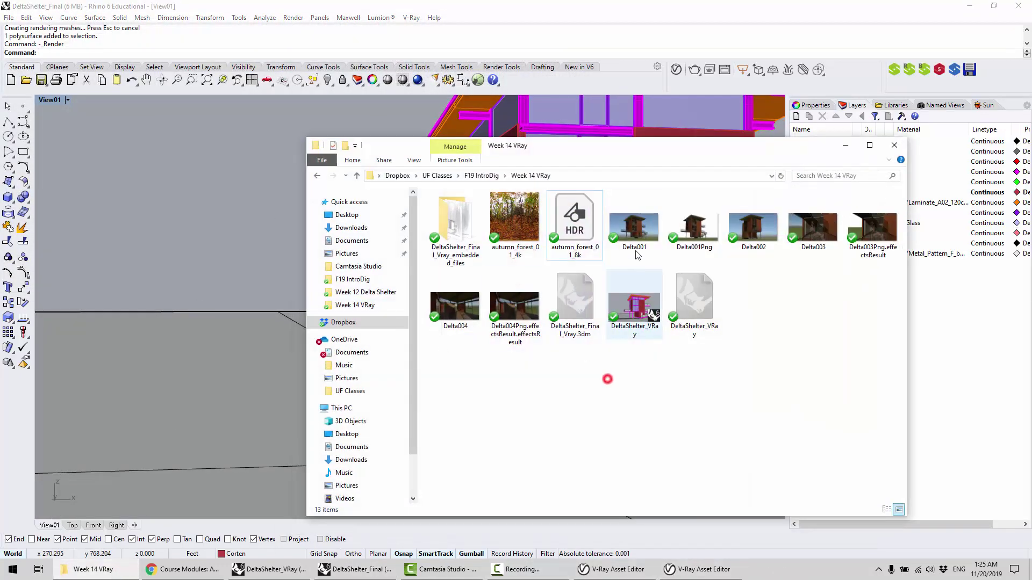
{"action": "left_click", "coordinate": [473, 176]}
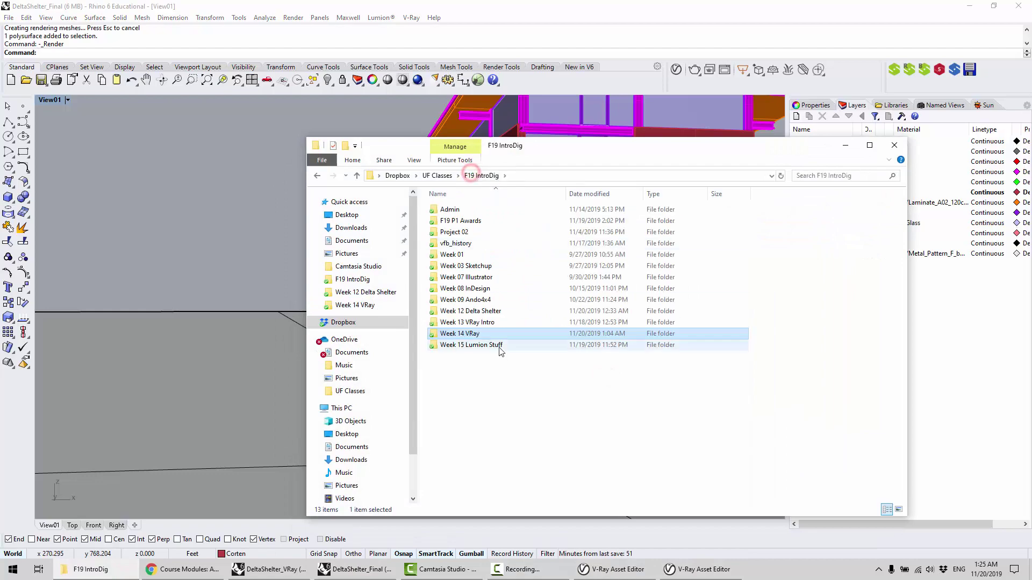
{"action": "double_click", "coordinate": [499, 312]}
{"action": "double_click", "coordinate": [585, 294]}
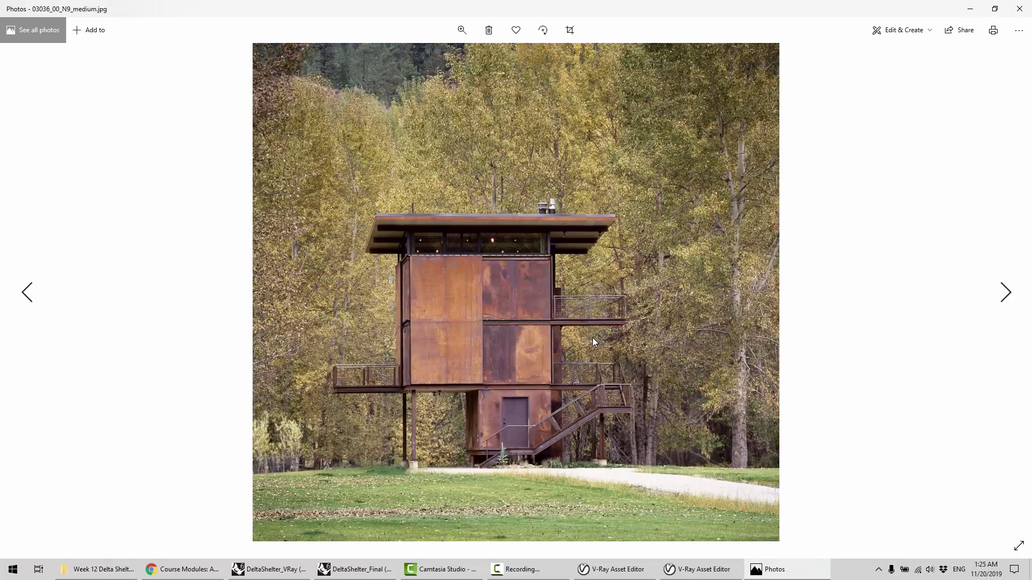
Browse the Delta Shelter exterior photos to study the corten panels, steel and railings, and close the photo viewer
{"action": "key", "text": "Right"}
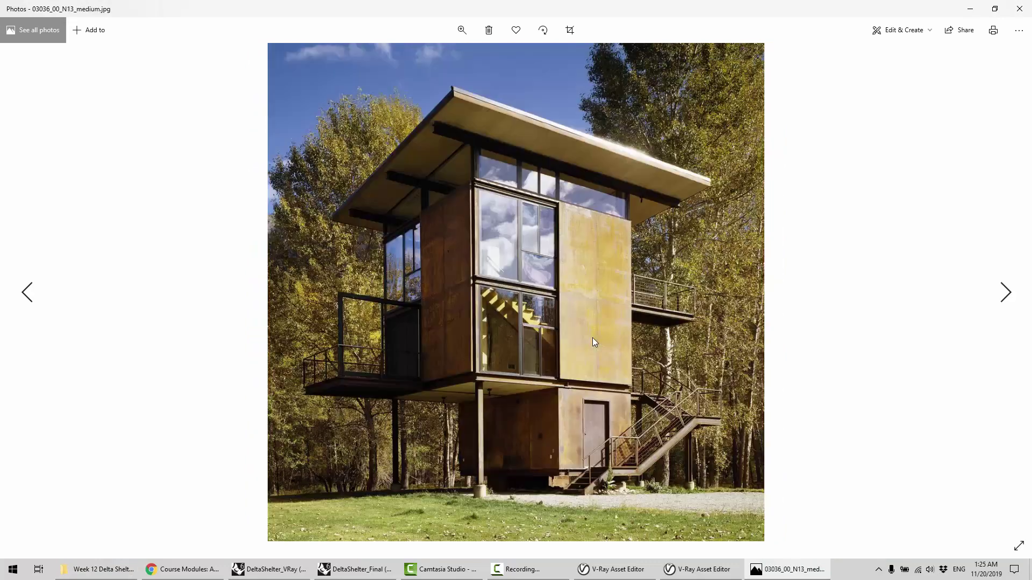
{"action": "key", "text": "Right"}
{"action": "key", "text": "Right"}
{"action": "key", "text": "Right"}
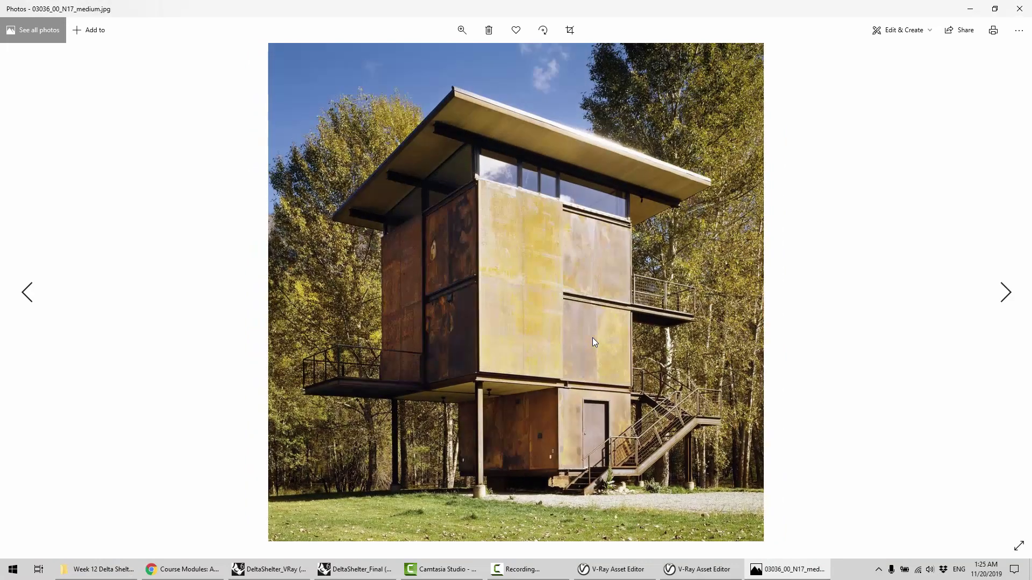
{"action": "key", "text": "Left"}
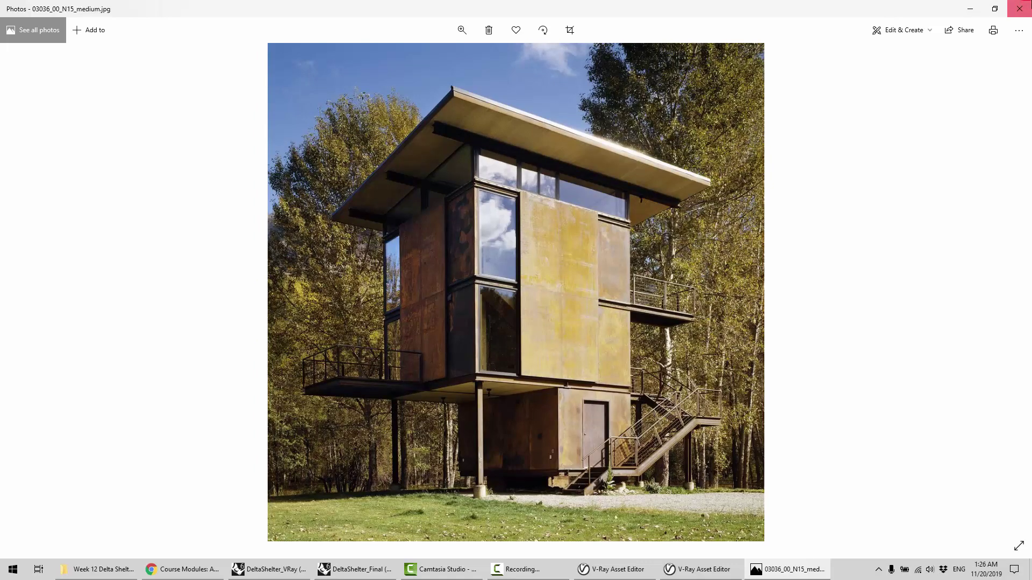
{"action": "left_click", "coordinate": [1019, 8]}
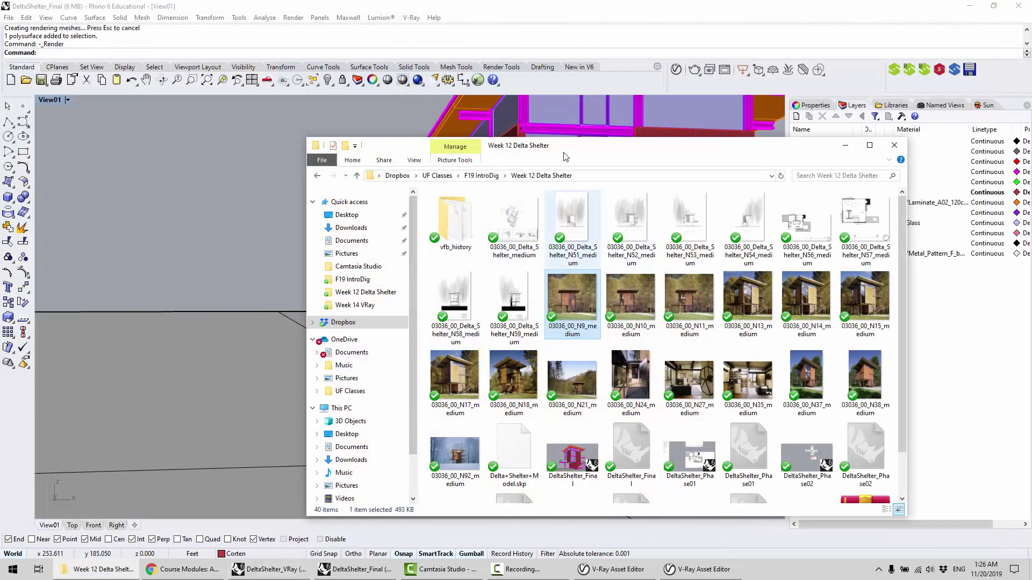
Bring the model back into view and open the V-Ray Asset Editor with its material library expanded over the viewport
{"action": "left_click", "coordinate": [280, 150]}
{"action": "mouse_move", "coordinate": [520, 262]}
{"action": "right_mouse_down", "text": "shift"}
{"action": "mouse_move", "coordinate": [449, 291]}
{"action": "mouse_move", "coordinate": [493, 249]}
{"action": "mouse_move", "coordinate": [477, 336]}
{"action": "mouse_move", "coordinate": [511, 250]}
{"action": "right_mouse_up", "text": "shift"}
{"action": "scroll", "coordinate": [449, 290], "scroll_direction": "down", "scroll_amount": 5}
{"action": "scroll", "coordinate": [490, 274], "scroll_direction": "up", "scroll_amount": 5}
{"action": "scroll", "coordinate": [477, 336], "scroll_direction": "up", "scroll_amount": 3}
{"action": "scroll", "coordinate": [482, 291], "scroll_direction": "up", "scroll_amount": 2}
{"action": "right_click_drag", "start_coordinate": [506, 295], "coordinate": [486, 339], "text": "shift"}
{"action": "left_click", "coordinate": [673, 569]}
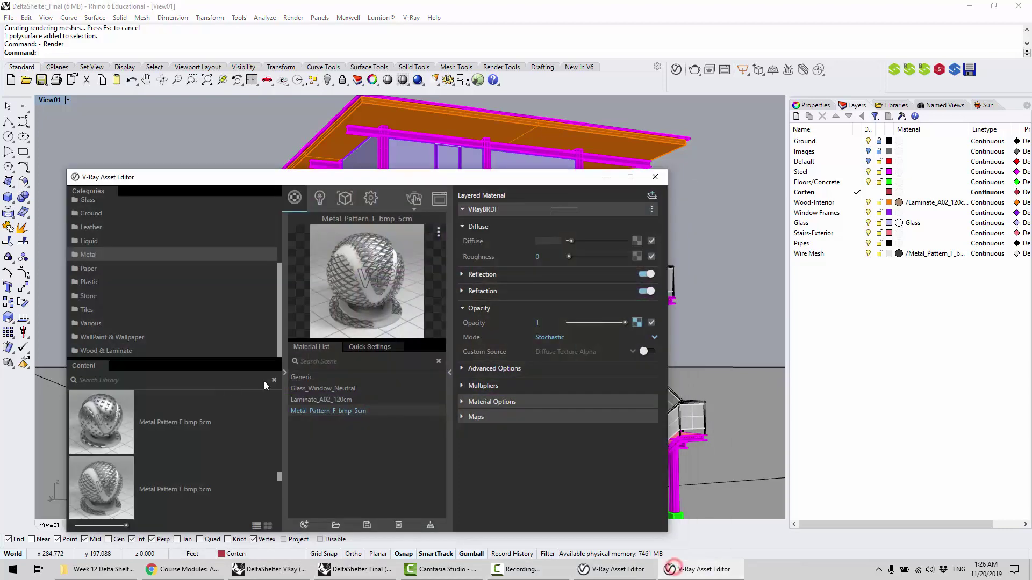
{"action": "left_click", "coordinate": [286, 220]}
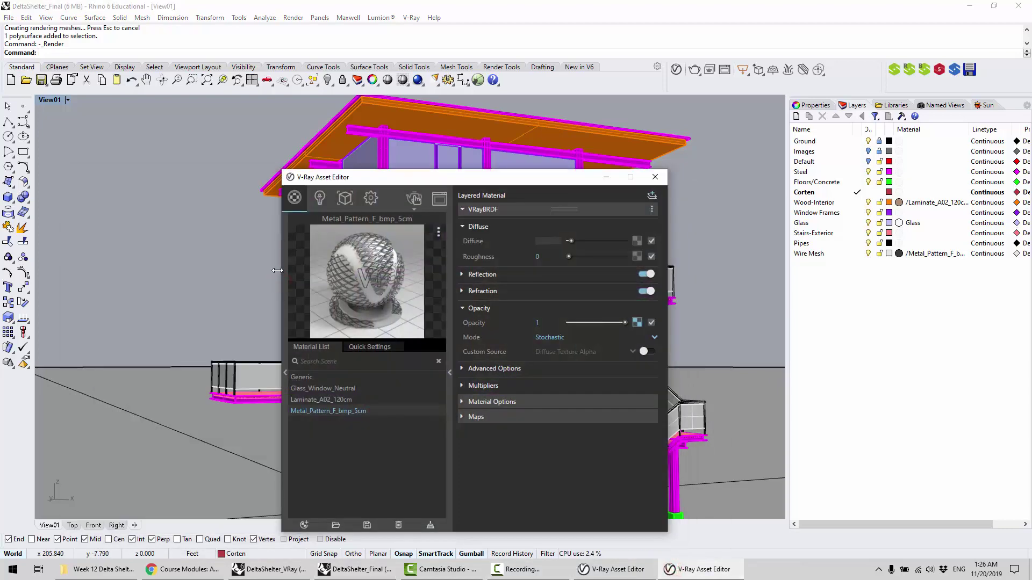
{"action": "left_click", "coordinate": [286, 371]}
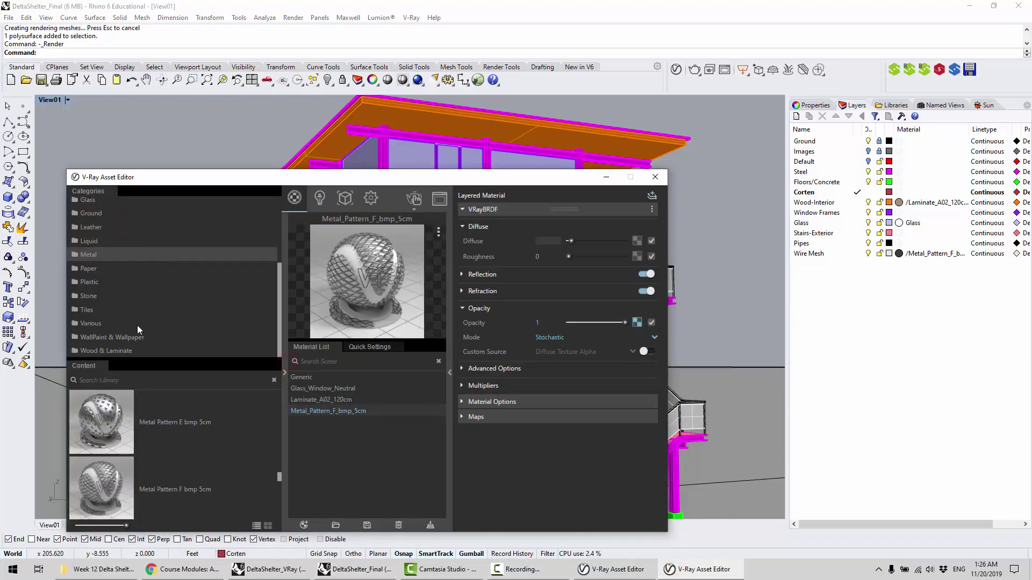
{"action": "scroll", "coordinate": [125, 238], "scroll_direction": "up", "scroll_amount": 4}
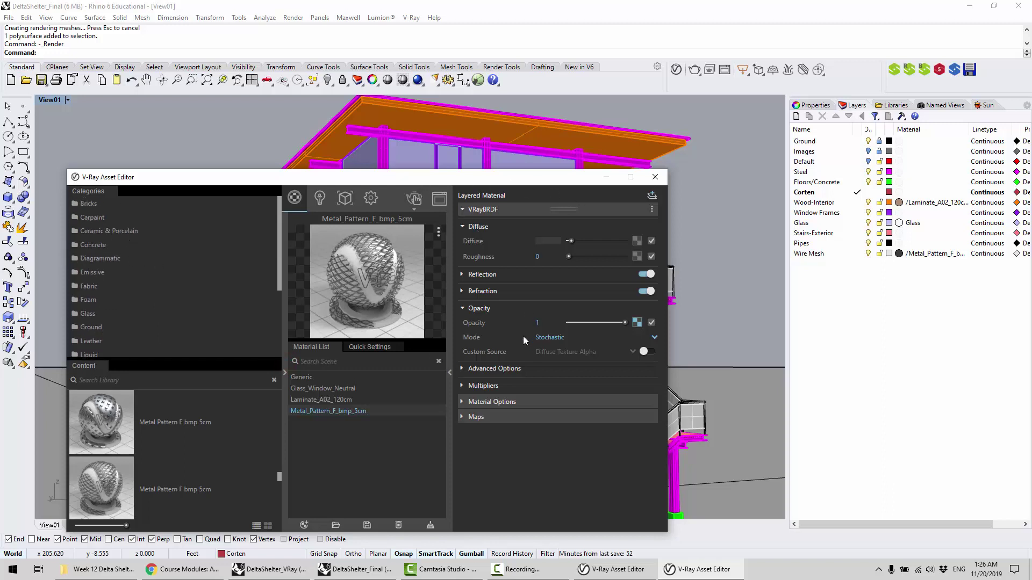
{"action": "left_click_drag", "start_coordinate": [449, 182], "coordinate": [617, 227]}
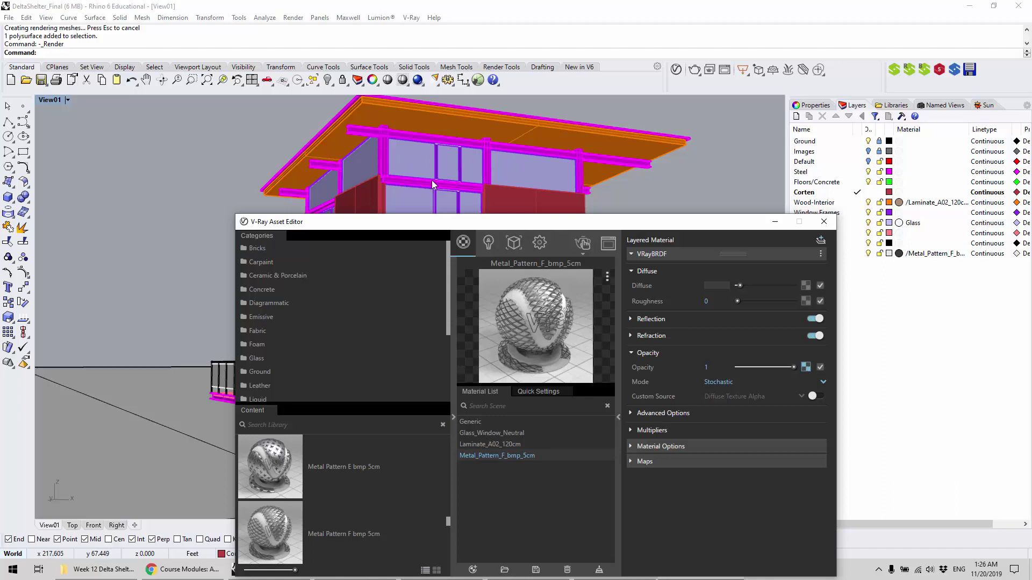
{"action": "left_click_drag", "start_coordinate": [495, 226], "coordinate": [461, 156]}
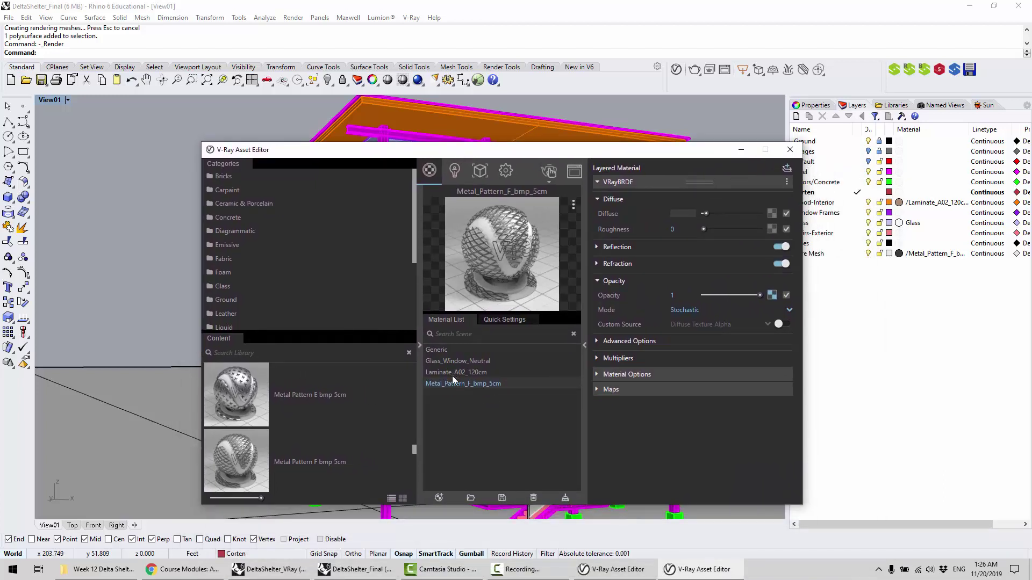
Apply the Glass_Window_Neutral material to the Glass layer and start the interactive render, keeping the Asset Editor clear of it
{"action": "left_click", "coordinate": [457, 361]}
{"action": "right_click", "coordinate": [458, 363]}
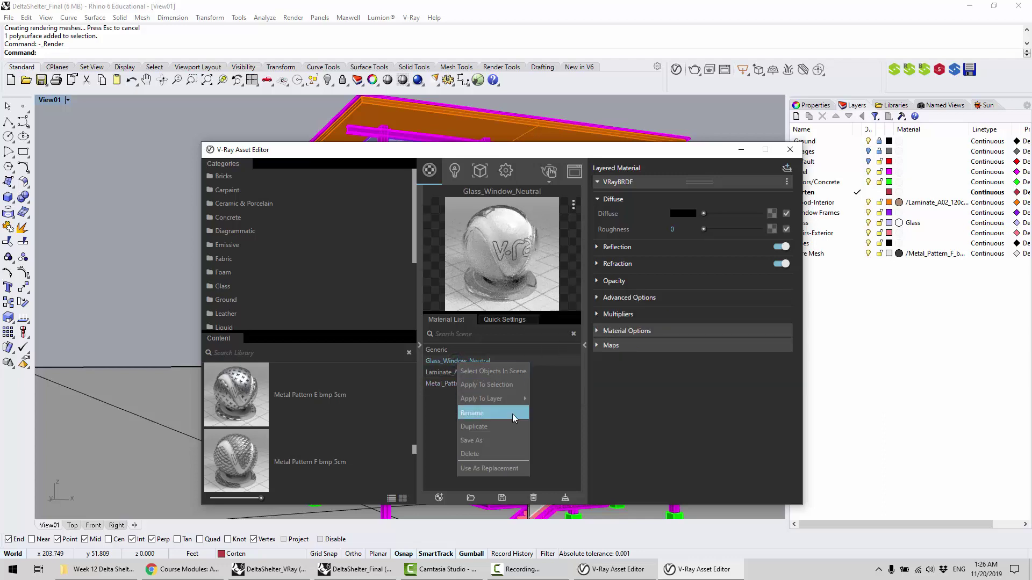
{"action": "mouse_move", "coordinate": [509, 401]}
{"action": "left_click", "coordinate": [565, 384]}
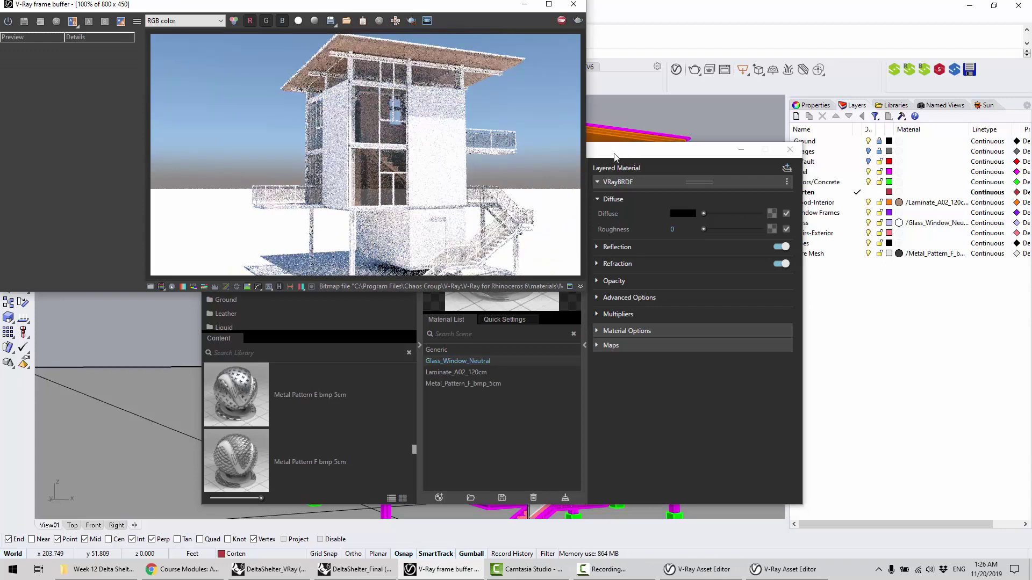
{"action": "left_click_drag", "start_coordinate": [615, 156], "coordinate": [723, 394]}
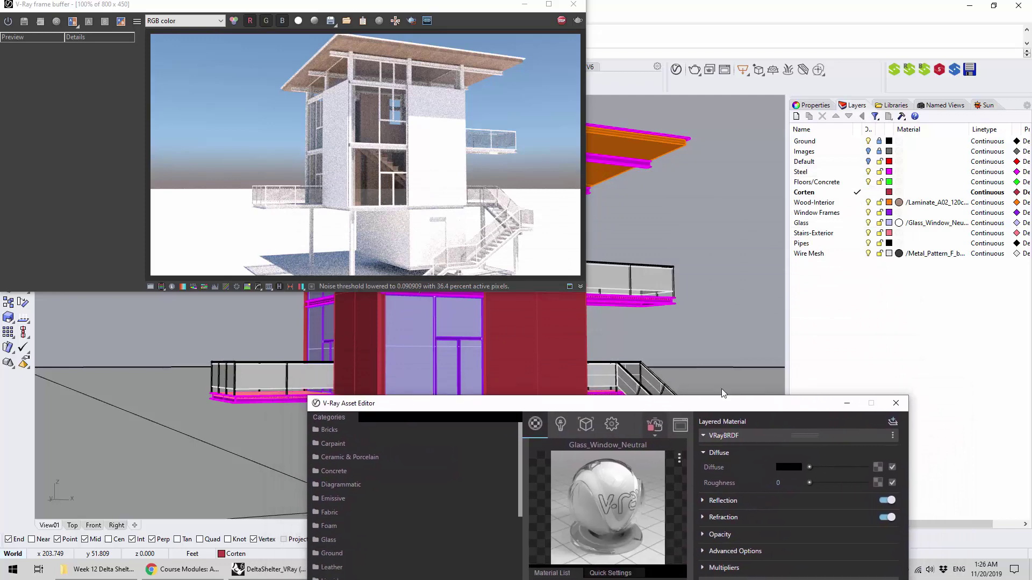
Turn off the Ground layer and orbit to a lower view of the building in the interactive render
{"action": "left_click", "coordinate": [868, 142]}
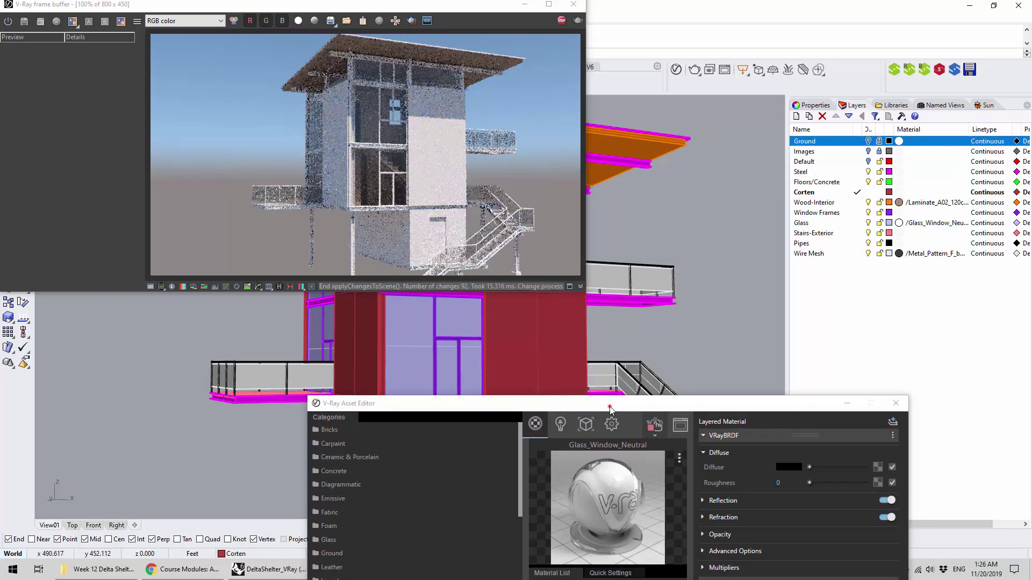
{"action": "left_click_drag", "start_coordinate": [610, 408], "coordinate": [659, 304]}
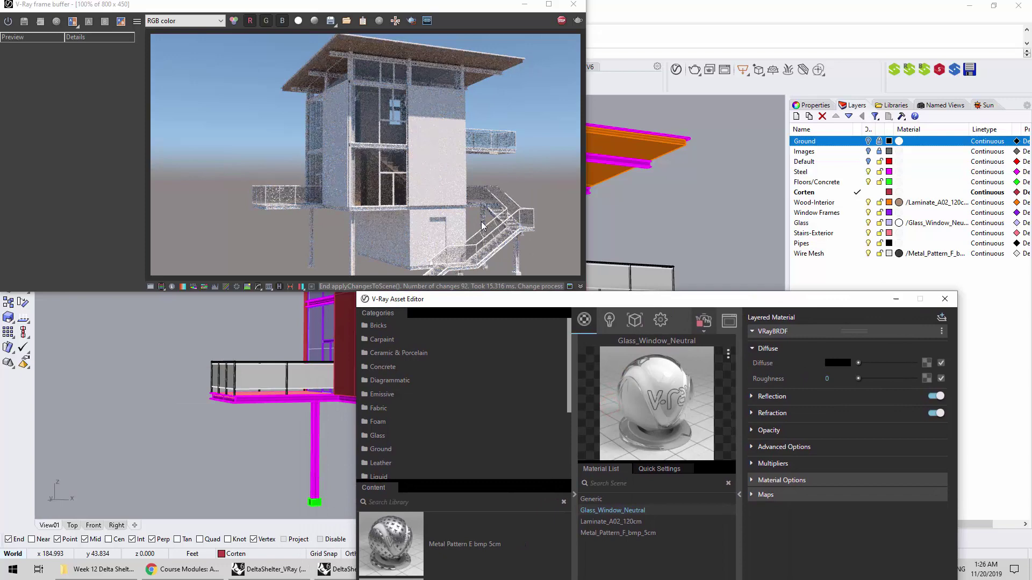
{"action": "right_click_drag", "start_coordinate": [663, 236], "coordinate": [642, 217]}
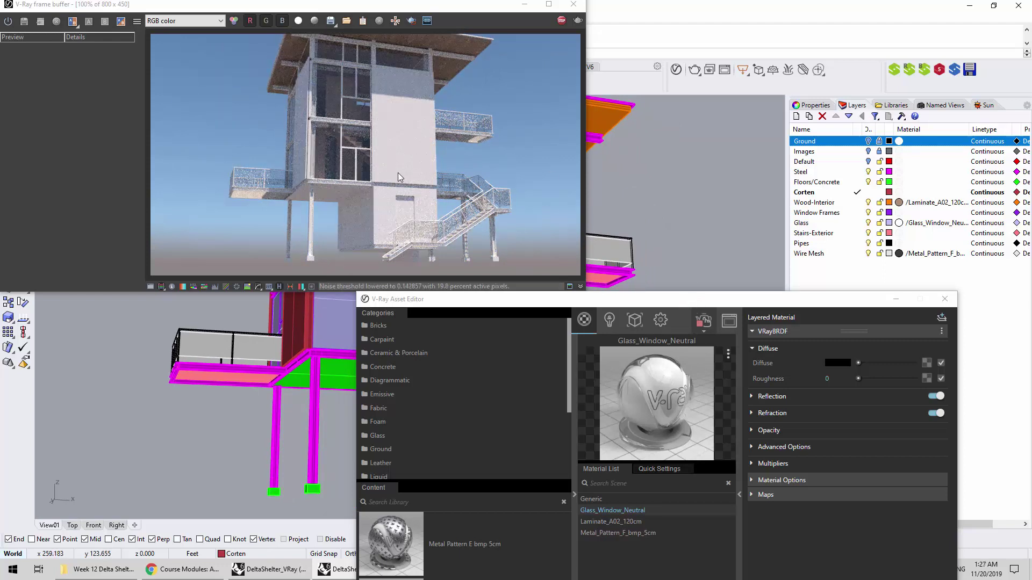
Restore the saved named view View01 and bring the V-Ray Asset Editor back to the middle of the workspace
{"action": "left_click_drag", "start_coordinate": [643, 303], "coordinate": [697, 271]}
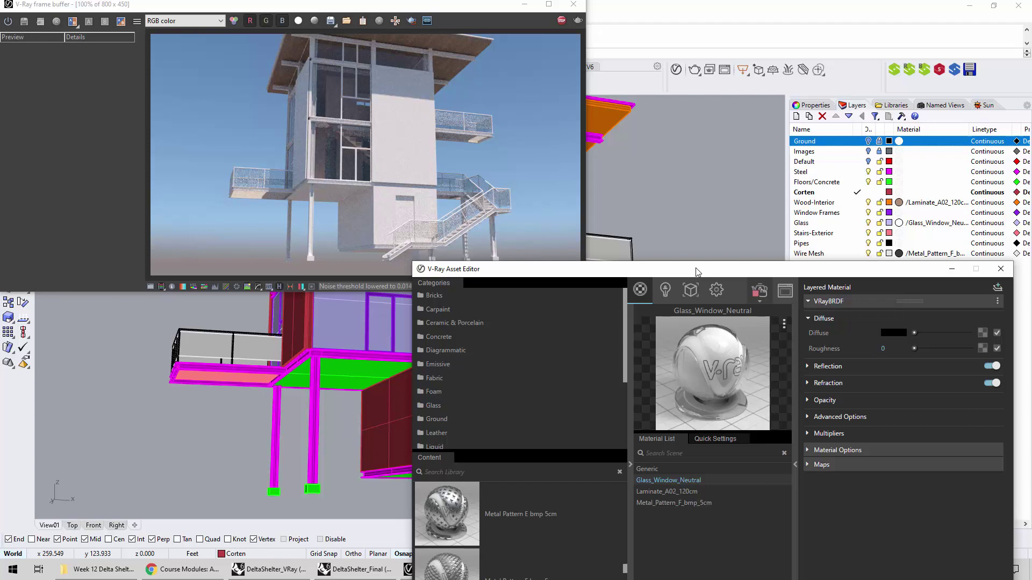
{"action": "left_click_drag", "start_coordinate": [697, 271], "coordinate": [569, 148]}
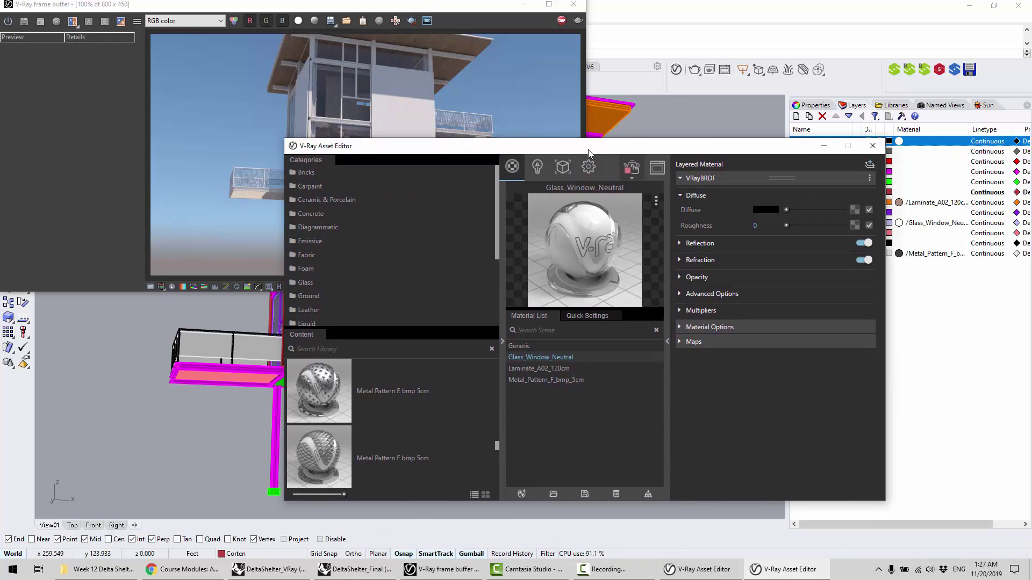
{"action": "left_click_drag", "start_coordinate": [589, 153], "coordinate": [793, 334]}
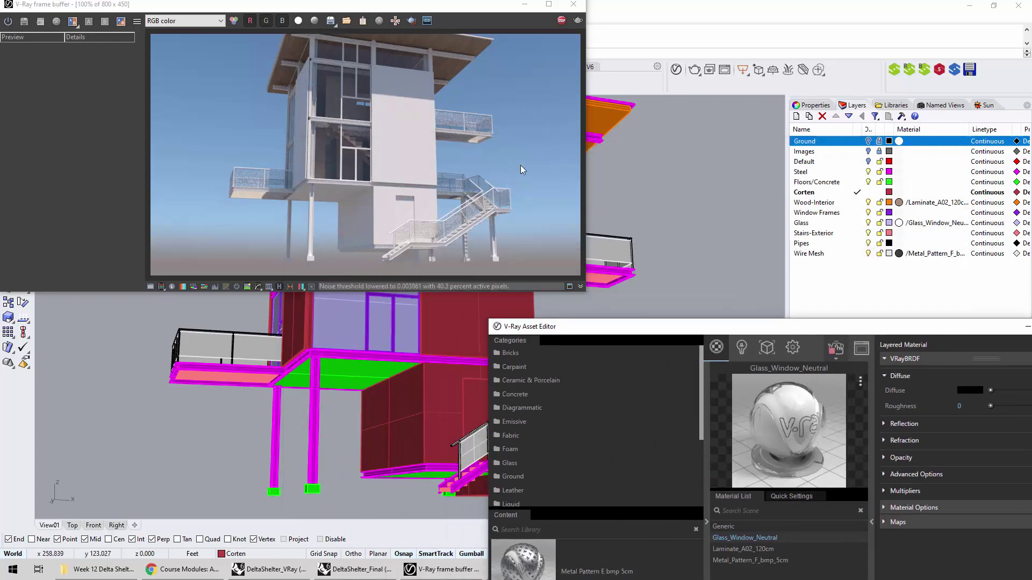
{"action": "left_click", "coordinate": [946, 105]}
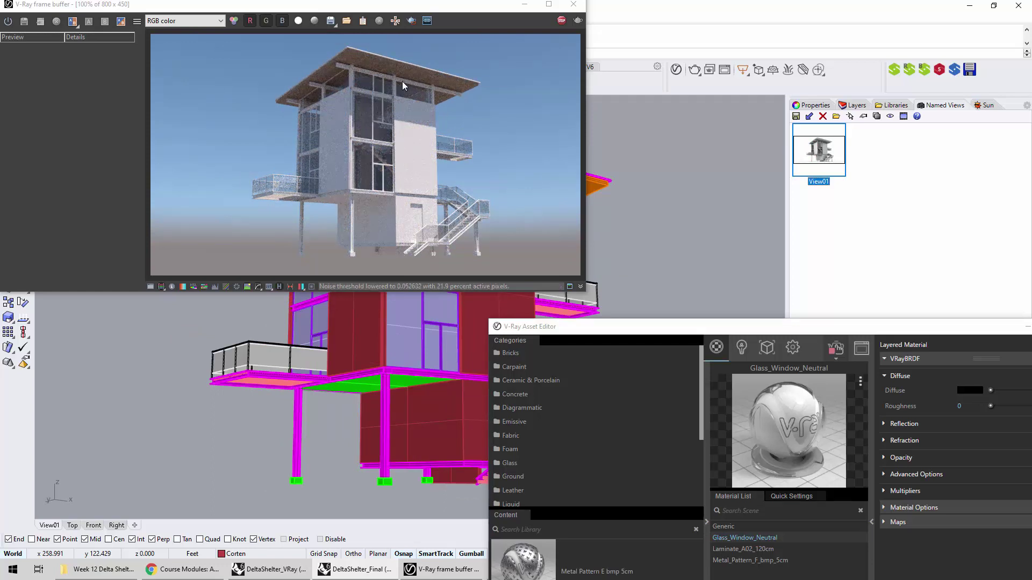
{"action": "left_click_drag", "start_coordinate": [672, 326], "coordinate": [446, 126]}
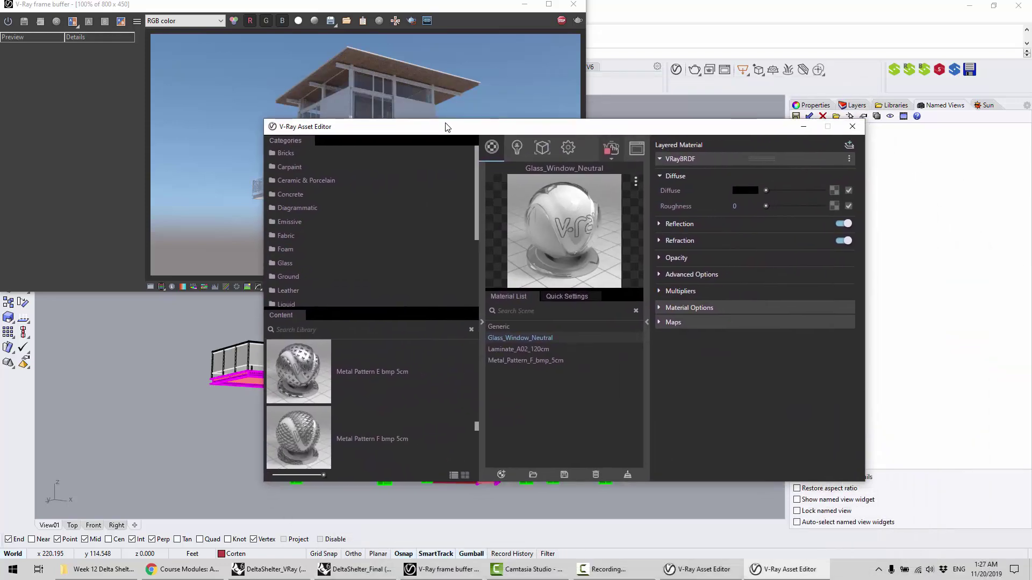
Switch to Chrome, find HDRI Haven in the Week 14 V-Ray for Rhino -1 module and bring up that site
{"action": "left_click", "coordinate": [183, 569]}
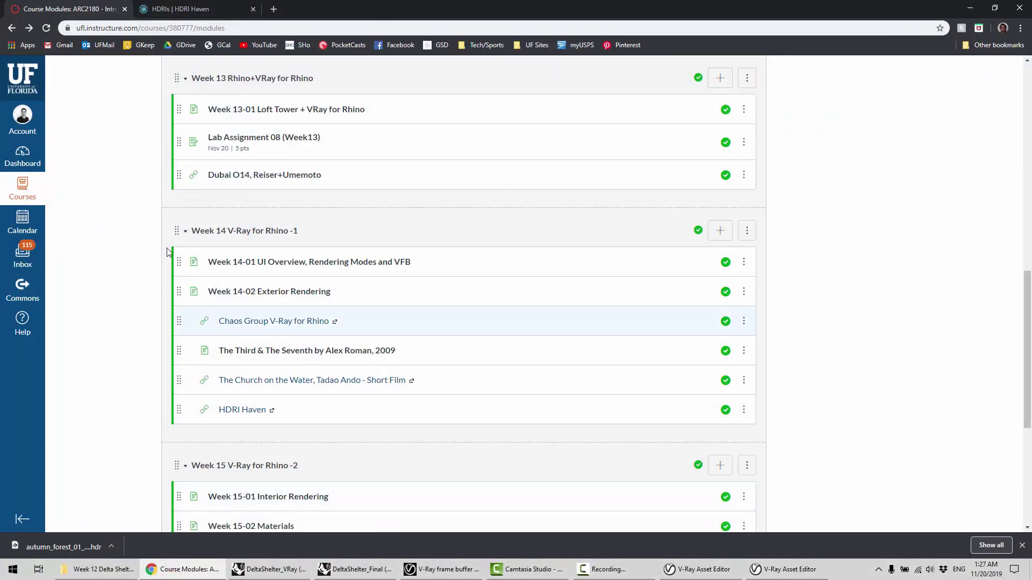
{"action": "scroll", "coordinate": [113, 219], "scroll_direction": "down", "scroll_amount": 2}
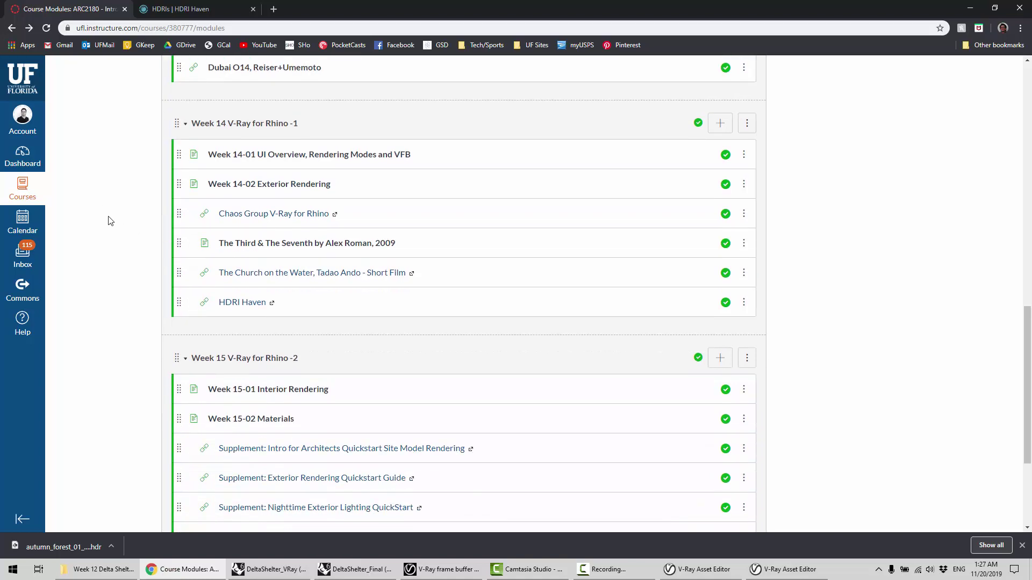
{"action": "left_click", "coordinate": [246, 303]}
Browse the HDRI Haven categories and the Latest HDRIs thumbnails for a suitable environment image
{"action": "scroll", "coordinate": [188, 198], "scroll_direction": "up", "scroll_amount": 5}
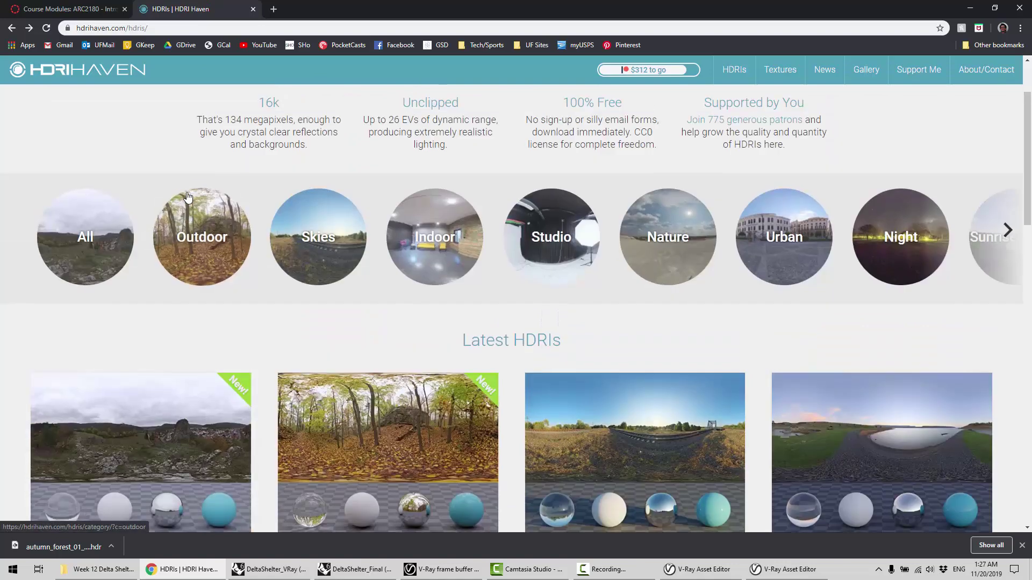
{"action": "scroll", "coordinate": [188, 198], "scroll_direction": "up", "scroll_amount": 2}
{"action": "scroll", "coordinate": [118, 155], "scroll_direction": "down", "scroll_amount": 2}
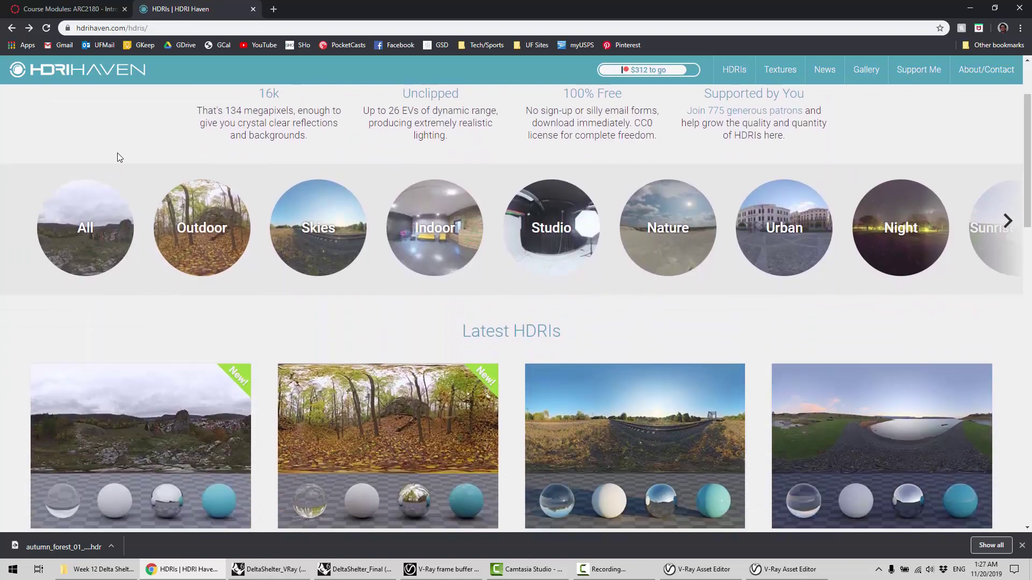
{"action": "scroll", "coordinate": [125, 162], "scroll_direction": "up", "scroll_amount": 2}
{"action": "scroll", "coordinate": [172, 299], "scroll_direction": "down", "scroll_amount": 4}
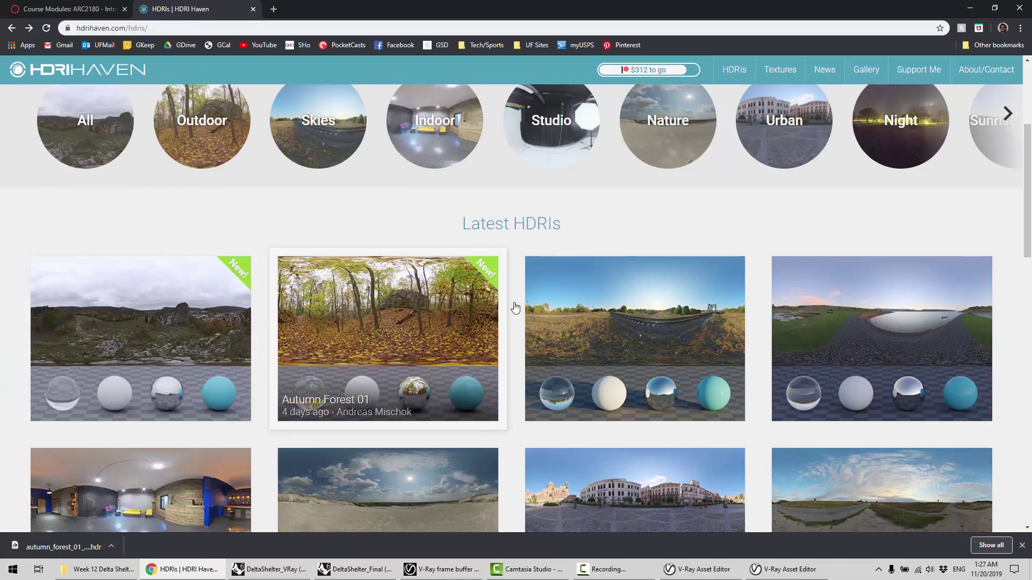
{"action": "scroll", "coordinate": [734, 314], "scroll_direction": "down", "scroll_amount": 6}
{"action": "scroll", "coordinate": [737, 335], "scroll_direction": "up", "scroll_amount": 2}
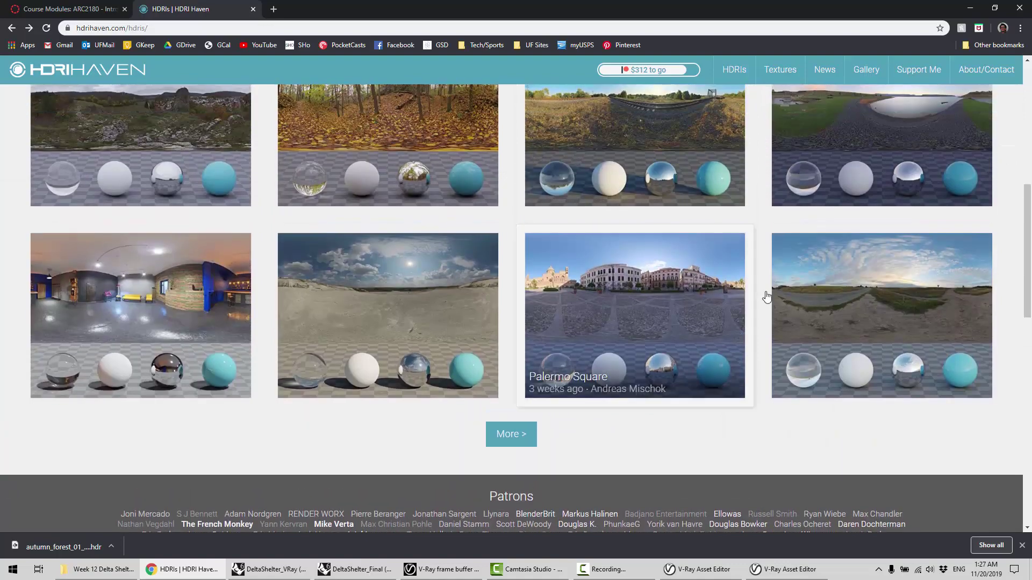
{"action": "scroll", "coordinate": [752, 293], "scroll_direction": "up", "scroll_amount": 4}
{"action": "scroll", "coordinate": [476, 285], "scroll_direction": "down", "scroll_amount": 4}
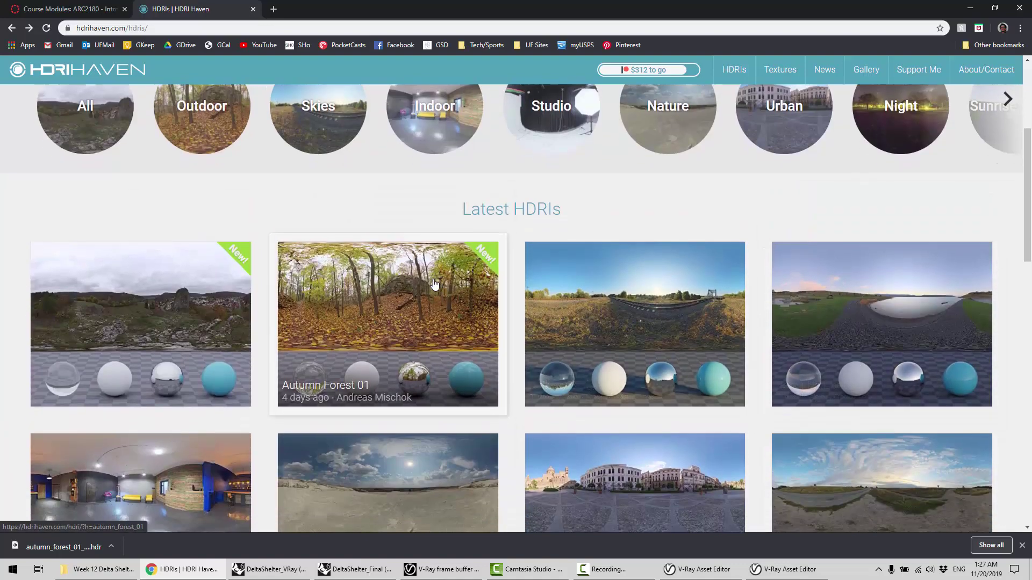
{"action": "scroll", "coordinate": [719, 295], "scroll_direction": "up", "scroll_amount": 5}
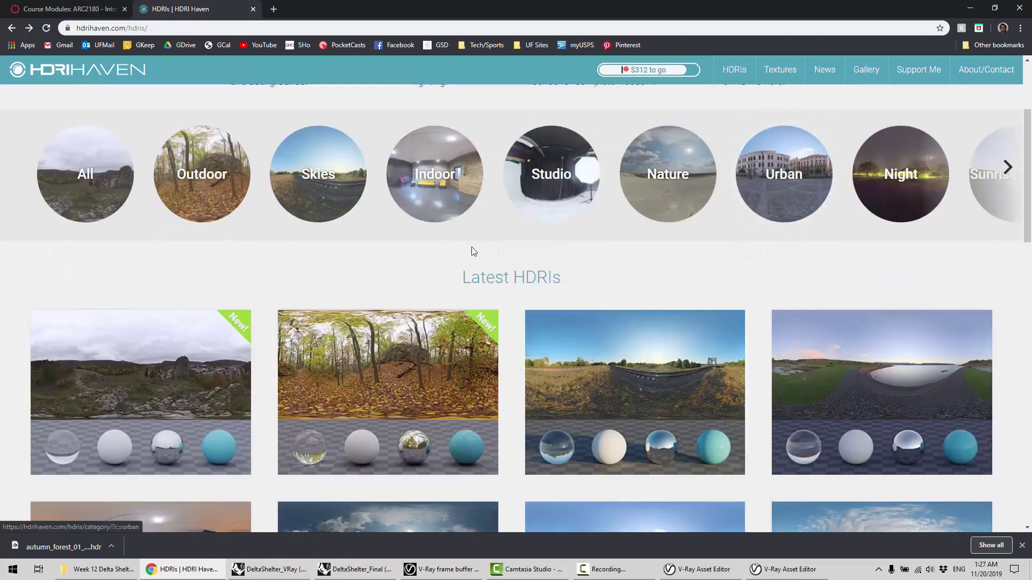
{"action": "scroll", "coordinate": [472, 248], "scroll_direction": "down", "scroll_amount": 3}
Open the Autumn Forest 01 HDRI page and review its panorama, info and HDR download sizes
{"action": "left_click", "coordinate": [398, 224]}
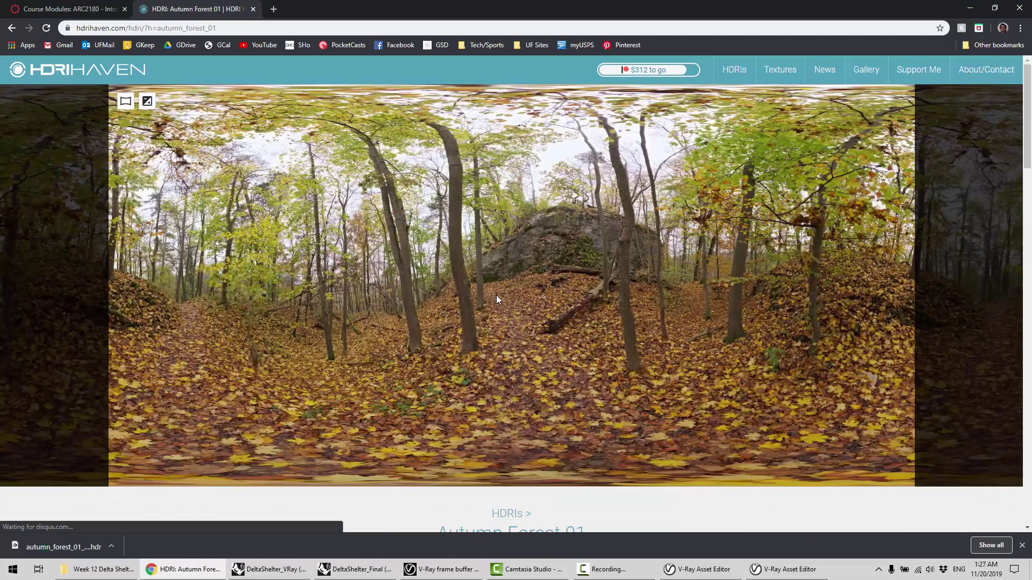
{"action": "scroll", "coordinate": [473, 306], "scroll_direction": "down", "scroll_amount": 5}
{"action": "scroll", "coordinate": [476, 300], "scroll_direction": "down", "scroll_amount": 4}
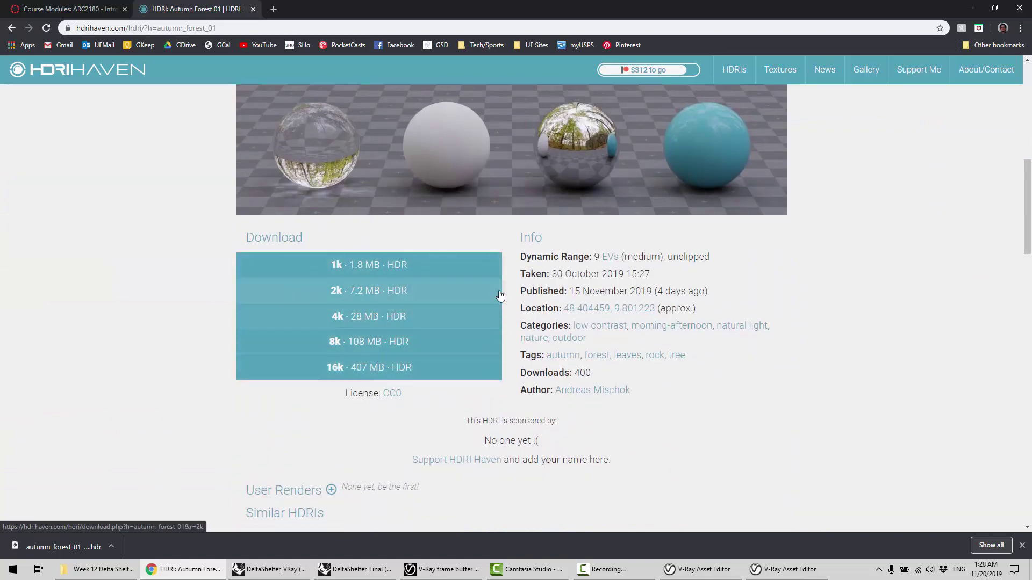
{"action": "scroll", "coordinate": [493, 345], "scroll_direction": "down", "scroll_amount": 5}
{"action": "scroll", "coordinate": [512, 336], "scroll_direction": "up", "scroll_amount": 5}
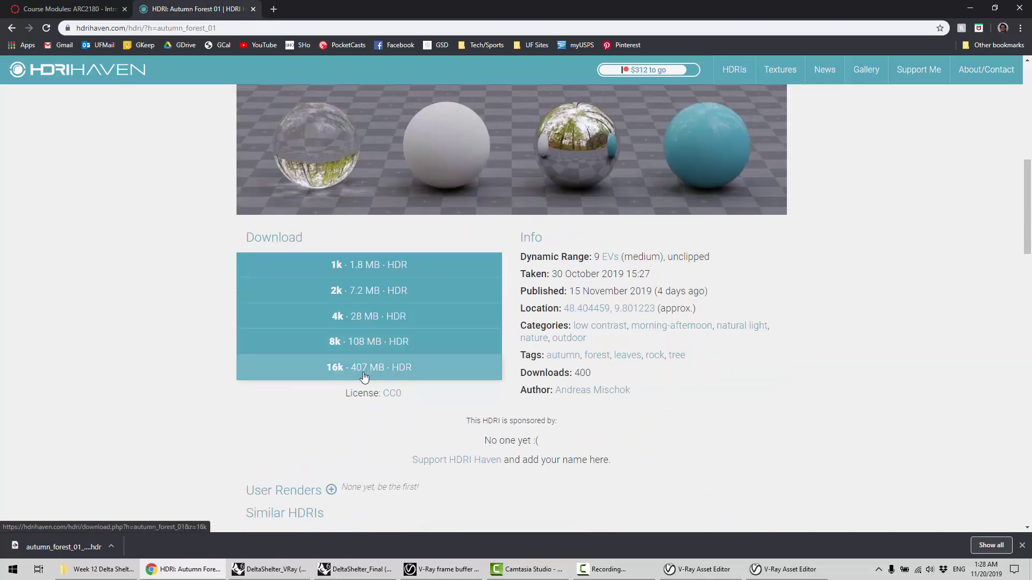
{"action": "scroll", "coordinate": [370, 372], "scroll_direction": "up", "scroll_amount": 9}
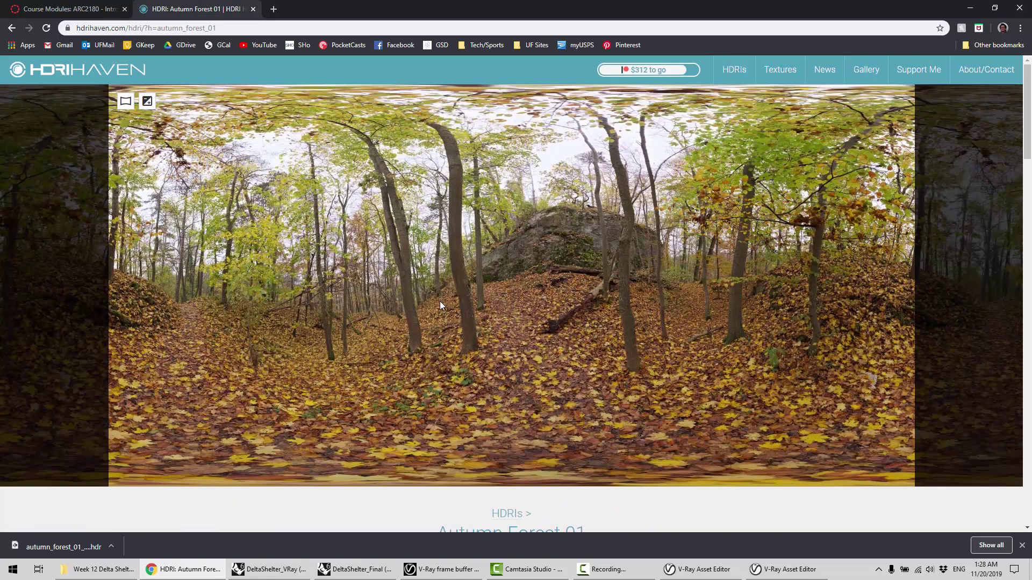
Return to the main HDRIs page and look through the categories and latest HDRIs again
{"action": "left_click", "coordinate": [12, 30]}
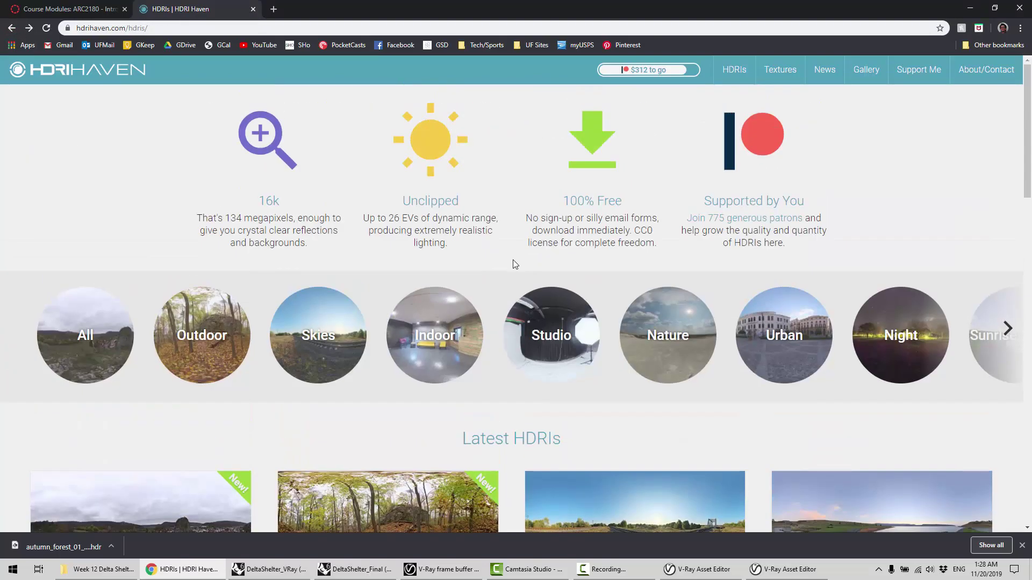
{"action": "scroll", "coordinate": [509, 259], "scroll_direction": "down", "scroll_amount": 14}
{"action": "scroll", "coordinate": [395, 267], "scroll_direction": "up", "scroll_amount": 14}
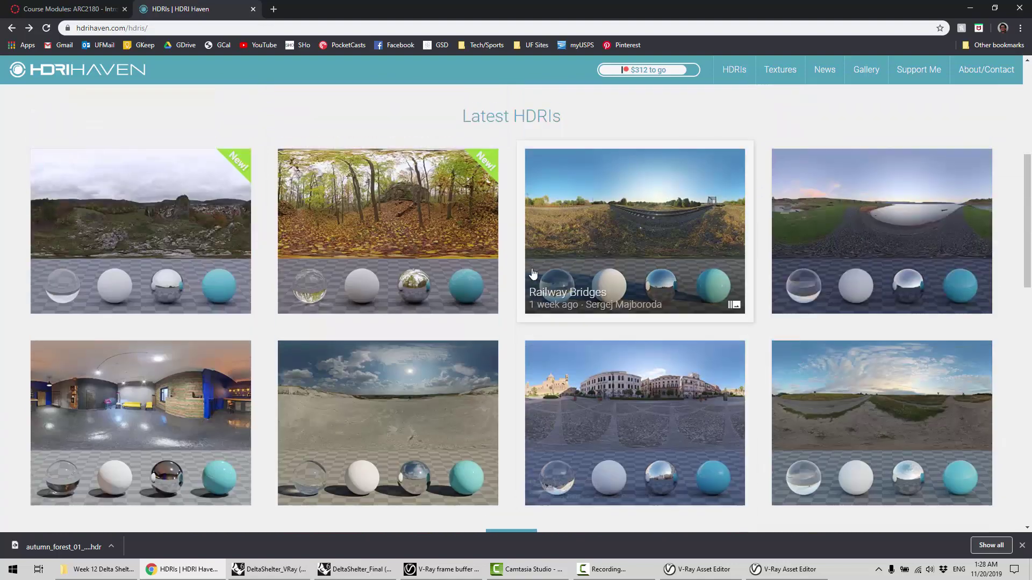
{"action": "left_click", "coordinate": [725, 71]}
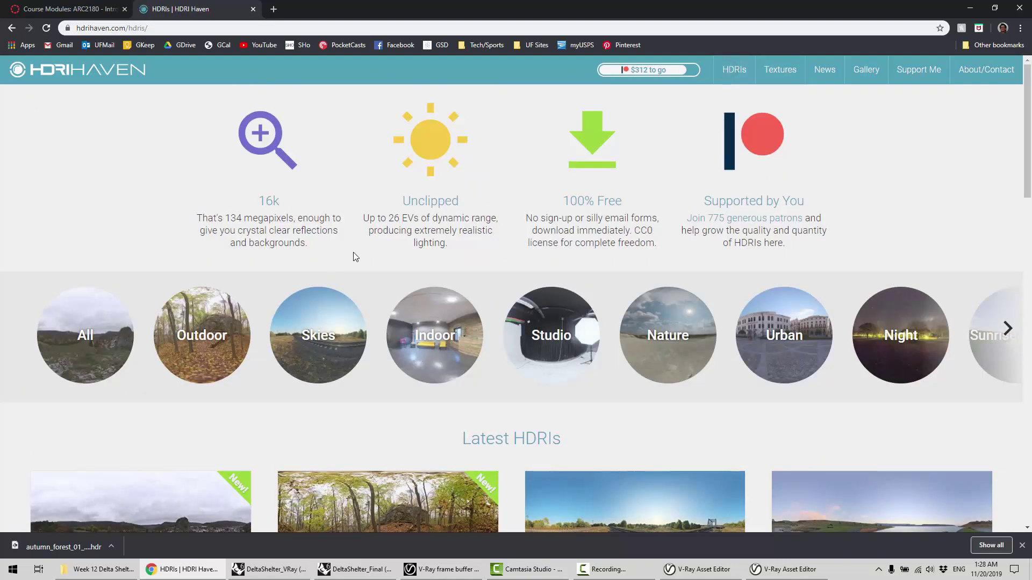
{"action": "scroll", "coordinate": [413, 283], "scroll_direction": "down", "scroll_amount": 4}
{"action": "scroll", "coordinate": [656, 288], "scroll_direction": "up", "scroll_amount": 4}
{"action": "scroll", "coordinate": [688, 209], "scroll_direction": "down", "scroll_amount": 10}
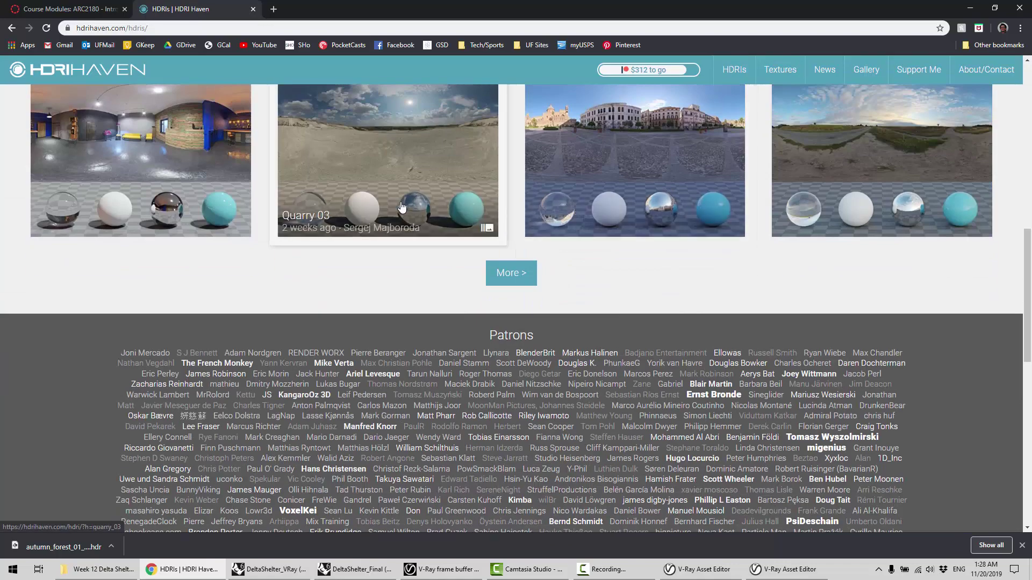
Reopen the Autumn Forest 01 page and examine its preview spheres and download options
{"action": "scroll", "coordinate": [402, 206], "scroll_direction": "up", "scroll_amount": 5}
{"action": "left_click", "coordinate": [408, 217]}
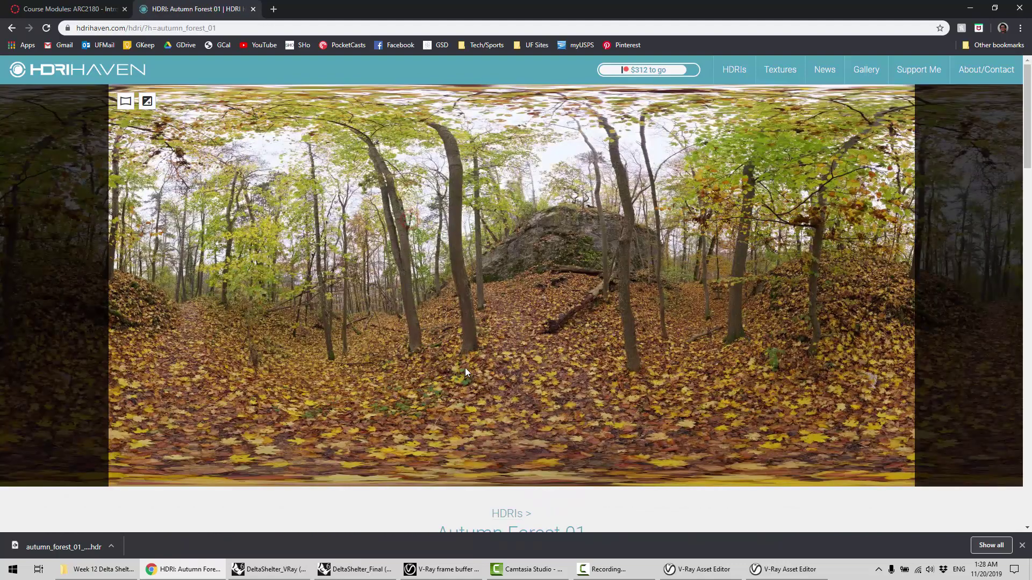
{"action": "scroll", "coordinate": [466, 371], "scroll_direction": "down", "scroll_amount": 6}
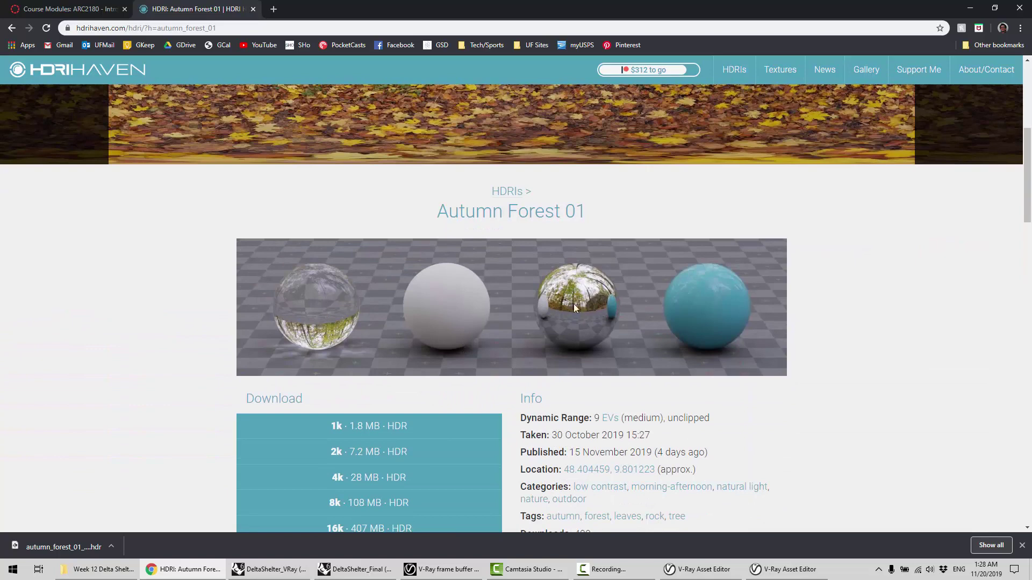
Review the Autumn Forest 01 download sizes, info and similar HDRIs further down the page
{"action": "scroll", "coordinate": [605, 301], "scroll_direction": "down", "scroll_amount": 3}
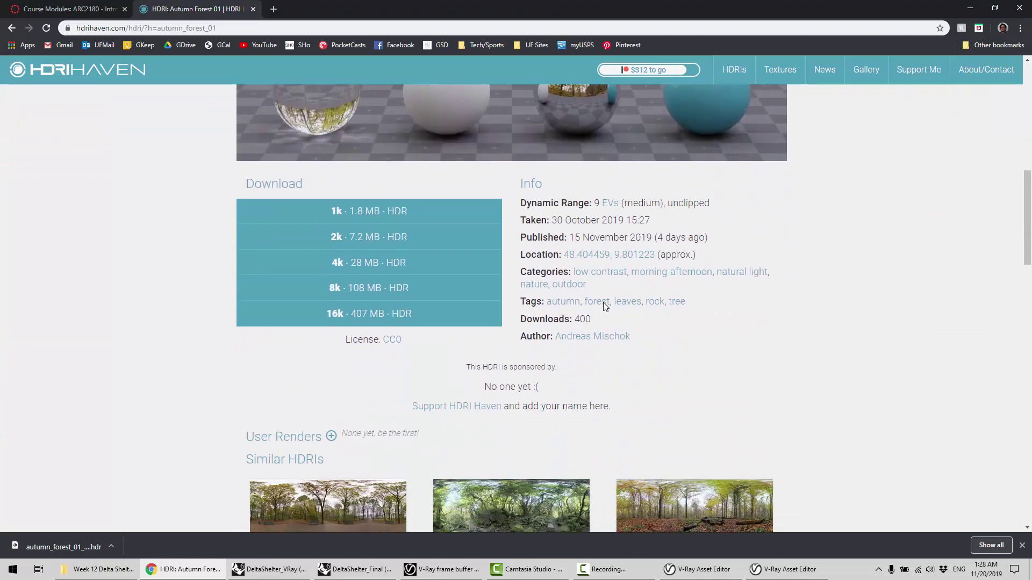
{"action": "scroll", "coordinate": [604, 307], "scroll_direction": "up", "scroll_amount": 1}
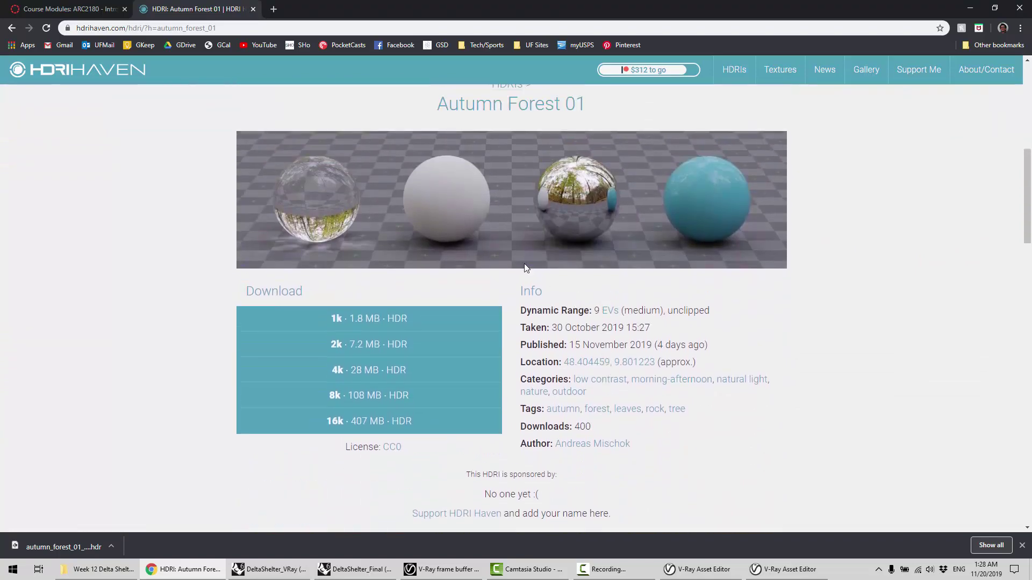
{"action": "scroll", "coordinate": [642, 245], "scroll_direction": "down", "scroll_amount": 10}
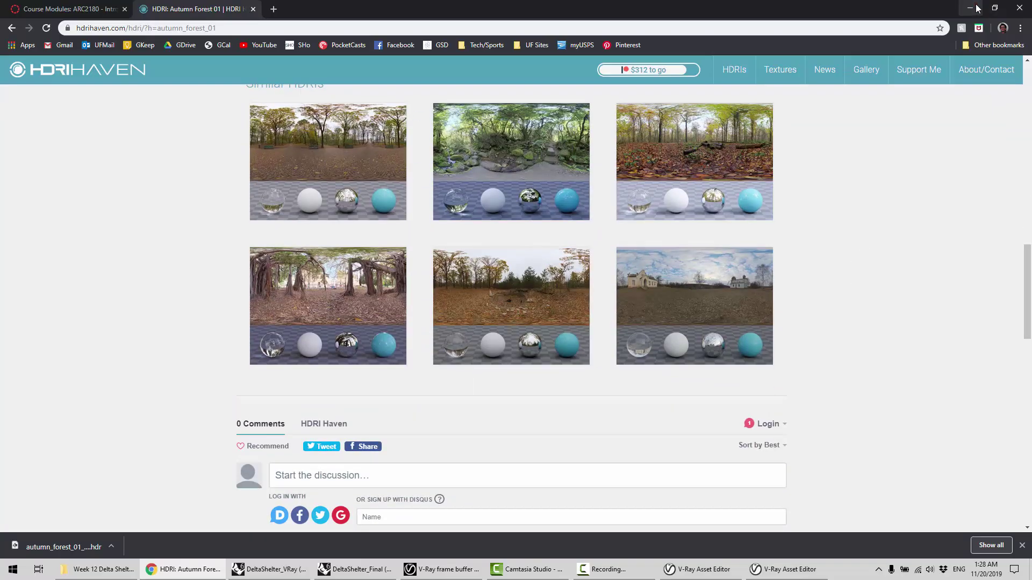
Switch to Rhino's V-Ray Asset Editor and enable the Reflection and Refraction environment overrides in the render settings
{"action": "left_click", "coordinate": [971, 8]}
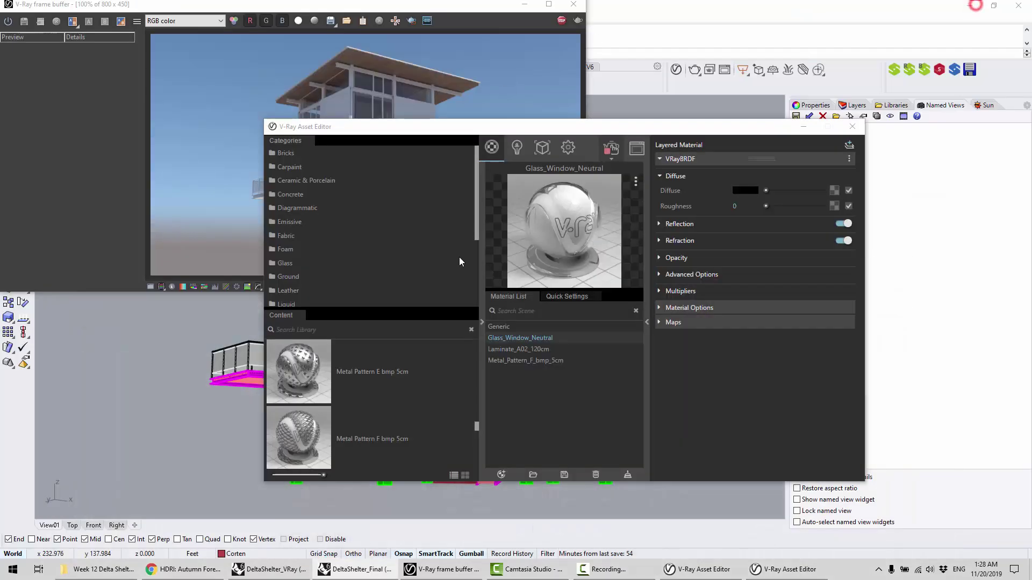
{"action": "left_click", "coordinate": [574, 147]}
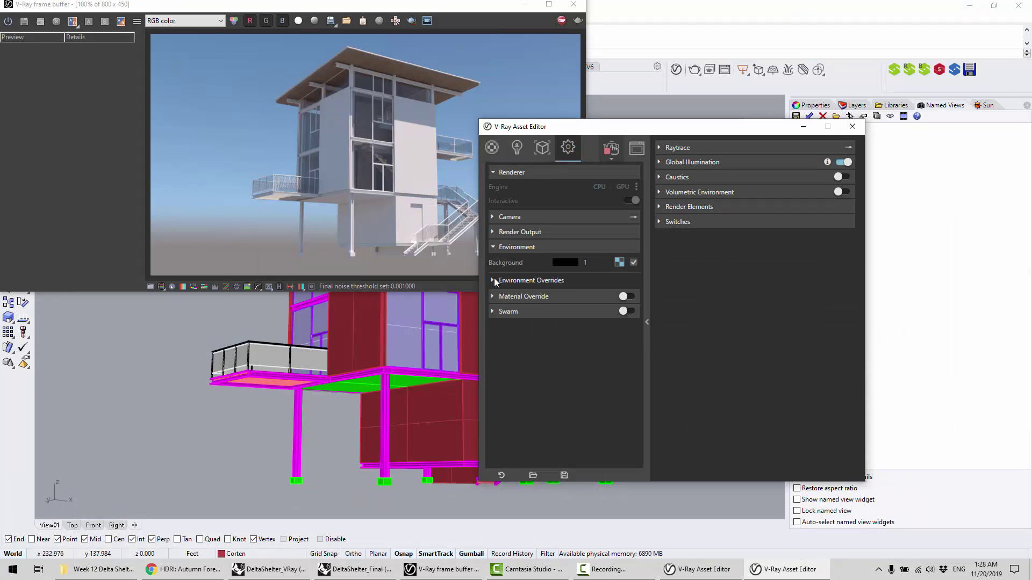
{"action": "left_click", "coordinate": [492, 281]}
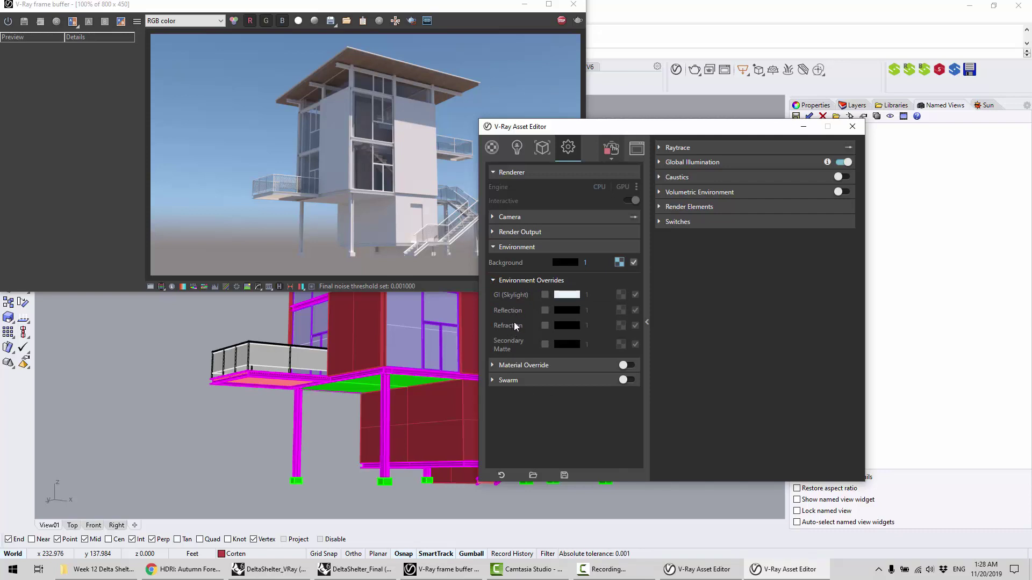
{"action": "left_click", "coordinate": [620, 310]}
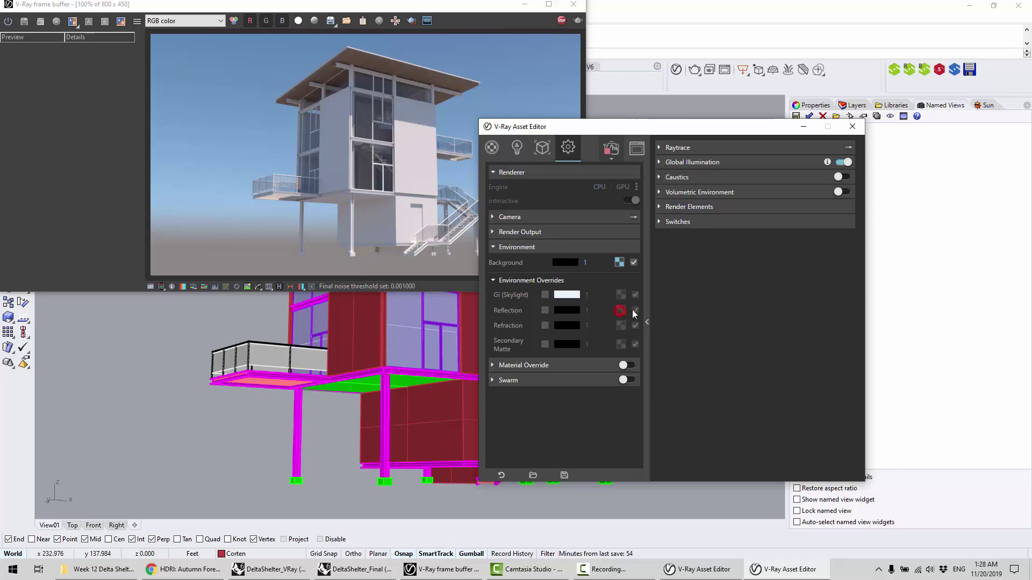
{"action": "left_click", "coordinate": [545, 310]}
{"action": "left_click", "coordinate": [545, 326]}
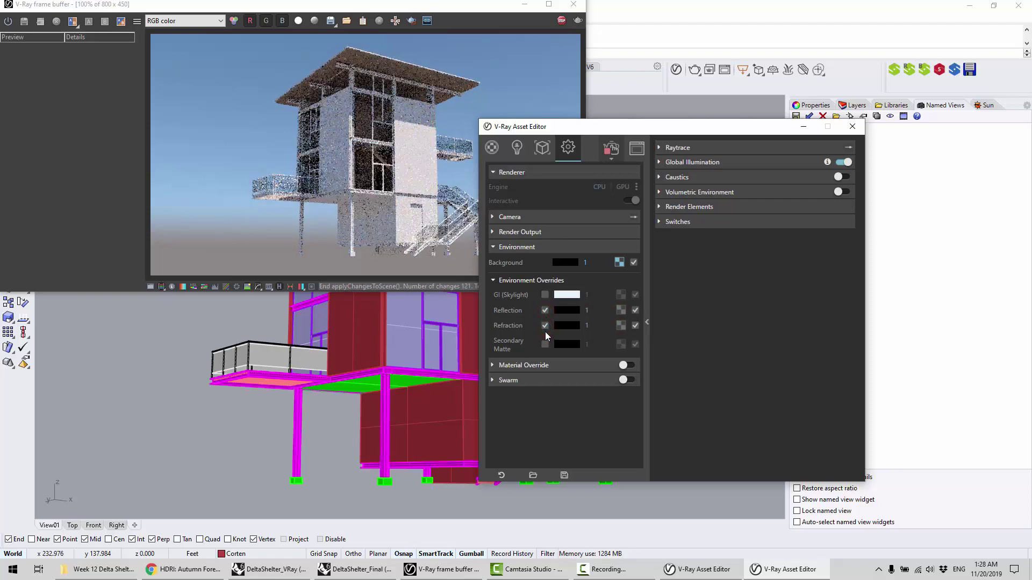
Load autumn_forest_01_8k as a Bitmap texture for the Reflection environment override
{"action": "left_click", "coordinate": [620, 325]}
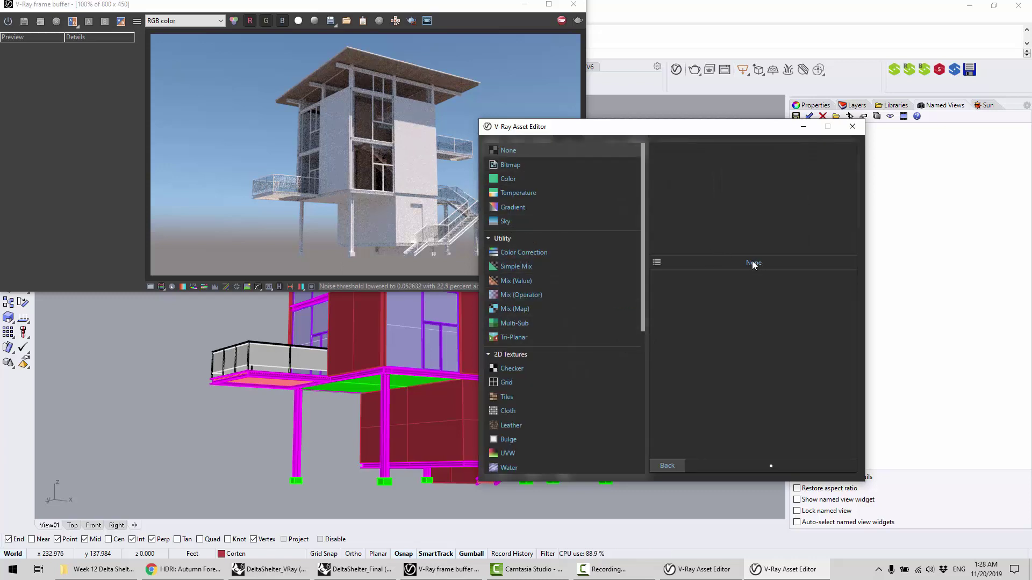
{"action": "left_click", "coordinate": [547, 167]}
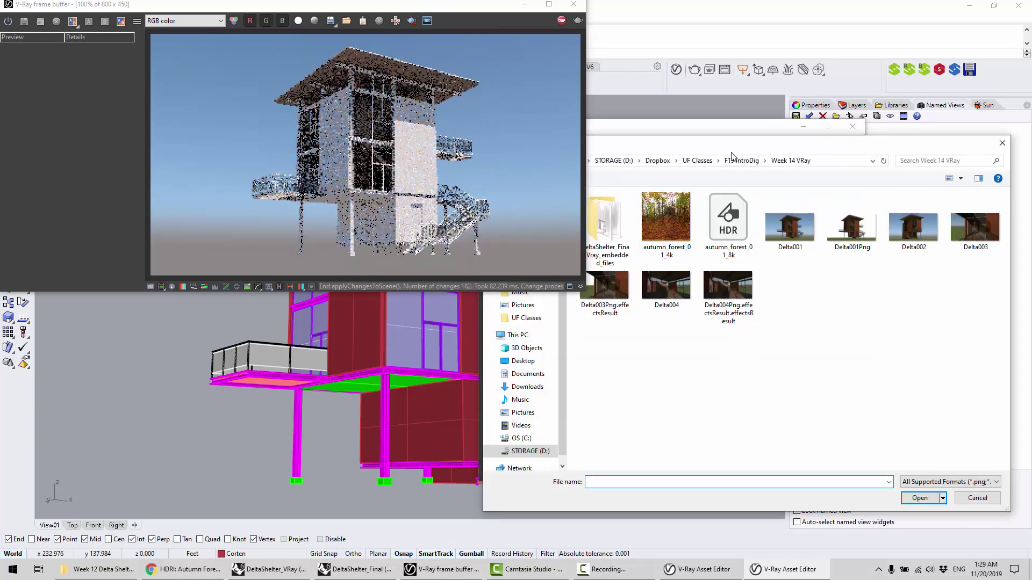
{"action": "left_click", "coordinate": [728, 218]}
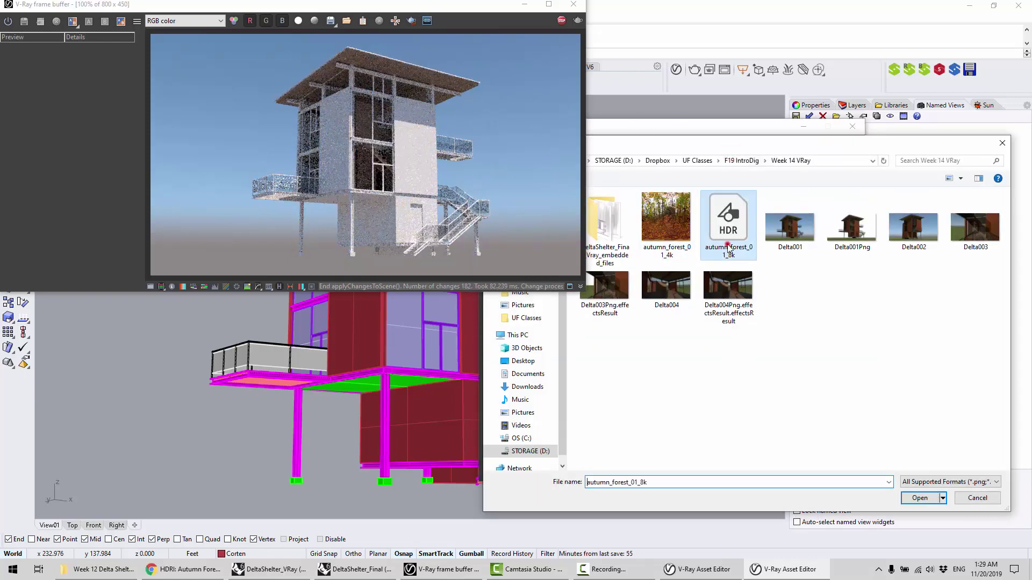
{"action": "double_click", "coordinate": [726, 215]}
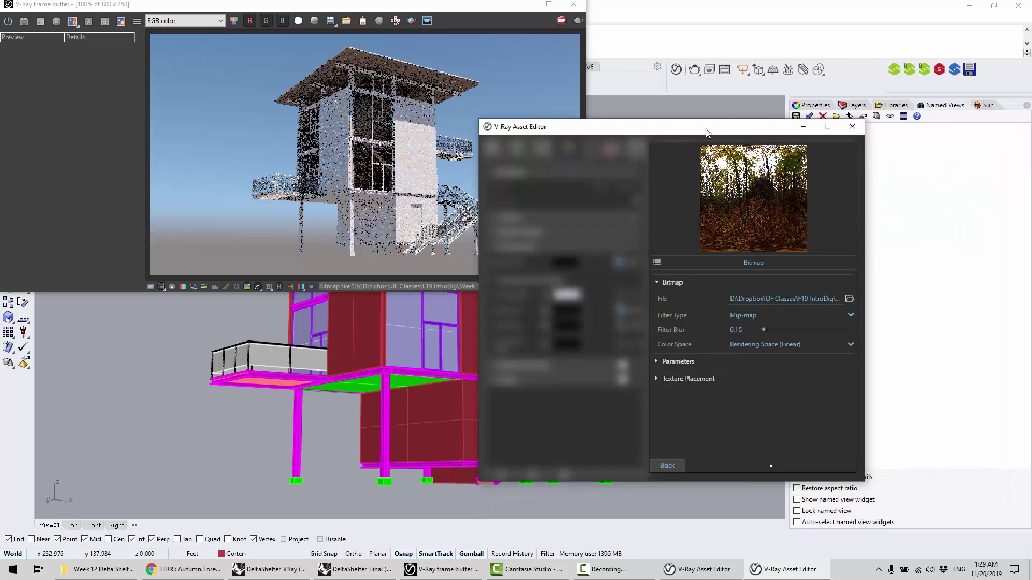
Set the bitmap's texture placement to Environment with Spherical mapping, and copy the map to the Refraction override
{"action": "left_click", "coordinate": [691, 376]}
{"action": "scroll", "coordinate": [689, 368], "scroll_direction": "down", "scroll_amount": 1}
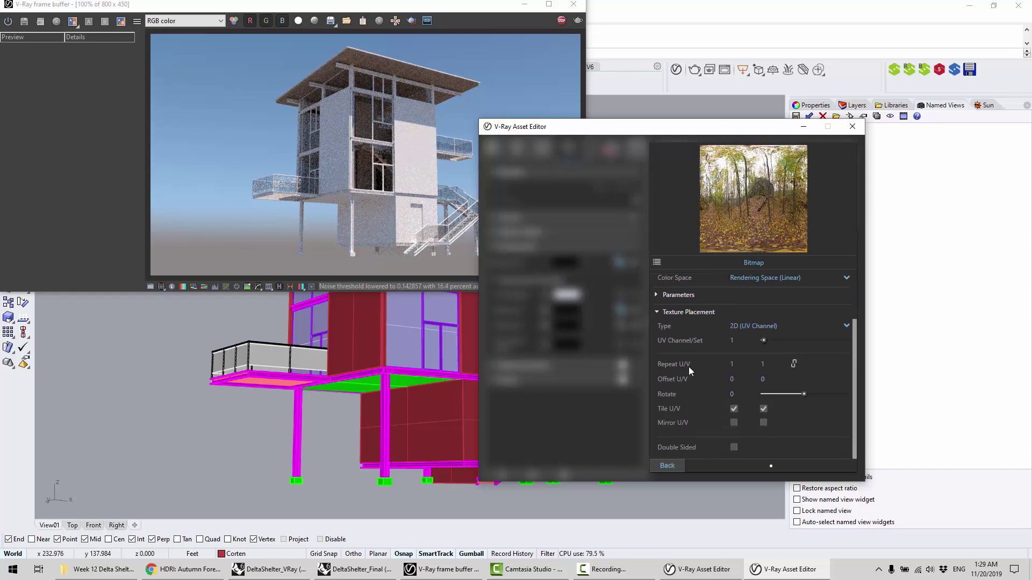
{"action": "left_click", "coordinate": [800, 324]}
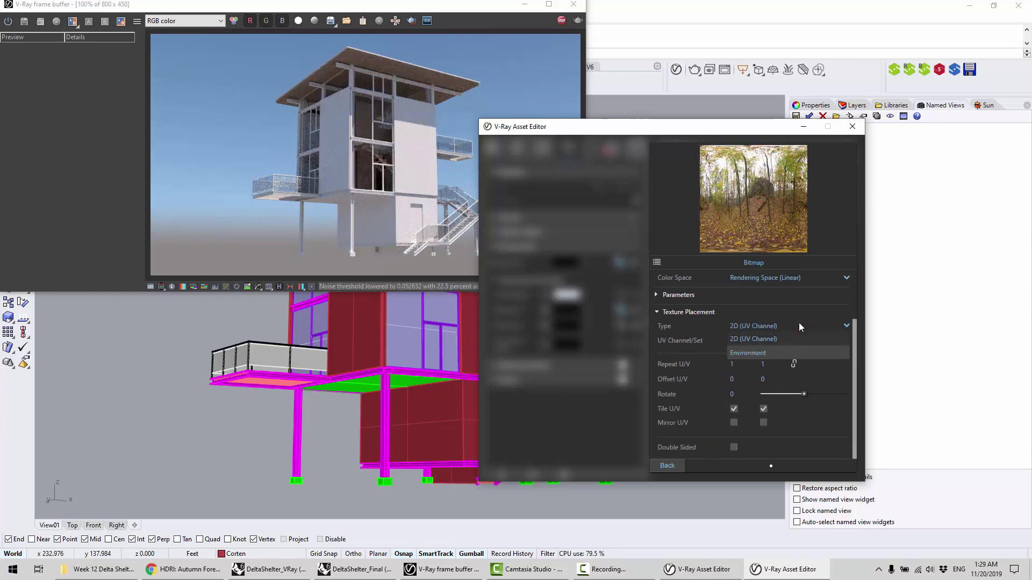
{"action": "left_click", "coordinate": [775, 353]}
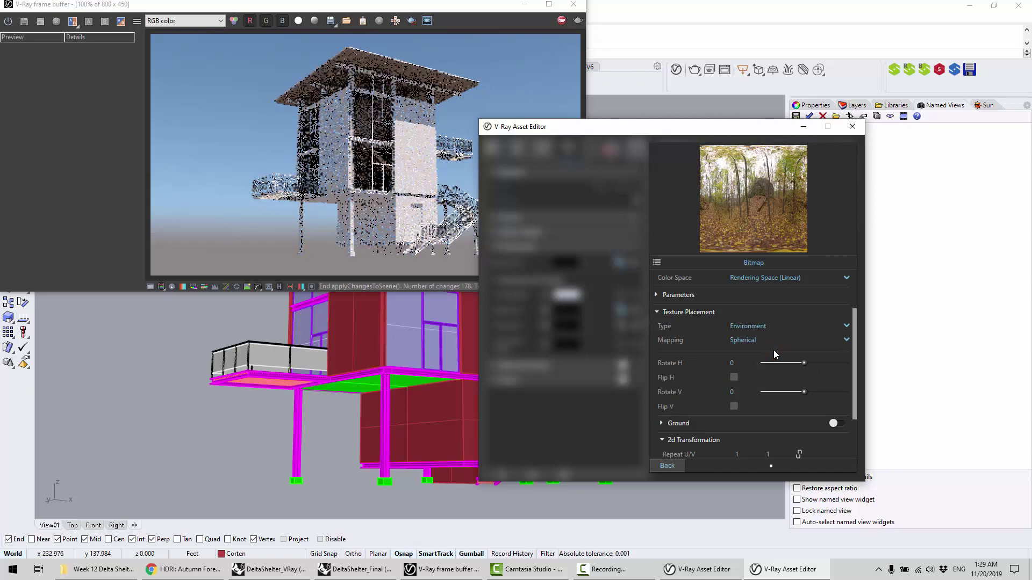
{"action": "left_click", "coordinate": [731, 341]}
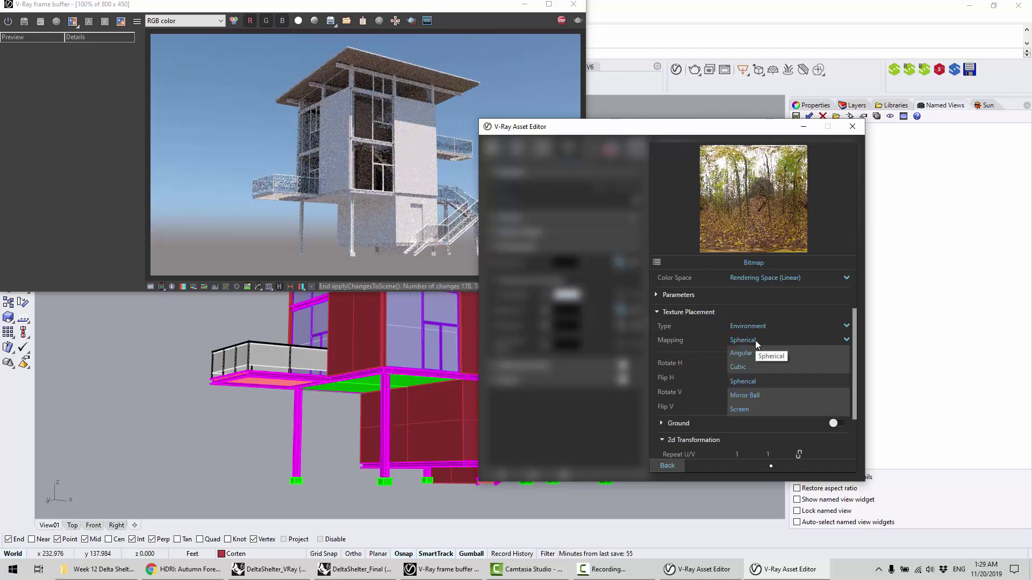
{"action": "left_click", "coordinate": [756, 340]}
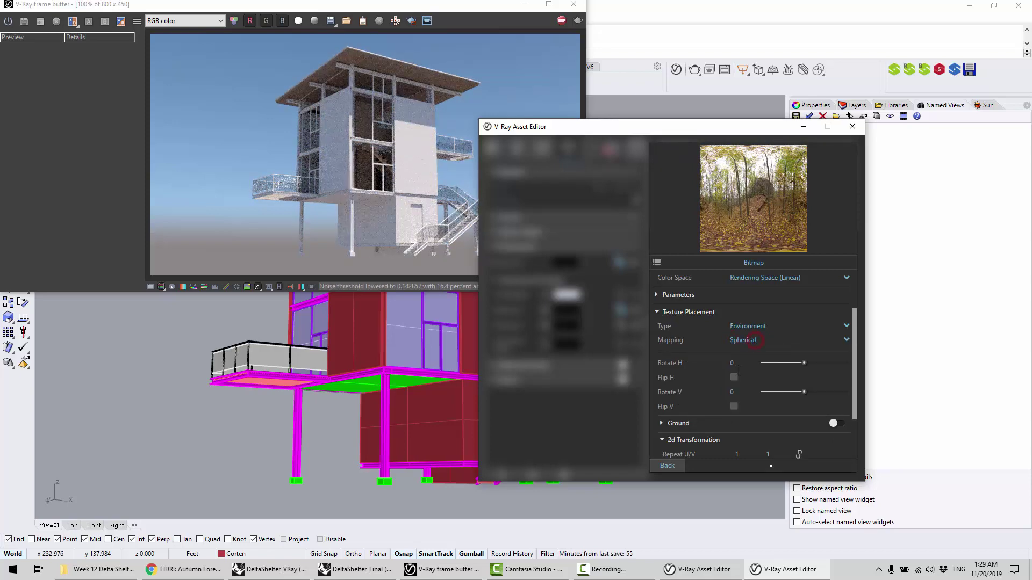
{"action": "left_click", "coordinate": [666, 466]}
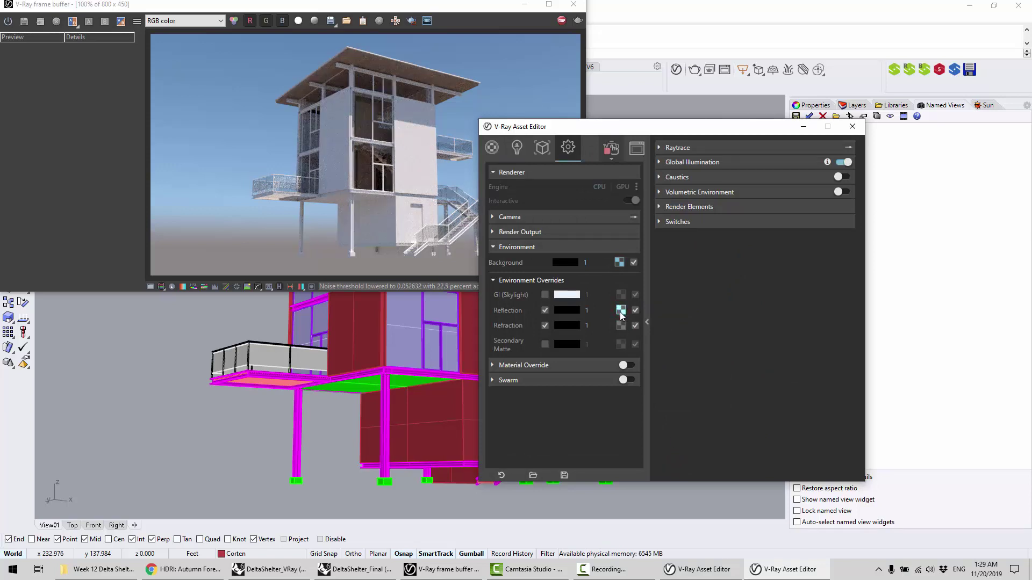
{"action": "left_click_drag", "start_coordinate": [622, 332], "coordinate": [621, 327]}
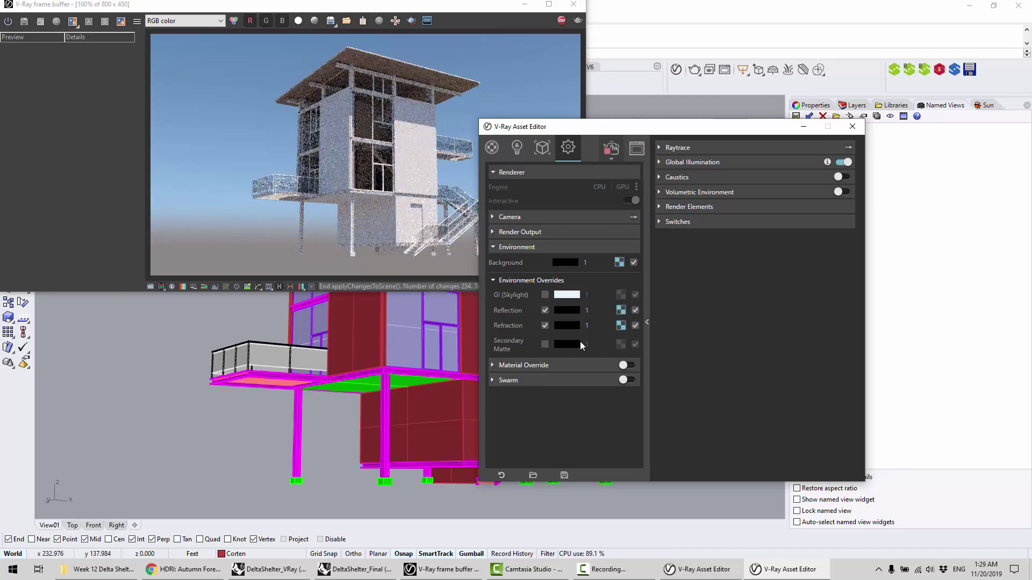
Rearrange the Asset Editor and frame buffer windows to clear the model view, and display the Glass_Window_Neutral material
{"action": "left_click_drag", "start_coordinate": [619, 131], "coordinate": [681, 157]}
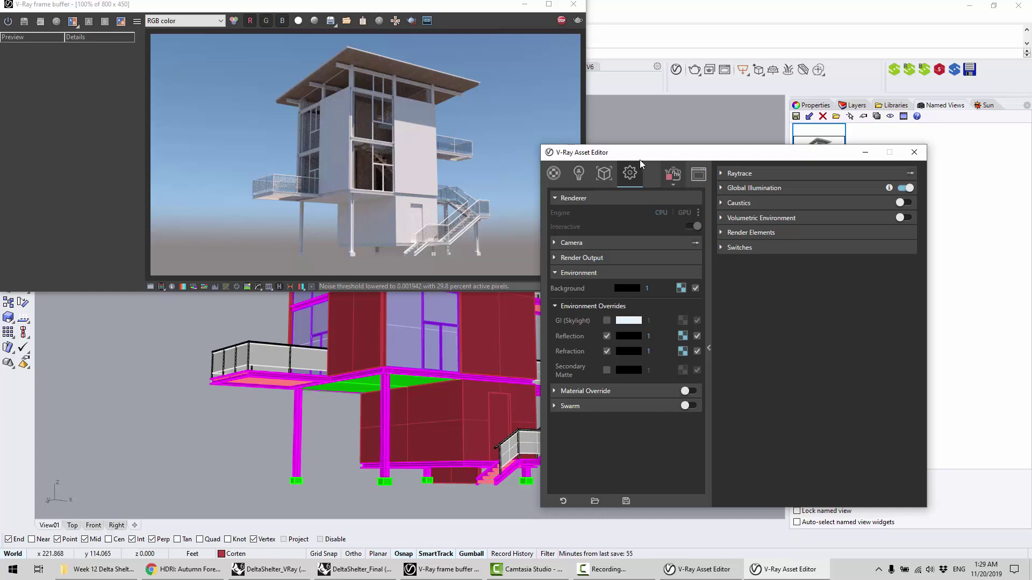
{"action": "left_click_drag", "start_coordinate": [640, 153], "coordinate": [736, 164]}
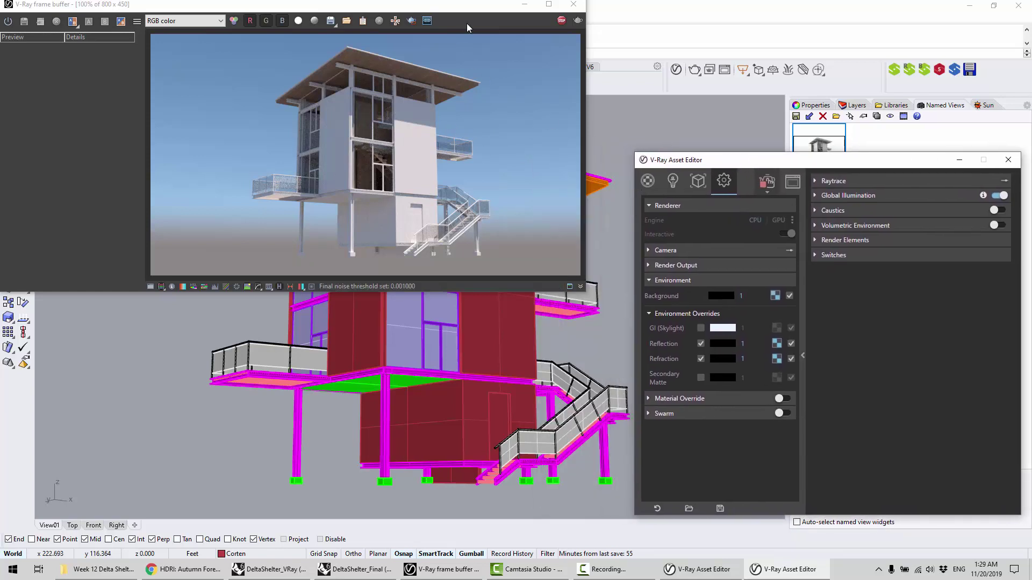
{"action": "left_click", "coordinate": [478, 7]}
{"action": "left_click_drag", "start_coordinate": [472, 15], "coordinate": [176, 17]}
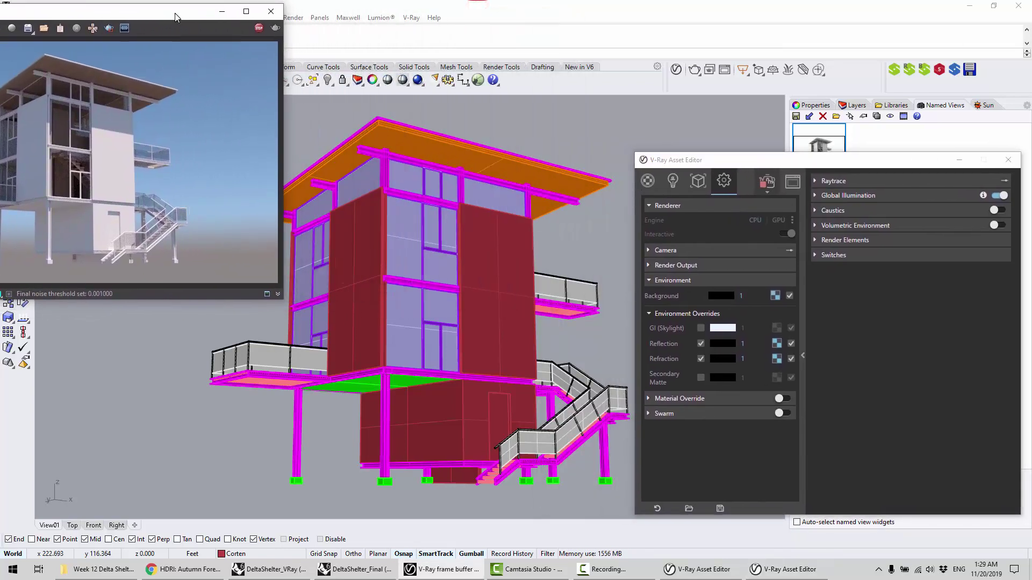
{"action": "left_click_drag", "start_coordinate": [757, 160], "coordinate": [655, 135]}
{"action": "left_click", "coordinate": [548, 155]}
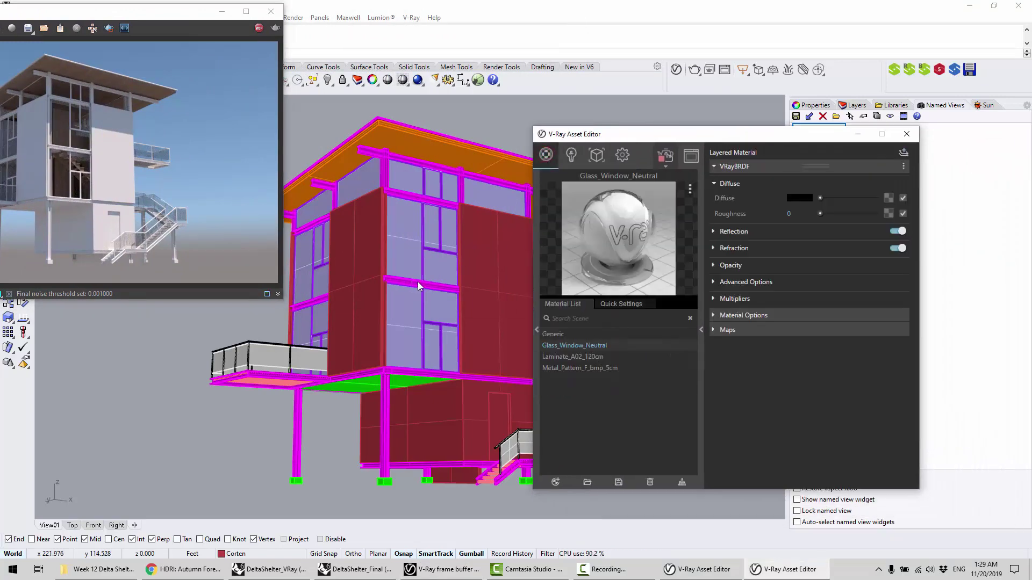
{"action": "right_click_drag", "start_coordinate": [417, 282], "coordinate": [415, 289]}
{"action": "scroll", "coordinate": [415, 289], "scroll_direction": "up", "scroll_amount": 4}
{"action": "mouse_move", "coordinate": [434, 240]}
{"action": "right_mouse_down"}
{"action": "mouse_move", "coordinate": [453, 291]}
{"action": "mouse_move", "coordinate": [443, 256]}
{"action": "right_mouse_up"}
{"action": "left_click", "coordinate": [700, 171]}
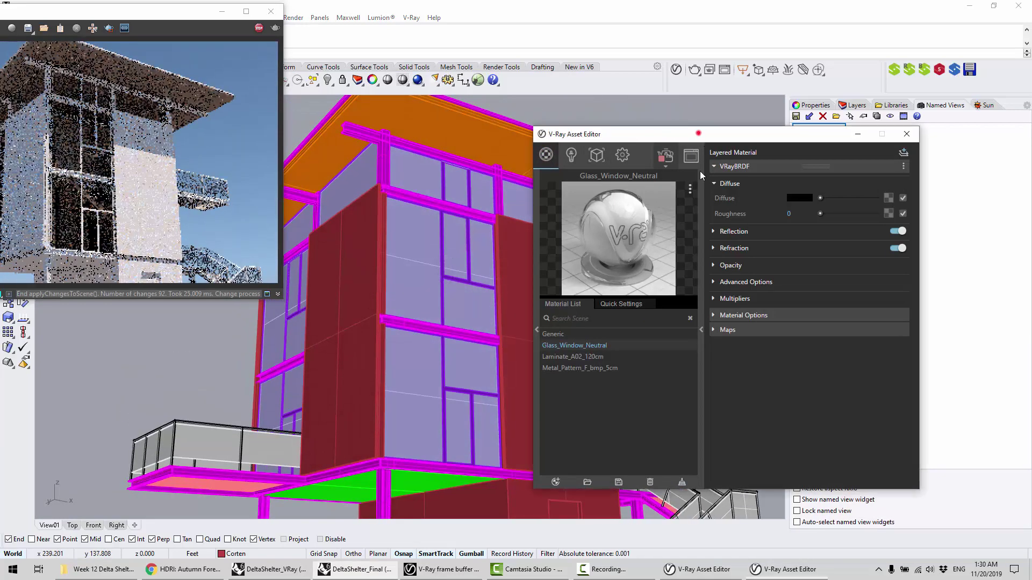
{"action": "left_click_drag", "start_coordinate": [699, 134], "coordinate": [749, 283]}
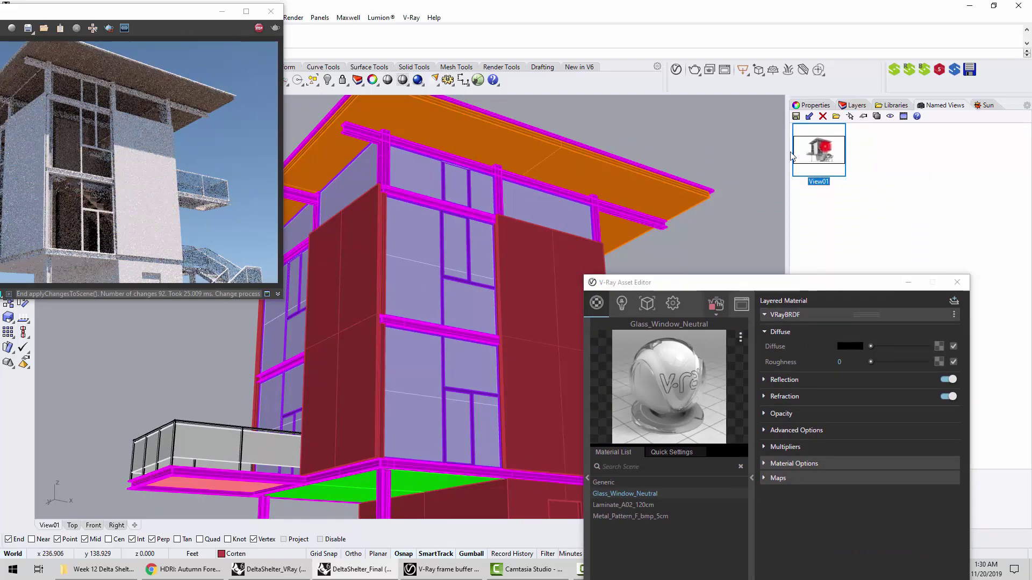
{"action": "double_click", "coordinate": [791, 156]}
Examine the tower's window glass up close in the interactive render
{"action": "left_click_drag", "start_coordinate": [139, 18], "coordinate": [176, 24]}
{"action": "scroll", "coordinate": [111, 177], "scroll_direction": "up", "scroll_amount": 3}
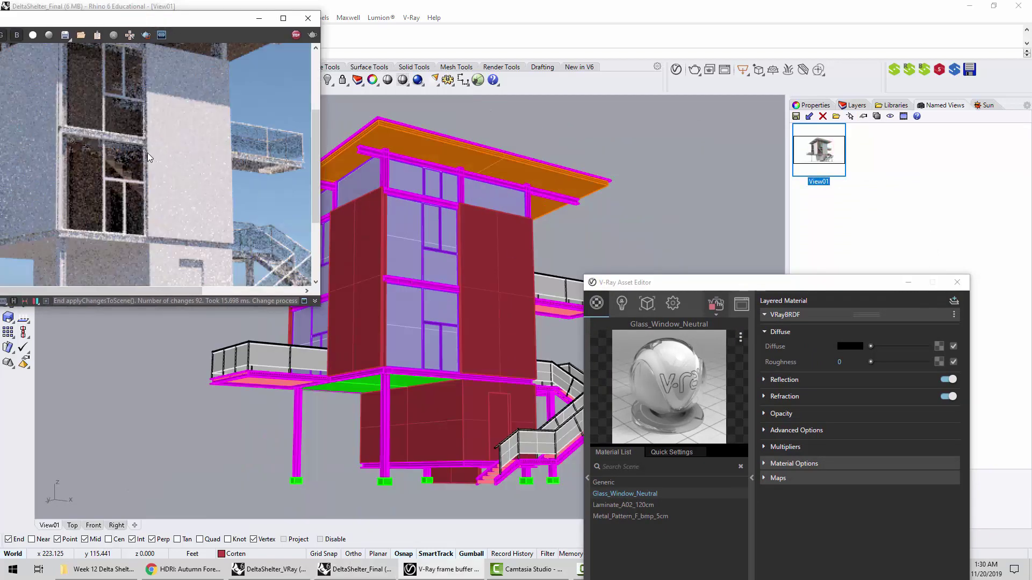
{"action": "left_click_drag", "start_coordinate": [313, 138], "coordinate": [321, 114]}
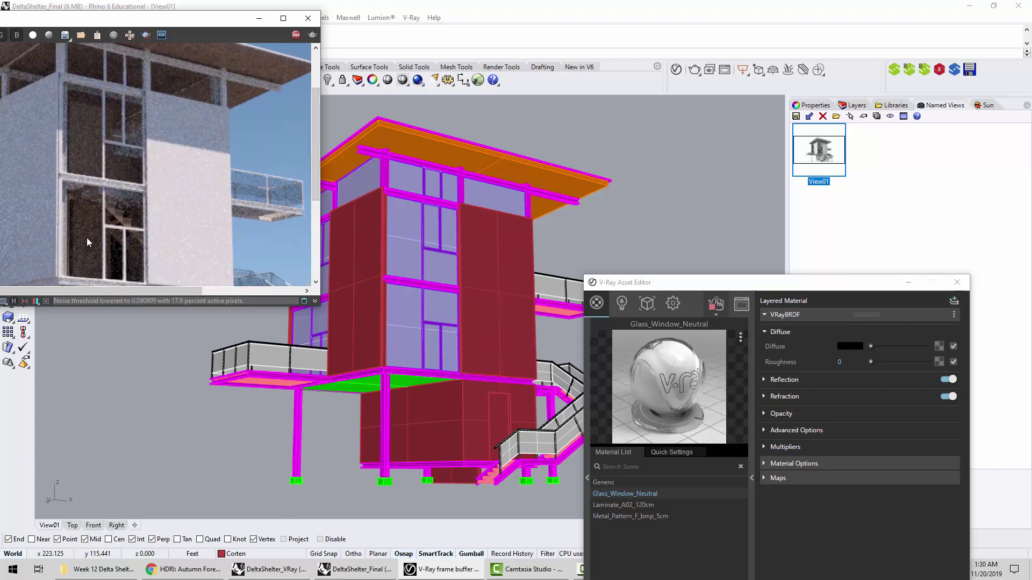
Set the Reflection IOR of Glass_Window_Neutral to 7.8 and check the windows in the render
{"action": "left_click_drag", "start_coordinate": [681, 284], "coordinate": [554, 130]}
{"action": "left_click", "coordinate": [639, 222]}
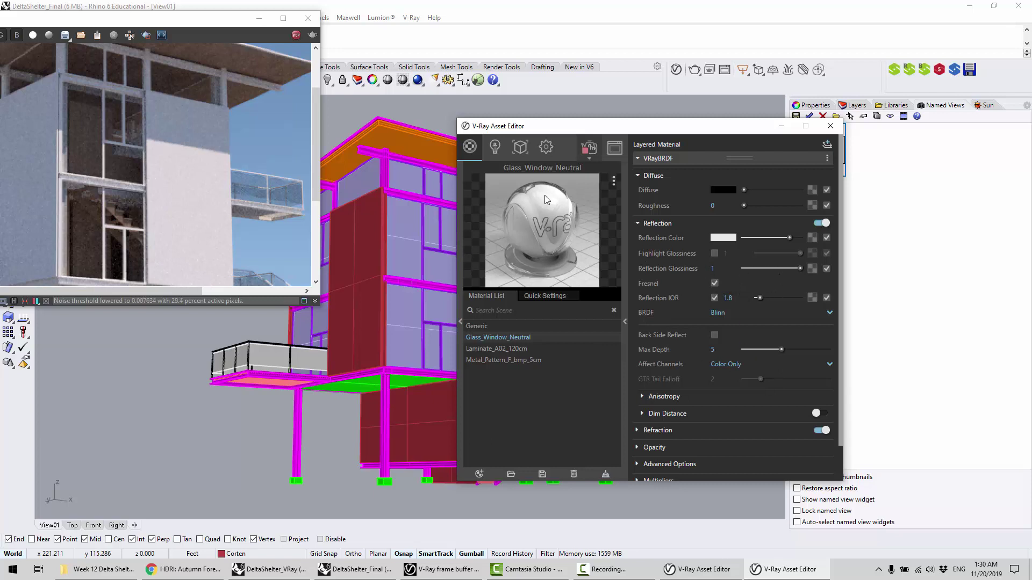
{"action": "left_click", "coordinate": [771, 300]}
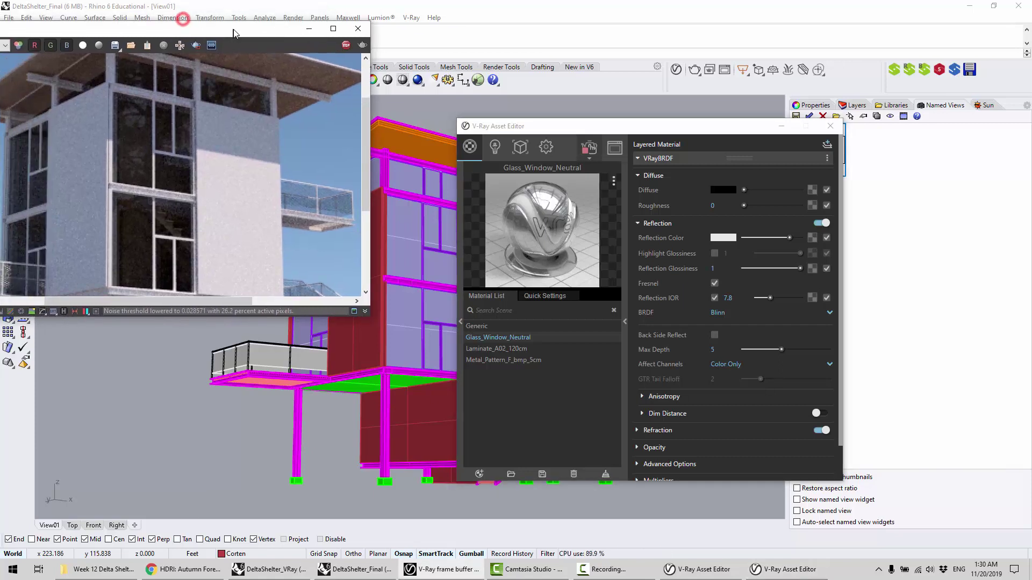
{"action": "left_click_drag", "start_coordinate": [193, 30], "coordinate": [229, 27]}
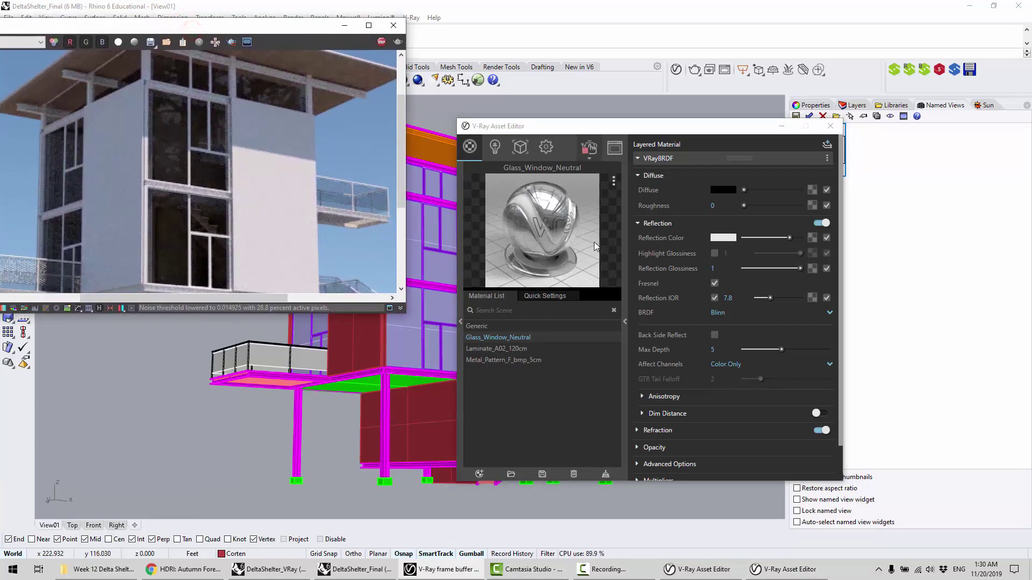
Set the Refraction IOR of Glass_Window_Neutral to 7.44 and check the window reflections in the render
{"action": "left_click", "coordinate": [840, 321]}
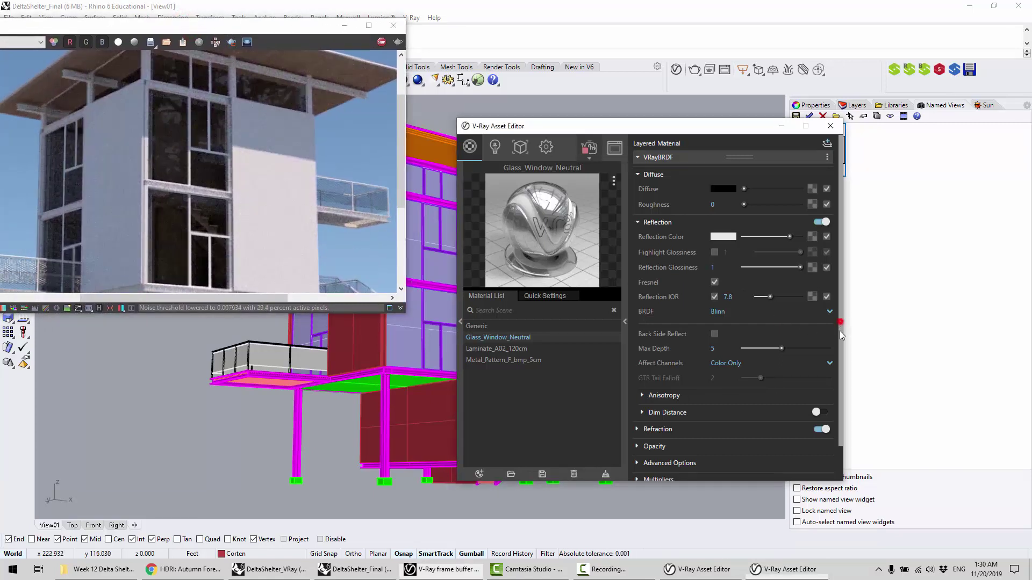
{"action": "scroll", "coordinate": [840, 331], "scroll_direction": "down", "scroll_amount": 2}
{"action": "left_click", "coordinate": [639, 391]}
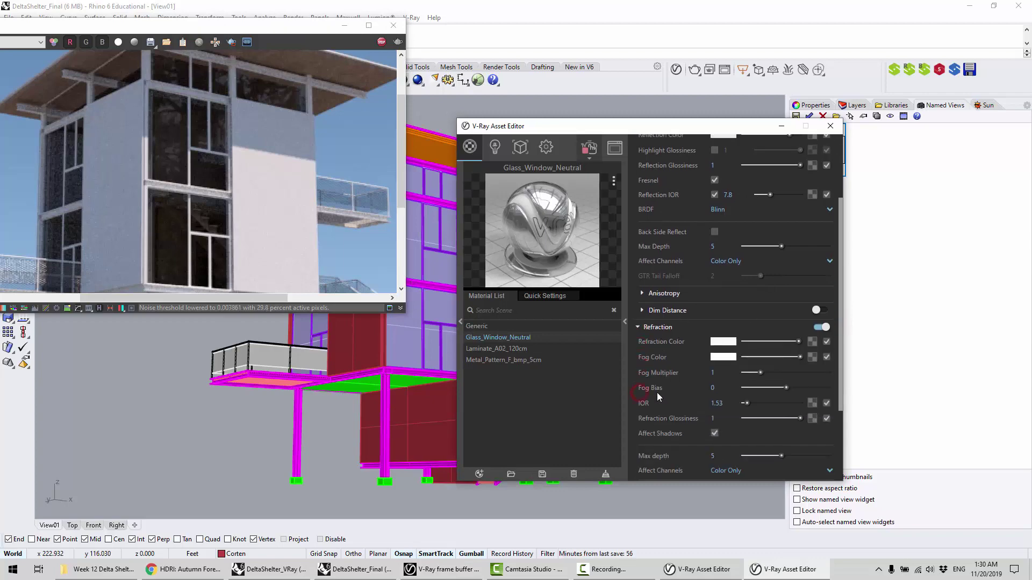
{"action": "scroll", "coordinate": [749, 343], "scroll_direction": "down", "scroll_amount": 5}
{"action": "left_click_drag", "start_coordinate": [759, 307], "coordinate": [760, 307]}
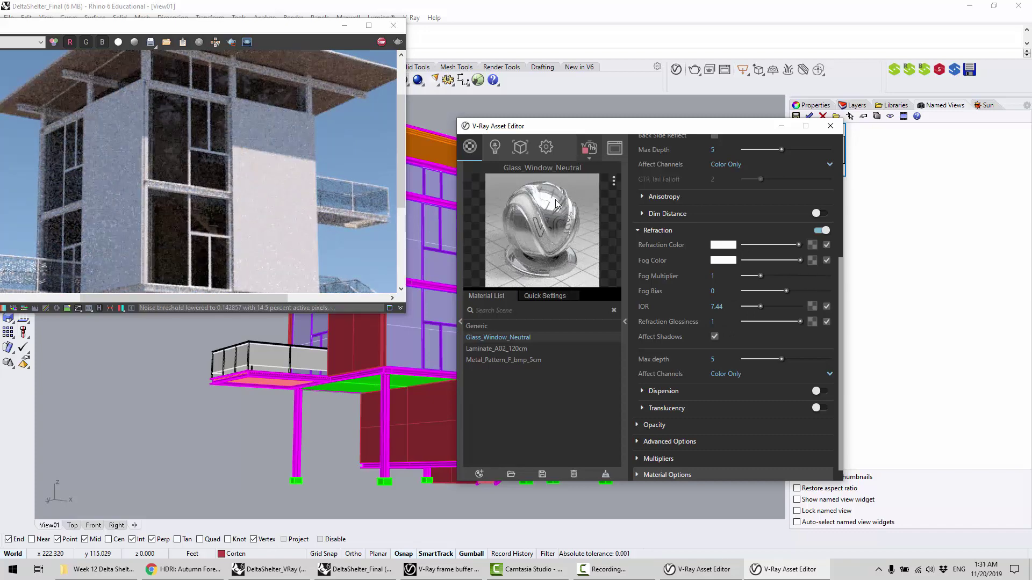
{"action": "scroll", "coordinate": [731, 266], "scroll_direction": "up", "scroll_amount": 4}
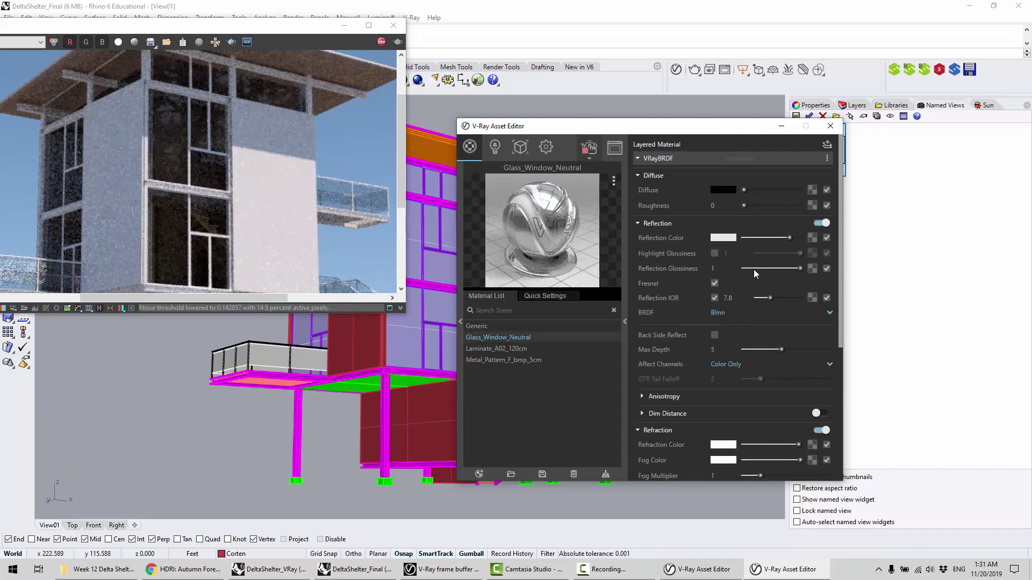
{"action": "left_click", "coordinate": [202, 185]}
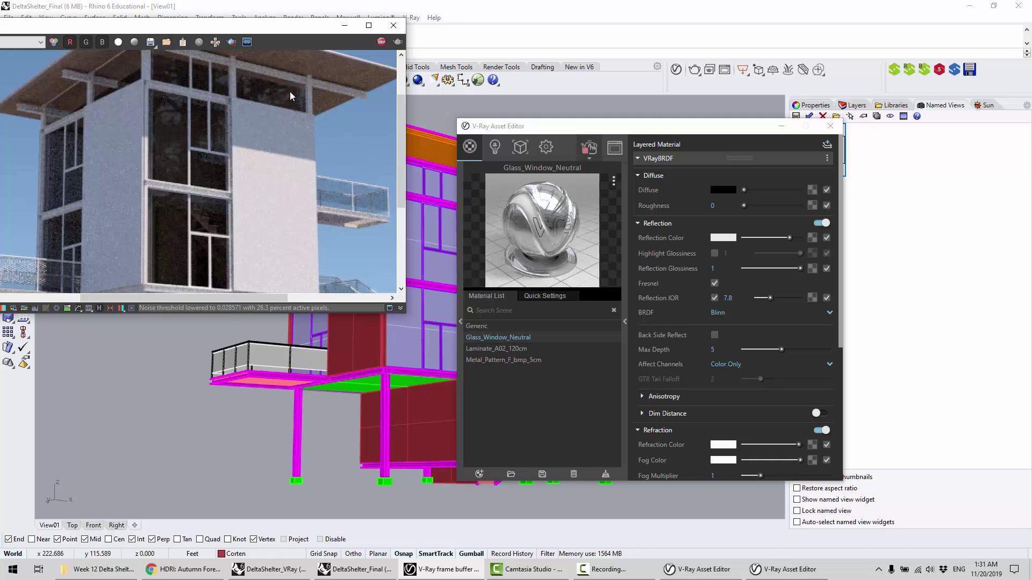
Set the horizontal rotation (Rotate H) of the forest bitmap used for the Reflection environment override to -160
{"action": "scroll", "coordinate": [184, 158], "scroll_direction": "down", "scroll_amount": 3}
{"action": "scroll", "coordinate": [182, 150], "scroll_direction": "up", "scroll_amount": 3}
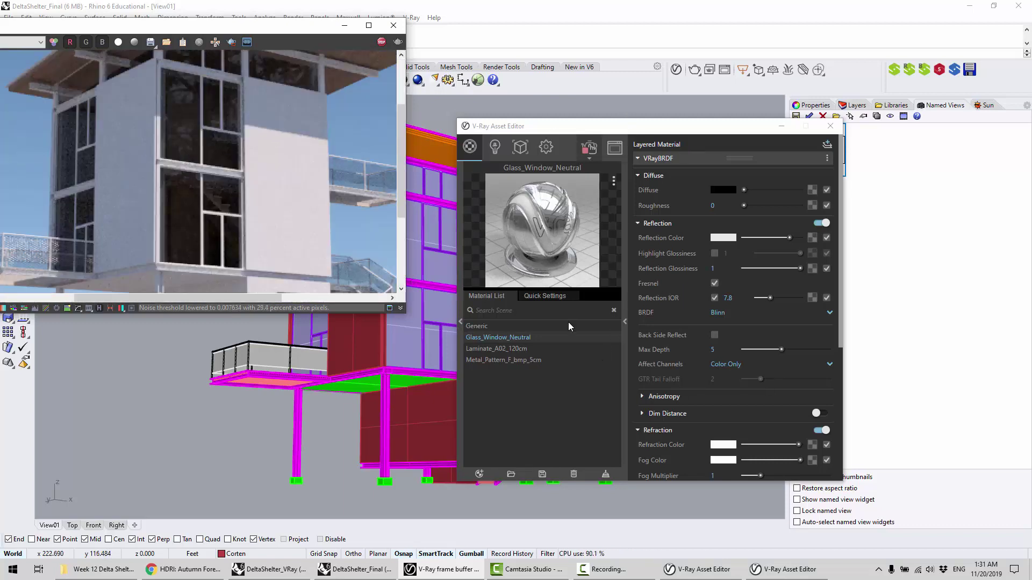
{"action": "left_click", "coordinate": [547, 146]}
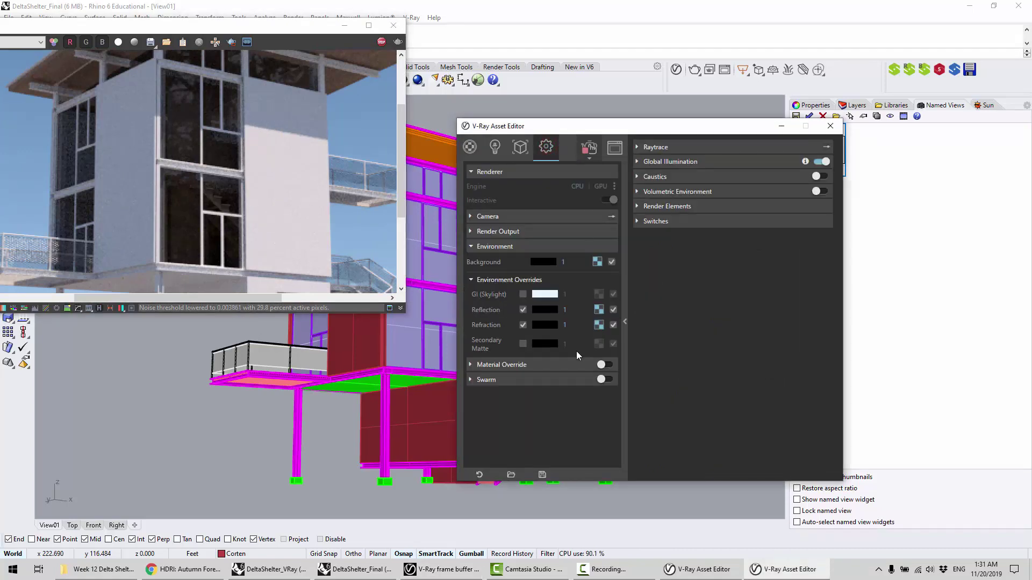
{"action": "left_click", "coordinate": [600, 311]}
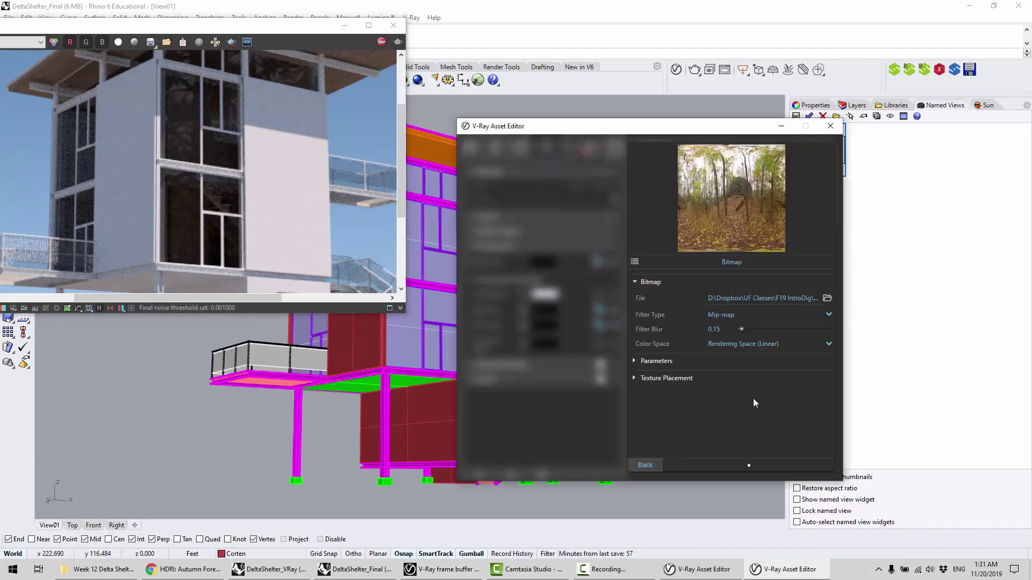
{"action": "scroll", "coordinate": [753, 373], "scroll_direction": "down", "scroll_amount": 4}
{"action": "scroll", "coordinate": [753, 373], "scroll_direction": "up", "scroll_amount": 2}
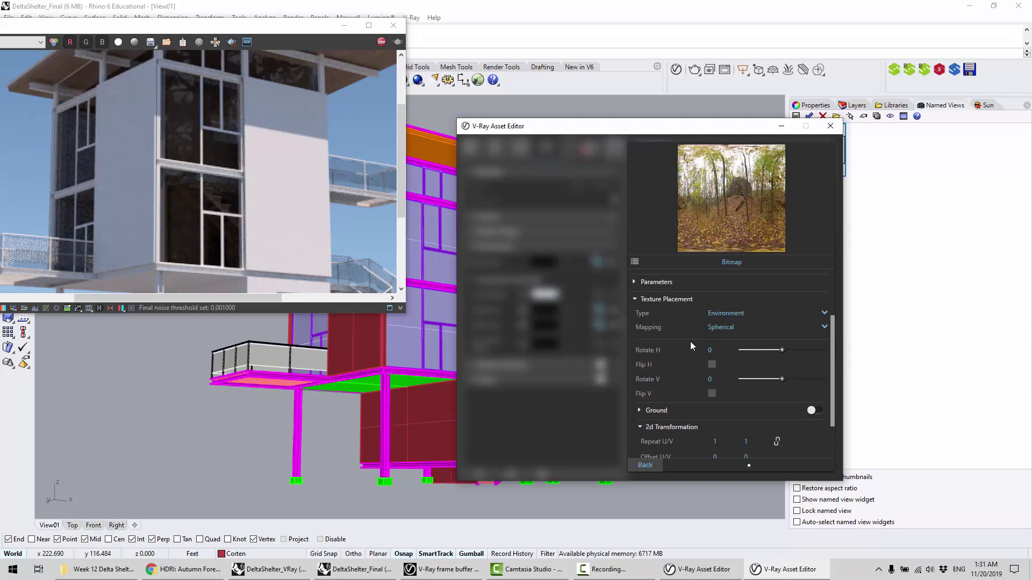
{"action": "left_click", "coordinate": [720, 350]}
{"action": "type", "text": "-"}
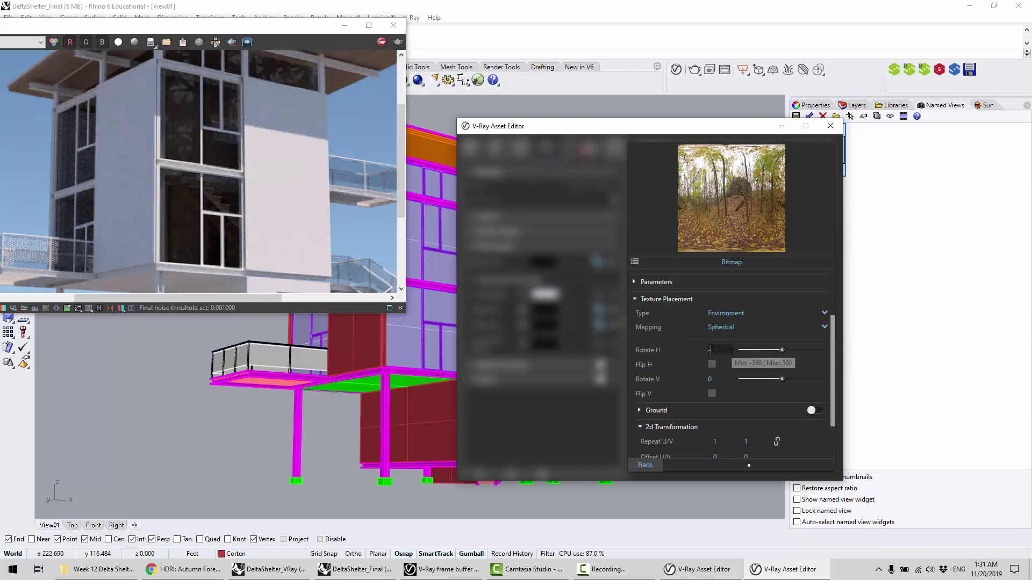
{"action": "type", "text": "160"}
{"action": "key", "text": "Return"}
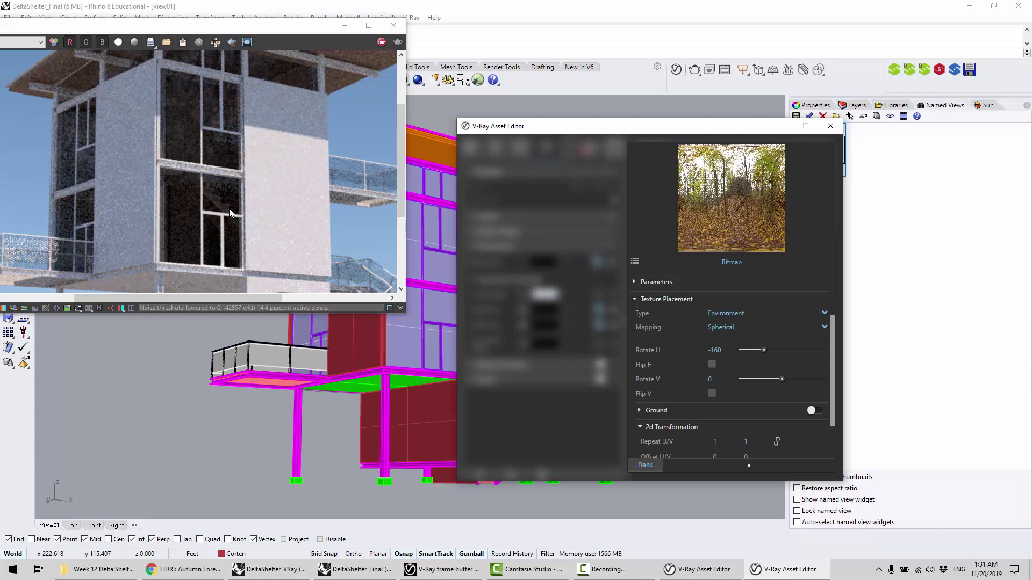
Enlarge the frame buffer and examine the forest reflections in the tower's windows in the interactive render
{"action": "left_click", "coordinate": [276, 154]}
{"action": "left_click_drag", "start_coordinate": [407, 316], "coordinate": [486, 424]}
{"action": "scroll", "coordinate": [280, 192], "scroll_direction": "up", "scroll_amount": 1}
{"action": "scroll", "coordinate": [244, 188], "scroll_direction": "down", "scroll_amount": 1}
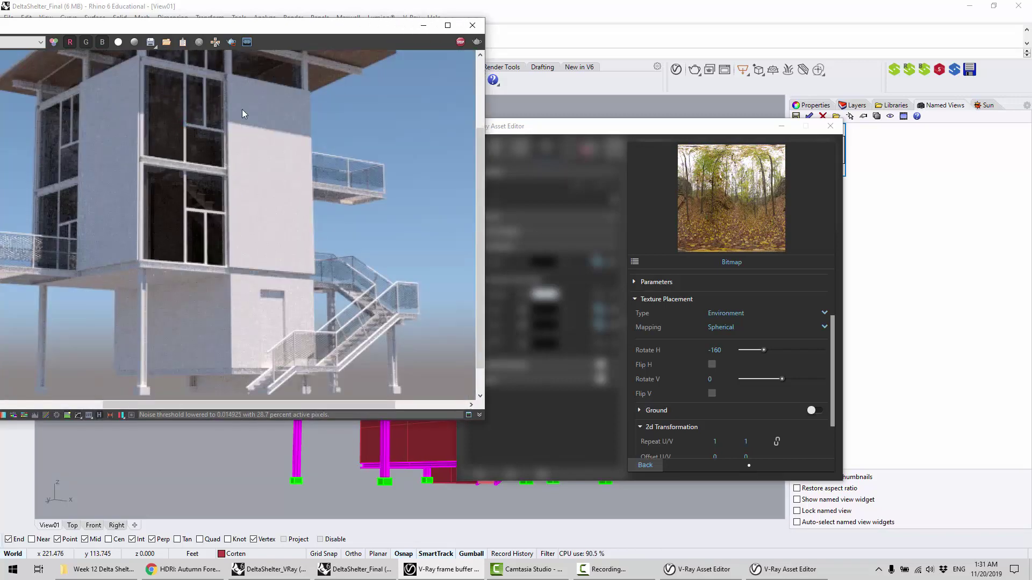
{"action": "scroll", "coordinate": [177, 112], "scroll_direction": "down", "scroll_amount": 2}
{"action": "scroll", "coordinate": [240, 174], "scroll_direction": "up", "scroll_amount": 2}
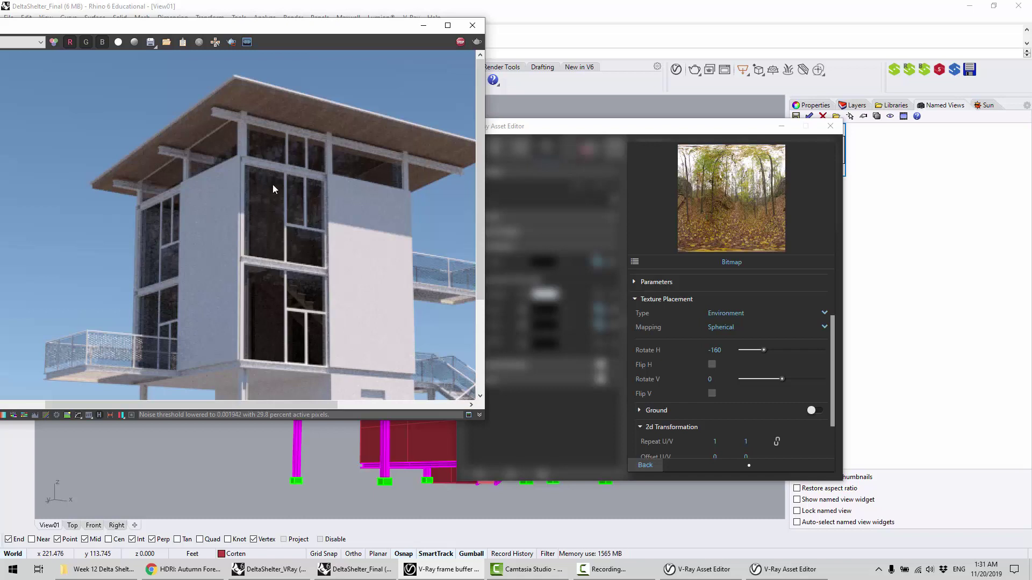
{"action": "scroll", "coordinate": [279, 206], "scroll_direction": "down", "scroll_amount": 3}
{"action": "scroll", "coordinate": [256, 186], "scroll_direction": "up", "scroll_amount": 4}
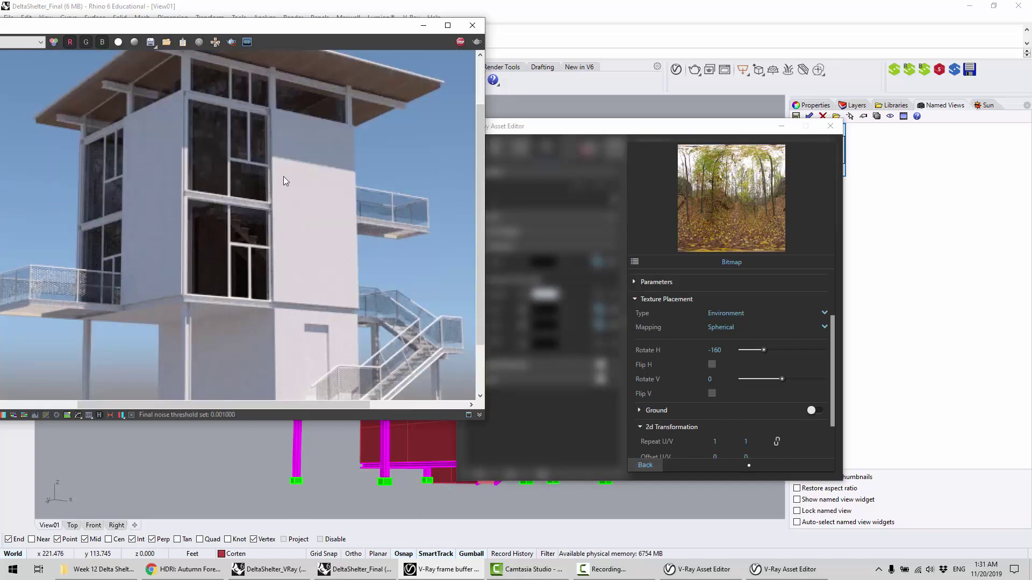
Stop the interactive render, close the frame buffer and switch the renderer from interactive to progressive production mode
{"action": "left_click", "coordinate": [646, 465]}
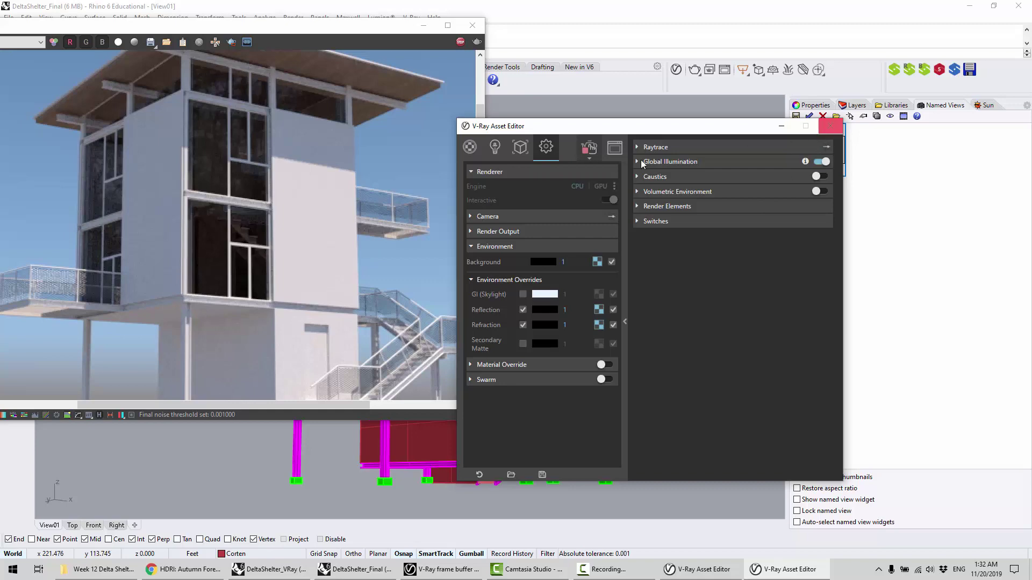
{"action": "left_click", "coordinate": [444, 49]}
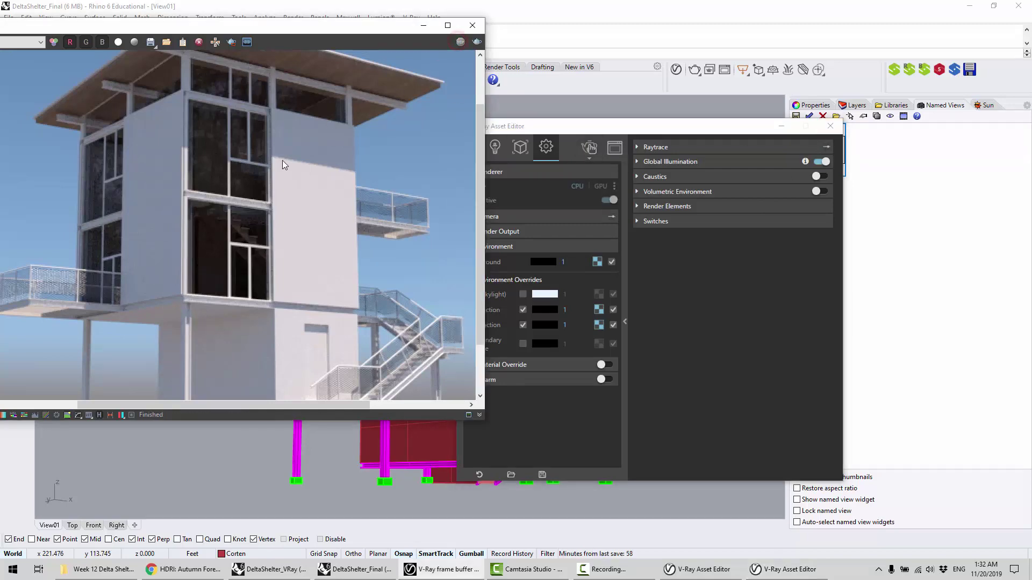
{"action": "left_click", "coordinate": [473, 26]}
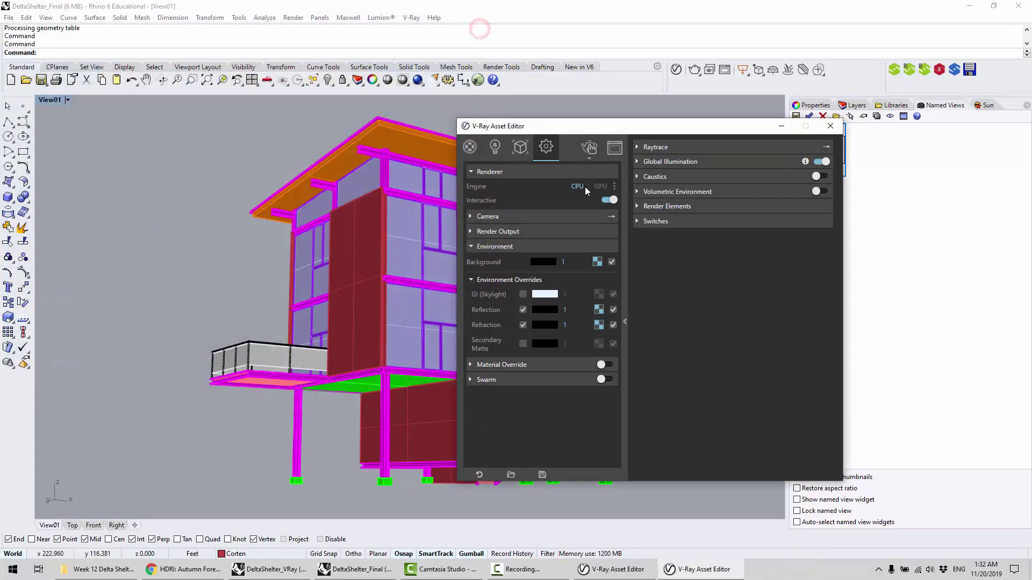
{"action": "left_click", "coordinate": [612, 200]}
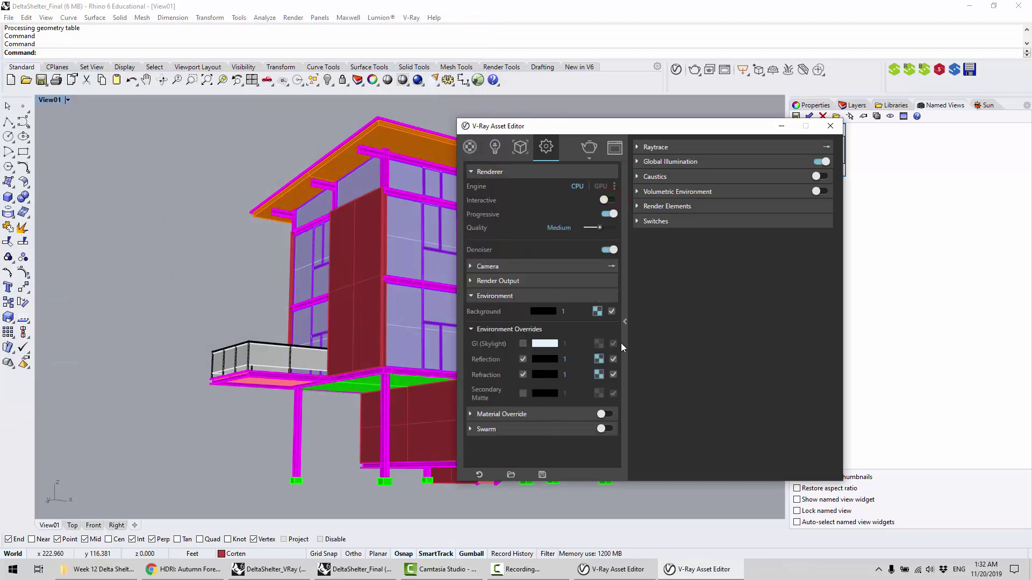
{"action": "left_click_drag", "start_coordinate": [664, 128], "coordinate": [558, 105]}
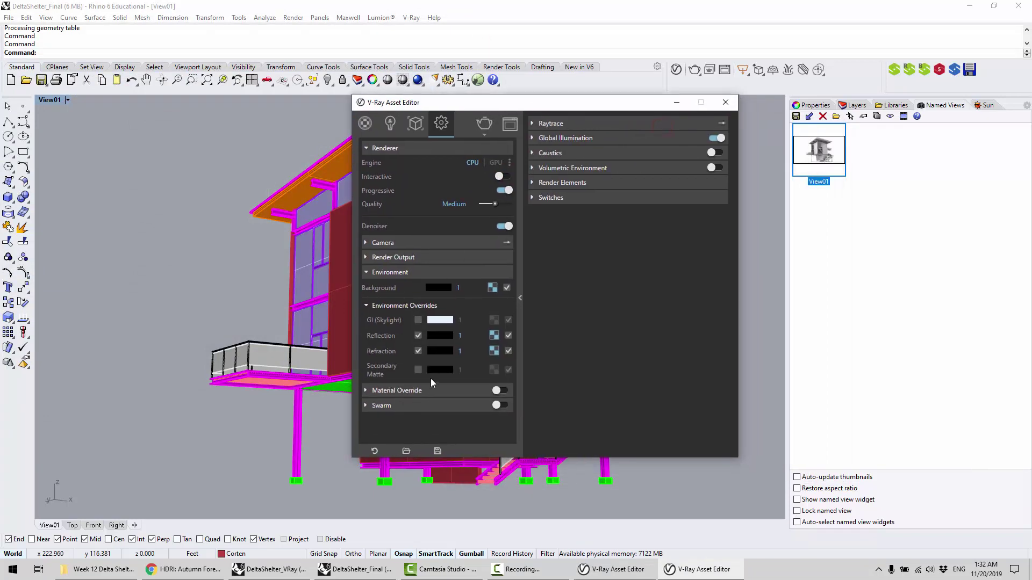
Set the render output width to 1600 at 16:9 and start a production render of View01
{"action": "left_click", "coordinate": [393, 257]}
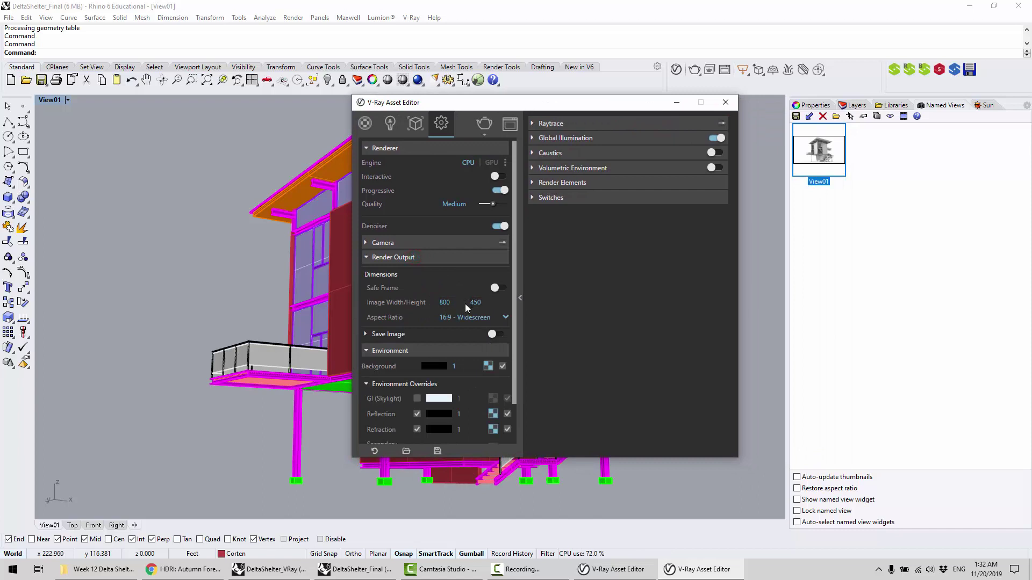
{"action": "left_click", "coordinate": [459, 304]}
{"action": "type", "text": "1600"}
{"action": "key", "text": "Return"}
{"action": "left_click", "coordinate": [483, 125]}
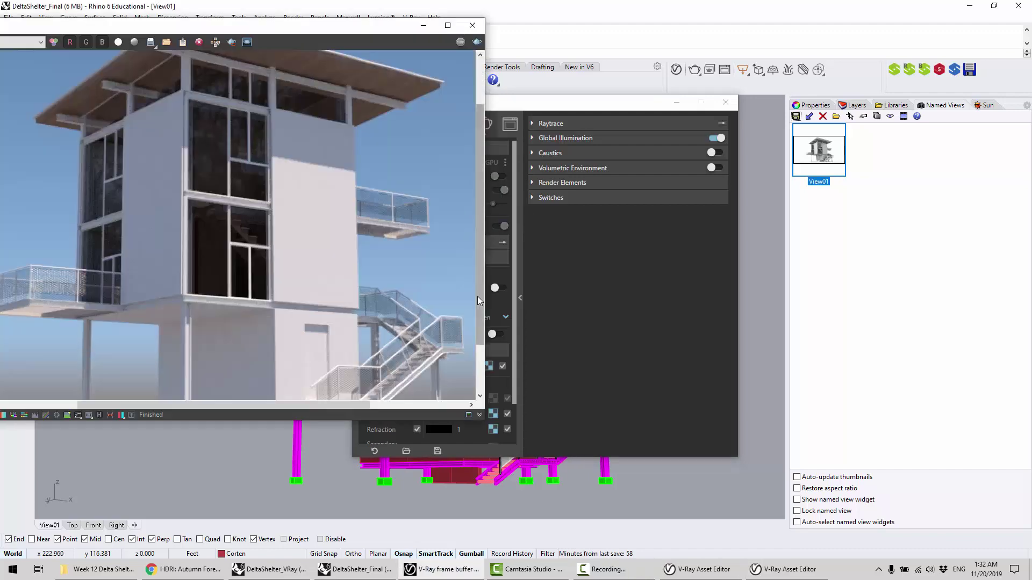
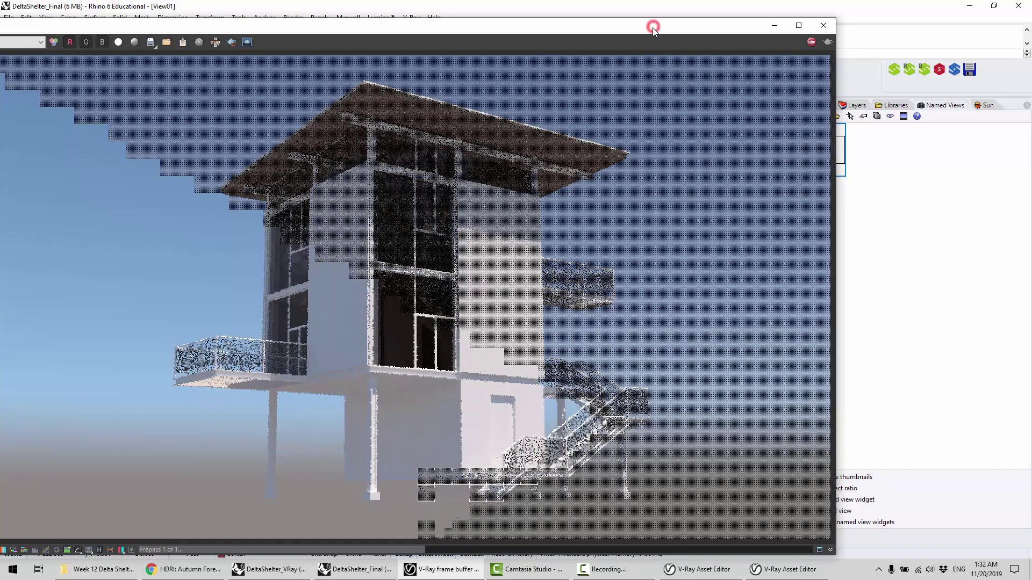
Rearrange the windows to examine the larger tower render, then stop it and close the frame buffer
{"action": "left_click_drag", "start_coordinate": [654, 31], "coordinate": [490, 426]}
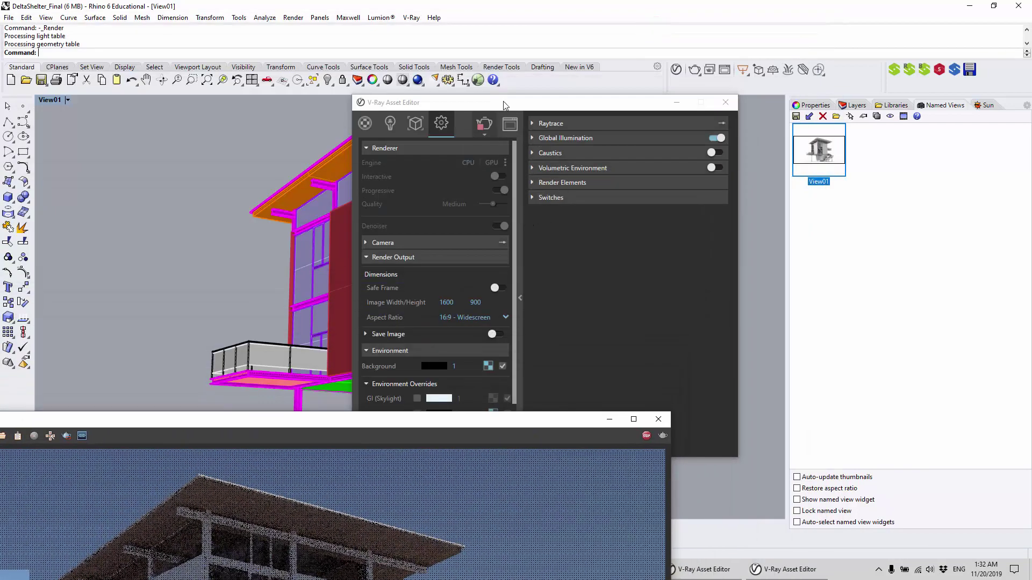
{"action": "left_click_drag", "start_coordinate": [504, 104], "coordinate": [565, 338]}
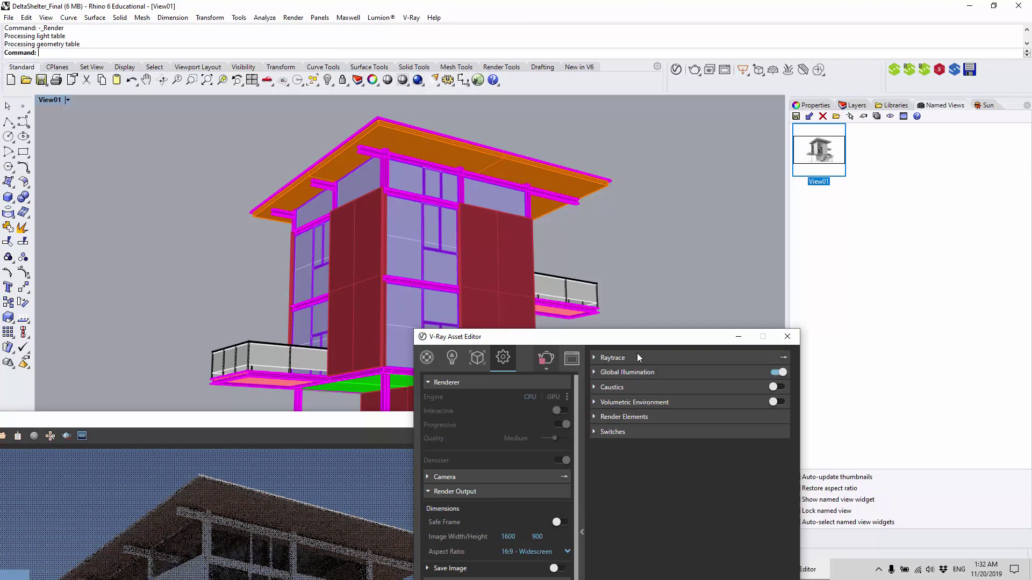
{"action": "left_click_drag", "start_coordinate": [629, 335], "coordinate": [647, 69]}
{"action": "left_click_drag", "start_coordinate": [319, 424], "coordinate": [360, 97]}
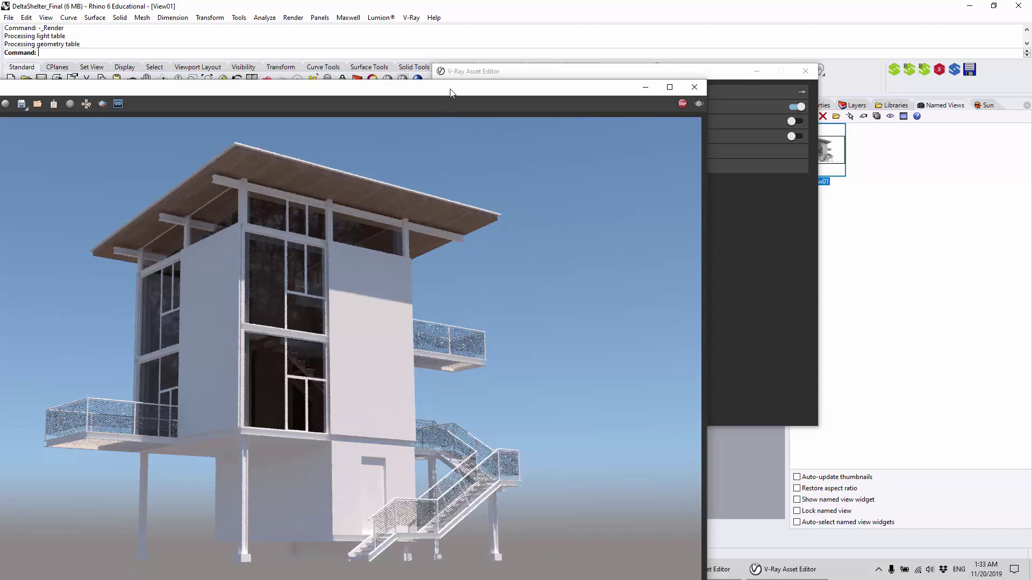
{"action": "left_click_drag", "start_coordinate": [451, 92], "coordinate": [628, 27]}
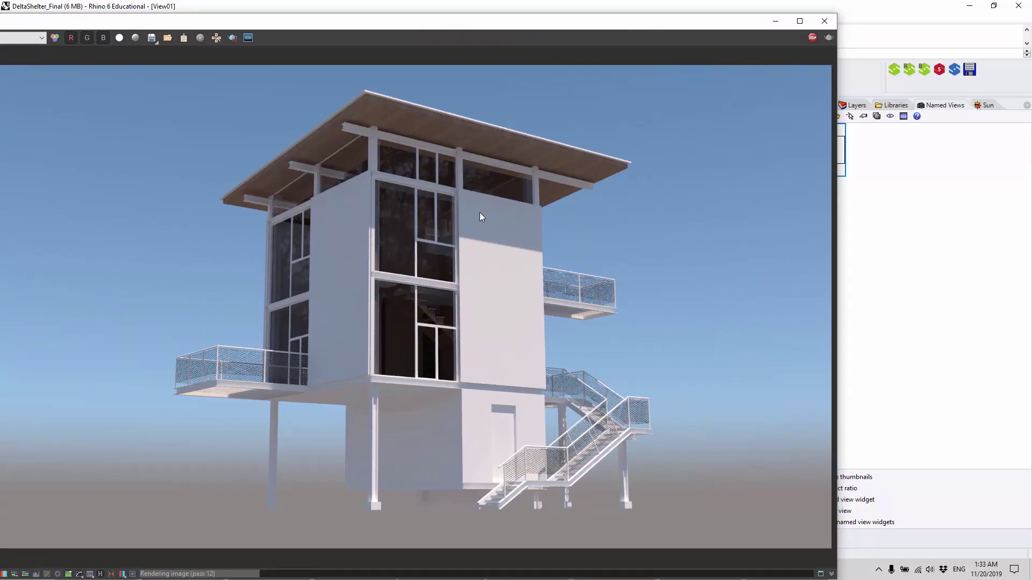
{"action": "left_click", "coordinate": [815, 38]}
{"action": "left_click", "coordinate": [825, 20]}
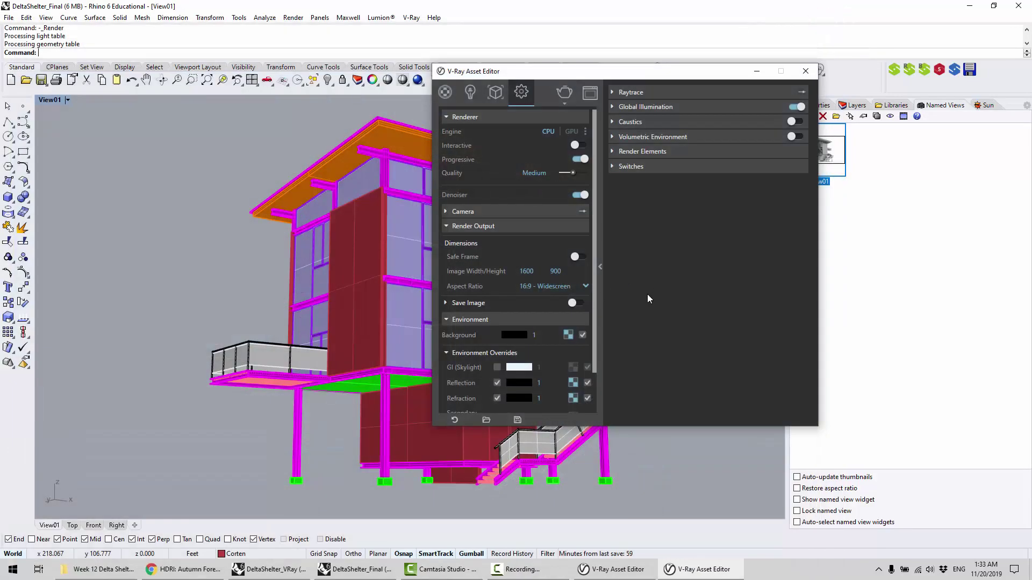
Switch to the DeltaShelter_VRay model and turn on all the building layers from Steel through Pipes
{"action": "left_click", "coordinate": [269, 569]}
{"action": "left_click", "coordinate": [595, 185]}
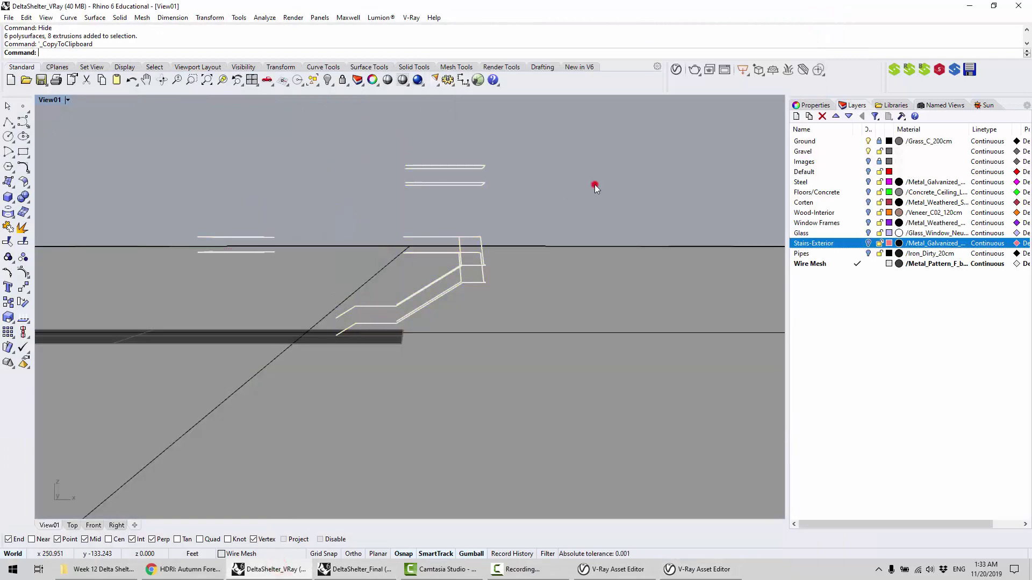
{"action": "left_click", "coordinate": [868, 182]}
{"action": "left_click", "coordinate": [868, 192]}
{"action": "left_click", "coordinate": [868, 203]}
{"action": "left_click", "coordinate": [868, 212]}
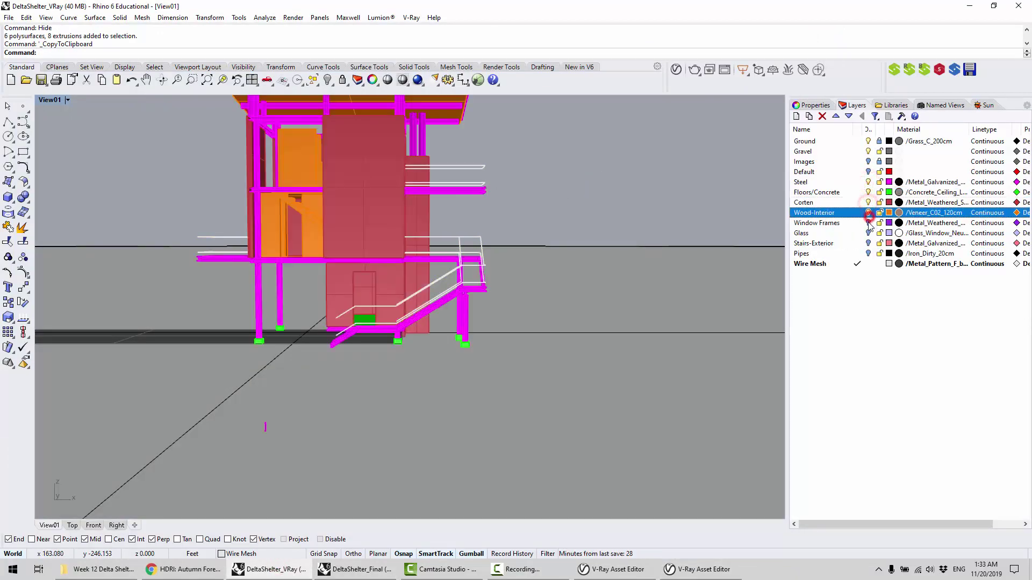
{"action": "left_click", "coordinate": [868, 223]}
{"action": "left_click", "coordinate": [868, 233]}
{"action": "left_click", "coordinate": [869, 243]}
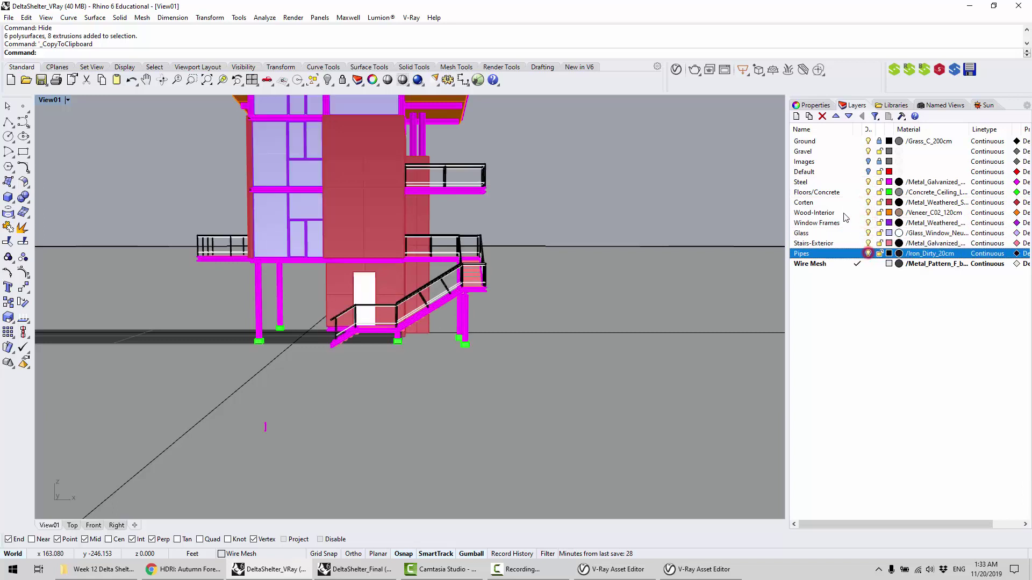
{"action": "left_click", "coordinate": [868, 253]}
{"action": "left_click", "coordinate": [615, 178]}
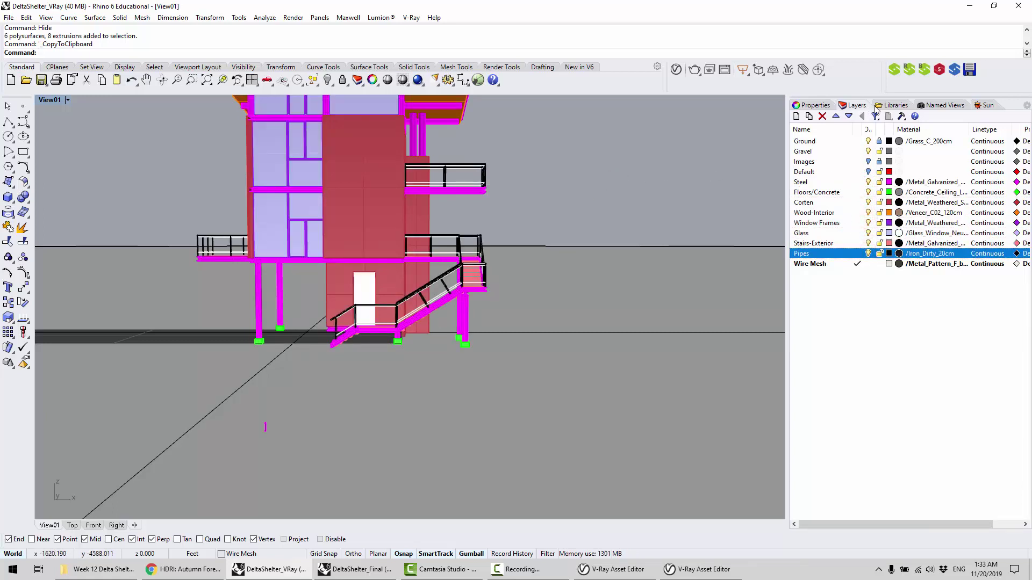
Restore the named view View01 to check the model, then restore View03 facing the glazed entrance
{"action": "left_click", "coordinate": [941, 105]}
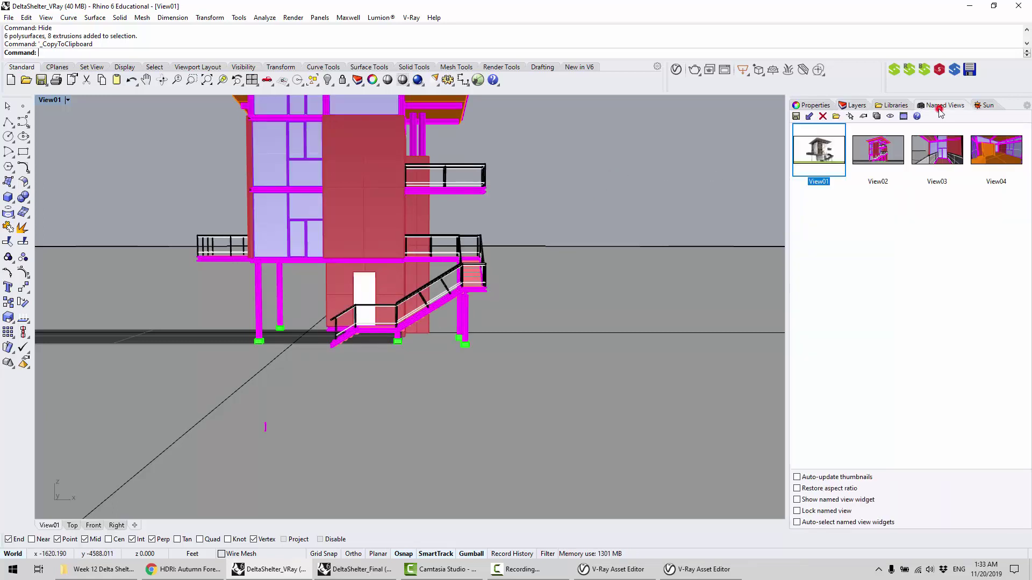
{"action": "double_click", "coordinate": [831, 158]}
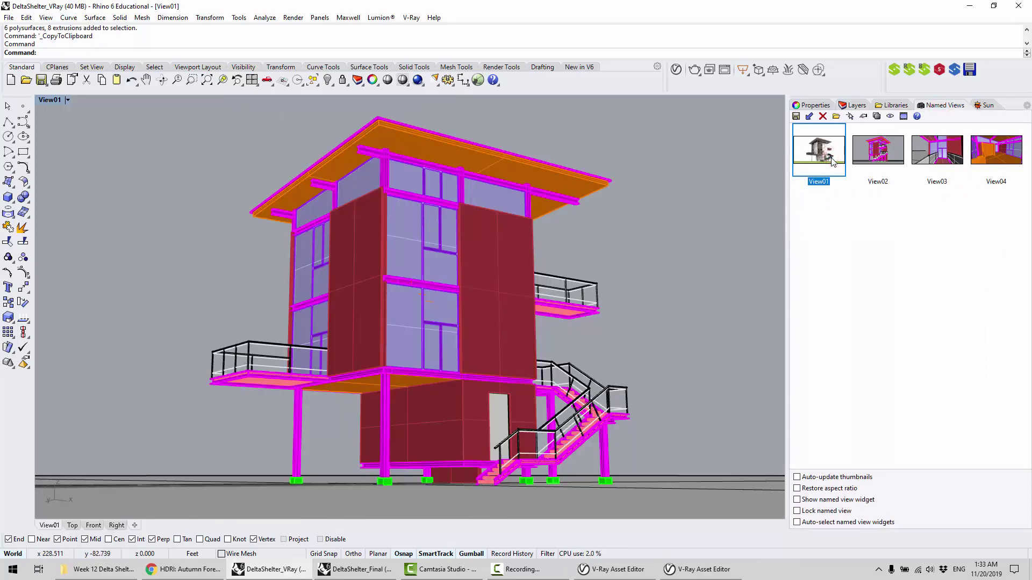
{"action": "double_click", "coordinate": [937, 151]}
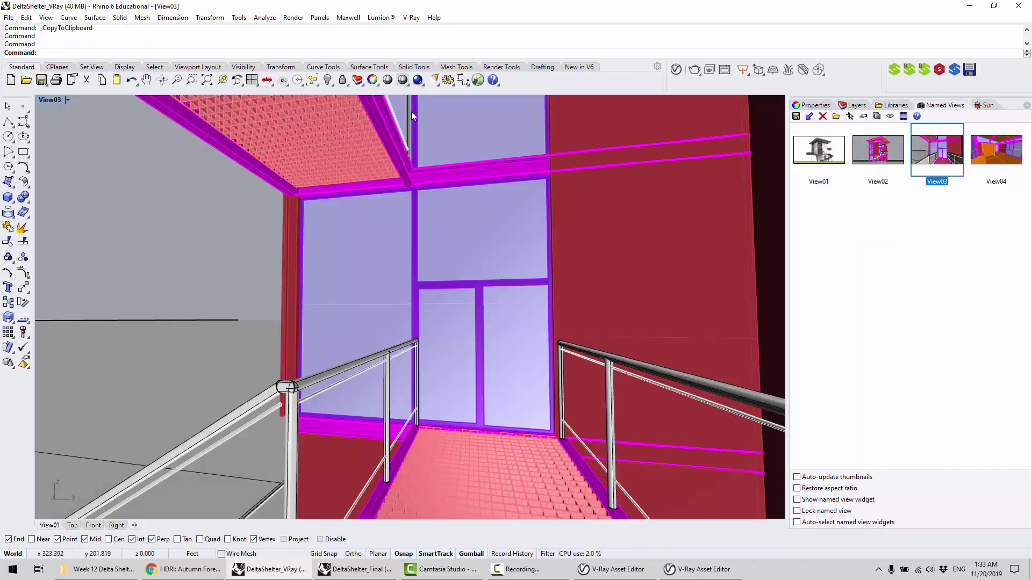
Open the V-Ray Asset Editor, render View03 and move the frame buffer aside
{"action": "left_click", "coordinate": [411, 18]}
{"action": "left_click", "coordinate": [425, 28]}
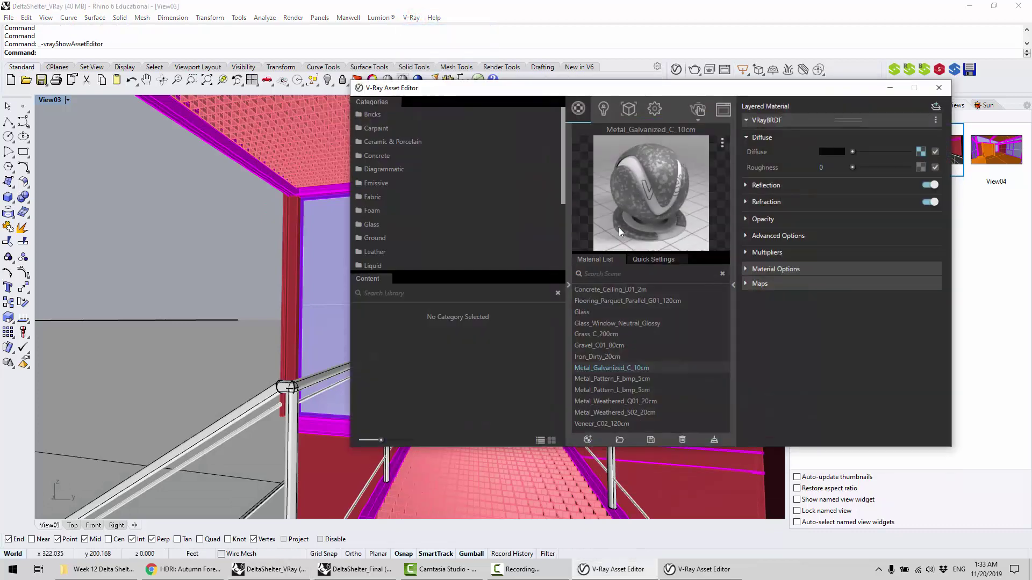
{"action": "left_click", "coordinate": [697, 111]}
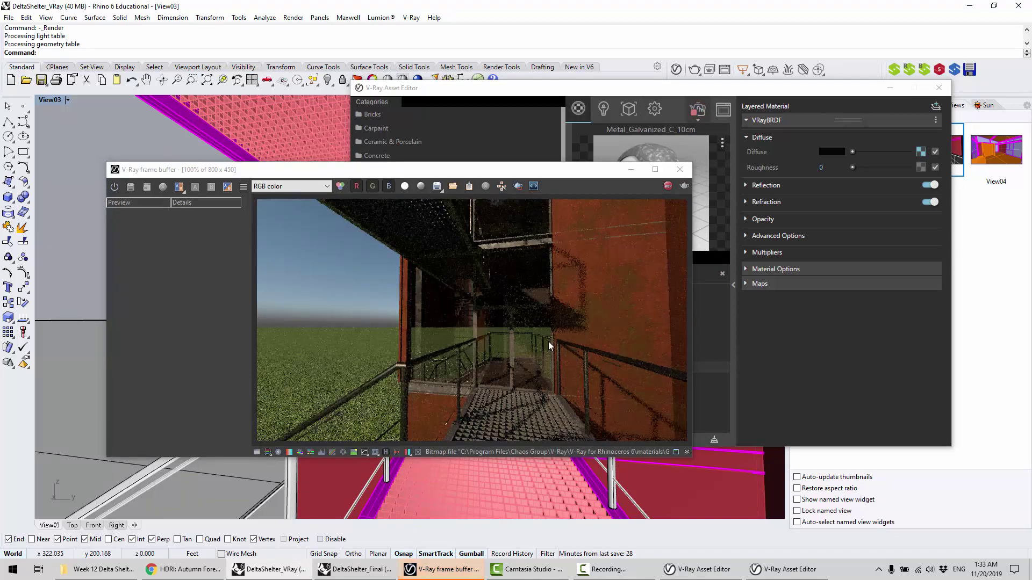
{"action": "left_click", "coordinate": [527, 170]}
{"action": "left_click_drag", "start_coordinate": [527, 171], "coordinate": [421, 109]}
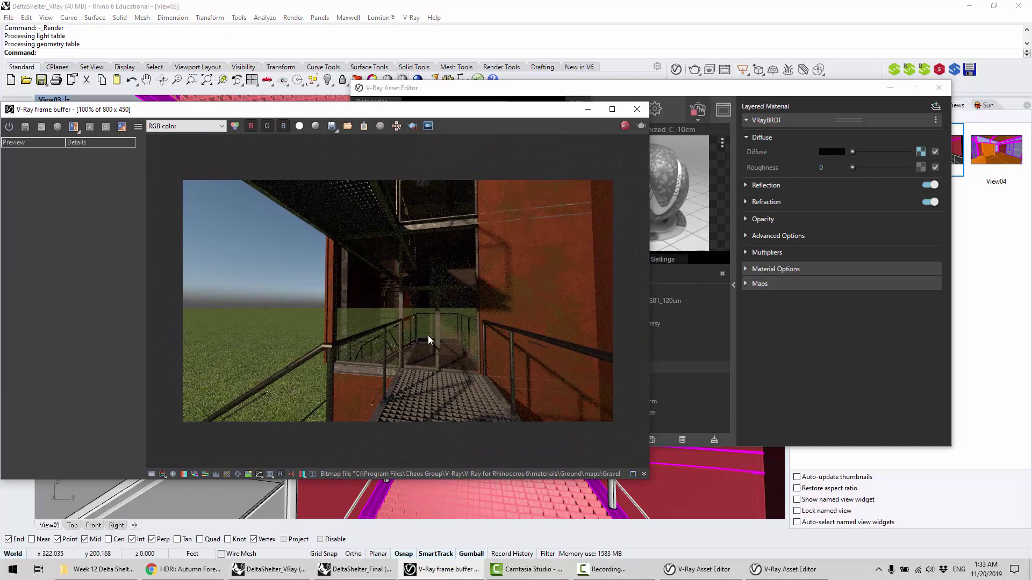
Inspect the entrance glass in the View03 render and move the Asset Editor clear of the frame buffer
{"action": "scroll", "coordinate": [412, 331], "scroll_direction": "up", "scroll_amount": 1}
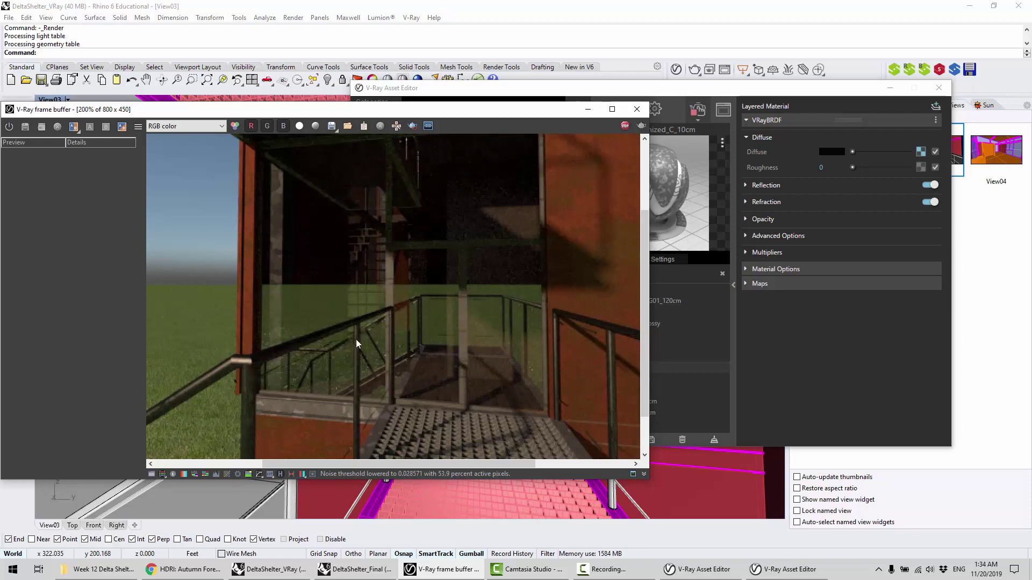
{"action": "scroll", "coordinate": [403, 369], "scroll_direction": "down", "scroll_amount": 1}
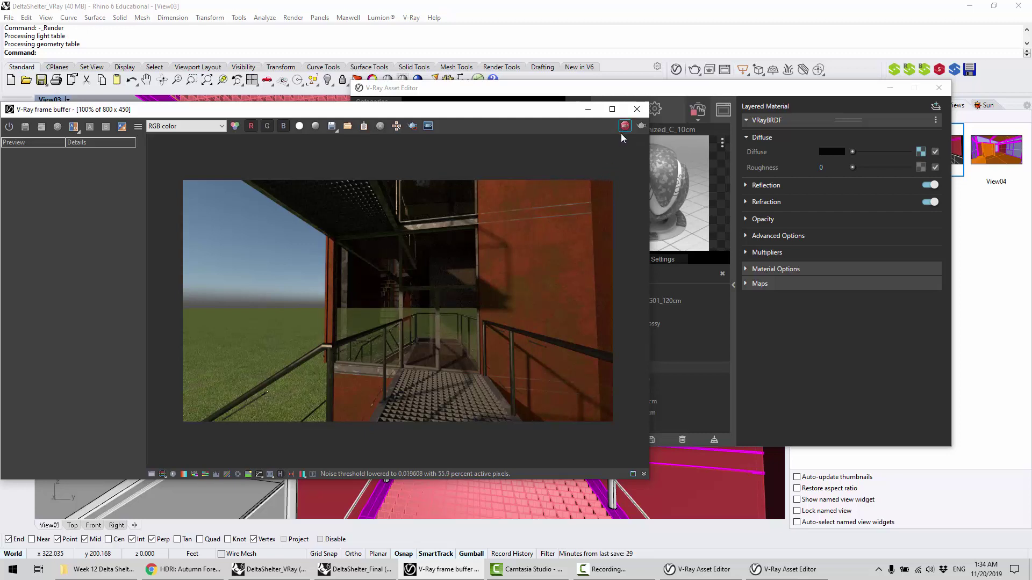
{"action": "left_click", "coordinate": [776, 96]}
{"action": "left_click_drag", "start_coordinate": [871, 94], "coordinate": [594, 510]}
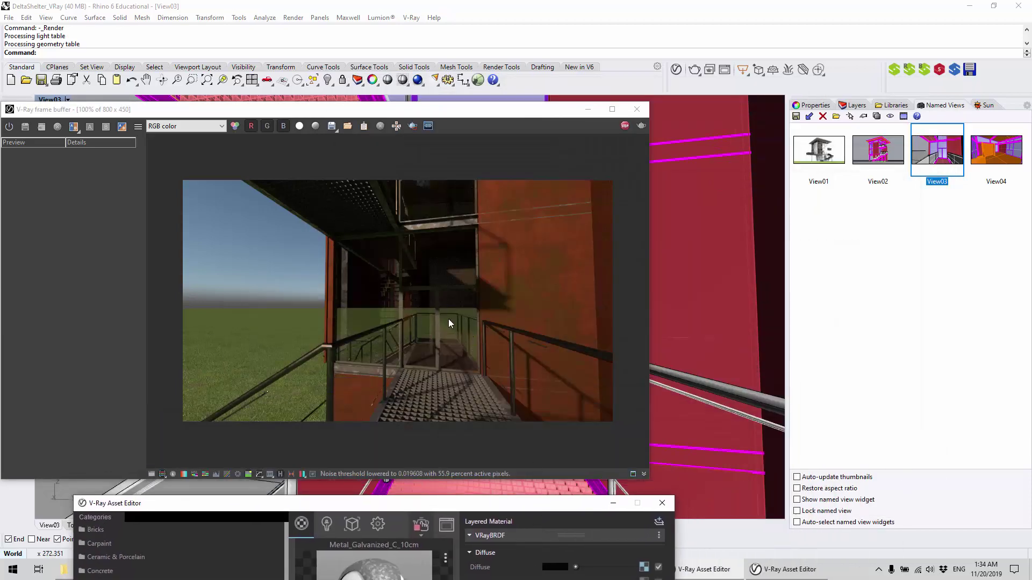
Compare the window glass materials, apply the Glass material to the Glass layer, and move the Asset Editor clear of the render
{"action": "left_click_drag", "start_coordinate": [434, 503], "coordinate": [558, 160]}
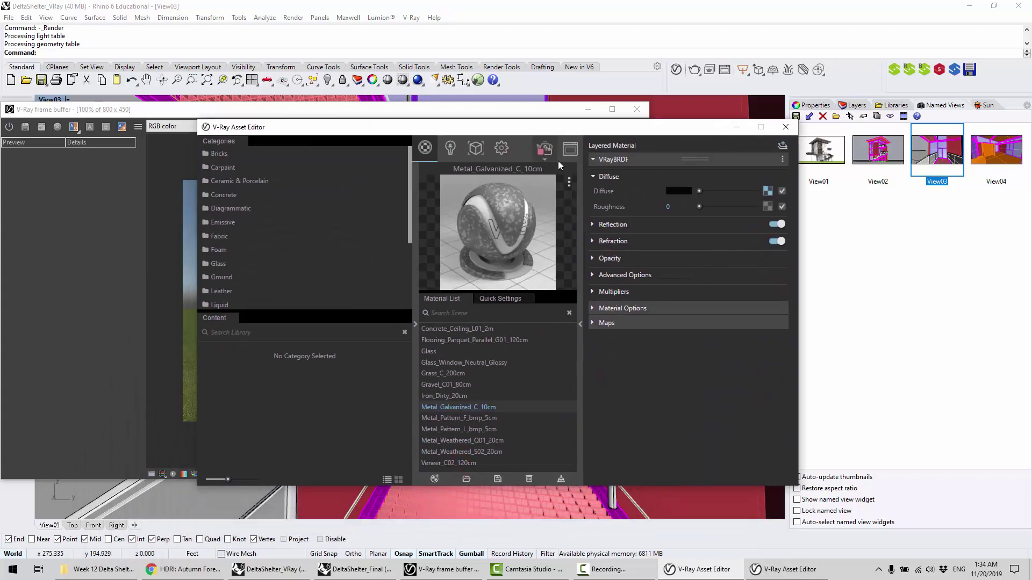
{"action": "left_click", "coordinate": [483, 362]}
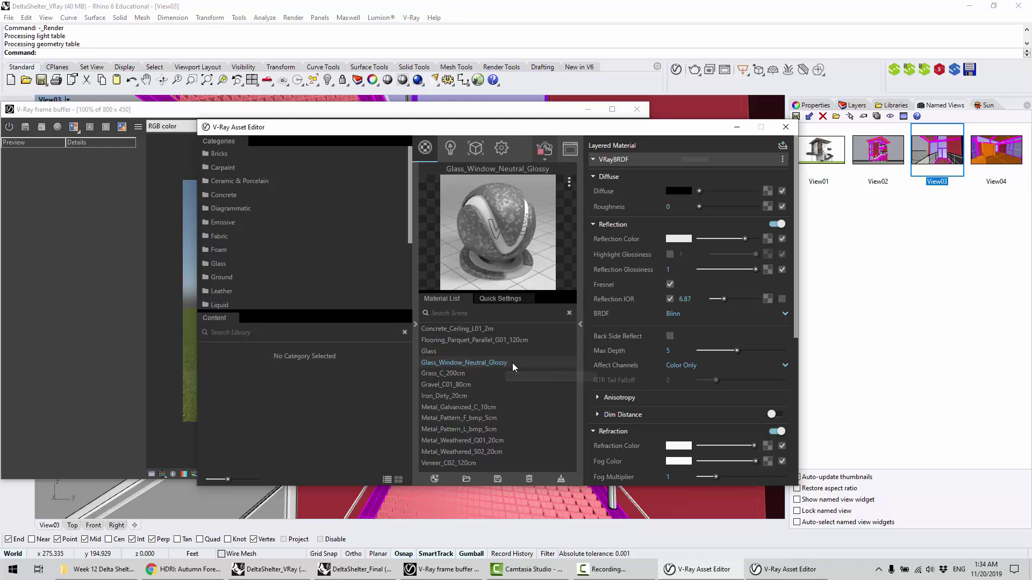
{"action": "left_click", "coordinate": [492, 350]}
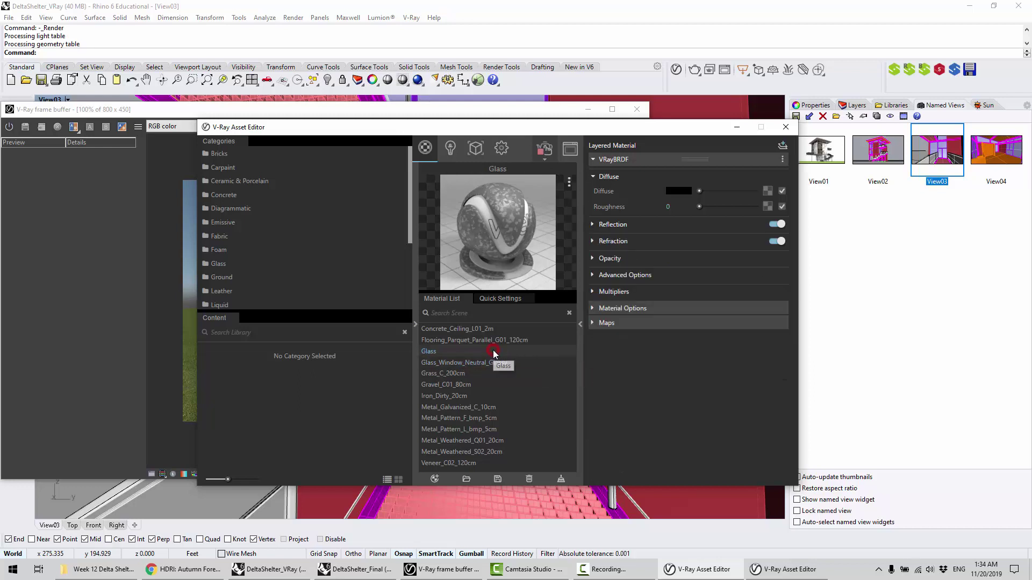
{"action": "right_click", "coordinate": [492, 350]}
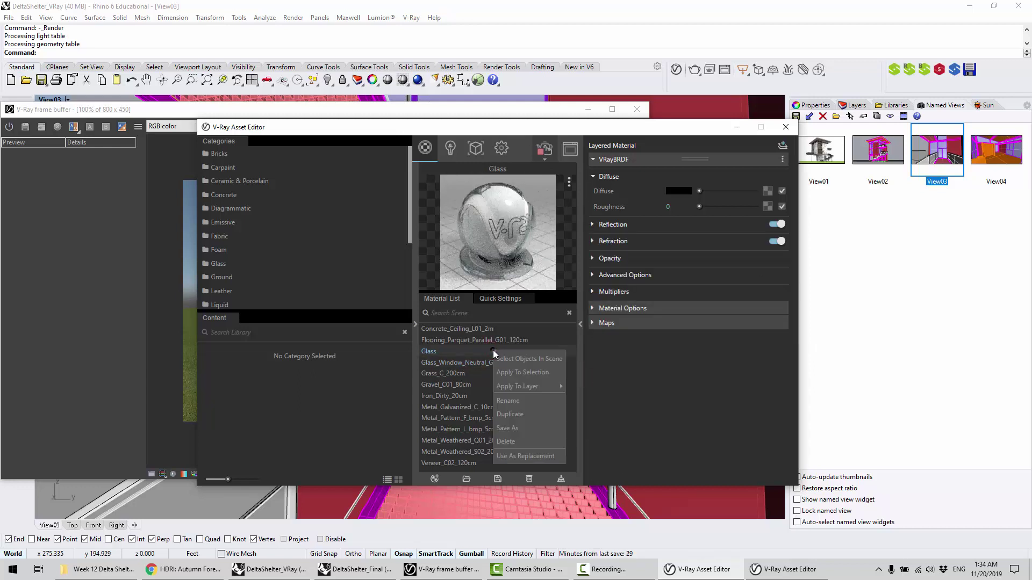
{"action": "mouse_move", "coordinate": [543, 387]}
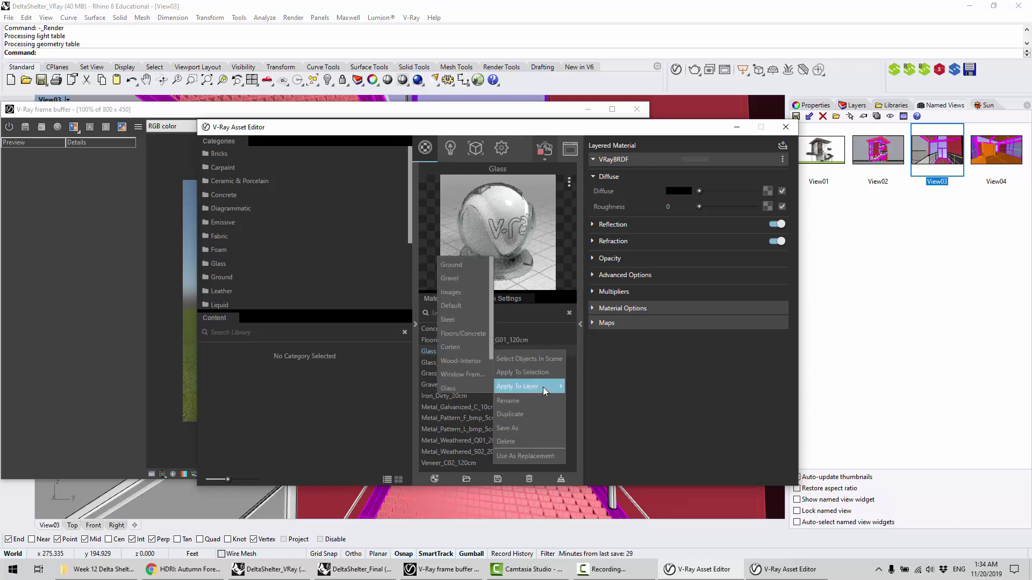
{"action": "left_click", "coordinate": [461, 381]}
{"action": "left_click_drag", "start_coordinate": [530, 131], "coordinate": [525, 447]}
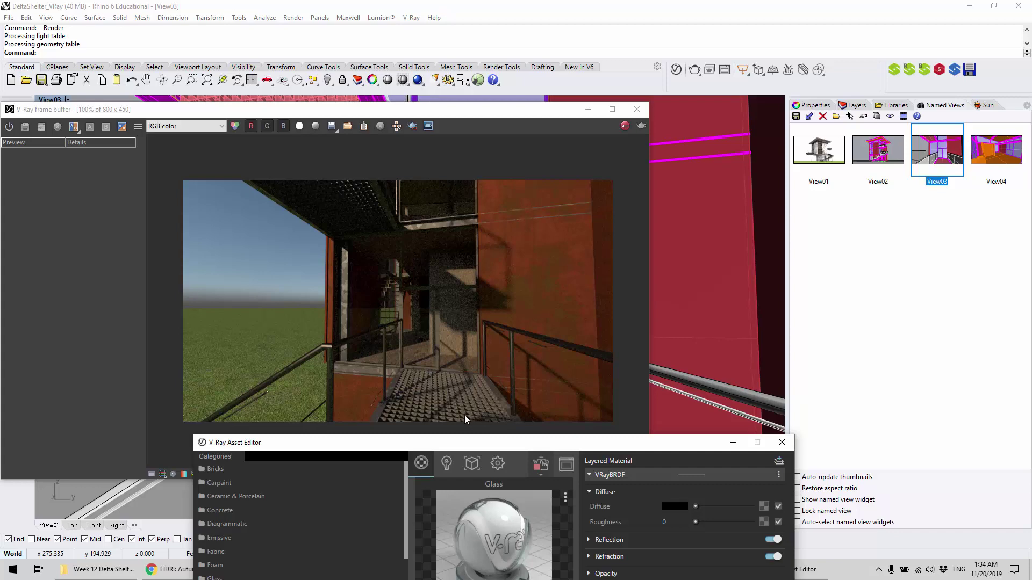
Restore the named view View04 to render the interior and enlarge the frame buffer in front of the Asset Editor
{"action": "left_click_drag", "start_coordinate": [439, 244], "coordinate": [408, 119]}
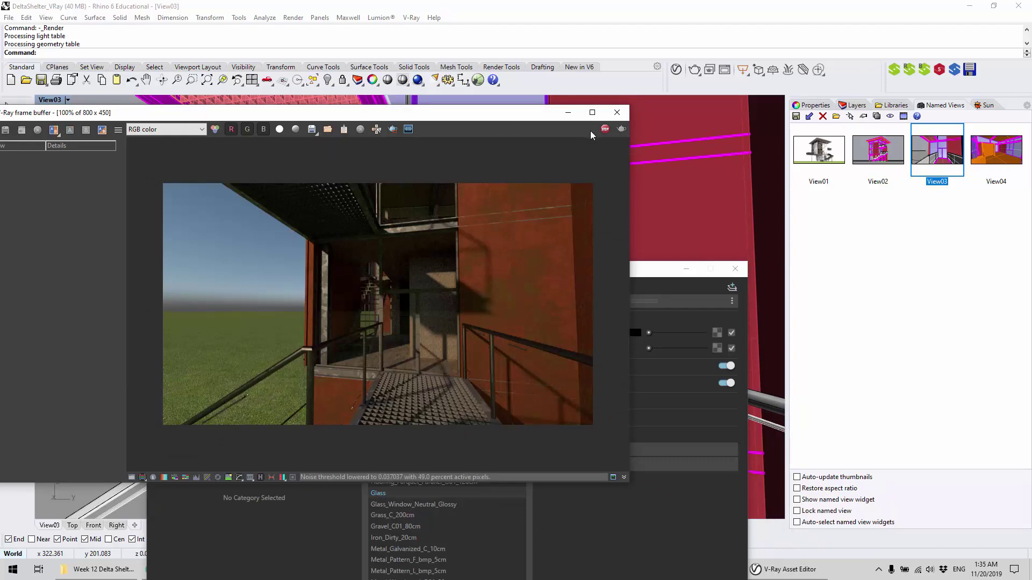
{"action": "double_click", "coordinate": [996, 150]}
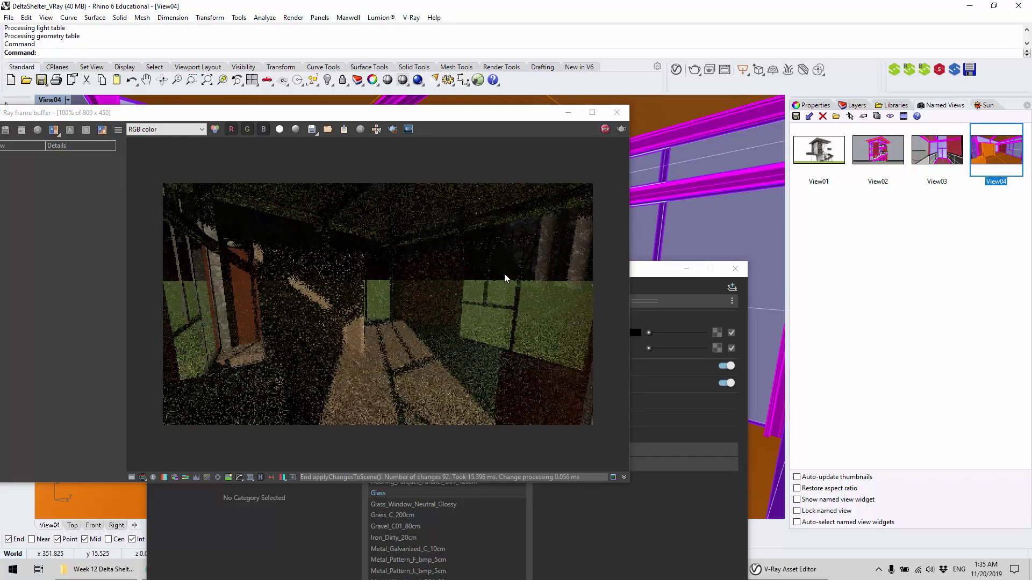
{"action": "left_click_drag", "start_coordinate": [457, 116], "coordinate": [490, 58]}
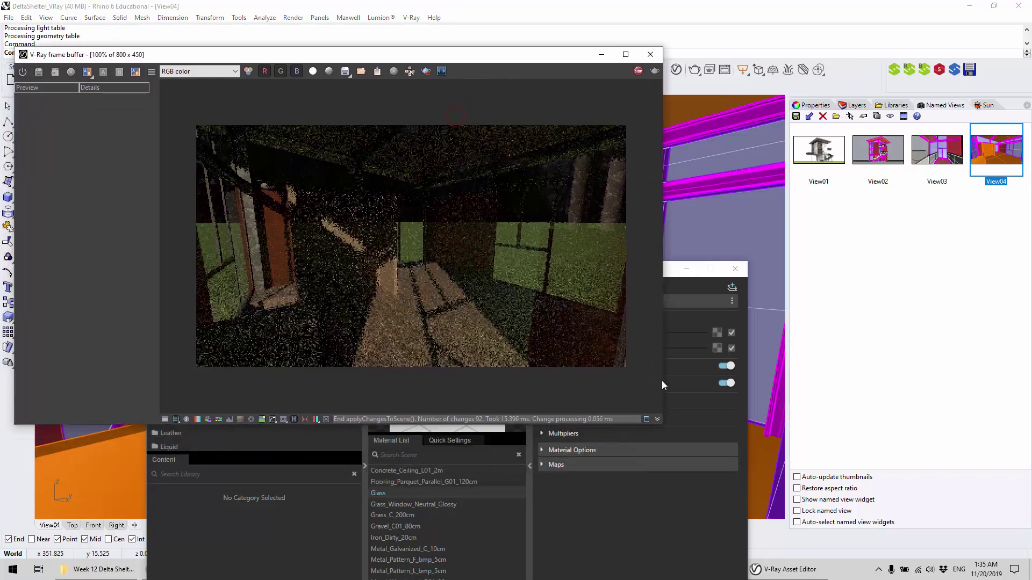
{"action": "left_click_drag", "start_coordinate": [662, 430], "coordinate": [777, 490]}
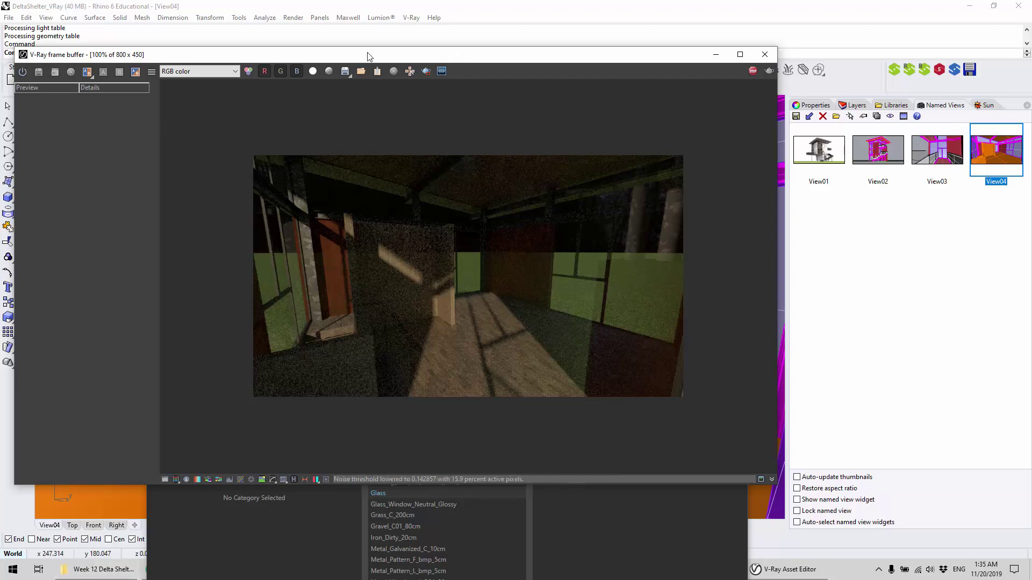
{"action": "left_click", "coordinate": [659, 544]}
{"action": "left_click_drag", "start_coordinate": [607, 271], "coordinate": [580, 71]}
{"action": "left_click", "coordinate": [569, 56]}
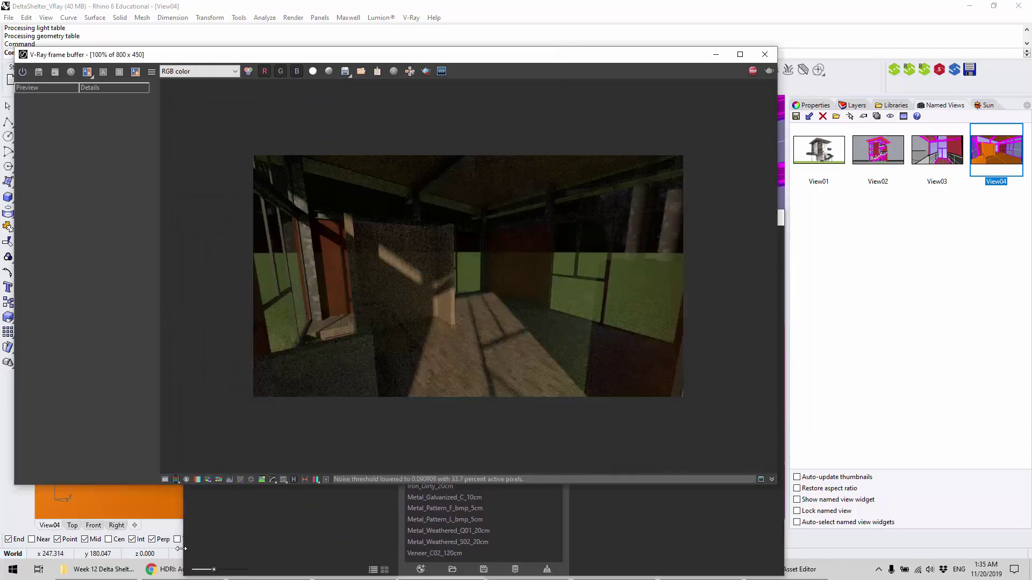
Switch to Chrome and open the Week 15-01 Interior Rendering page from the course modules
{"action": "left_click", "coordinate": [161, 569]}
{"action": "left_click", "coordinate": [69, 8]}
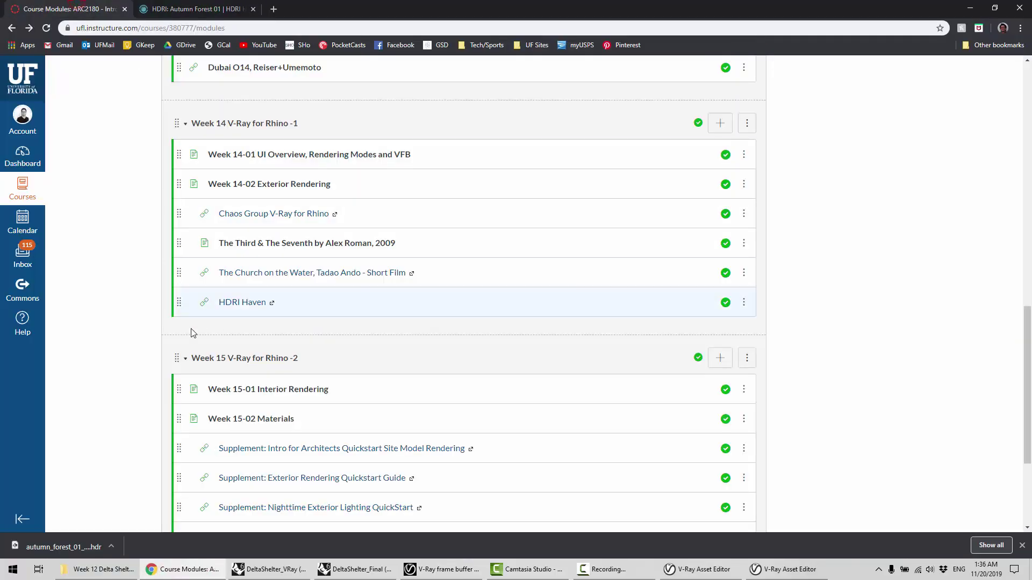
{"action": "scroll", "coordinate": [145, 359], "scroll_direction": "down", "scroll_amount": 3}
{"action": "left_click", "coordinate": [292, 228]}
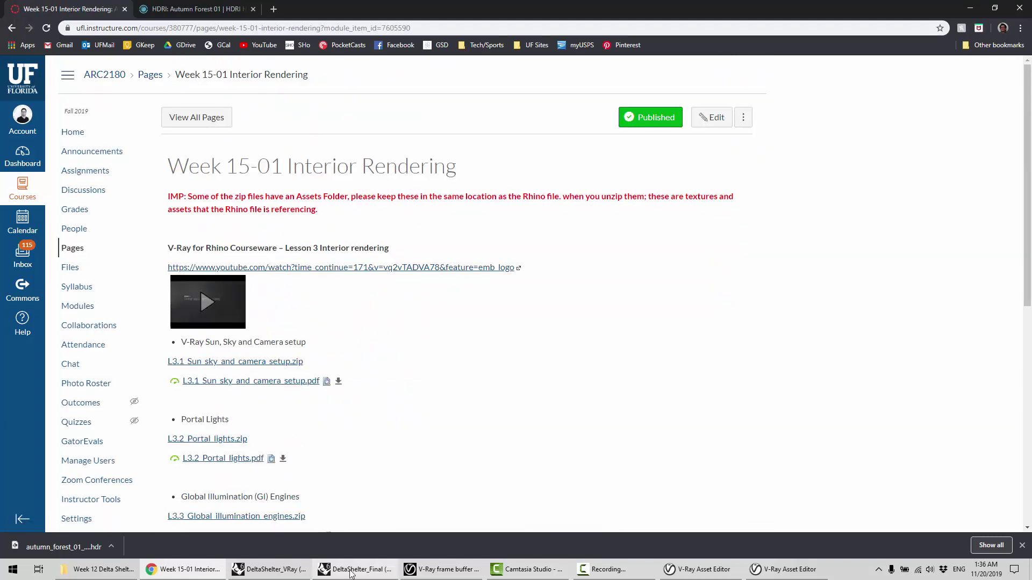
Return to the DeltaShelter_VRay model and show the Sun settings beside the render, with the Asset Editor minimized
{"action": "left_click", "coordinate": [271, 569]}
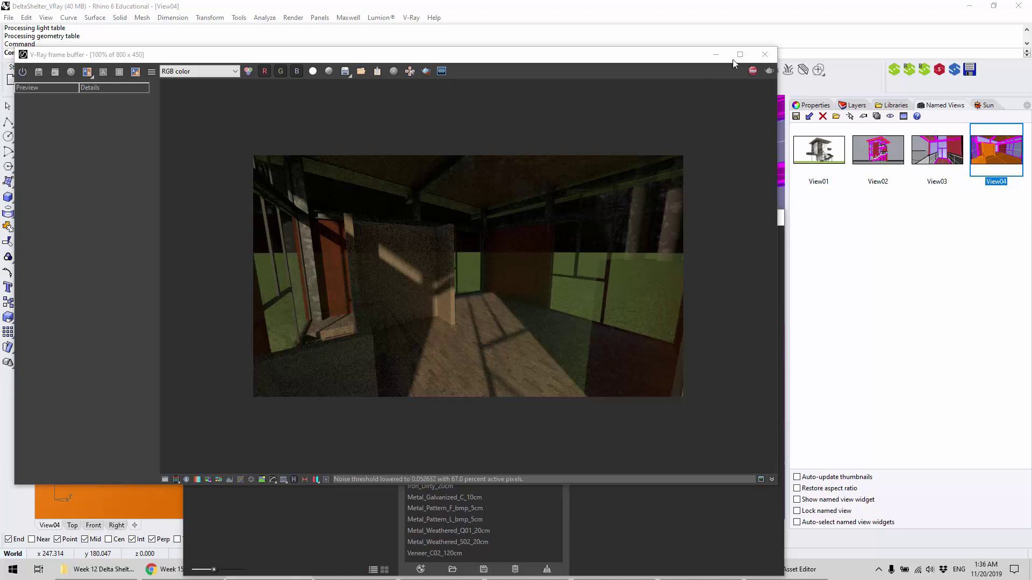
{"action": "left_click_drag", "start_coordinate": [704, 61], "coordinate": [479, 76]}
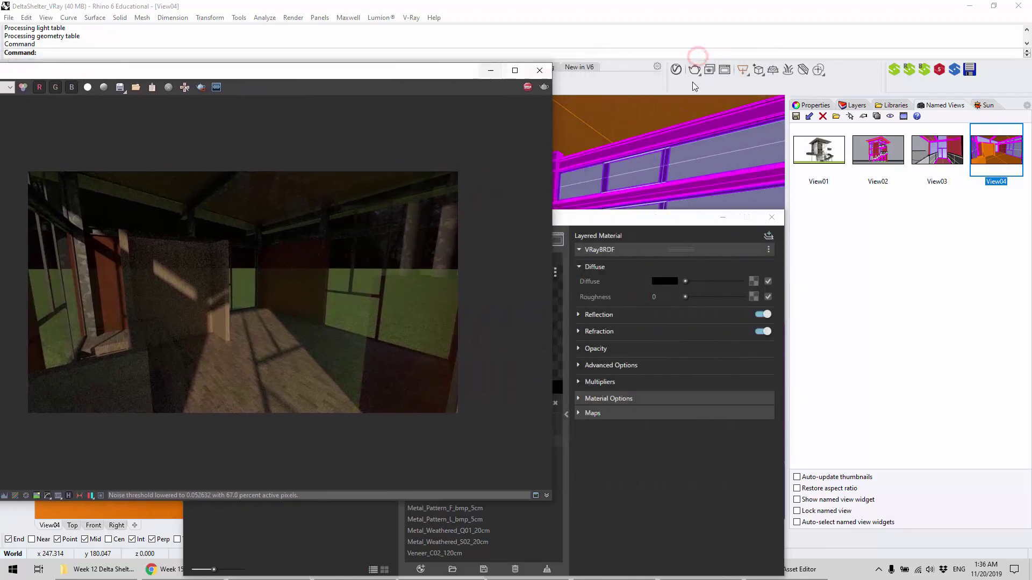
{"action": "left_click", "coordinate": [991, 107]}
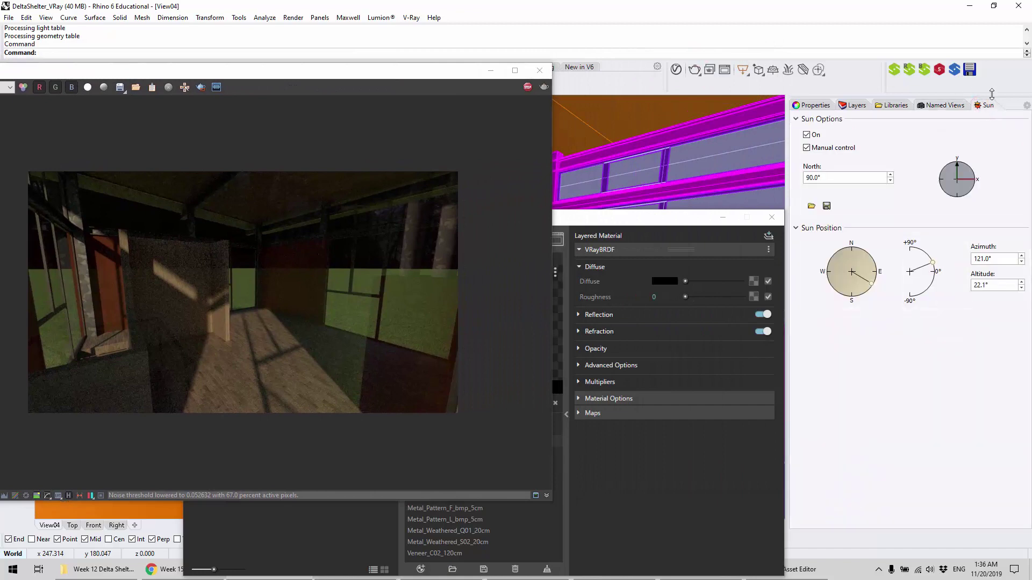
{"action": "left_click", "coordinate": [746, 216]}
{"action": "left_click", "coordinate": [723, 217]}
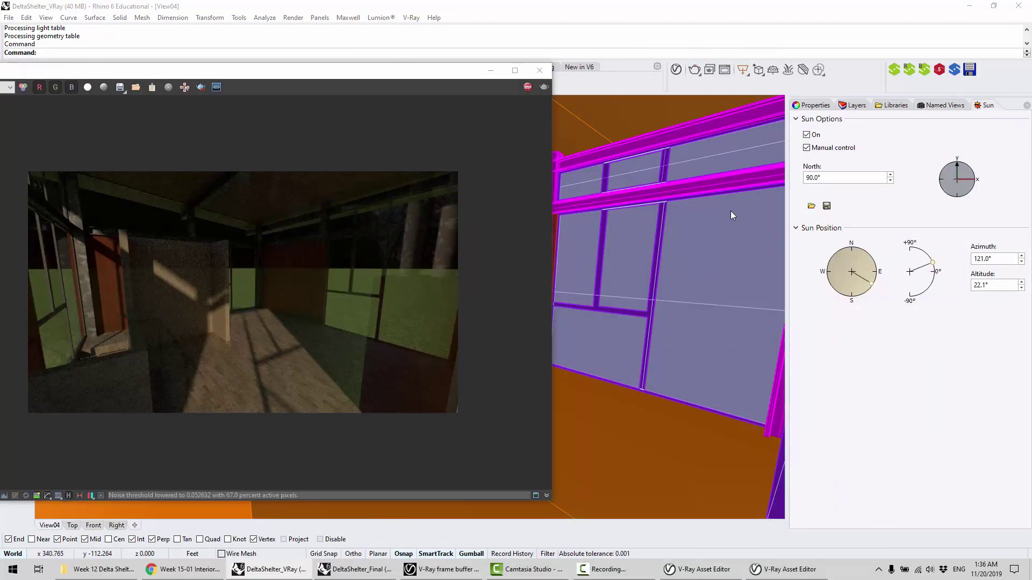
Try several northern sun directions for the interior render, ending at an azimuth of about 24.4°
{"action": "left_click_drag", "start_coordinate": [871, 283], "coordinate": [848, 238]}
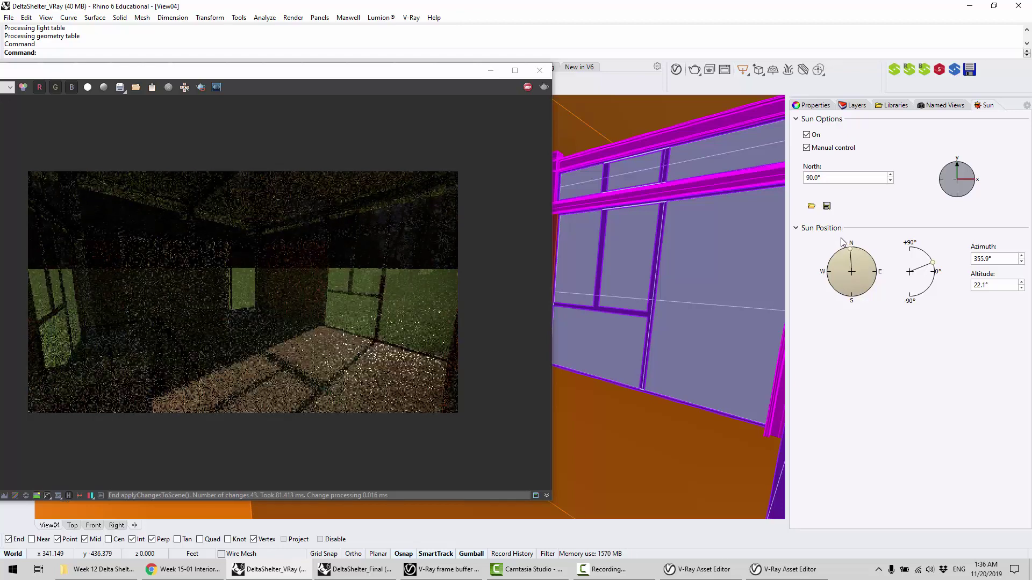
{"action": "left_click", "coordinate": [853, 245]}
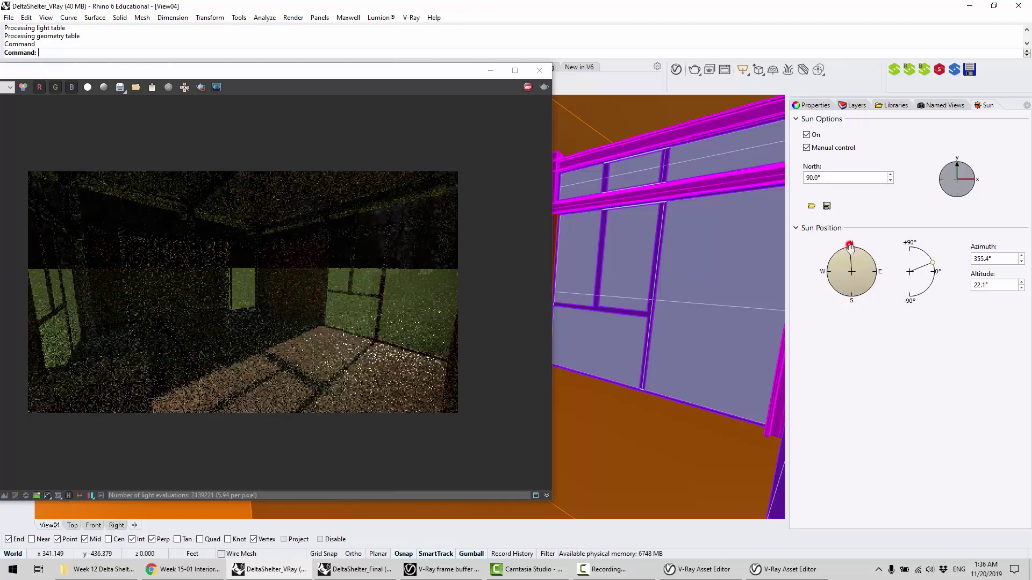
{"action": "left_click_drag", "start_coordinate": [853, 245], "coordinate": [856, 246]}
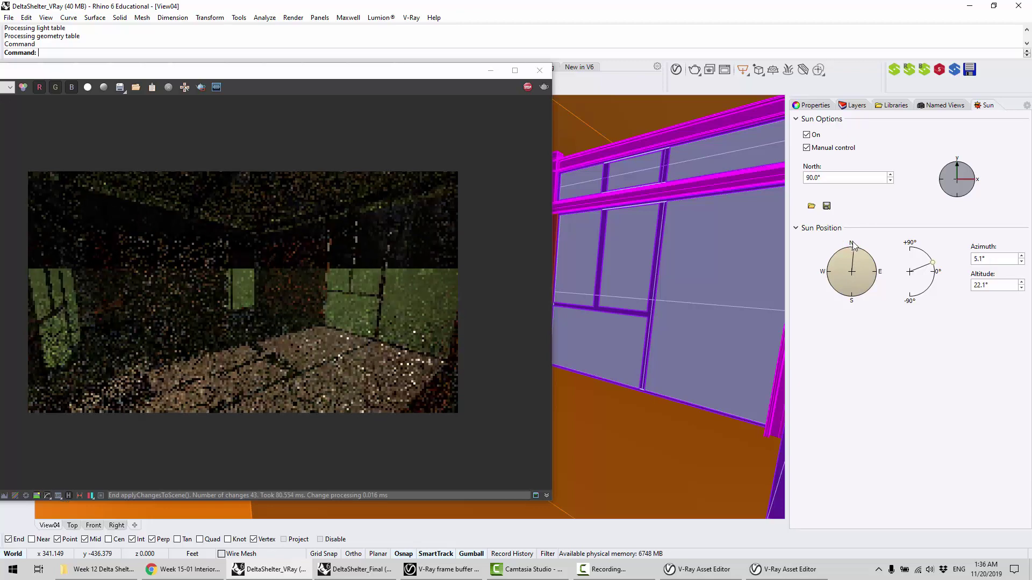
{"action": "left_click", "coordinate": [855, 250]}
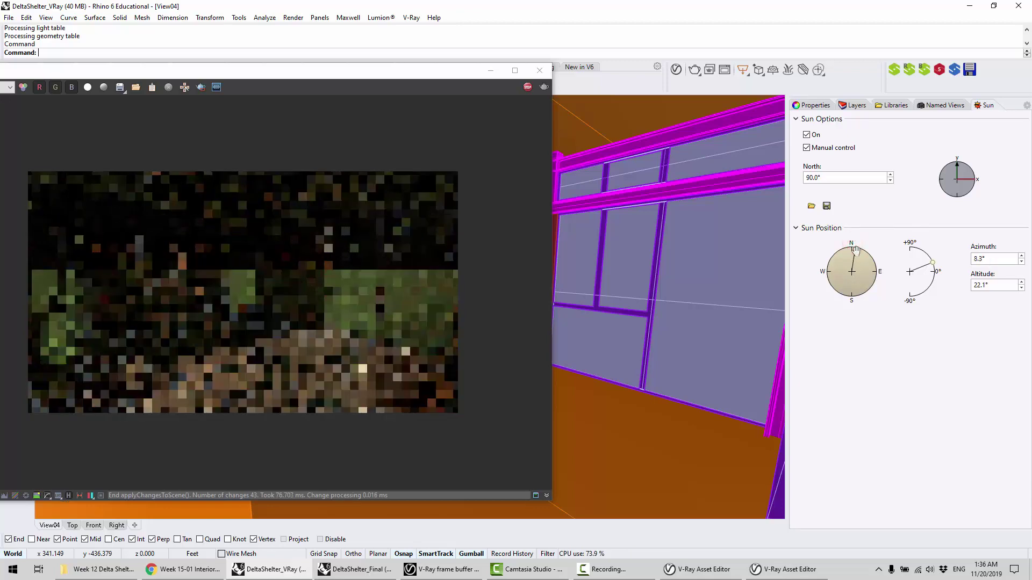
{"action": "left_click", "coordinate": [860, 257]}
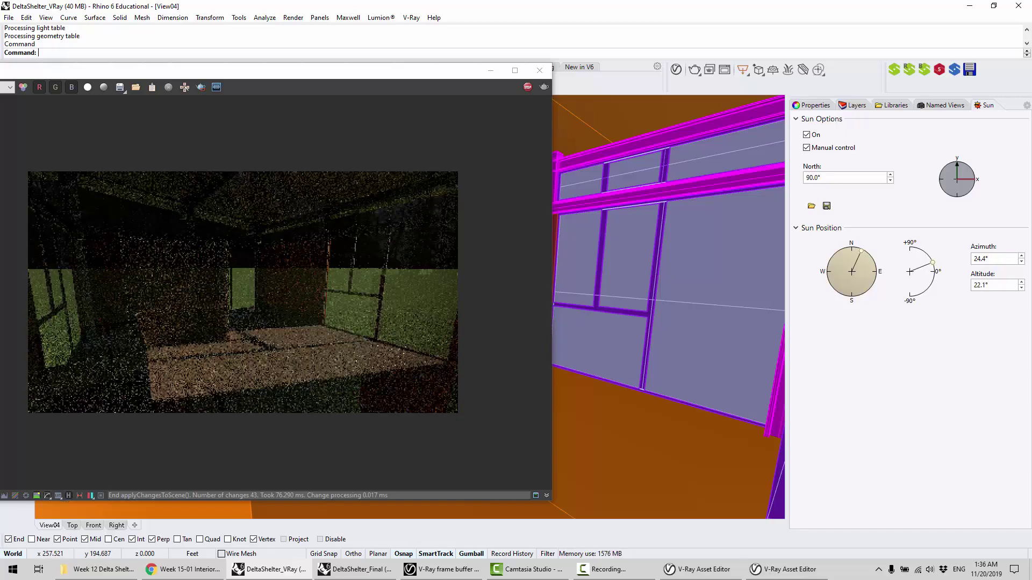
Review the portal lights and other lesson topics on the Interior Rendering page in Chrome, then return to the Rhino model
{"action": "left_click", "coordinate": [182, 569]}
{"action": "scroll", "coordinate": [344, 340], "scroll_direction": "down", "scroll_amount": 3}
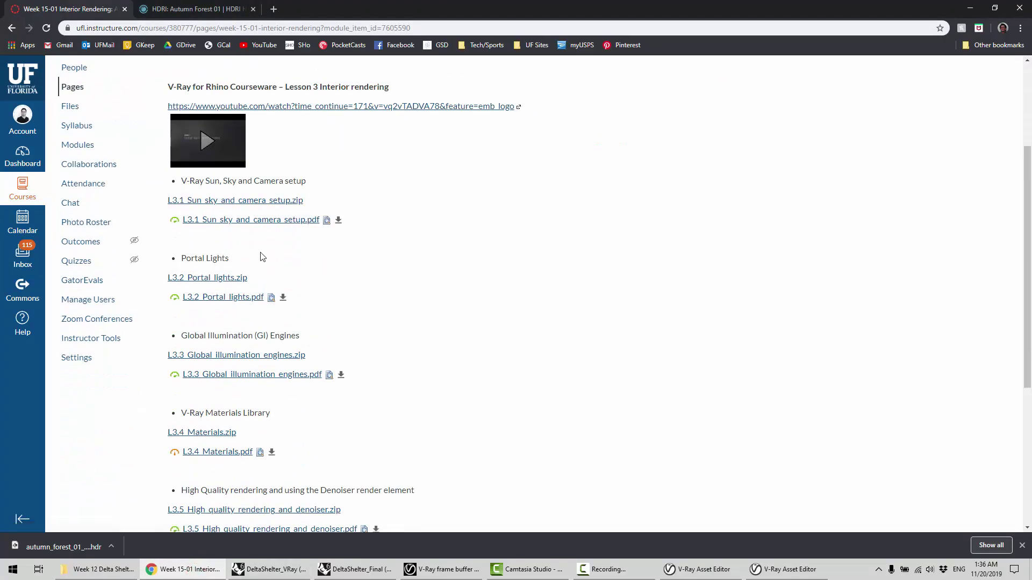
{"action": "left_click", "coordinate": [972, 10]}
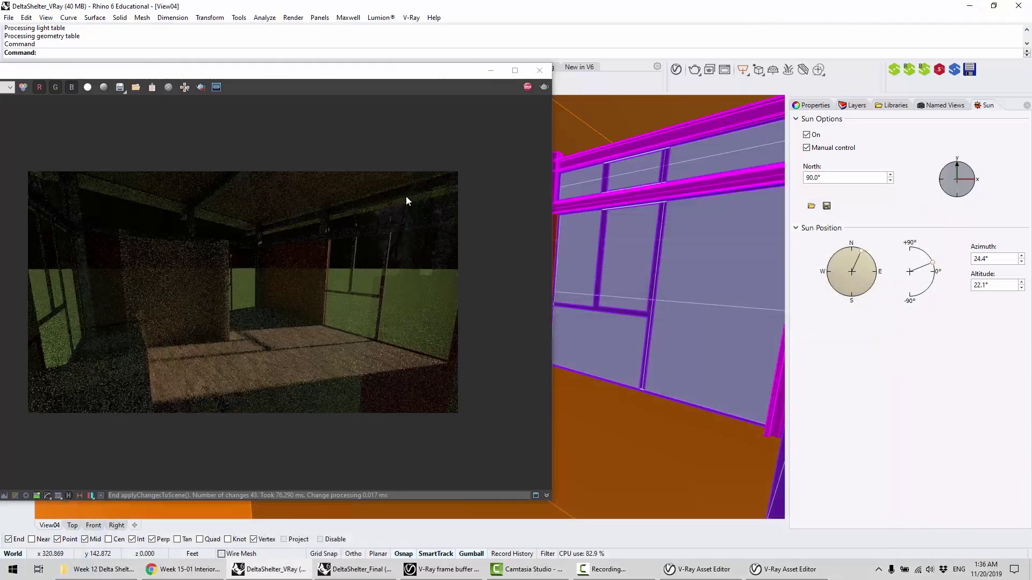
Stop the interactive render, close the frame buffer and view the building's glazed facade from outside
{"action": "left_click", "coordinate": [521, 87]}
{"action": "left_click", "coordinate": [540, 70]}
{"action": "right_click_drag", "start_coordinate": [511, 108], "coordinate": [395, 228]}
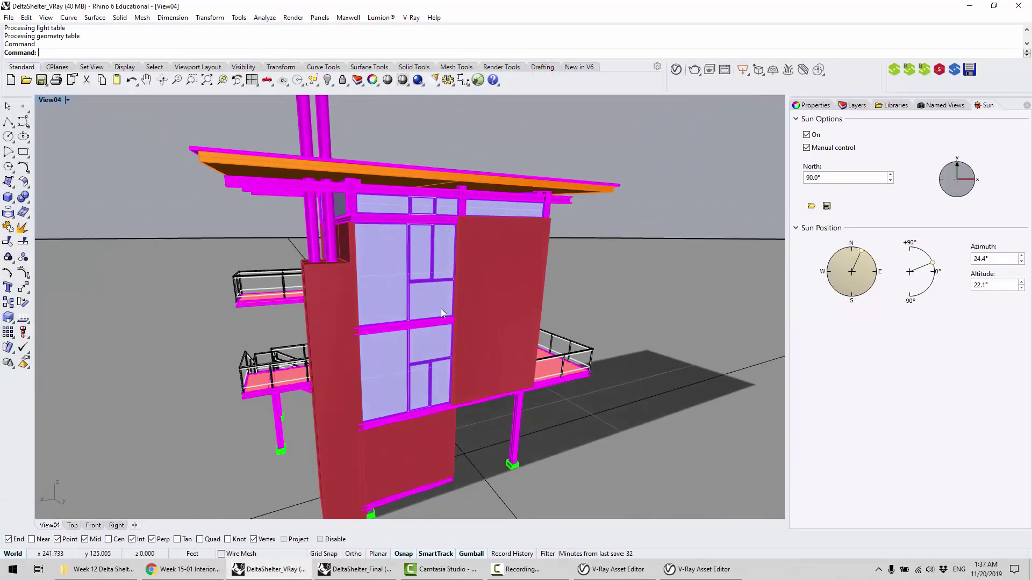
{"action": "right_click_drag", "start_coordinate": [445, 312], "coordinate": [537, 279]}
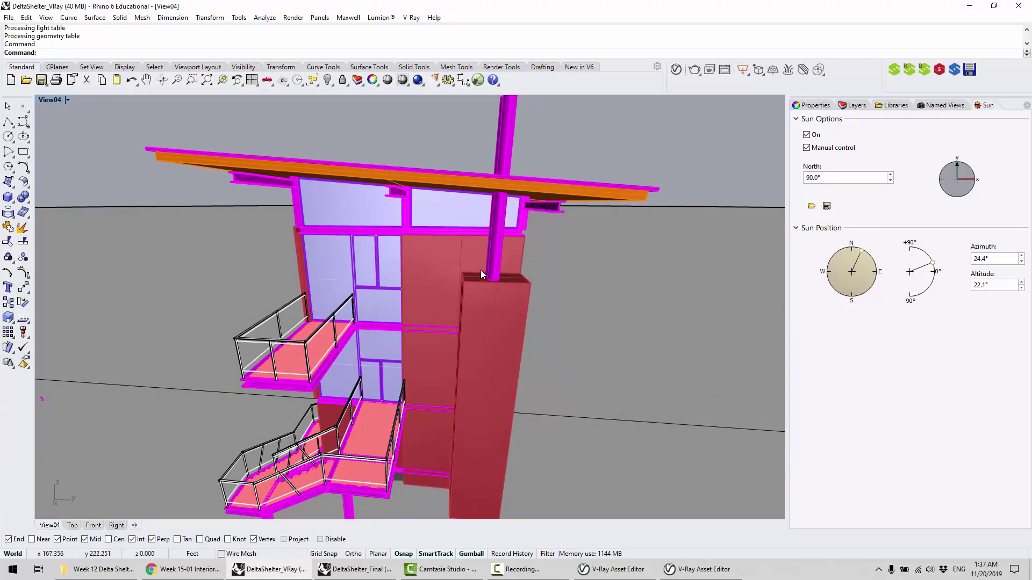
{"action": "right_click_drag", "start_coordinate": [505, 248], "coordinate": [402, 313]}
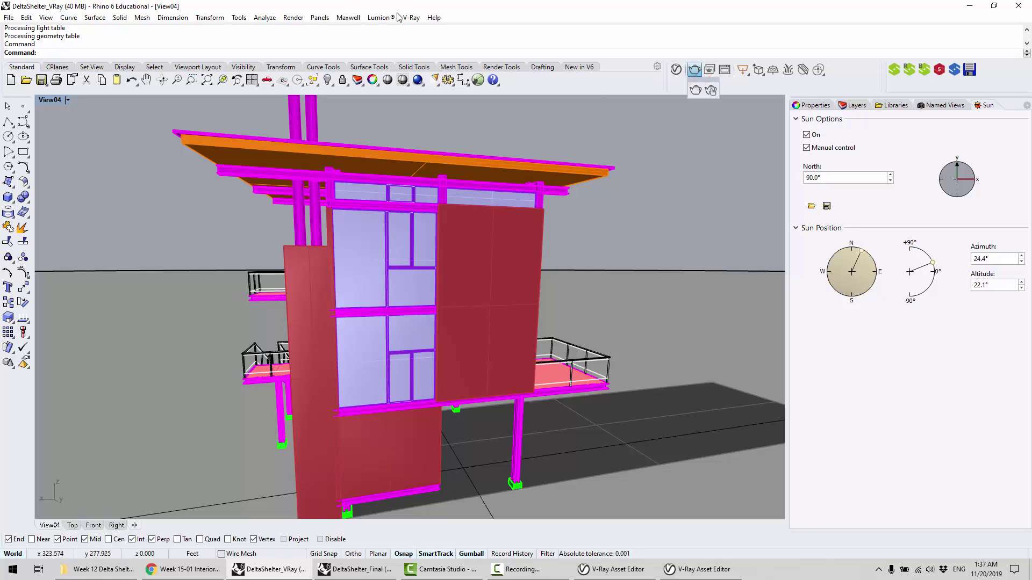
Try to draw a rectangular V-Ray light about 42 ft long, ending at the floor beam of the glazed facade
{"action": "left_click", "coordinate": [411, 17]}
{"action": "mouse_move", "coordinate": [451, 82]}
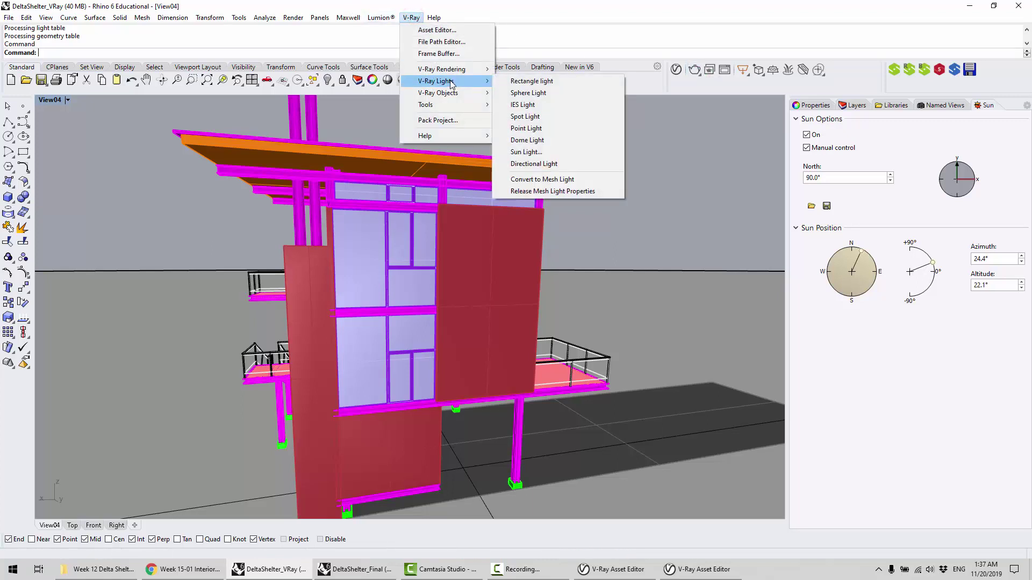
{"action": "left_click", "coordinate": [532, 81]}
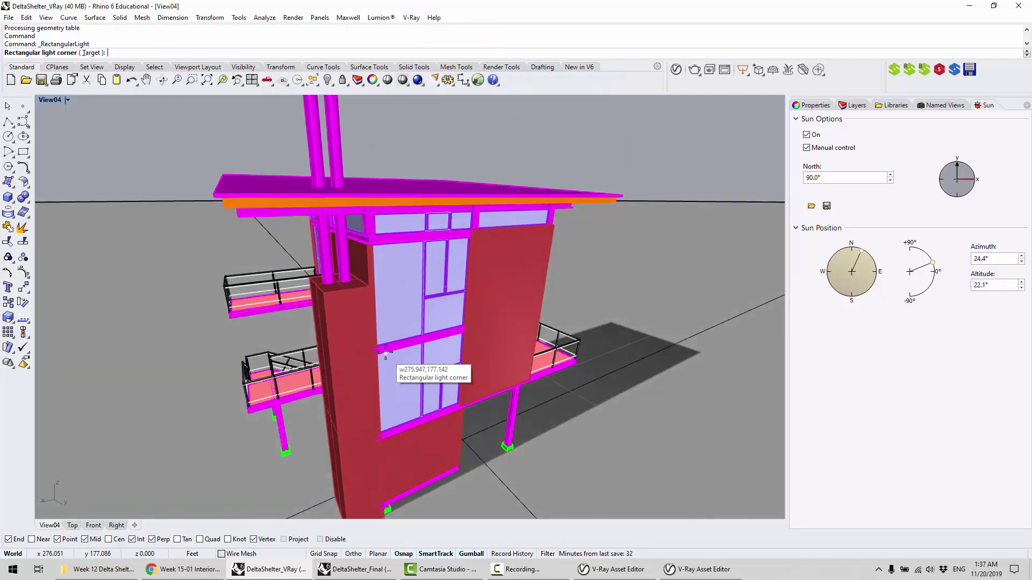
{"action": "left_click", "coordinate": [377, 348]}
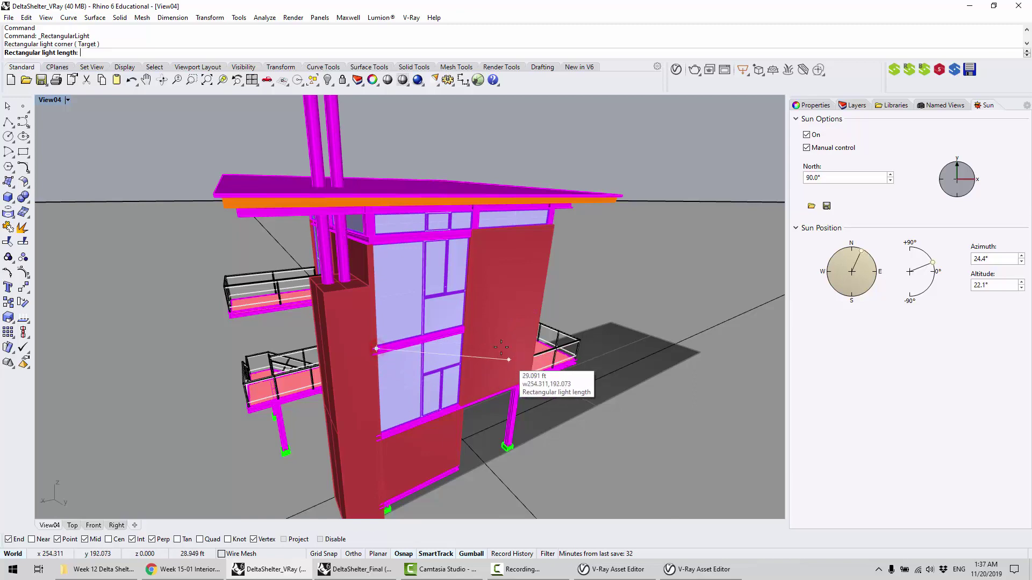
{"action": "scroll", "coordinate": [465, 309], "scroll_direction": "up", "scroll_amount": 5}
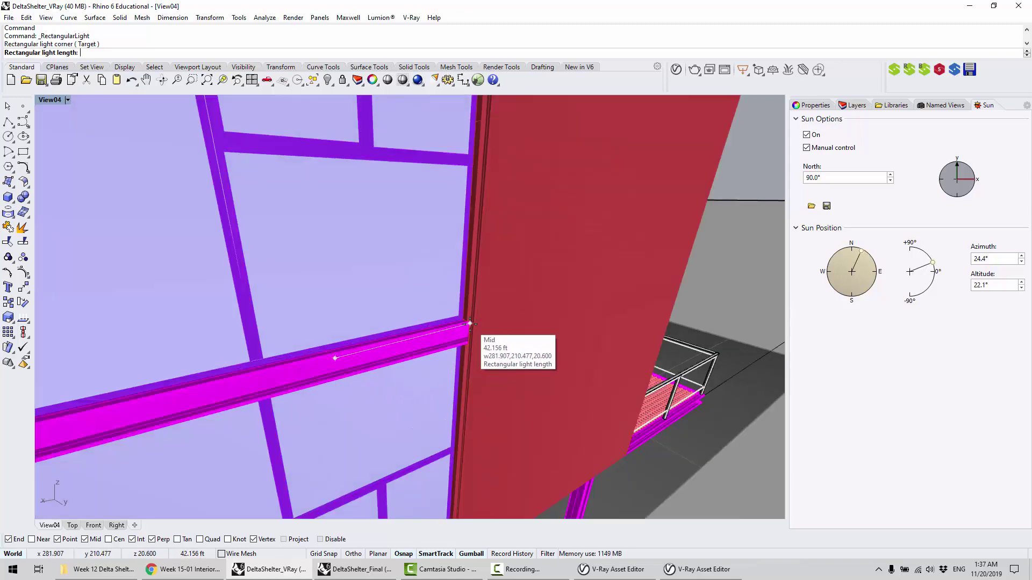
{"action": "left_click", "coordinate": [465, 319]}
{"action": "scroll", "coordinate": [483, 330], "scroll_direction": "down", "scroll_amount": 5}
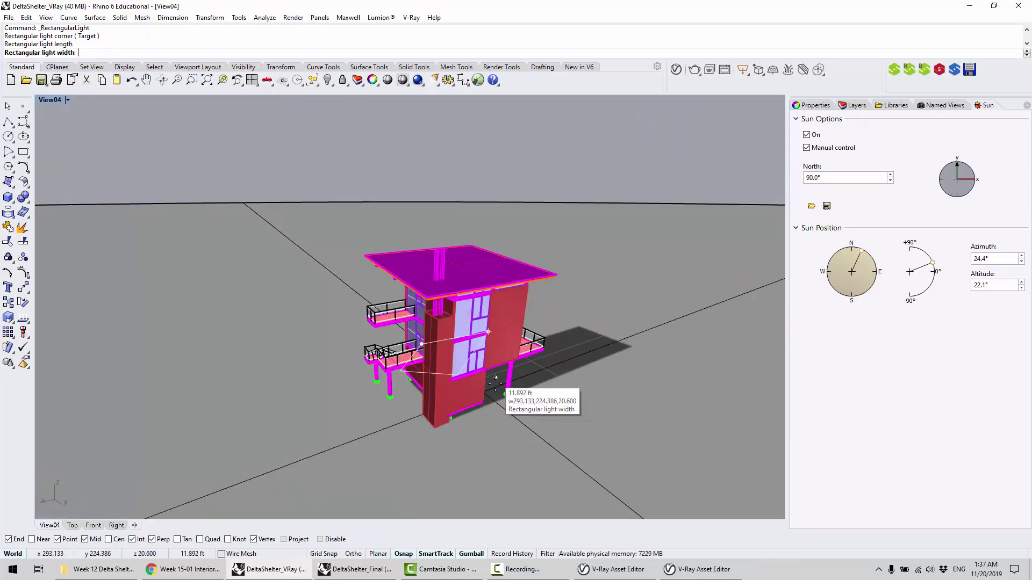
{"action": "left_click", "coordinate": [601, 368]}
Draw a rectangular V-Ray light about 10 ft by 10 ft on the ground beside the glazed facade
{"action": "key", "text": "Return"}
{"action": "scroll", "coordinate": [409, 360], "scroll_direction": "up", "scroll_amount": 5}
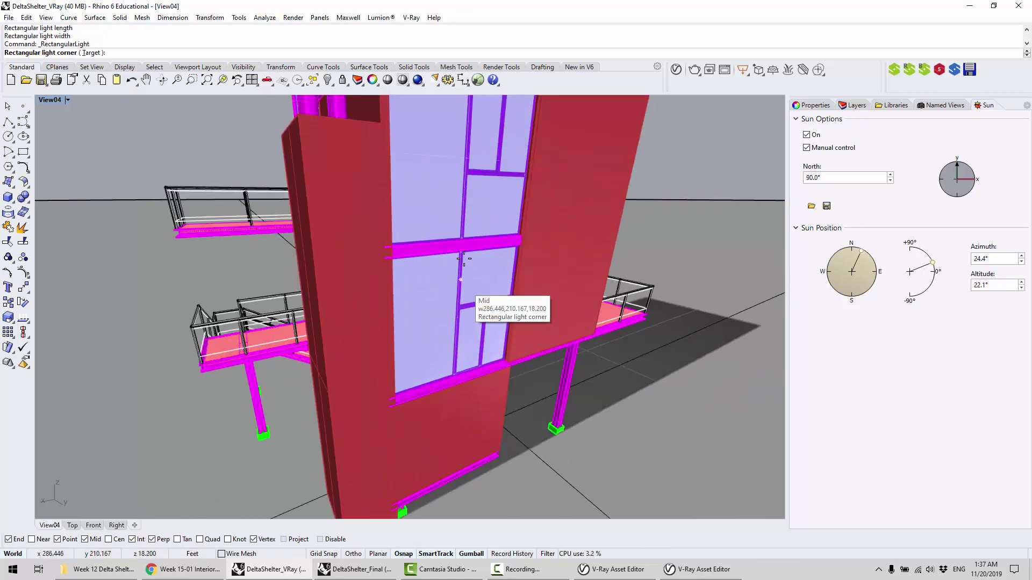
{"action": "scroll", "coordinate": [463, 259], "scroll_direction": "down", "scroll_amount": 4}
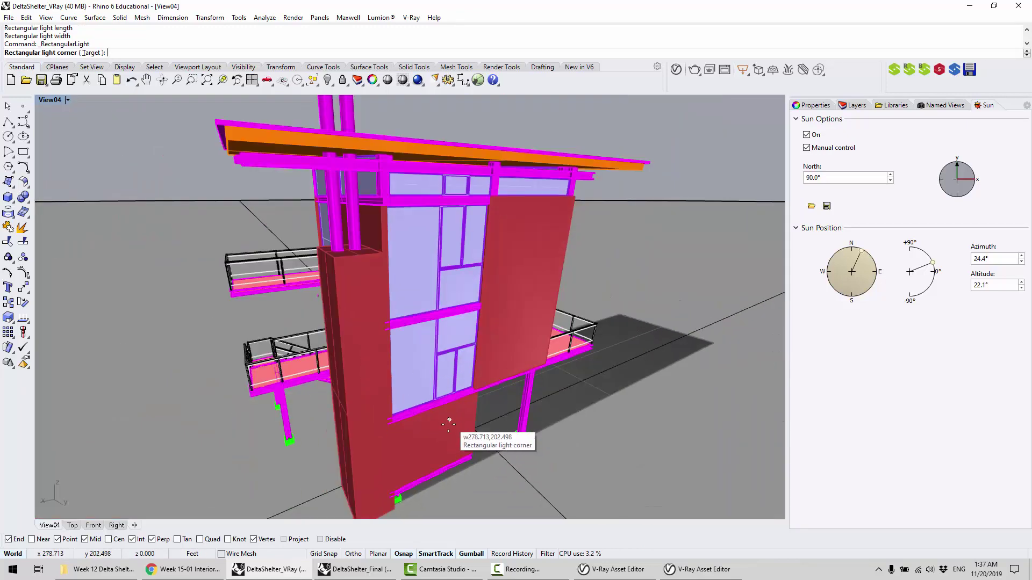
{"action": "scroll", "coordinate": [449, 425], "scroll_direction": "down", "scroll_amount": 4}
{"action": "left_click", "coordinate": [424, 481]}
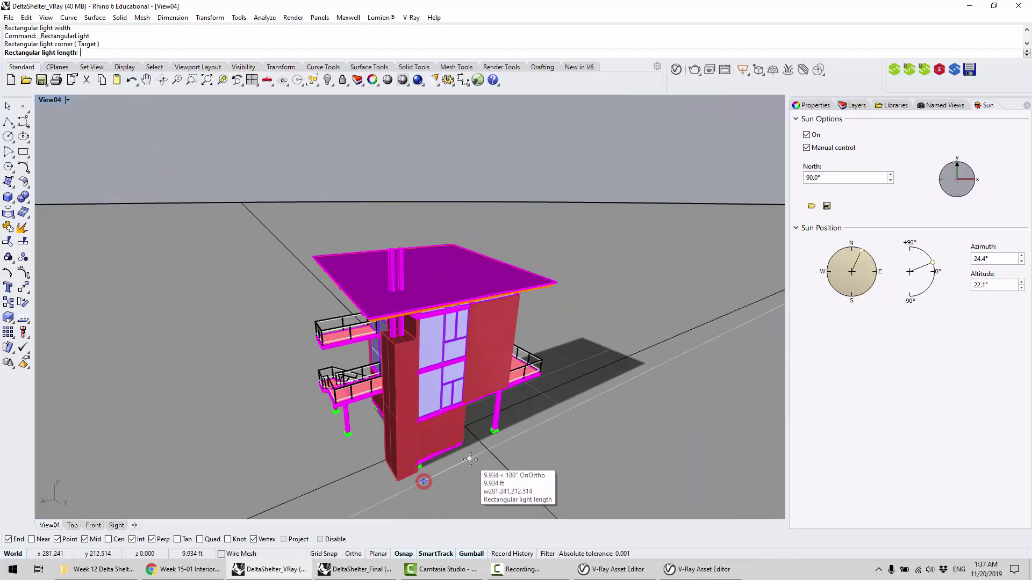
{"action": "left_click", "coordinate": [470, 459]}
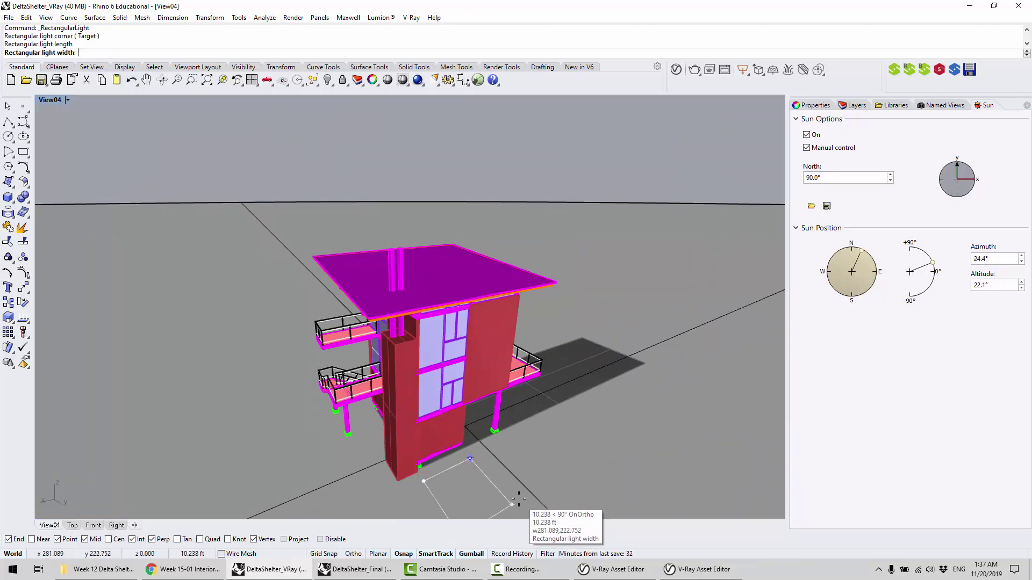
{"action": "left_click", "coordinate": [517, 501]}
{"action": "scroll", "coordinate": [482, 472], "scroll_direction": "up", "scroll_amount": 6}
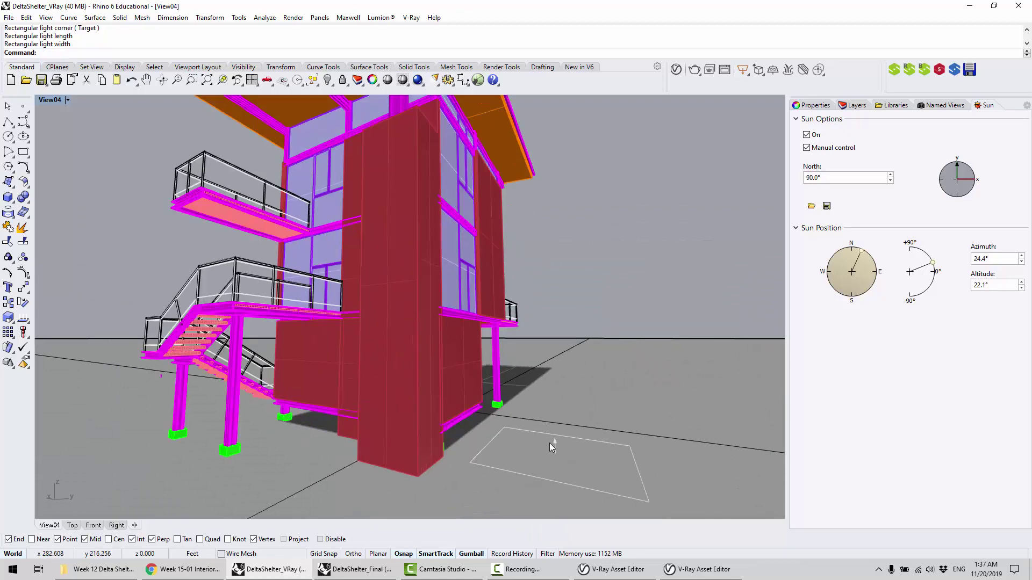
Raise the rectangular light vertically from the ground toward the glazed facade and deselect it
{"action": "left_click", "coordinate": [545, 482]}
{"action": "left_click_drag", "start_coordinate": [555, 409], "coordinate": [572, 243]}
{"action": "key", "text": "Escape"}
{"action": "scroll", "coordinate": [535, 311], "scroll_direction": "down", "scroll_amount": 3}
{"action": "scroll", "coordinate": [517, 341], "scroll_direction": "up", "scroll_amount": 5}
{"action": "scroll", "coordinate": [562, 249], "scroll_direction": "down", "scroll_amount": 5}
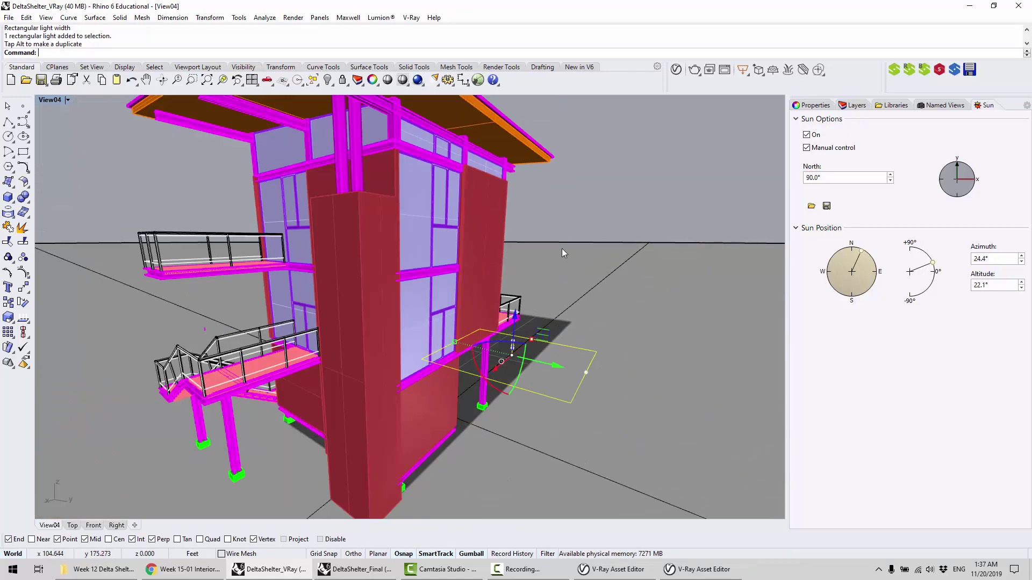
{"action": "right_click_drag", "start_coordinate": [562, 248], "coordinate": [563, 340]}
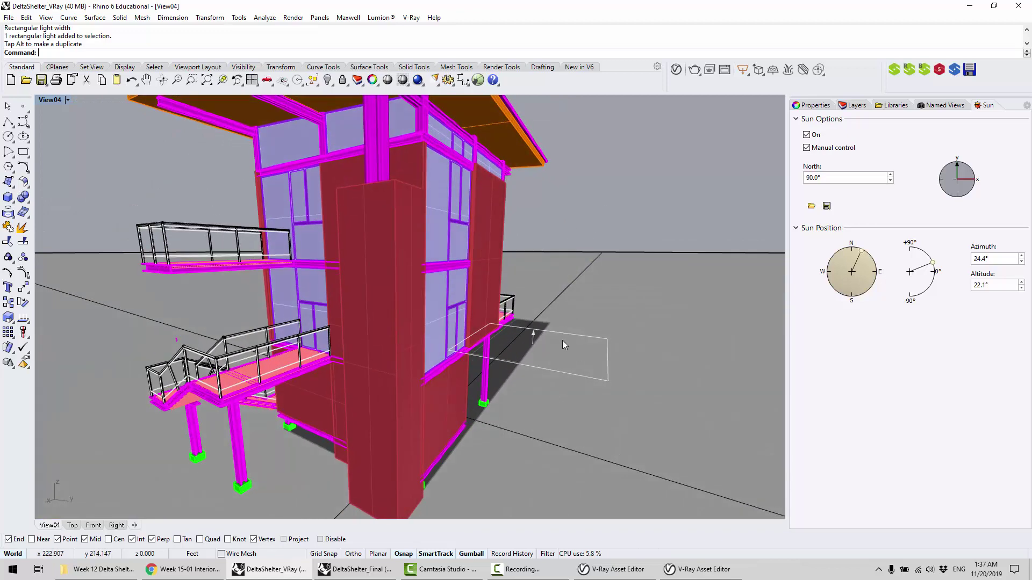
Rotate the rectangular light upright and position it just outside the upper-floor glazing
{"action": "scroll", "coordinate": [545, 369], "scroll_direction": "up", "scroll_amount": 2}
{"action": "left_click", "coordinate": [545, 370]}
{"action": "left_click_drag", "start_coordinate": [511, 375], "coordinate": [584, 384]}
{"action": "right_click_drag", "start_coordinate": [584, 384], "coordinate": [576, 346]}
{"action": "left_click_drag", "start_coordinate": [488, 350], "coordinate": [454, 159]}
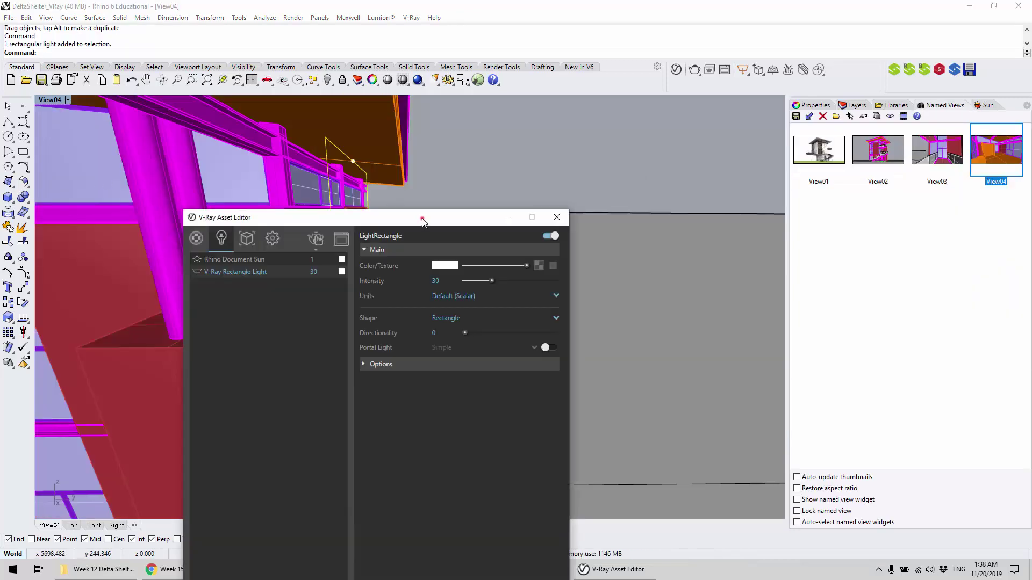
Restore the named view View04 and enable Portal Light on the V-Ray Rectangle Light, keeping the Simple type
{"action": "left_click_drag", "start_coordinate": [376, 217], "coordinate": [595, 110]}
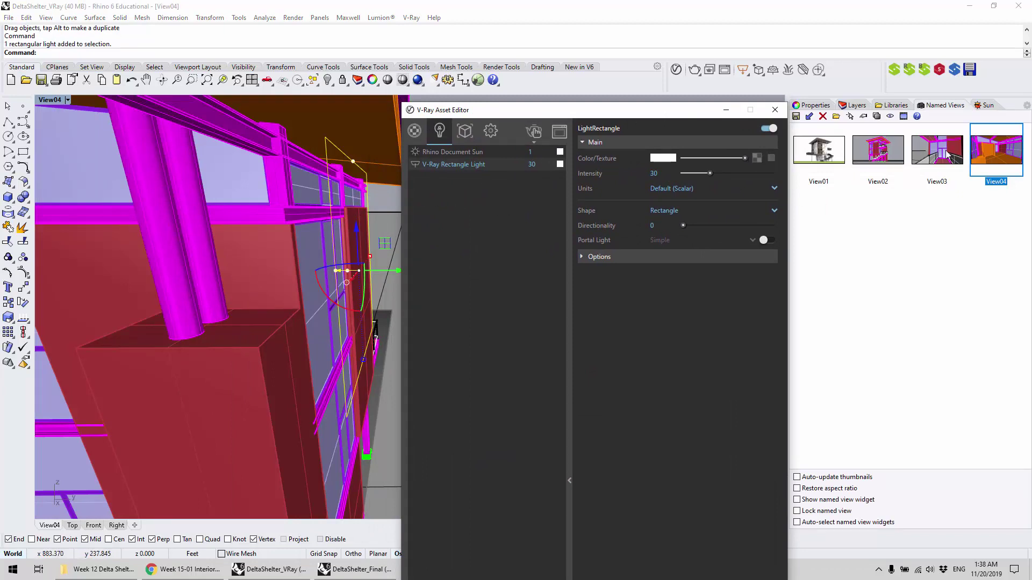
{"action": "double_click", "coordinate": [993, 154]}
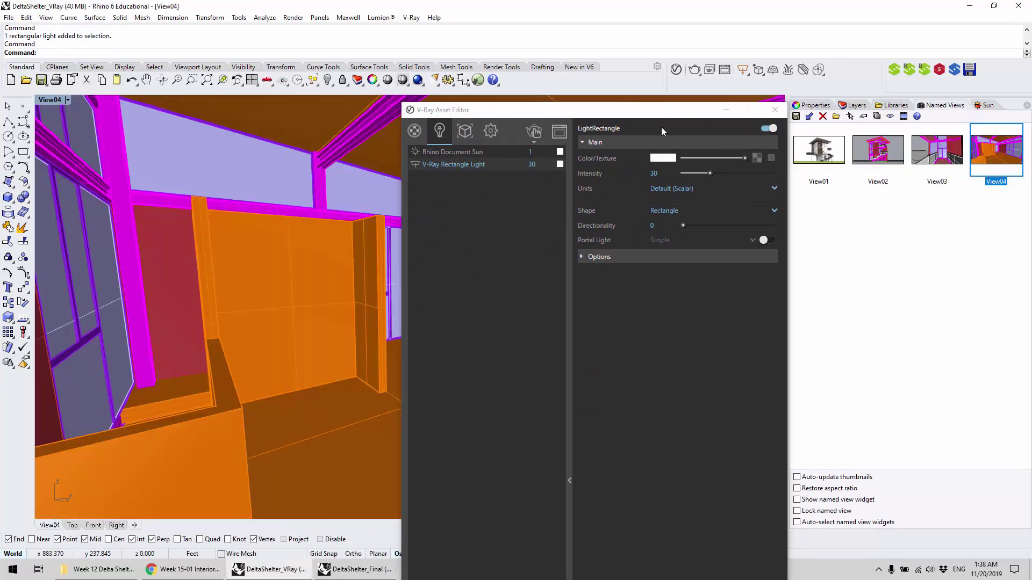
{"action": "left_click", "coordinate": [651, 110]}
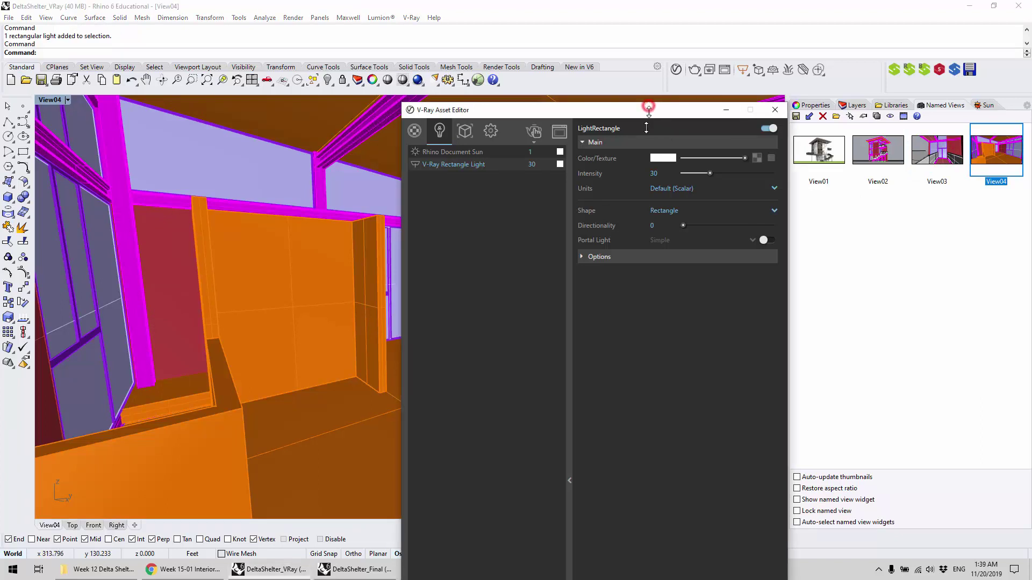
{"action": "double_click", "coordinate": [475, 170]}
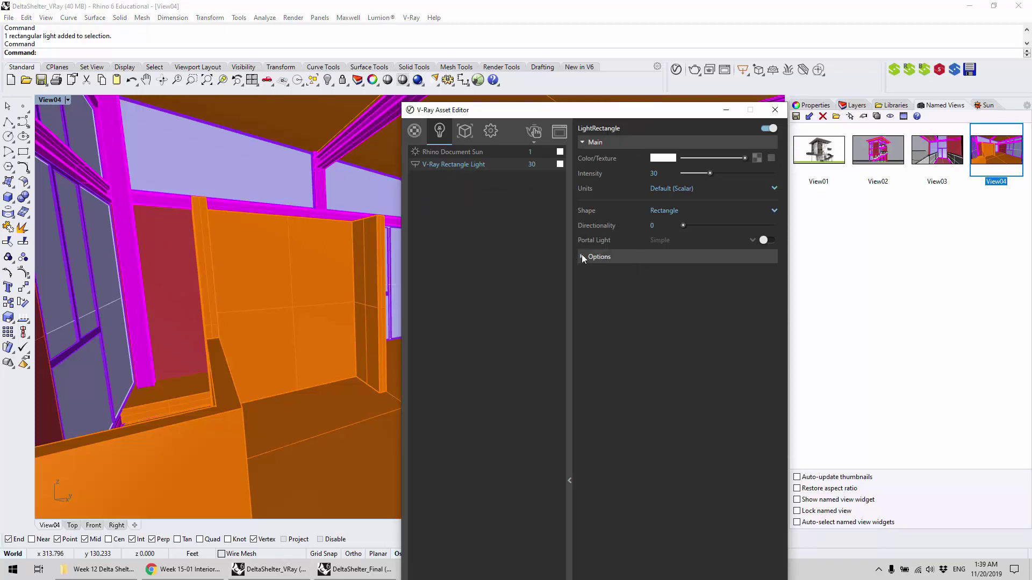
{"action": "left_click", "coordinate": [766, 241]}
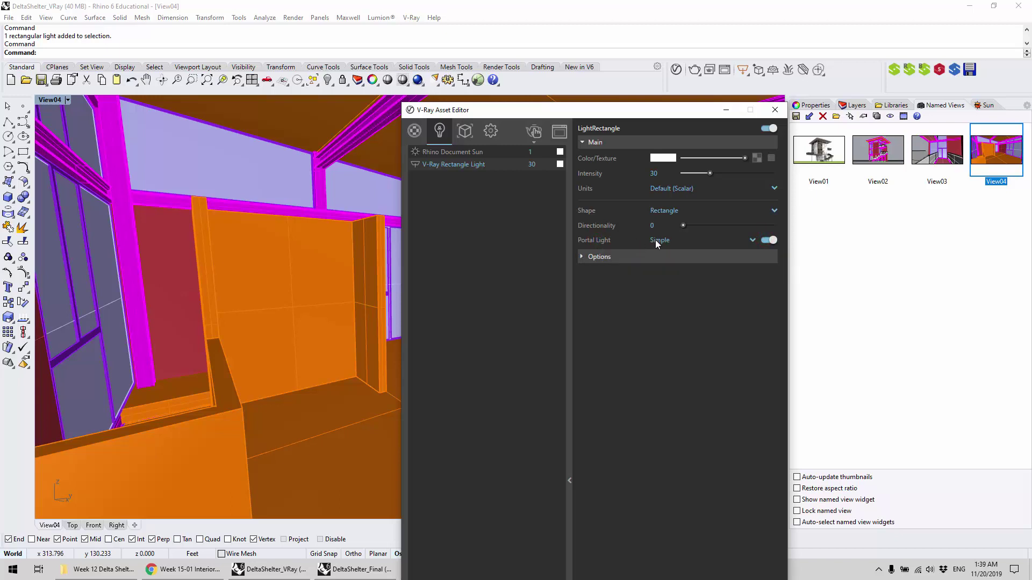
{"action": "left_click", "coordinate": [751, 242]}
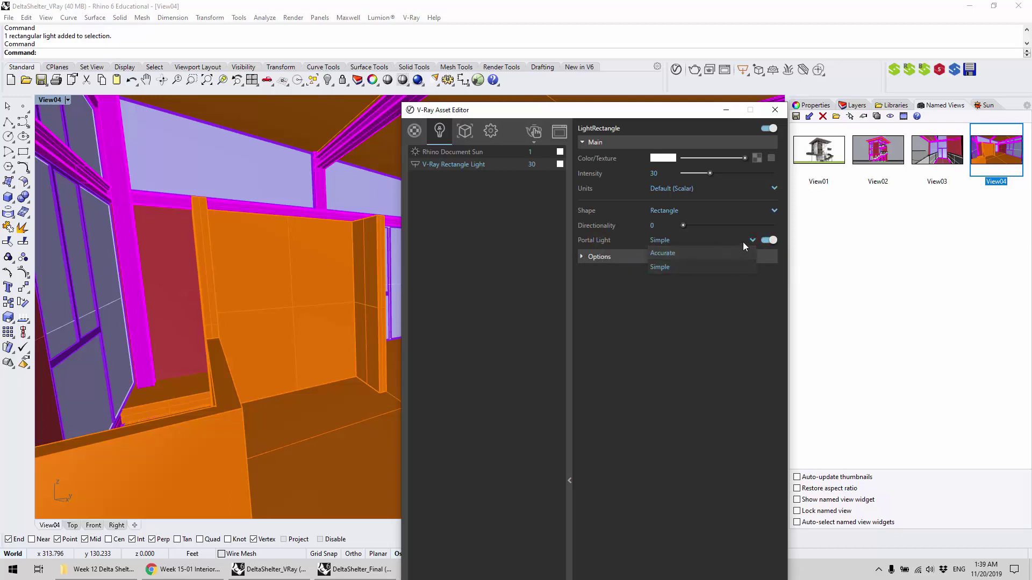
{"action": "left_click", "coordinate": [745, 239]}
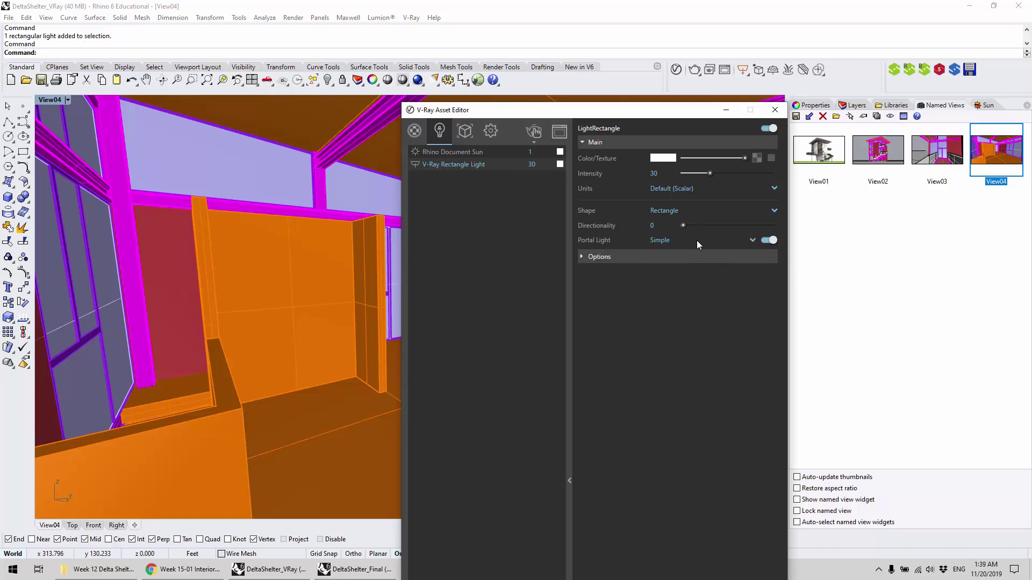
Shift the portal light to line up with the upper-floor window wall and start an interactive render of View04
{"action": "left_click_drag", "start_coordinate": [674, 113], "coordinate": [649, 547]}
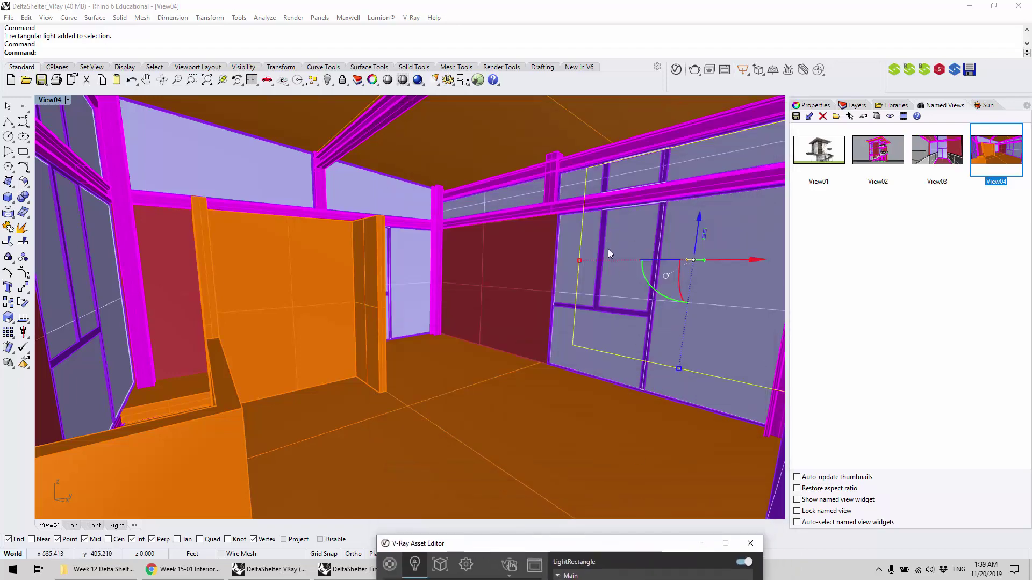
{"action": "left_click_drag", "start_coordinate": [747, 258], "coordinate": [657, 258]}
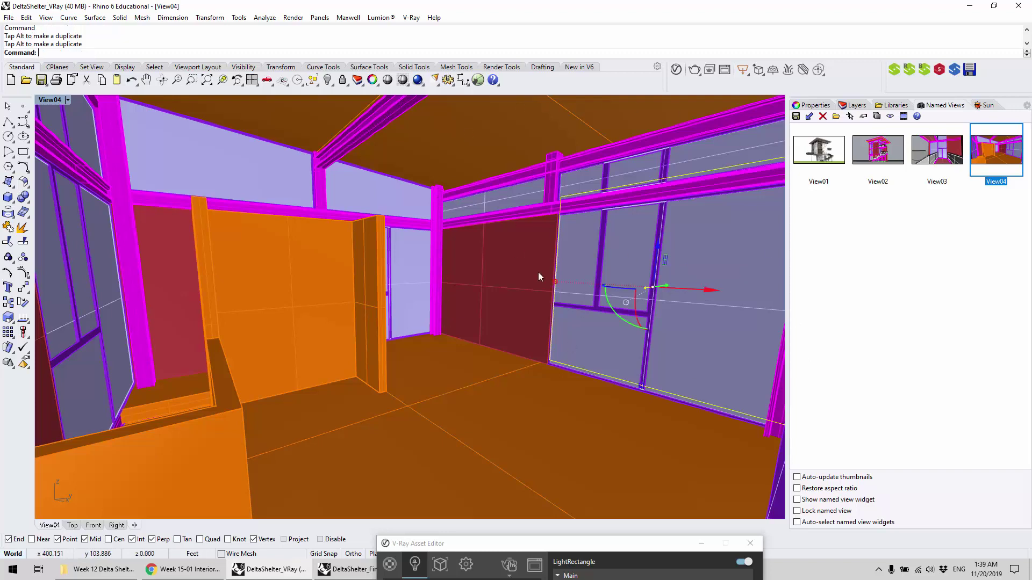
{"action": "left_click", "coordinate": [623, 559]}
{"action": "left_click", "coordinate": [534, 198]}
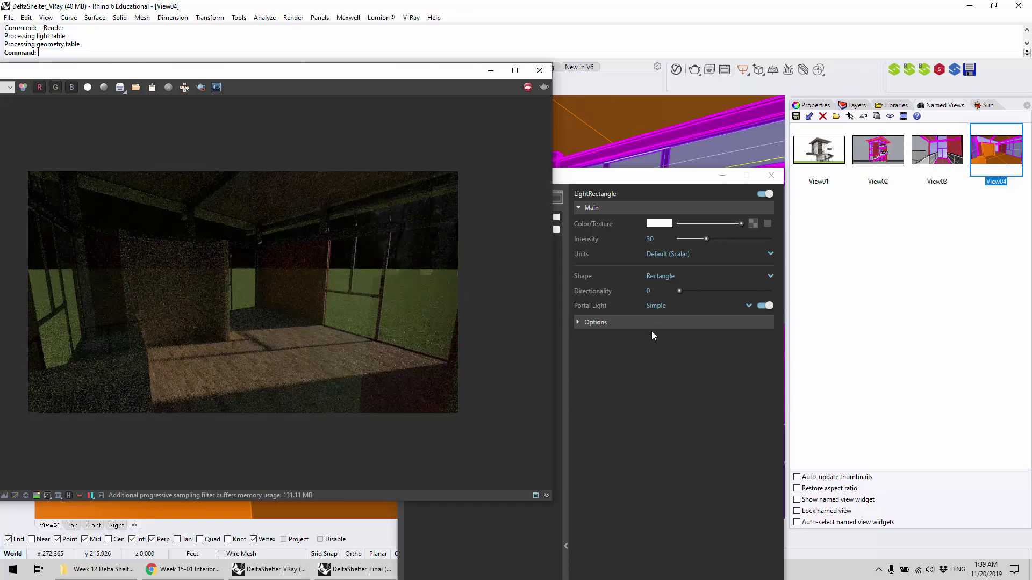
Try a camera exposure value of 12 for the interior render and settle on 11
{"action": "double_click", "coordinate": [647, 173]}
{"action": "left_click", "coordinate": [658, 190]}
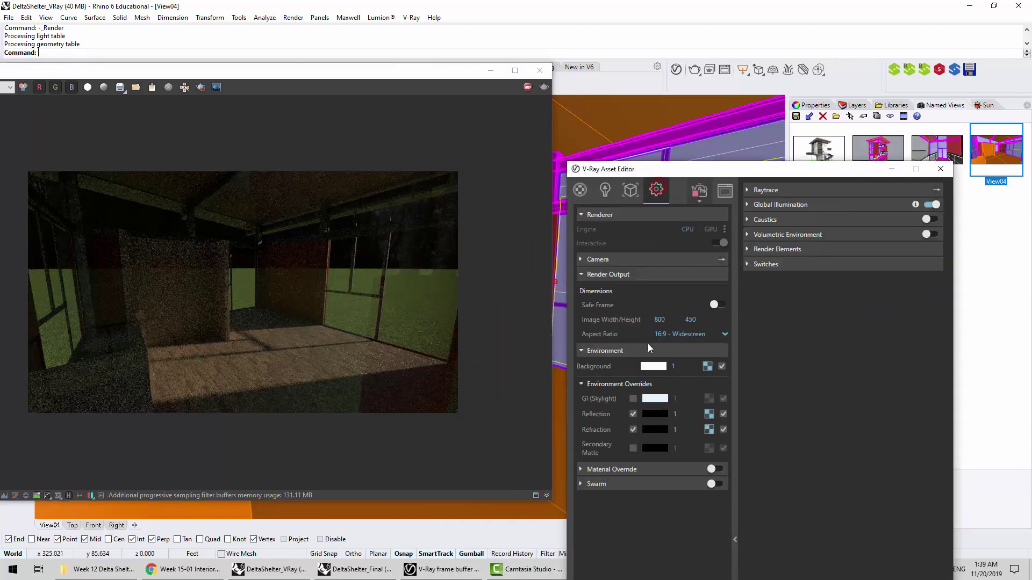
{"action": "left_click", "coordinate": [635, 259]}
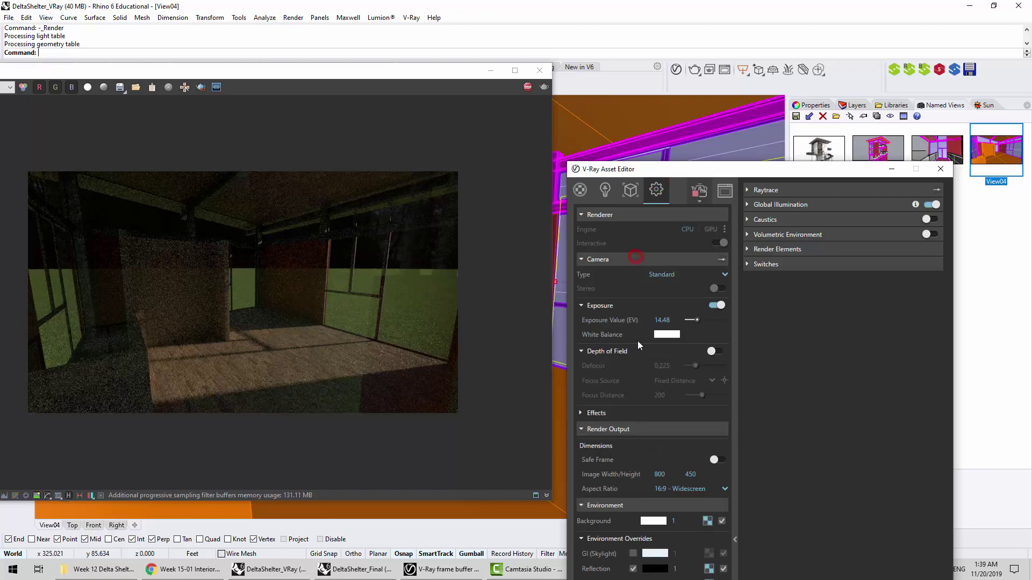
{"action": "double_click", "coordinate": [675, 317]}
{"action": "type", "text": "12"}
{"action": "key", "text": "Return"}
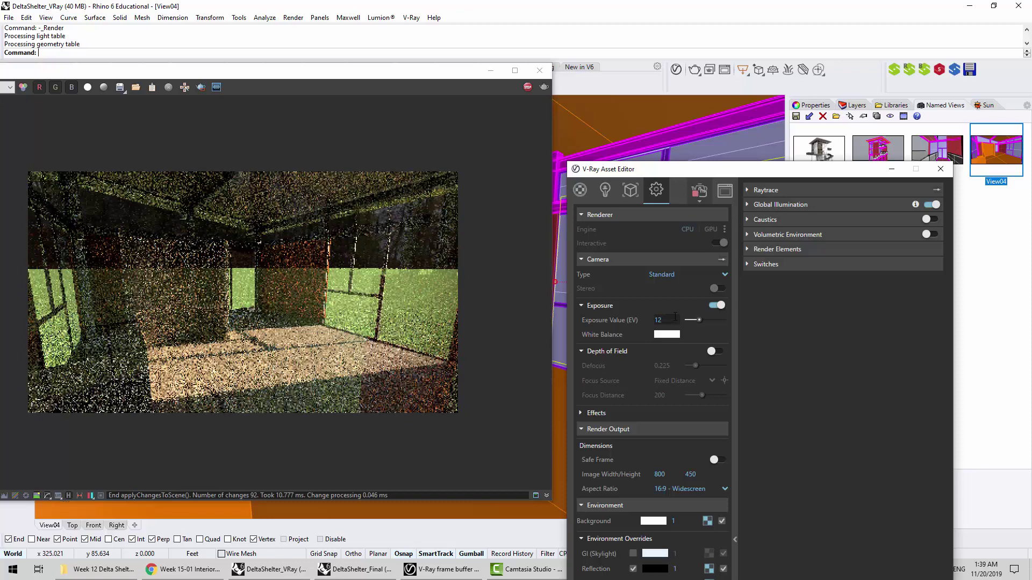
{"action": "key", "text": "BackSpace"}
{"action": "type", "text": "1"}
{"action": "key", "text": "Return"}
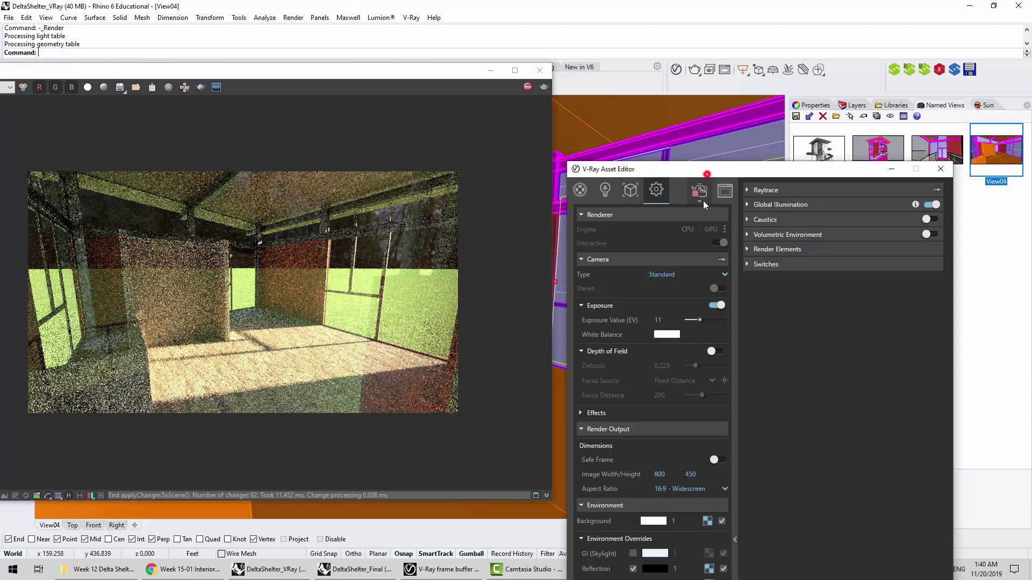
Raise the V-Ray Rectangle Light's intensity to 42.9
{"action": "left_click_drag", "start_coordinate": [704, 170], "coordinate": [704, 226]}
{"action": "left_click", "coordinate": [605, 247]}
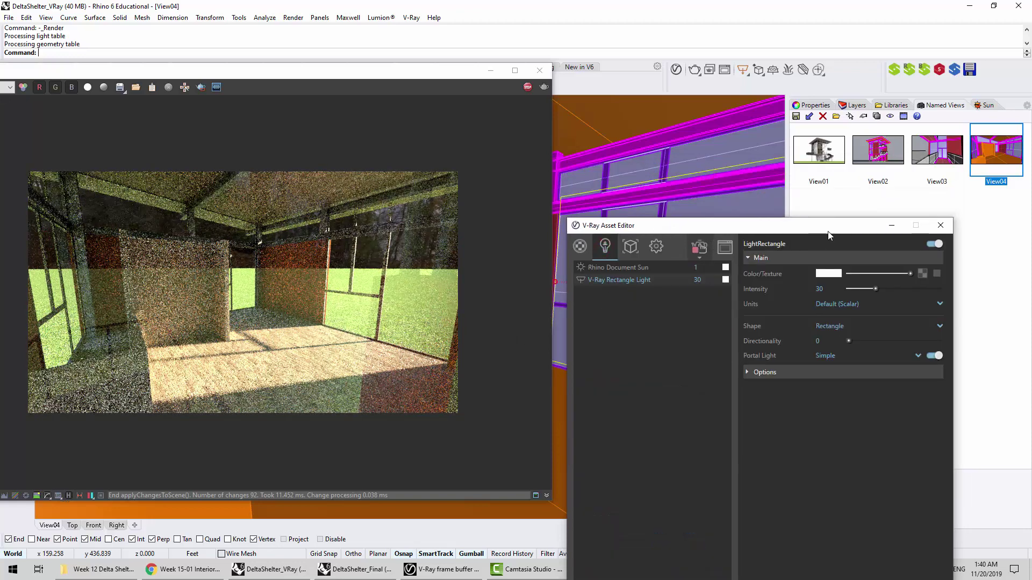
{"action": "left_click_drag", "start_coordinate": [828, 232], "coordinate": [757, 226]}
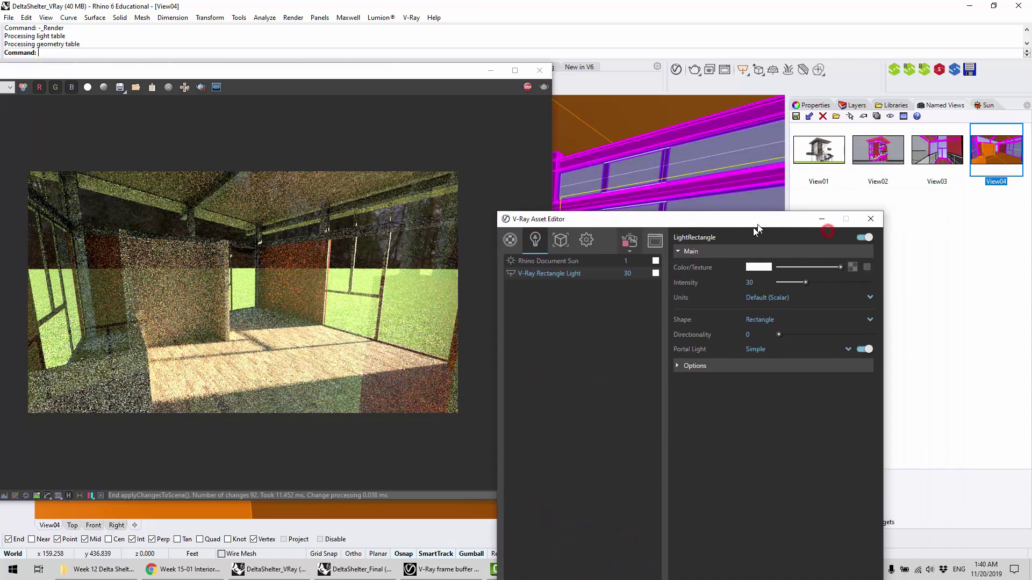
{"action": "left_click", "coordinate": [817, 280]}
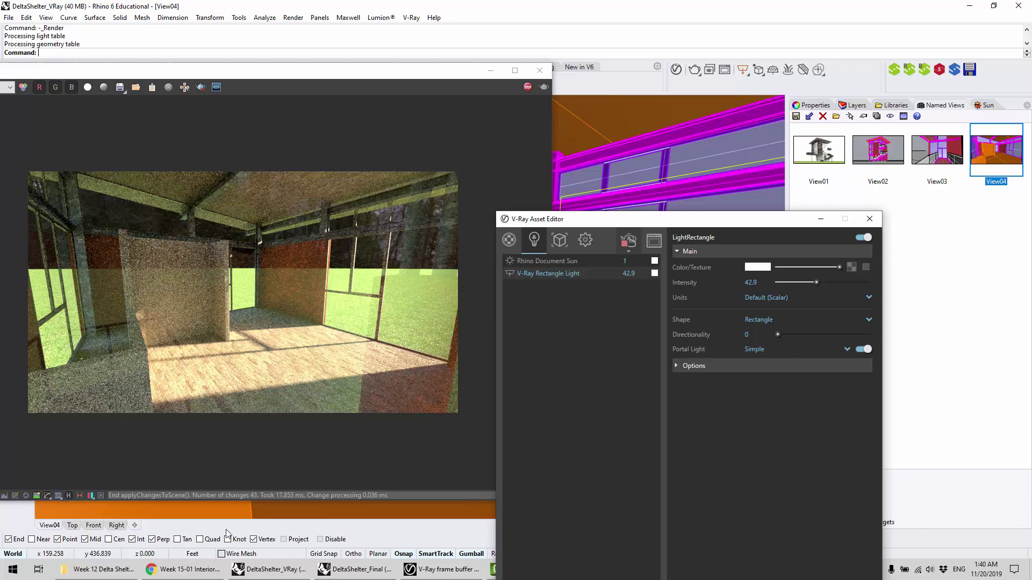
Switch to Chrome and review the lesson topics on the Week 15-01 Interior Rendering page
{"action": "left_click", "coordinate": [183, 569]}
{"action": "scroll", "coordinate": [308, 217], "scroll_direction": "up", "scroll_amount": 2}
{"action": "scroll", "coordinate": [308, 216], "scroll_direction": "up", "scroll_amount": 2}
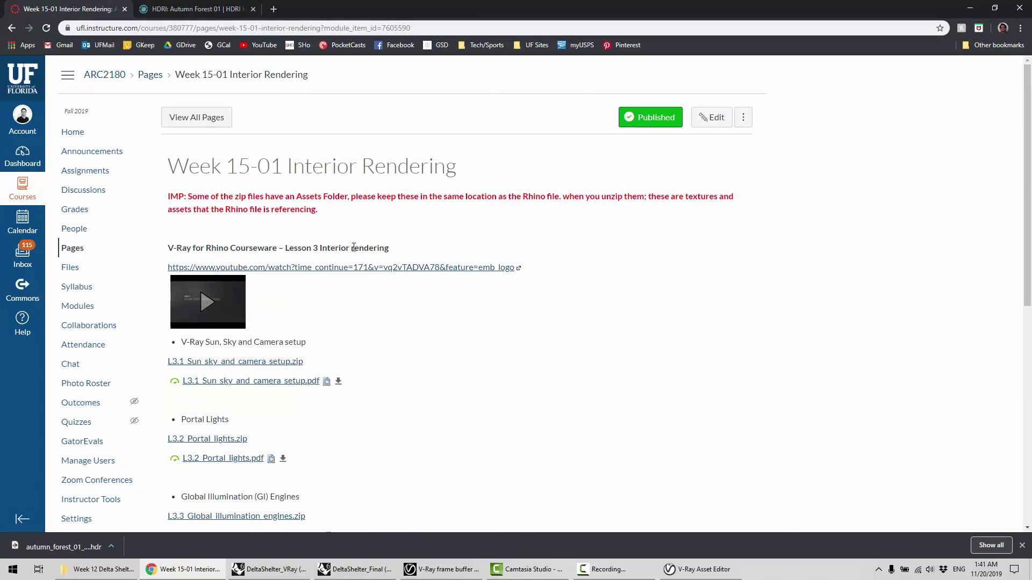
{"action": "scroll", "coordinate": [353, 247], "scroll_direction": "down", "scroll_amount": 2}
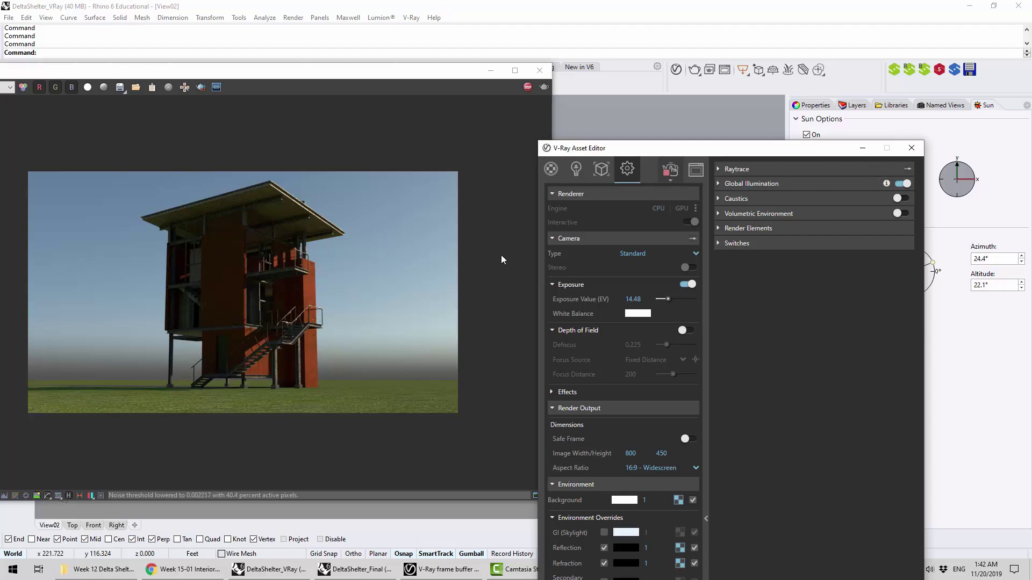
Close the frame buffer showing the exterior render and set the View02 viewport to the V-Ray Interactive display mode
{"action": "left_click_drag", "start_coordinate": [747, 149], "coordinate": [635, 468]}
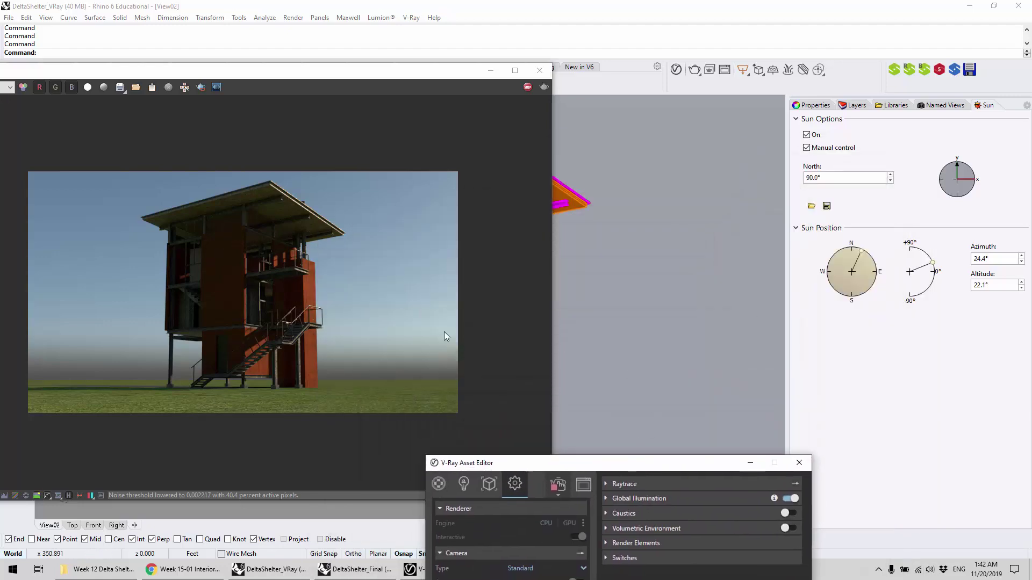
{"action": "left_click", "coordinate": [539, 70]}
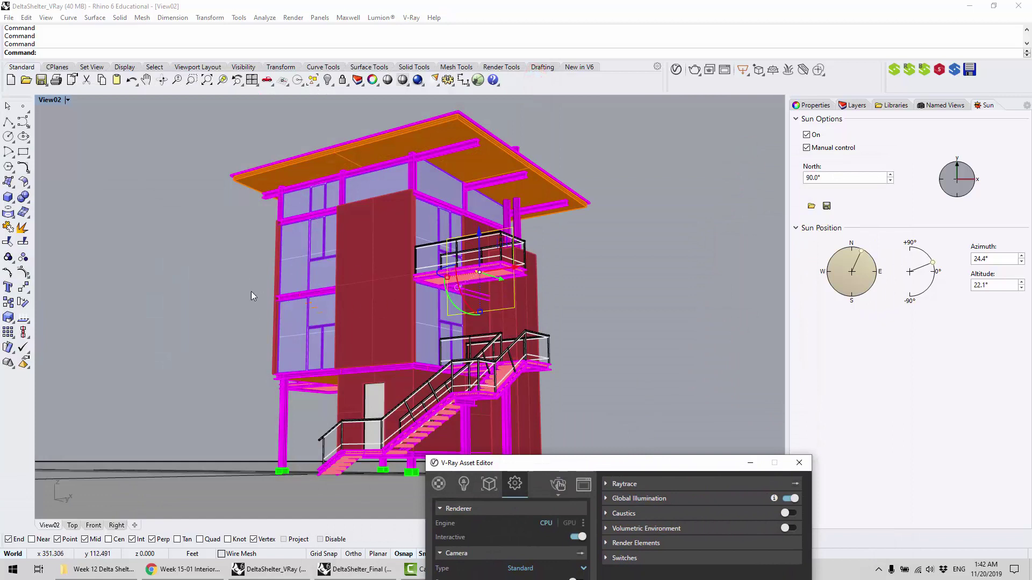
{"action": "left_click", "coordinate": [251, 290]}
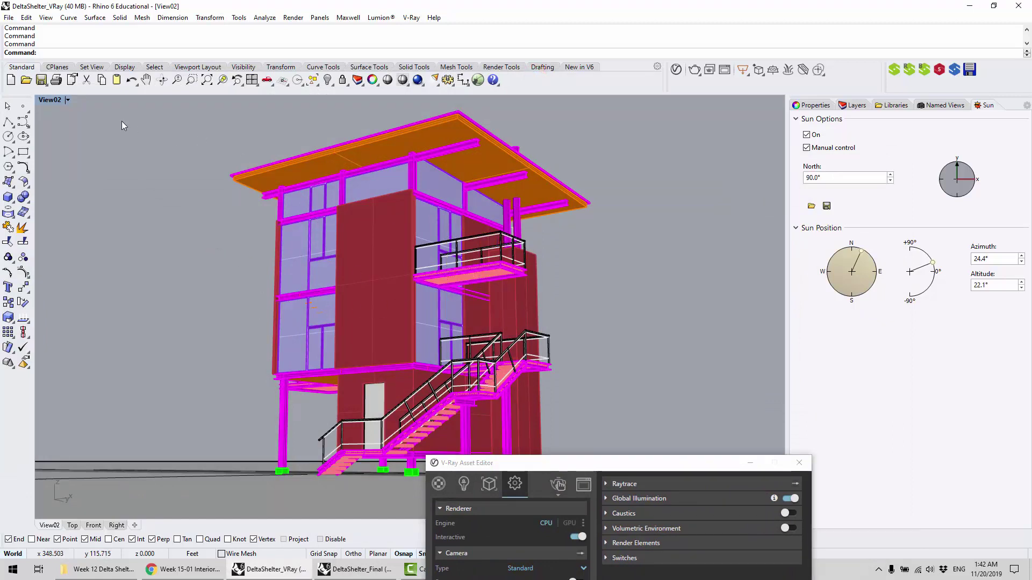
{"action": "left_click", "coordinate": [42, 99]}
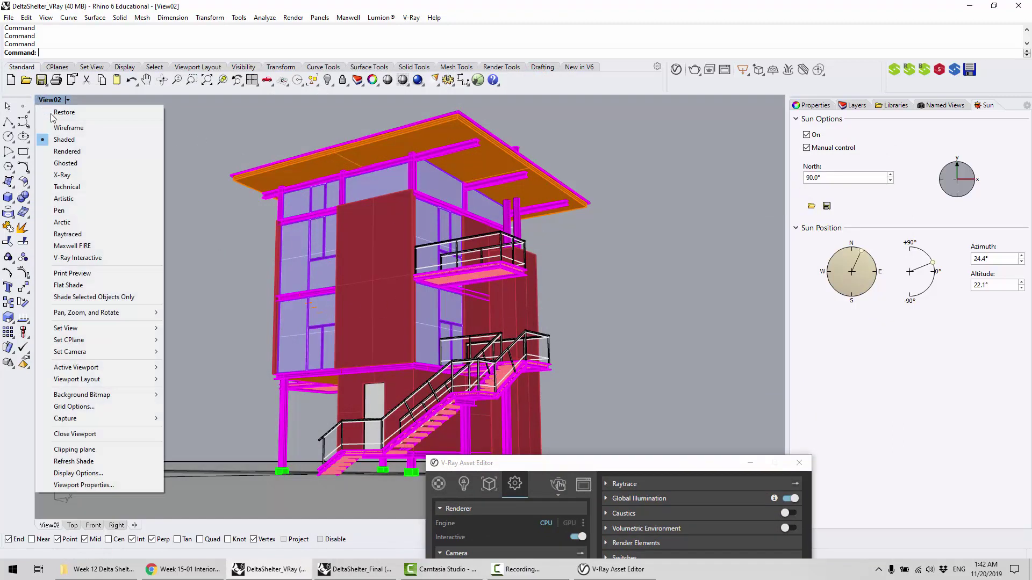
{"action": "left_click", "coordinate": [106, 257]}
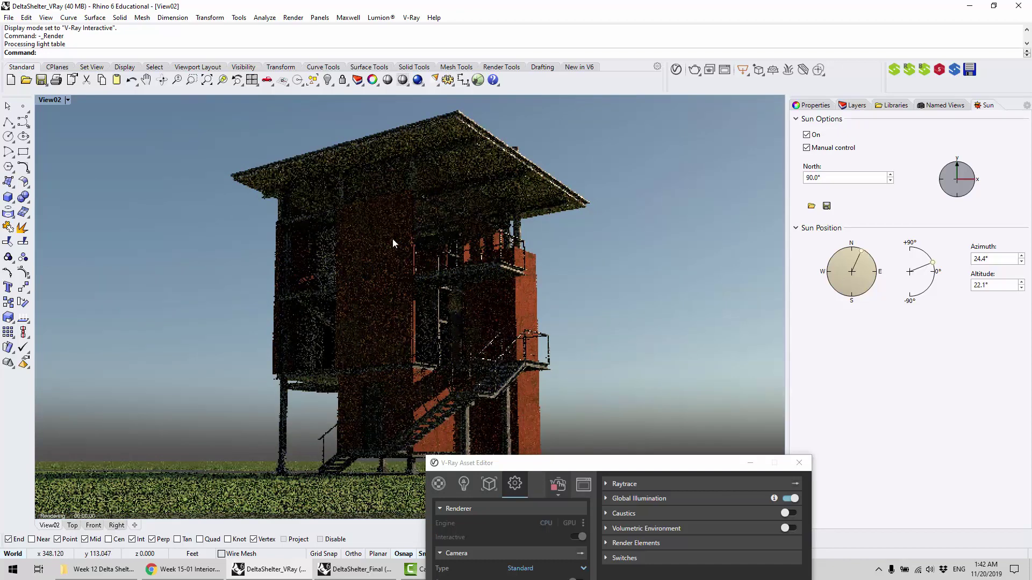
Move the sun to an azimuth of about 61.6° and an altitude of about 55.7° in the live exterior view
{"action": "left_click_drag", "start_coordinate": [567, 462], "coordinate": [538, 524]}
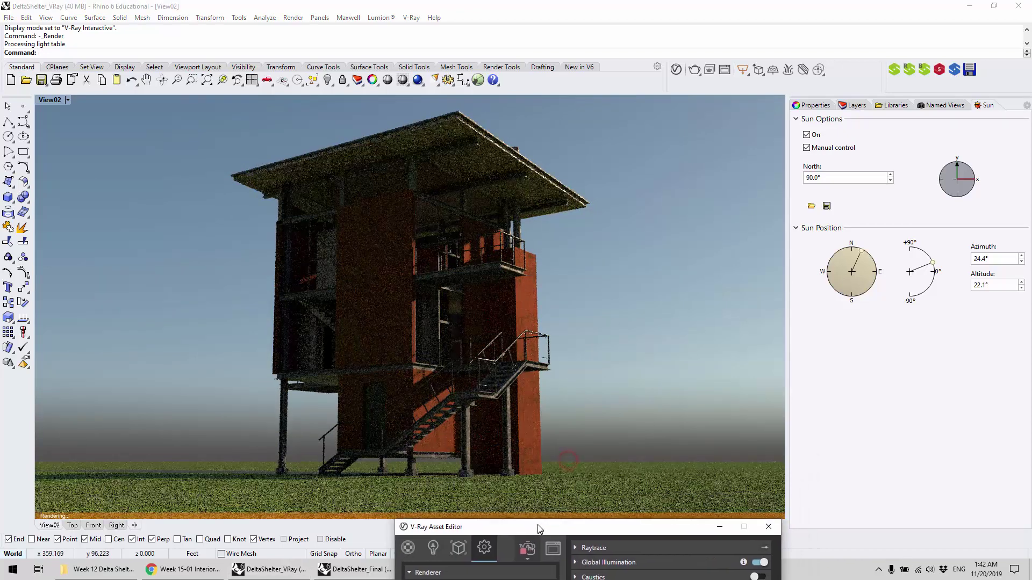
{"action": "left_click", "coordinate": [862, 249]}
{"action": "left_click_drag", "start_coordinate": [863, 249], "coordinate": [871, 264]}
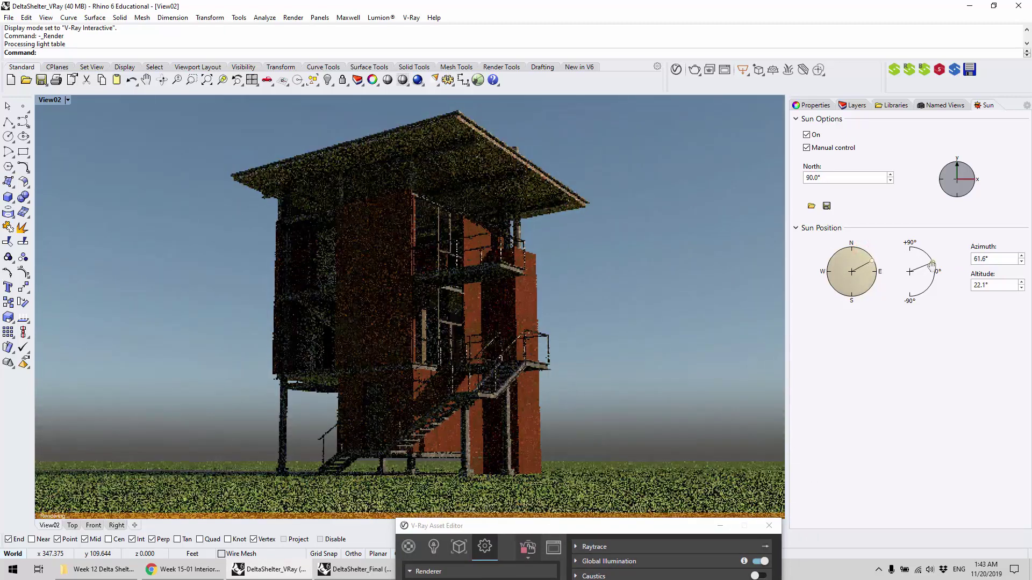
{"action": "left_click_drag", "start_coordinate": [933, 263], "coordinate": [924, 251]}
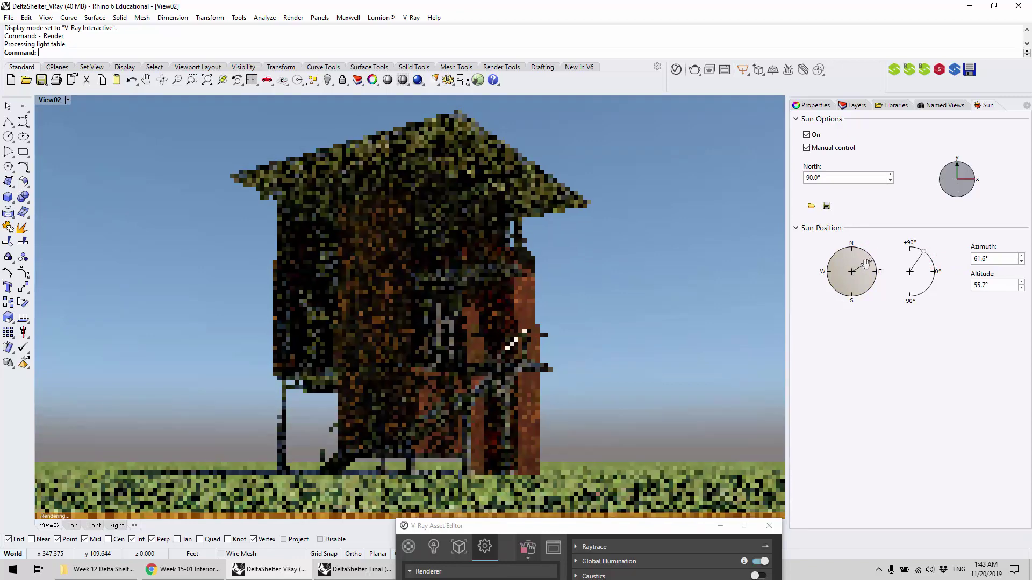
Swing the sun's azimuth around to the south, and settle it at about 101.8° in the live exterior view
{"action": "left_click_drag", "start_coordinate": [864, 264], "coordinate": [843, 295]}
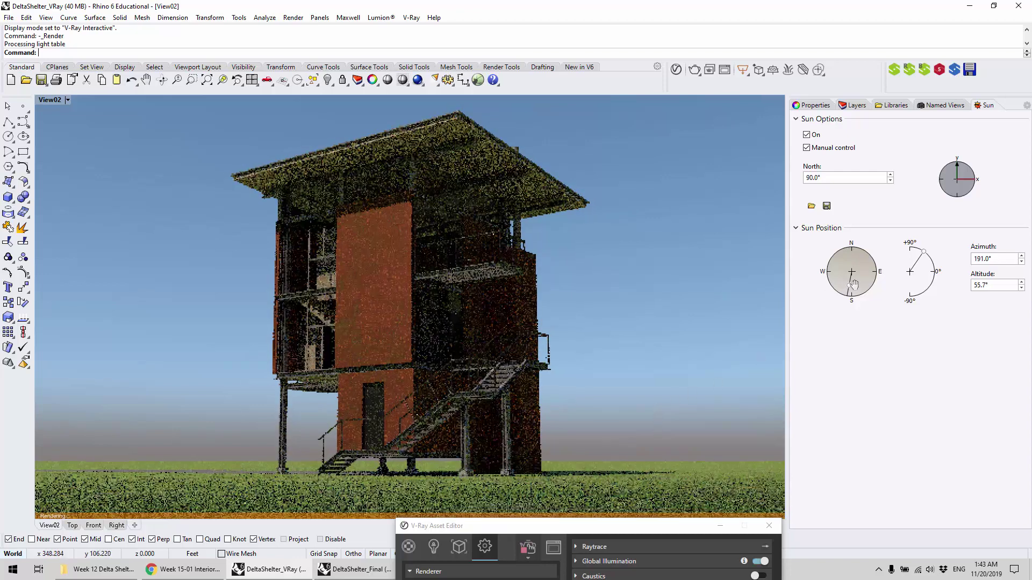
{"action": "left_click_drag", "start_coordinate": [849, 284], "coordinate": [877, 280]}
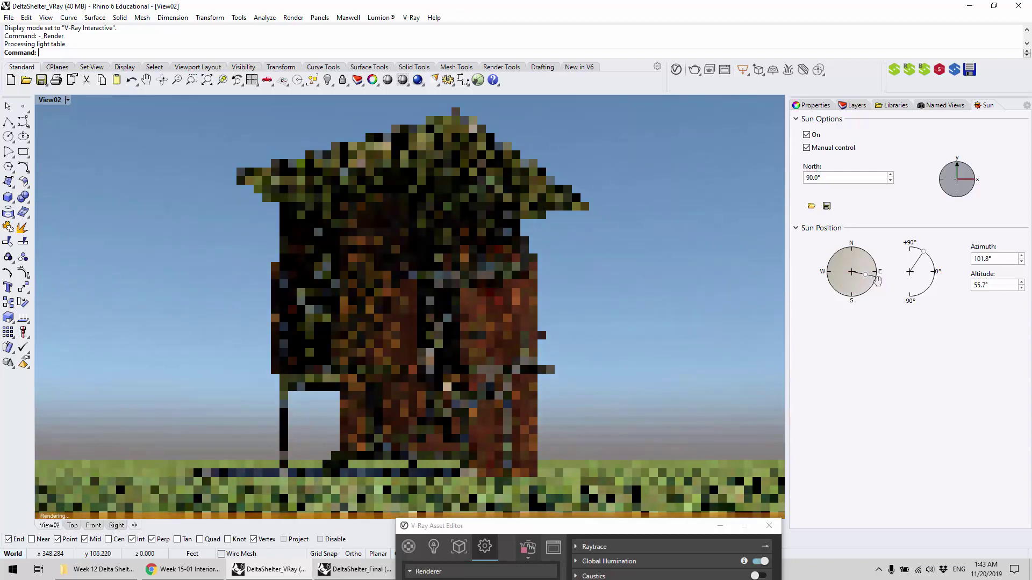
{"action": "left_click_drag", "start_coordinate": [876, 280], "coordinate": [877, 280]}
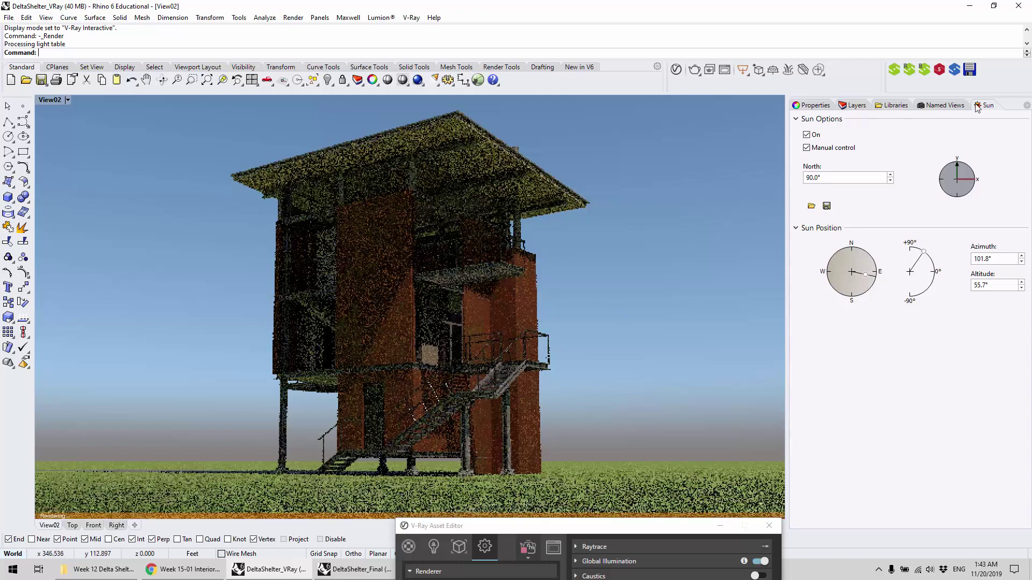
Restore the named view View03 and switch to the interior view View04 in the live-rendered viewport
{"action": "left_click", "coordinate": [942, 105]}
{"action": "double_click", "coordinate": [937, 150]}
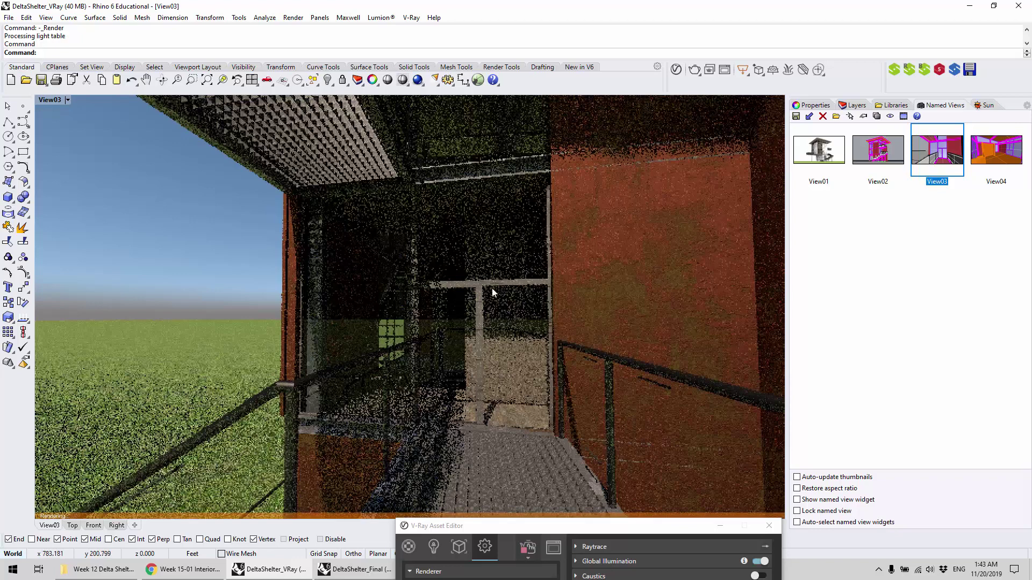
{"action": "left_click", "coordinate": [979, 170]}
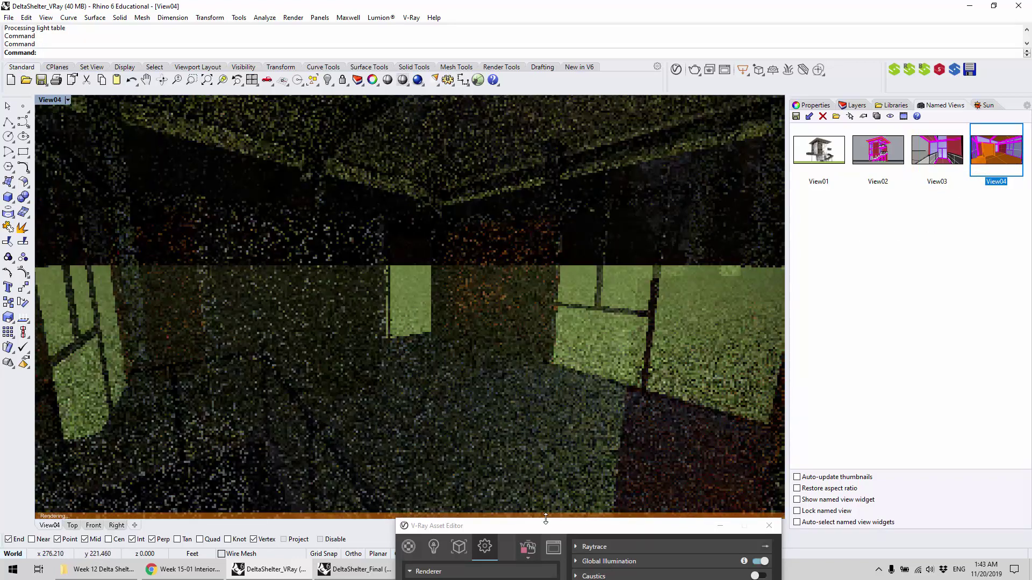
Set the camera Exposure Value to 11 in the V-Ray Asset Editor and move the editor aside to uncover the interior view
{"action": "left_click_drag", "start_coordinate": [548, 525], "coordinate": [626, 230]}
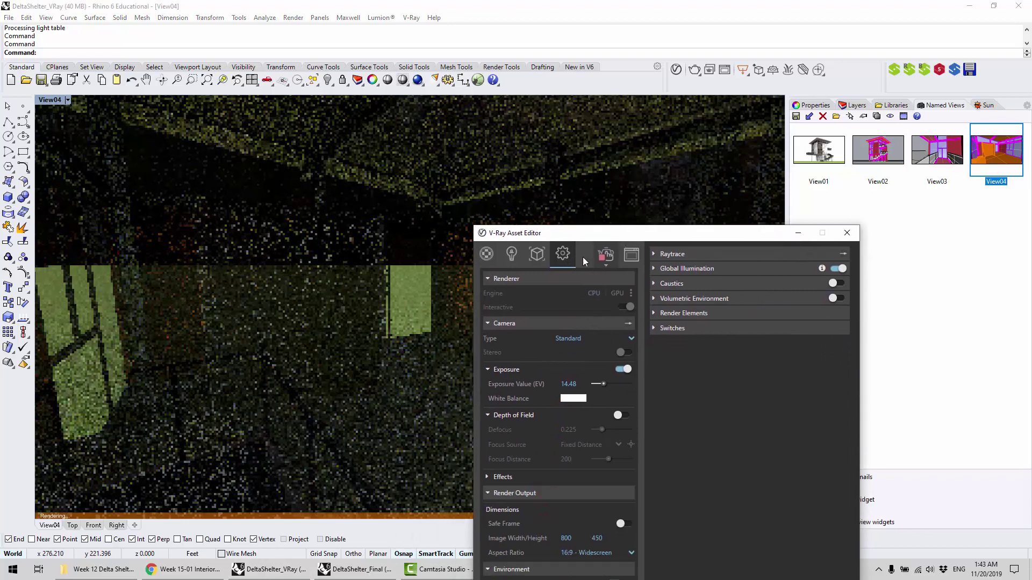
{"action": "left_click", "coordinate": [513, 257]}
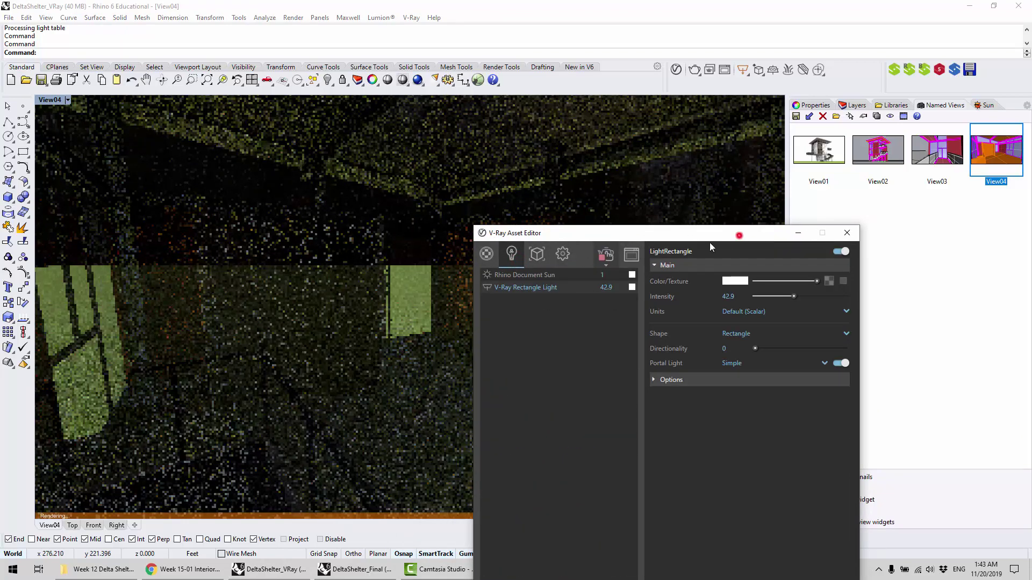
{"action": "left_click_drag", "start_coordinate": [742, 236], "coordinate": [729, 188]}
{"action": "left_click", "coordinate": [554, 206]}
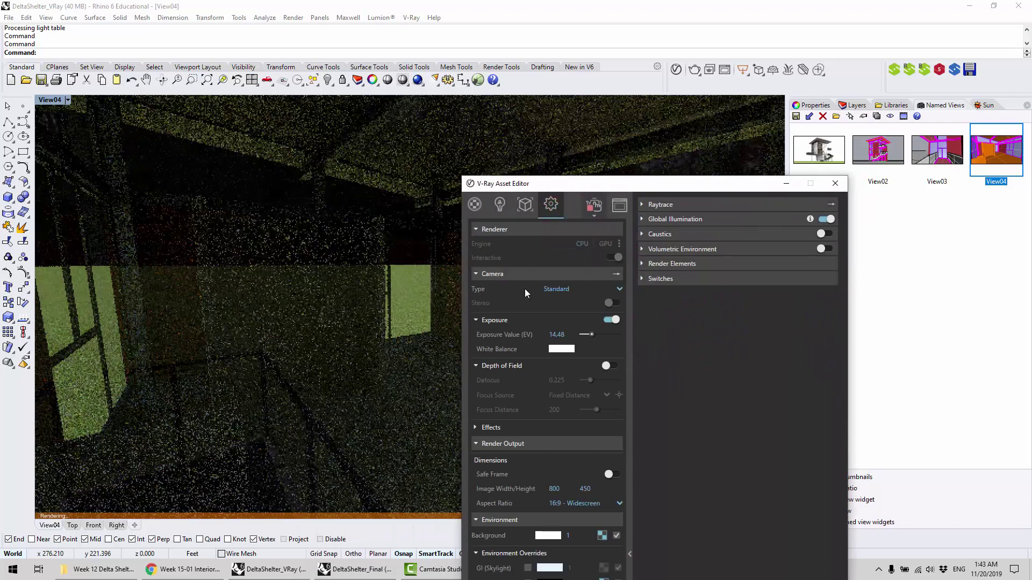
{"action": "left_click", "coordinate": [574, 333]}
{"action": "type", "text": "11"}
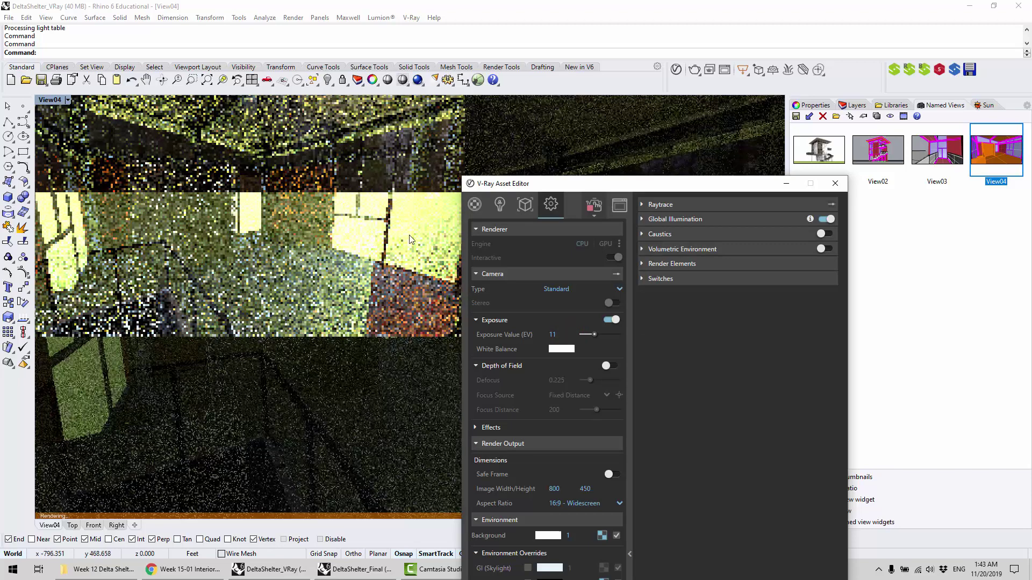
{"action": "left_click_drag", "start_coordinate": [600, 188], "coordinate": [821, 268]}
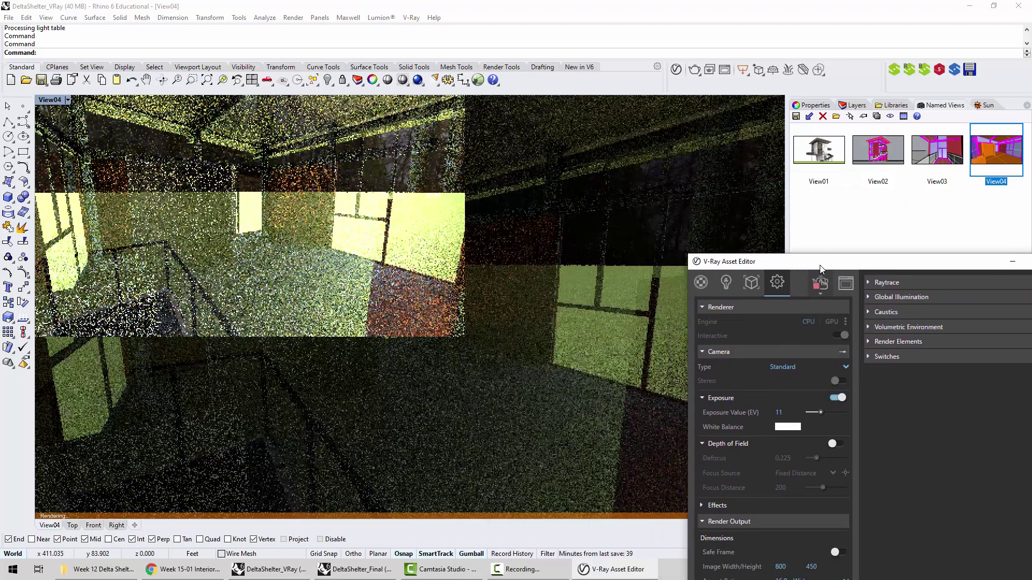